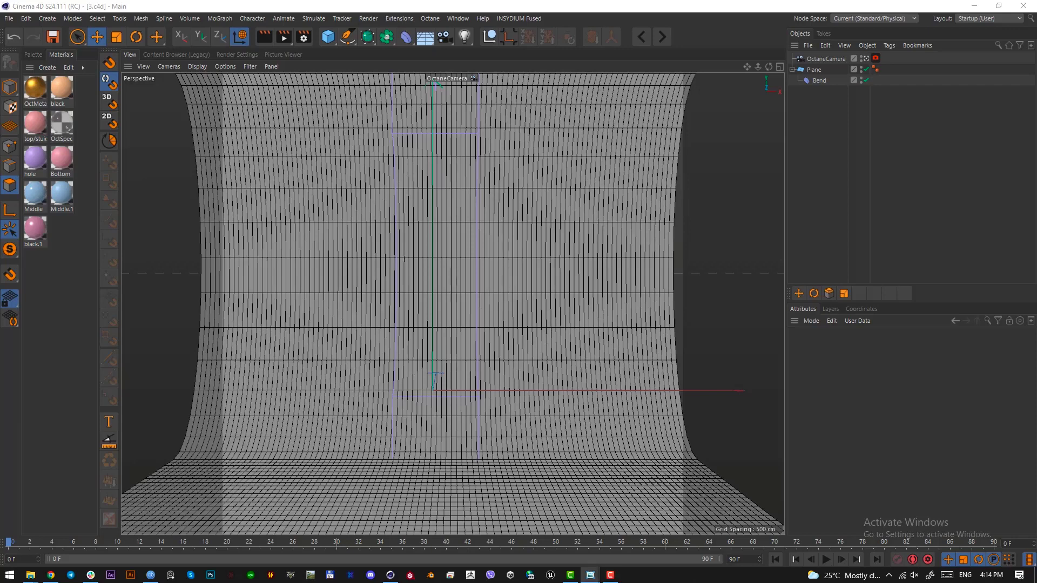
Step: Examine the reference image in Windows Photo Viewer, marking the fluted column and the round pink base
drag(436, 81, 452, 47)
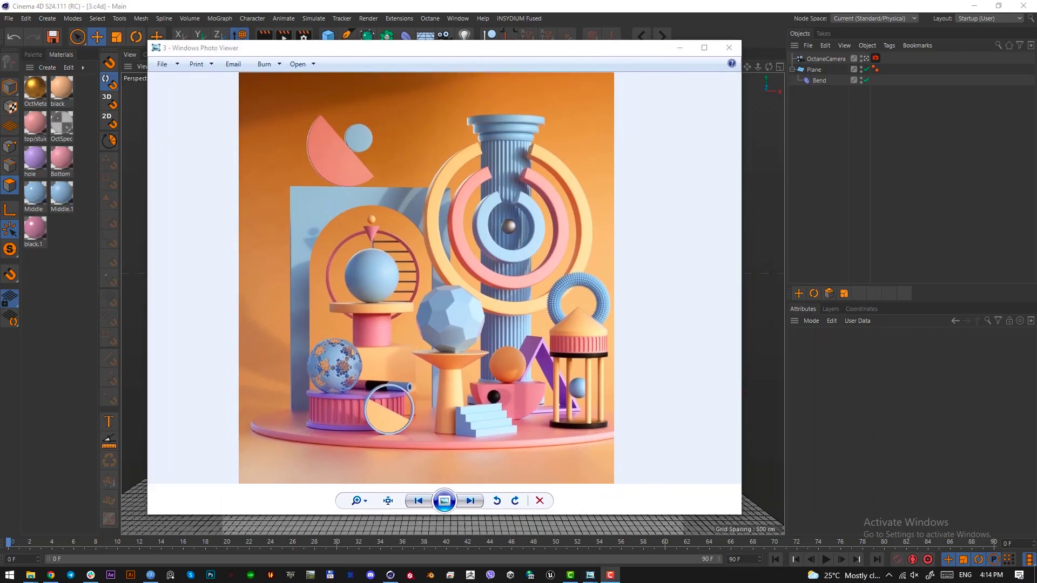
click(438, 280)
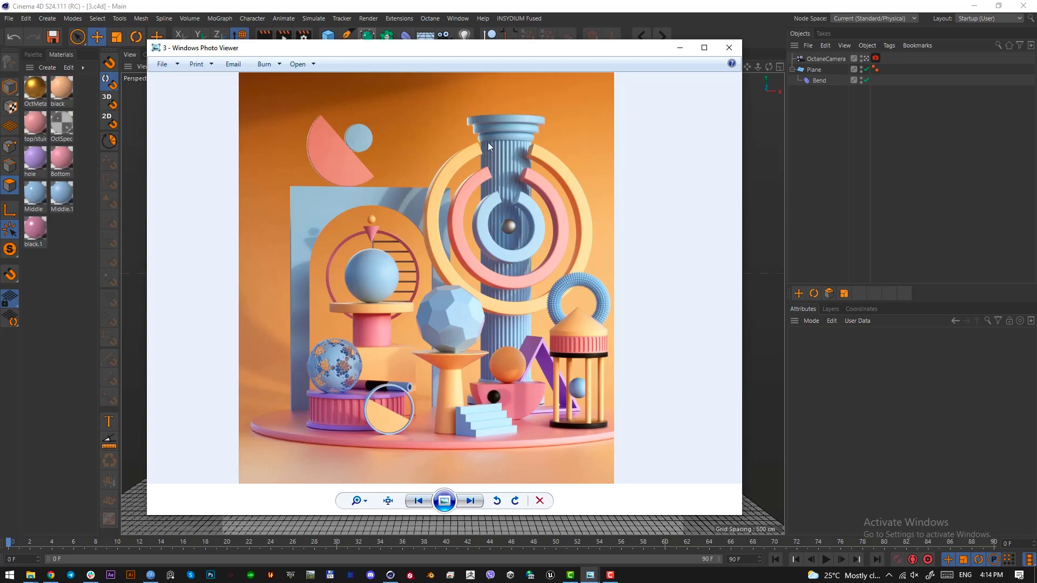
key(Print)
drag(465, 109, 548, 410)
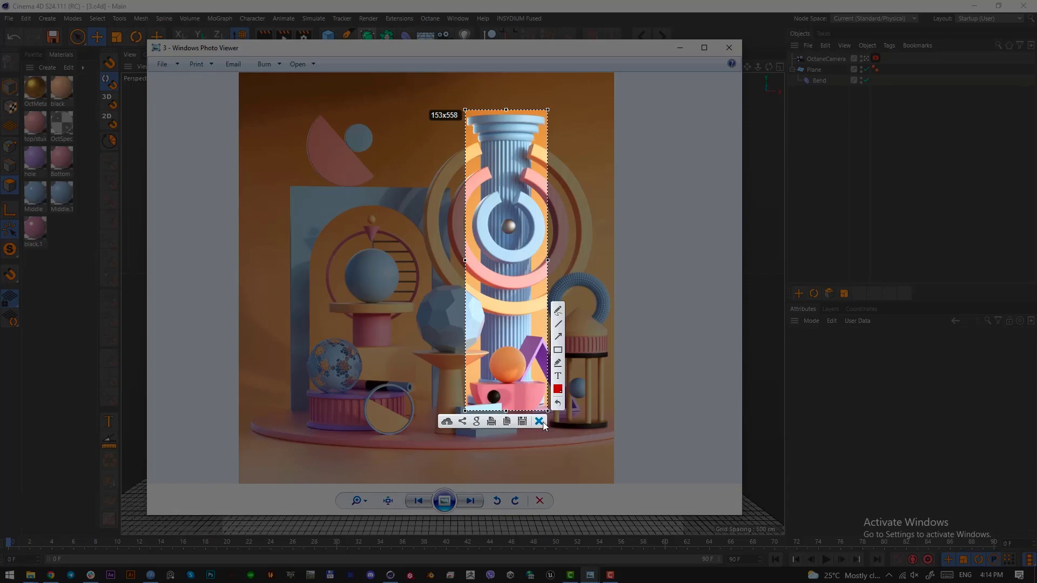
click(543, 422)
key(Print)
drag(635, 436, 268, 404)
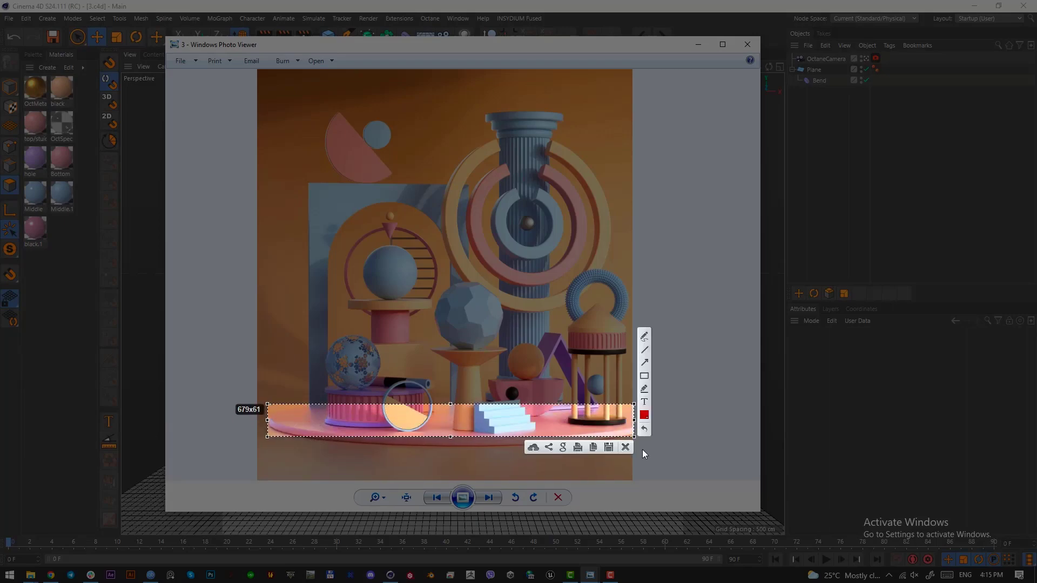
click(625, 447)
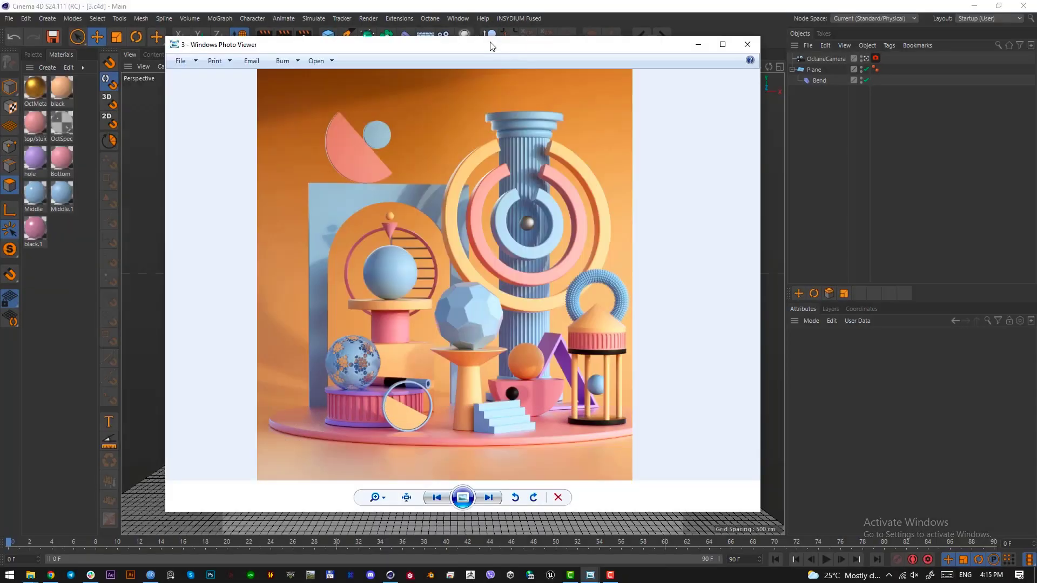
drag(489, 43, 0, 135)
Step: Add a cylinder primitive in Cinema 4D and widen it to a radius of about 212 cm
drag(320, 39, 471, 59)
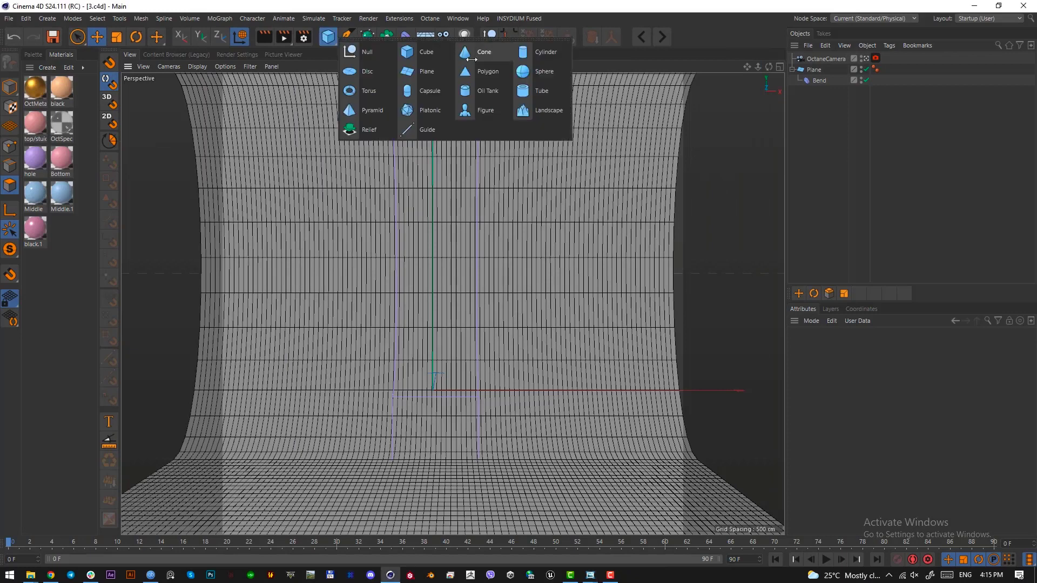
click(537, 52)
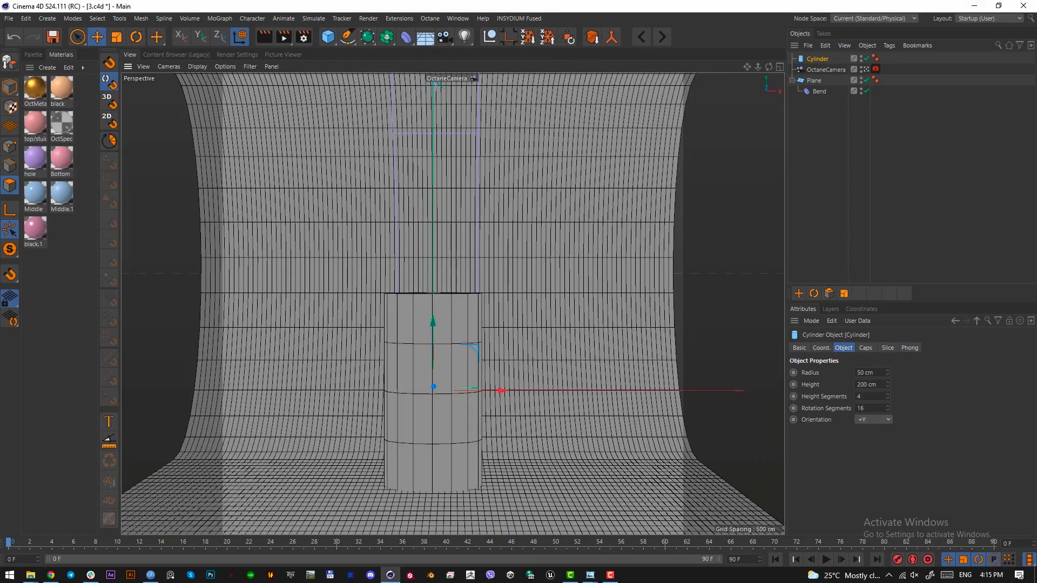
click(9, 87)
key(F2)
scroll(462, 342, up, 2)
scroll(501, 398, up, 2)
drag(530, 383, 696, 383)
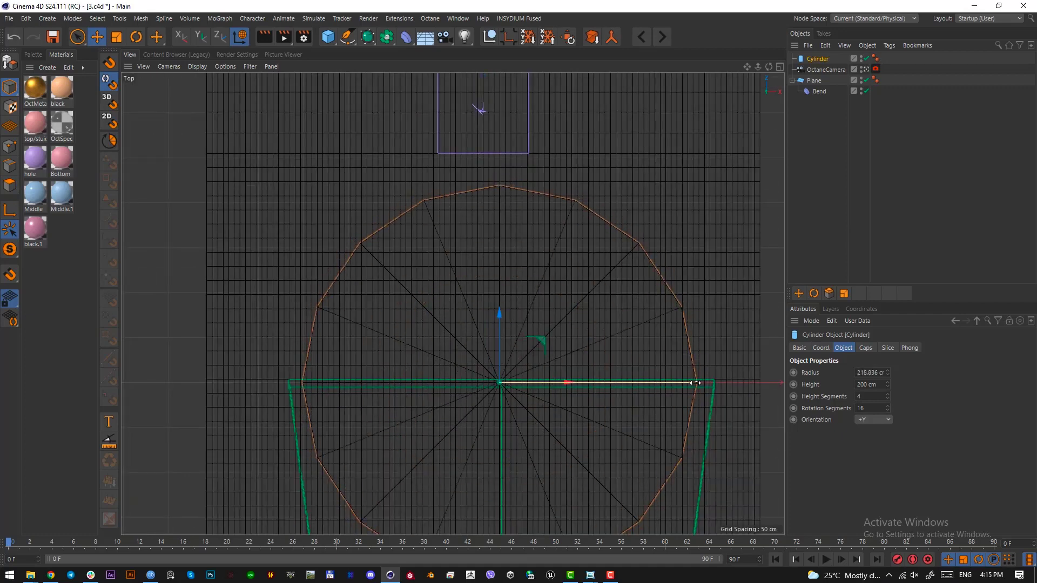
alt+middle_drag(696, 382, 690, 365)
alt+right_drag(691, 365, 576, 365)
alt+middle_drag(577, 366, 562, 339)
drag(646, 331, 641, 331)
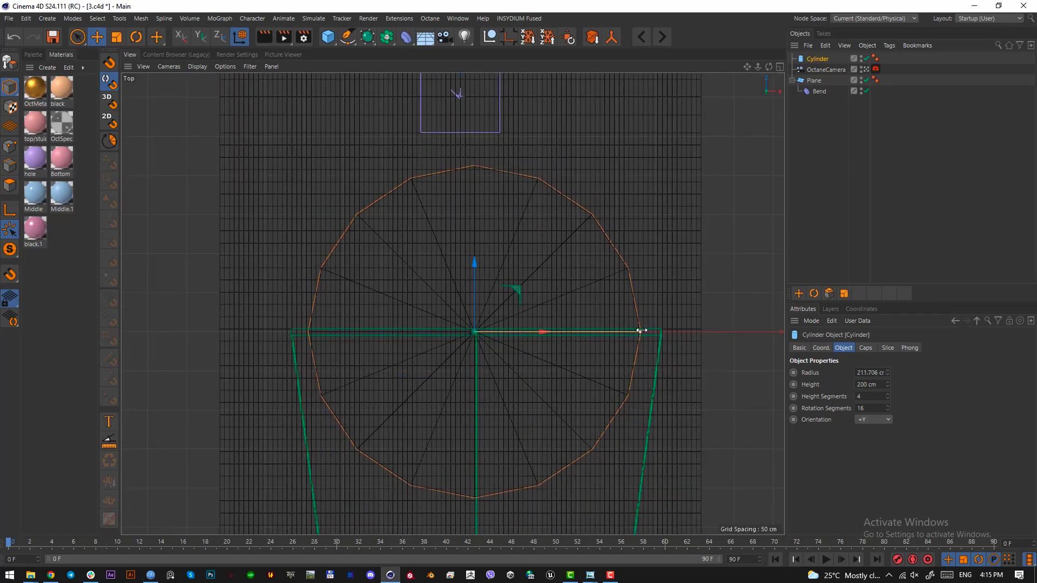
Step: Set the cylinder's rotation segments to 100
double_click(870, 407)
text(100)
key(Return)
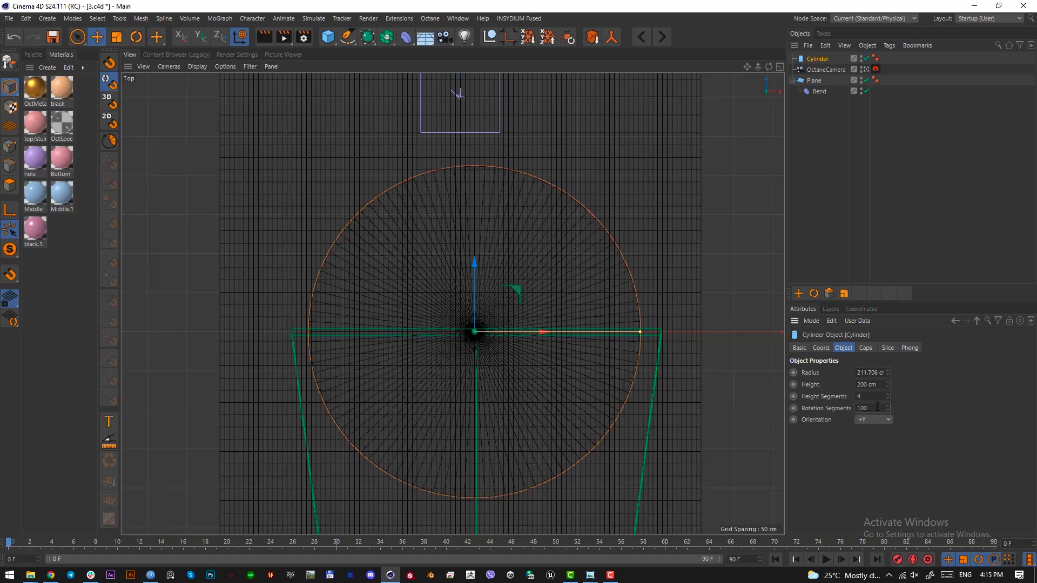
Step: Flatten the cylinder to a height of about 14 cm and lower it close to the backdrop's floor
key(F3)
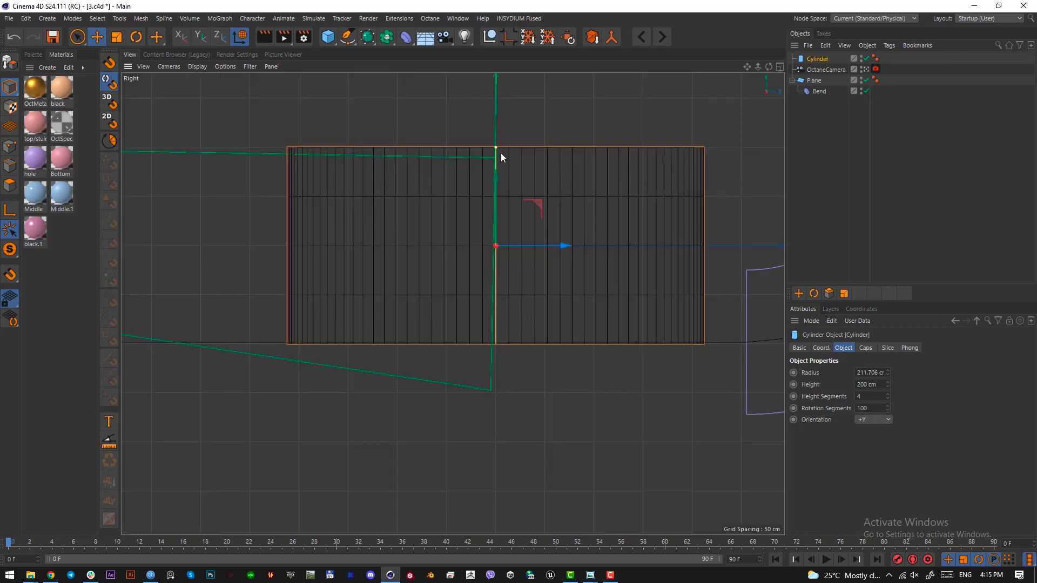
drag(501, 154, 499, 238)
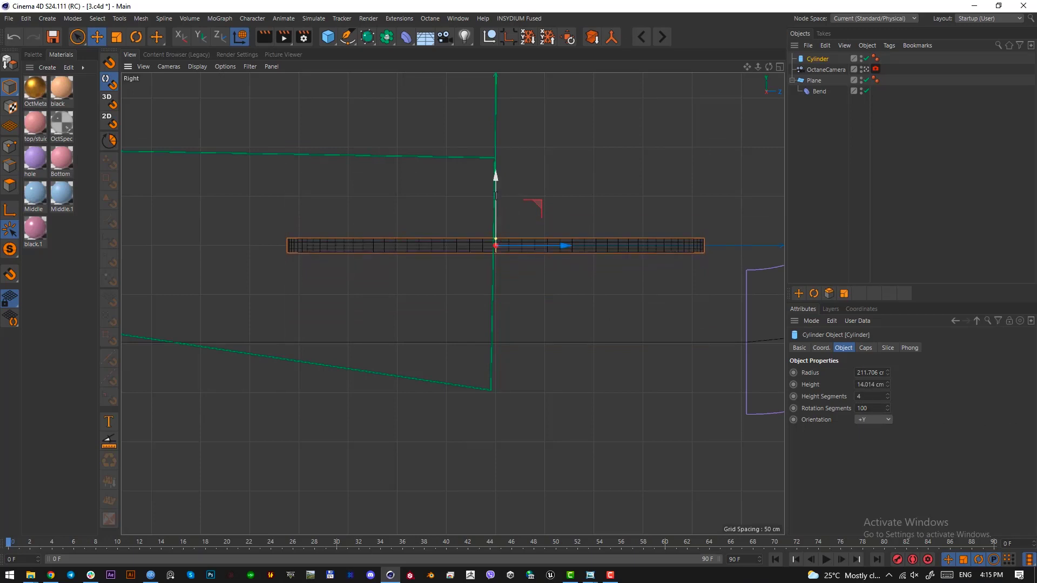
drag(495, 196, 498, 285)
Step: Set the cylinder's height segments to 1
click(866, 397)
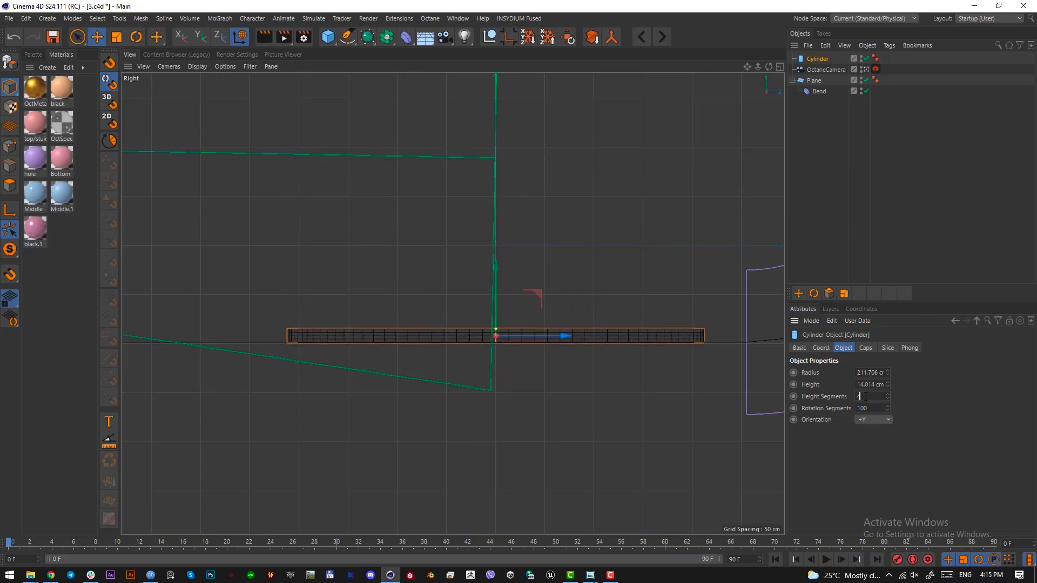
key(BackSpace)
text(1)
key(Return)
Step: Reduce the disc's height to about 8 cm and lower it close to the floor line
key(F1)
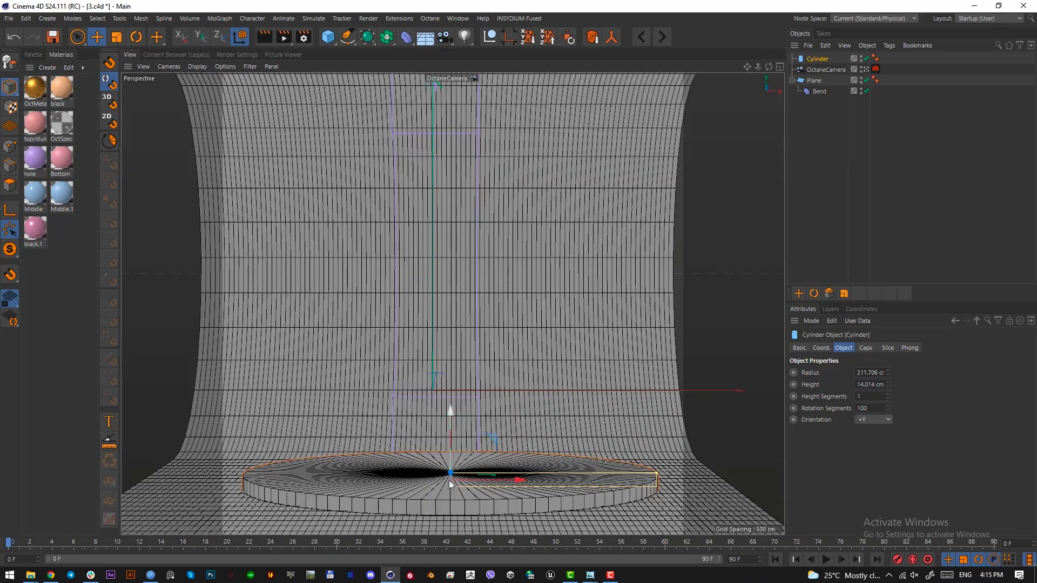
click(881, 385)
scroll(880, 385, down, 9)
scroll(880, 385, up, 2)
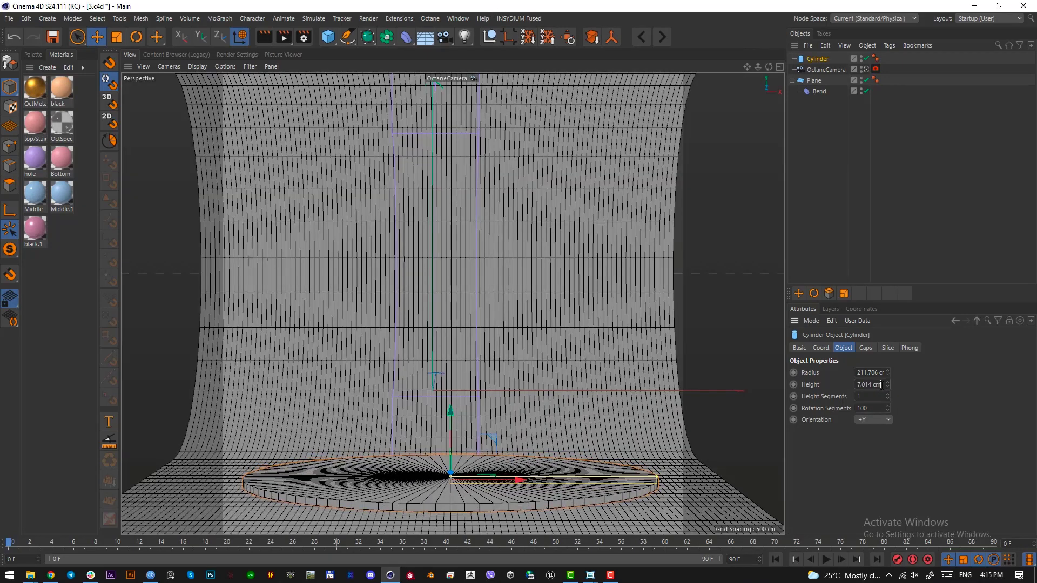
scroll(881, 385, up, 1)
key(F3)
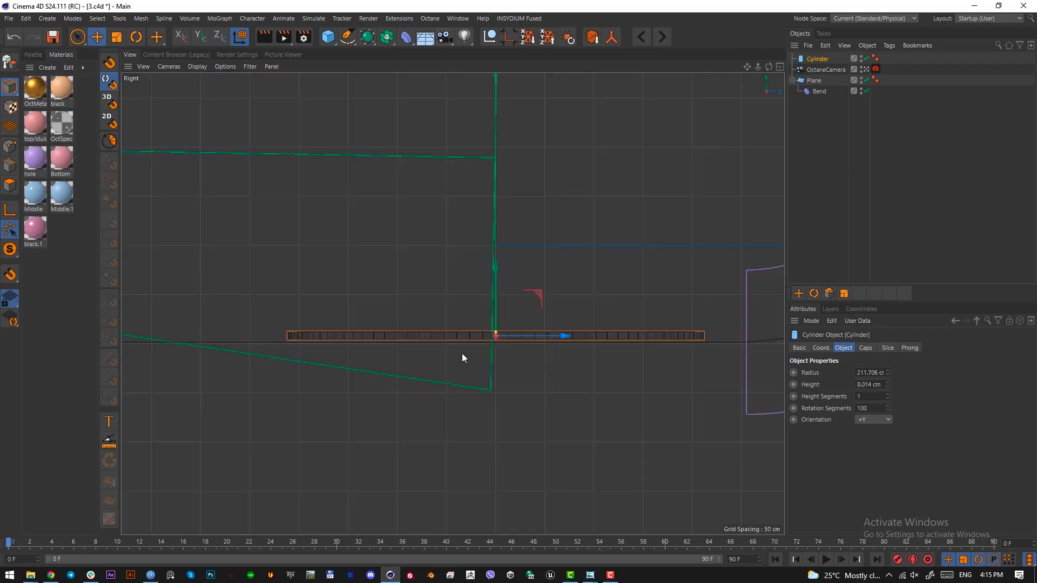
scroll(517, 338, up, 5)
scroll(513, 327, up, 1)
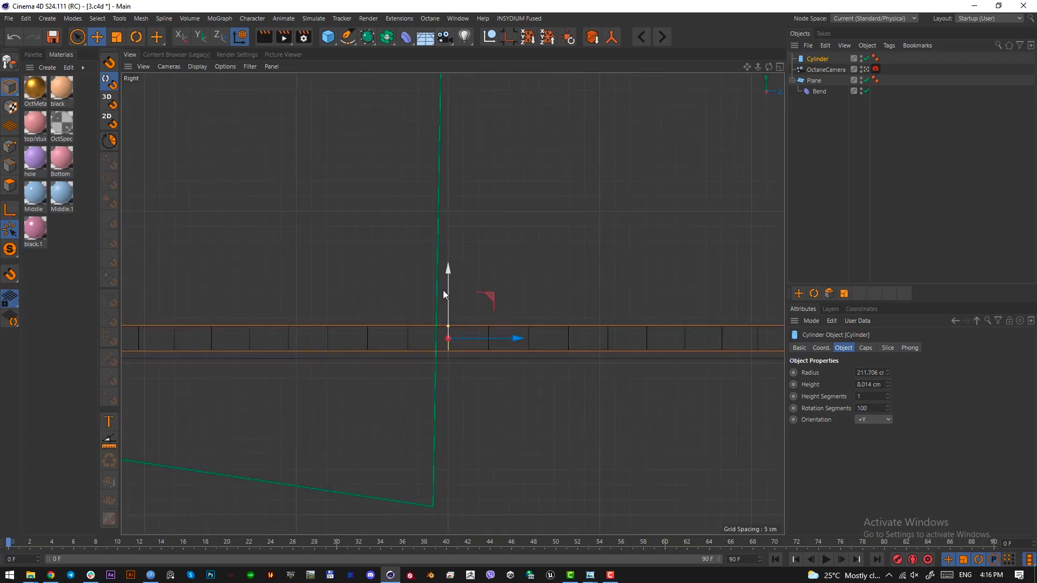
drag(446, 290, 448, 298)
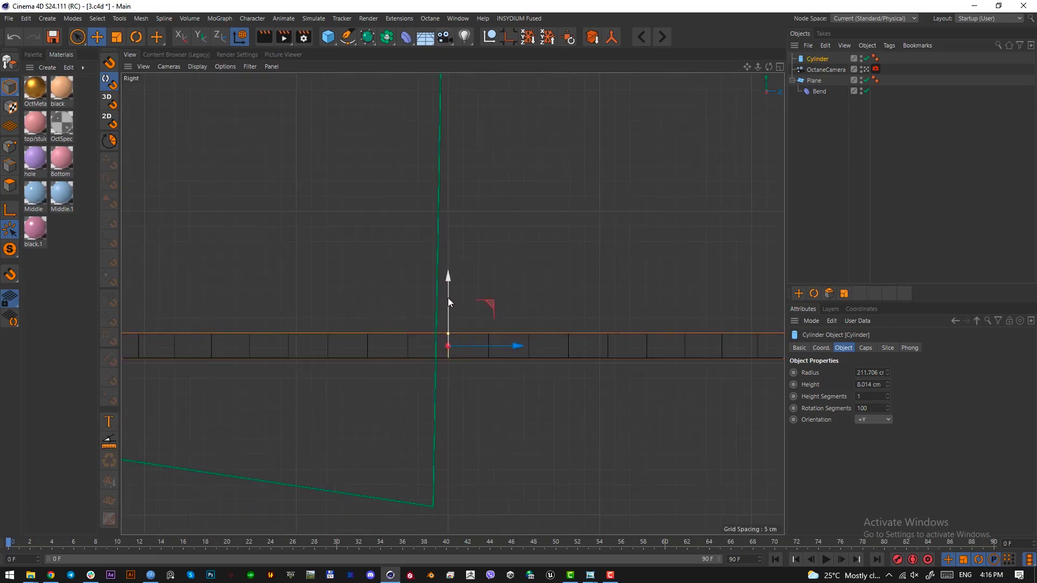
Step: Enable a fillet on the disc's caps with a radius of 2 cm
key(F1)
click(866, 349)
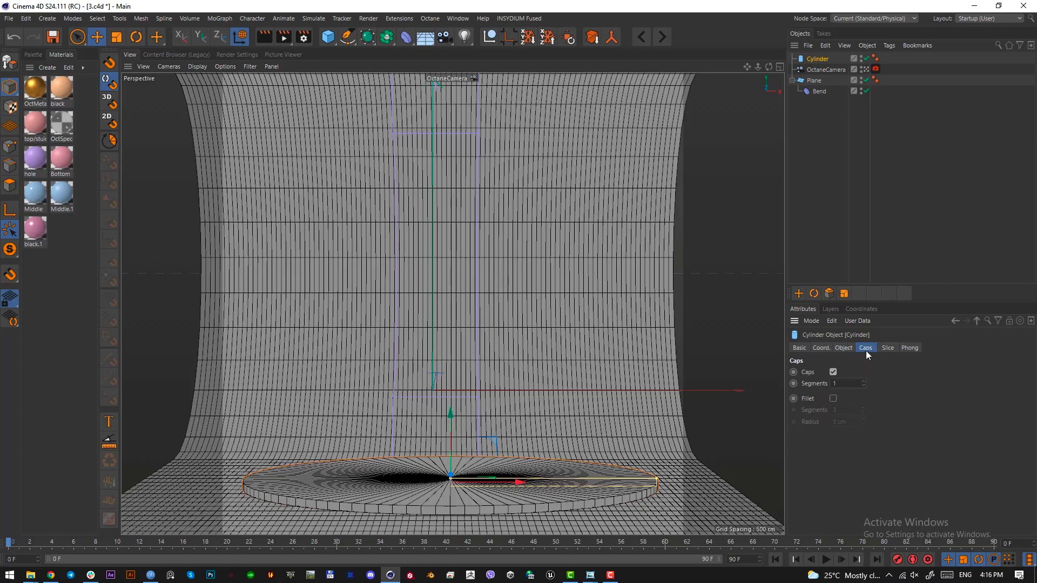
click(834, 399)
double_click(843, 422)
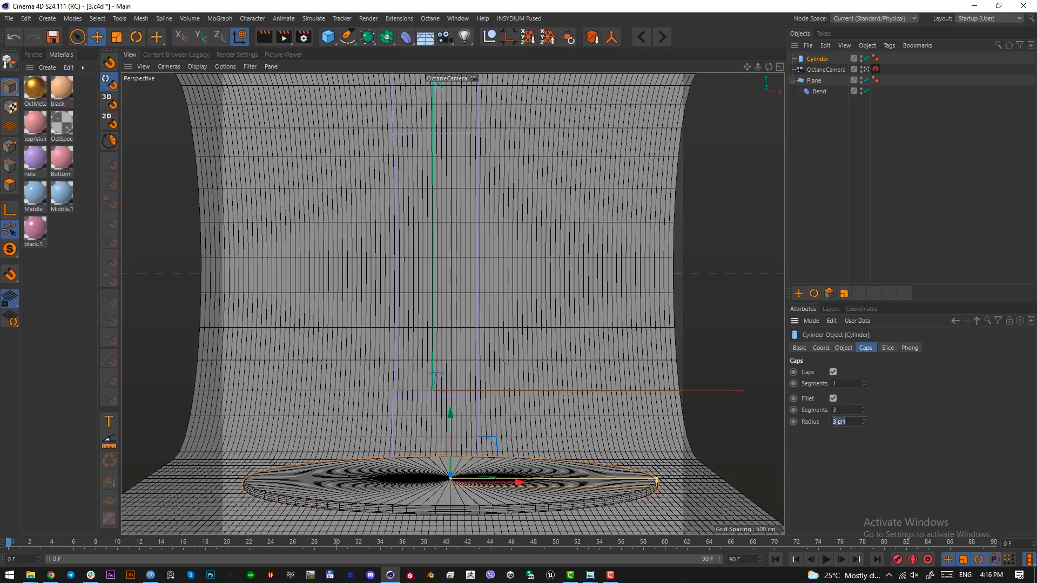
text(2)
key(Return)
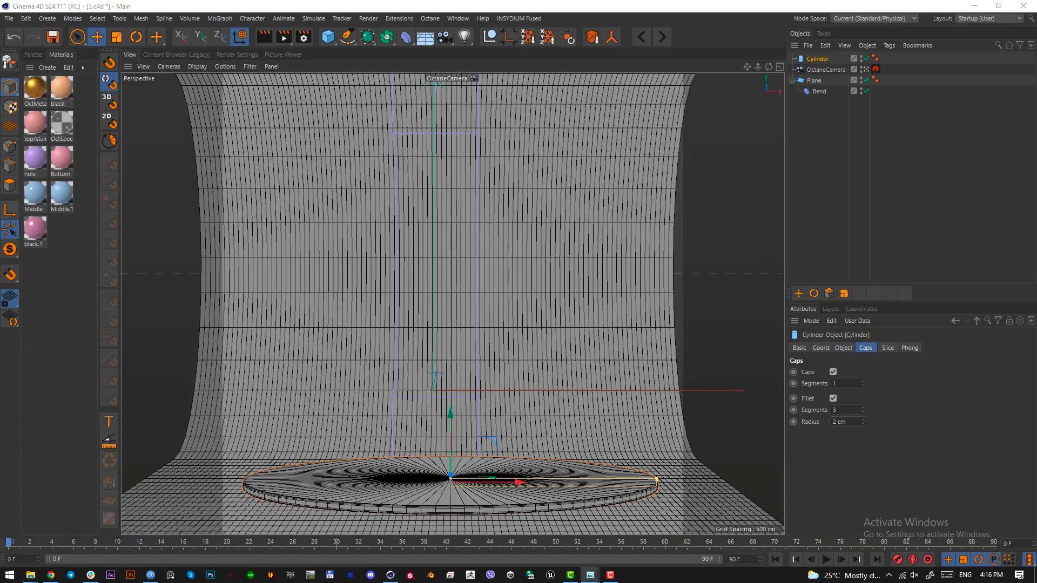
Step: Switch to the petomarCO-6.c4d project and copy the column's top, body and bottom parts
click(663, 37)
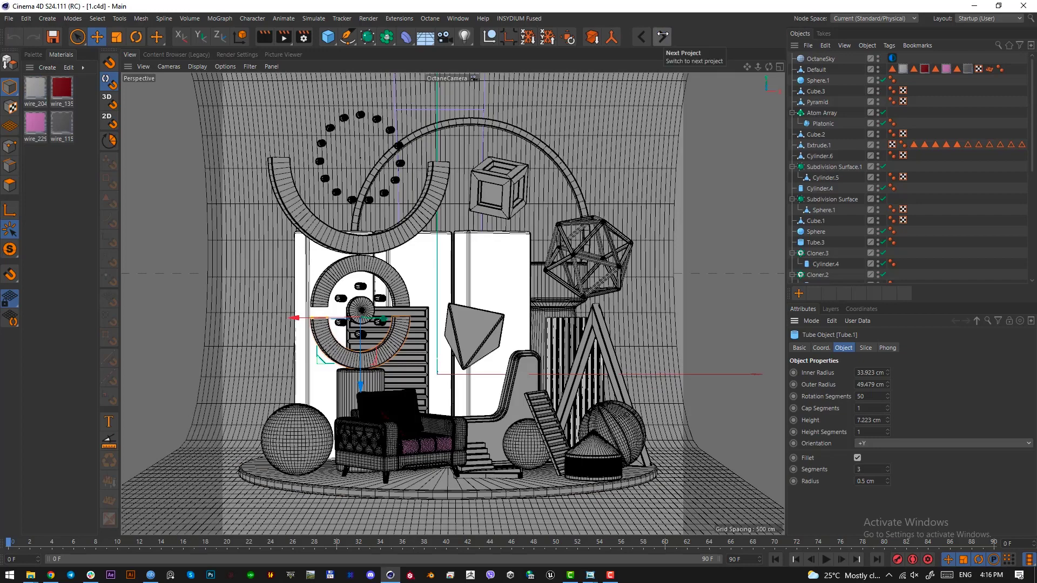
click(662, 36)
click(663, 36)
click(663, 36)
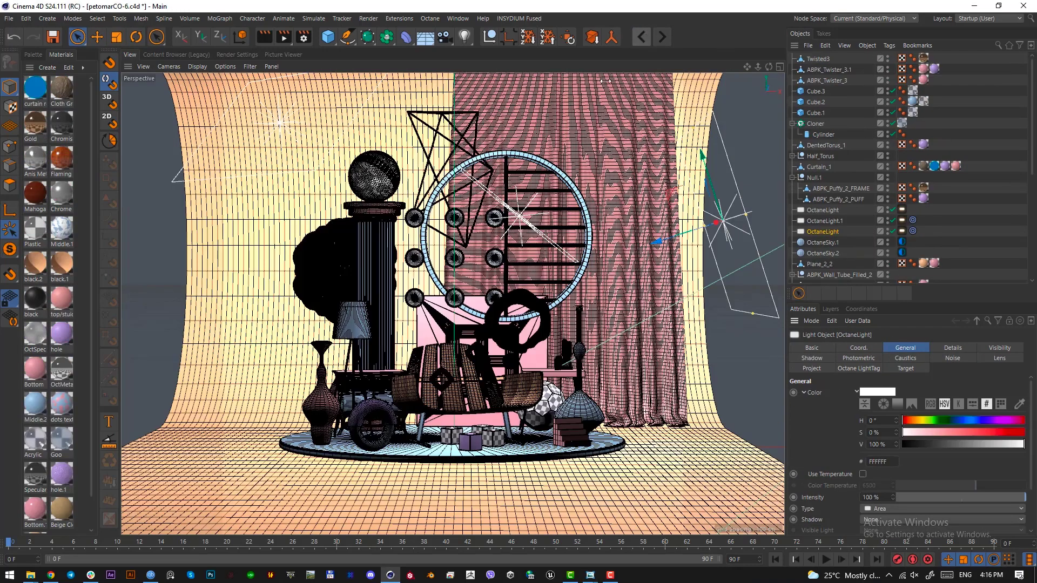
click(97, 36)
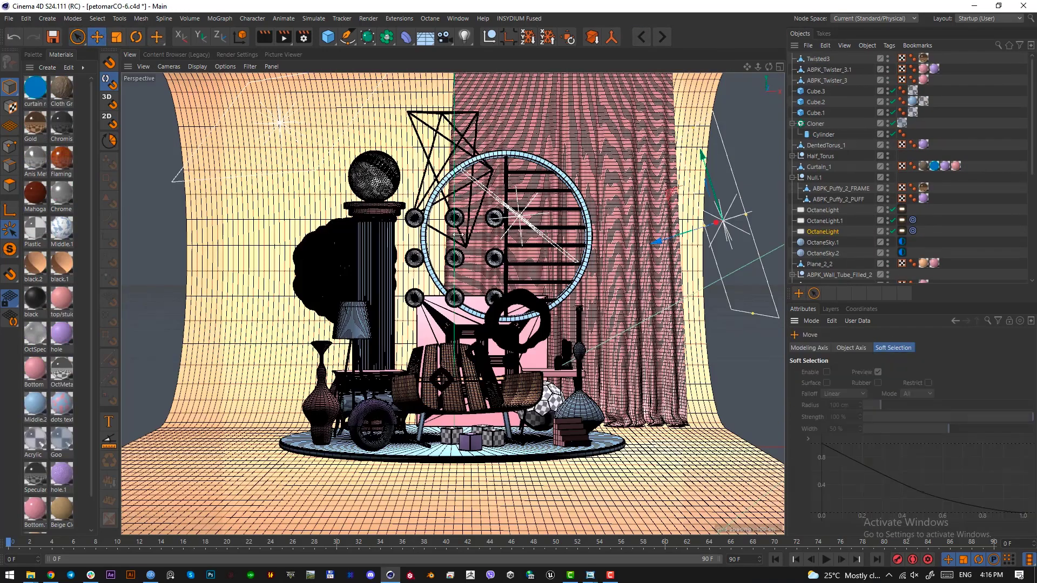
click(365, 260)
shift+click(364, 209)
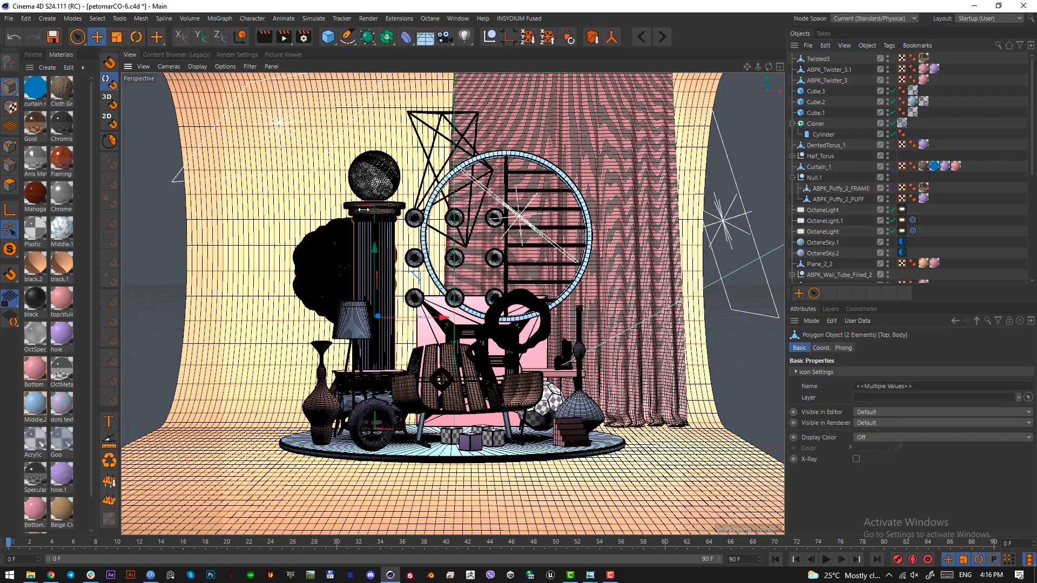
shift+click(377, 424)
key(ctrl+c)
Step: Paste the copied column parts into the 3.c4d project
click(660, 39)
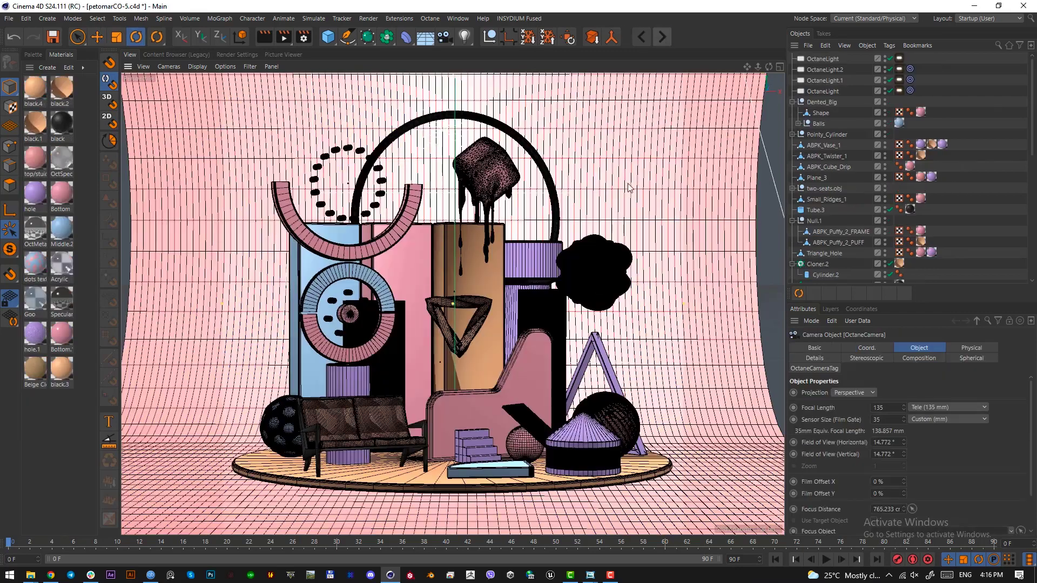
key(ctrl+v)
click(663, 37)
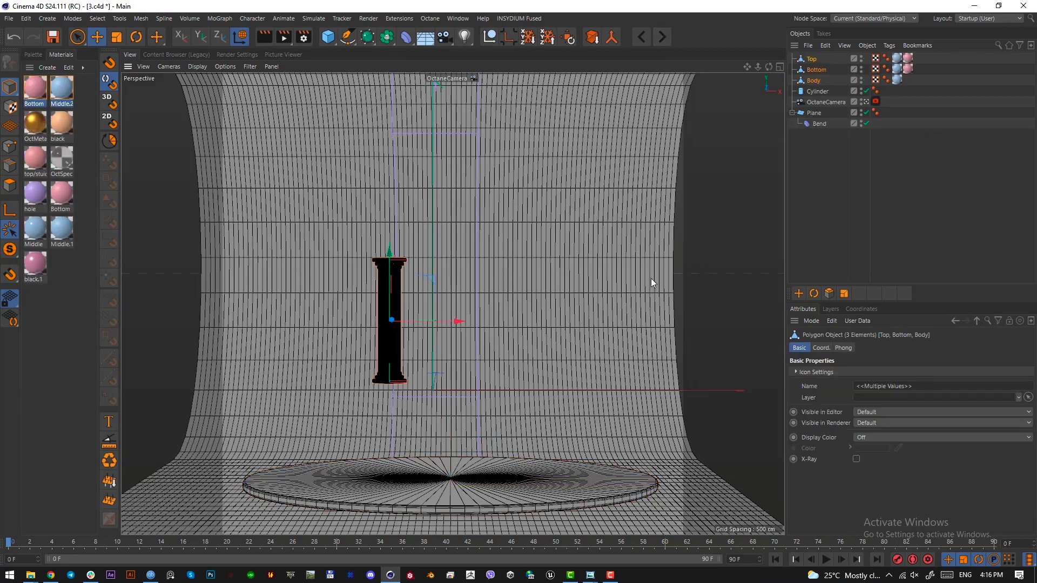
Step: Scale the pasted column up and move it along X to the right half of the disc
key(t)
drag(455, 380, 540, 380)
key(e)
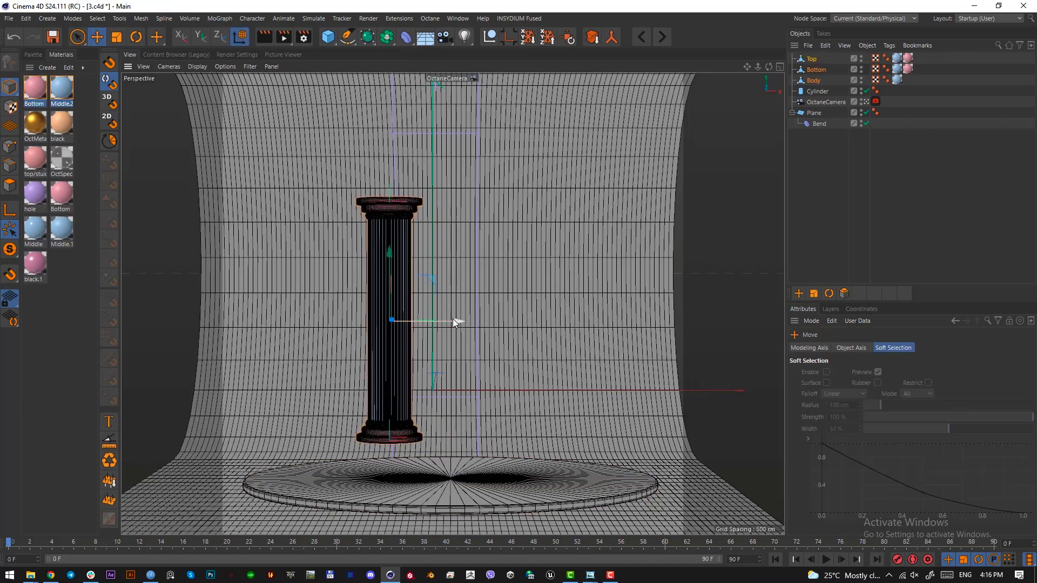
drag(453, 321, 555, 321)
Step: Delete the material tags from the Top, Bottom and Body column parts
click(962, 132)
drag(901, 59, 892, 52)
key(Delete)
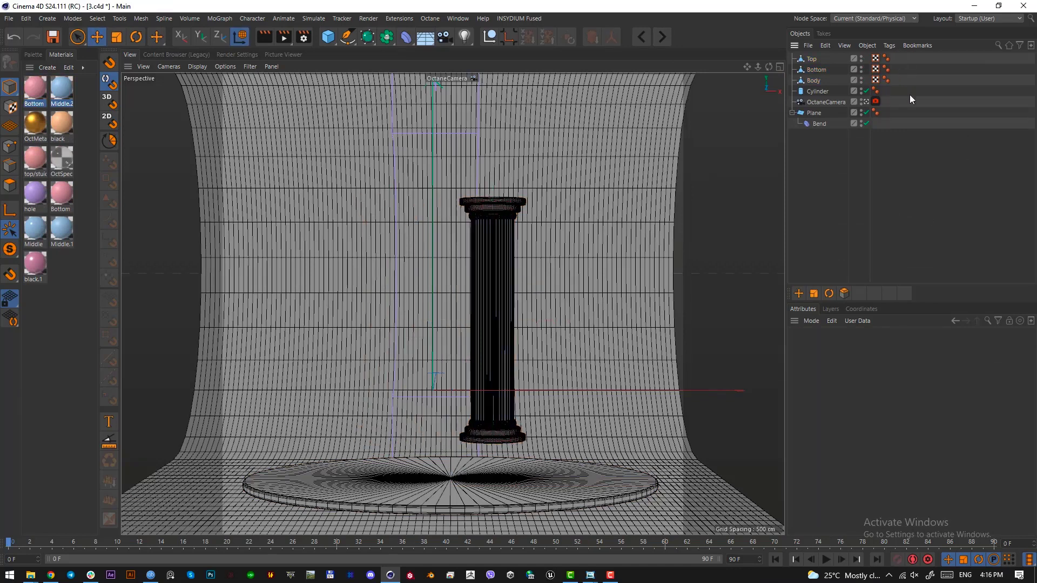
Step: Select the Top, Bottom and Body parts and scale the column up slightly more
drag(826, 57, 808, 84)
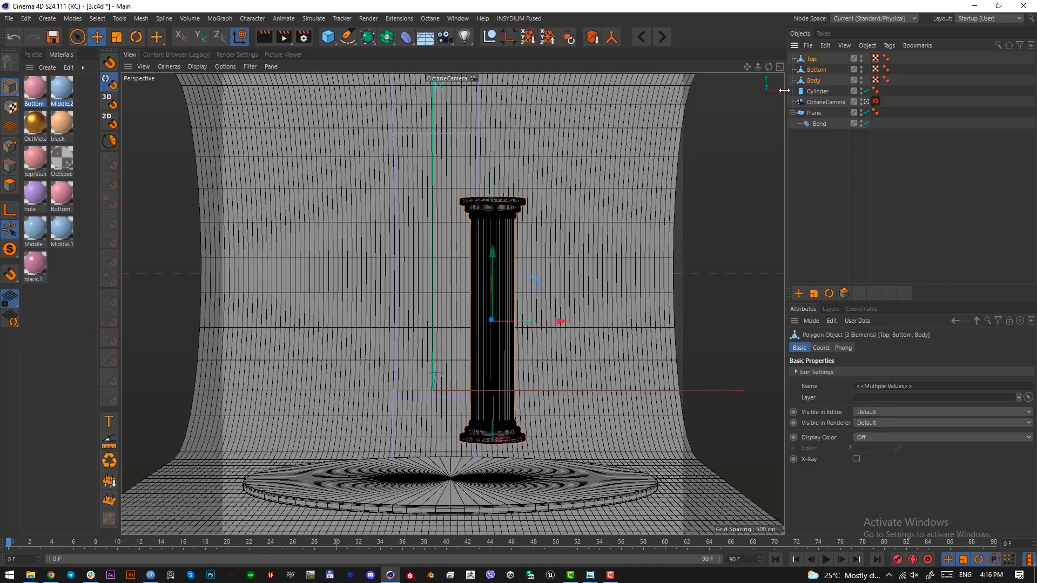
key(t)
drag(508, 294, 572, 320)
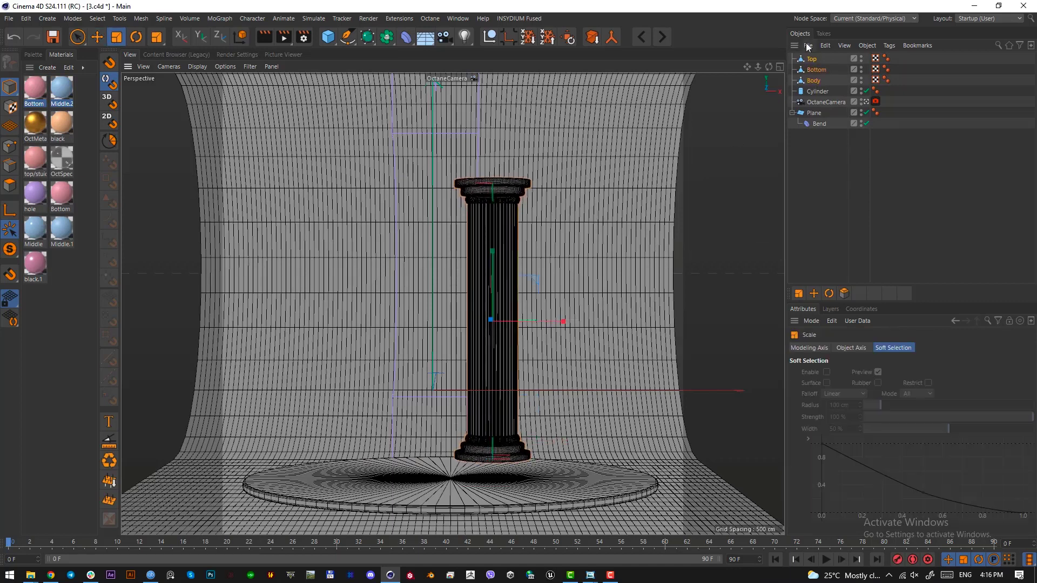
click(808, 46)
click(833, 64)
double_click(310, 100)
Step: Position the column on the right rear part of the disc and lower its base onto the surface
key(e)
drag(559, 321, 588, 324)
key(F2)
scroll(587, 328, up, 2)
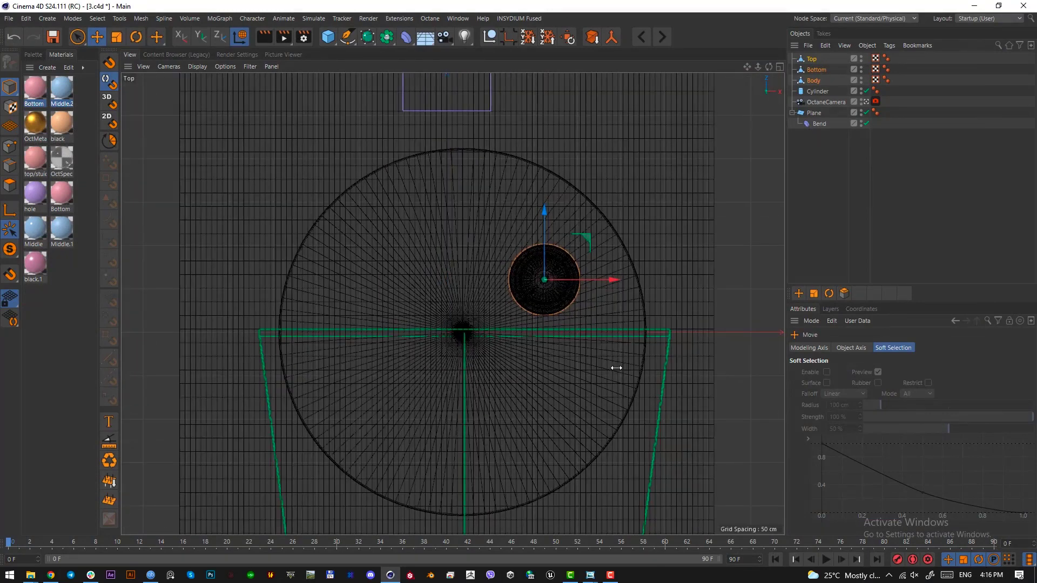
drag(615, 368, 614, 322)
key(F1)
drag(535, 259, 536, 276)
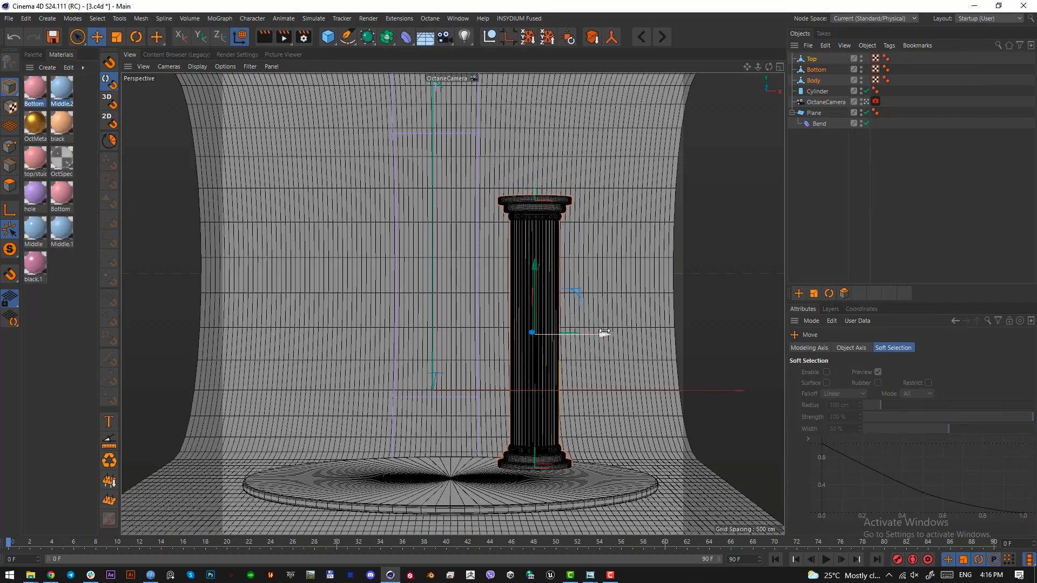
drag(604, 334, 601, 333)
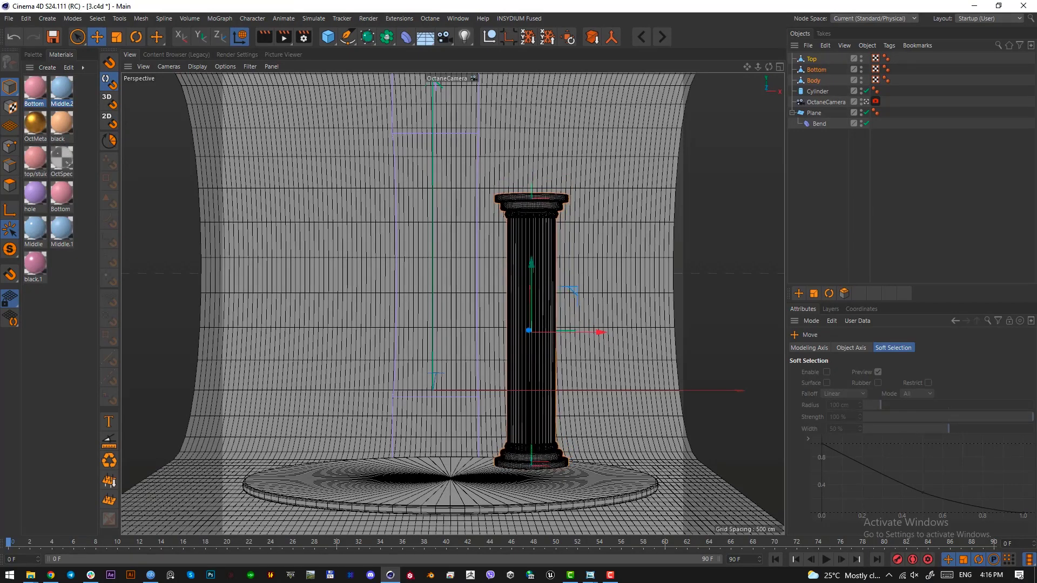
Step: Bring up the reference image again and examine the arch, panel and sphere group beside the column
drag(1036, 81, 373, 64)
key(Print)
drag(371, 198, 539, 445)
click(531, 454)
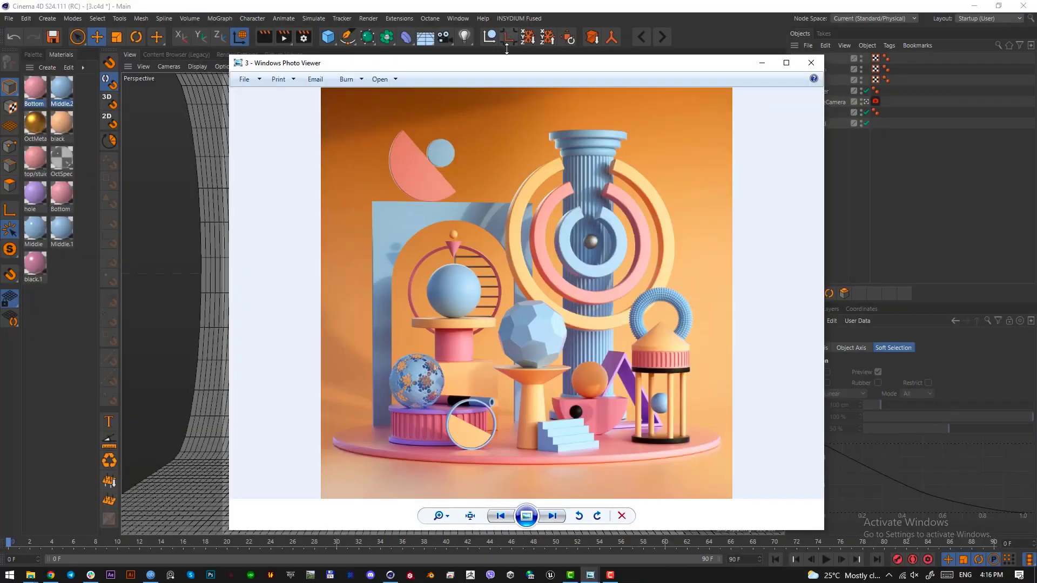
Step: Put the reference image away and, in the front view, hide the OctaneCamera, the backdrop Plane and its Bend deformer from the viewport
drag(505, 61, 0, 61)
click(585, 5)
click(909, 157)
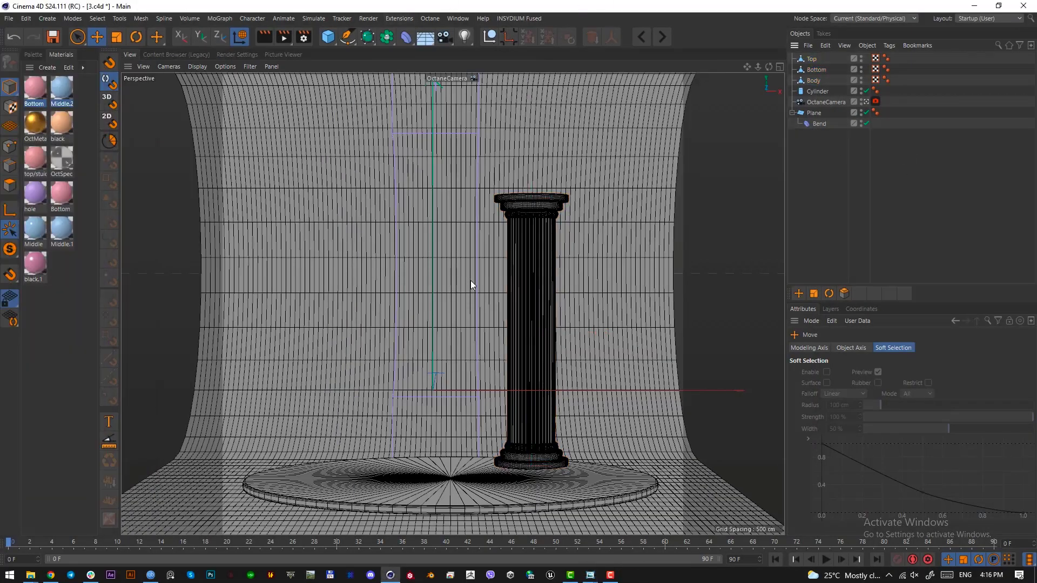
key(F4)
scroll(349, 401, up, 10)
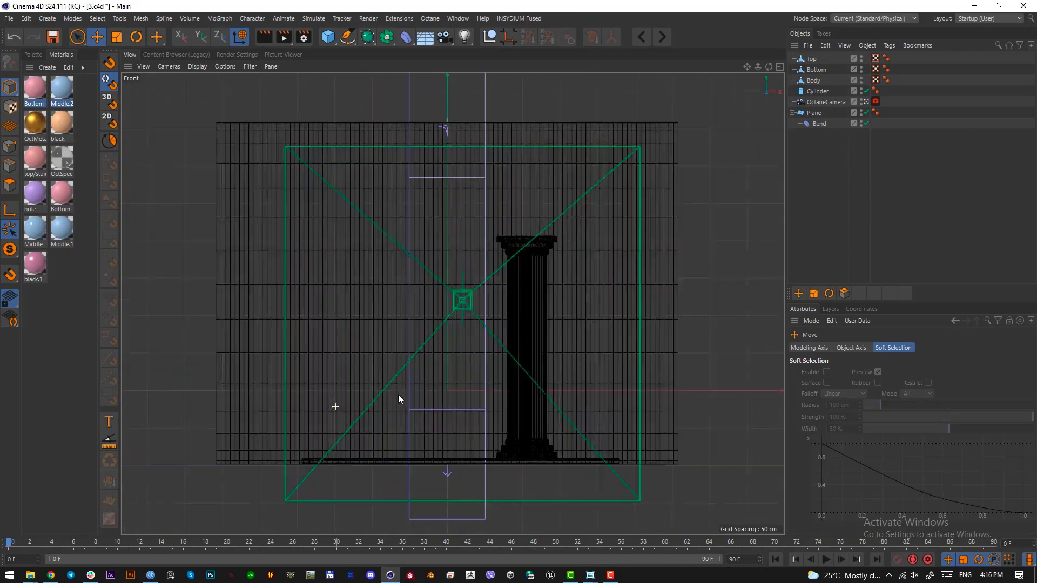
scroll(445, 356, down, 2)
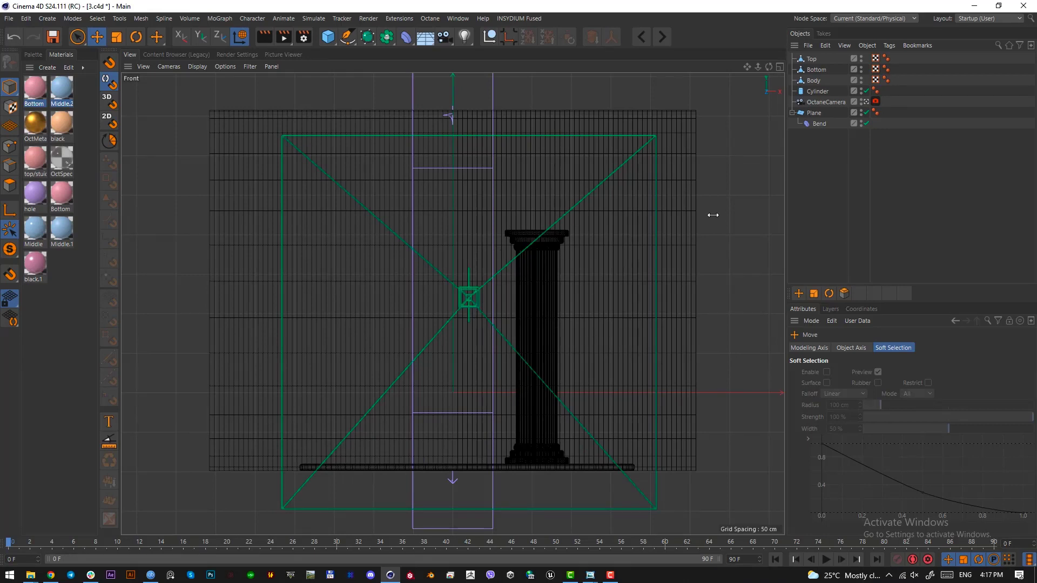
click(822, 102)
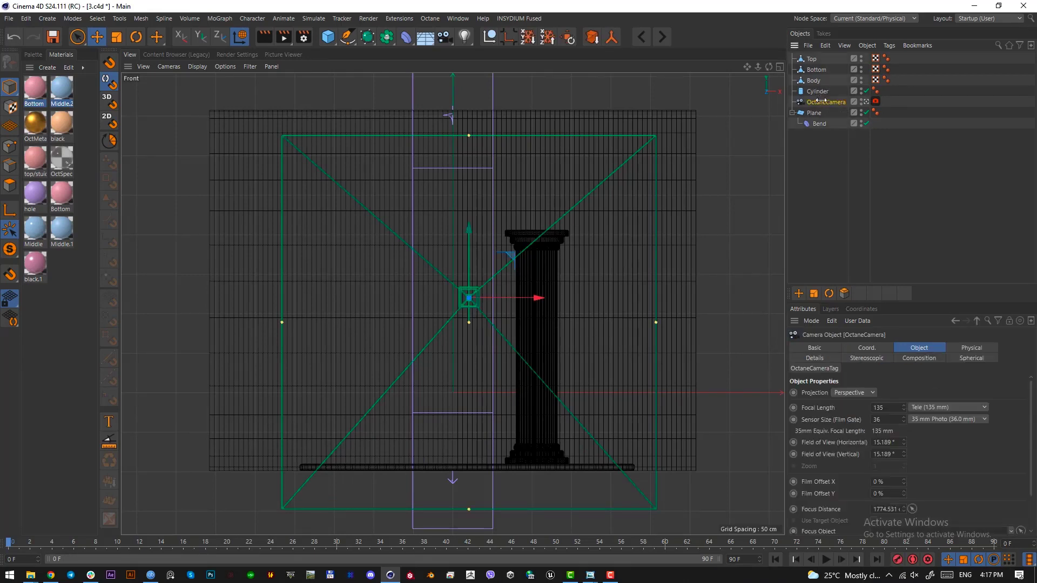
click(862, 100)
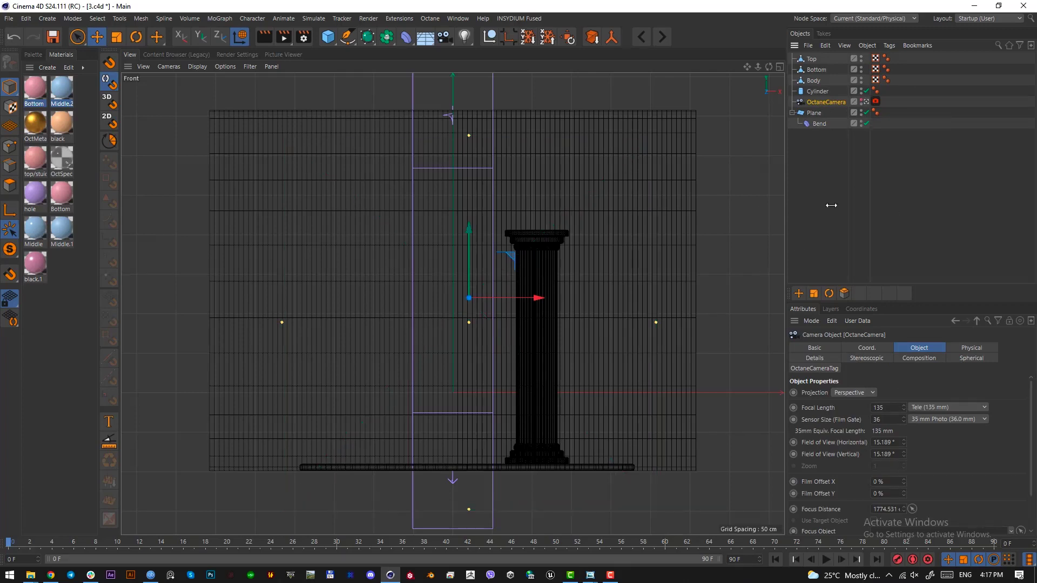
click(929, 179)
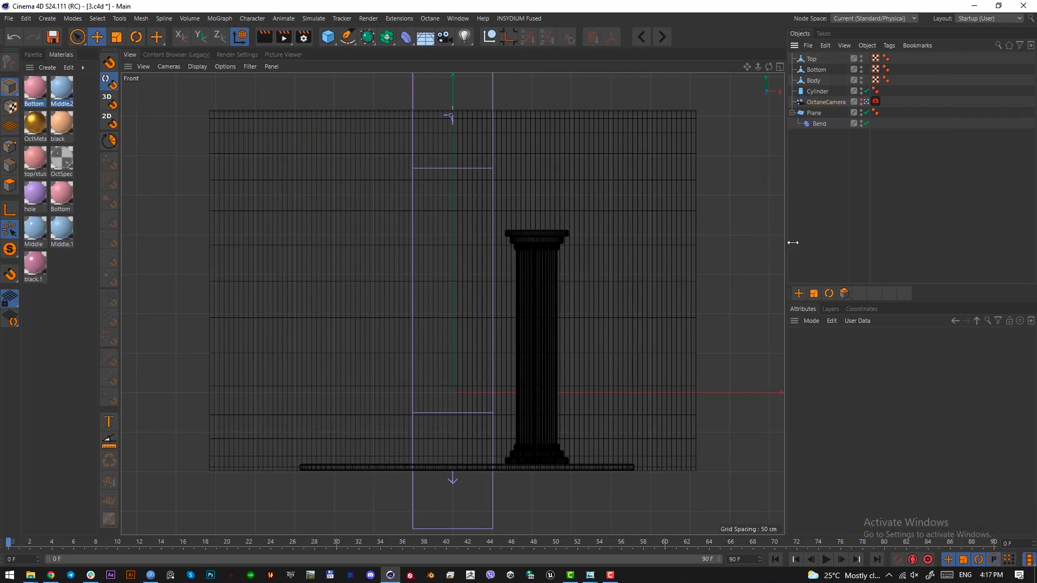
click(861, 110)
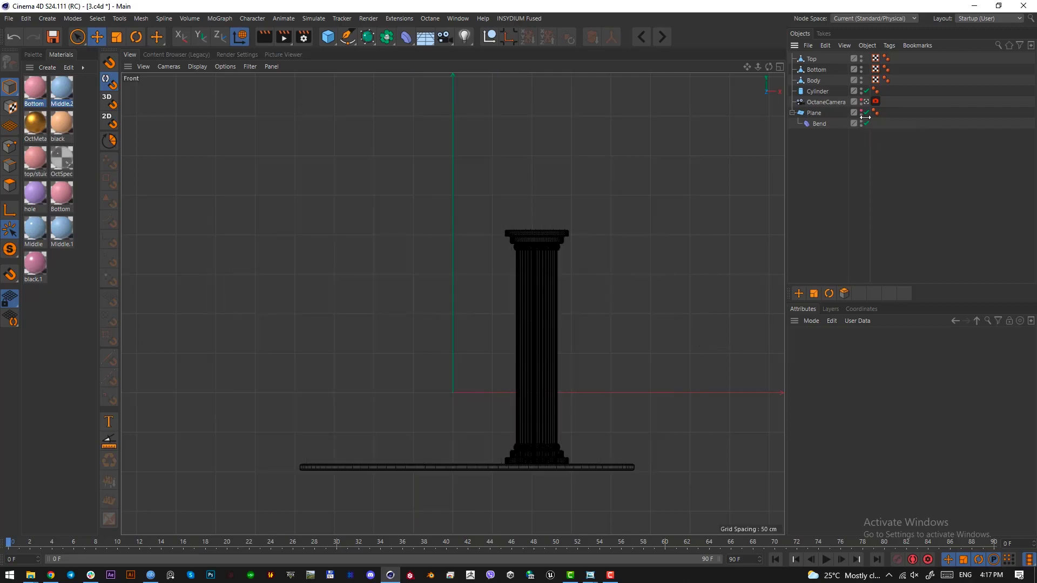
click(864, 102)
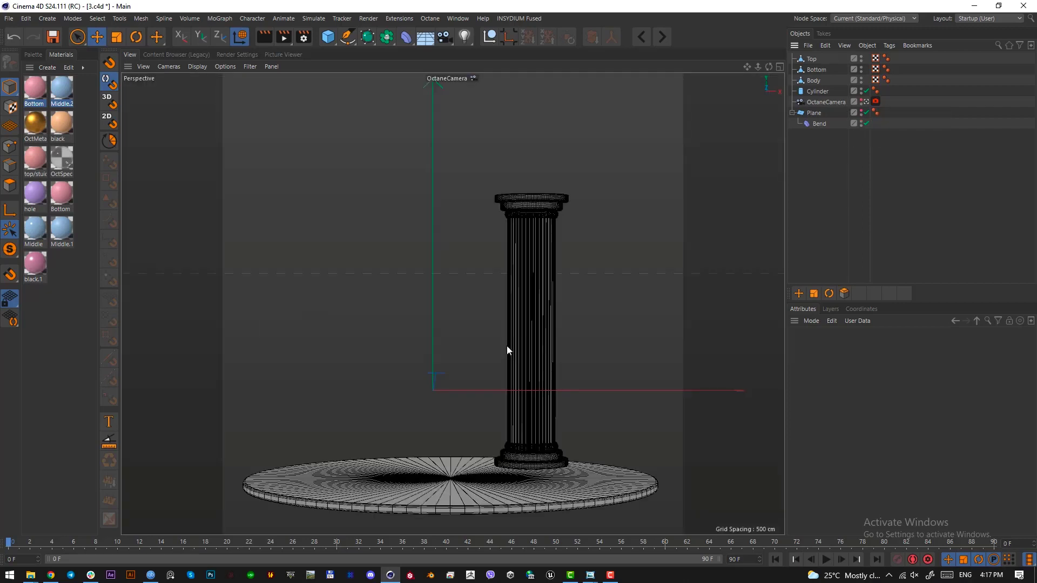
Step: Render the camera view to check the backdrop, and shift the Plane slightly to the right along X
click(835, 113)
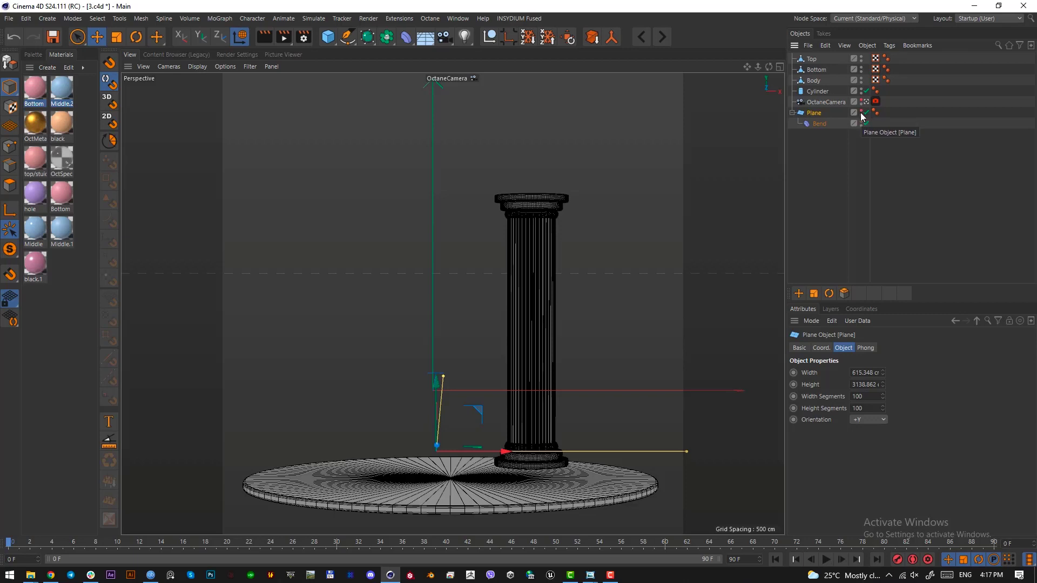
click(283, 36)
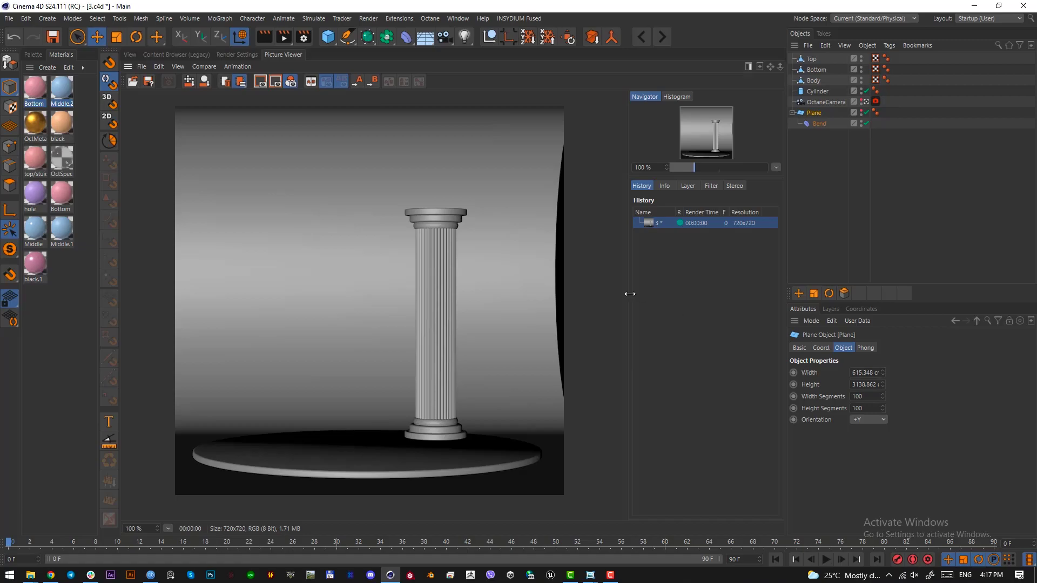
key(Print)
drag(563, 173, 589, 402)
click(581, 412)
click(135, 55)
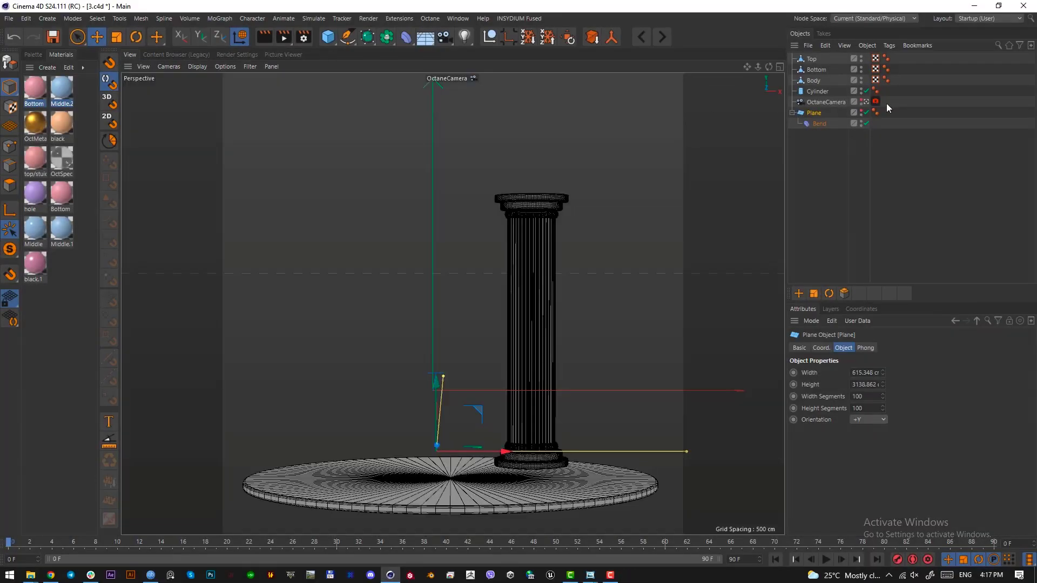
drag(486, 449, 495, 453)
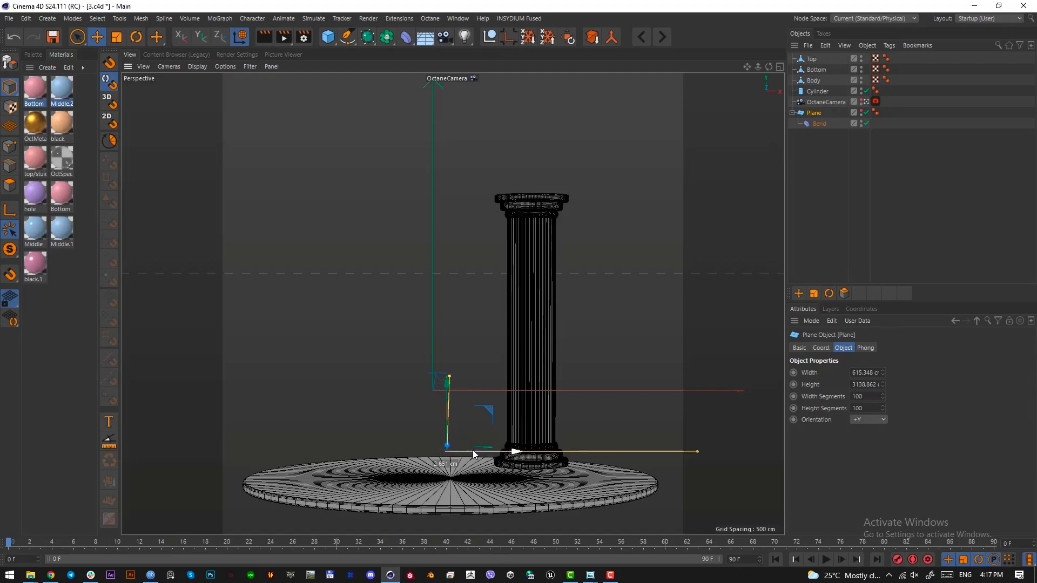
click(887, 166)
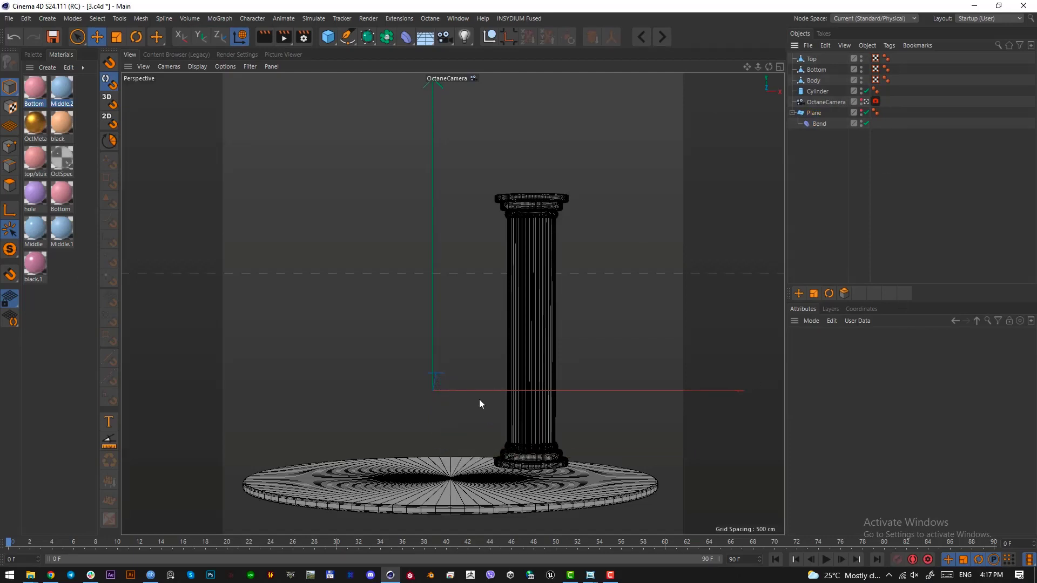
Step: In the front view, draw the panel's straight outer left, top and right edges with the Spline Pen, standing on the disc left of the column
key(F4)
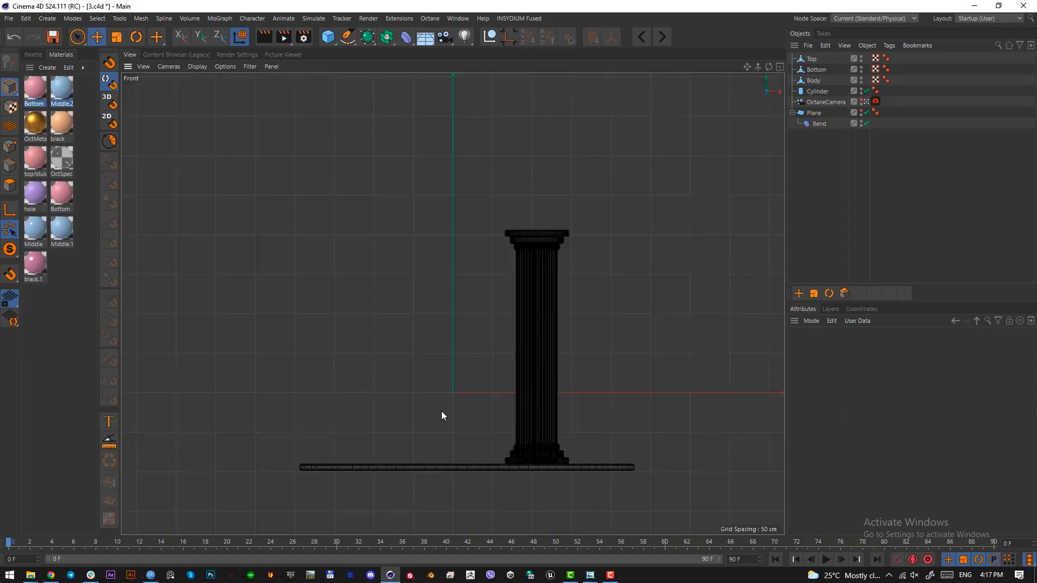
scroll(441, 416, up, 1)
click(33, 55)
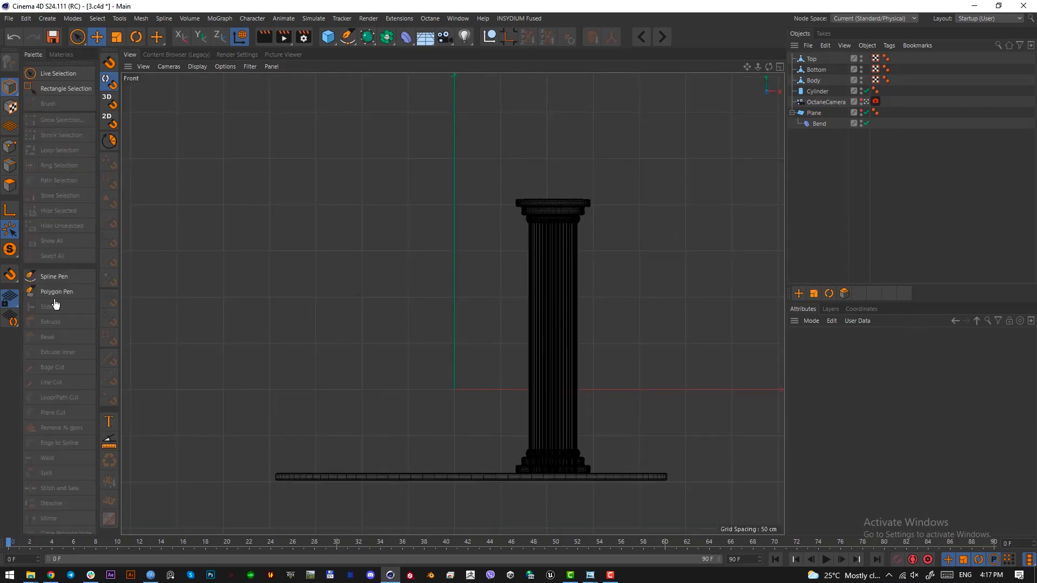
click(59, 277)
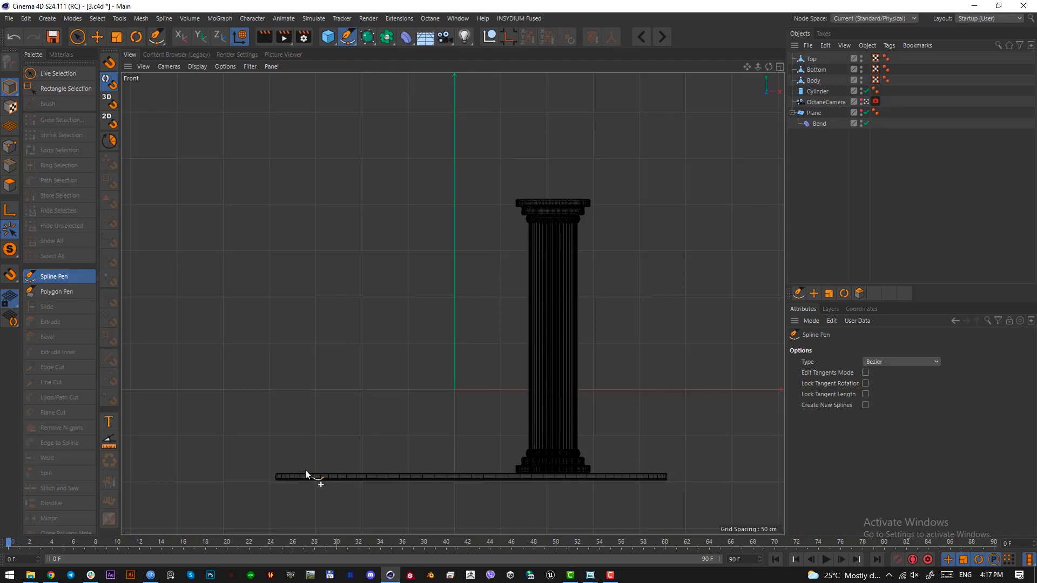
drag(304, 470, 306, 457)
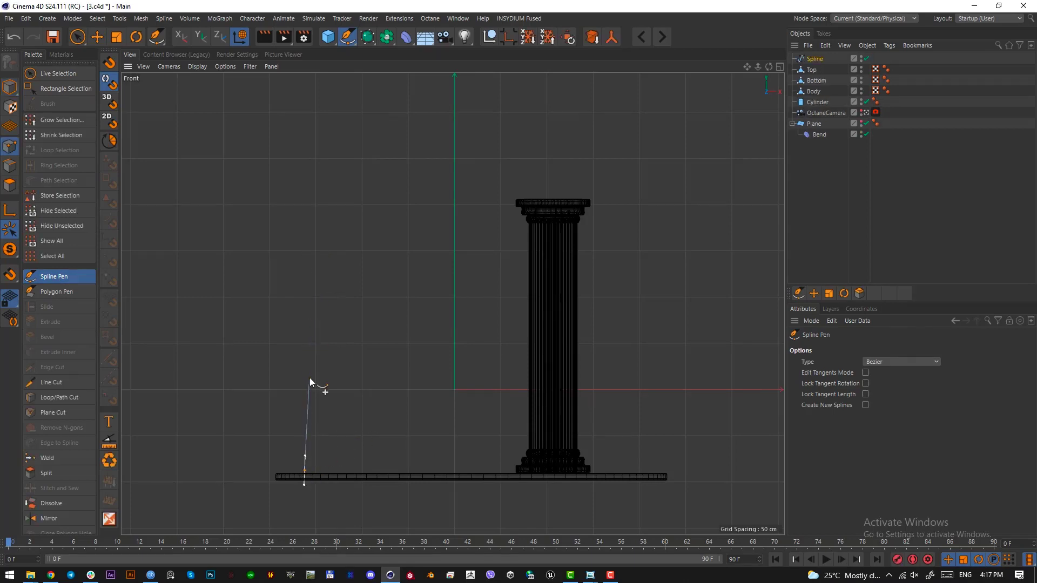
key(ctrl+z)
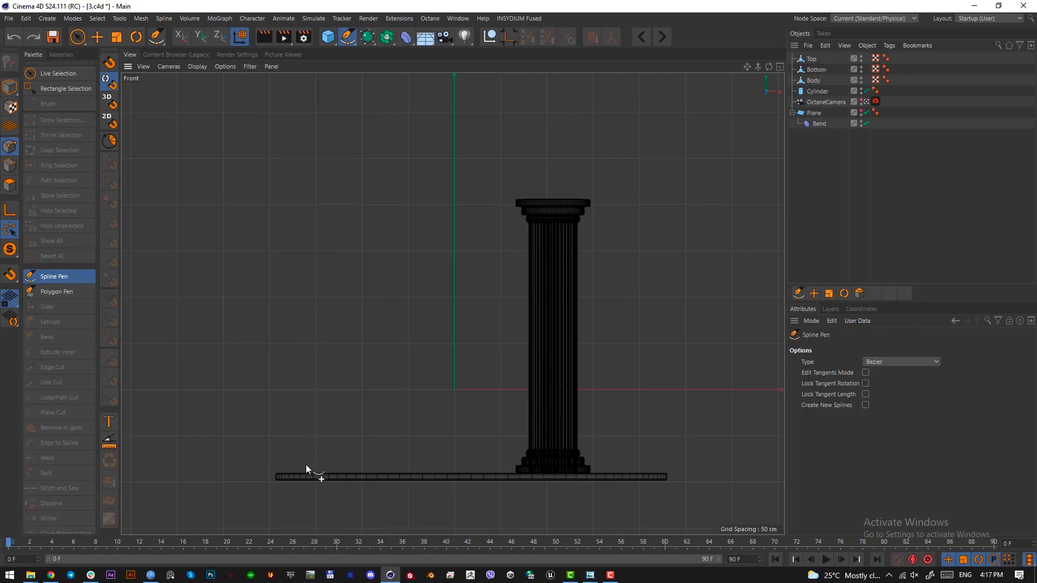
click(301, 468)
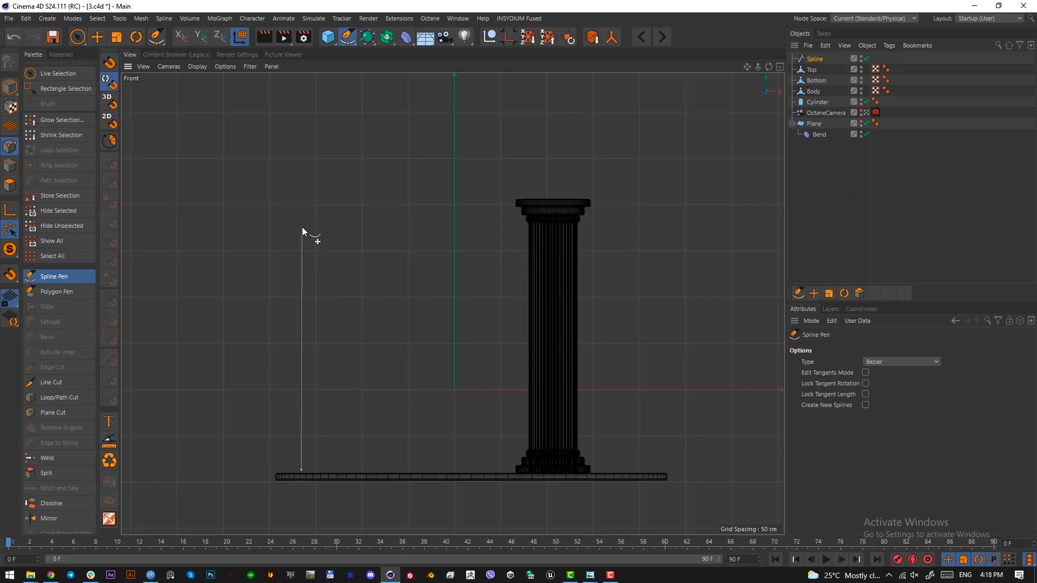
click(302, 228)
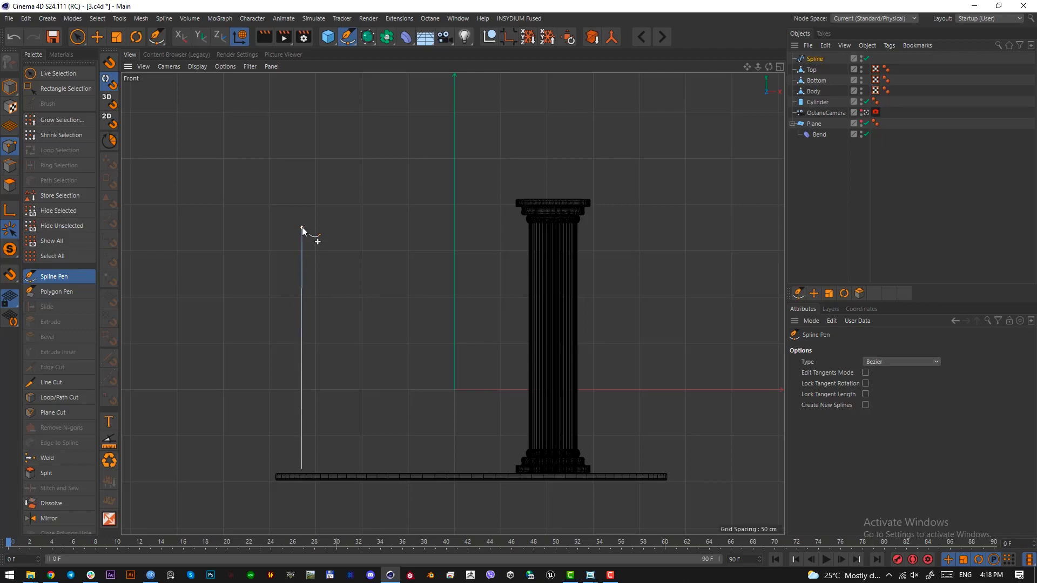
click(466, 228)
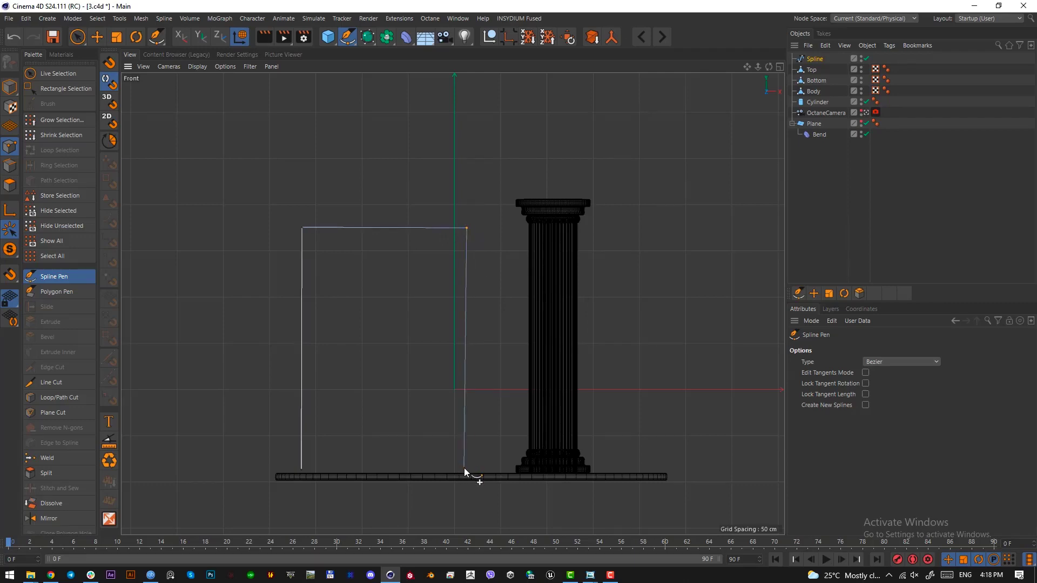
click(465, 470)
Step: Continue the spline around a rectangular inner opening, leaving two narrow legs, and close it at its starting point
click(436, 471)
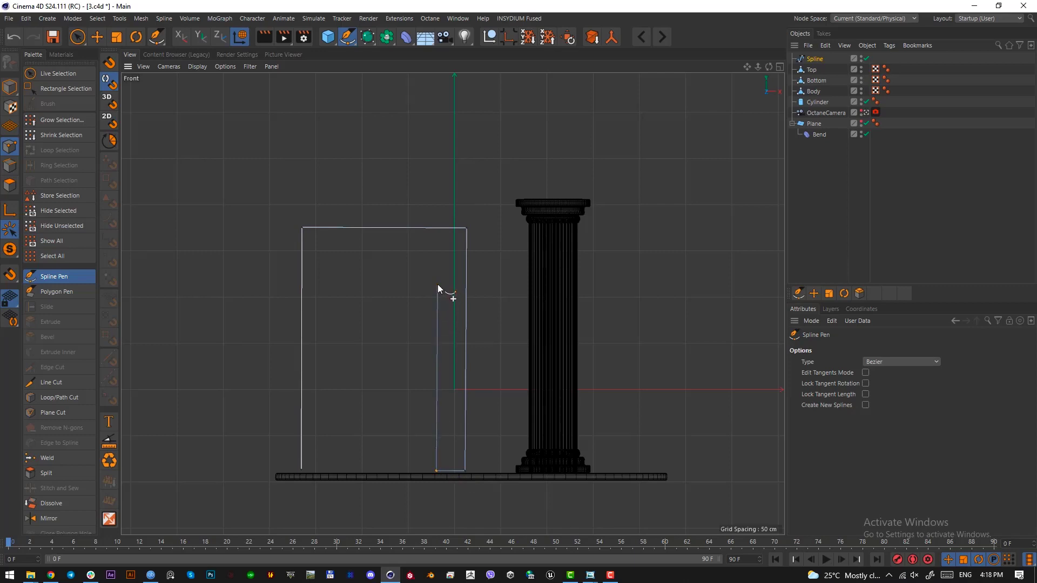
click(441, 253)
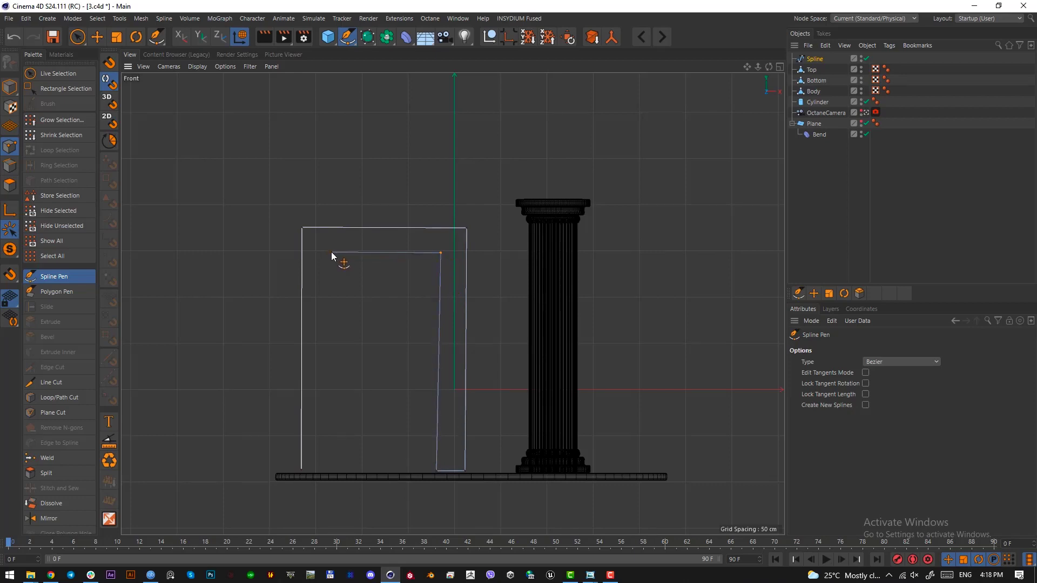
click(331, 252)
click(303, 468)
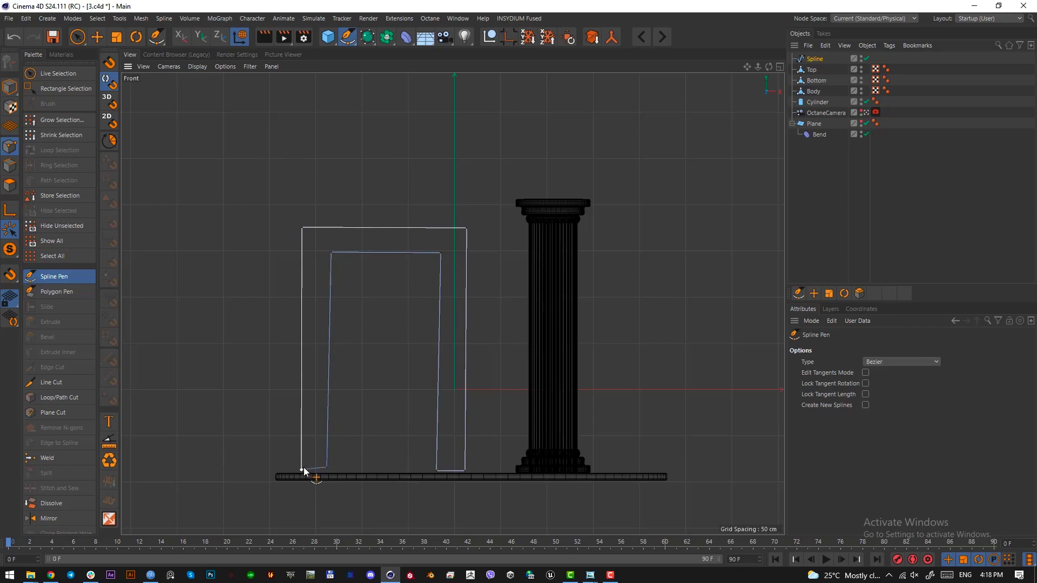
Step: Straighten the spline's outer left and right edges vertically by scaling each pair of points to 0% along X
click(77, 36)
click(135, 71)
drag(278, 193, 319, 493)
key(t)
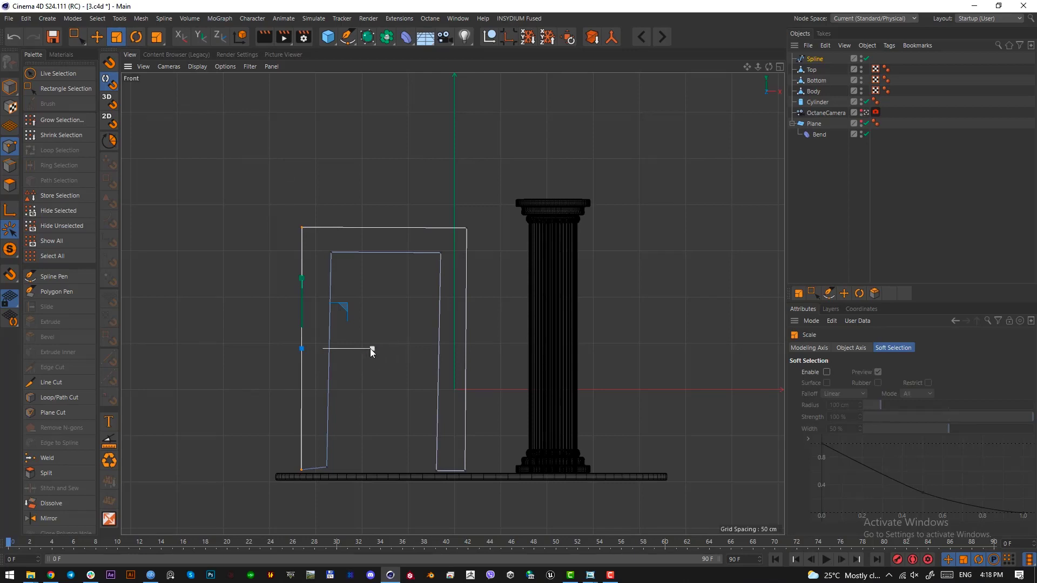
drag(371, 349, 303, 349)
key(0)
drag(456, 205, 505, 505)
drag(535, 357, 468, 352)
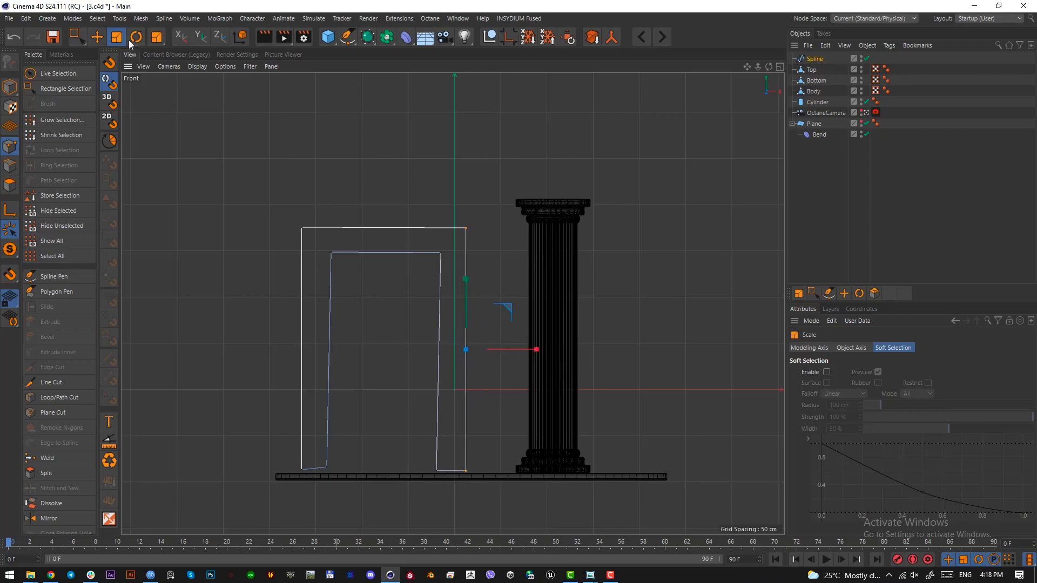
Step: Level the spline's bottom points, inner top edge and outer top edge by scaling each set to 0% vertically
key(0)
drag(298, 430, 551, 512)
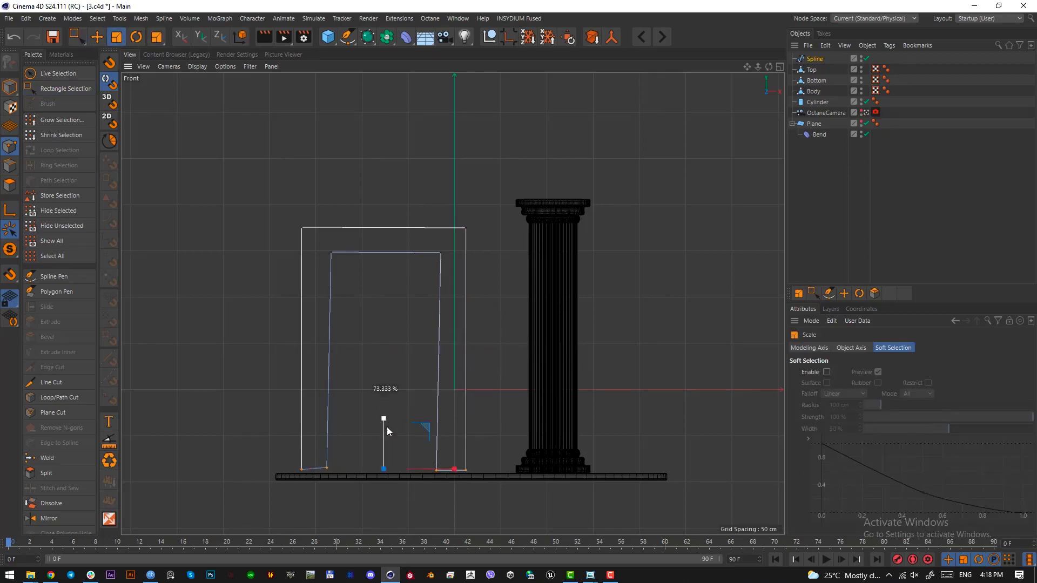
drag(387, 431, 384, 463)
key(0)
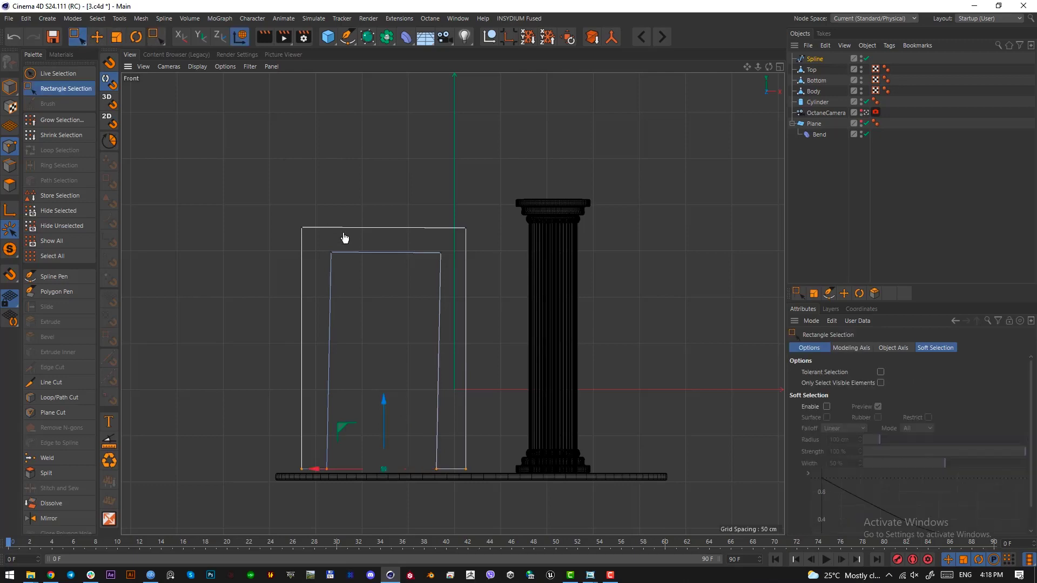
drag(322, 243, 448, 275)
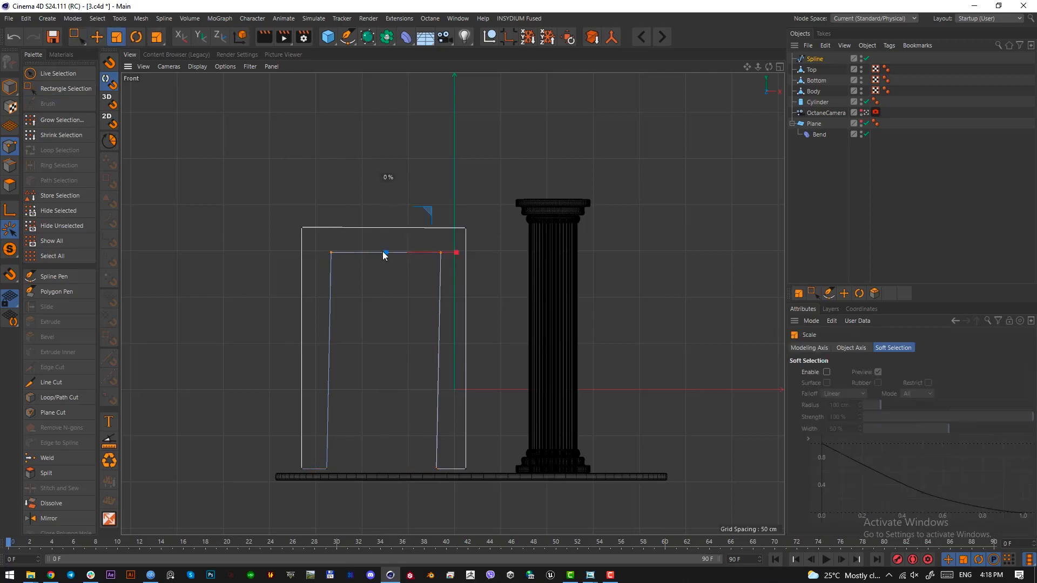
drag(383, 253, 382, 254)
key(0)
drag(237, 157, 589, 239)
Step: Straighten the inner opening's right and left edges vertically by scaling each pair of points to 0% along X
drag(384, 161, 457, 489)
key(0)
key(t)
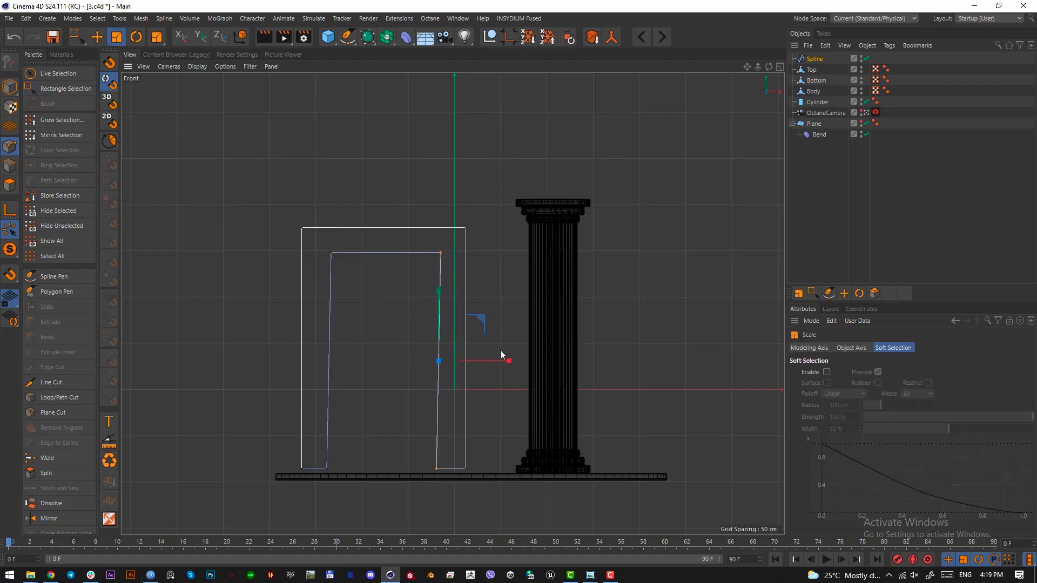
drag(500, 351, 439, 360)
click(78, 34)
drag(339, 247, 325, 484)
key(t)
drag(390, 360, 329, 360)
Step: Move the inner opening's left and right edges slightly outward so both legs of the panel have equal width
click(74, 34)
drag(345, 239, 319, 474)
drag(308, 364, 298, 364)
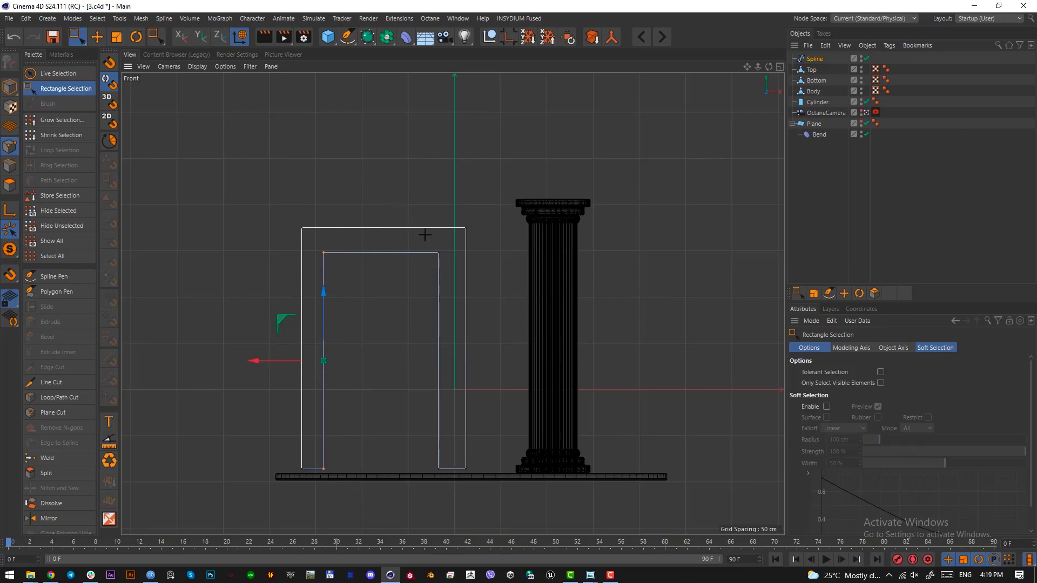
drag(424, 235, 465, 491)
drag(405, 368, 400, 366)
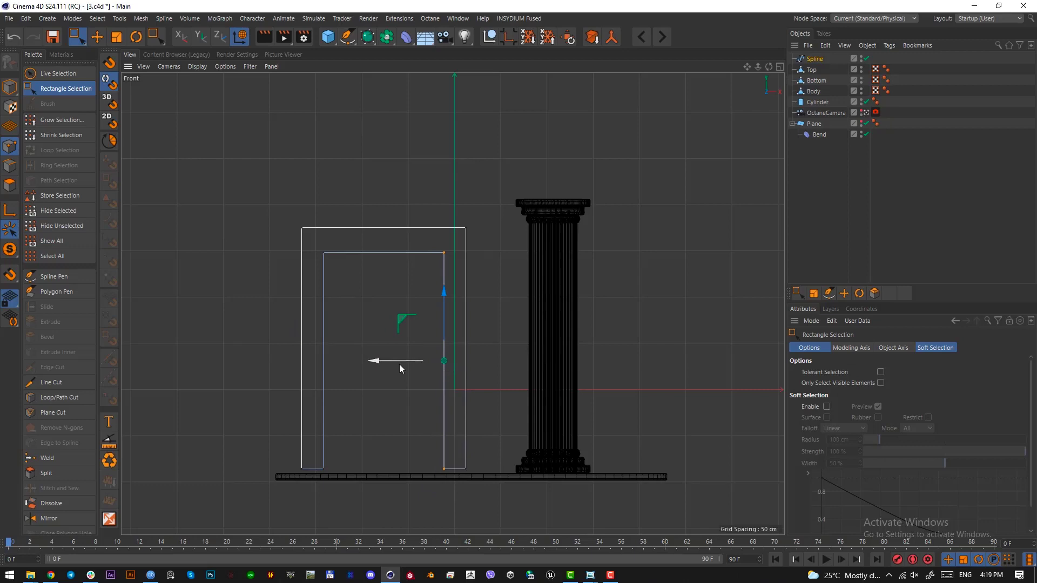
Step: Chamfer the opening's two upper corner points with a radius of 199.44 cm to form a round arch, and return to model mode
drag(314, 245, 446, 278)
right_click(440, 248)
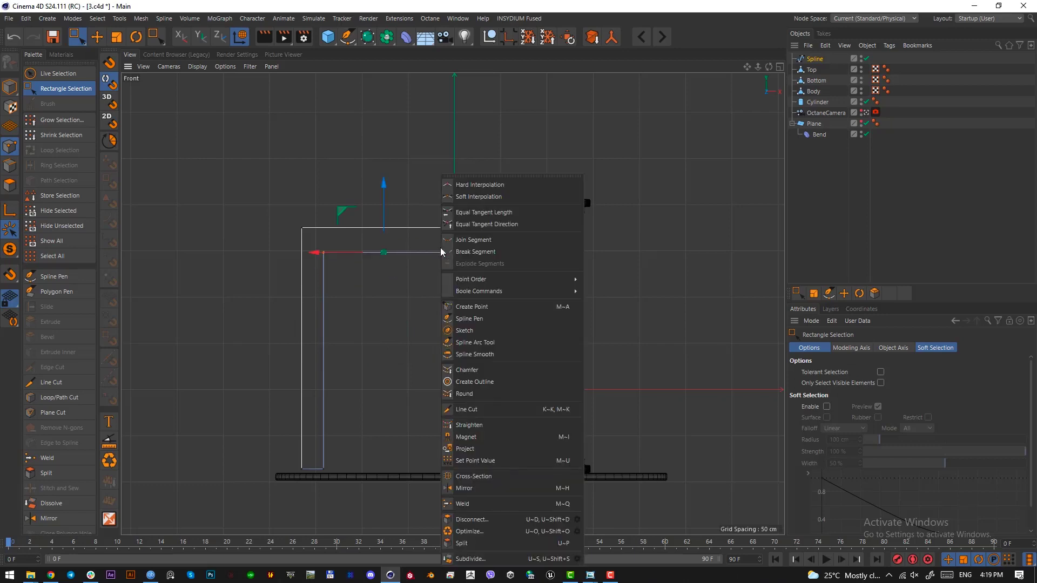
click(478, 372)
drag(377, 338, 631, 338)
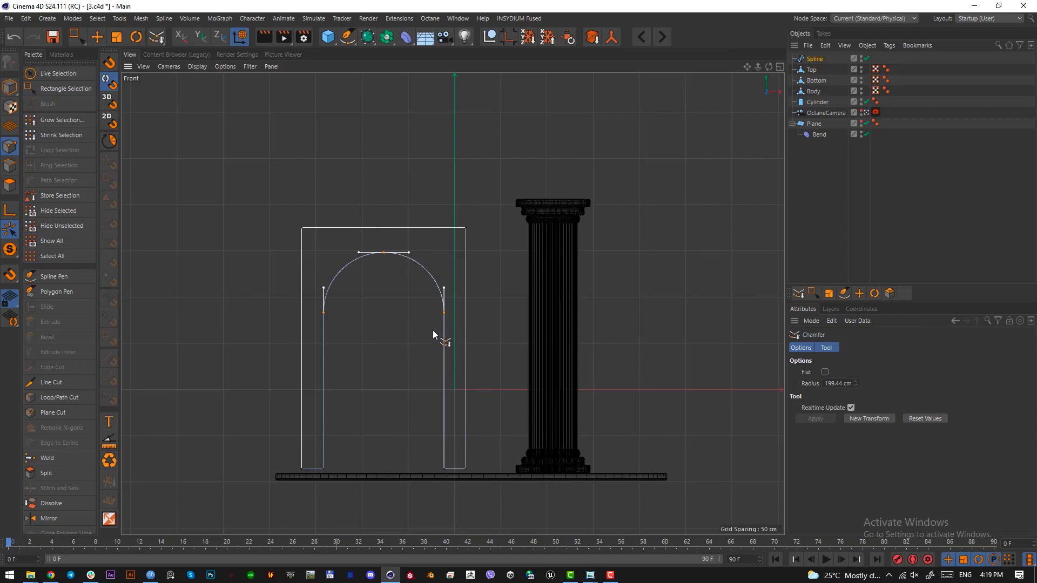
click(10, 86)
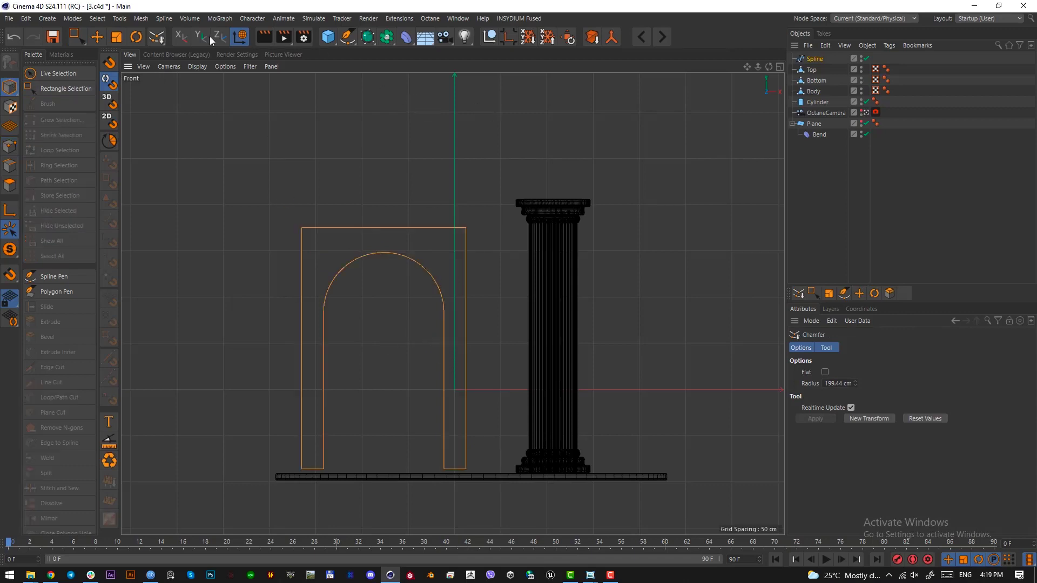
Step: Put the arch spline under an Extrude generator and move the panel slightly along X toward the column
click(97, 37)
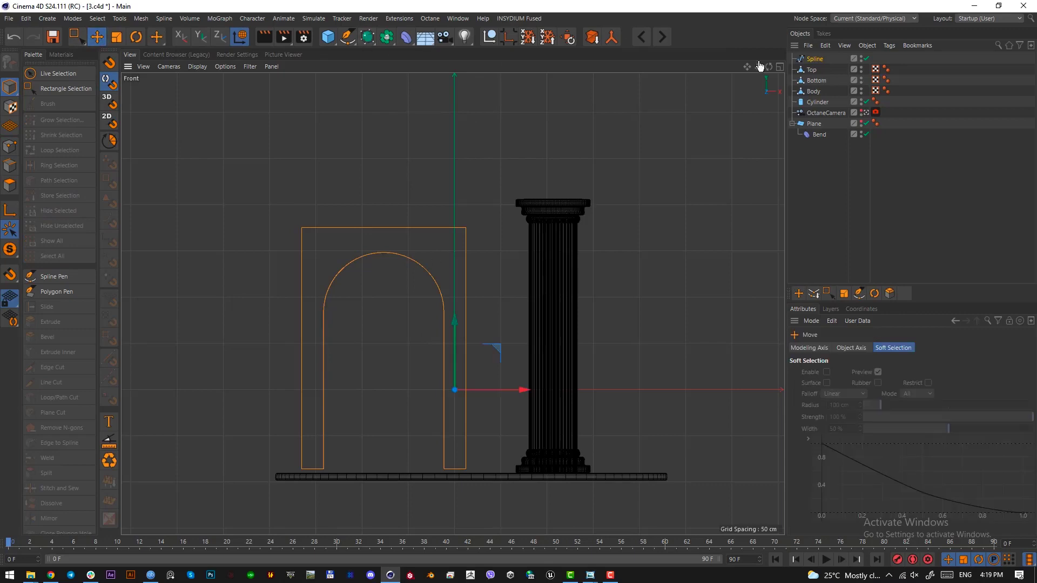
click(815, 58)
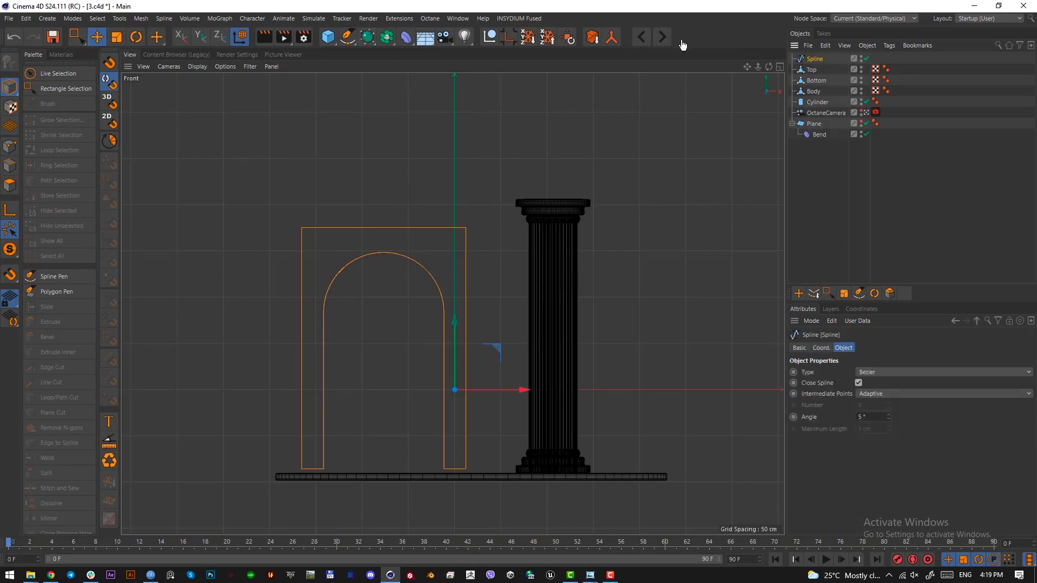
click(367, 37)
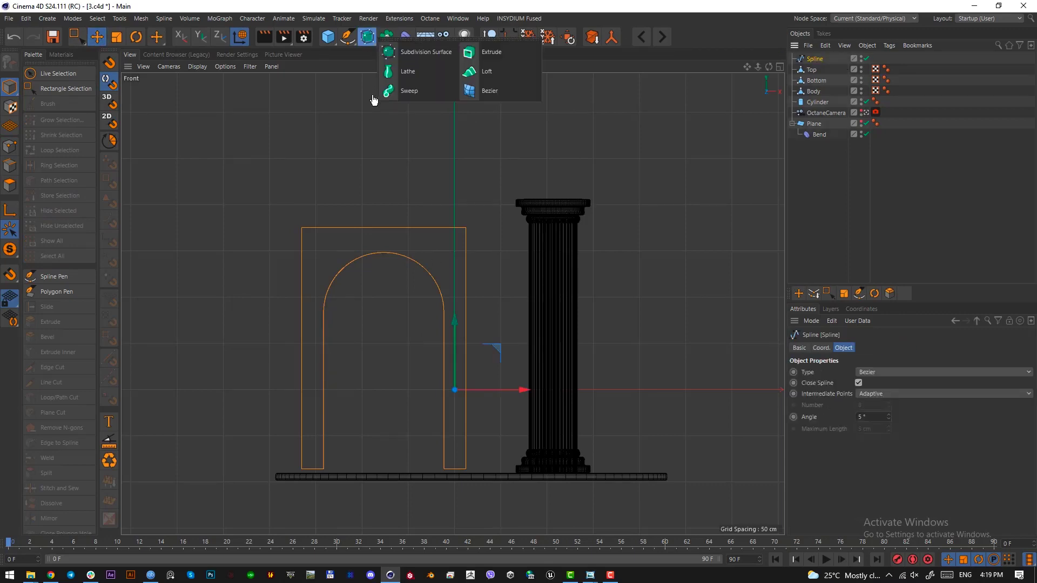
alt+click(488, 53)
key(F1)
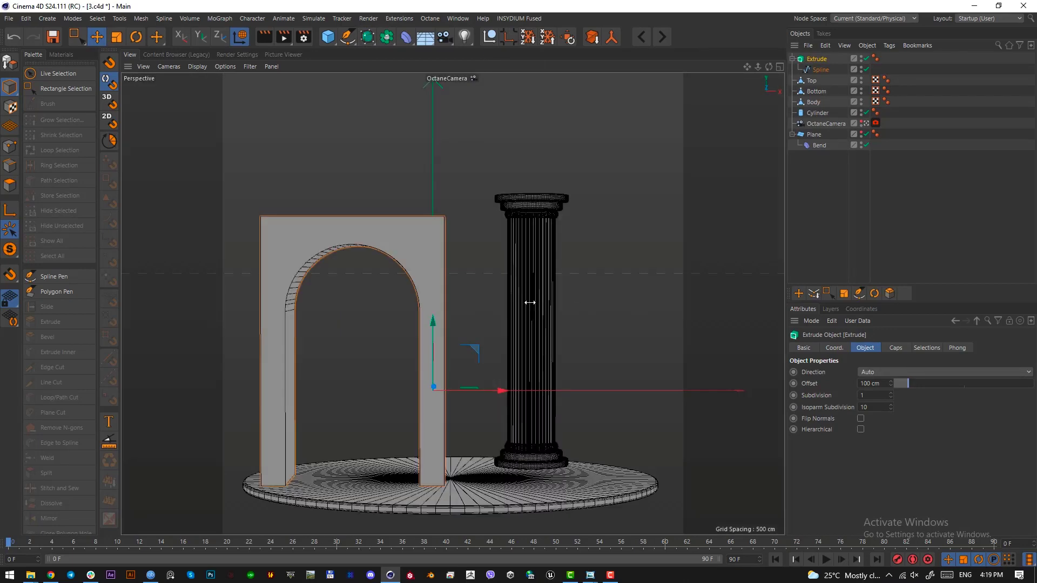
drag(468, 390, 486, 391)
key(r)
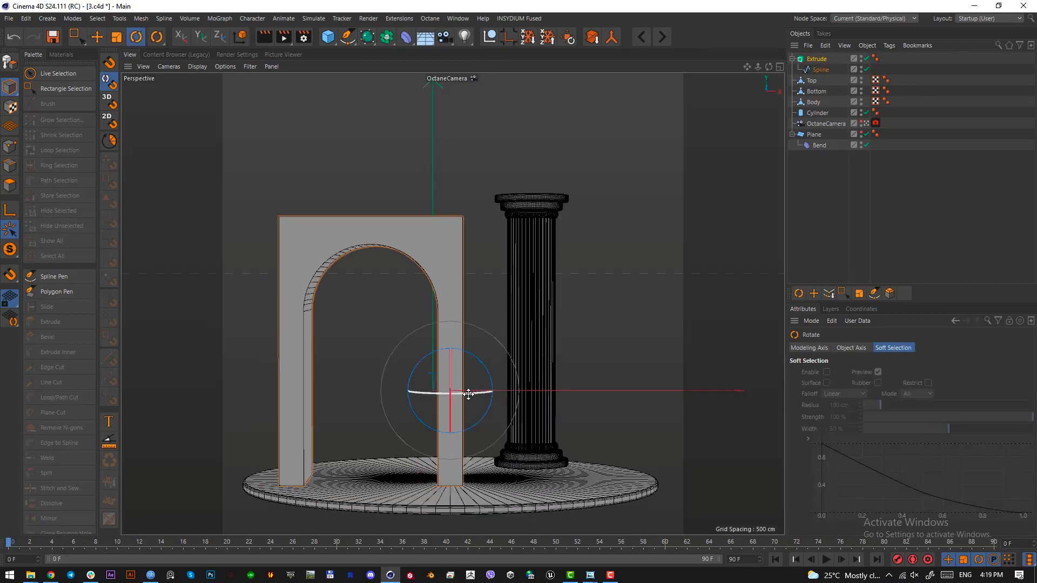
Step: Set the arched panel's Extrude offset to 5 cm, and increase it to 10 cm
click(817, 59)
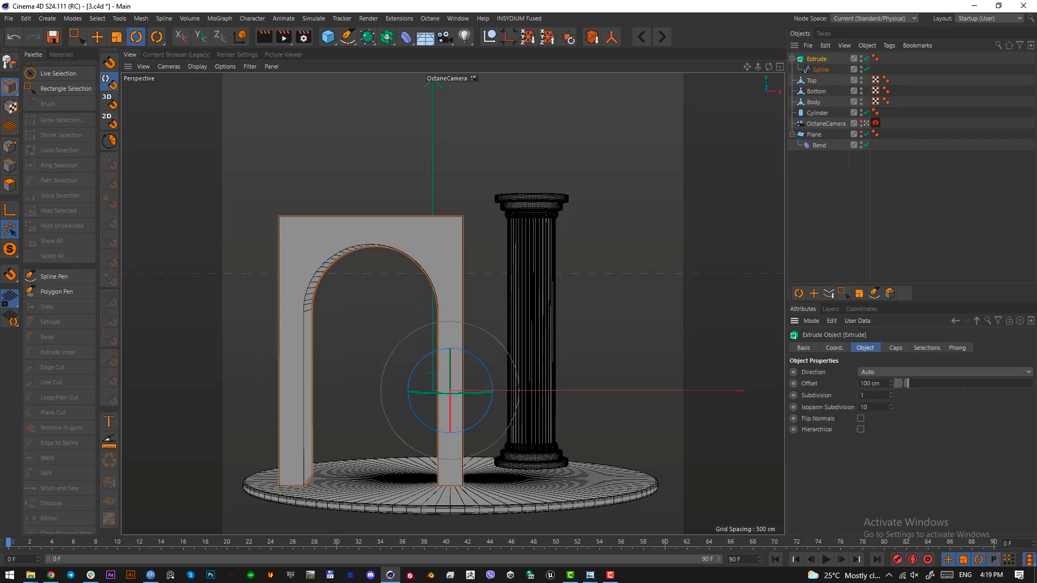
double_click(884, 383)
text(5)
key(Return)
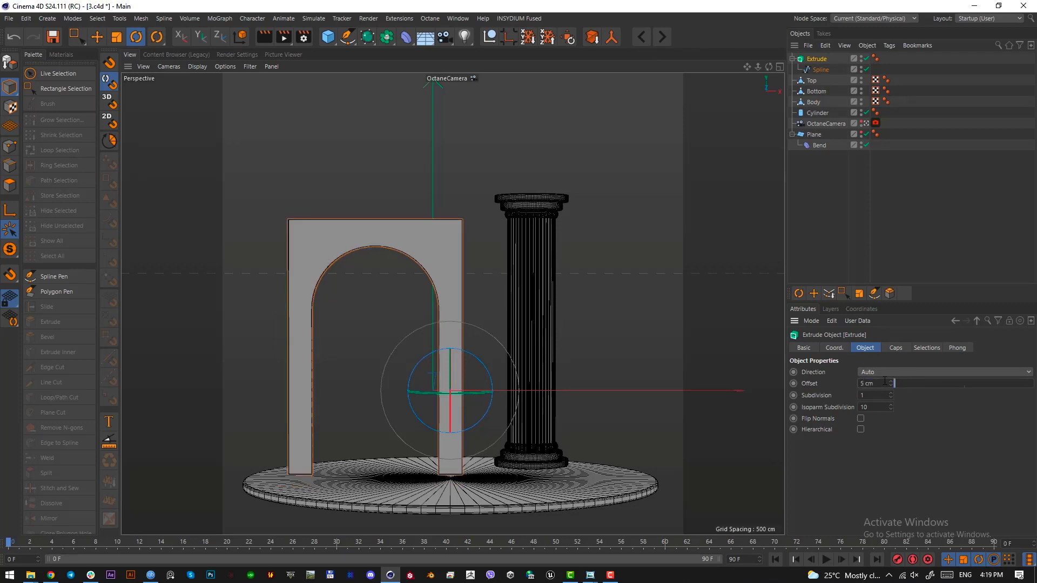
double_click(885, 382)
text(10)
key(Return)
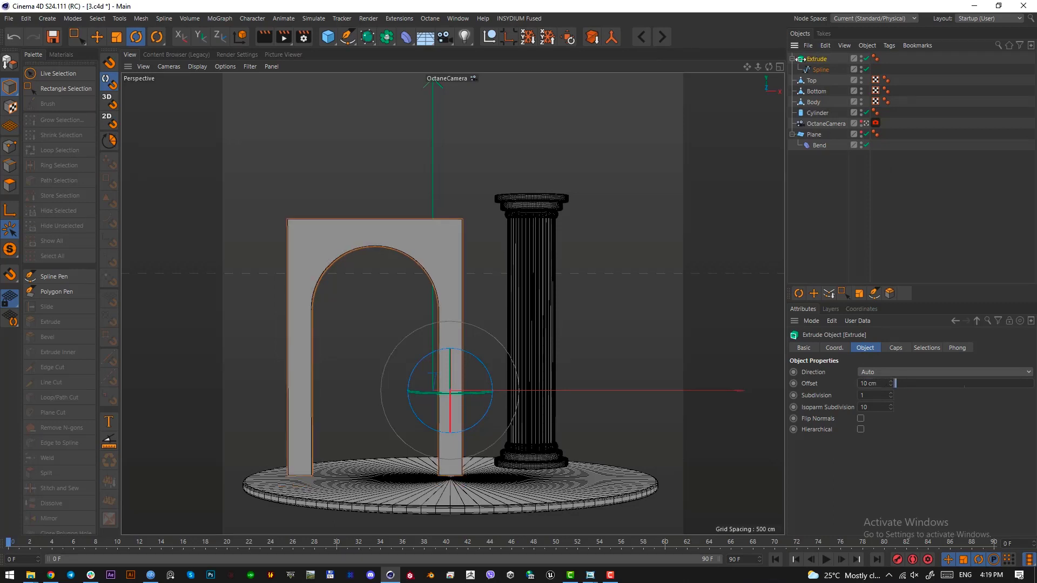
Step: Move the arched panel back on the round base beside the column, and lower it slightly to rest on the base
key(F2)
key(e)
drag(458, 314, 482, 190)
key(F1)
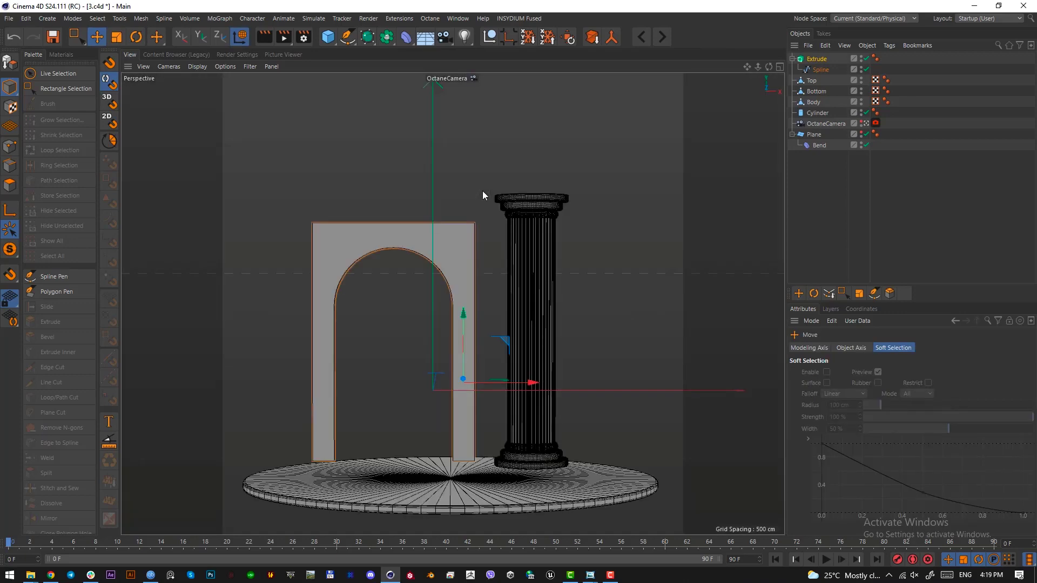
drag(461, 325, 461, 328)
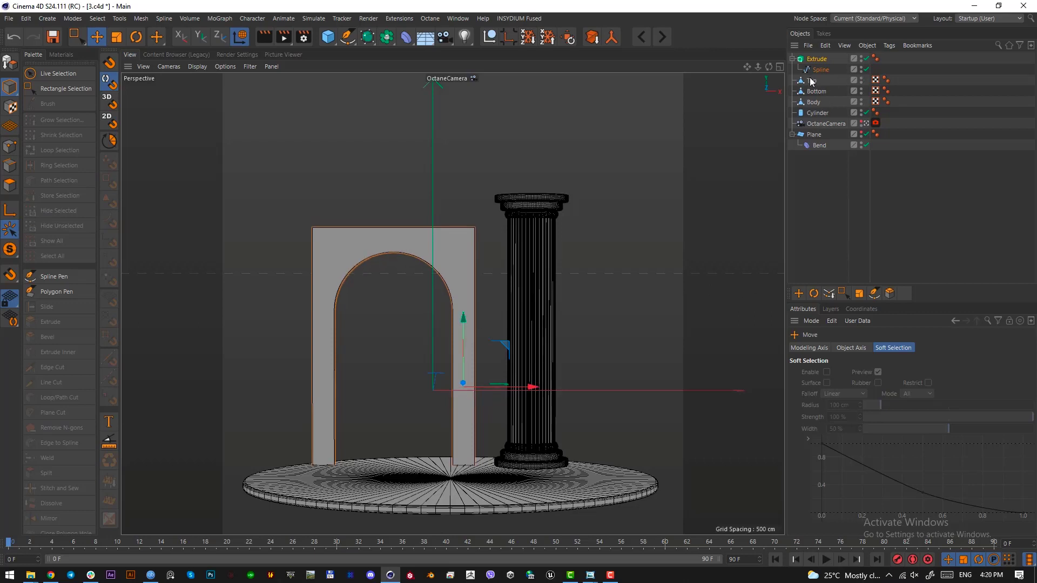
Step: Select the column's three parts and raise all points of its capital to make the column taller than the arch
click(557, 409)
shift+click(812, 80)
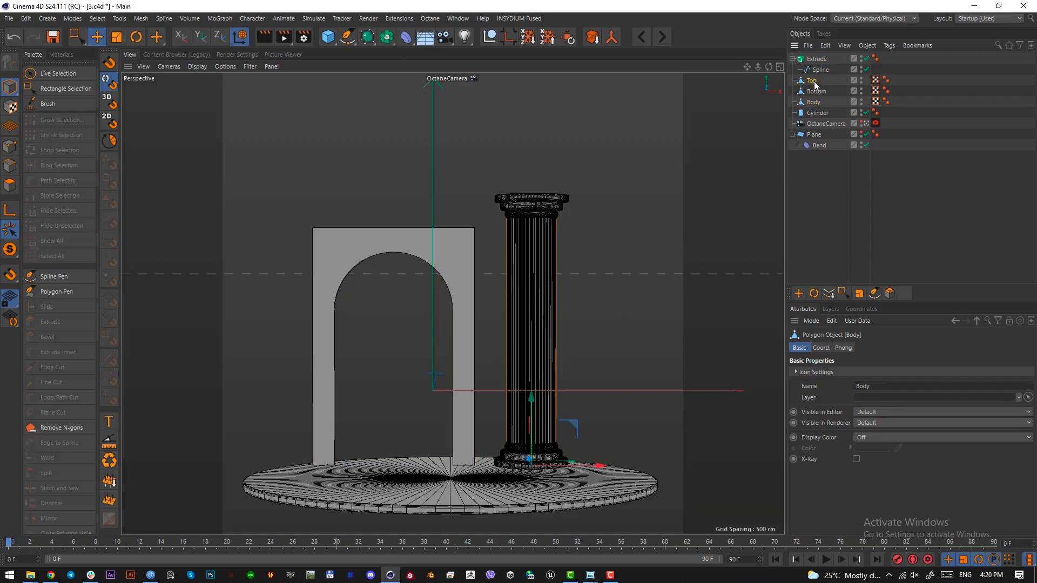
click(9, 146)
click(77, 36)
click(100, 72)
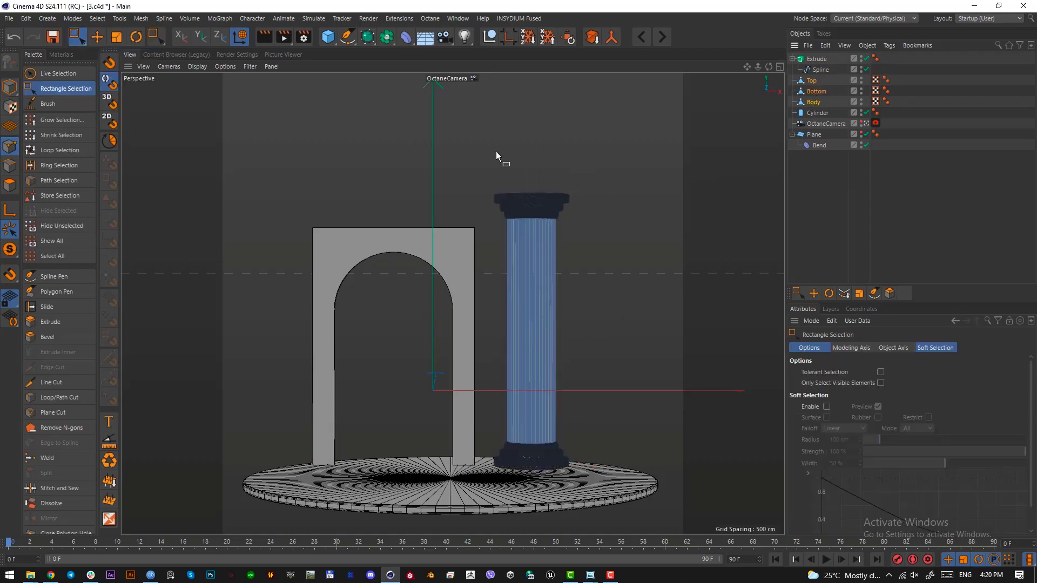
drag(489, 159, 589, 253)
drag(538, 162, 533, 108)
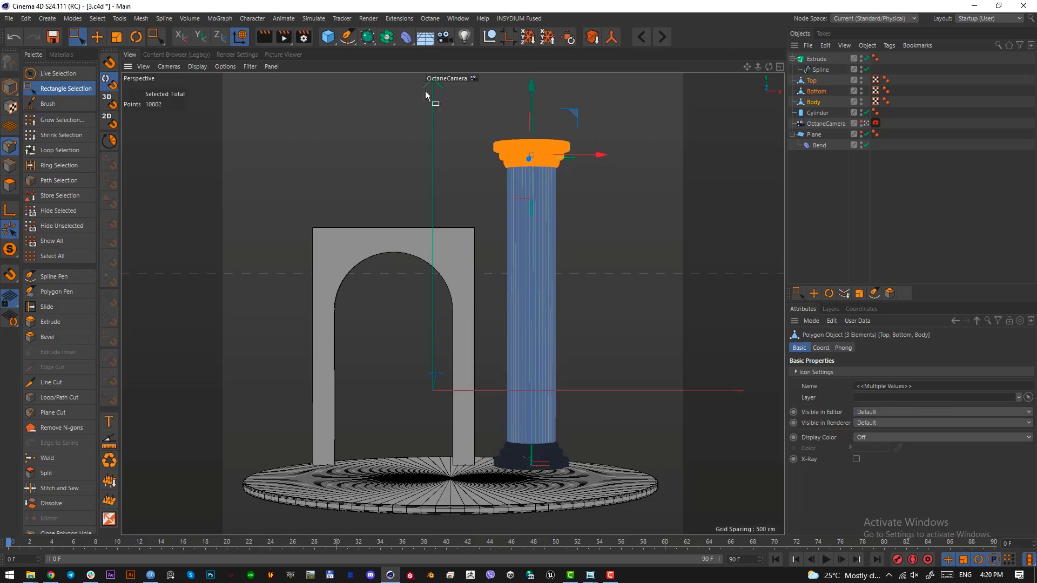
Step: Return to model mode and rotate the arched panel slightly around its vertical axis
click(10, 87)
click(817, 59)
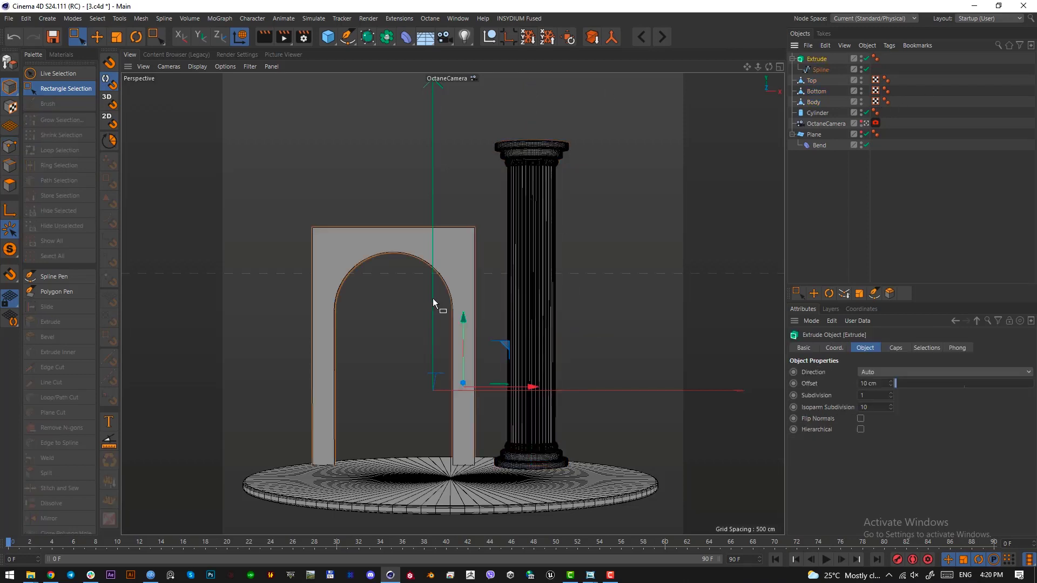
key(r)
drag(479, 389, 486, 389)
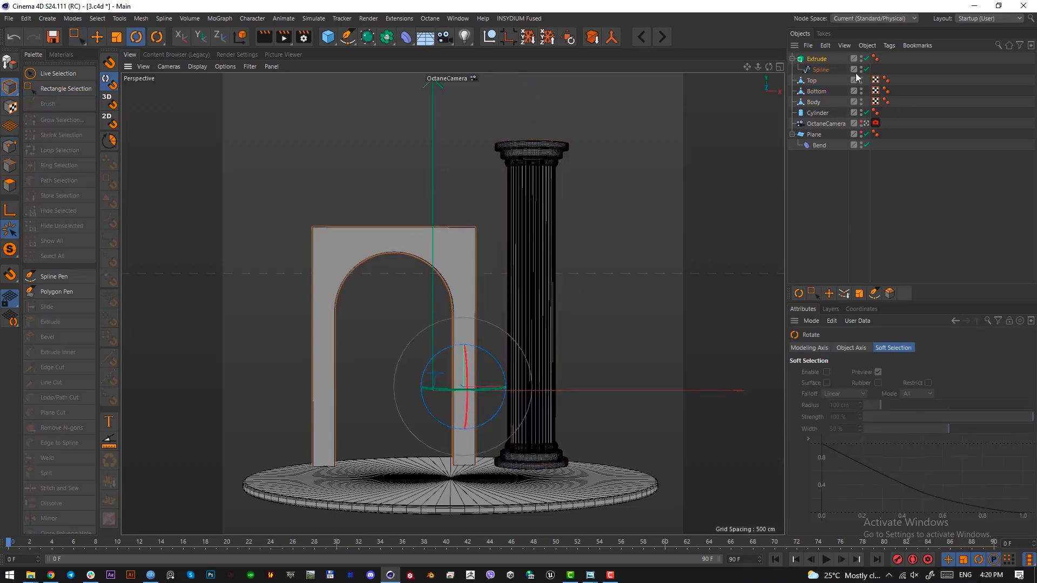
Step: Round the arched panel's cap edges with a bevel size of 2 cm, reduce it to 1 cm, and deselect the panel
click(818, 60)
click(895, 348)
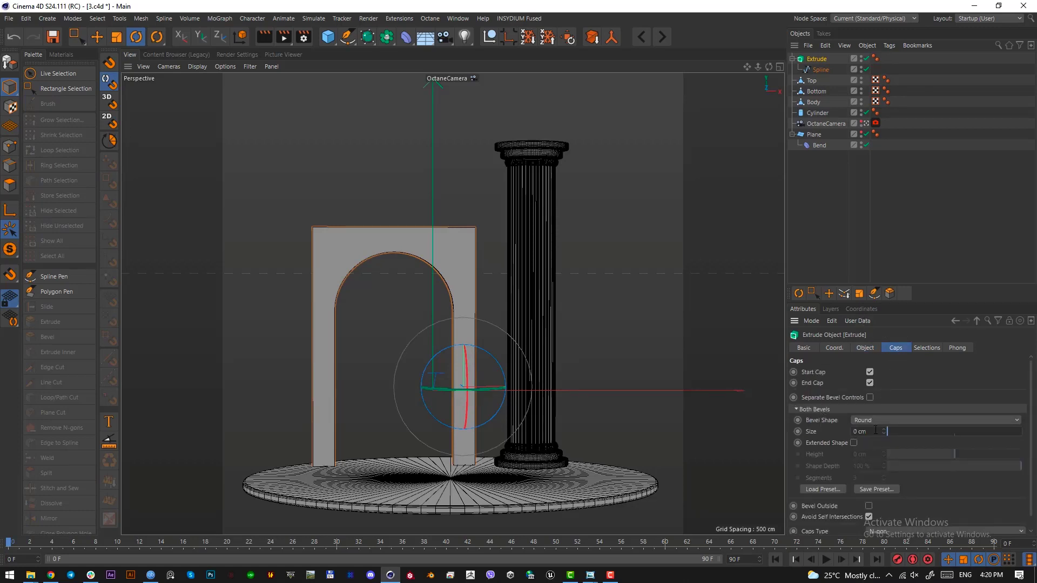
double_click(873, 432)
text(2)
key(Return)
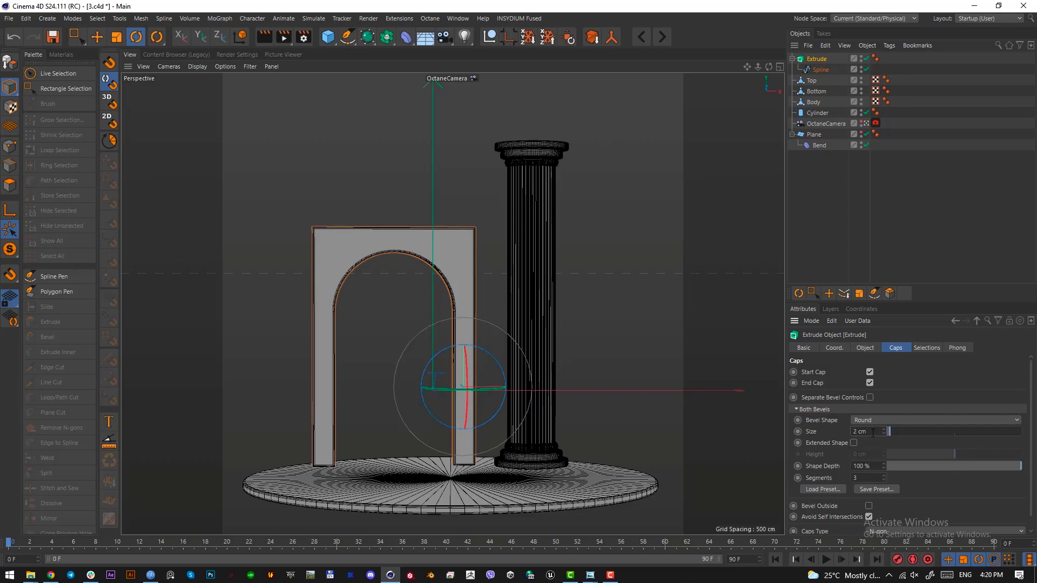
double_click(873, 432)
text(1)
key(Return)
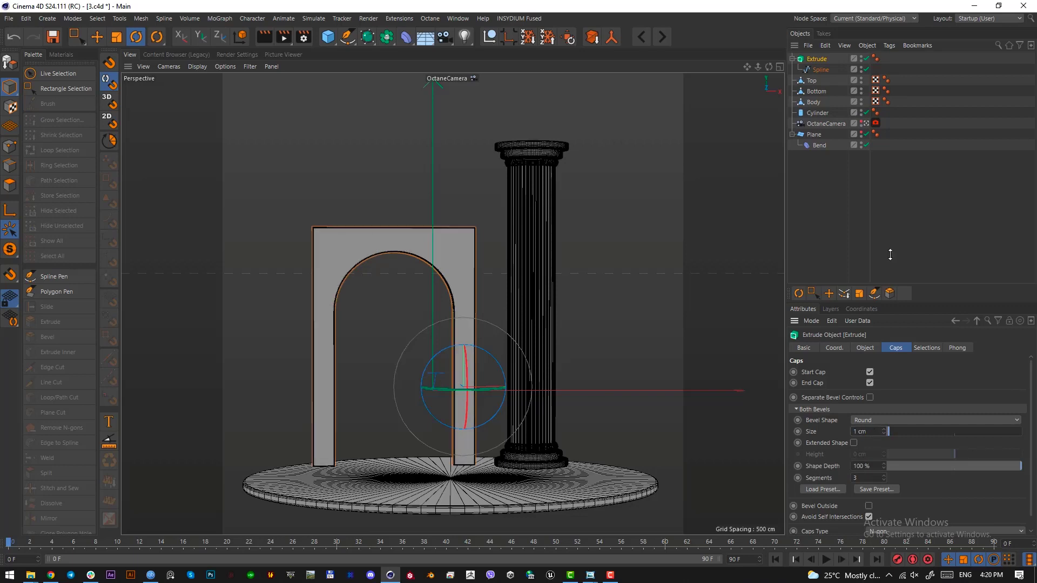
click(890, 255)
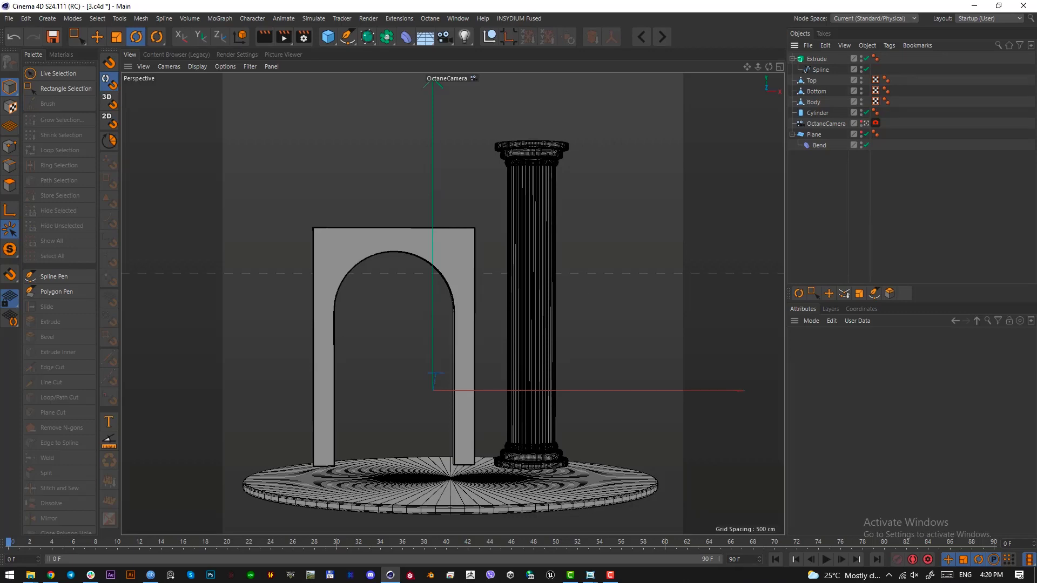
Step: Switch to the reference image in Windows Photo Viewer, examine the orange pedestal near the small stairs, and clear the viewer from the scene
key(alt+Tab)
key(Print)
drag(422, 353, 485, 456)
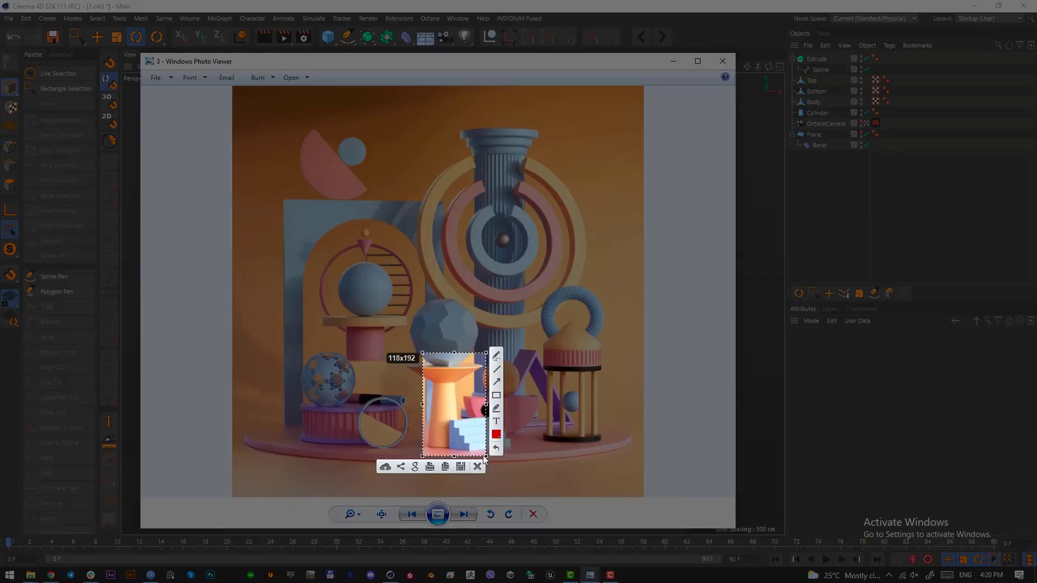
click(478, 466)
drag(527, 63, 0, 63)
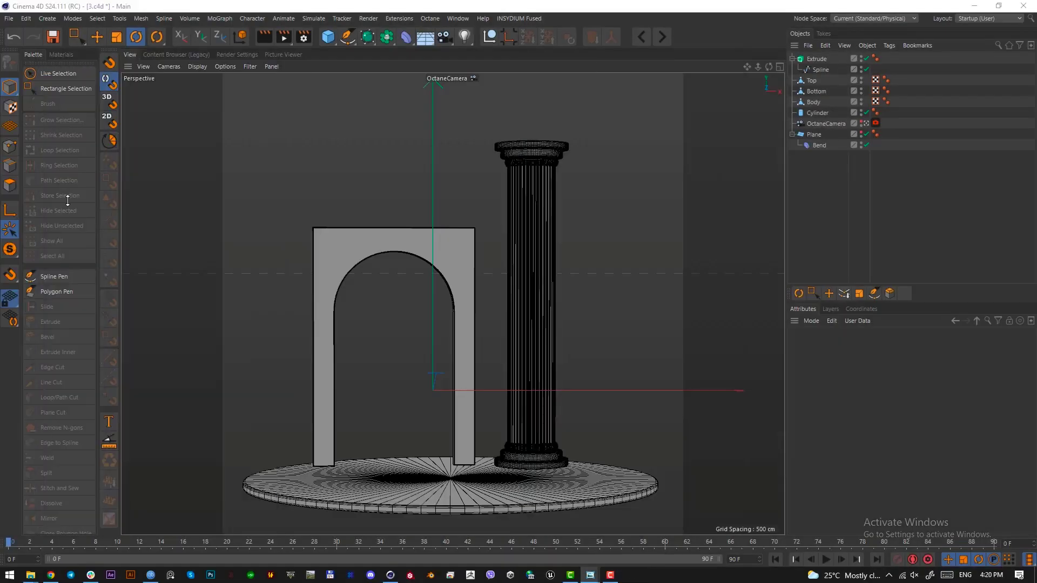
Step: Add a cylinder for the pedestal and move it forward and sideways on the round base, in front of the arch's column-side leg
click(335, 37)
click(550, 62)
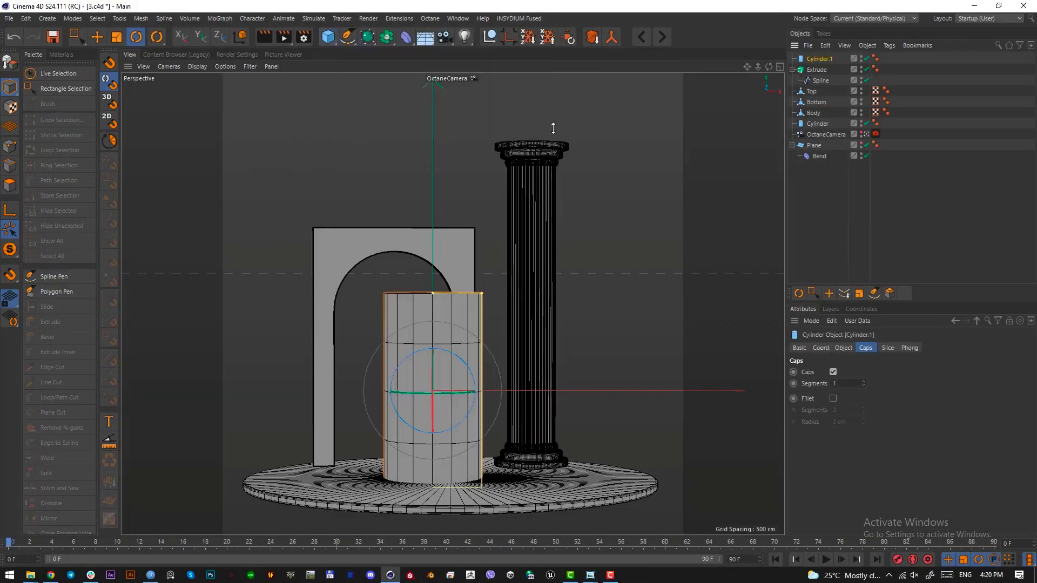
key(F2)
key(e)
drag(492, 359, 529, 405)
key(F1)
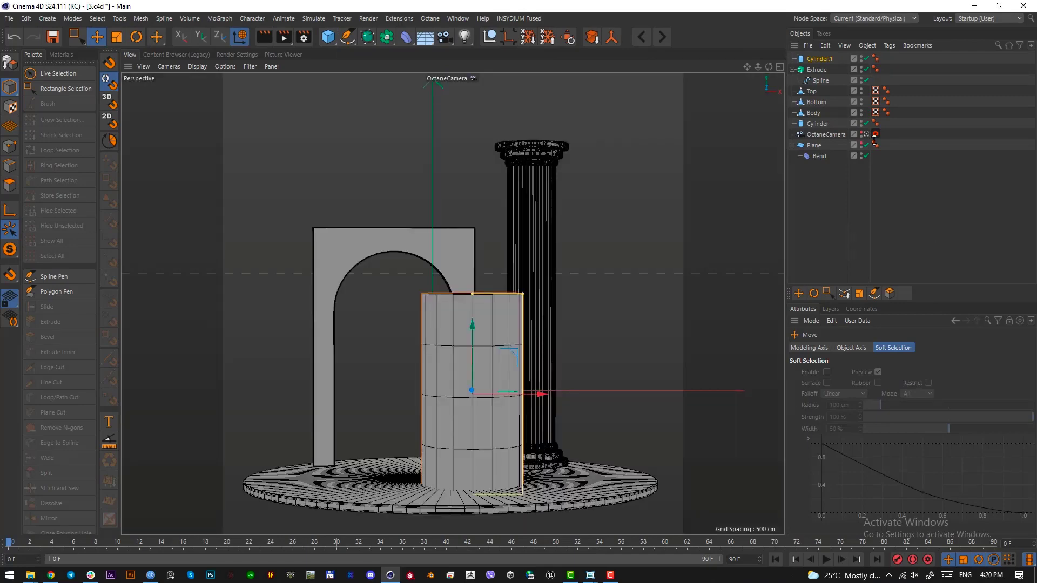
Step: Set the cylinder's height segments to 1, shrink it to about 22.8 cm radius and 134.7 cm height, and lower it onto the base
click(806, 58)
click(843, 348)
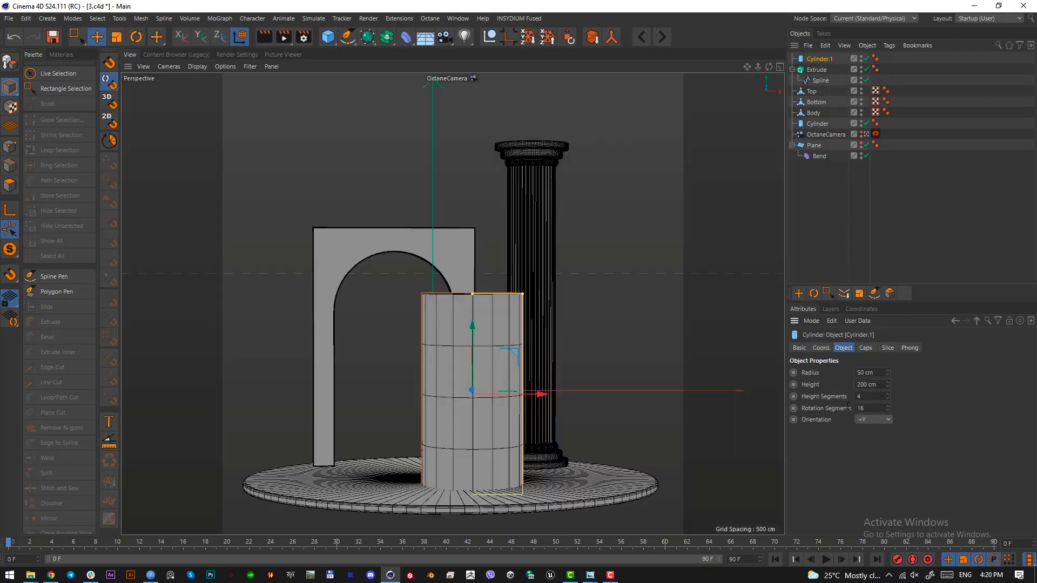
text(1)
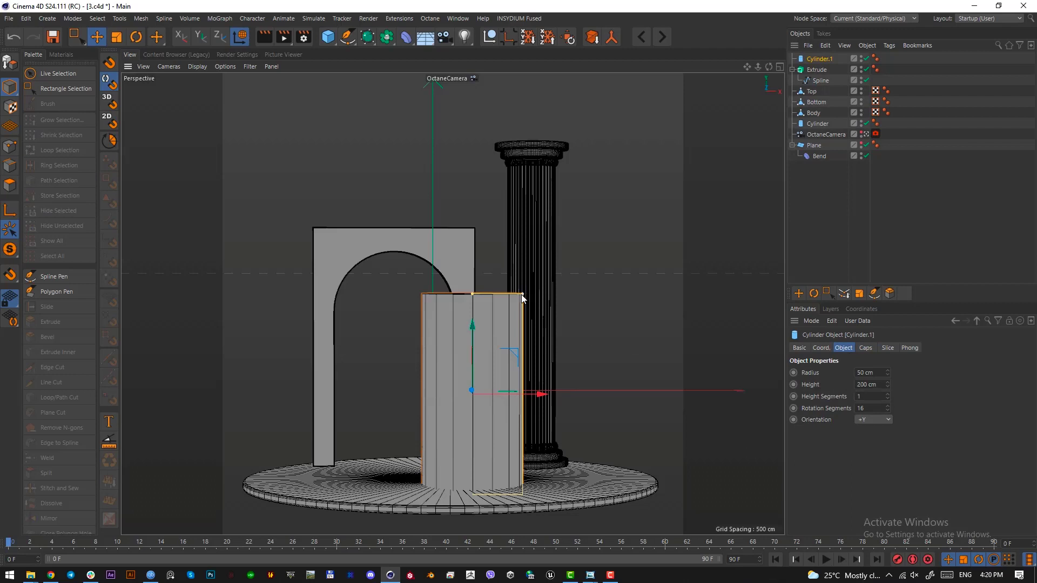
drag(521, 294, 475, 366)
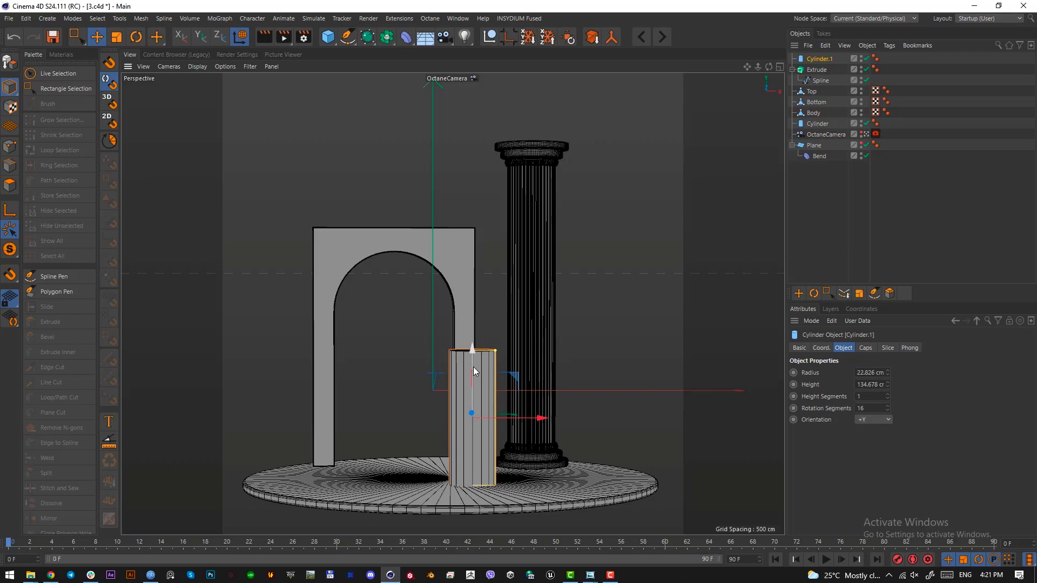
Step: Set the cylinder's rotation segments to 70 and convert it to an editable polygon object
click(887, 410)
click(887, 410)
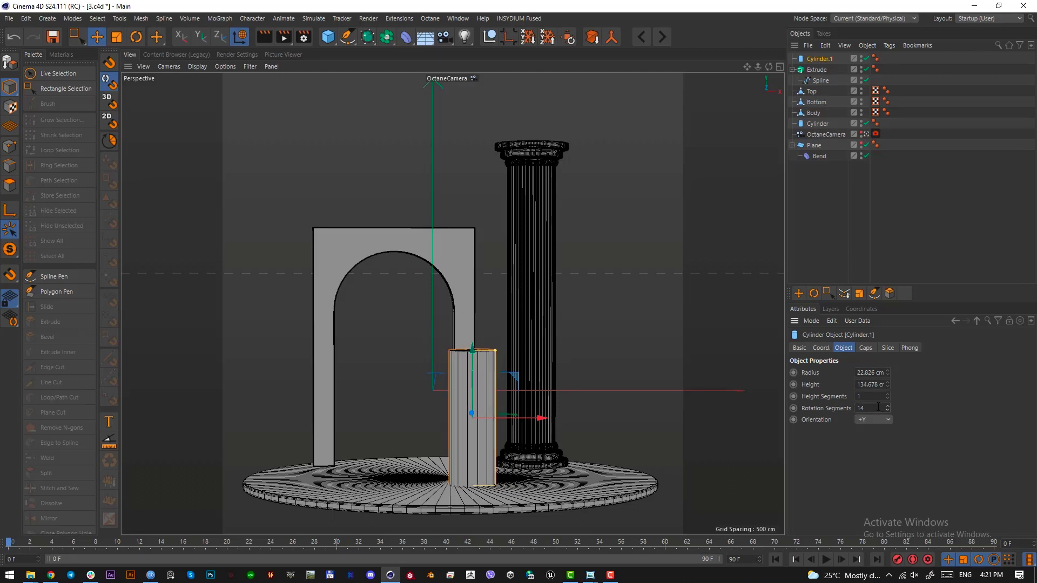
click(879, 407)
text(70)
key(Return)
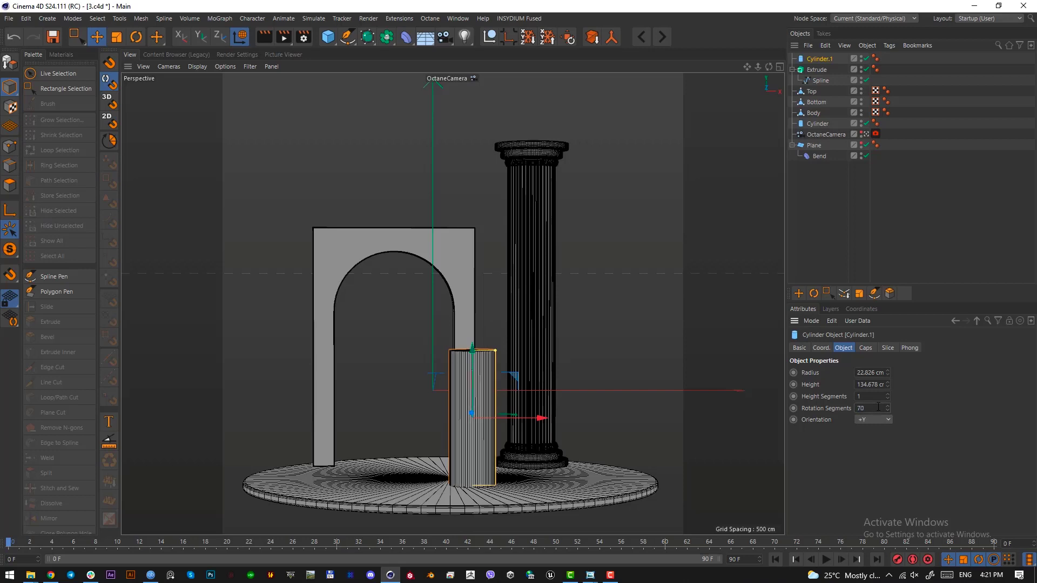
key(c)
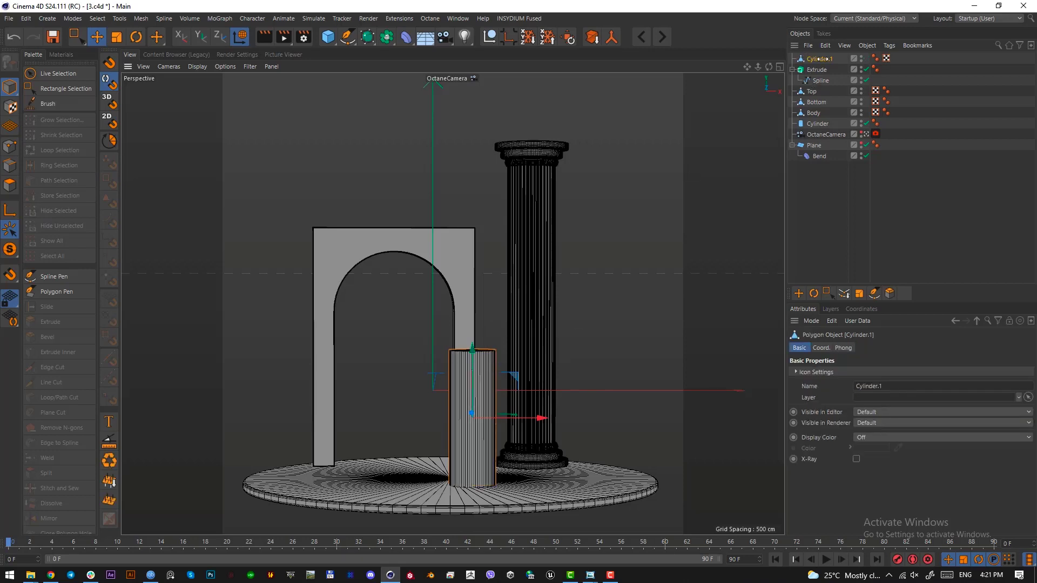
Step: Select the cylinder's top points, lower them to shorten it, and scale them inward to taper the pedestal upward
click(12, 148)
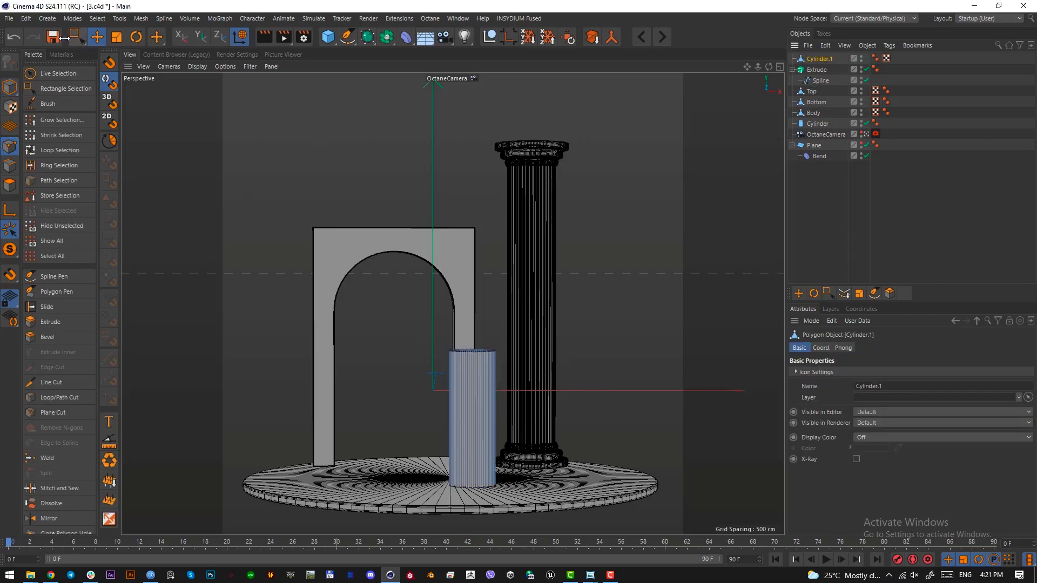
click(62, 89)
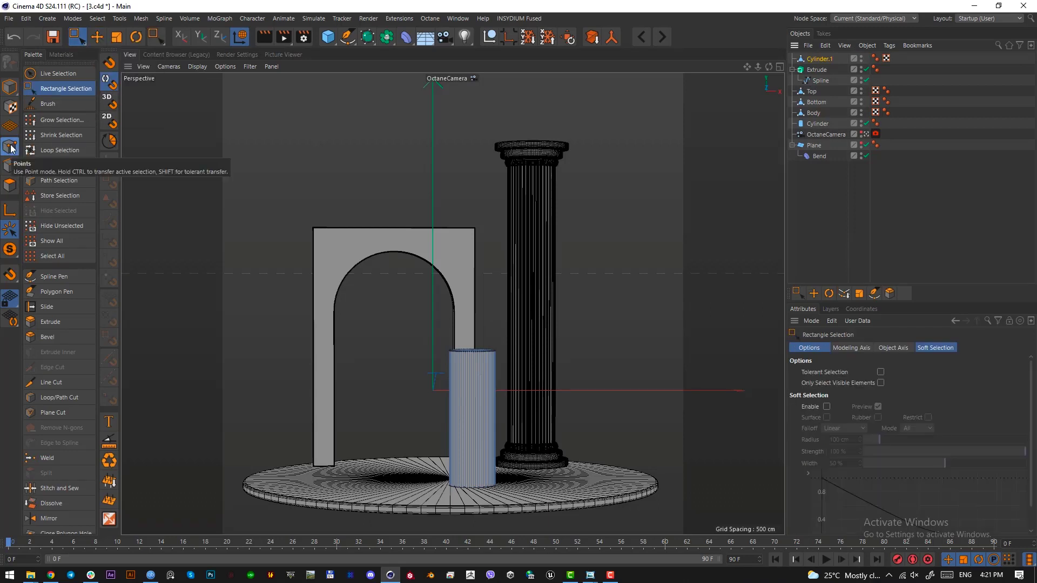
drag(427, 336, 551, 380)
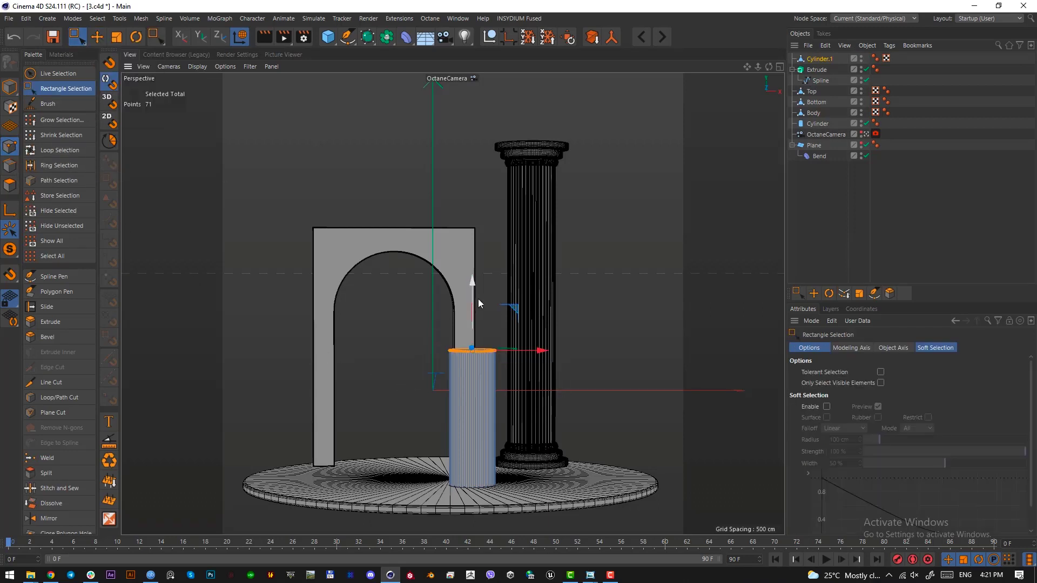
drag(478, 302, 478, 346)
key(t)
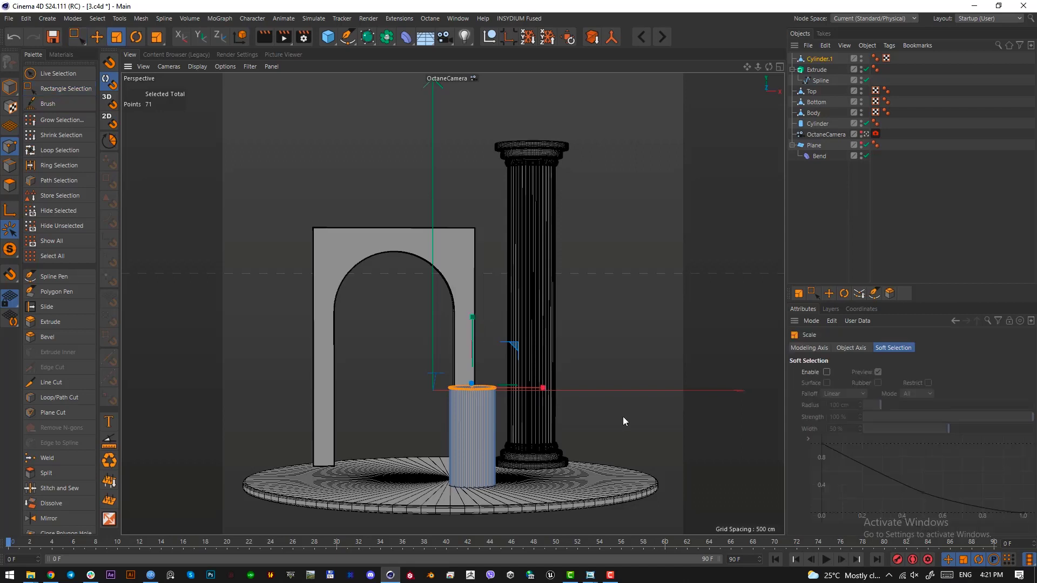
key(e)
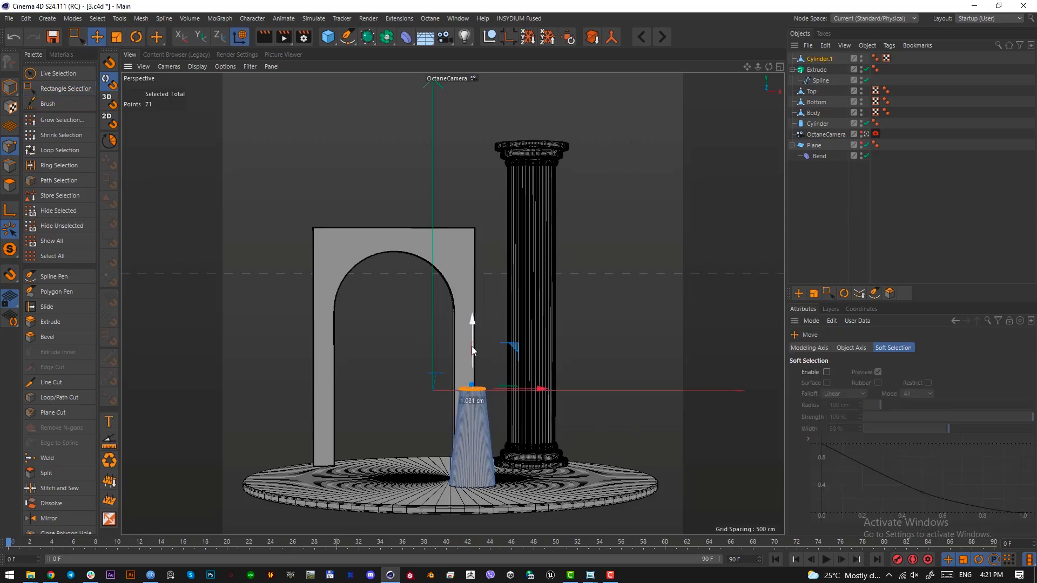
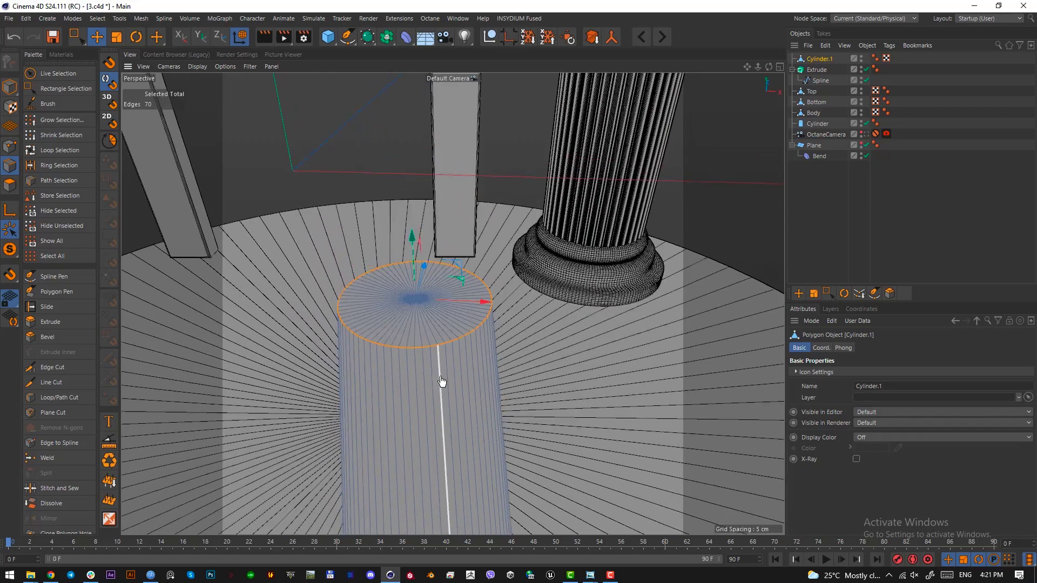
Step: Delete the polygons of the tapered cylinder's top cap, leaving its upper end open
mouse_move(434, 363)
alt+mouse_down()
mouse_move(437, 350)
mouse_move(437, 361)
alt+mouse_up()
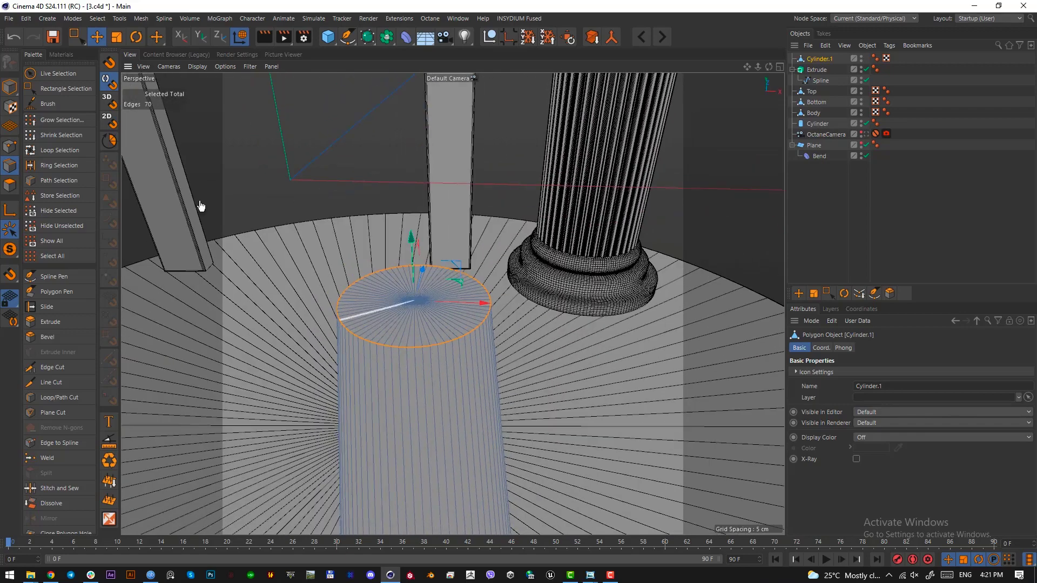
click(10, 185)
click(59, 150)
click(442, 339)
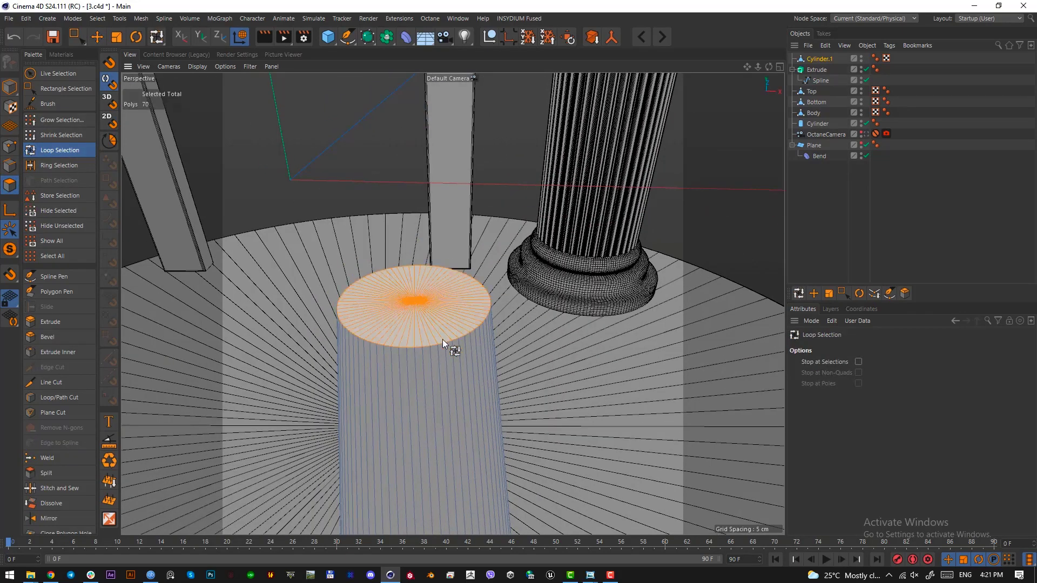
key(Delete)
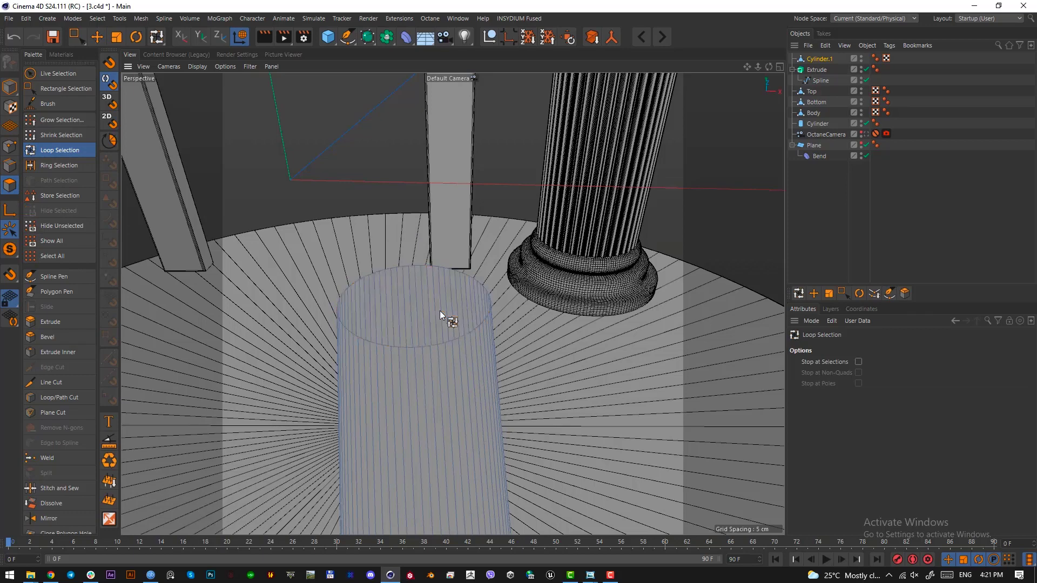
Step: Extrude the cylinder's open top edge loop outward with uniform horizontal scaling to form a wide flat rim
click(10, 166)
alt+drag(439, 378, 434, 379)
key(F2)
key(F1)
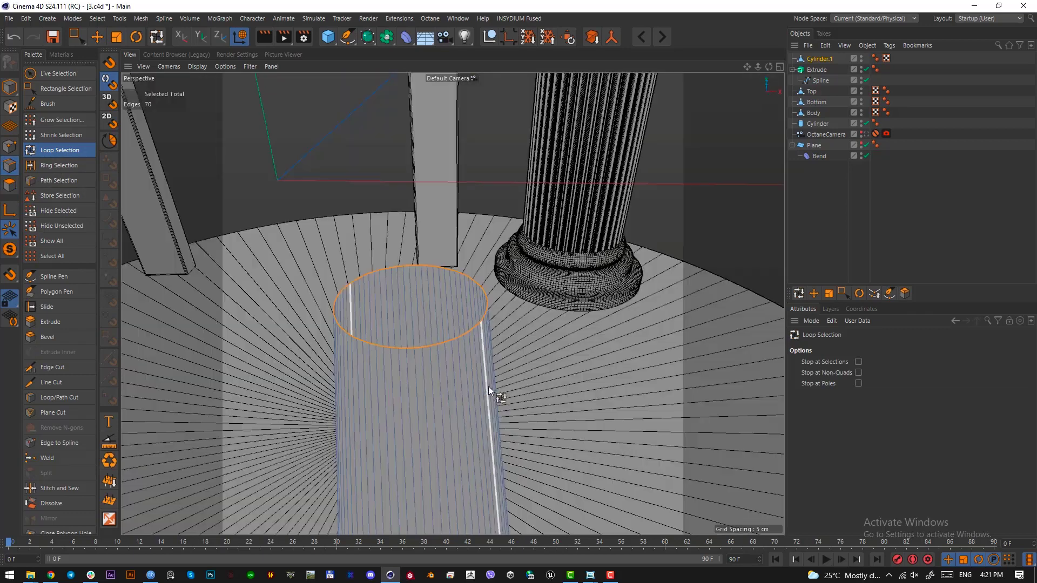
key(t)
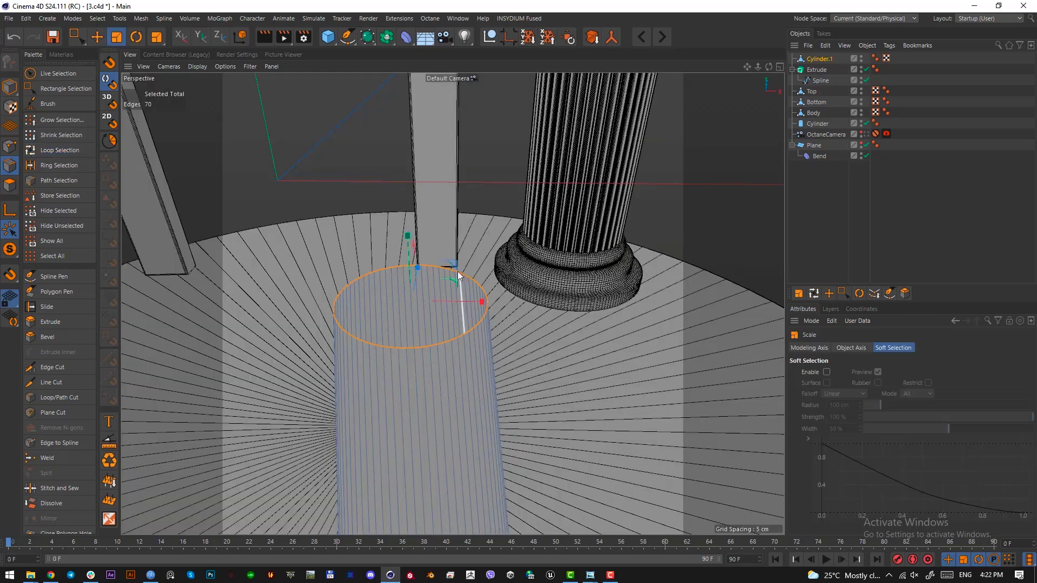
key(F2)
scroll(501, 364, up, 5)
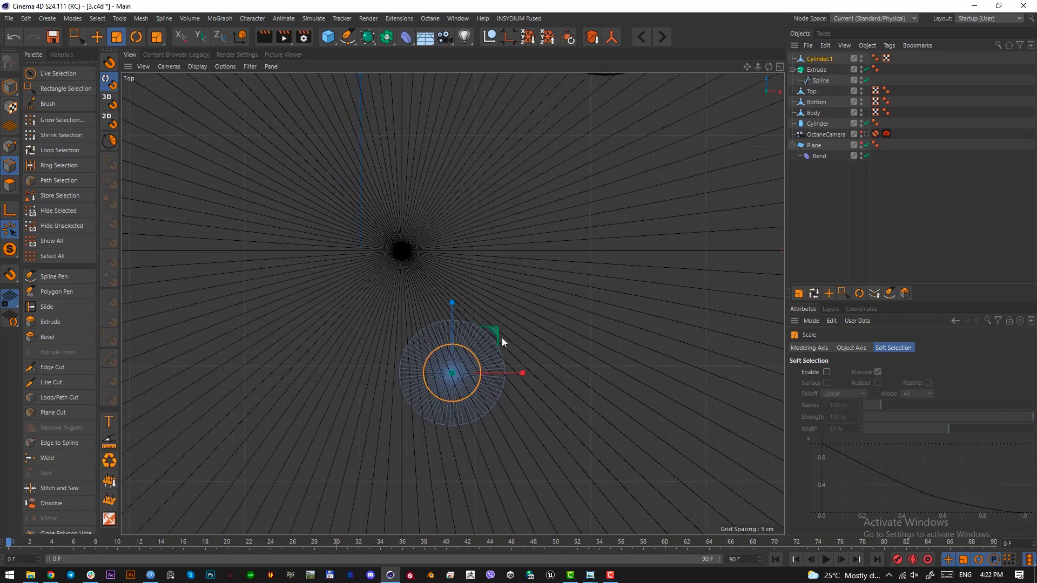
drag(496, 329, 762, 305)
key(F1)
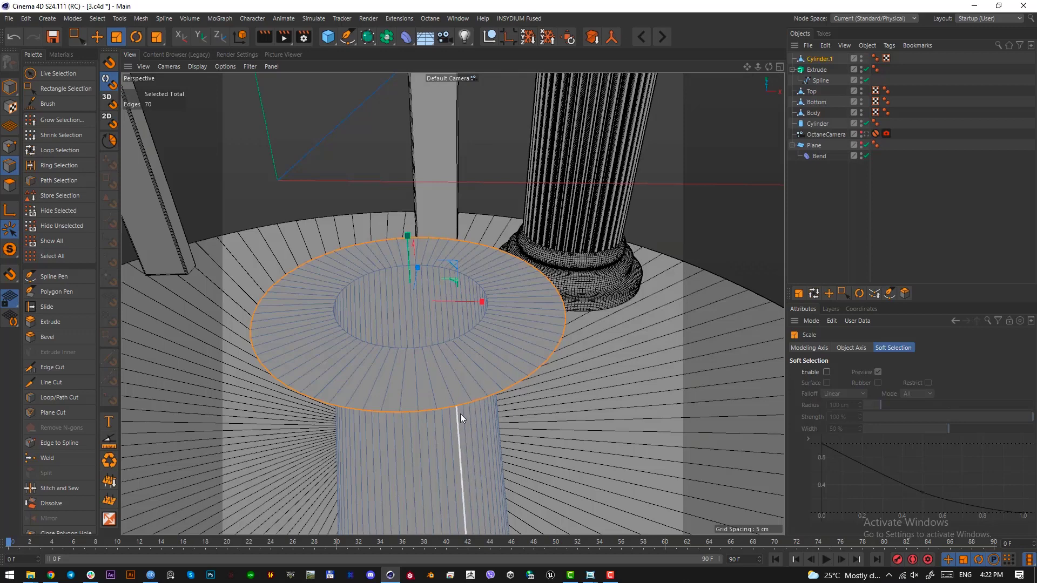
Step: Raise the outer rim loop above the pedestal's neck and scale it wider to form a flared bowl
alt+drag(461, 413, 468, 368)
key(e)
drag(406, 268, 403, 203)
key(t)
alt+drag(426, 300, 426, 308)
drag(513, 359, 602, 357)
alt+drag(384, 322, 545, 352)
alt+drag(458, 340, 566, 338)
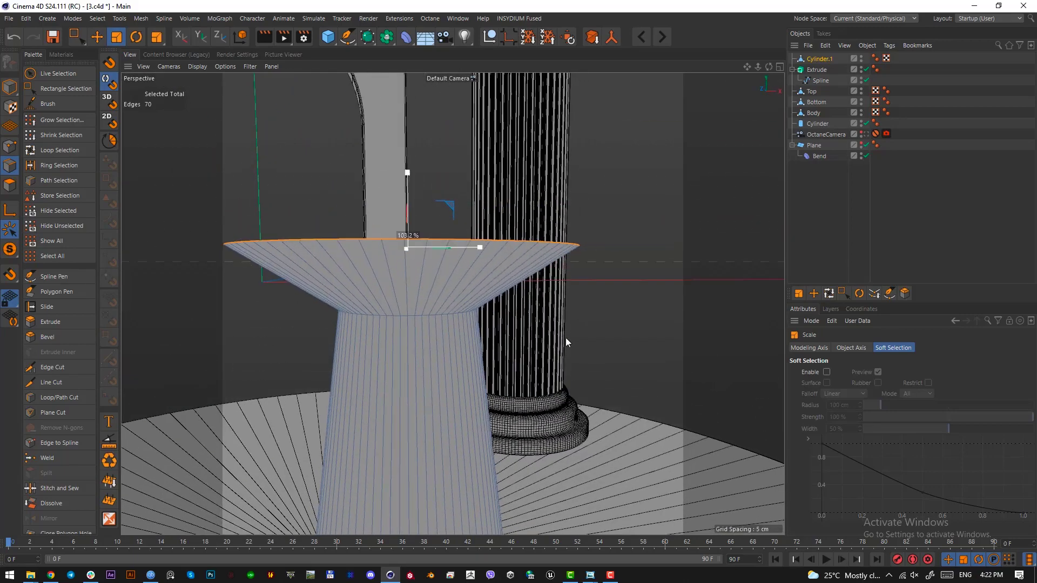
Step: Fine-tune the bowl rim's height, comparing the proportions through the OctaneCamera view
key(e)
drag(408, 190, 409, 181)
alt+drag(426, 300, 458, 324)
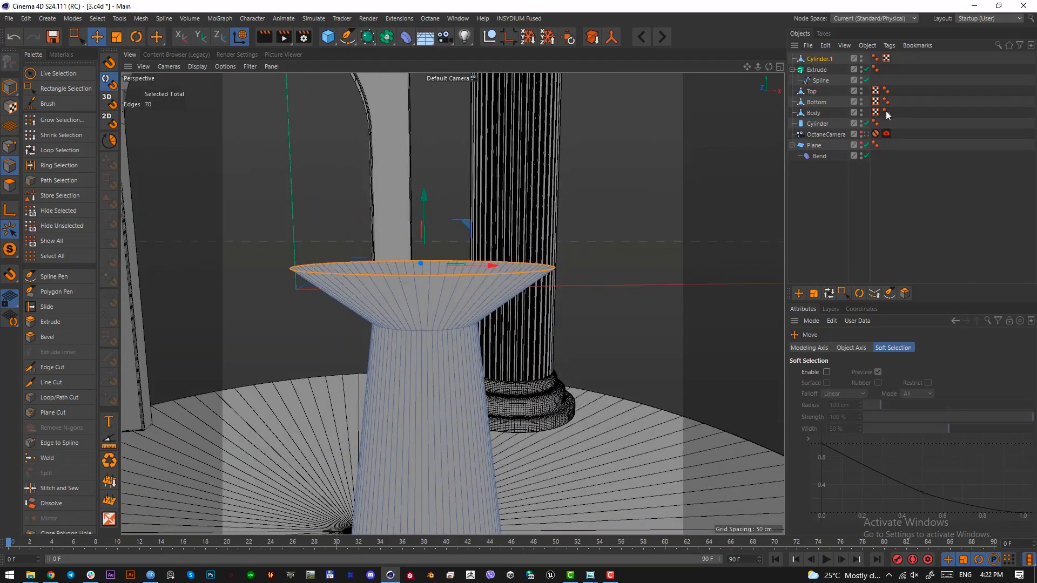
click(867, 136)
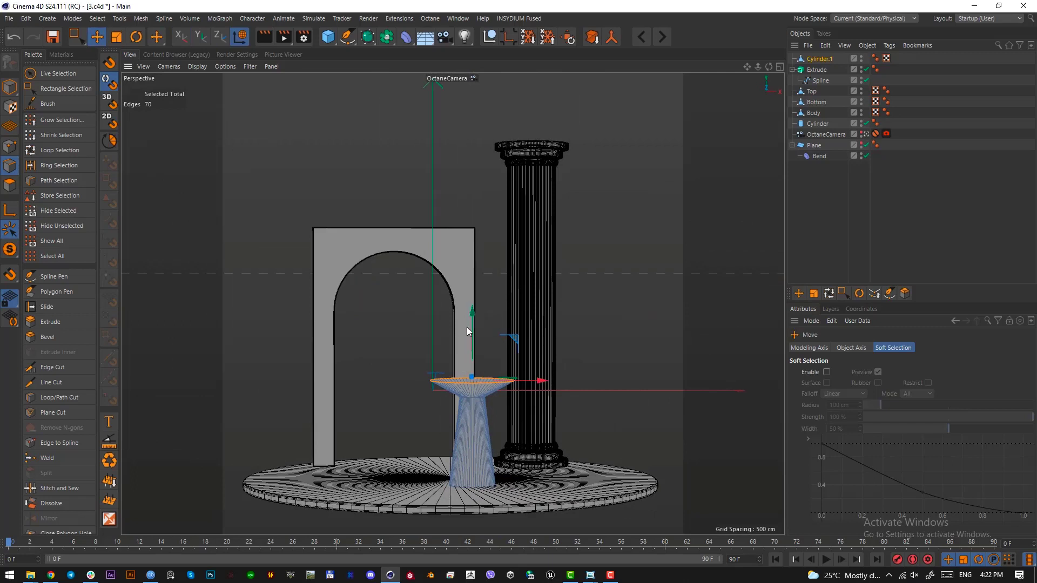
drag(473, 330, 486, 288)
click(866, 133)
Step: Cap the open top of the bowl with Close Polygon Hole
scroll(433, 316, up, 4)
right_click(512, 201)
click(536, 224)
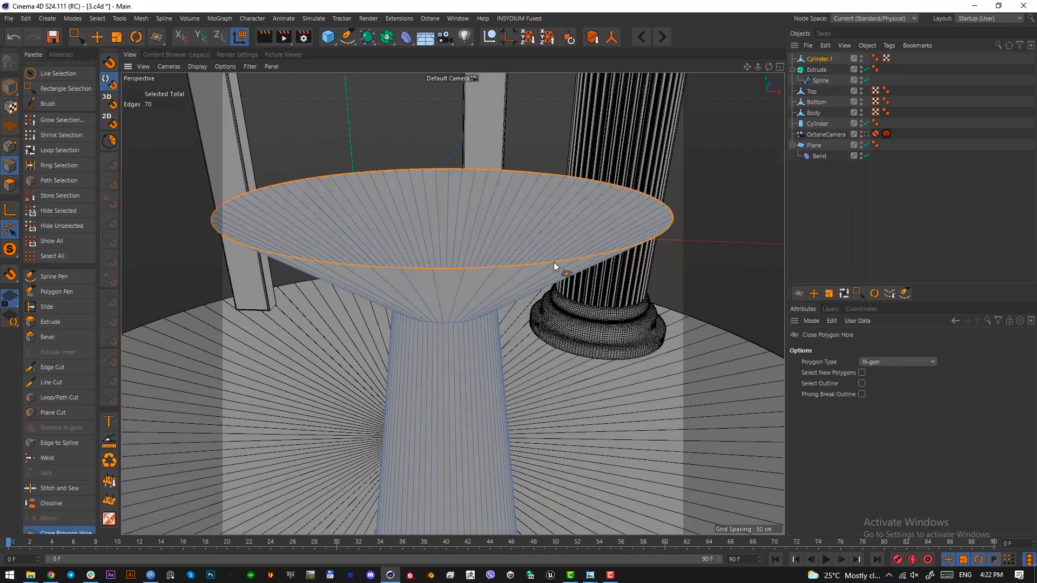
click(553, 261)
scroll(523, 338, down, 5)
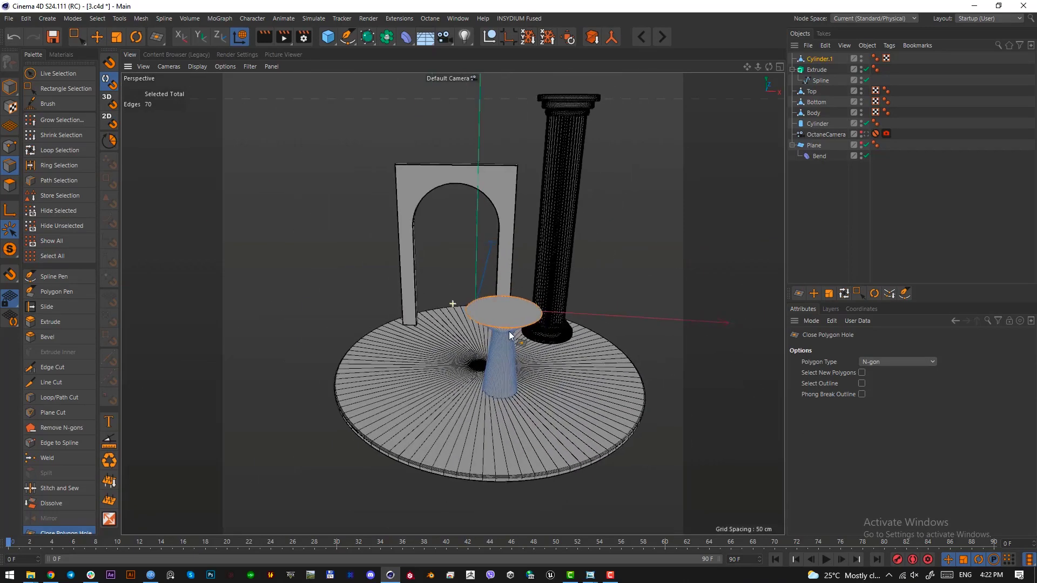
scroll(497, 325, up, 3)
alt+drag(497, 326, 420, 301)
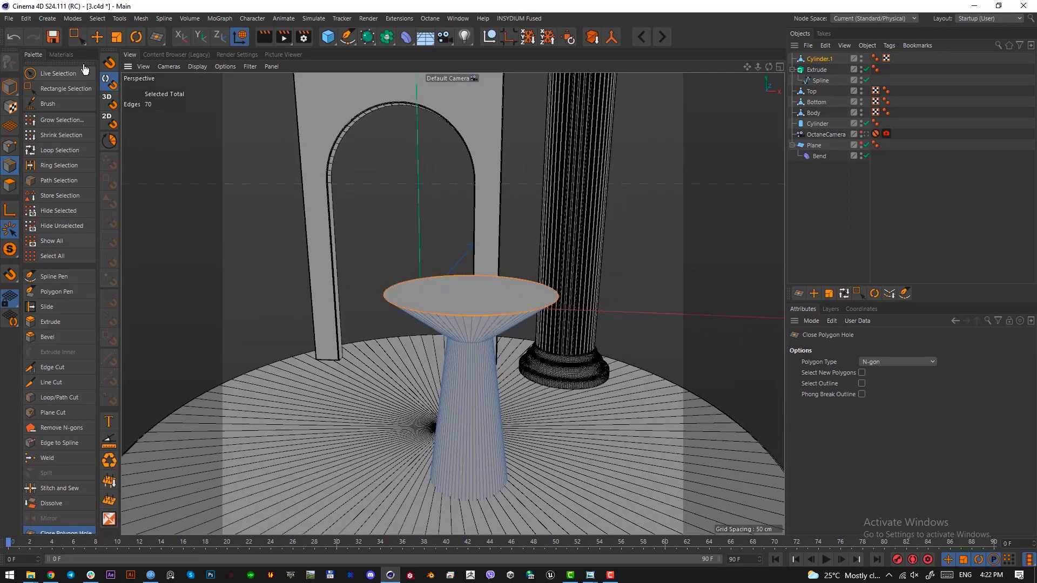
Step: Try to bevel the bowl's rim and the pedestal's neck edge loops with 4 subdivisions, and undo the attempts
click(97, 37)
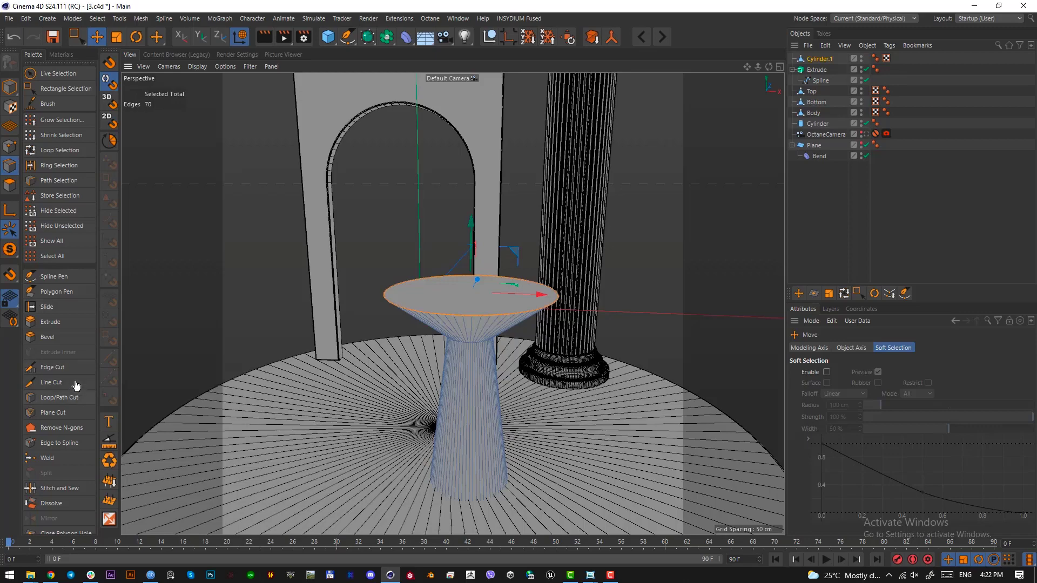
click(70, 150)
scroll(504, 340, up, 2)
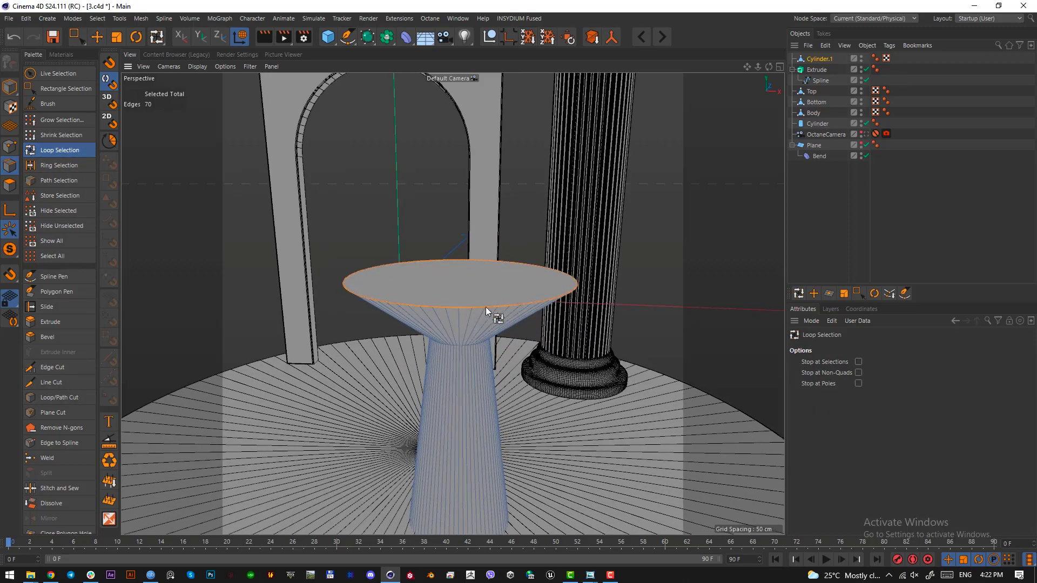
scroll(459, 335, up, 5)
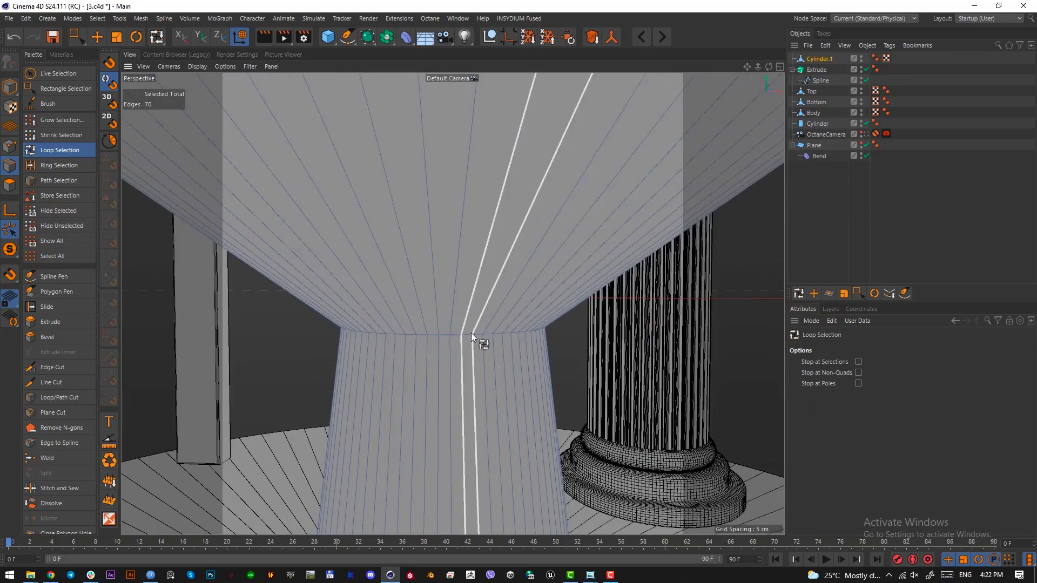
shift+click(468, 336)
click(59, 337)
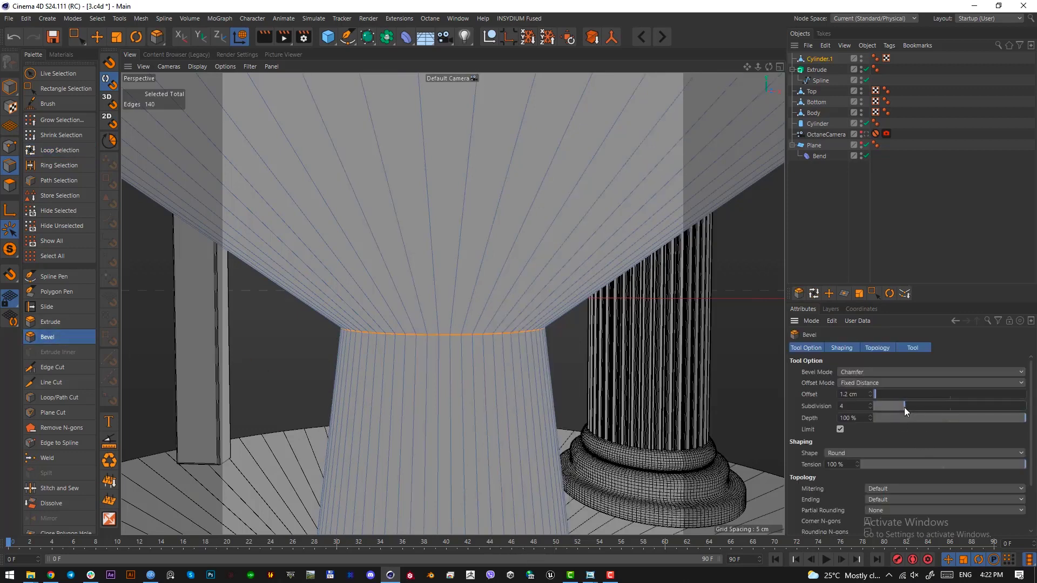
key(ctrl+z)
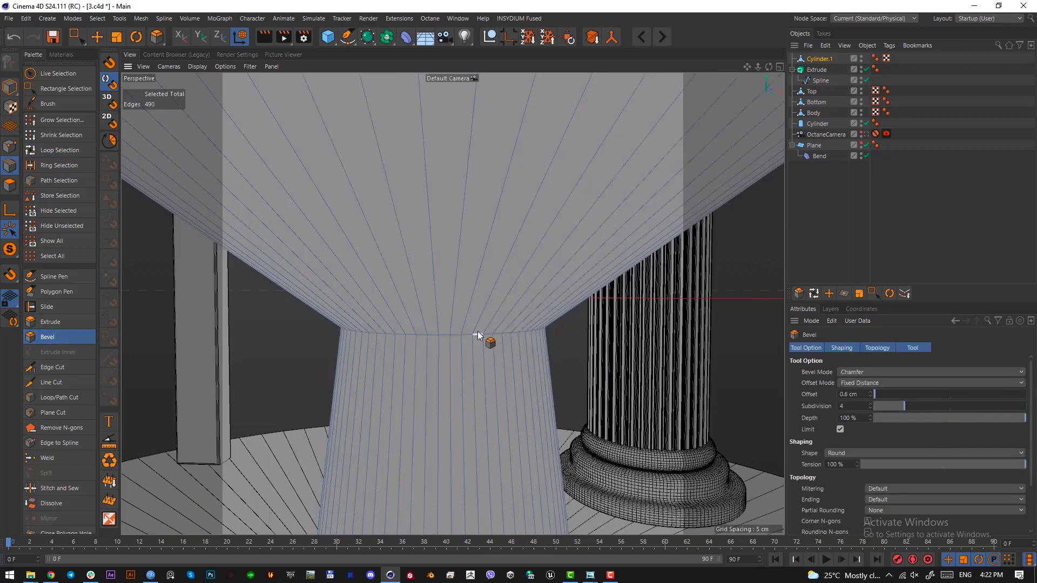
scroll(488, 331, down, 5)
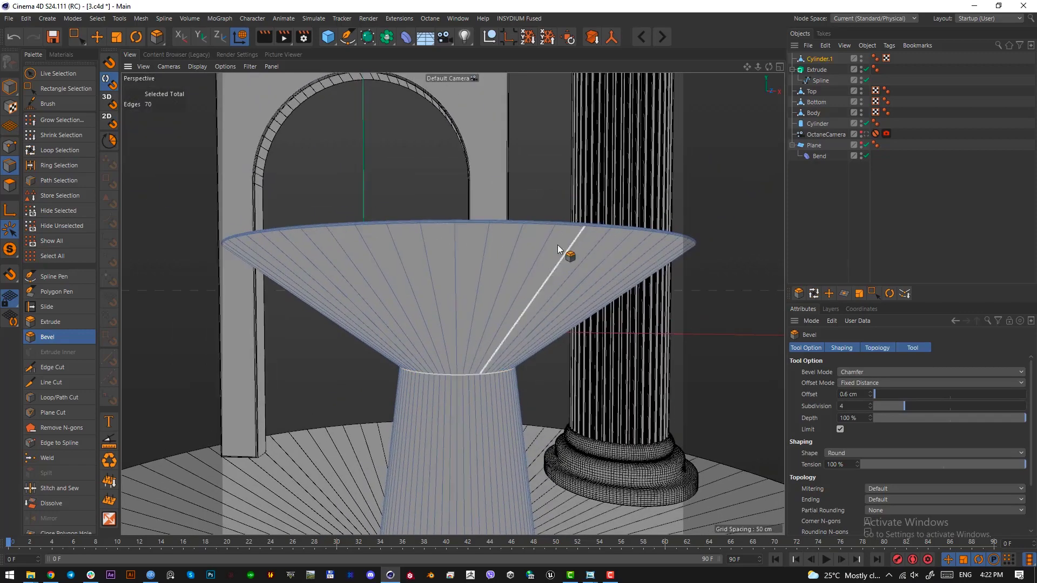
alt+drag(557, 244, 531, 282)
key(ctrl+z)
key(ctrl+z)
Step: Bevel the bowl's rim and neck edge loops with a 2.6 cm offset and 4 subdivisions, and return to object editing
alt+right_drag(518, 270, 543, 264)
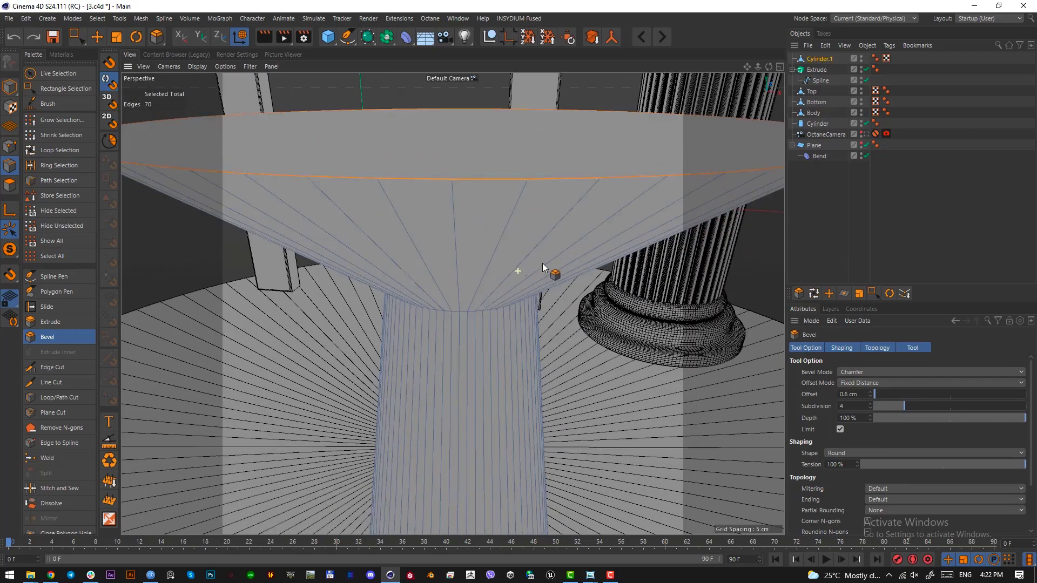
shift+click(471, 310)
mouse_move(628, 374)
mouse_down()
mouse_move(651, 373)
mouse_move(887, 188)
mouse_up()
click(876, 133)
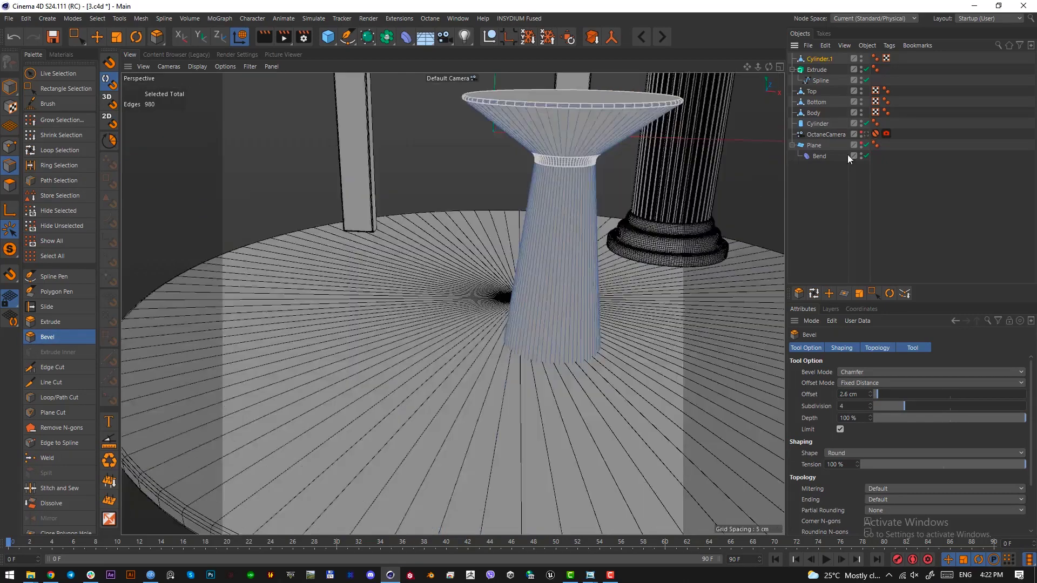
click(10, 86)
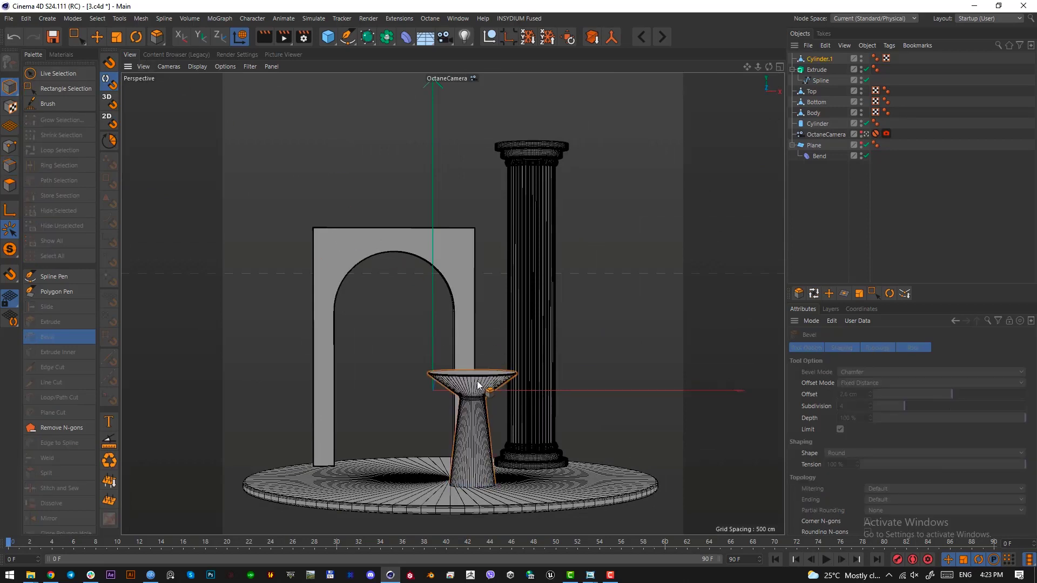
Step: Add a Platonic object, centre it over the pedestal in the top view, and scale it down
click(331, 39)
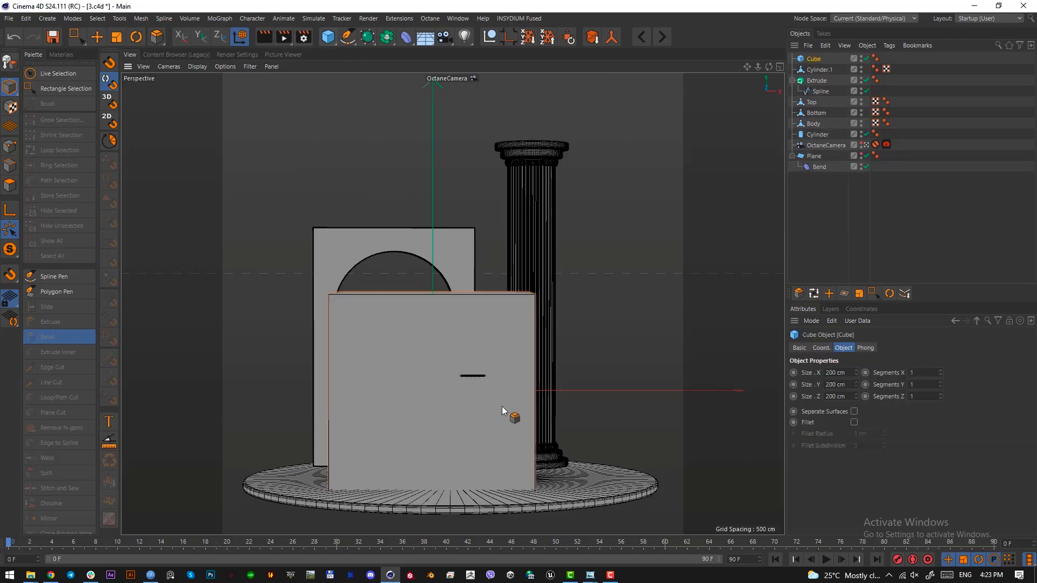
key(ctrl+z)
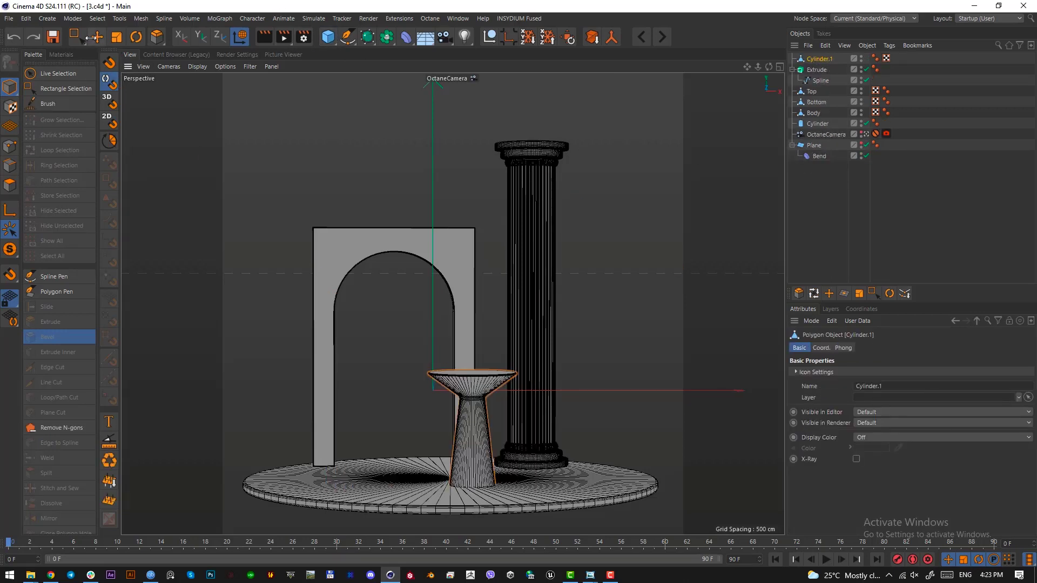
key(e)
click(327, 36)
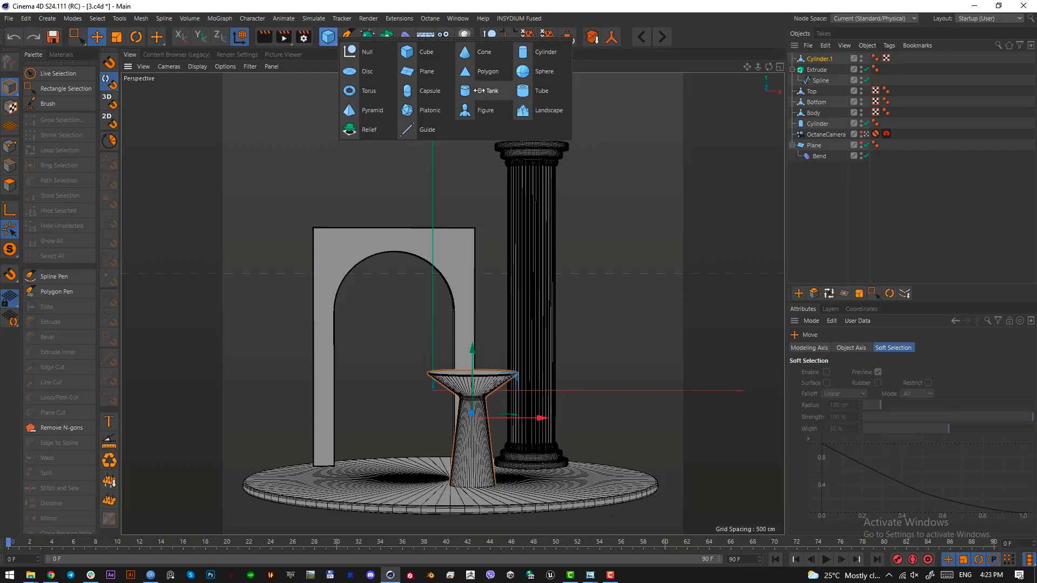
click(425, 109)
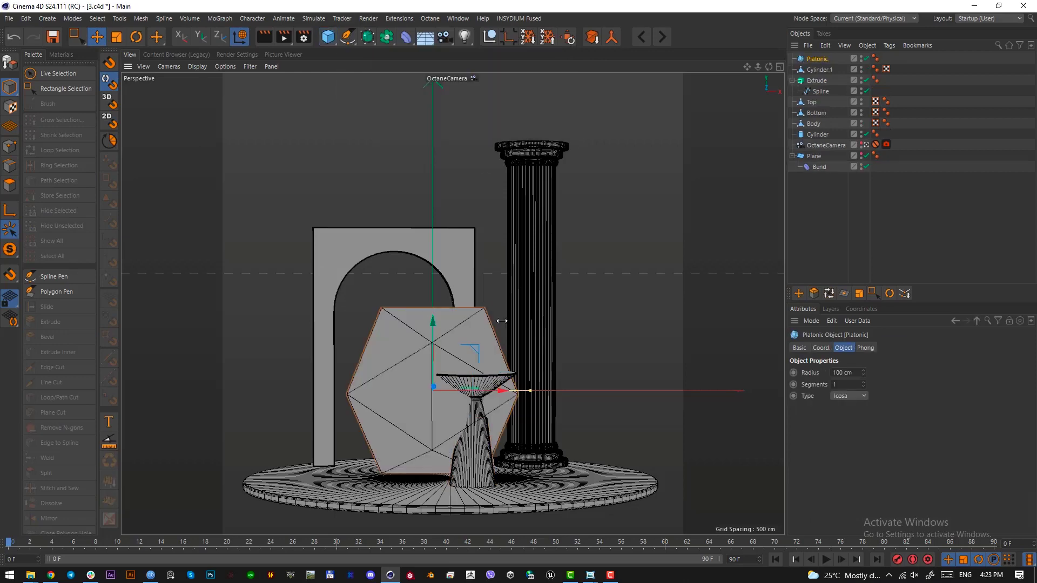
key(F2)
drag(475, 363, 317, 530)
key(t)
key(F3)
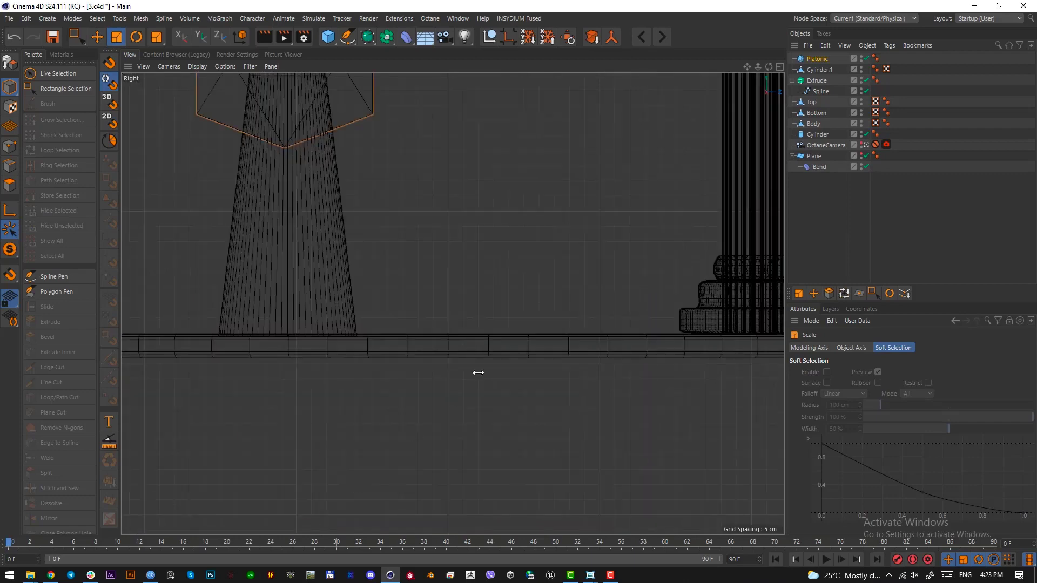
Step: Raise the Platonic object in the right view until it rests on top of the bowl
key(e)
alt+right_drag(378, 320, 324, 320)
alt+middle_drag(382, 126, 475, 342)
drag(403, 275, 403, 167)
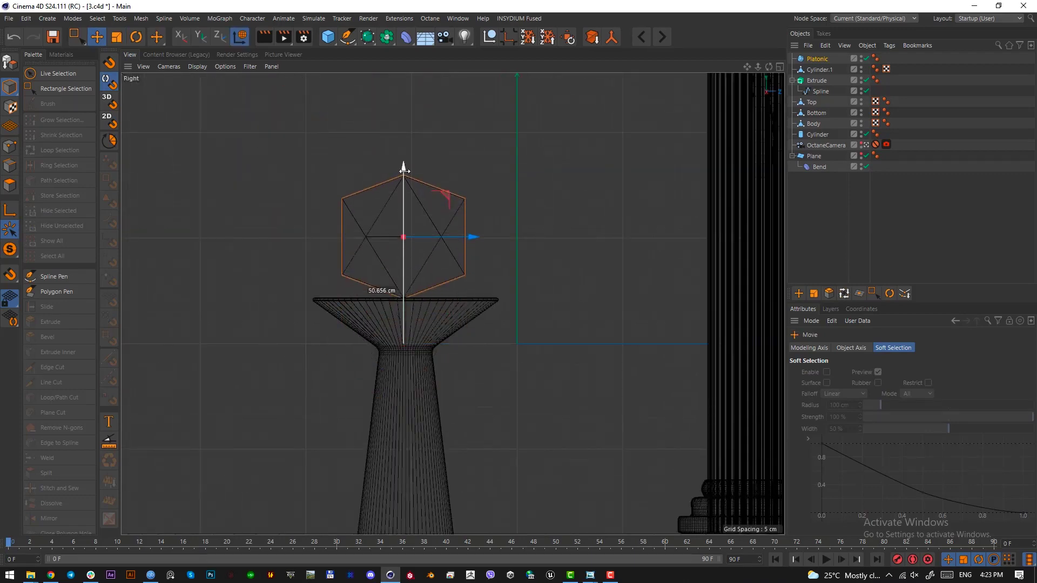
key(F1)
Step: Enlarge the Platonic object, turn it around its vertical axis, and adjust its height above the bowl
key(t)
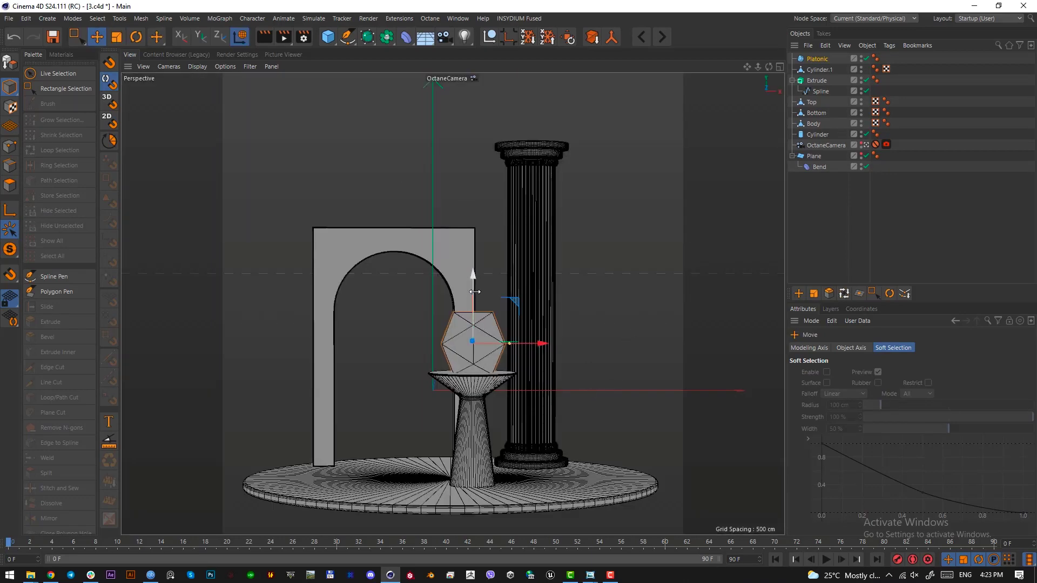
drag(475, 278, 473, 233)
key(r)
drag(494, 326, 546, 328)
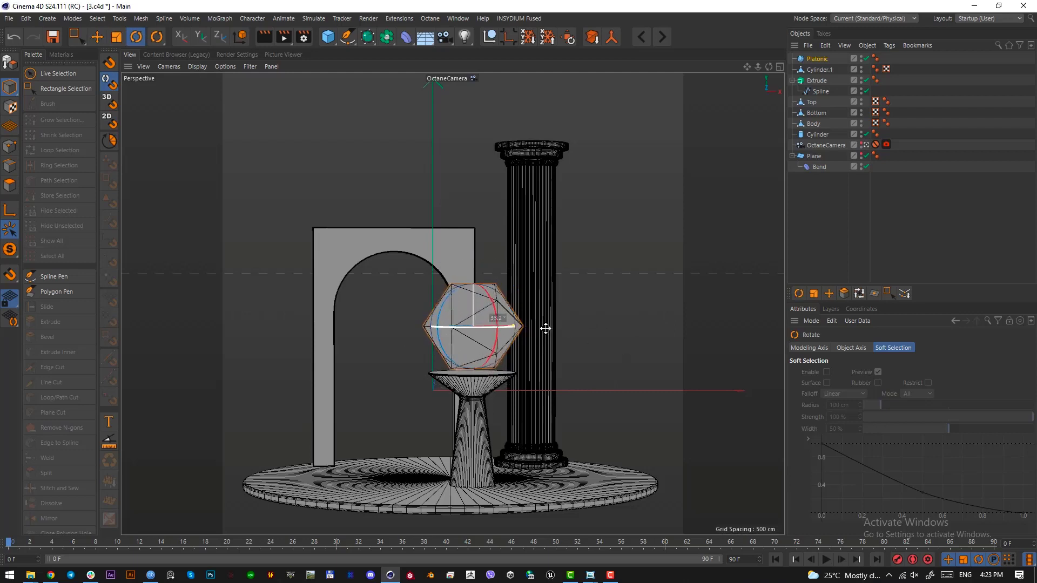
key(e)
drag(473, 277, 478, 281)
Step: Change the Platonic object's type to Bucky and adjust its height on the bowl
click(817, 60)
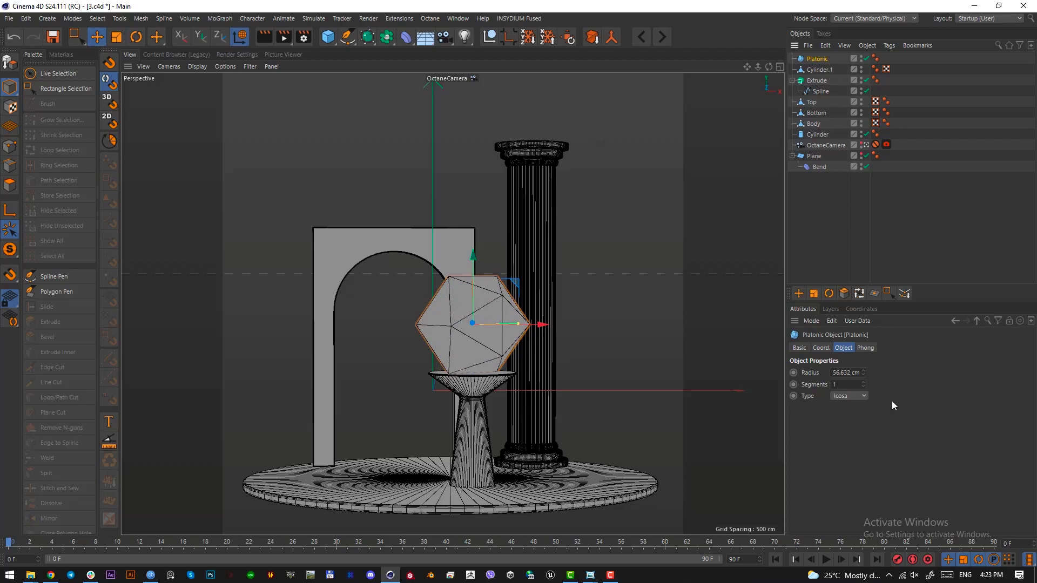
click(848, 396)
click(844, 467)
drag(476, 287, 478, 281)
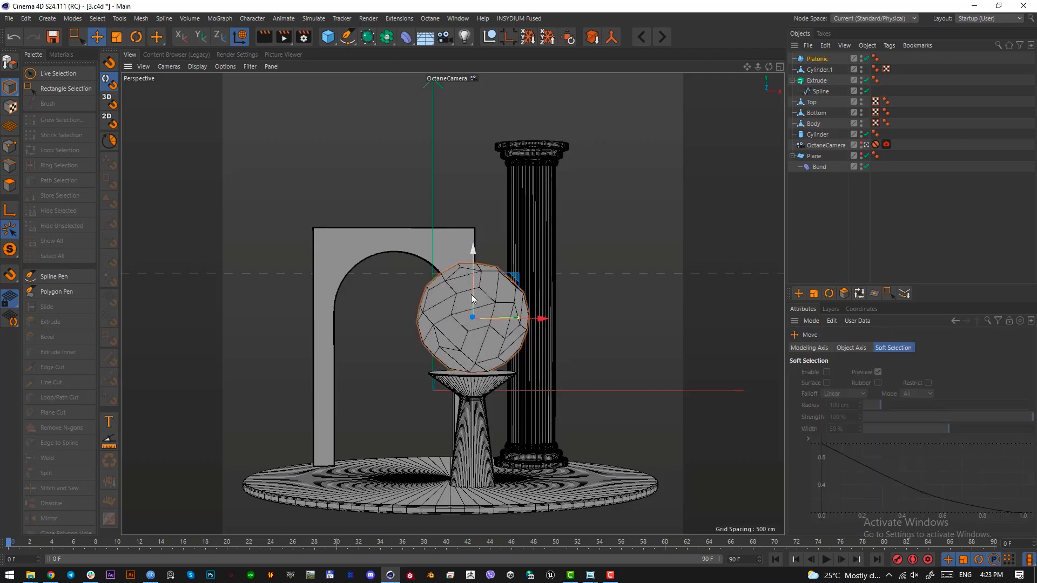
Step: Shrink the Platonic ball to about the bowl's width, lower it to rest on the bowl, and deselect it
key(t)
drag(555, 391, 546, 391)
drag(477, 273, 477, 277)
key(t)
drag(610, 423, 594, 423)
drag(478, 271, 478, 277)
click(610, 426)
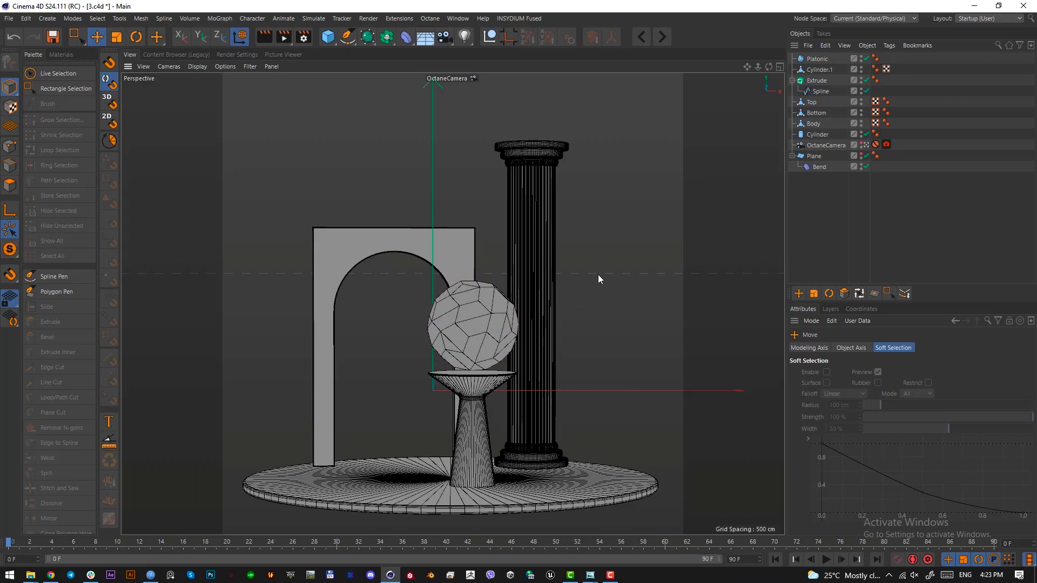
Step: Add an n-Side spline and set its sides to 3
click(347, 36)
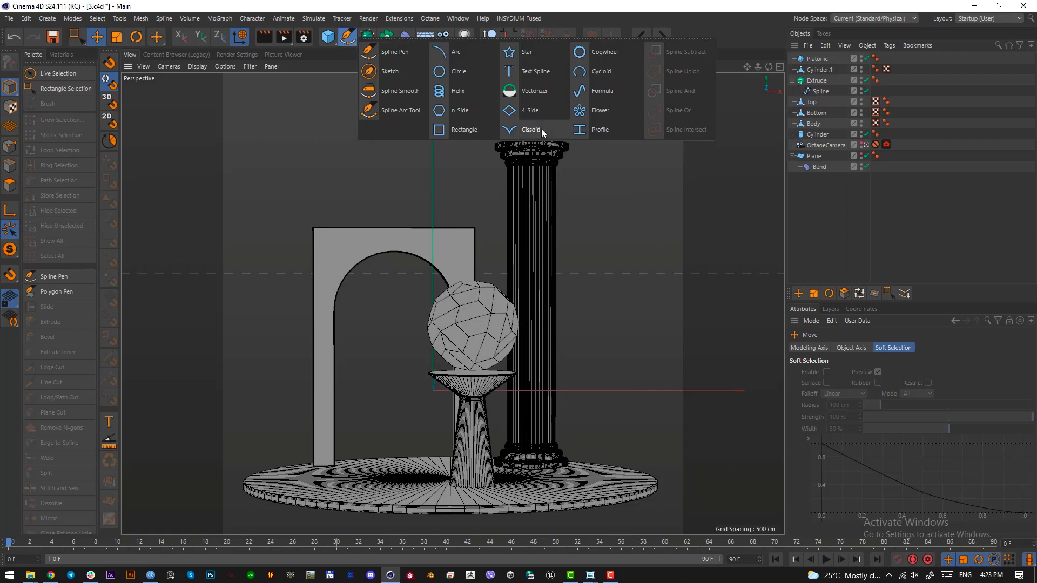
click(460, 111)
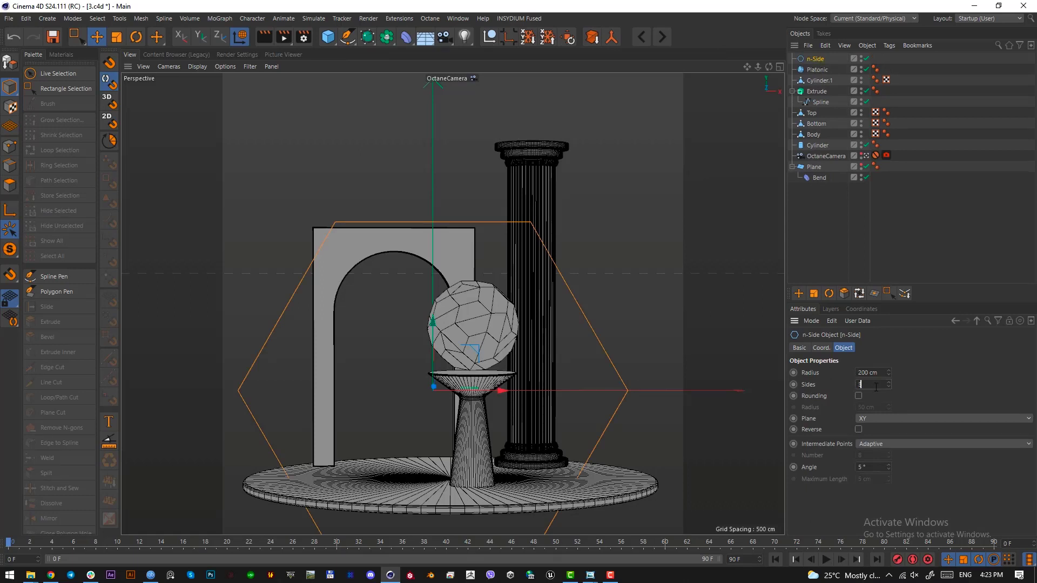
key(Return)
Step: Rotate the triangle spline so one corner points up, then shrink and place it at the foot of the column, beside the pedestal
key(r)
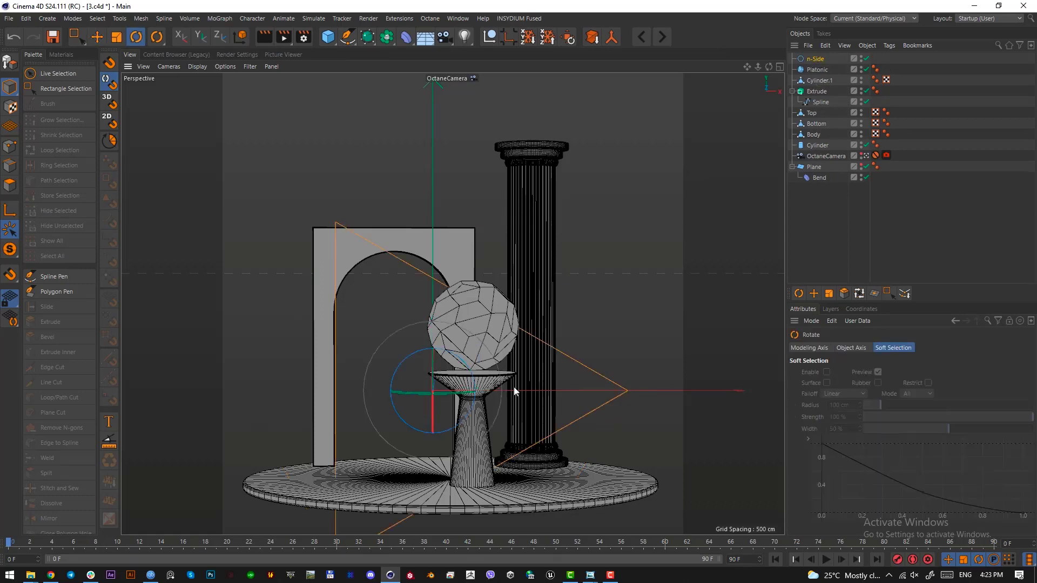
shift+drag(473, 377, 394, 273)
key(e)
drag(594, 397, 635, 483)
drag(571, 412, 566, 414)
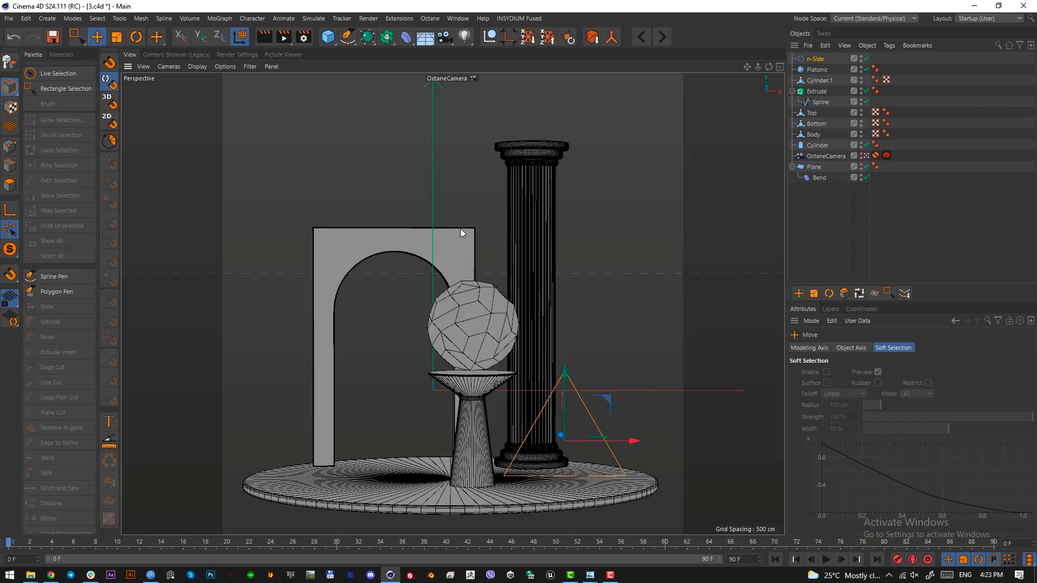
Step: Add a Rectangle spline and scale it down to about 18.8 cm square
click(348, 36)
click(458, 132)
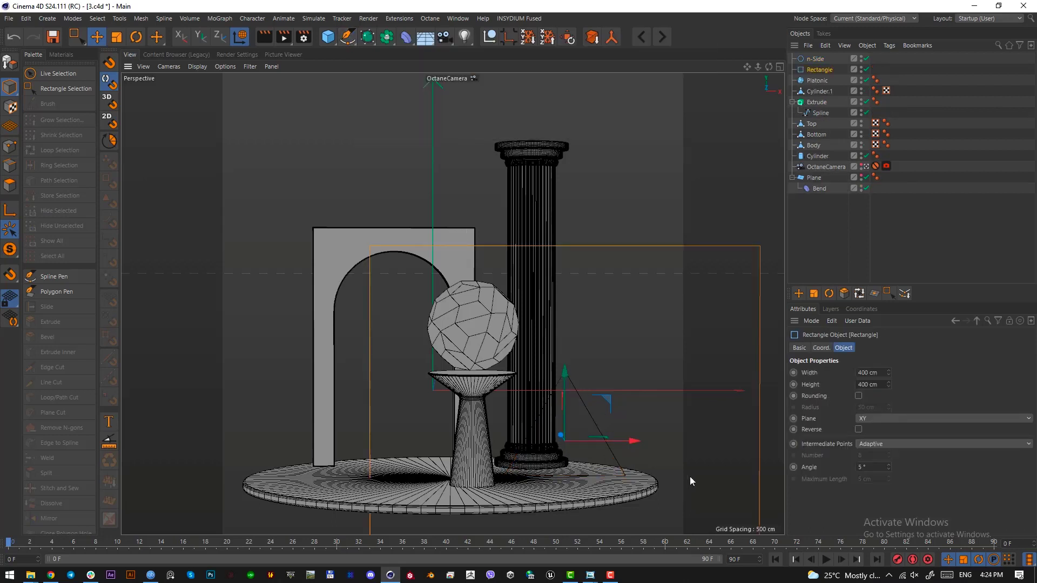
key(t)
drag(690, 480, 563, 438)
click(817, 70)
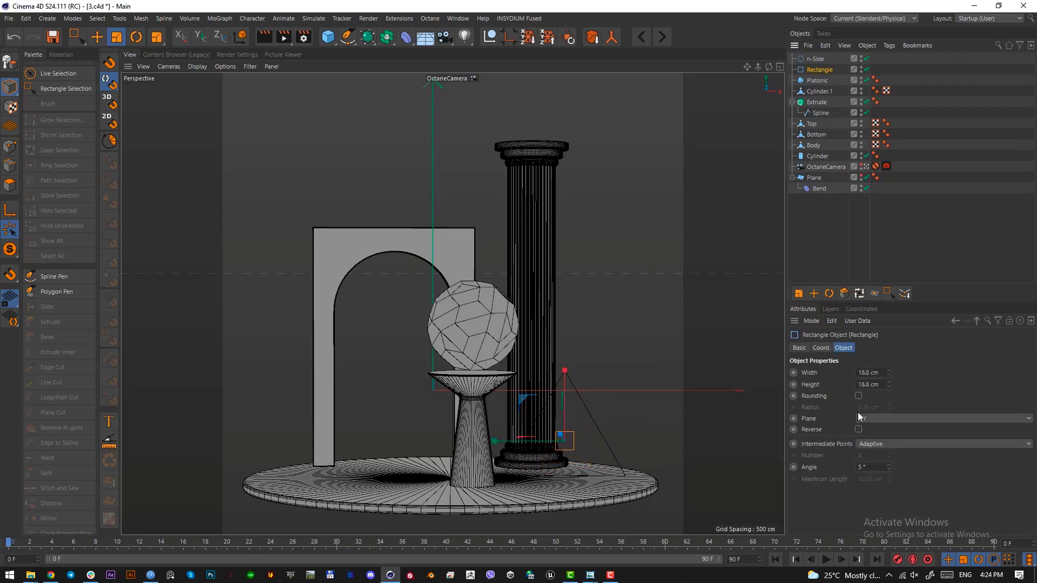
Step: Set the Rectangle spline's width to 15.8 cm and height to 29.8 cm, and rotate it to lie flat
mouse_move(888, 373)
mouse_down()
mouse_move(889, 363)
mouse_move(890, 374)
mouse_up()
key(r)
drag(566, 464, 572, 346)
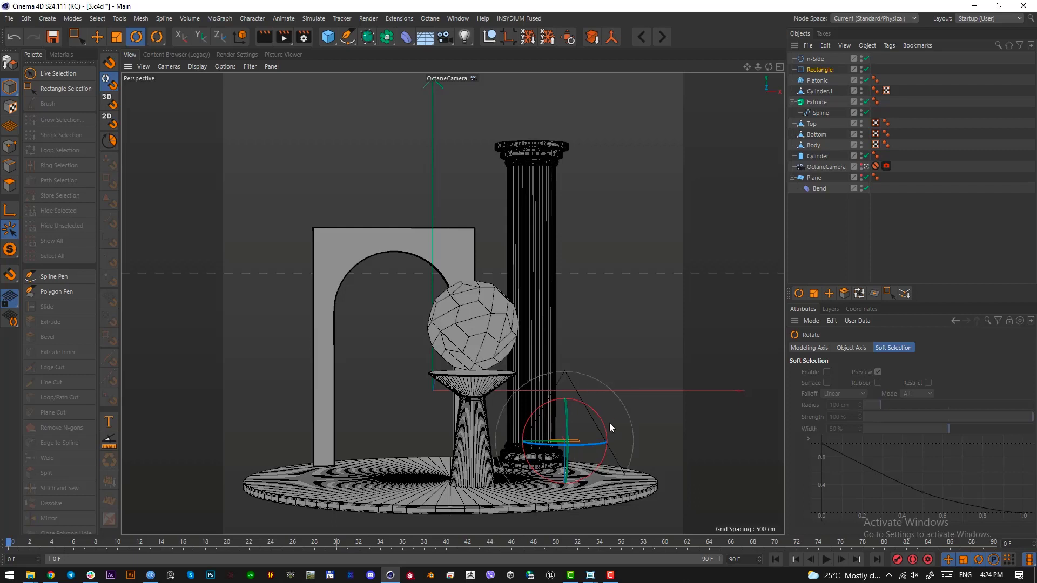
Step: Create a Sweep using the Rectangle as the profile and the n-Side triangle as the path
click(368, 38)
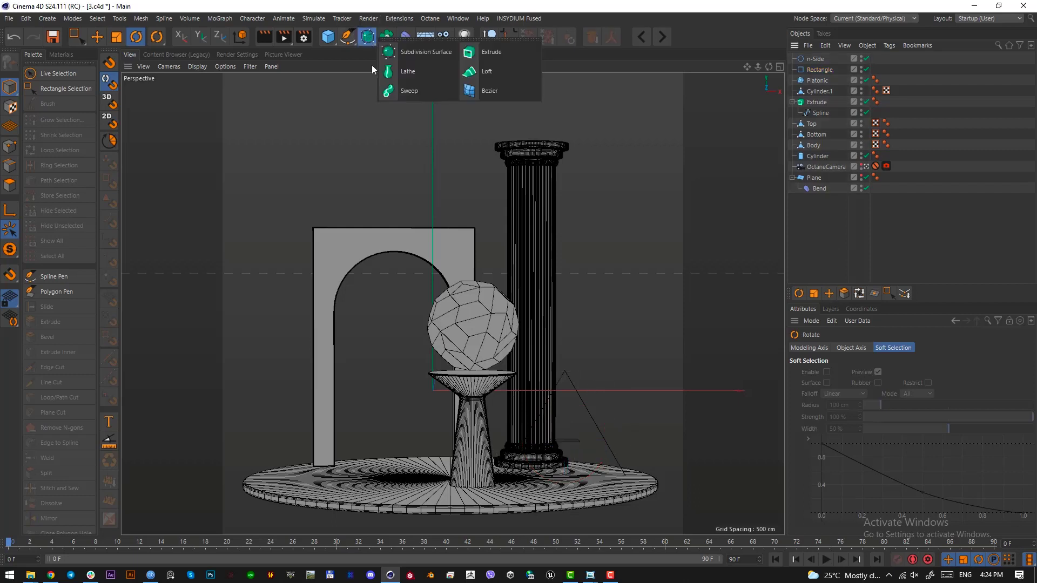
click(413, 89)
drag(818, 81, 820, 69)
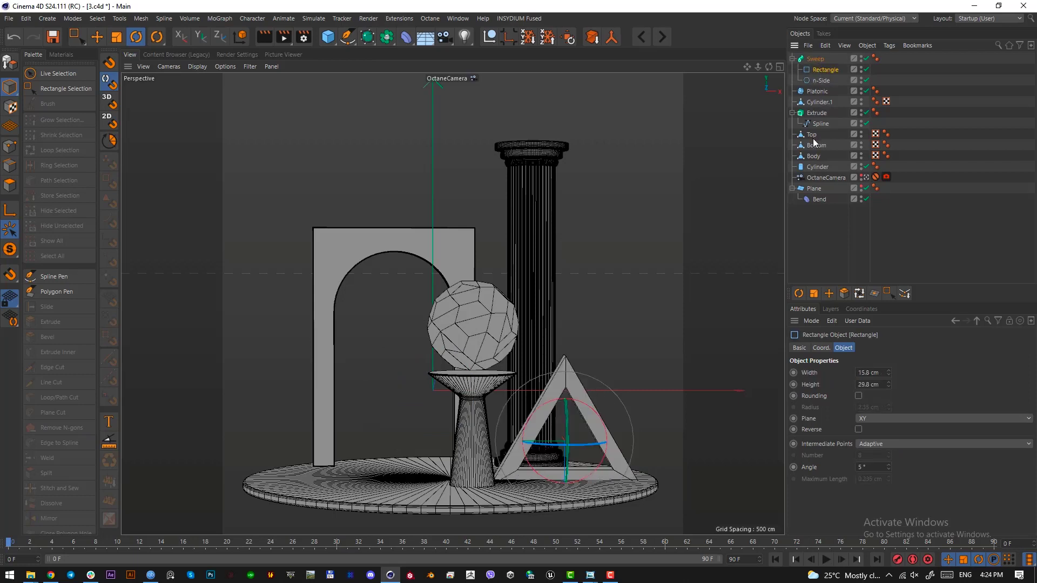
Step: Turn the triangular Sweep slightly around its vertical axis and raise it a little above the platform
click(822, 61)
key(r)
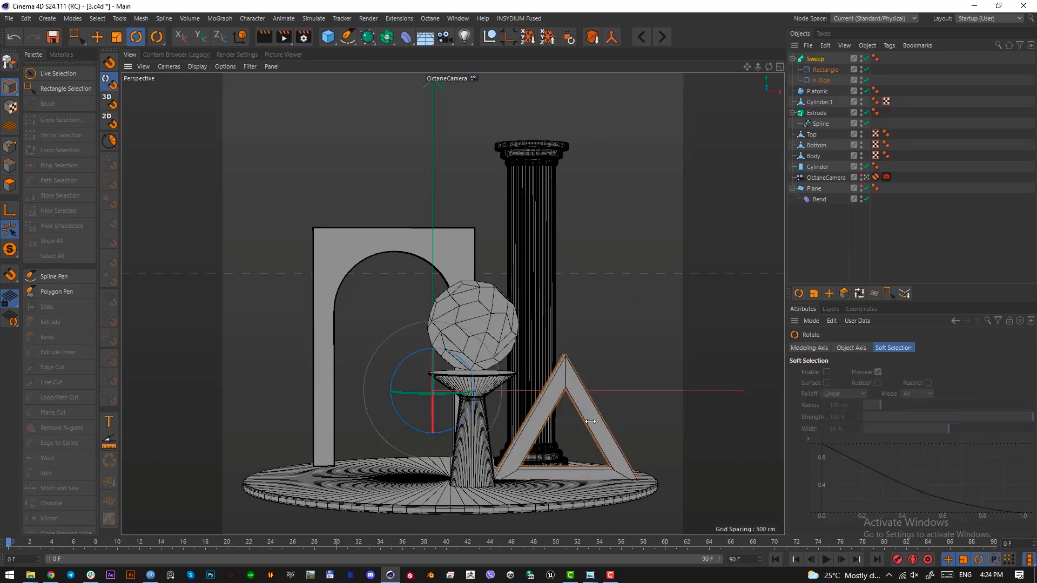
drag(456, 394, 443, 387)
key(e)
key(F2)
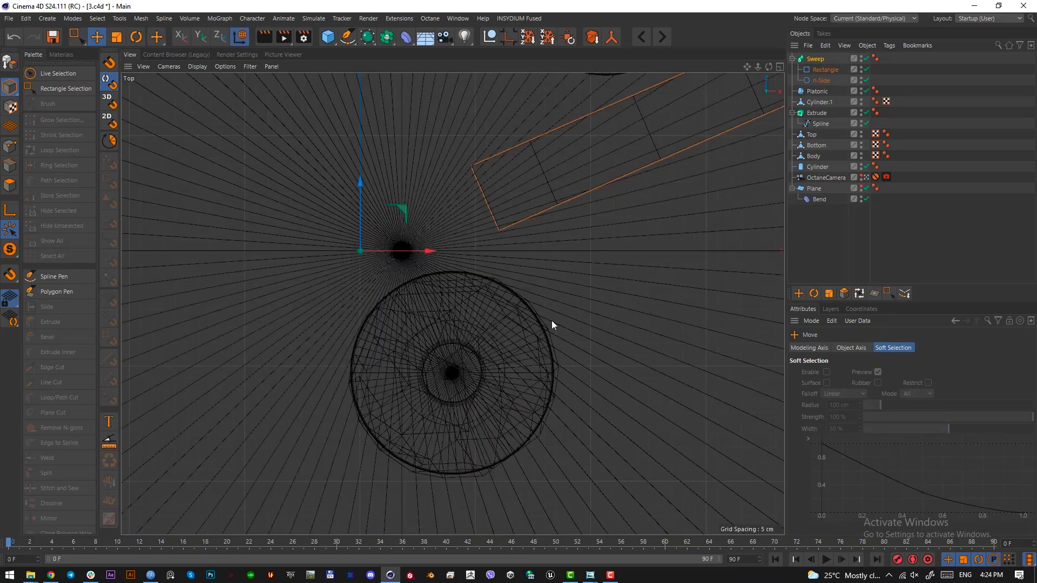
scroll(518, 326, down, 5)
key(F1)
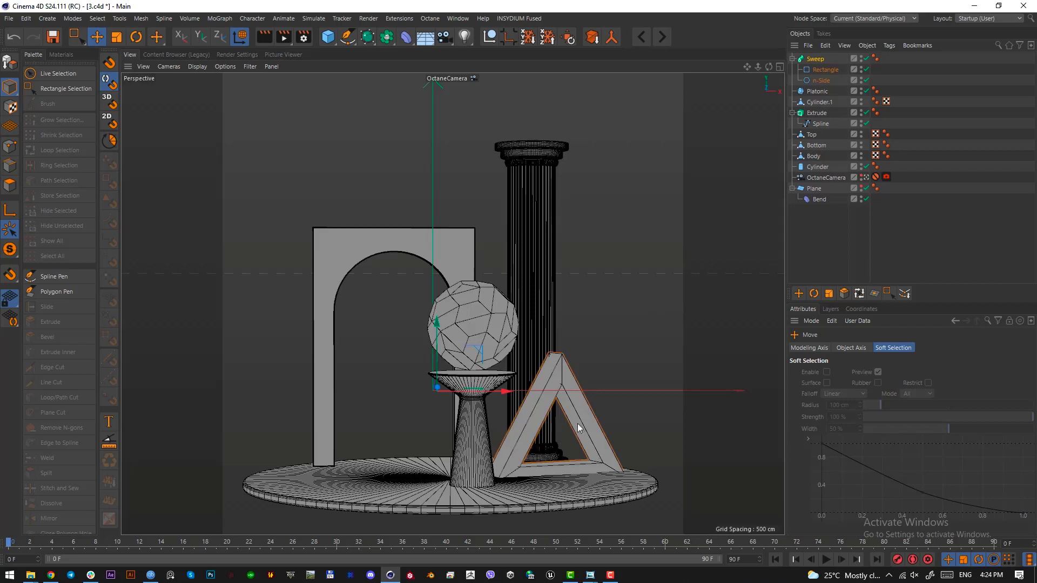
drag(437, 350, 435, 343)
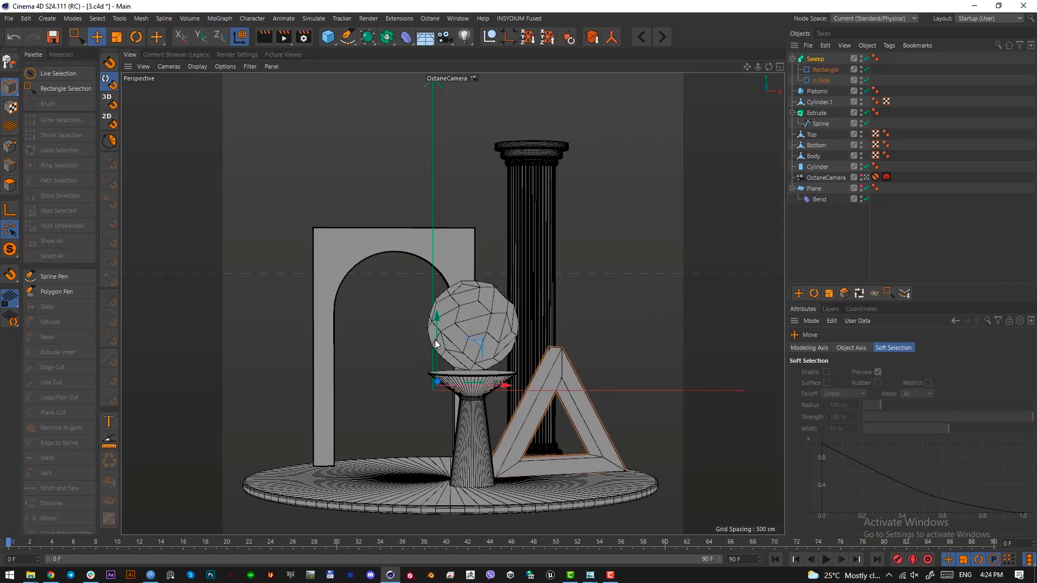
Step: Scale the Sweep's Rectangle profile down to 10.712 cm wide and set its height to 48.204 cm
click(825, 70)
key(t)
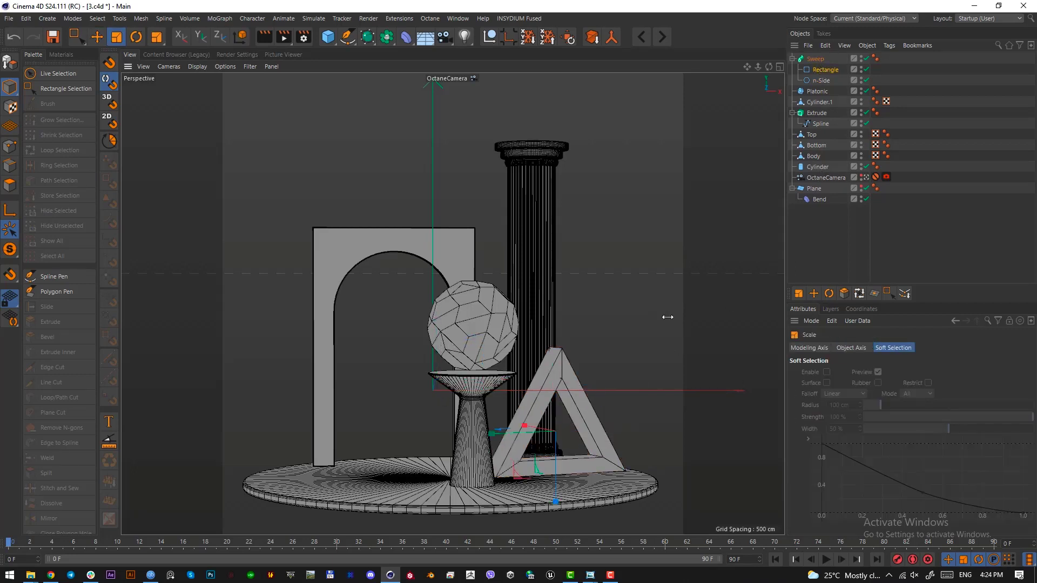
drag(667, 317, 539, 363)
click(820, 69)
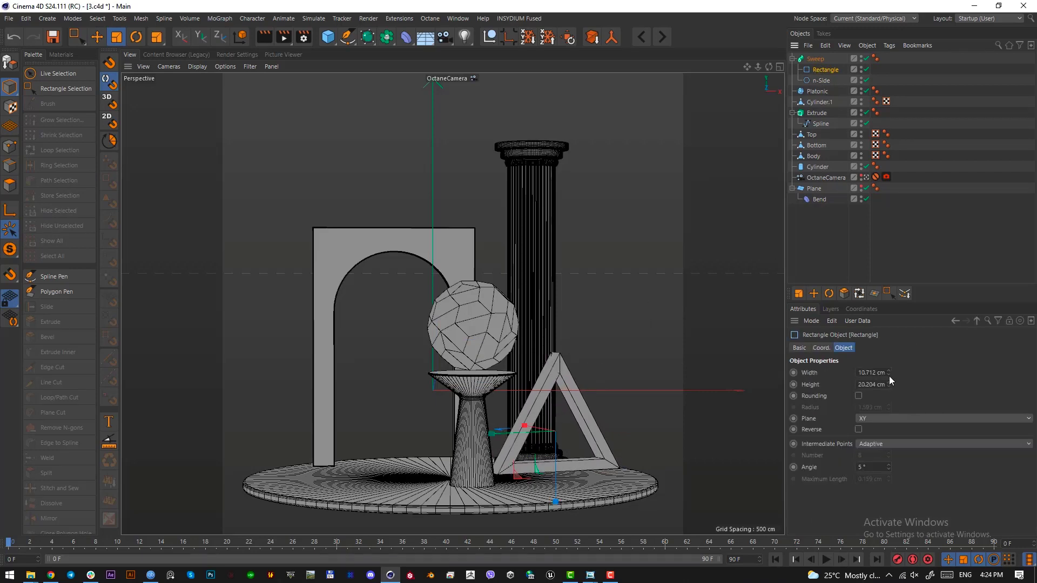
drag(888, 372, 889, 381)
key(ctrl+z)
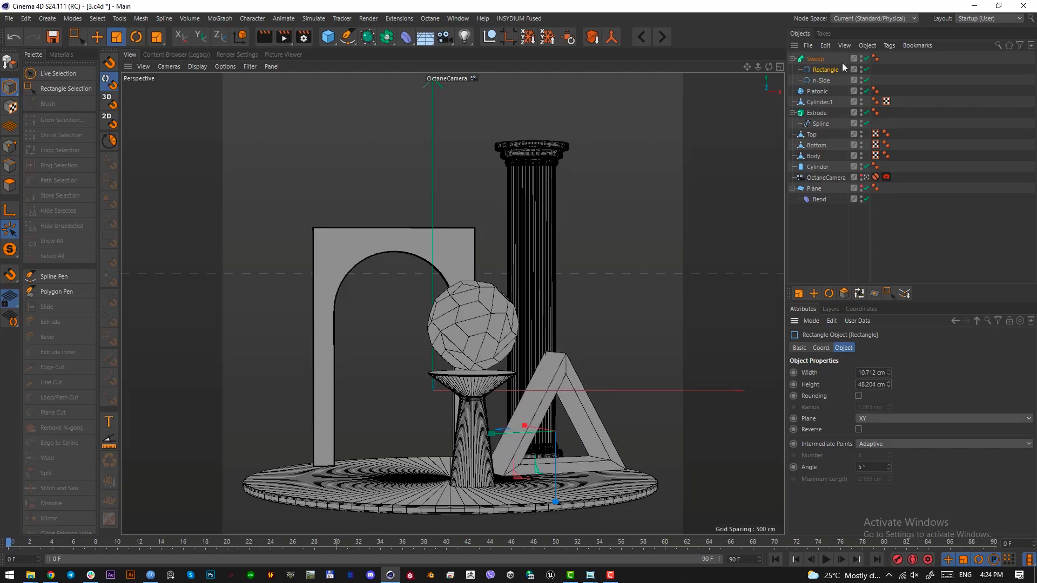
Step: Shift the triangular Sweep slightly across the platform in the top view
click(813, 58)
key(F2)
key(e)
drag(498, 373, 508, 369)
key(F1)
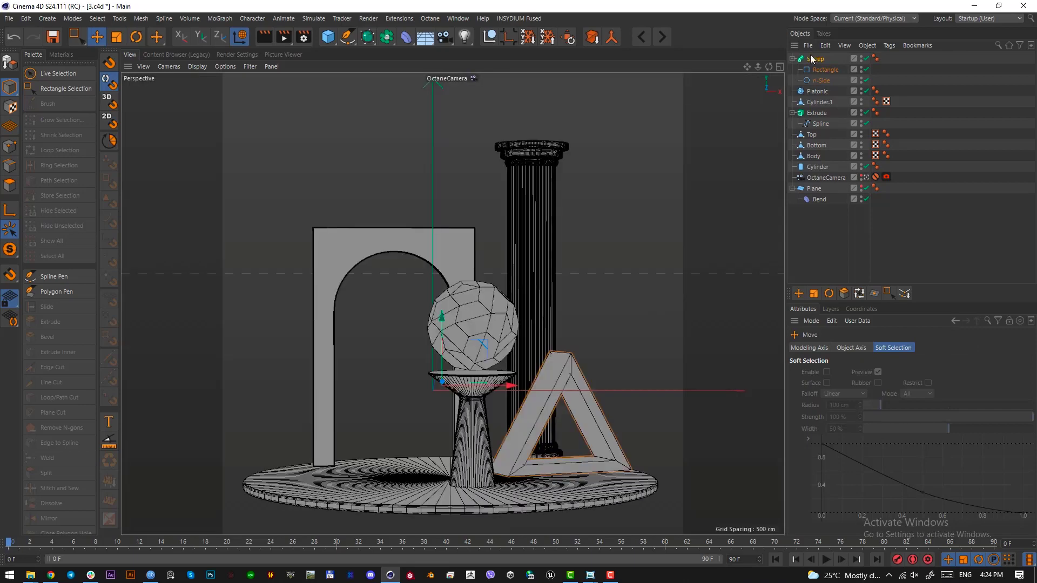
Step: Enable rounding on the Sweep's Rectangle profile with a 1 cm radius, then select the Sweep
click(825, 70)
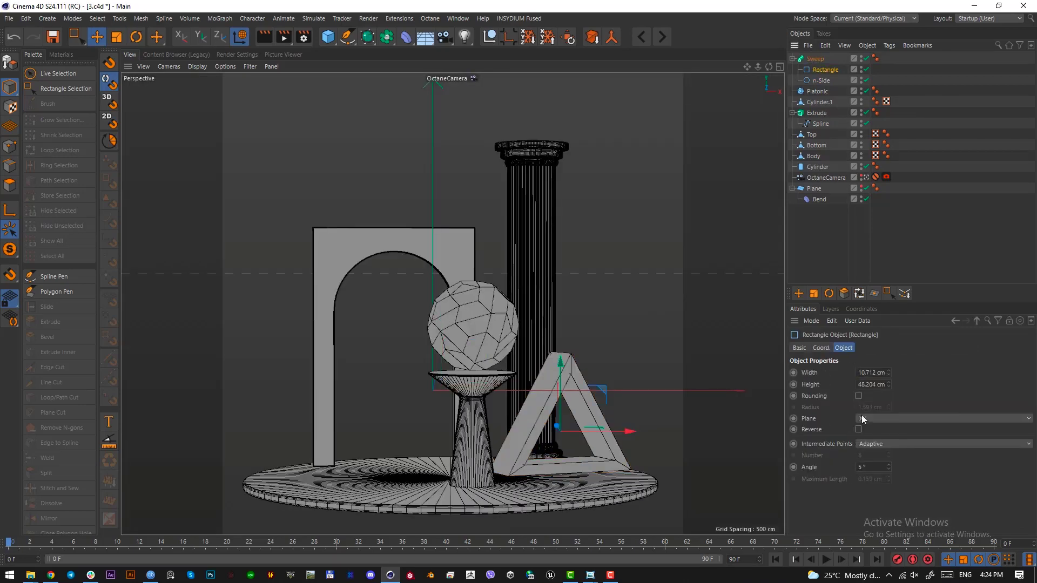
click(859, 396)
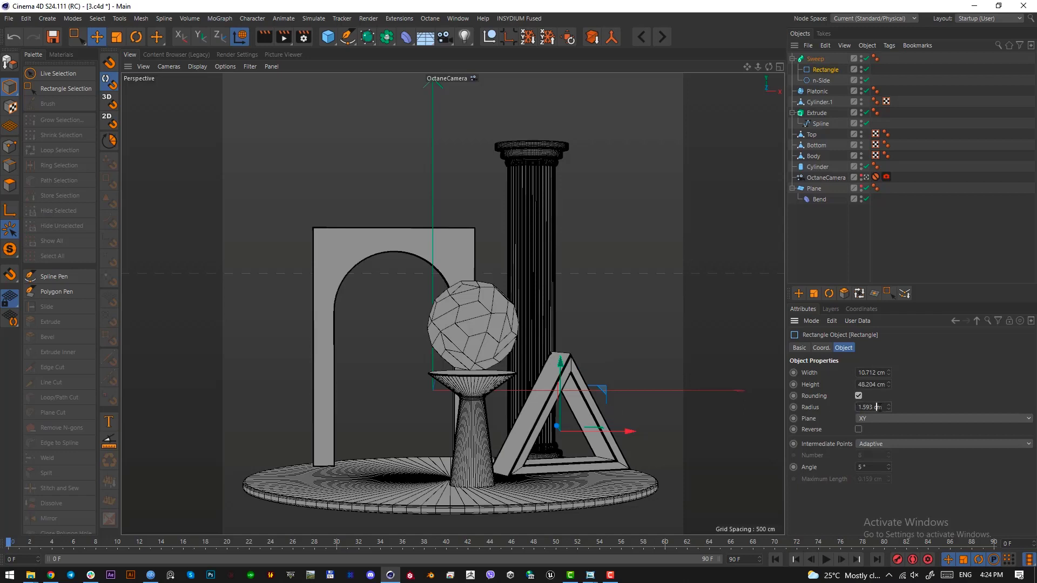
double_click(877, 407)
text(1)
key(Return)
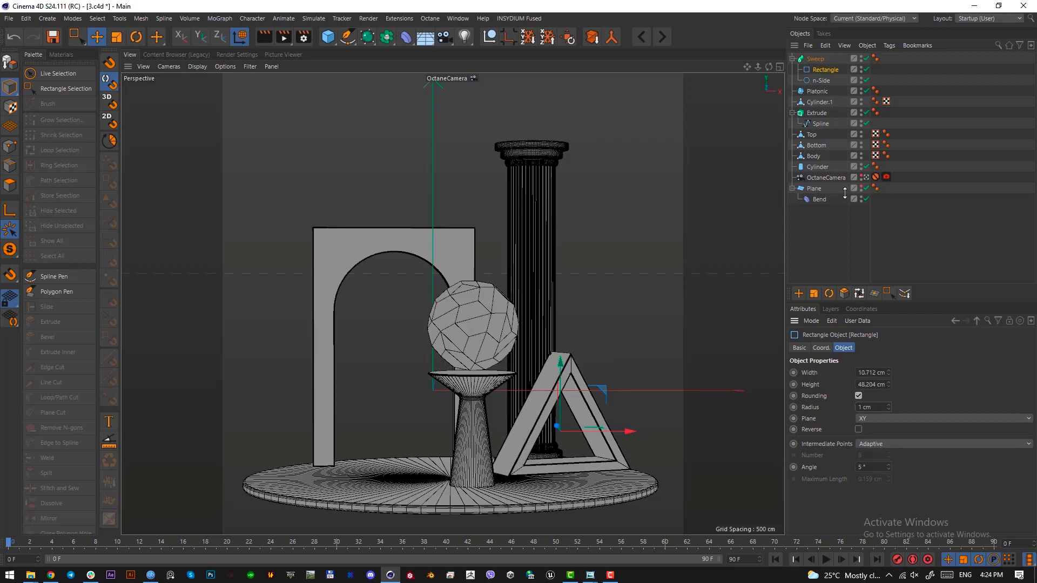
click(805, 265)
click(559, 386)
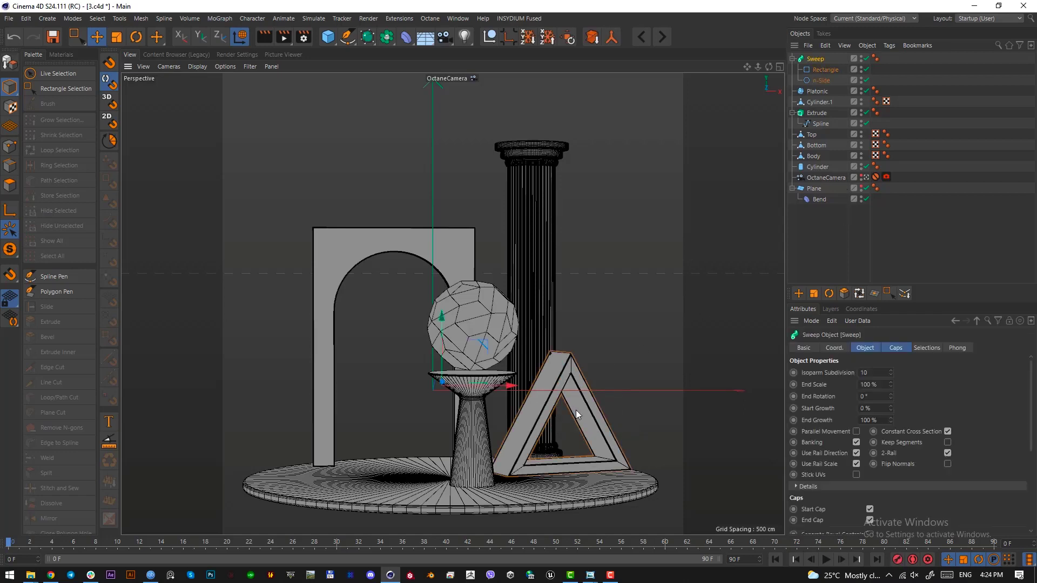
Step: Set the Rectangle profile's width to 5 cm, height to 46.204 cm, and rounding radius to 0.3 cm
click(825, 69)
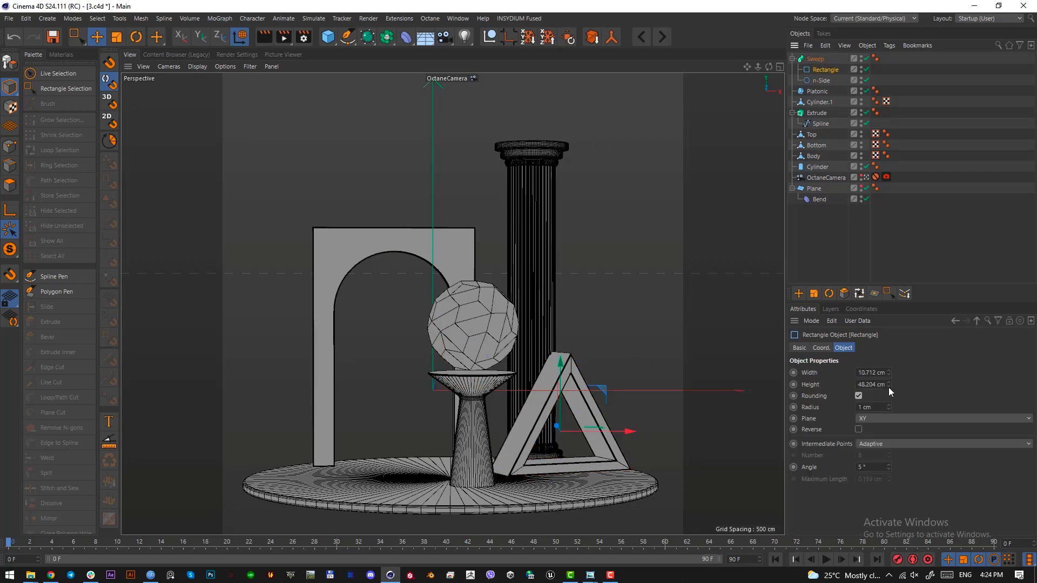
drag(887, 386, 889, 379)
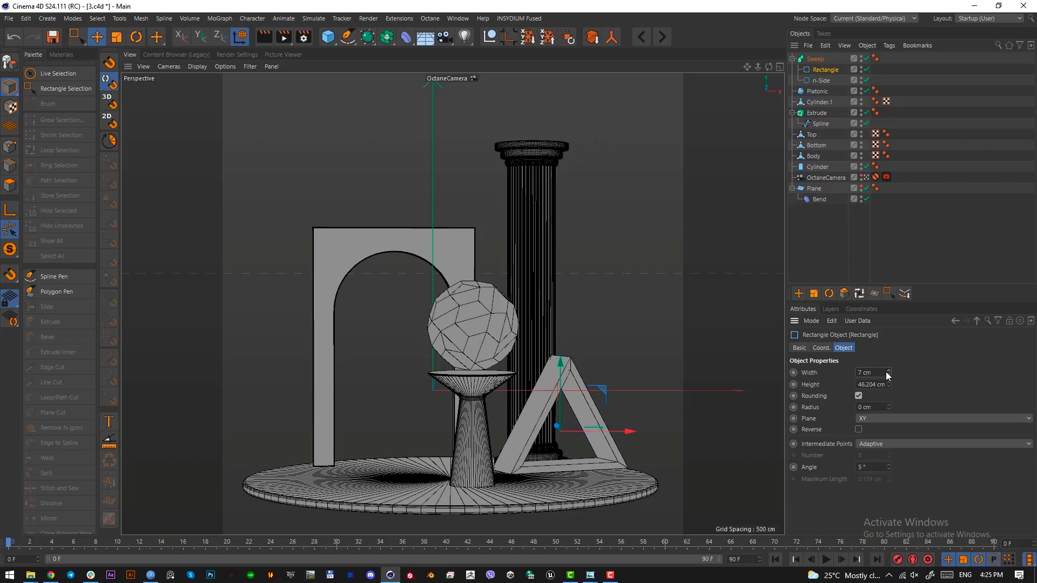
scroll(875, 371, down, 1)
scroll(875, 372, down, 1)
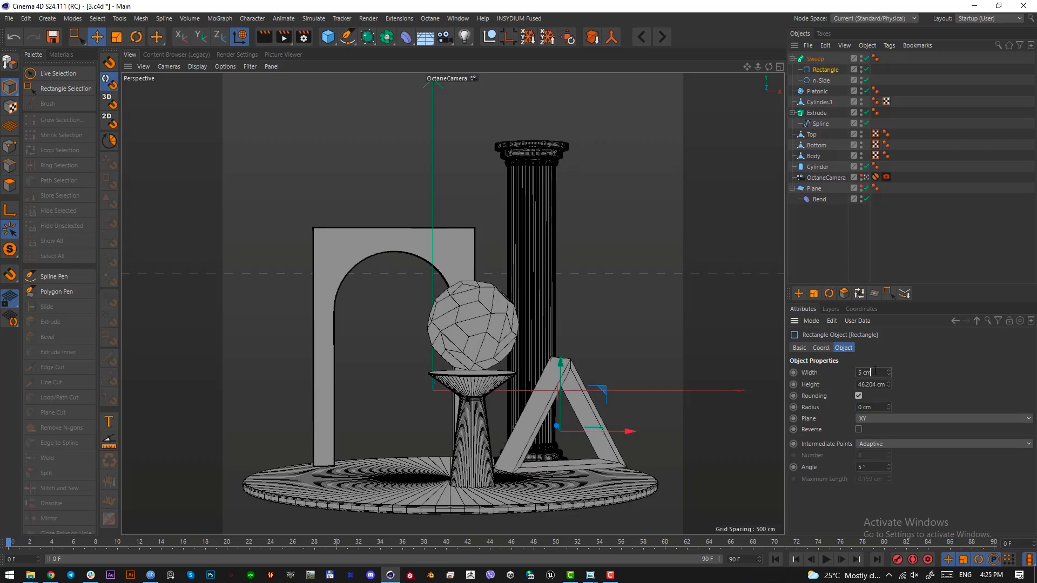
text(0.3)
key(Return)
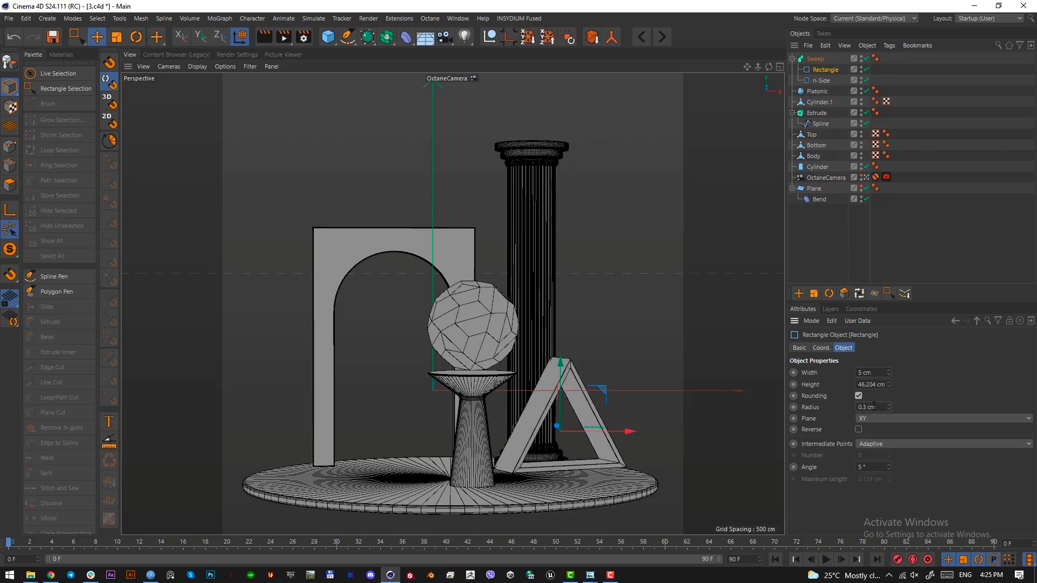
Step: Lower the triangular Sweep in the right view until its base rests on the round platform
click(587, 302)
click(566, 383)
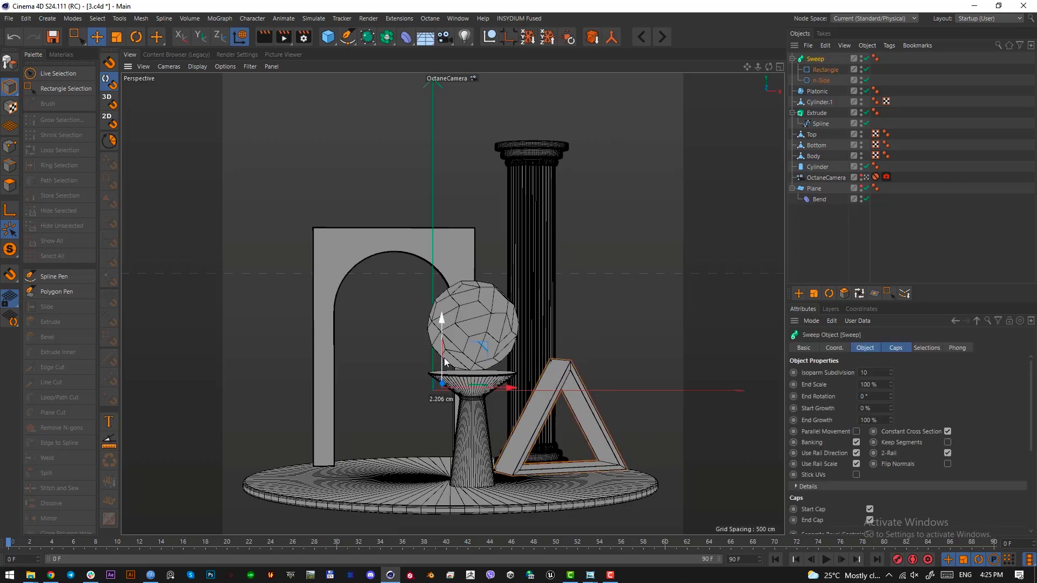
key(F3)
scroll(483, 397, up, 5)
scroll(569, 493, up, 3)
alt+middle_drag(573, 485, 551, 410)
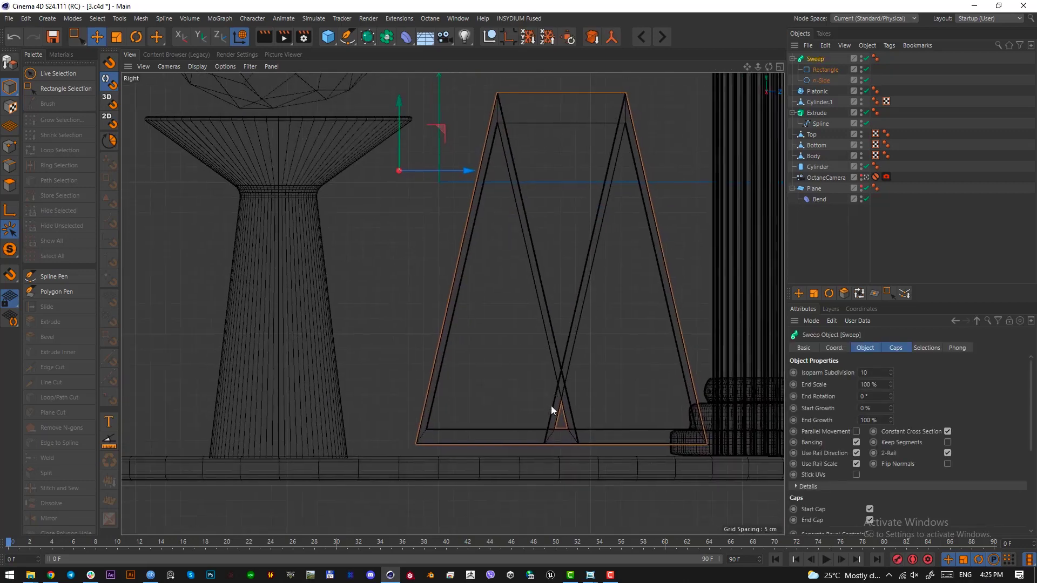
drag(551, 411, 552, 423)
key(F1)
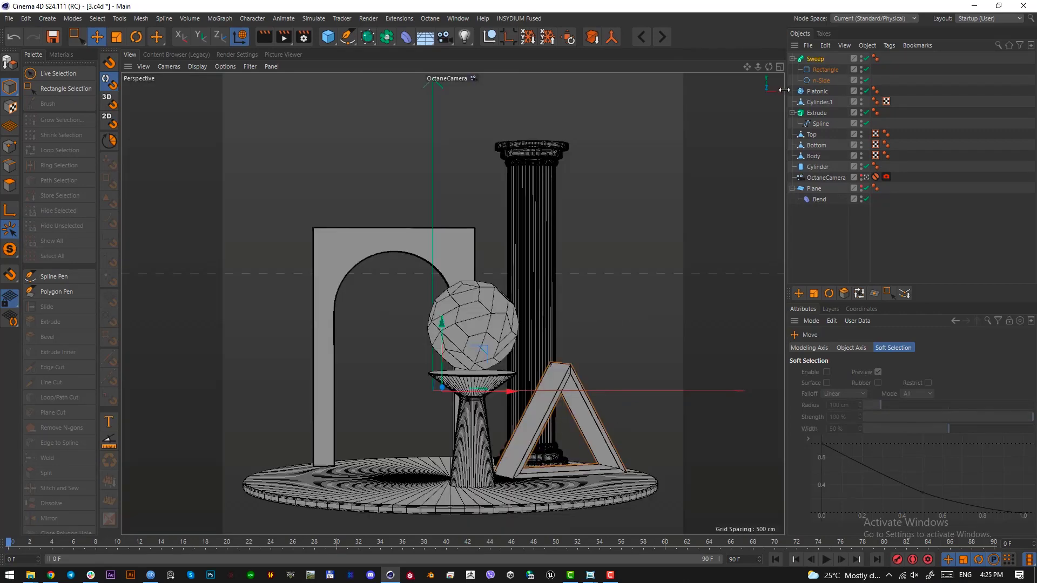
Step: Deselect the Sweep and add a Cylinder primitive for the next shape
click(627, 145)
drag(326, 37, 545, 72)
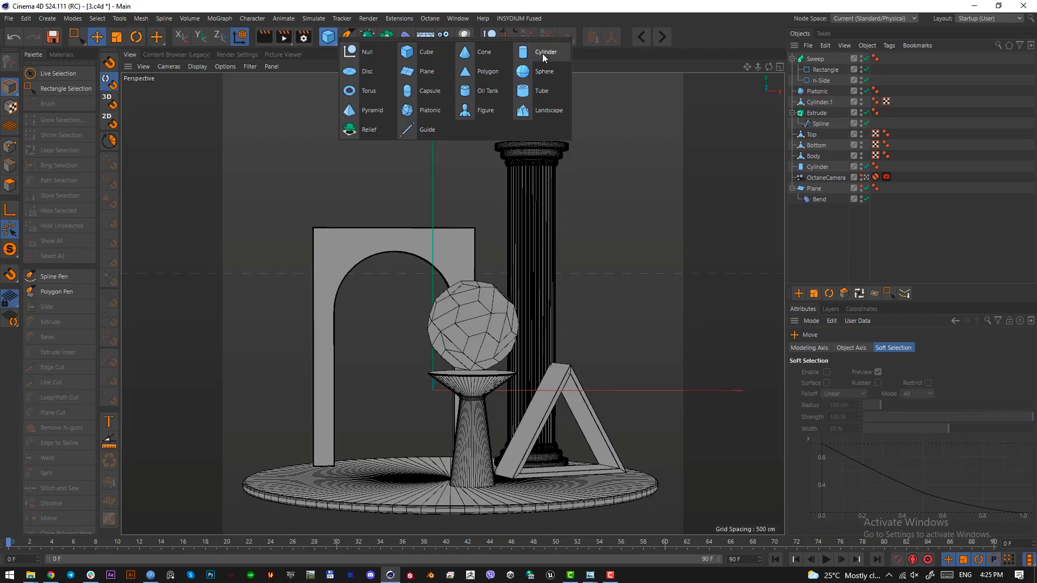
click(542, 54)
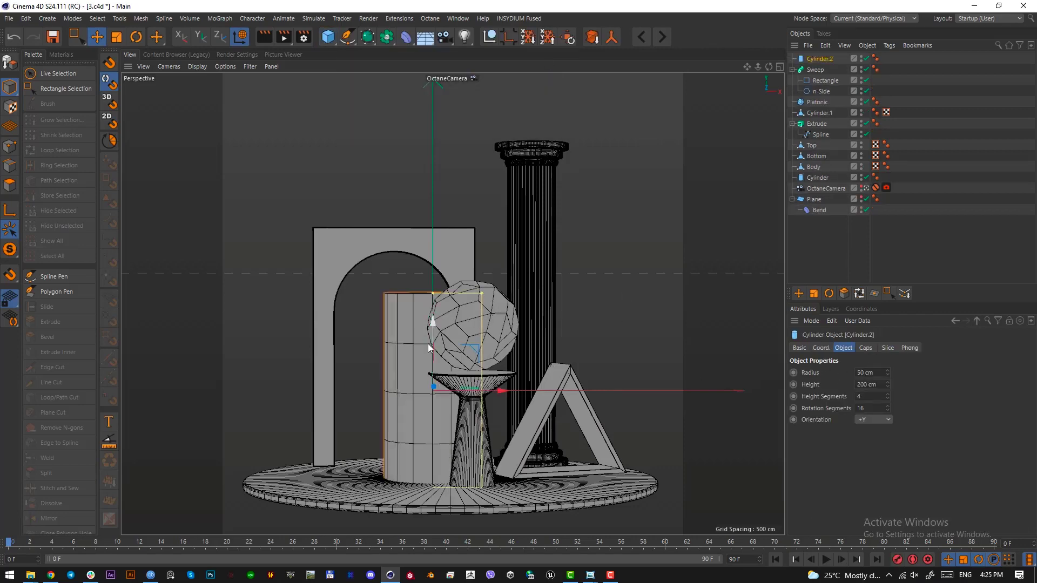
Step: Switch to Windows Photo Viewer, examine the pink bowl with the orange ball in the reference image, and return to Cinema 4D
click(590, 575)
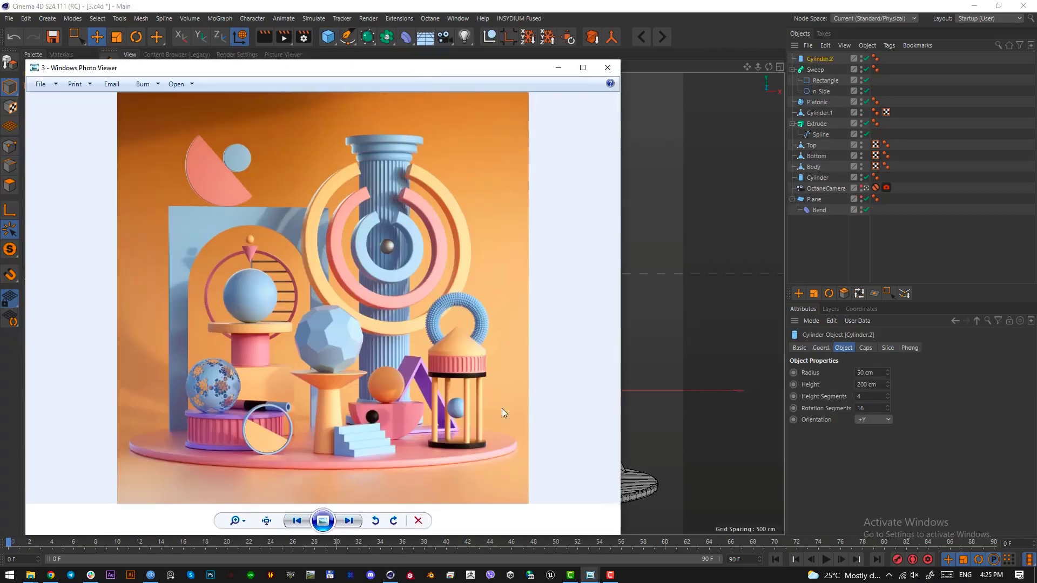
key(Print)
drag(365, 372, 419, 438)
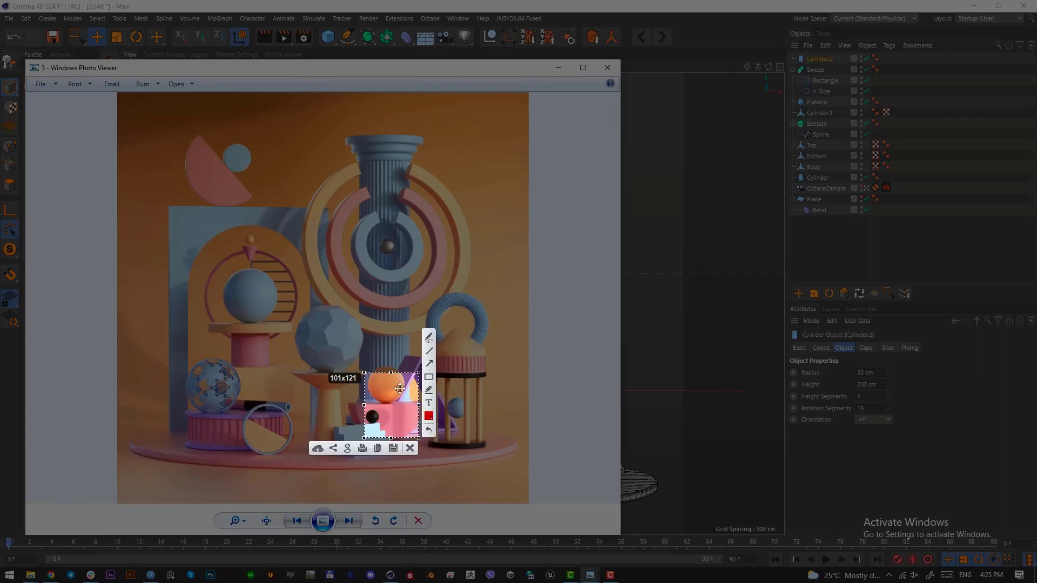
drag(391, 373, 391, 405)
click(412, 452)
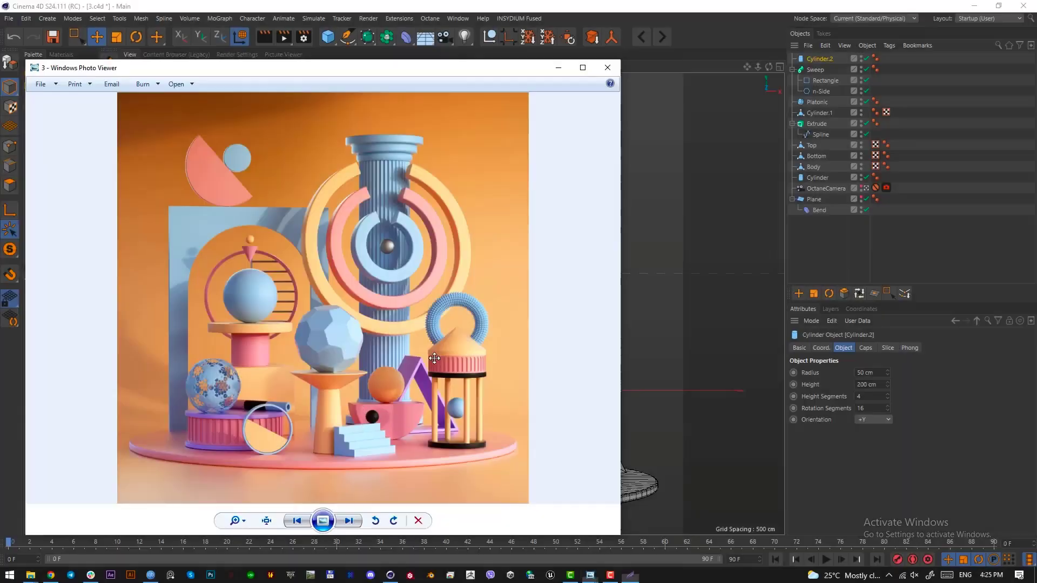
key(alt+Tab)
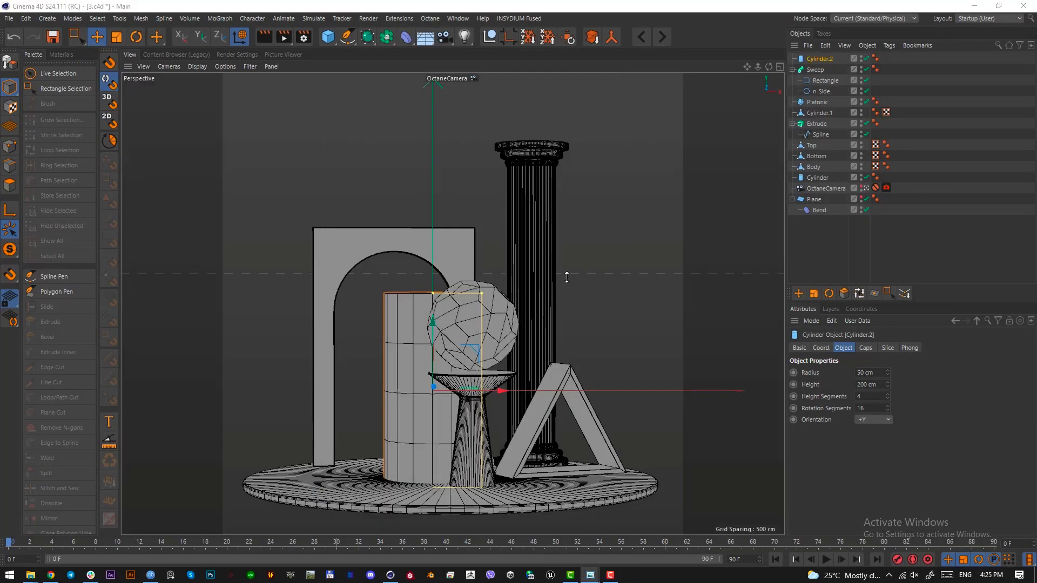
Step: Move the new cylinder in the top view so it stands in front of the triangular Sweep
click(438, 308)
key(F2)
drag(496, 181, 643, 266)
key(F1)
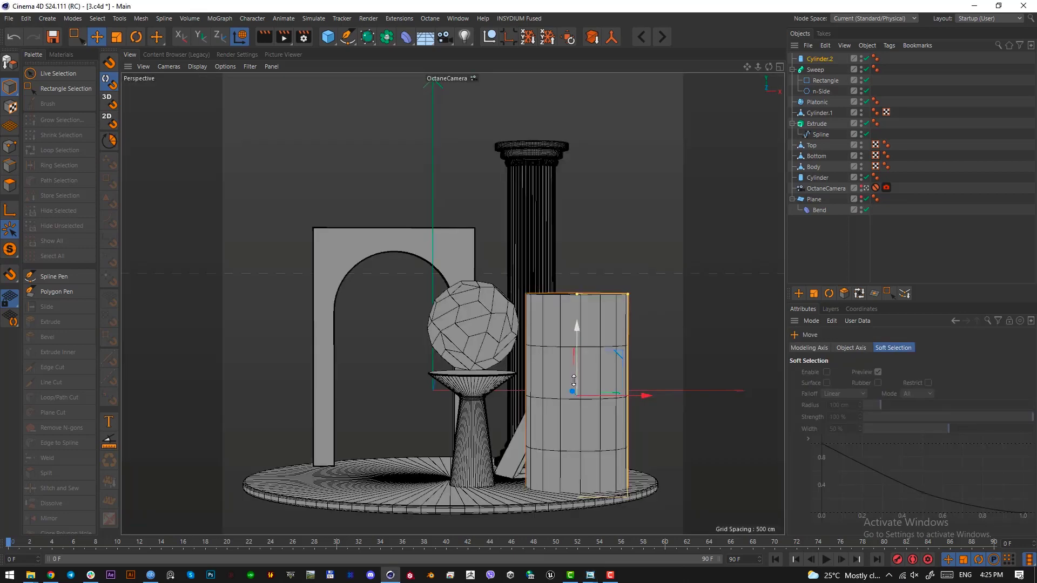
Step: Raise the new cylinder, set its height segments to 1, and rotate it onto its side with a round face toward the camera
drag(574, 355, 573, 334)
click(820, 58)
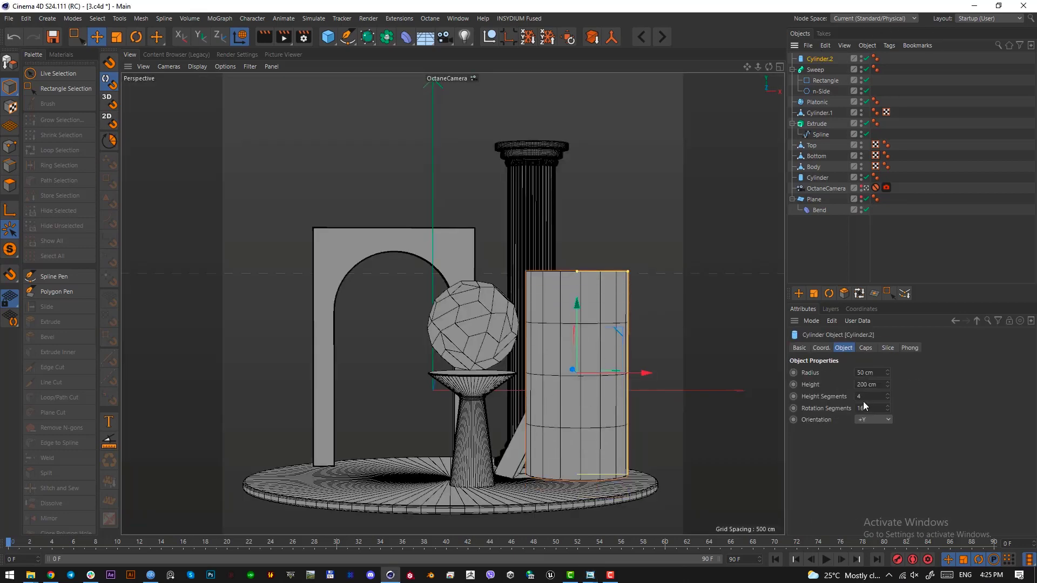
key(Return)
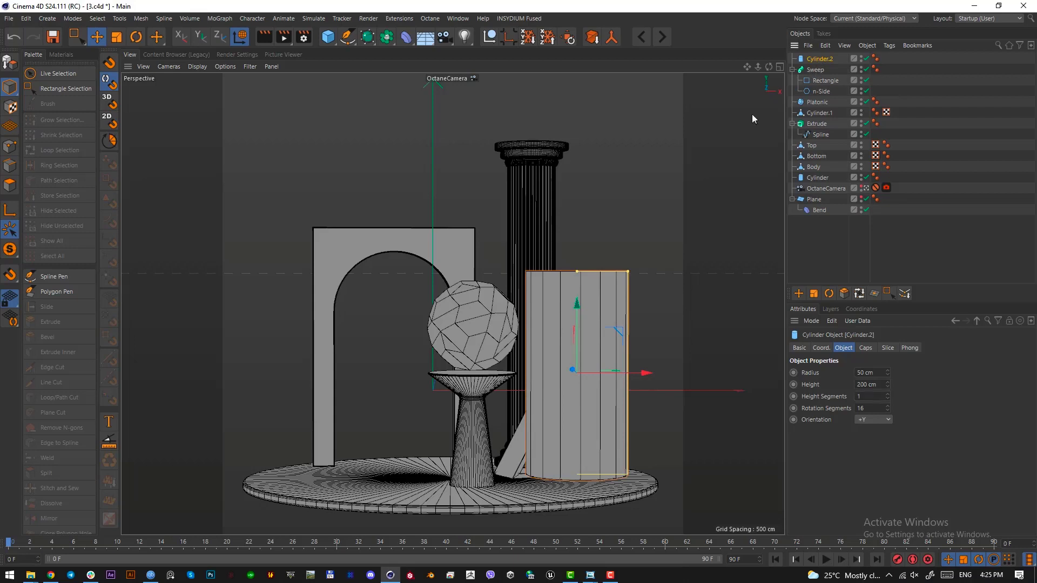
key(r)
drag(577, 279, 575, 485)
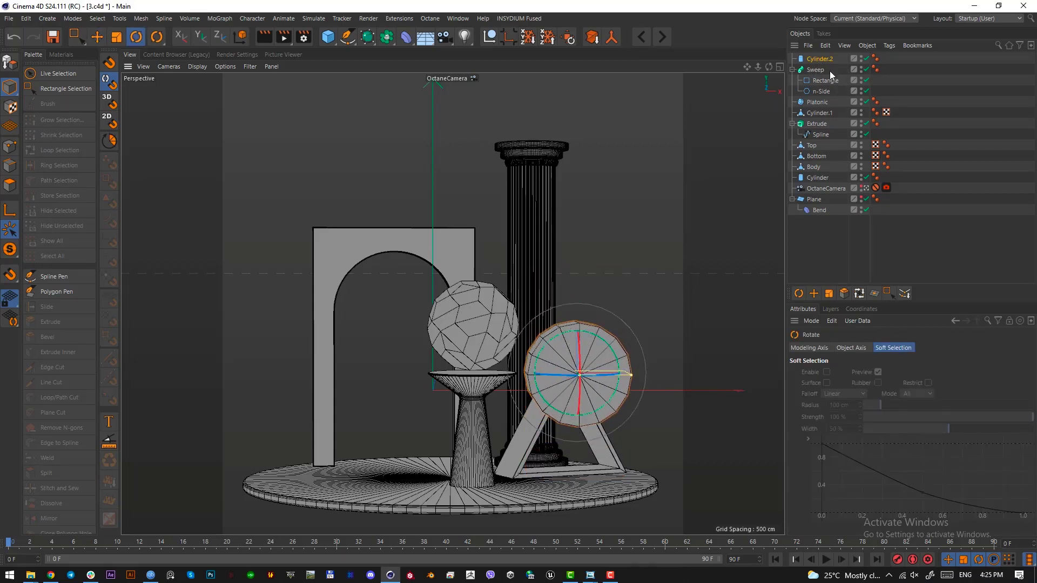
Step: Slice the cylinder from 0° to 180° and rotate the resulting half-cylinder so its flat side faces up
click(822, 59)
click(887, 348)
click(840, 371)
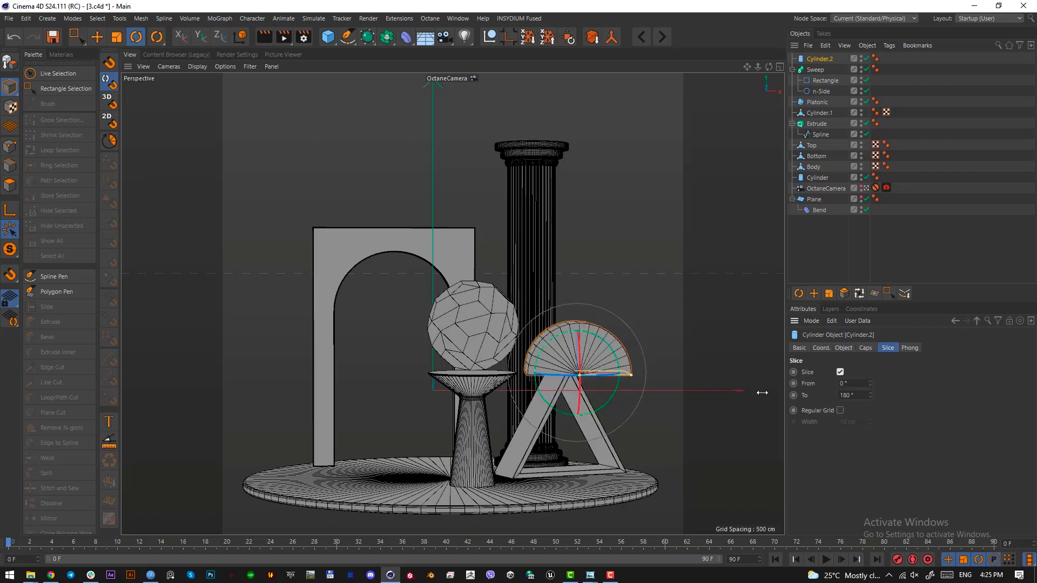
drag(610, 354, 564, 436)
Step: Lower the half-cylinder to the round platform and turn it roughly parallel to the triangular Sweep
key(e)
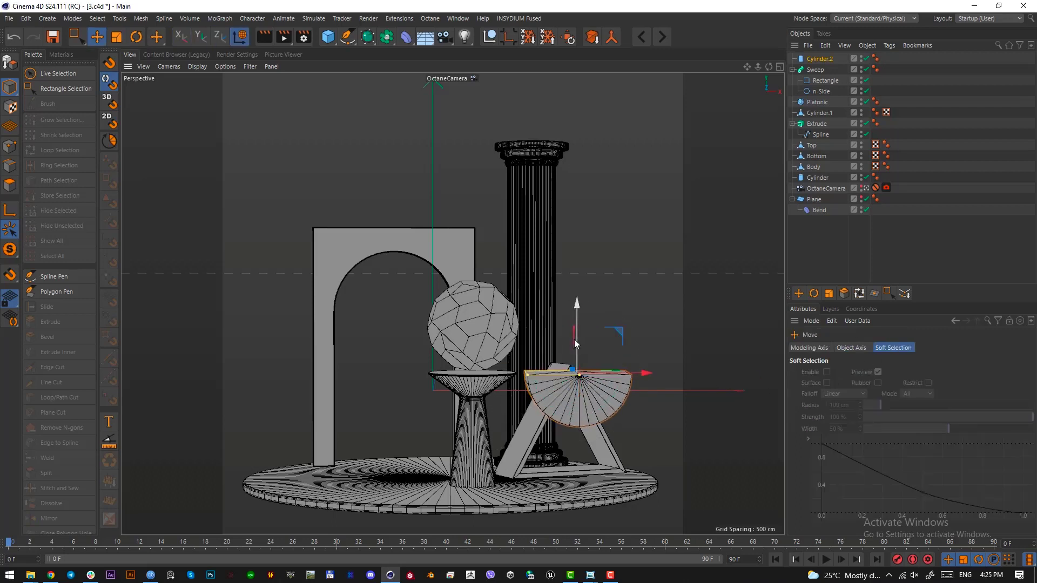
drag(575, 339, 579, 407)
key(r)
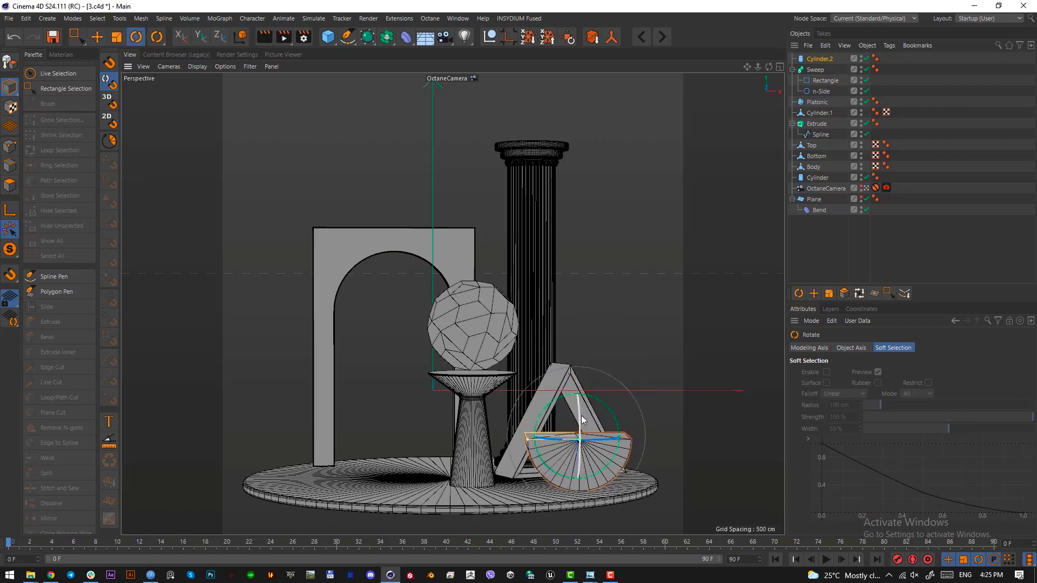
drag(594, 446, 597, 355)
Step: Move the Platonic ball together with its flared stand toward the front edge of the platform in the top view
key(F2)
scroll(616, 454, up, 1)
key(e)
click(445, 345)
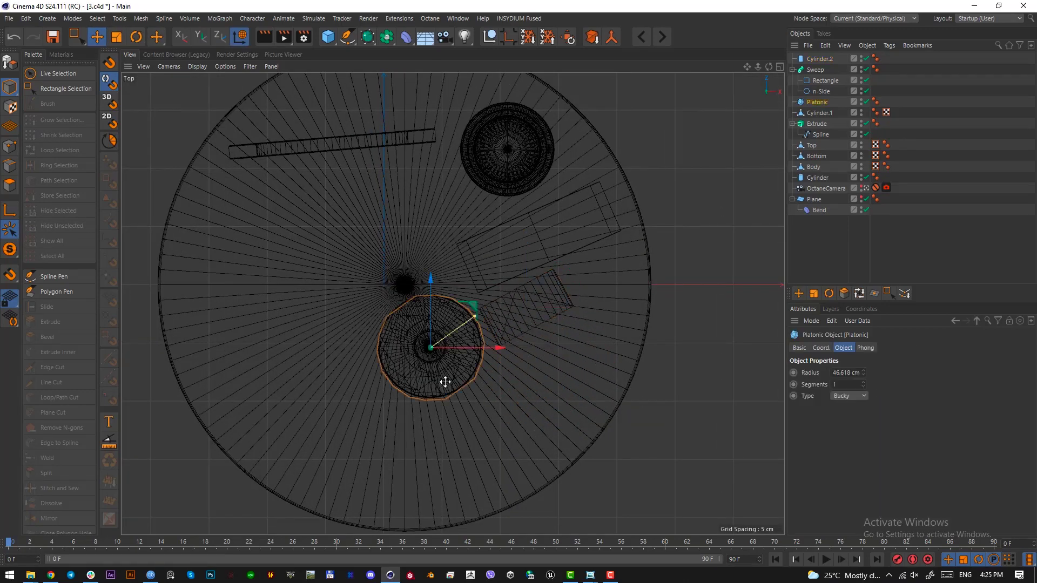
key(F1)
shift+click(481, 438)
key(F2)
drag(535, 354, 530, 411)
key(F1)
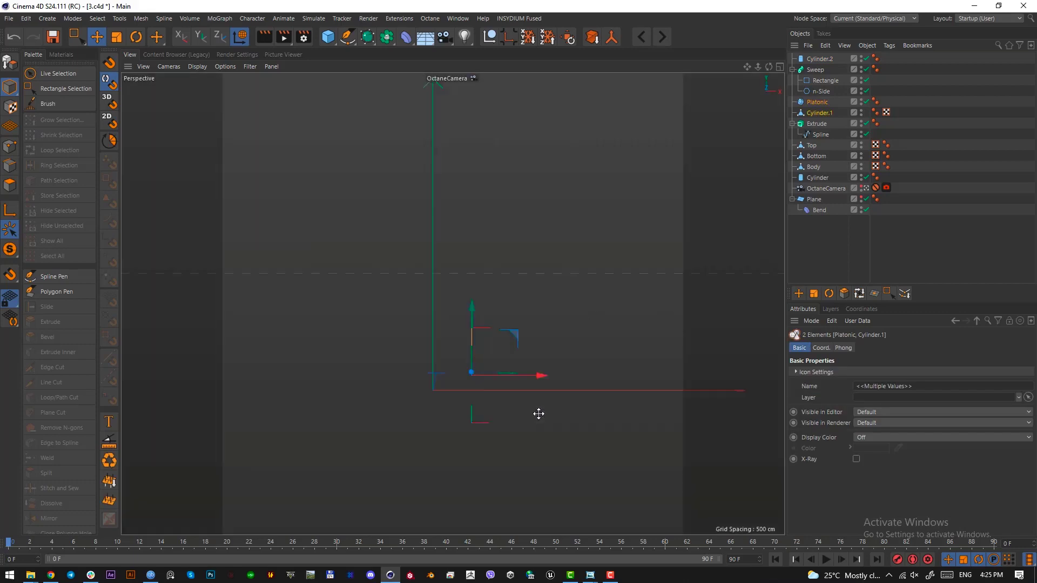
Step: Lower the half-cylinder onto the platform in the right view and adjust its position between the stand and the triangle
click(562, 446)
key(F2)
key(F3)
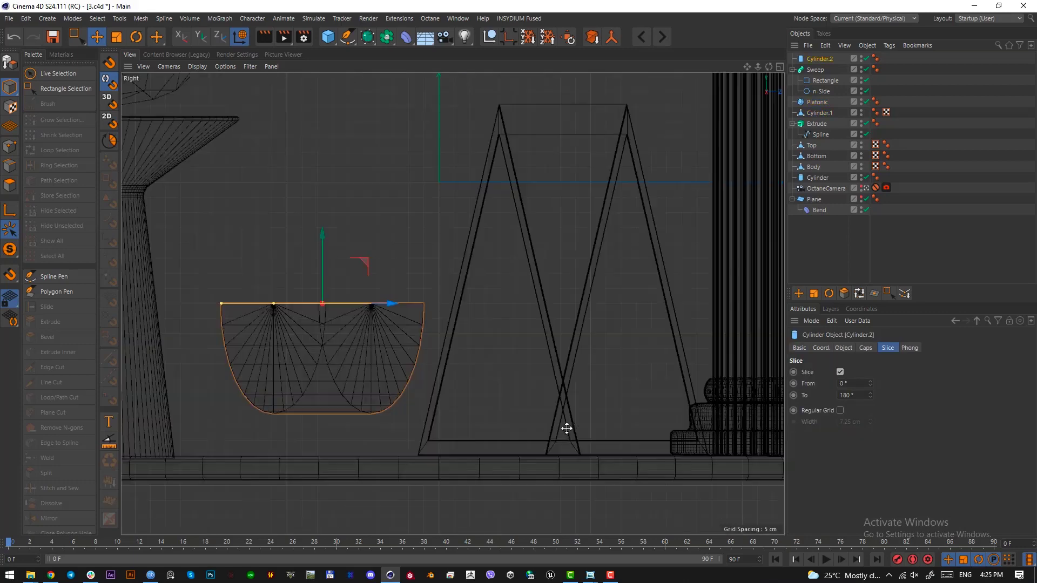
drag(323, 259, 324, 318)
key(F1)
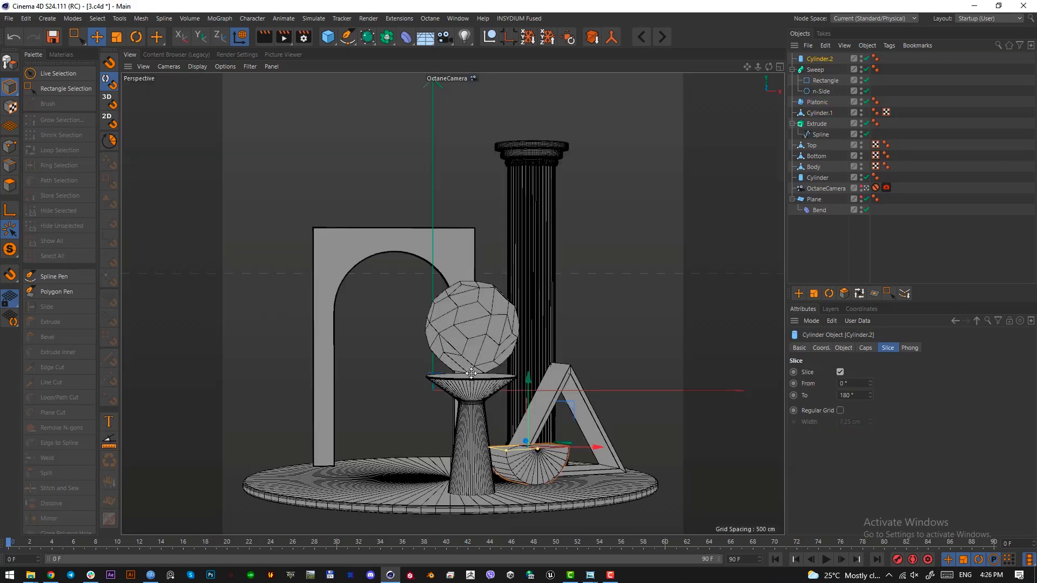
key(F2)
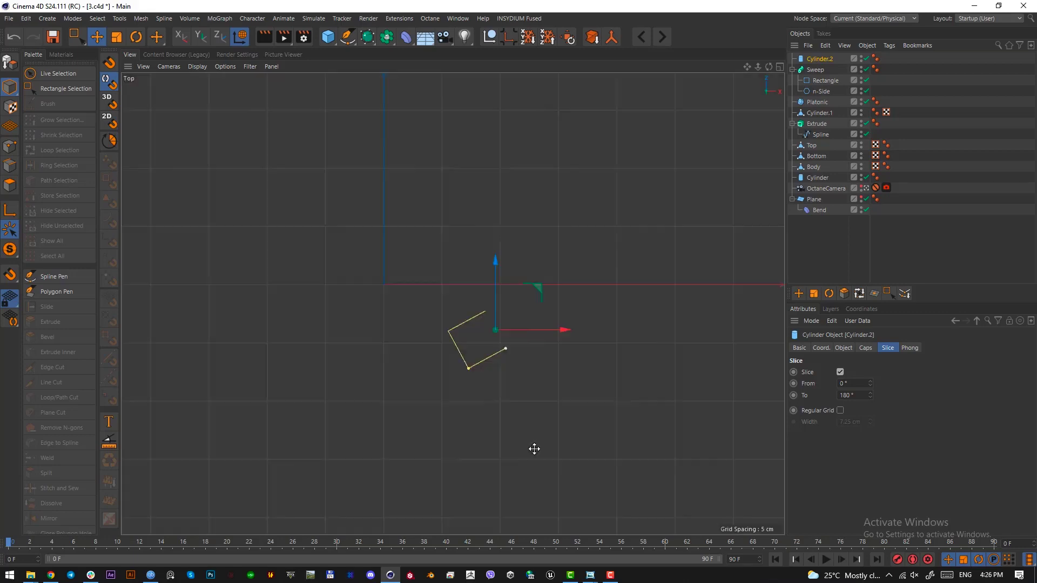
key(e)
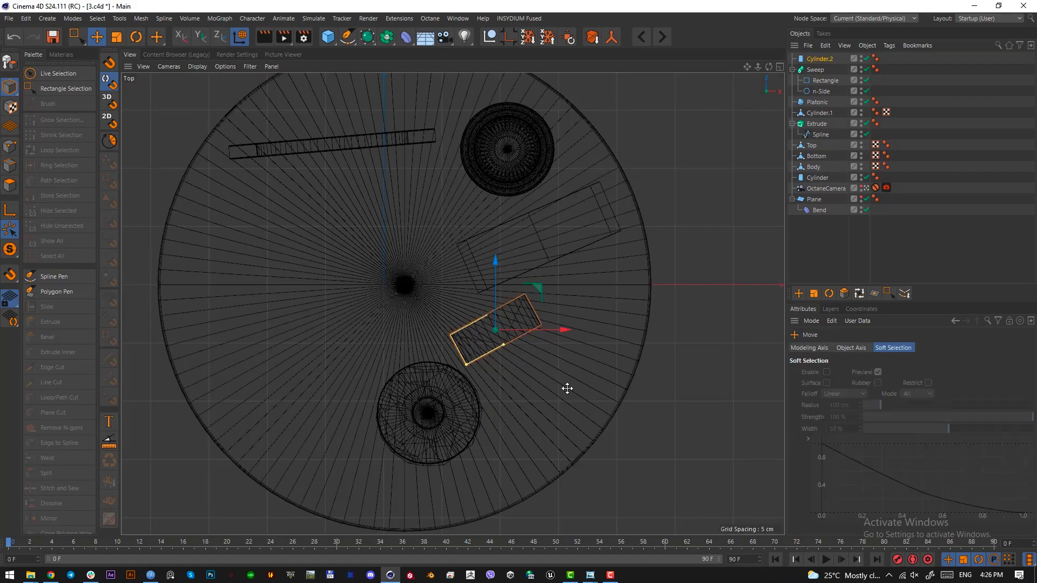
key(F1)
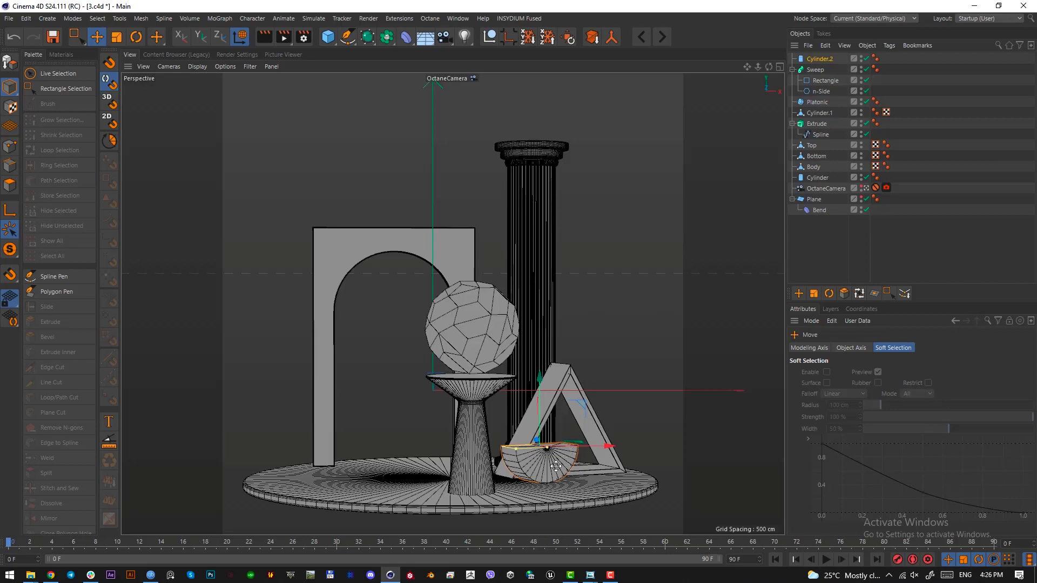
Step: Enable the cap fillet on the half-cylinder with a radius of 1 cm
click(808, 58)
click(865, 348)
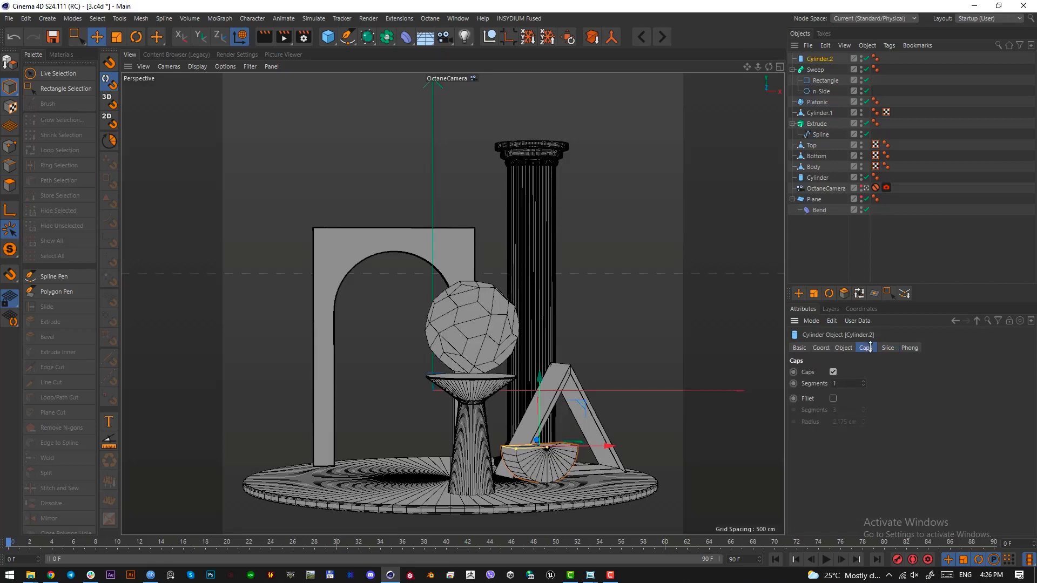
click(833, 398)
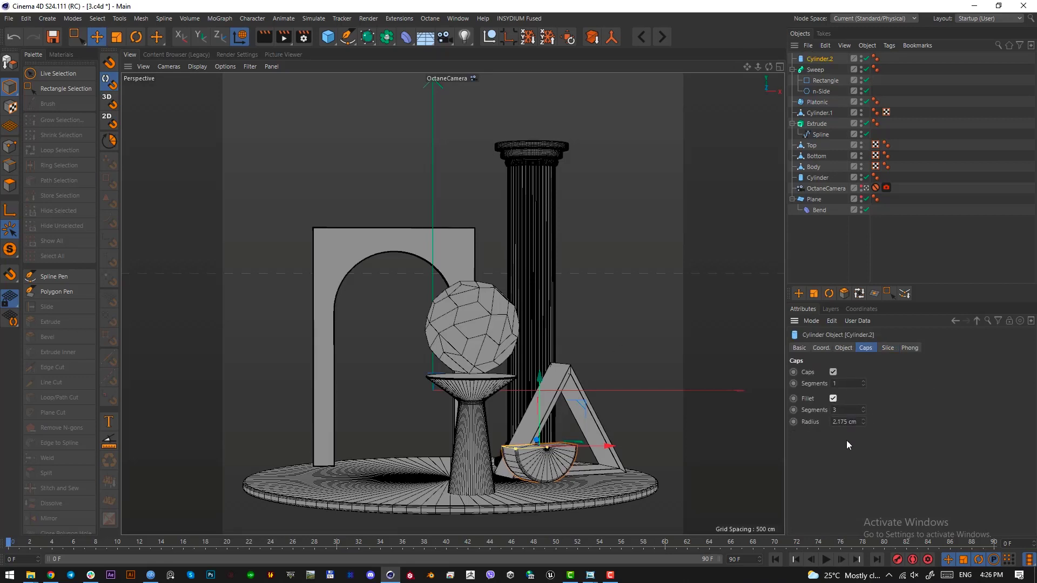
double_click(841, 422)
text(1)
key(Return)
click(853, 188)
Step: Add a Sphere primitive at the half-cylinder's position, raise it, and scale it down to a small ball
click(816, 60)
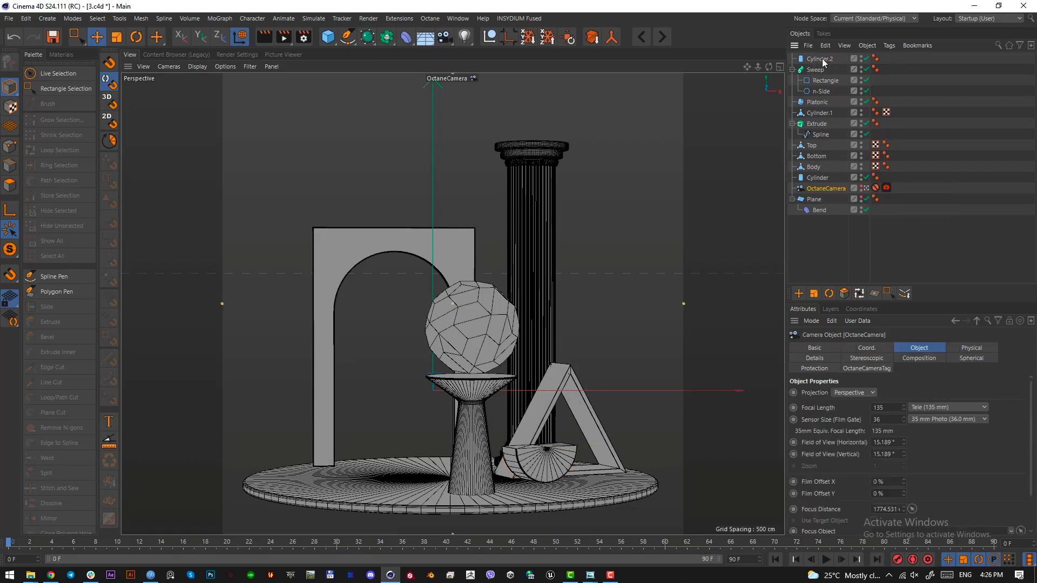
click(821, 60)
click(325, 37)
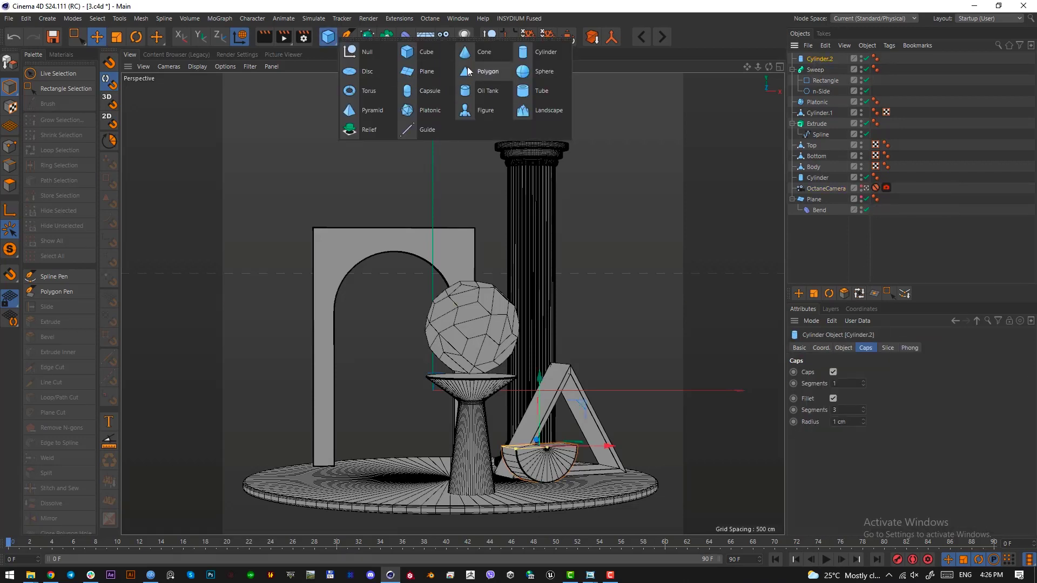
click(541, 72)
drag(543, 407, 542, 375)
key(t)
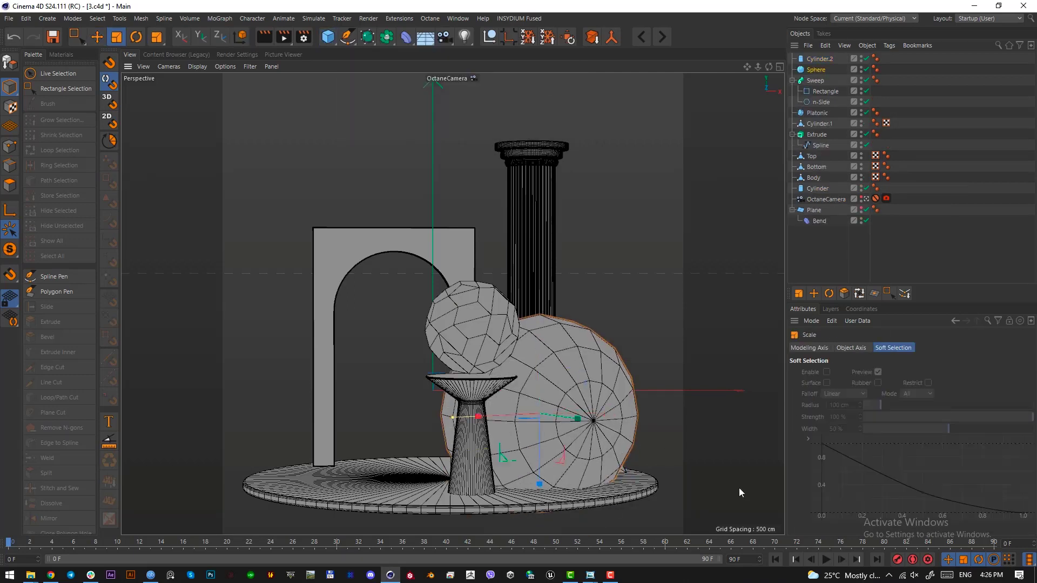
drag(723, 479, 562, 479)
key(ctrl+z)
Step: Shrink the sphere to a radius of about 23 cm and lower it onto the half-cylinder's flat top
key(e)
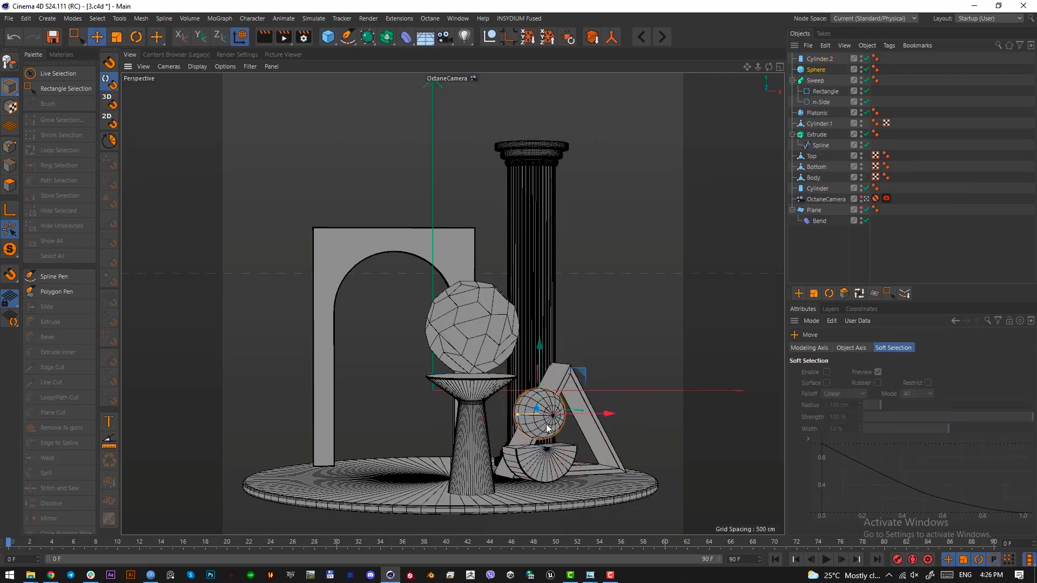
drag(537, 364, 536, 369)
key(t)
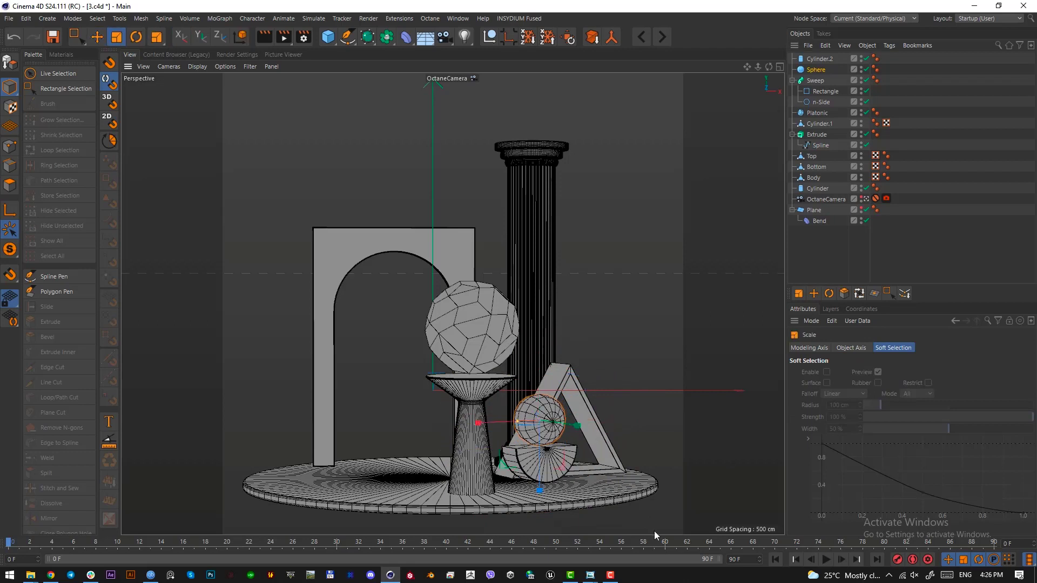
drag(654, 531, 595, 497)
key(e)
drag(539, 363, 539, 367)
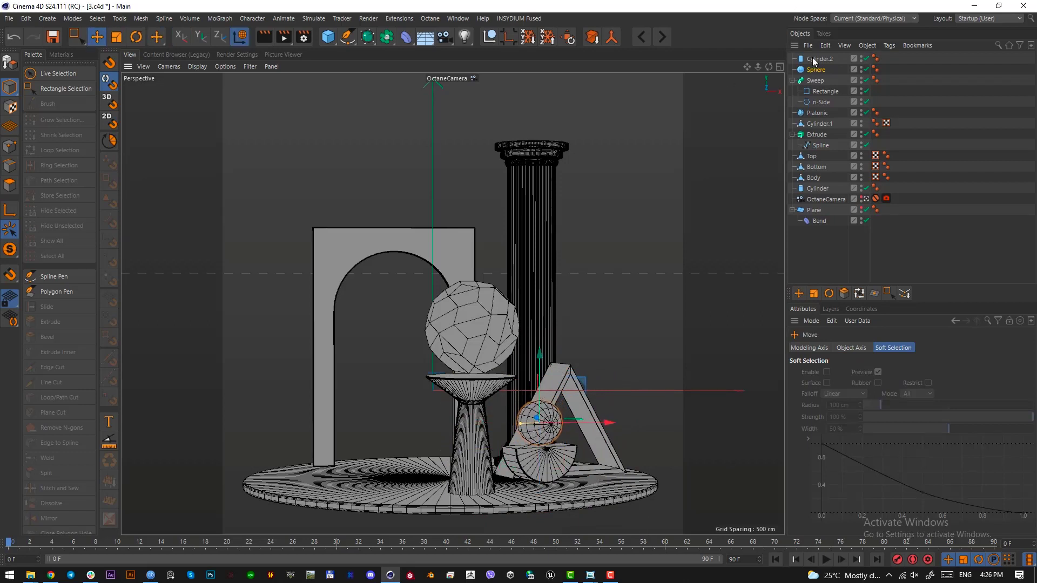
Step: Set the sphere's segments to 60 and save the scene
click(816, 69)
text(60)
key(Return)
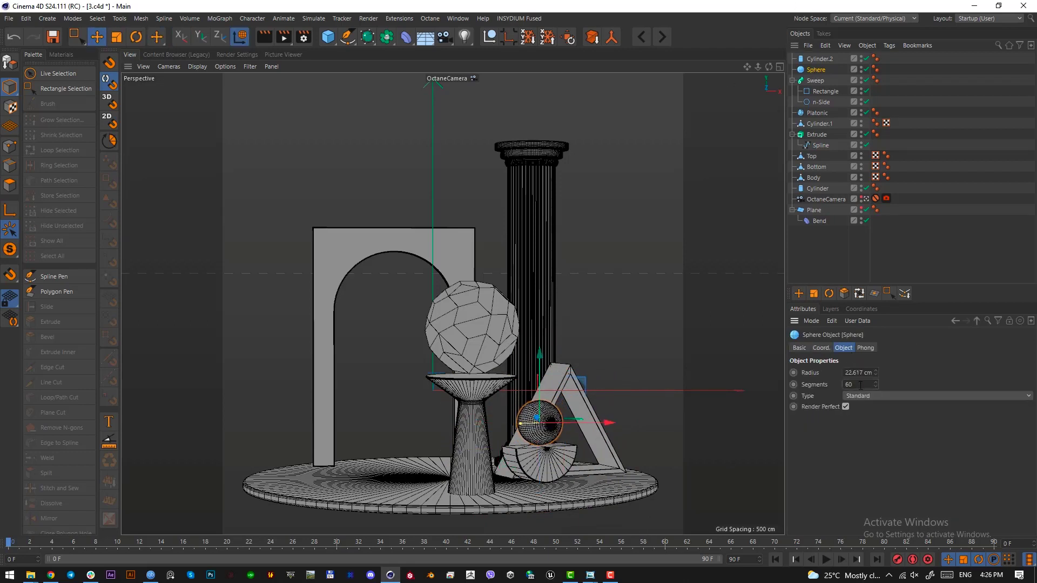
key(ctrl+s)
Step: Switch to Windows Photo Viewer, examine the columned pavilion with the conical roof in the reference image, and return to Cinema 4D
click(593, 470)
key(alt+Tab)
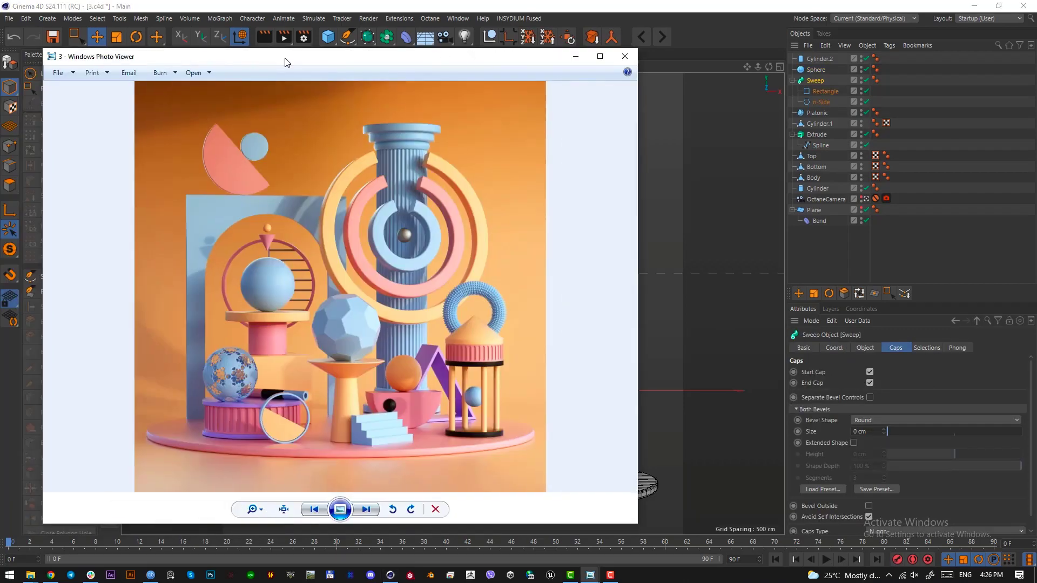
key(Print)
drag(435, 318, 513, 455)
drag(477, 401, 480, 395)
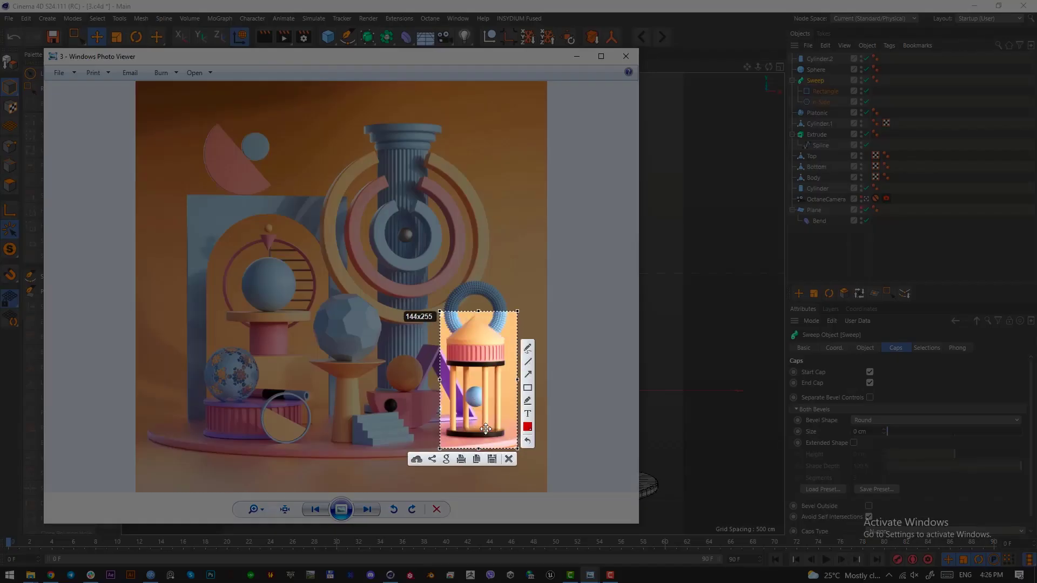
drag(445, 305, 507, 366)
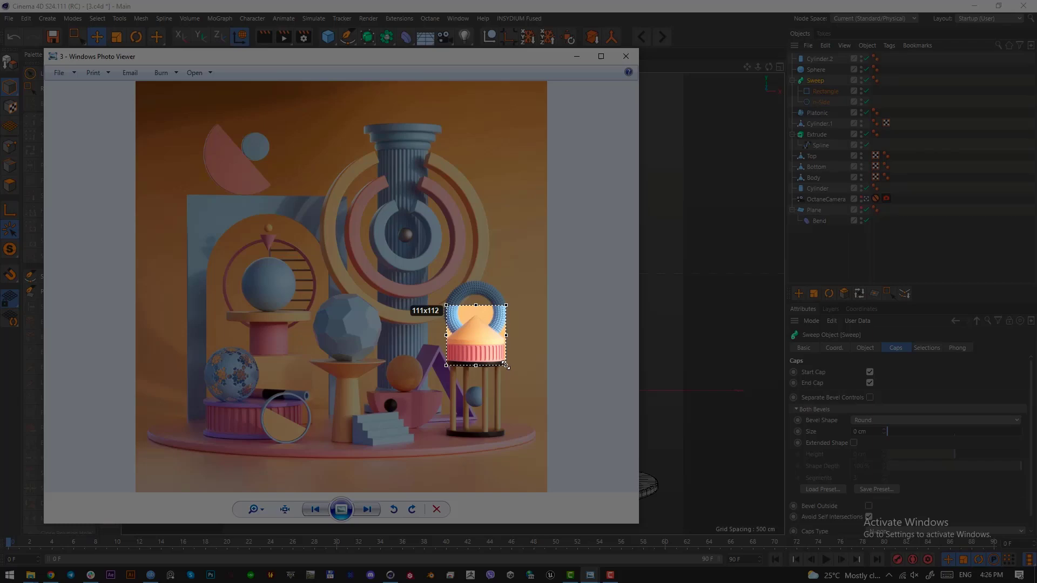
drag(507, 366, 506, 442)
drag(434, 321, 508, 357)
click(502, 368)
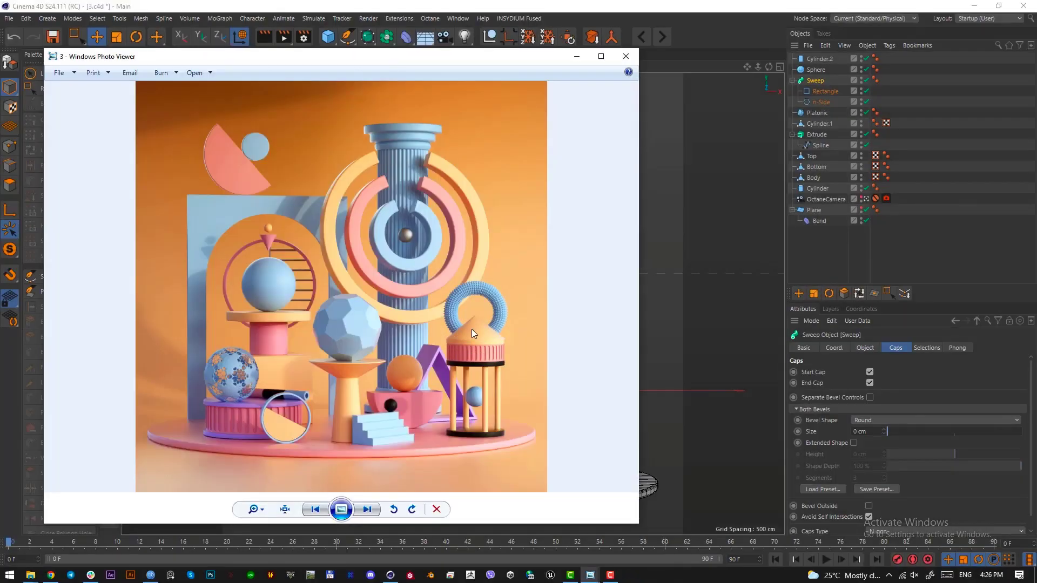
key(Print)
drag(446, 327, 507, 360)
click(498, 368)
drag(485, 56, 0, 56)
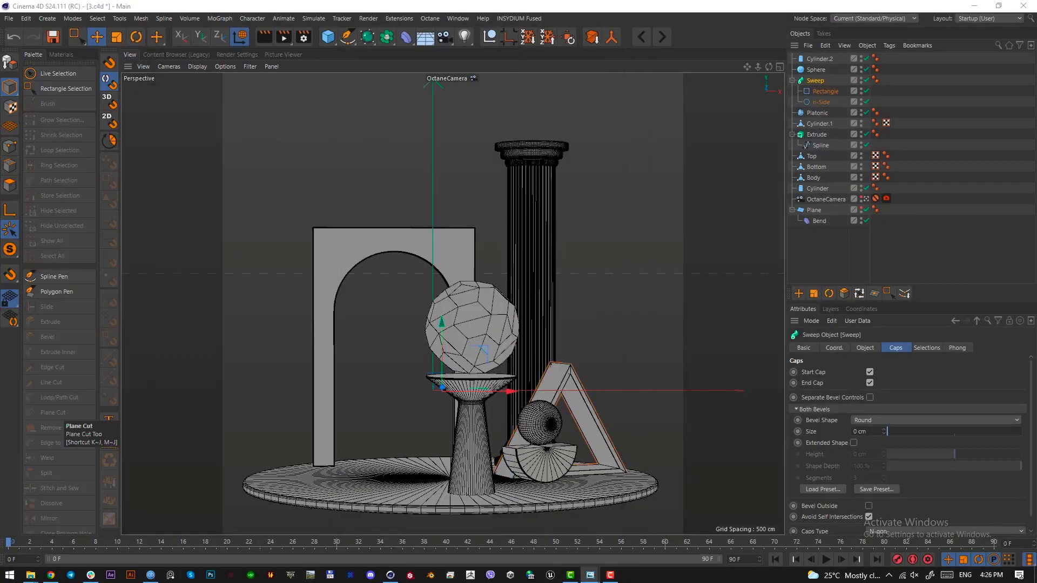
Step: Copy the conical roof and its ribbed base, Cylinder.6 and Subdivision Surface.1, from scene 1.c4d into 3.c4d
click(661, 37)
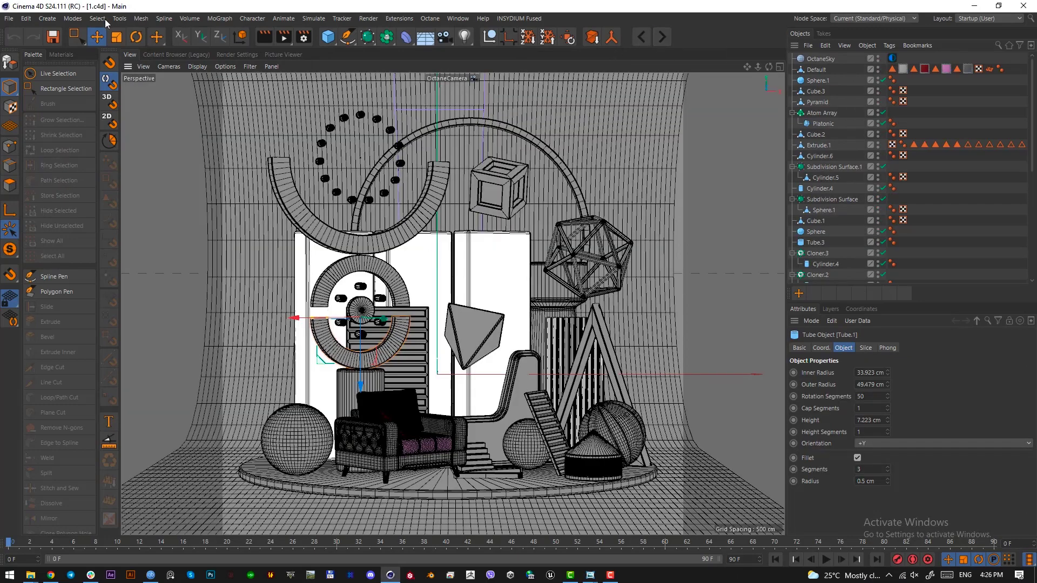
click(98, 36)
click(595, 445)
shift+click(593, 471)
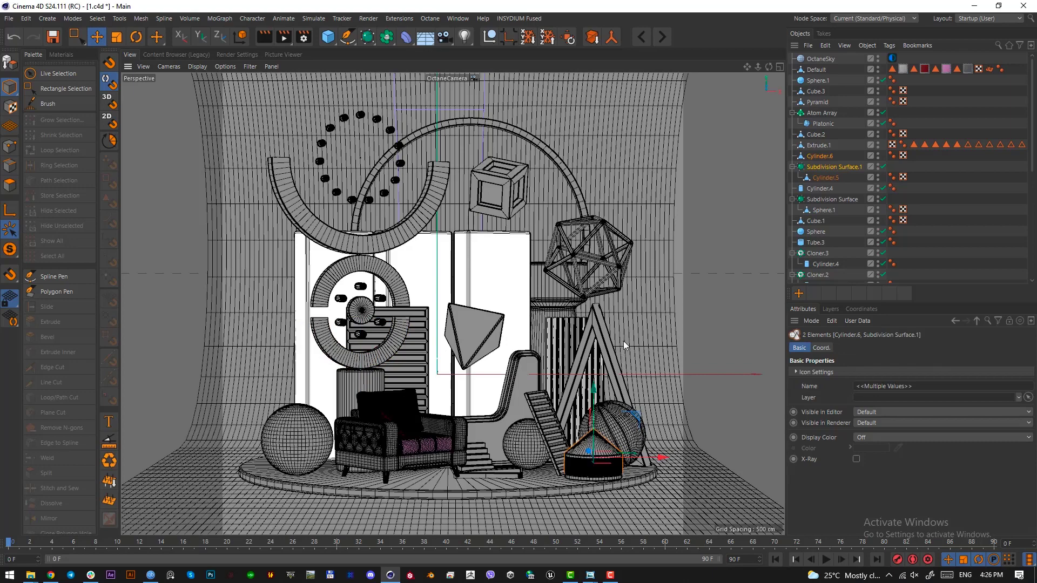
click(659, 41)
click(657, 42)
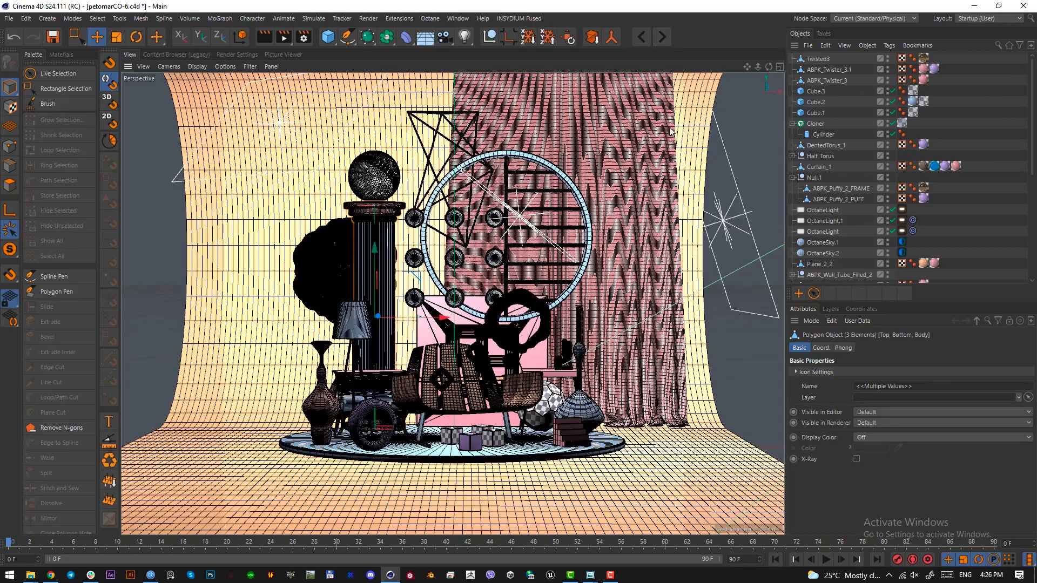
click(662, 42)
click(663, 37)
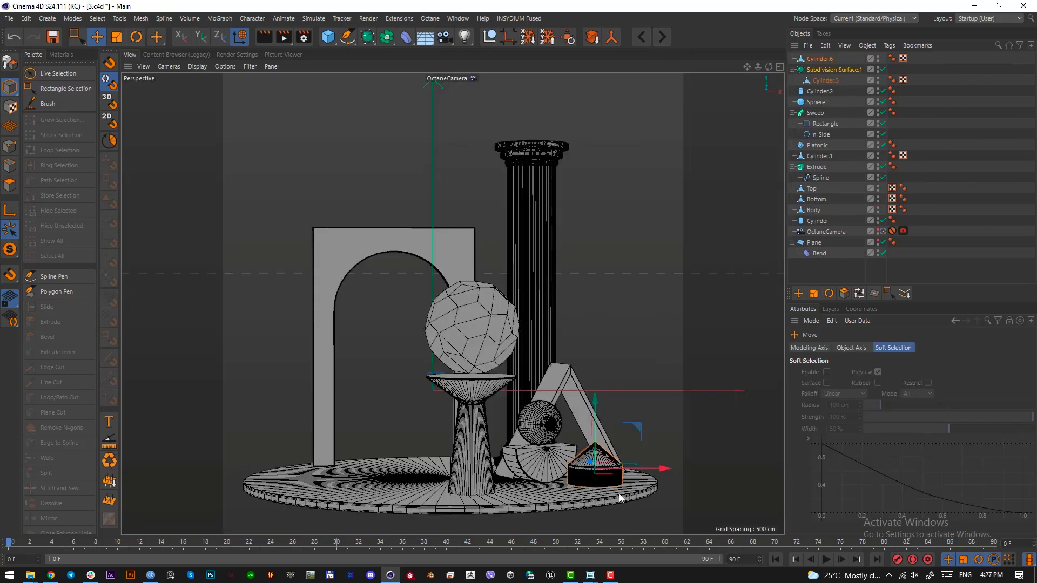
Step: Raise the pasted conical roof and base above the platform, scale them up slightly, and shift them right of the triangle
drag(596, 413, 594, 330)
key(t)
drag(627, 439, 553, 467)
key(e)
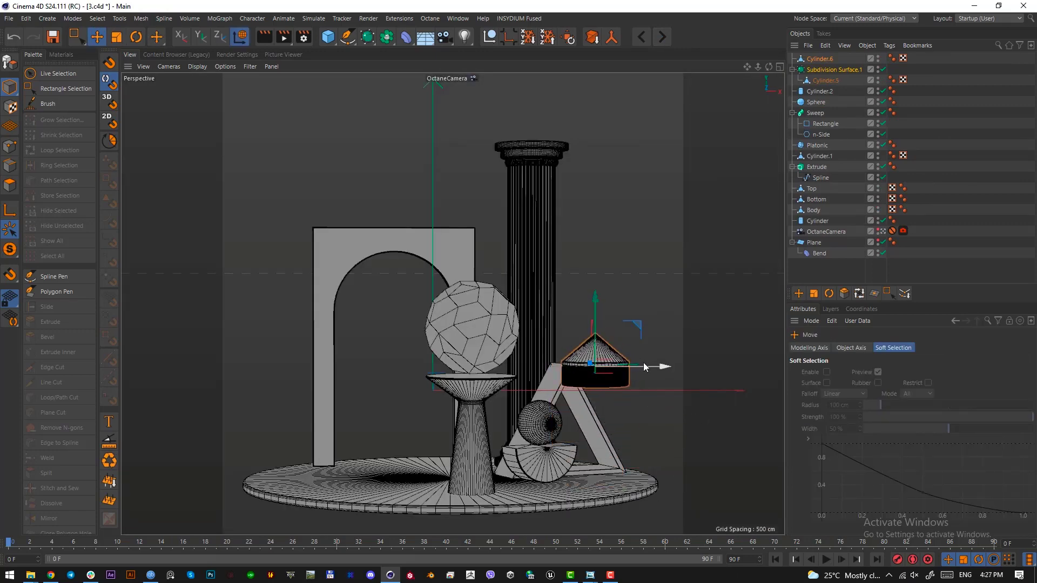
drag(642, 365, 662, 369)
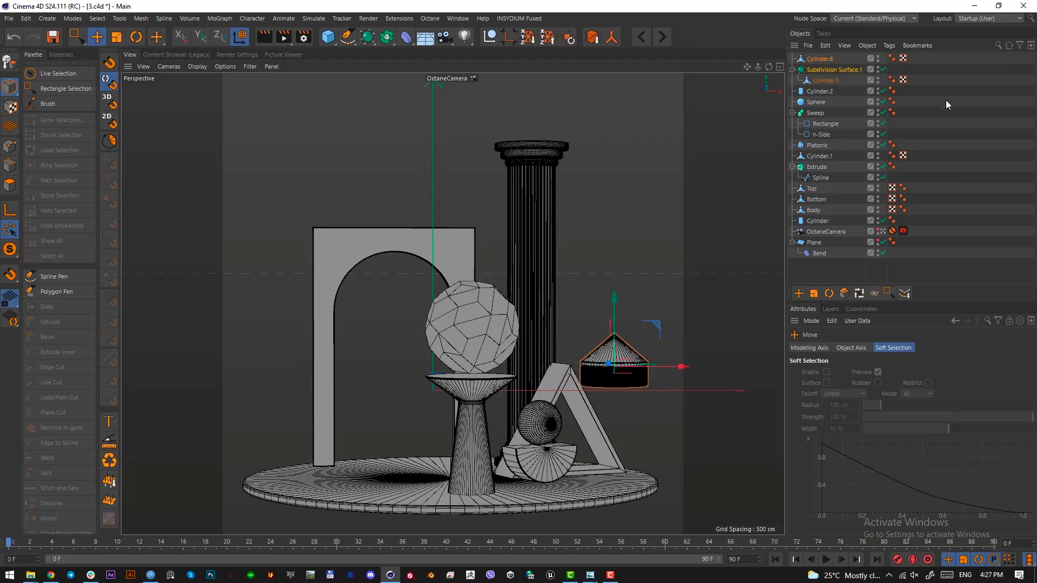
Step: Check the roof's ribbed base by selecting it separately and add a new Cylinder primitive
click(953, 125)
click(626, 381)
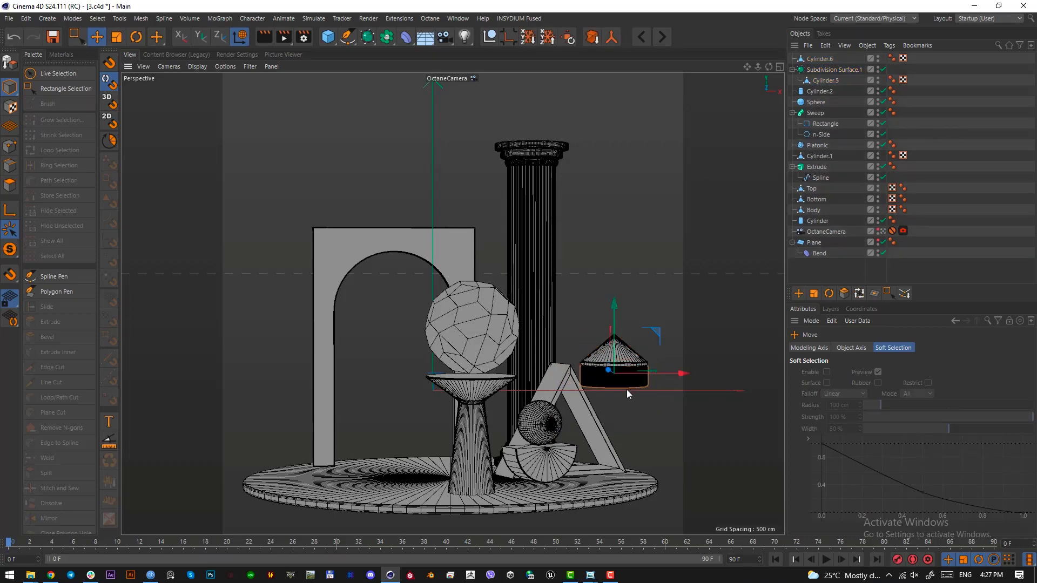
drag(332, 38, 555, 59)
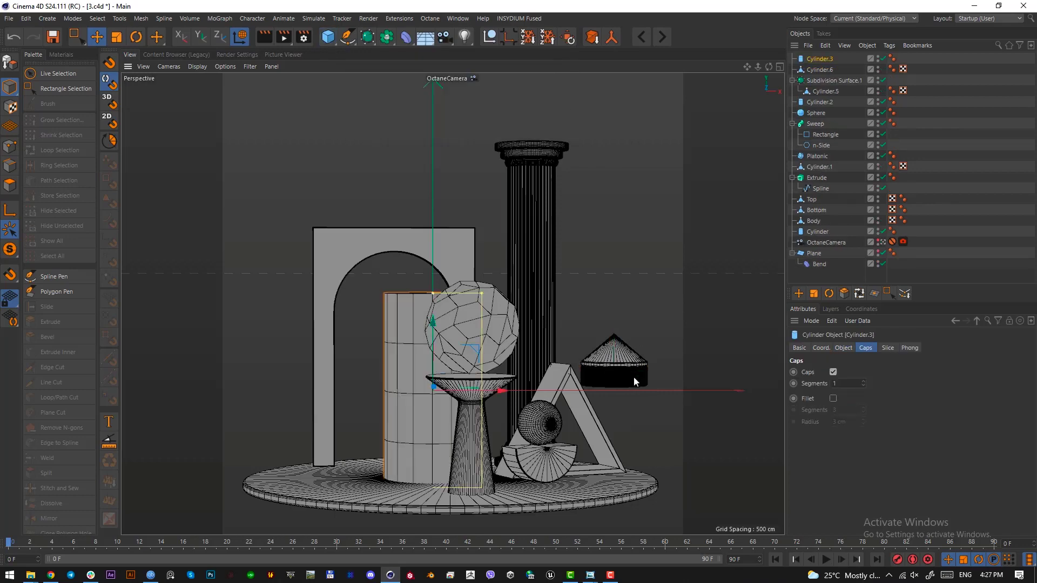
Step: Slim the new cylinder into a column about 3.9 cm in radius, place it under the roof, and shorten it to about 96 cm
key(F2)
drag(300, 216, 491, 316)
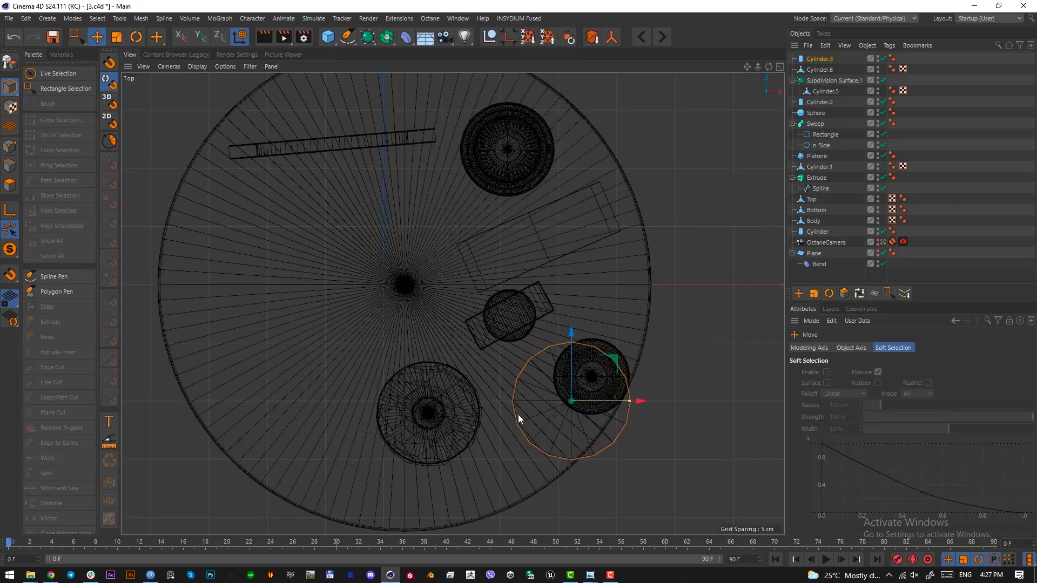
scroll(621, 410, up, 5)
drag(623, 378, 497, 387)
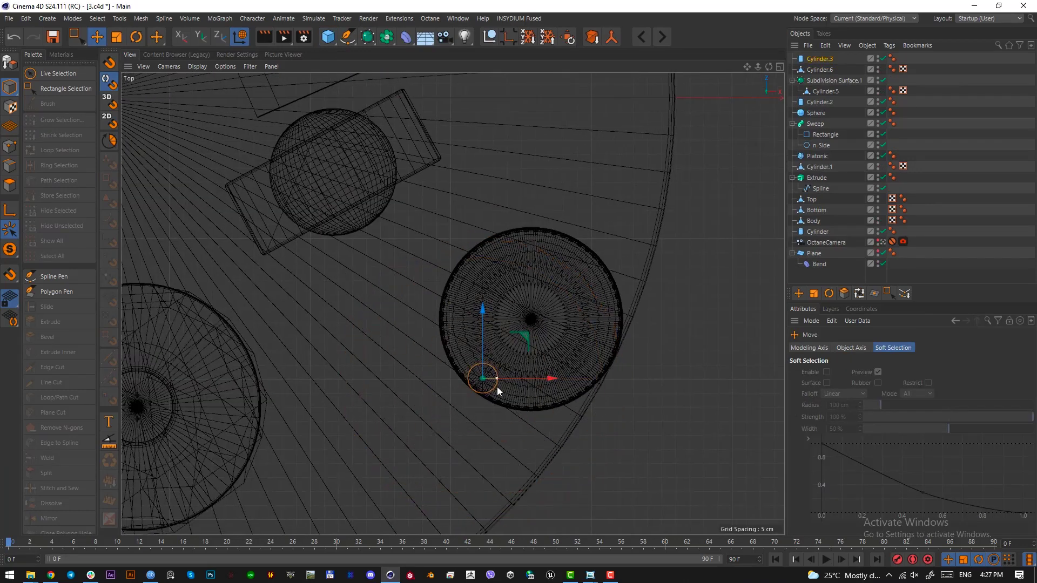
key(F1)
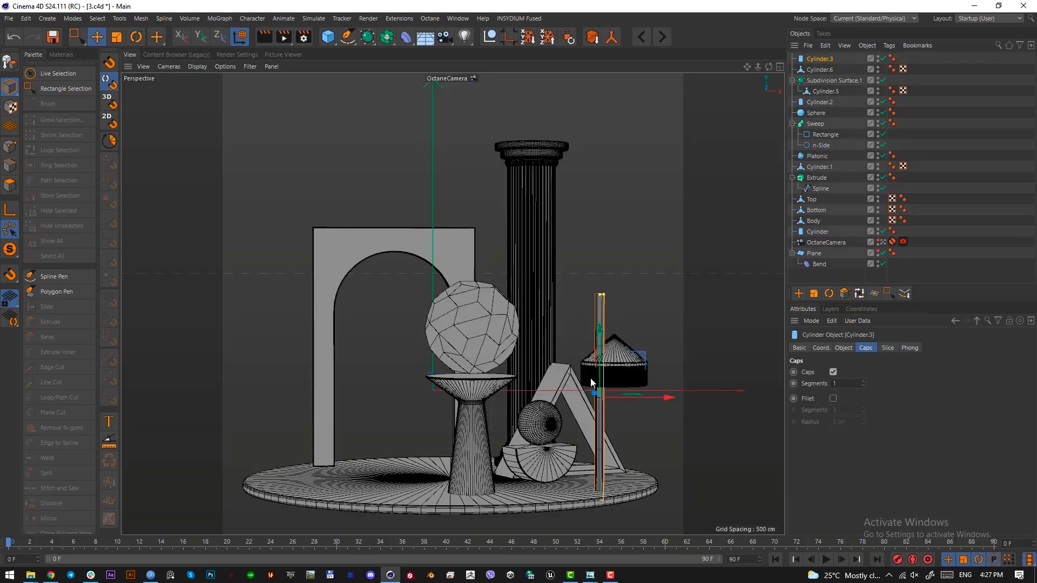
drag(601, 295, 596, 388)
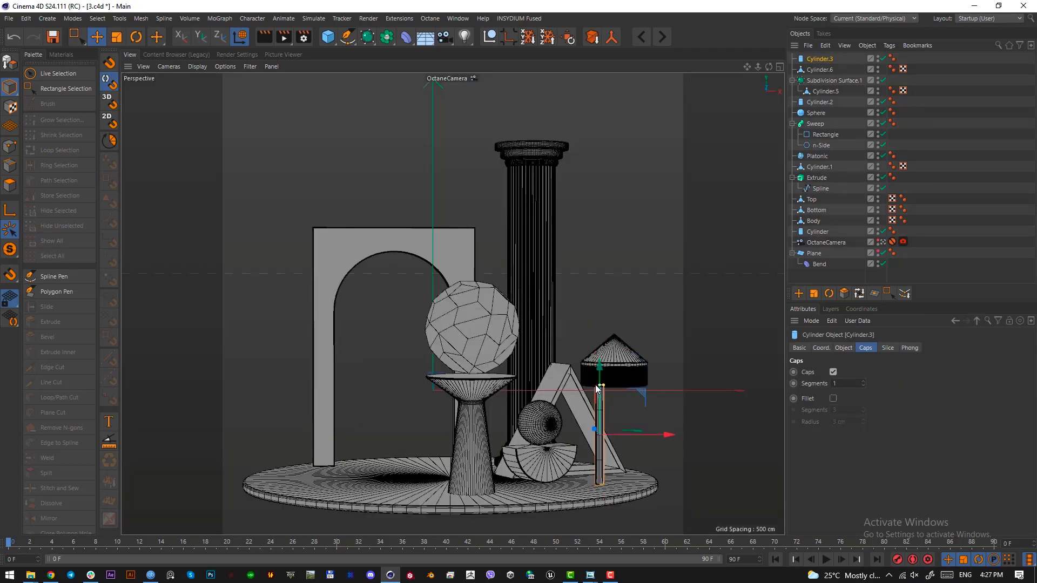
Step: Move the thin column in the top view to the outer edge of the conical roof
click(843, 348)
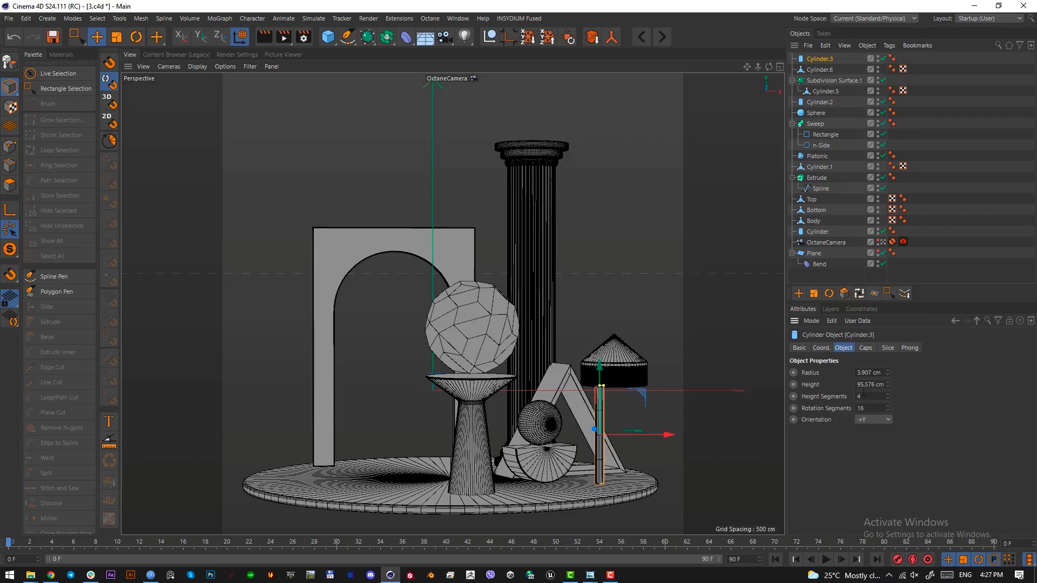
key(F2)
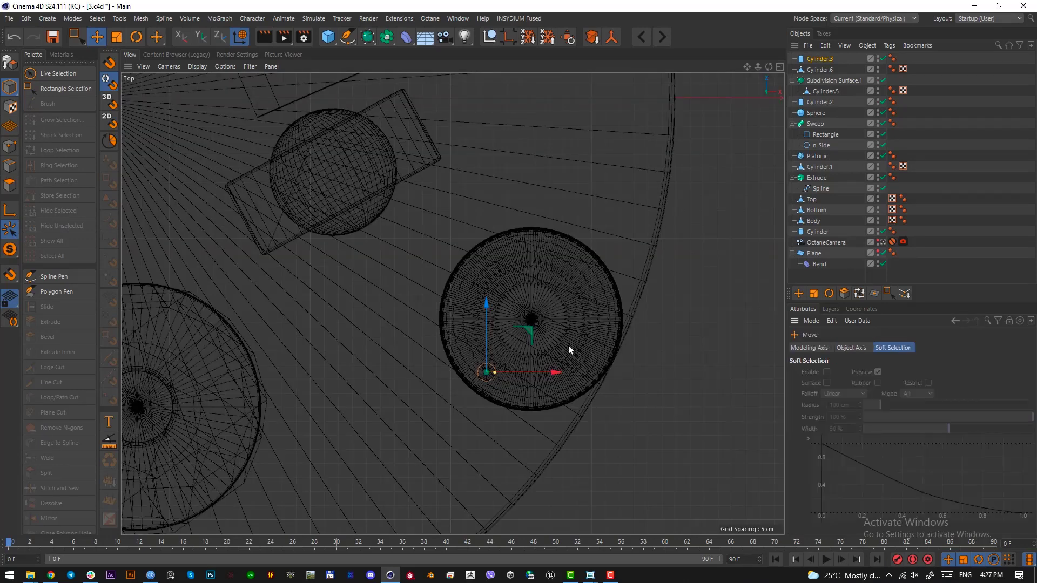
drag(559, 332, 541, 294)
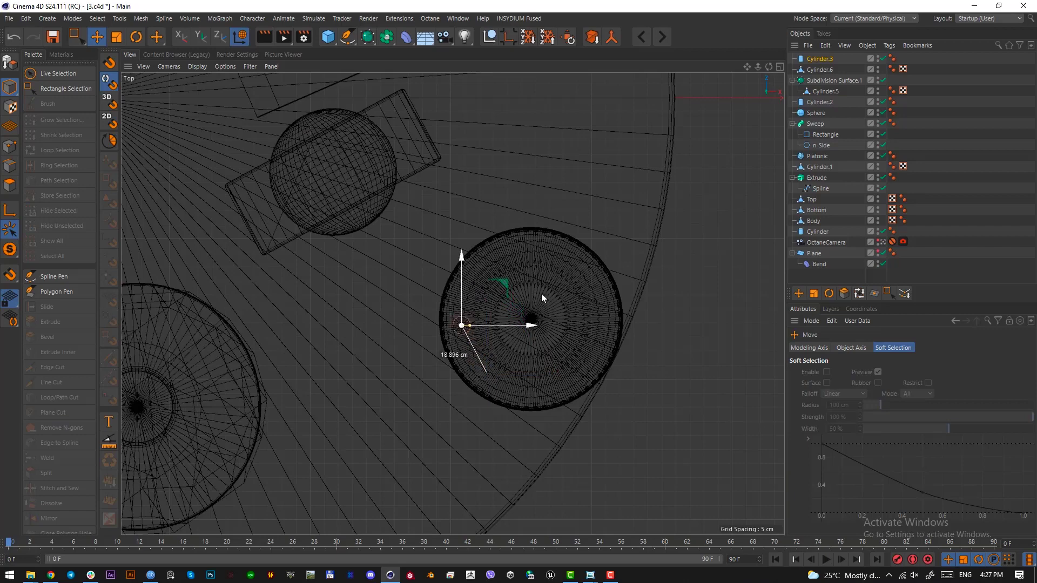
key(F1)
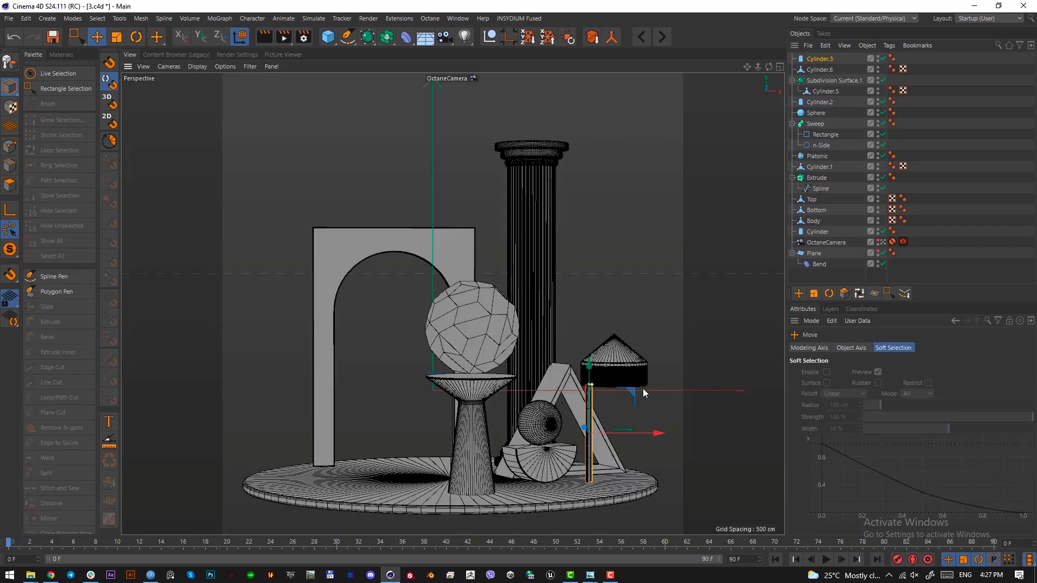
Step: Set the thin column's rotation segments to 40
click(640, 470)
click(589, 427)
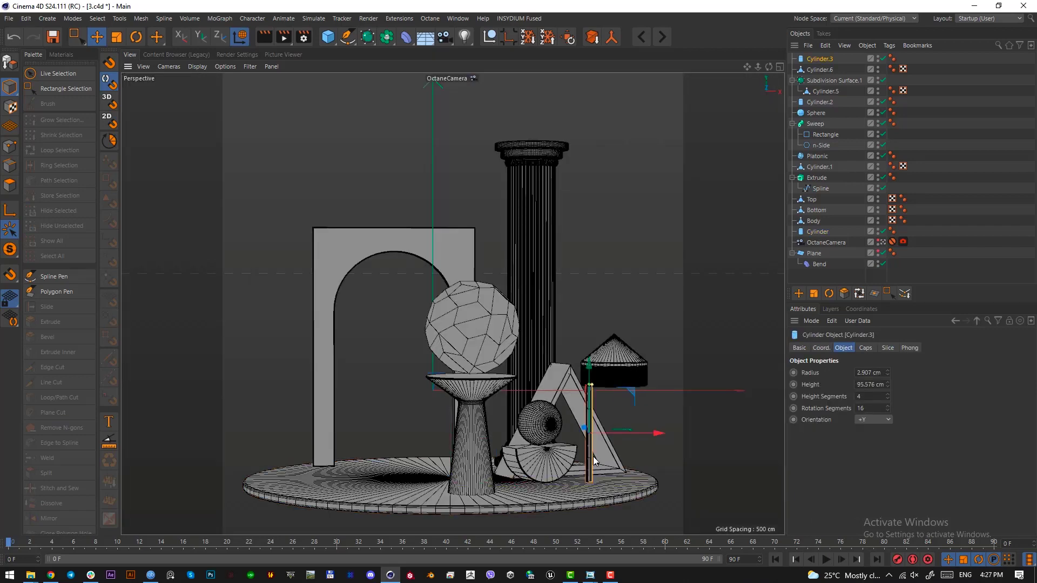
click(883, 406)
text(40)
key(Return)
scroll(865, 373, up, 1)
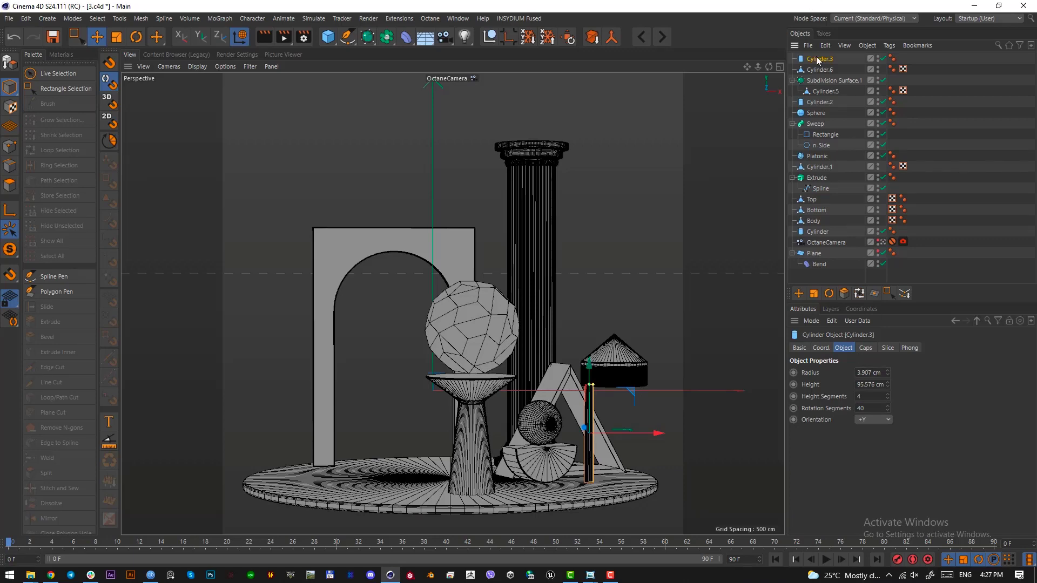
Step: Duplicate the column across the roof's rim, and duplicate that pair to space four columns around the circle
key(F2)
scroll(582, 336, up, 2)
key(e)
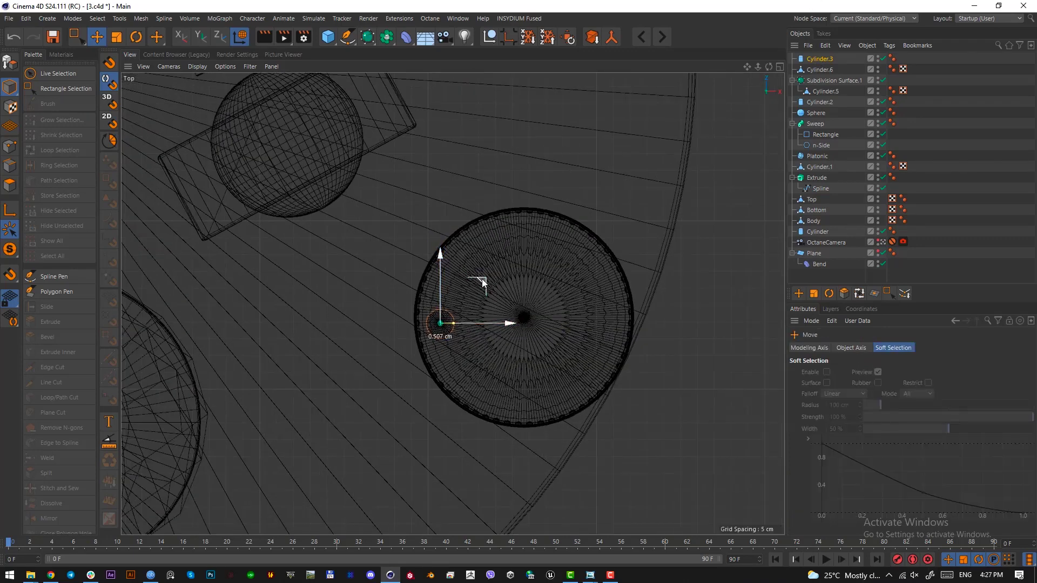
ctrl+drag(484, 281, 587, 193)
click(819, 69)
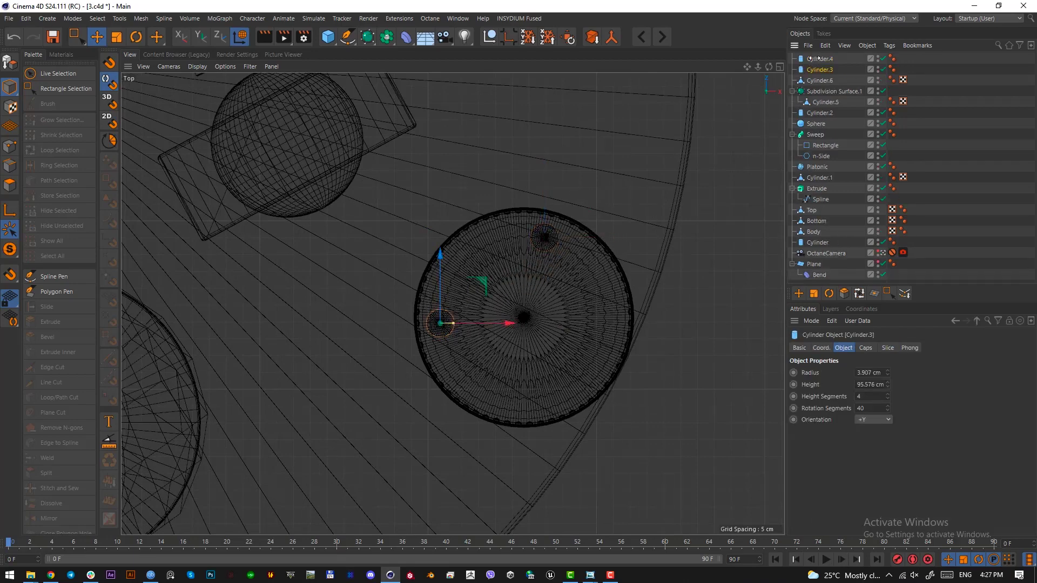
ctrl+click(820, 59)
key(e)
ctrl+drag(538, 241, 601, 312)
key(F1)
click(700, 483)
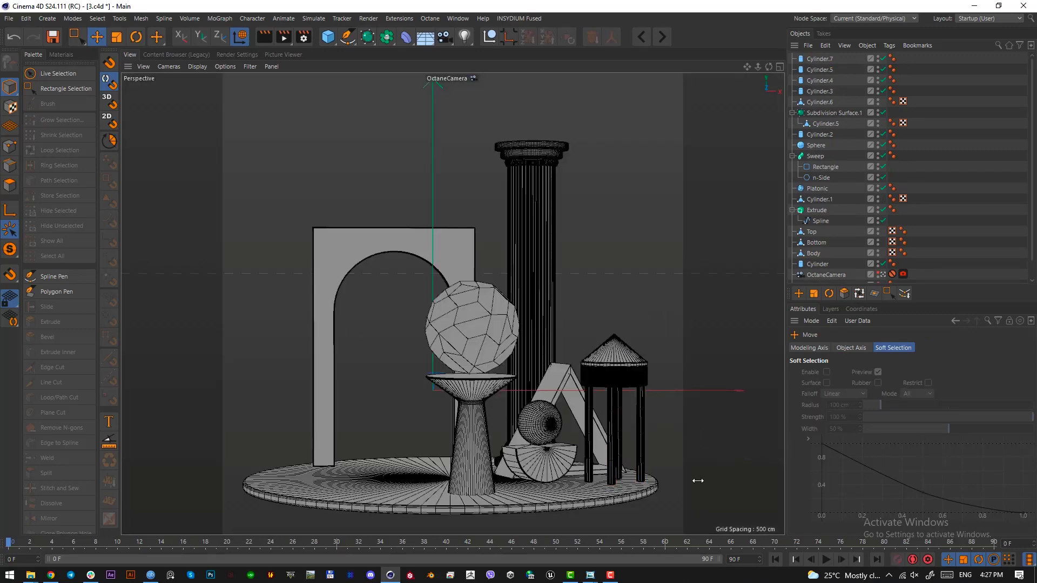
Step: Select all four columns and rotate them together around the vertical axis so they stand apart in the camera view
click(611, 465)
shift+click(640, 471)
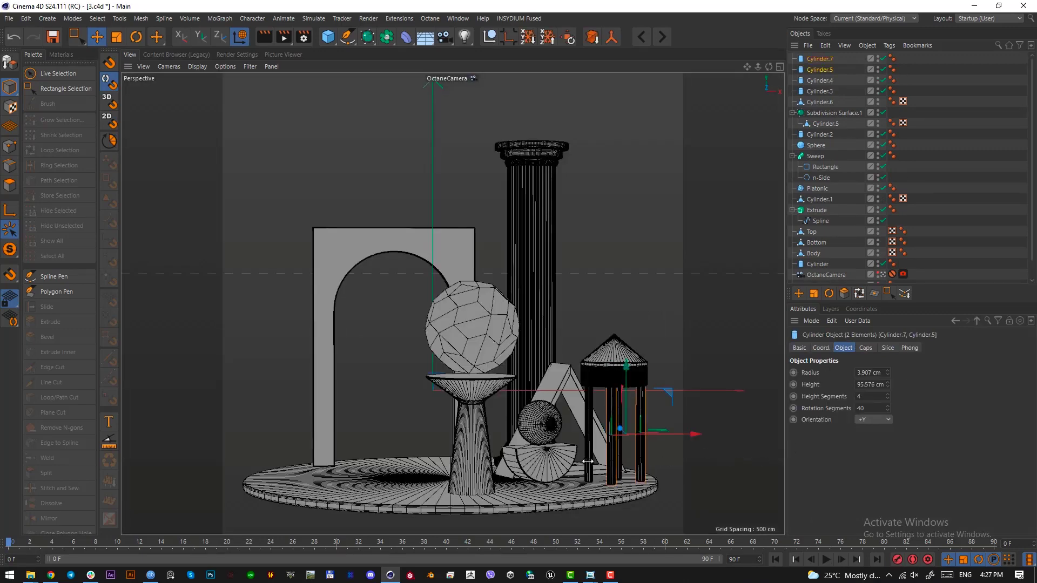
shift+click(590, 463)
key(r)
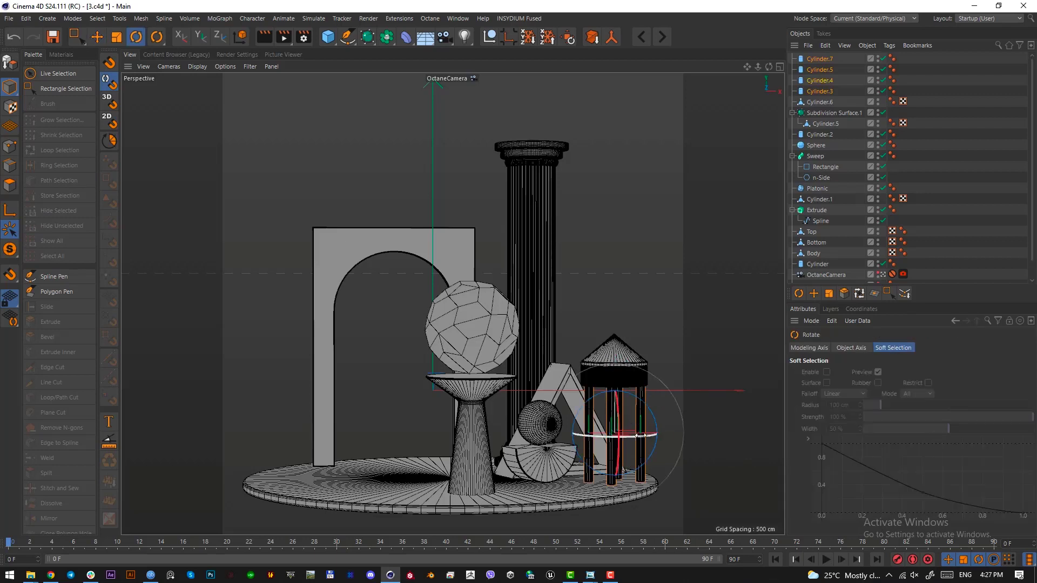
drag(621, 438, 621, 441)
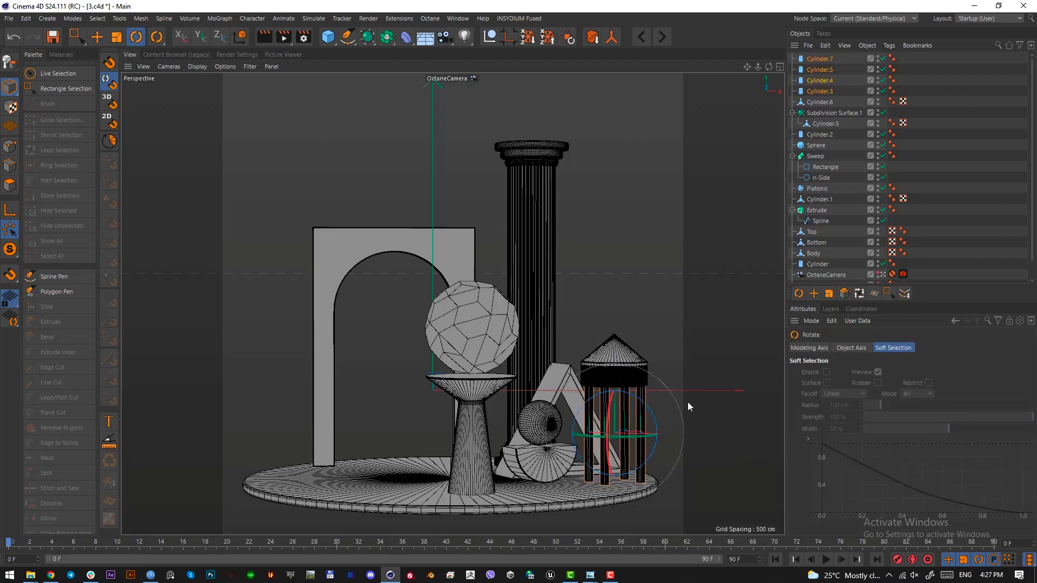
click(683, 440)
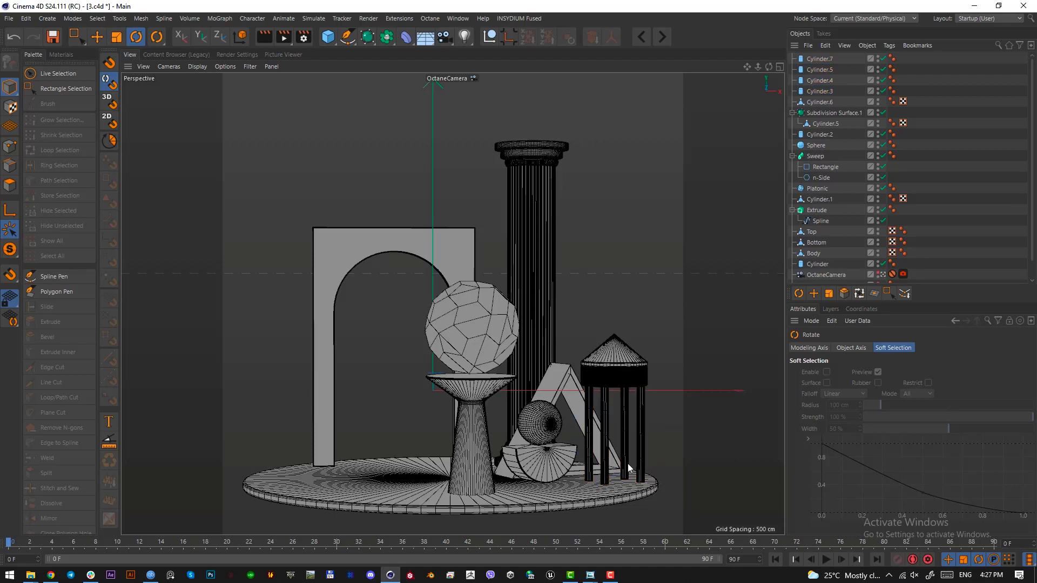
Step: Add a cylinder centred on the roof, lower it beneath the columns, and shape it into a flat disc about 34 cm in radius
click(607, 474)
click(615, 492)
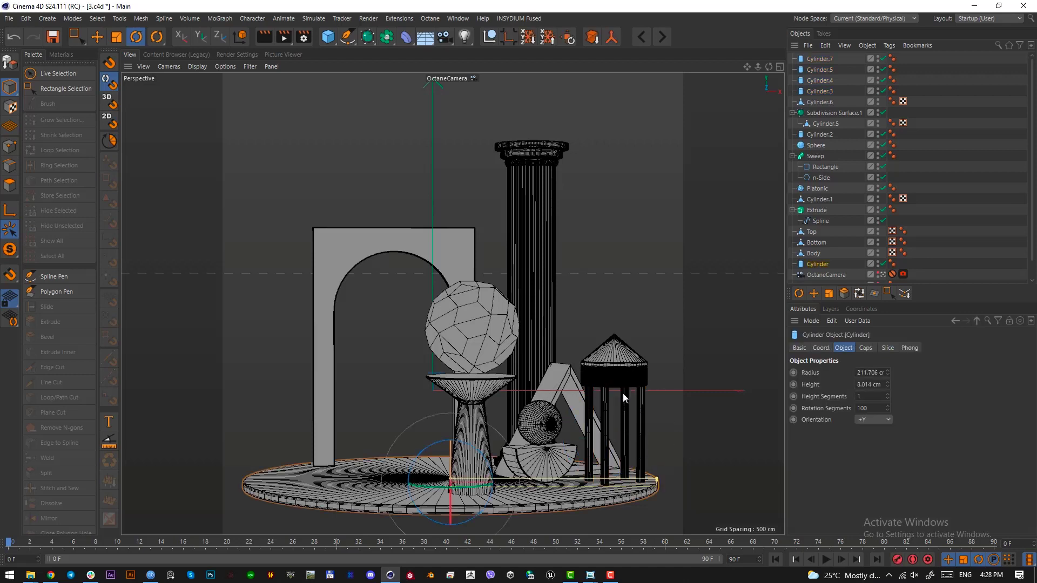
click(614, 348)
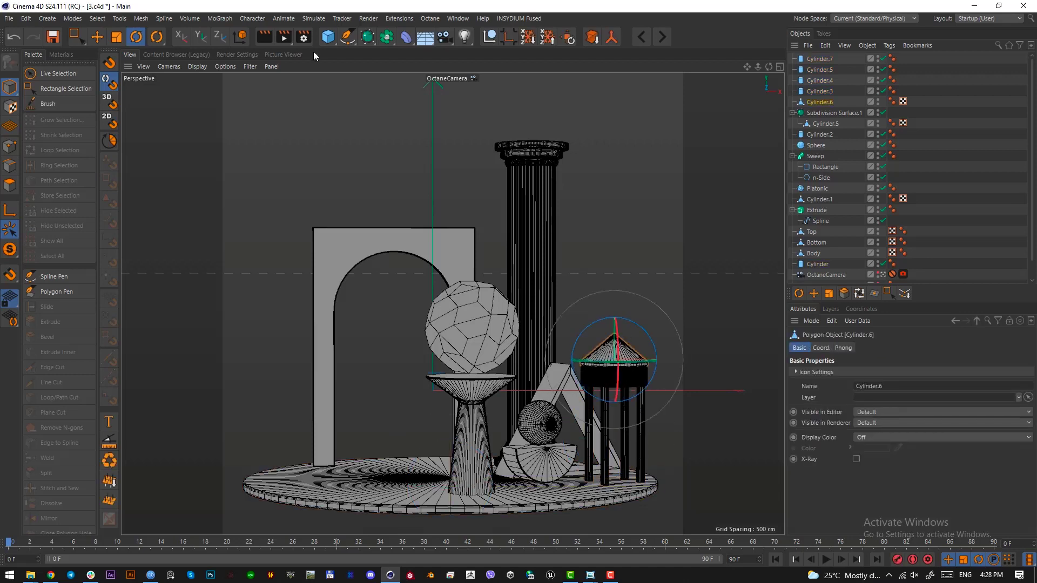
click(329, 37)
click(546, 56)
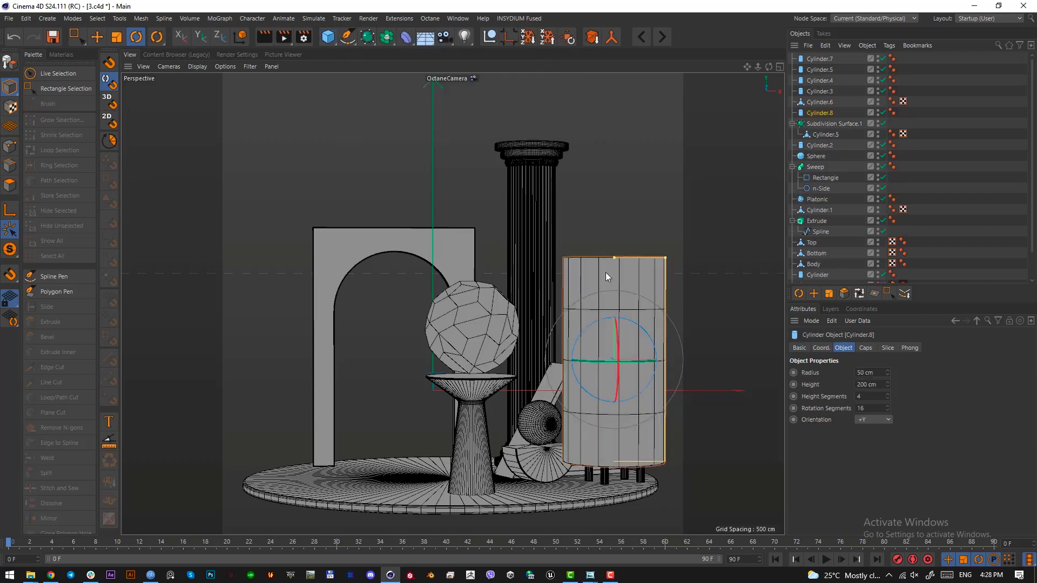
drag(614, 257, 620, 363)
key(e)
drag(616, 314, 611, 434)
drag(665, 475, 648, 476)
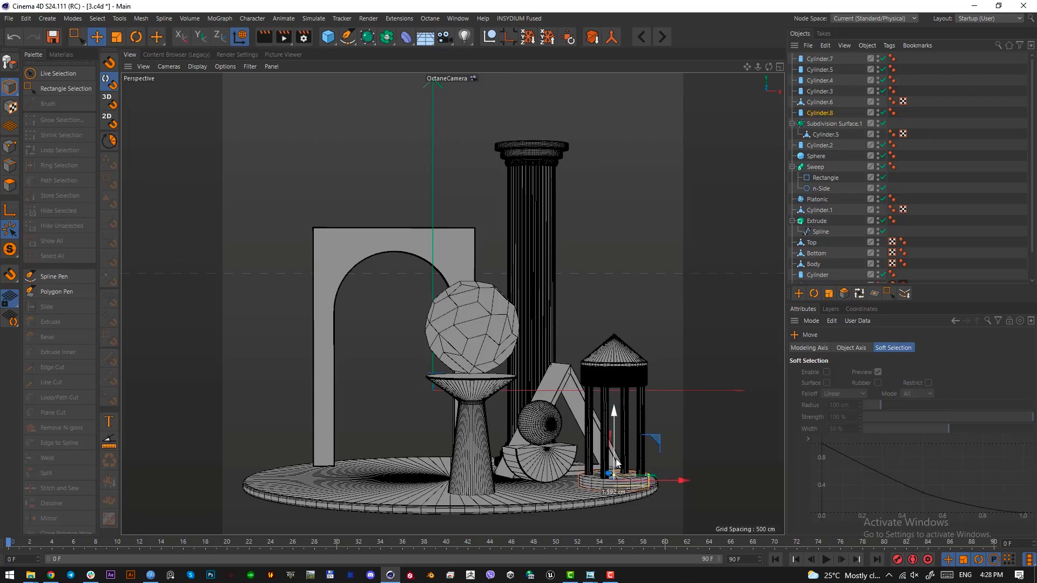
Step: Adjust the disc's height position in the side view so the pavilion base rests on the round platform
key(F3)
scroll(429, 453, down, 2)
alt+middle_drag(234, 448, 411, 445)
scroll(412, 445, up, 6)
drag(412, 445, 434, 503)
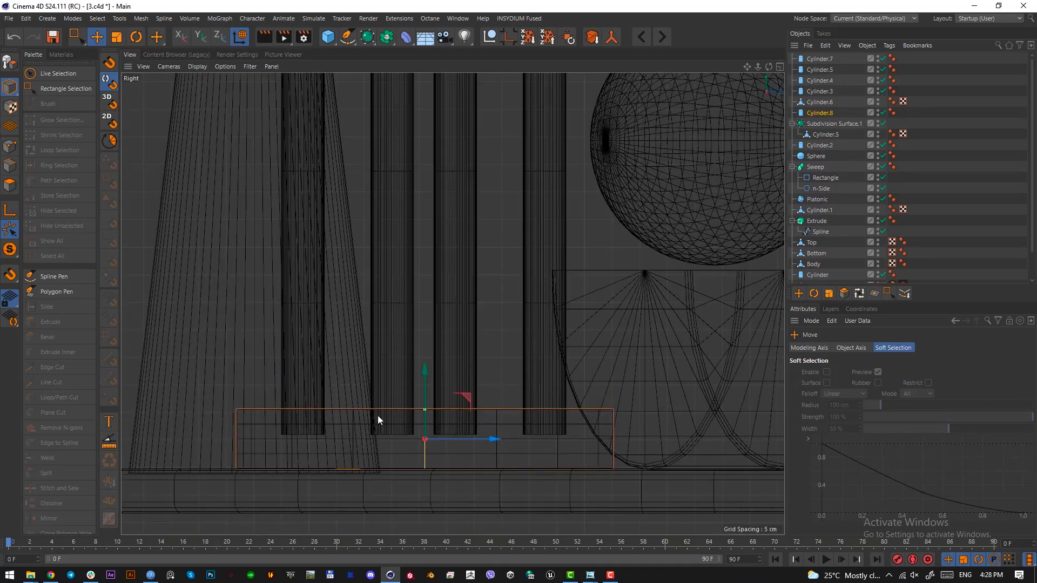
Step: Set the pavilion base's rotation segments to 50 and round its edges with a 1 cm fillet
click(828, 115)
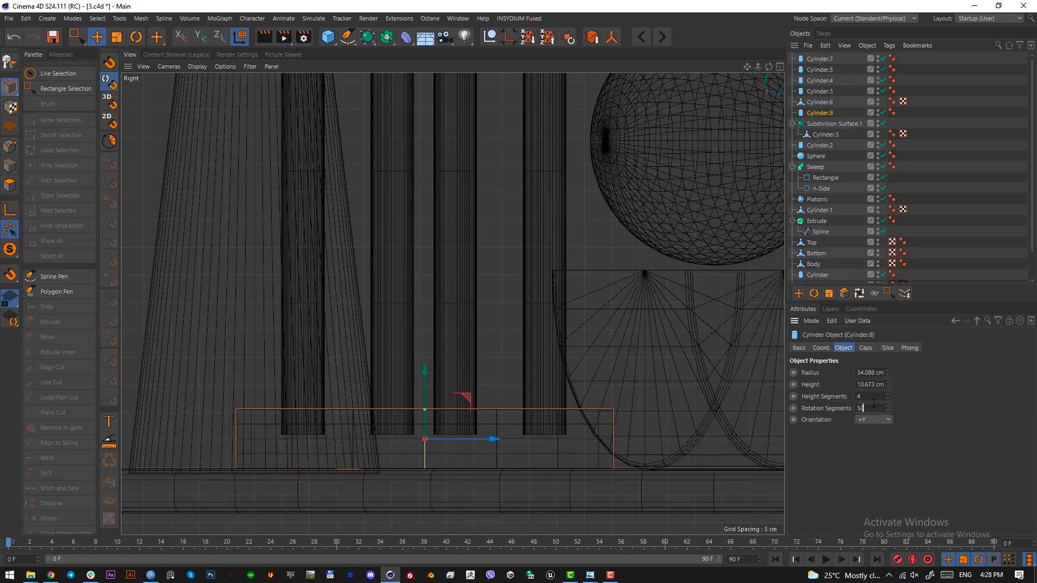
key(Return)
click(865, 348)
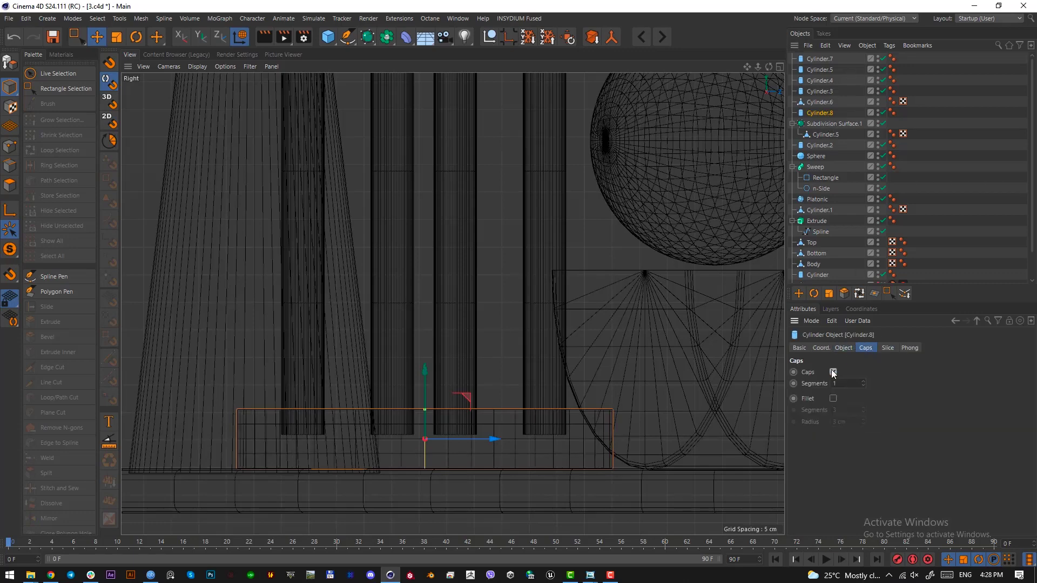
click(833, 398)
click(847, 422)
text(1)
key(Return)
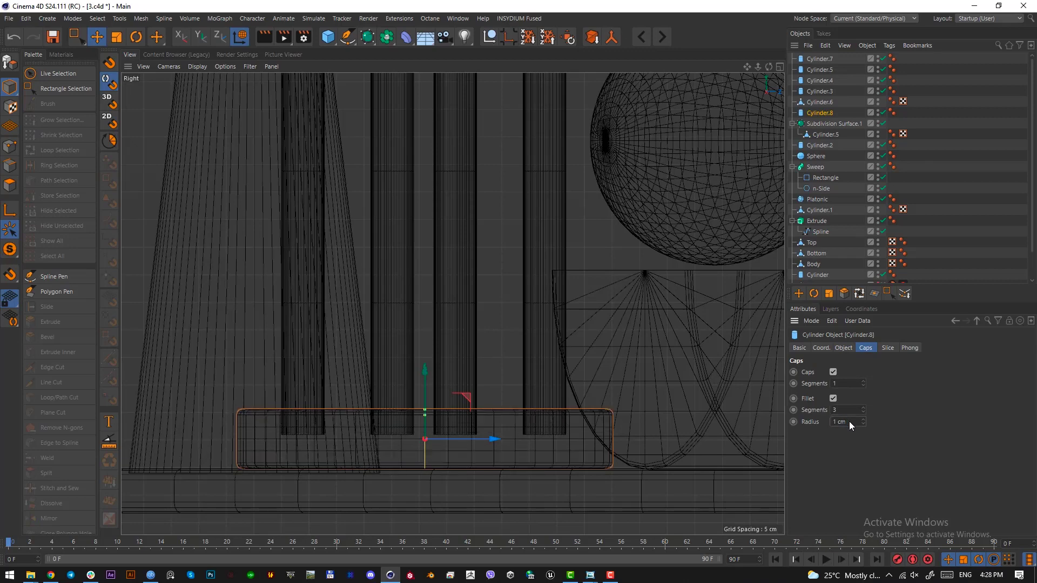
Step: Add a sphere inside the pavilion, scale it to a radius of about 13 cm, and raise it between the columns
key(F1)
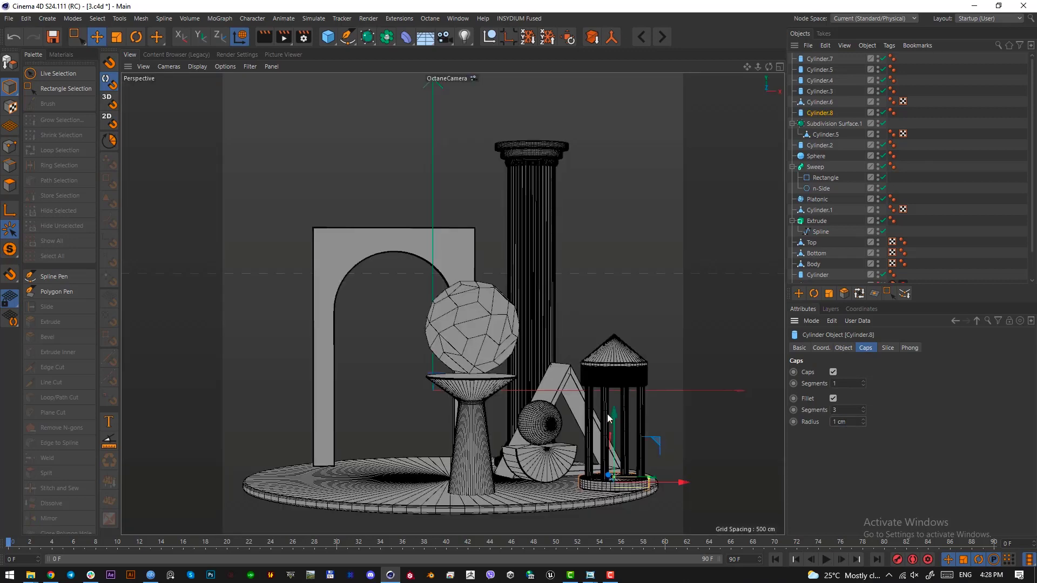
drag(331, 40, 553, 71)
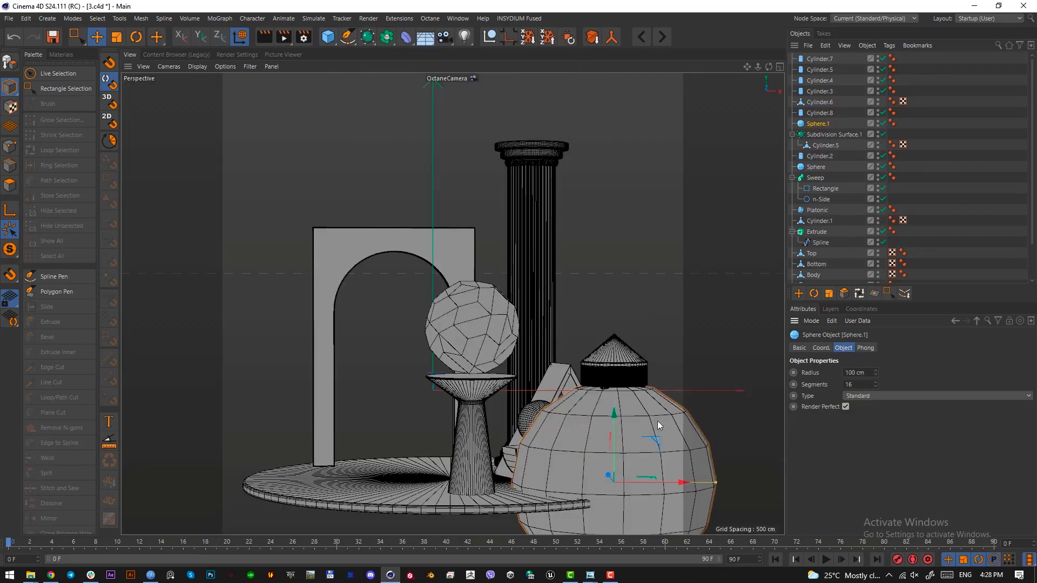
key(t)
drag(669, 396, 380, 508)
key(e)
drag(616, 449, 612, 394)
Step: Set the small pavilion sphere's segments to 30 and deselect it
click(818, 124)
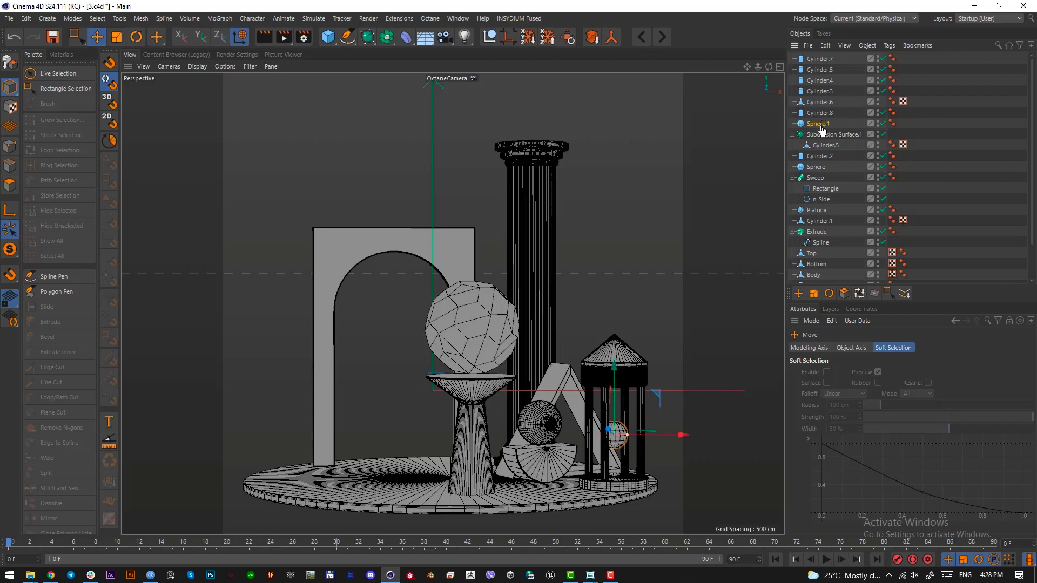
text(30)
key(Return)
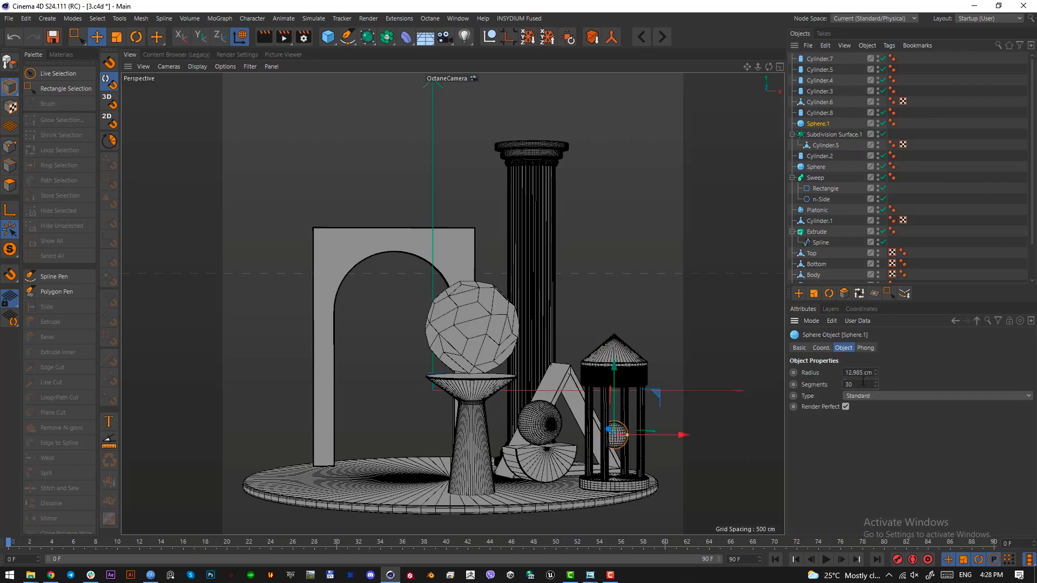
click(630, 232)
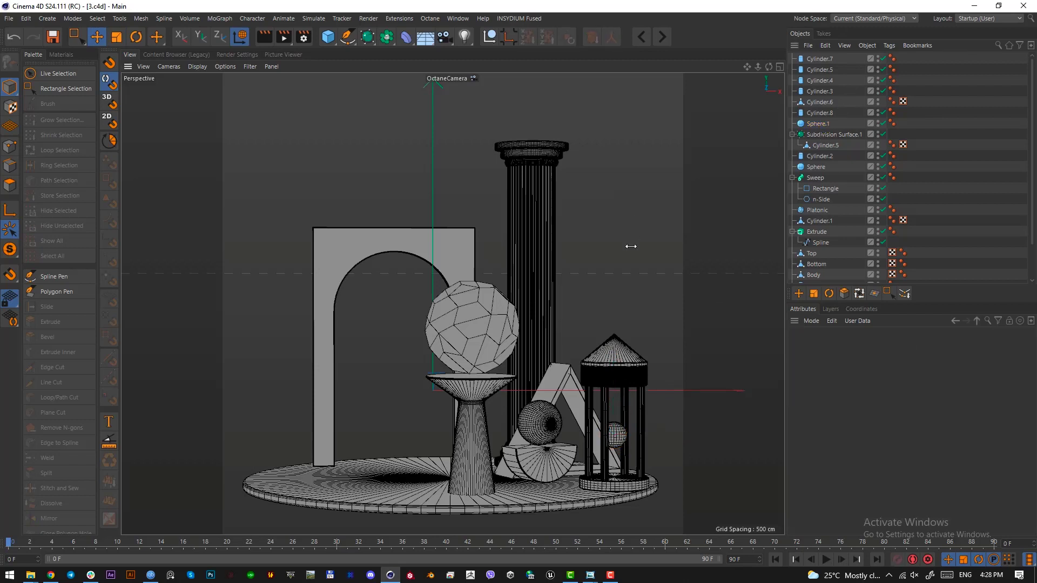
click(521, 491)
click(605, 251)
Step: Look through the open scenes 1.c4d, 2.c4d and petomarCO-5.c4d for reusable objects, and return to 3.c4d
click(660, 41)
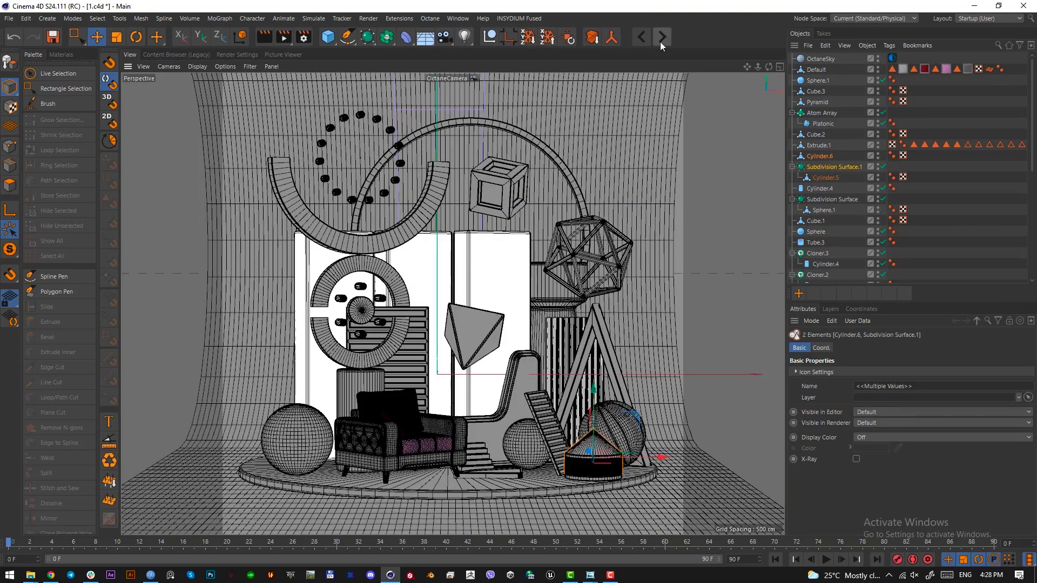
click(661, 39)
click(614, 455)
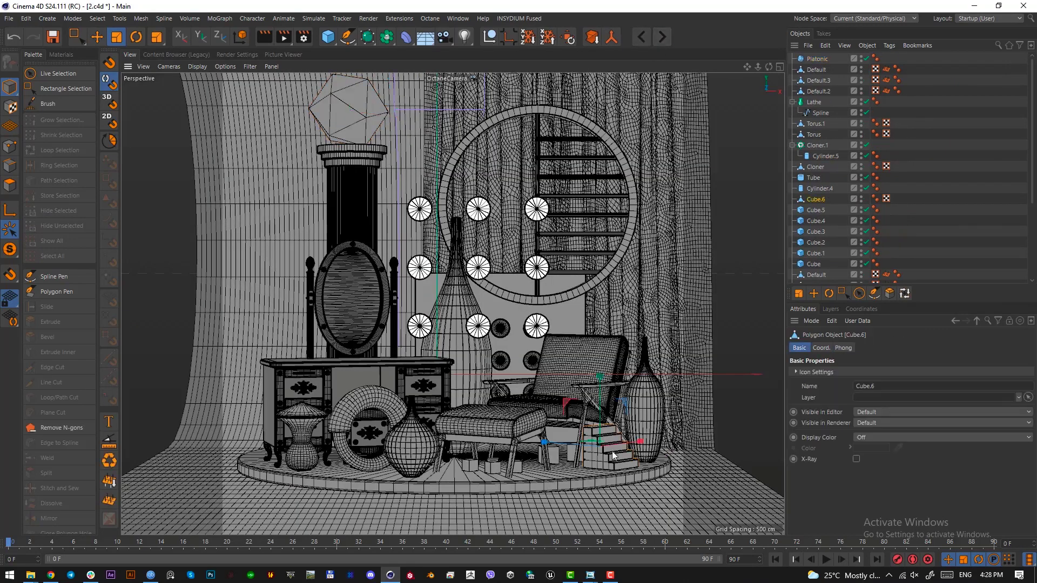
click(660, 38)
click(660, 38)
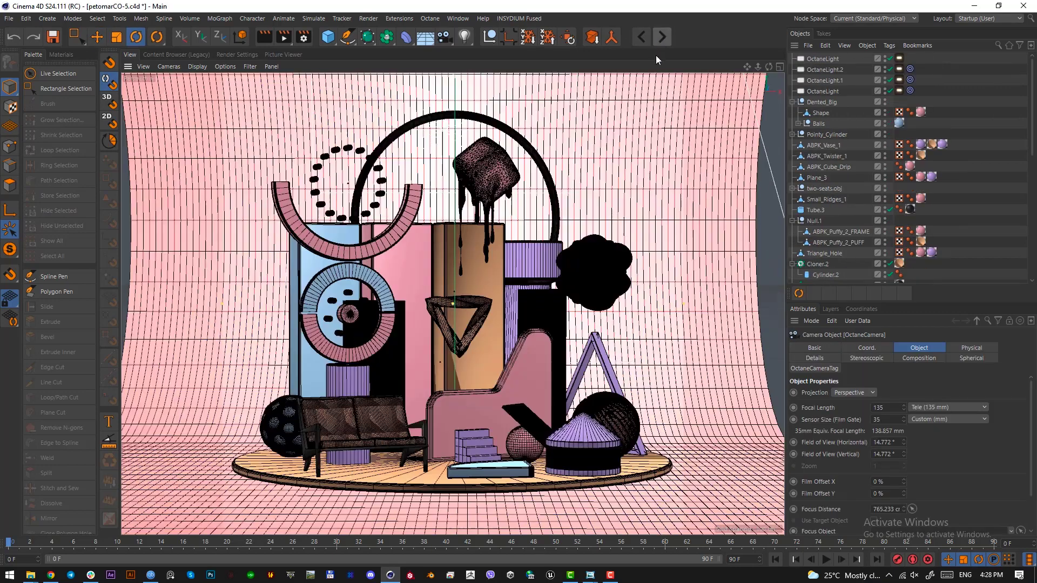
click(666, 37)
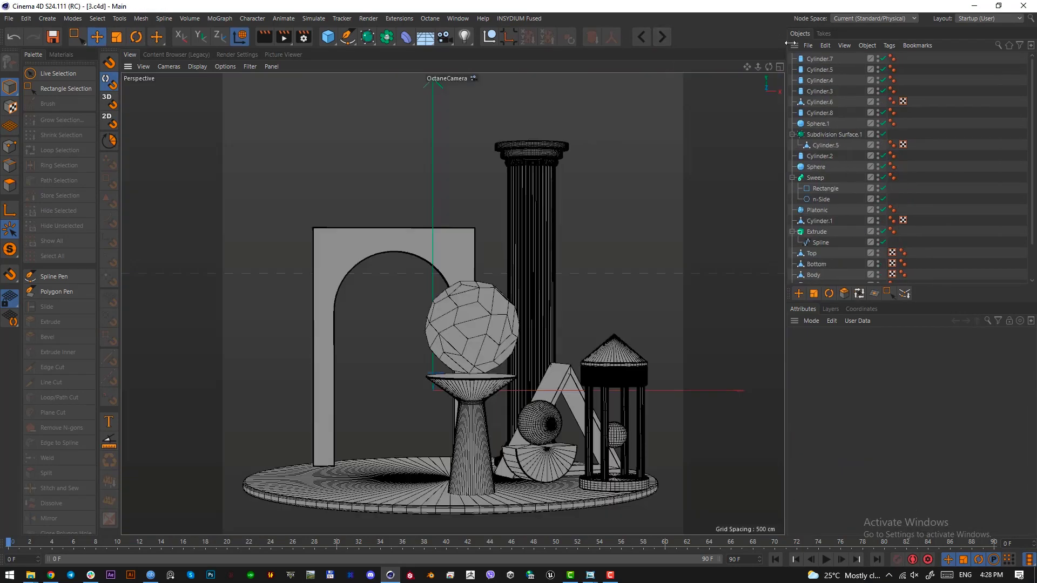
click(811, 45)
click(824, 58)
key(ctrl+z)
click(809, 46)
click(821, 62)
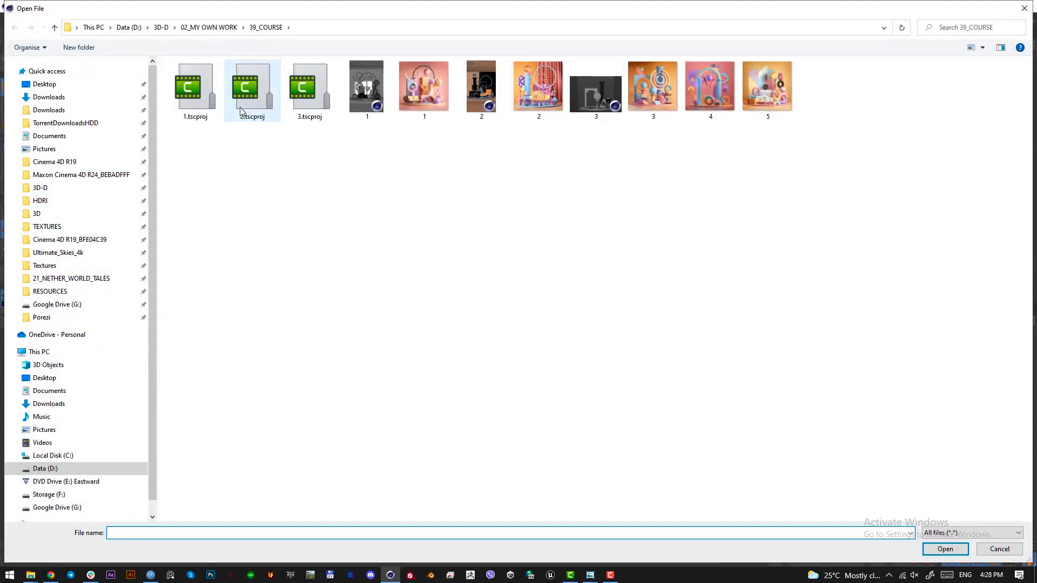
click(982, 550)
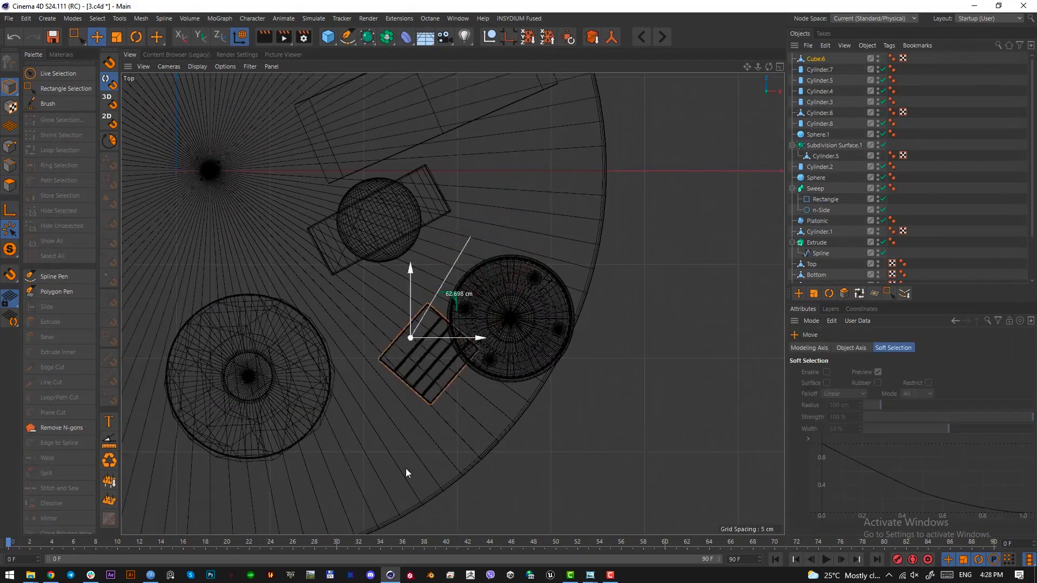
Step: Position the staircase in front of the pavilion in the top view and select all points along its far side
key(F2)
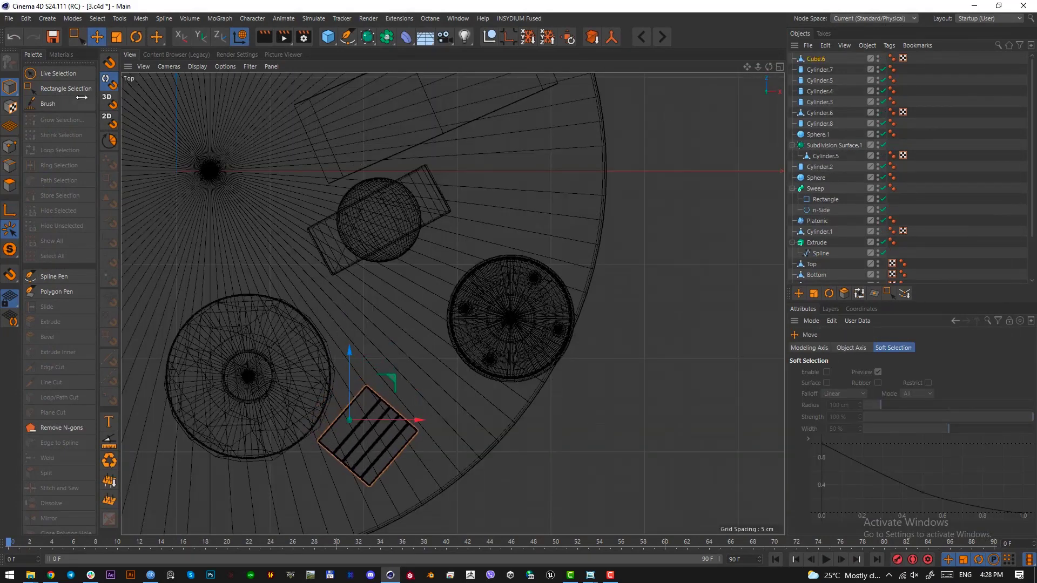
click(9, 148)
alt+middle_drag(351, 416, 485, 337)
scroll(484, 338, up, 2)
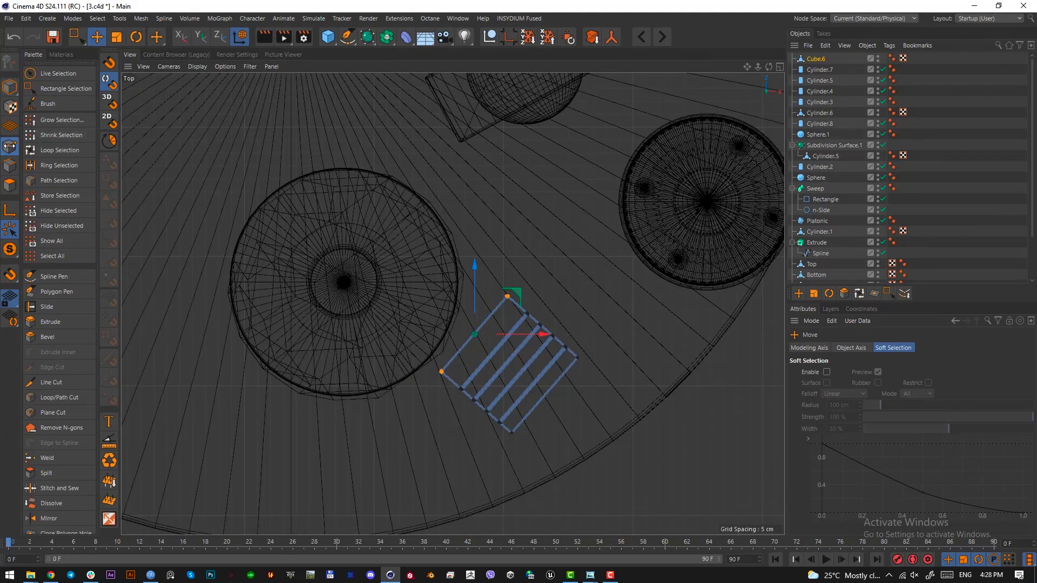
click(66, 88)
drag(495, 273, 555, 312)
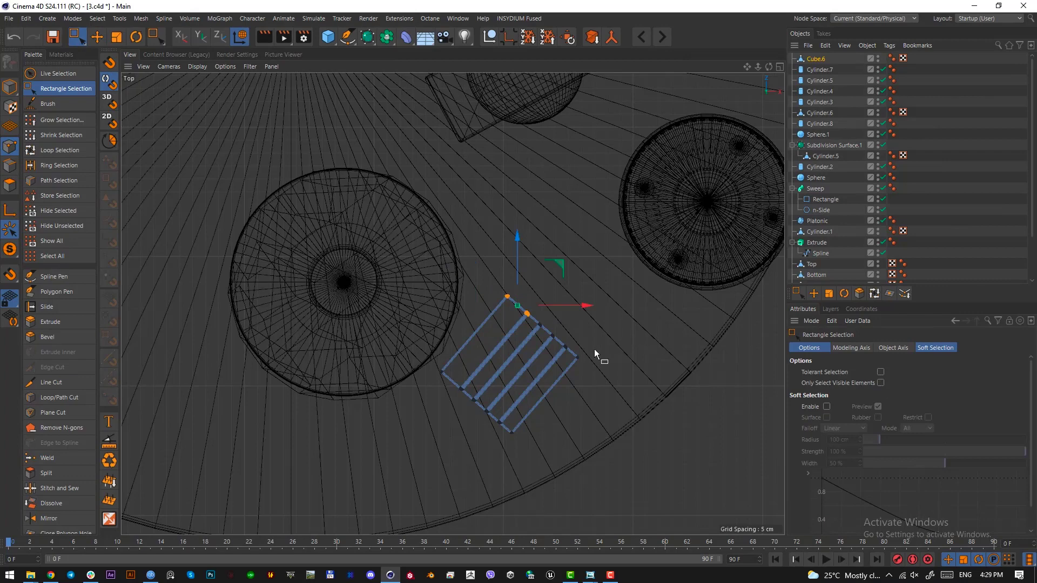
drag(491, 289, 594, 365)
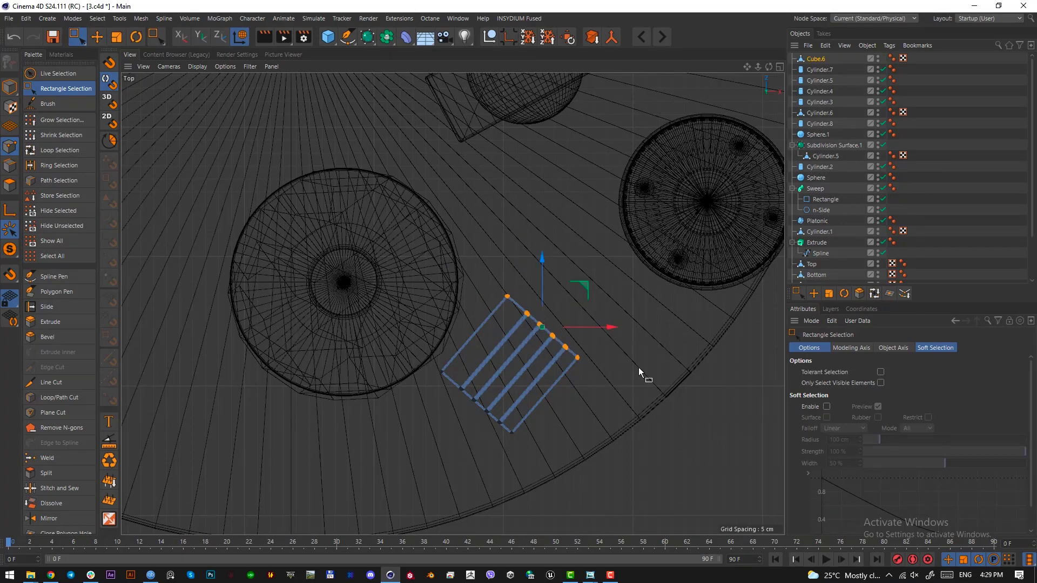
key(e)
Step: Set the Move tool's orientation to Object and pull the selected points outward along the steps to widen the staircase
click(824, 349)
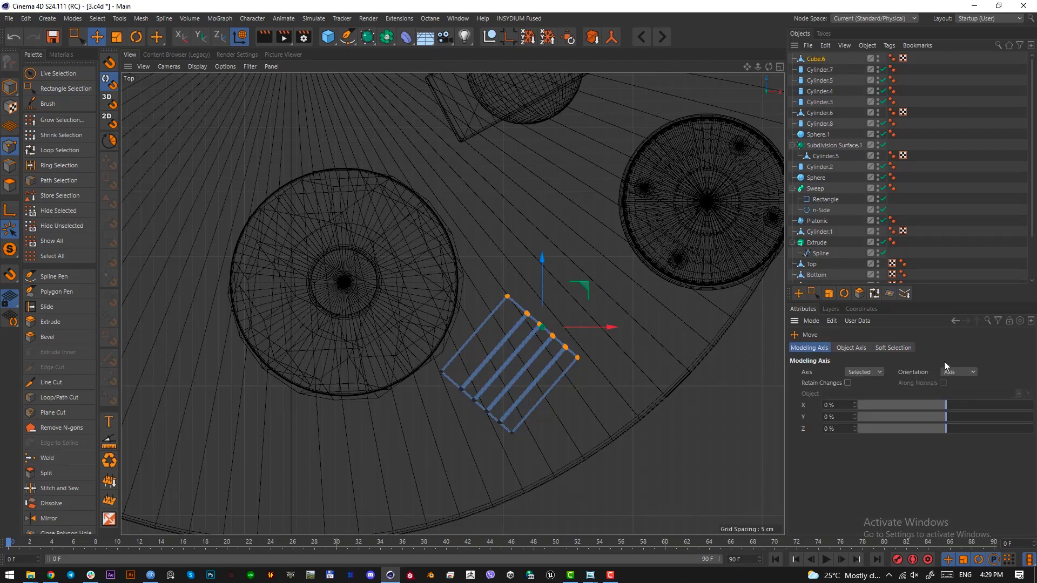
click(960, 371)
scroll(961, 371, down, 1)
scroll(961, 371, up, 1)
scroll(960, 371, down, 3)
scroll(960, 371, up, 3)
drag(573, 295, 597, 264)
key(F1)
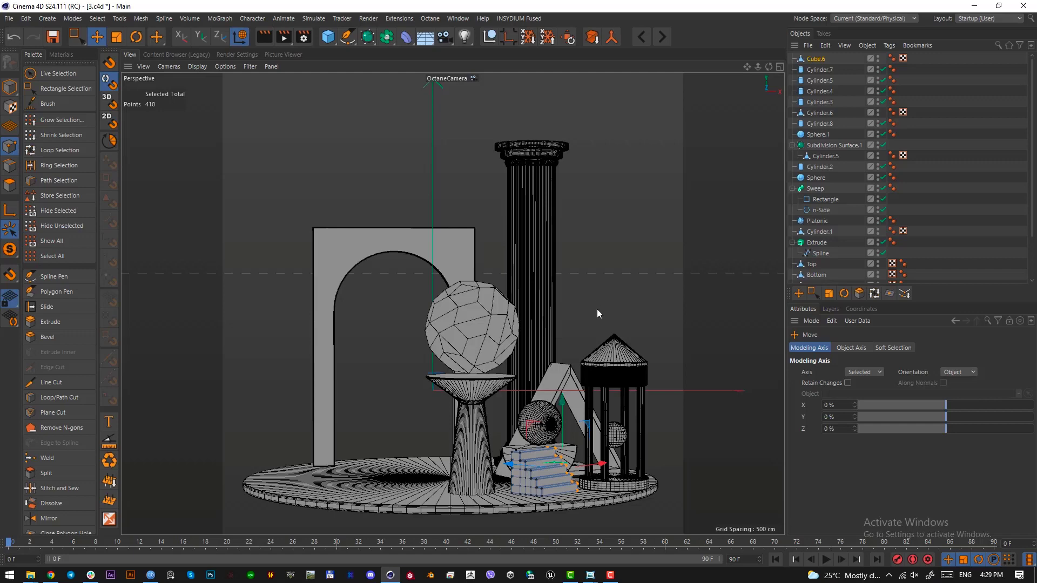
drag(599, 464, 614, 461)
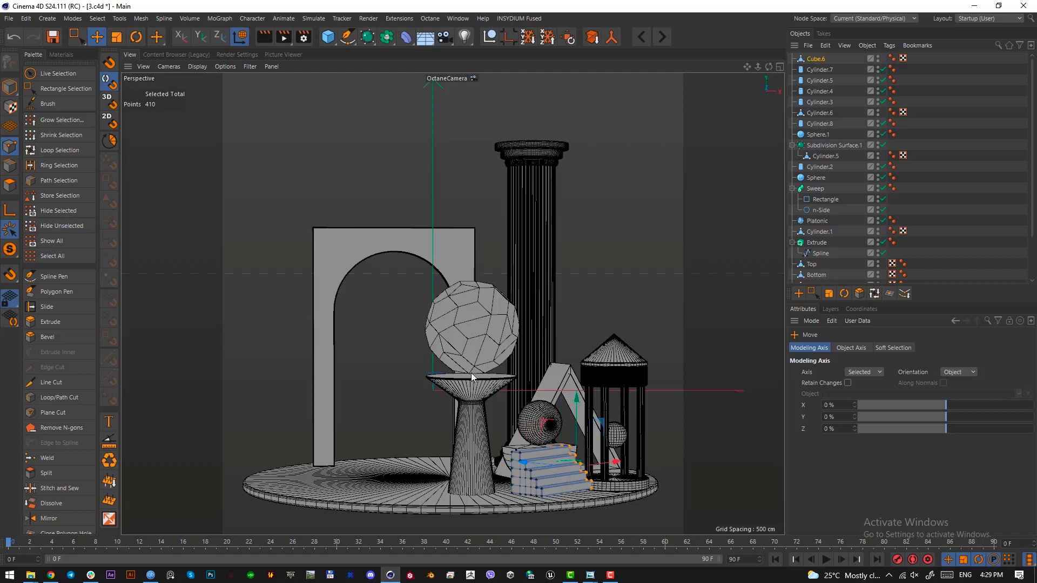
Step: Return to whole-object editing and move the widened staircase to the front of the pedestal
click(16, 87)
key(F2)
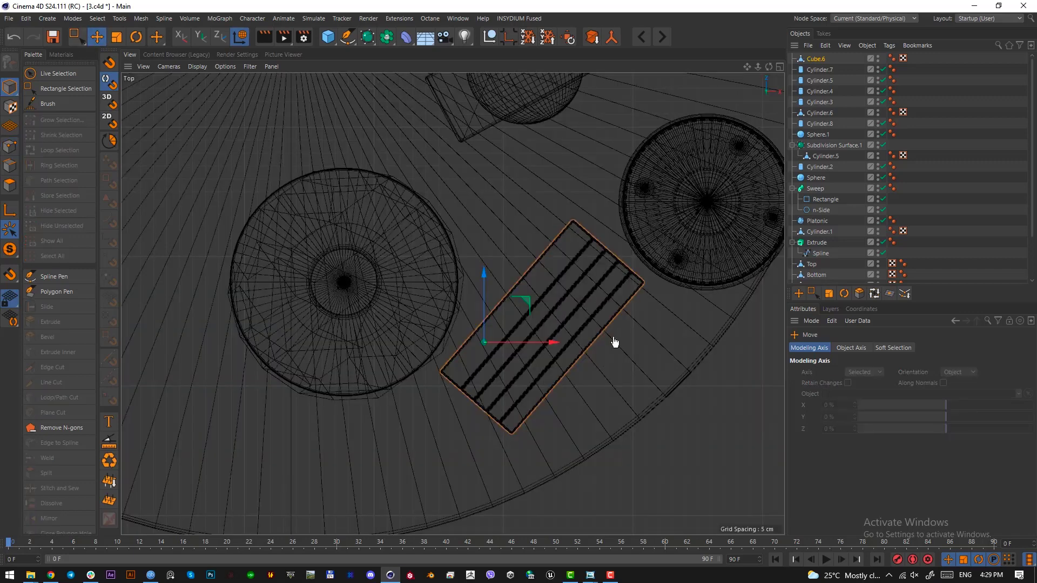
key(F1)
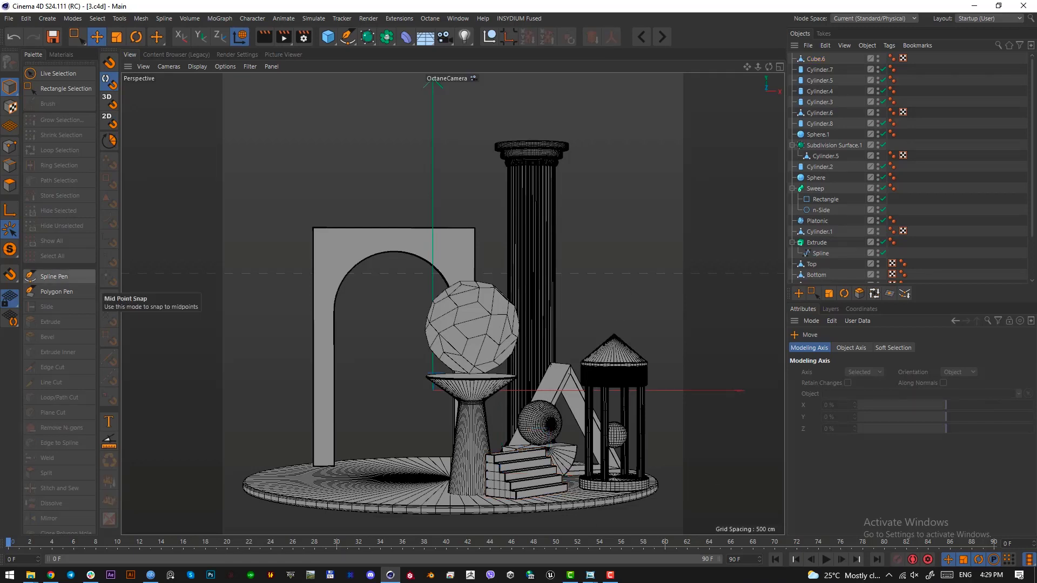
Step: Switch to the reference image and examine the stacked cylinders, plate, sphere and cone in front of the arch, then return to Cinema 4D
key(alt+Tab)
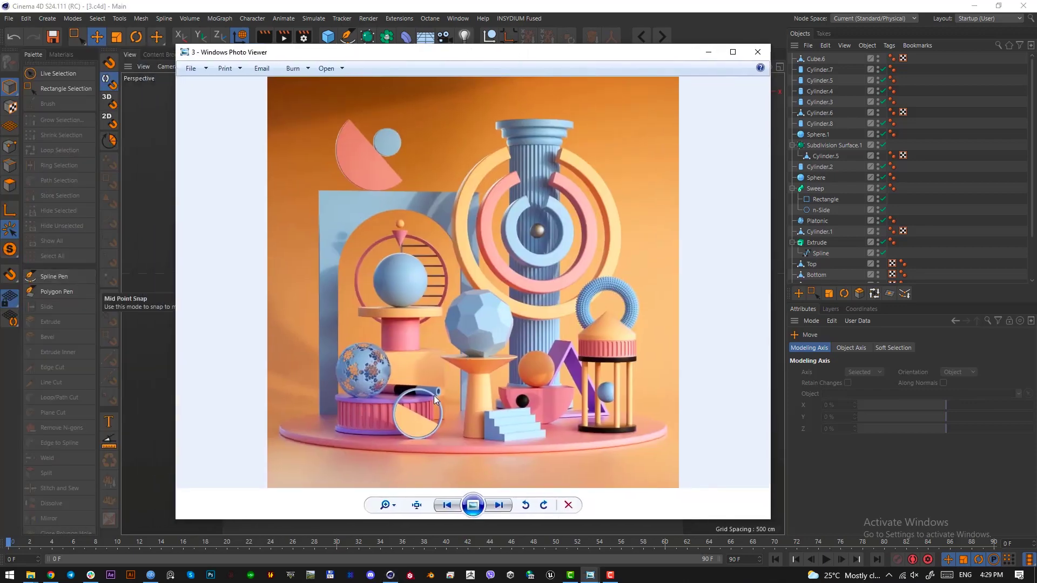
key(Print)
drag(362, 302, 451, 415)
drag(446, 349, 459, 365)
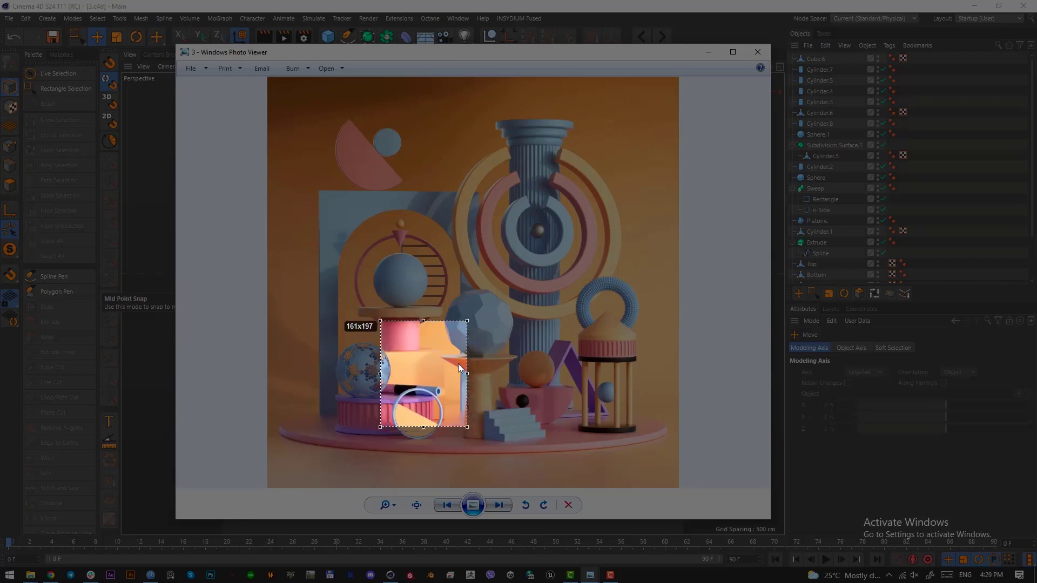
drag(597, 231, 598, 231)
drag(370, 341, 447, 426)
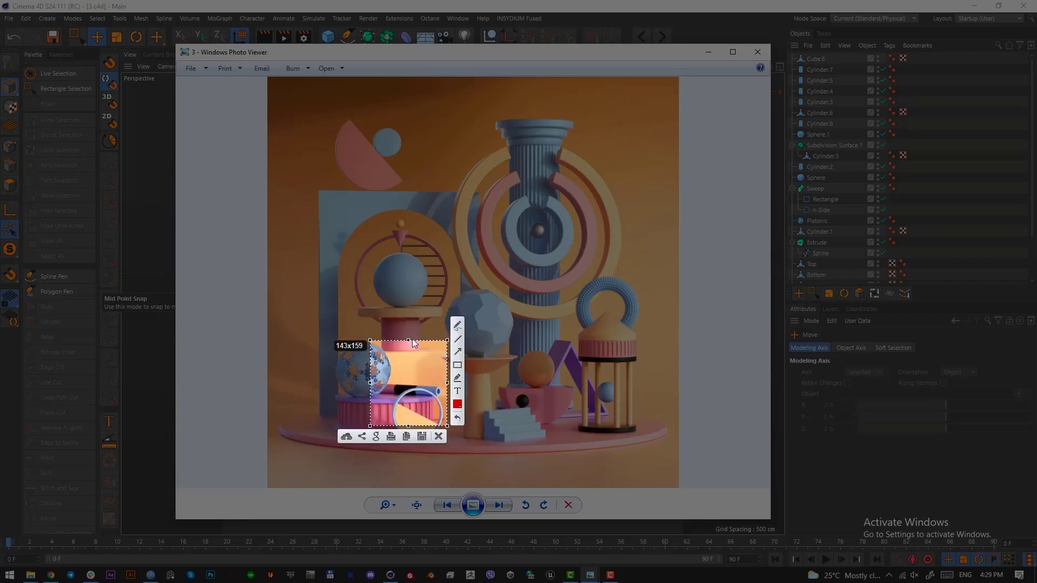
drag(380, 316, 421, 353)
drag(346, 302, 461, 321)
drag(372, 252, 429, 307)
drag(394, 209, 414, 247)
click(405, 257)
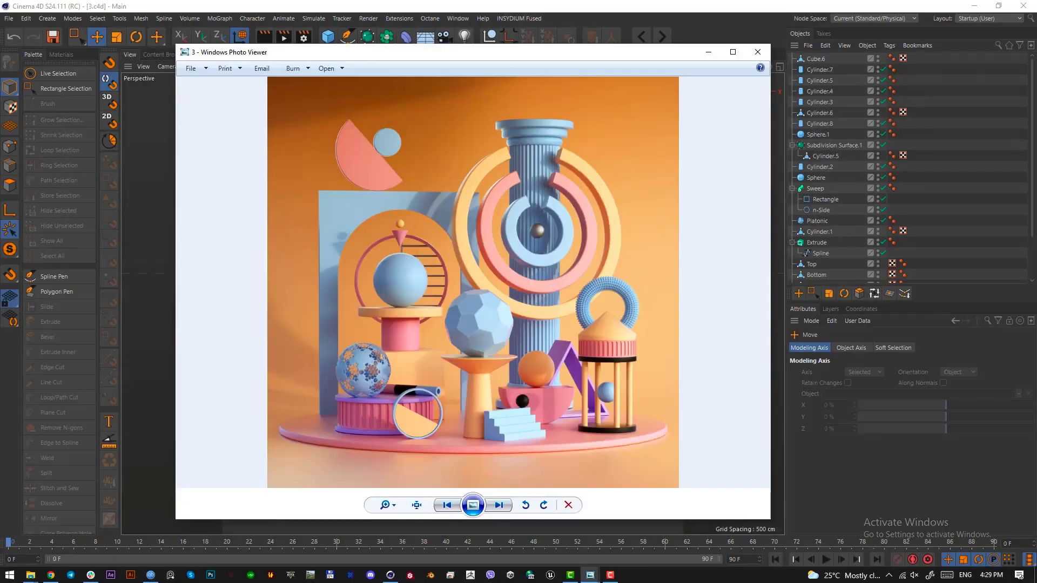
drag(474, 52, 0, 51)
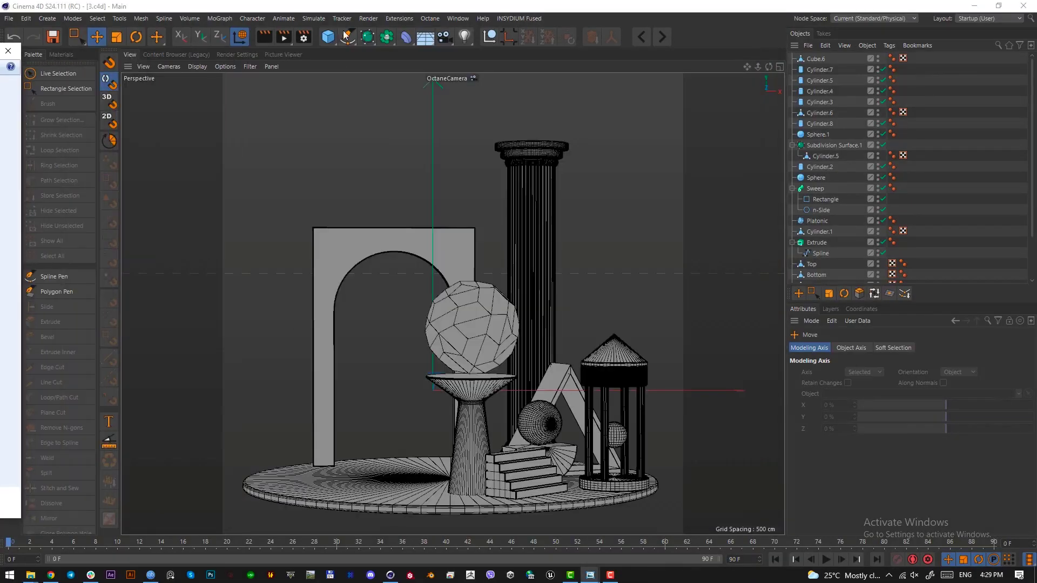
Step: Add a cylinder and move it close to the arch in the top view
drag(328, 37, 546, 52)
key(F2)
key(e)
scroll(502, 281, down, 5)
alt+middle_drag(435, 280, 507, 371)
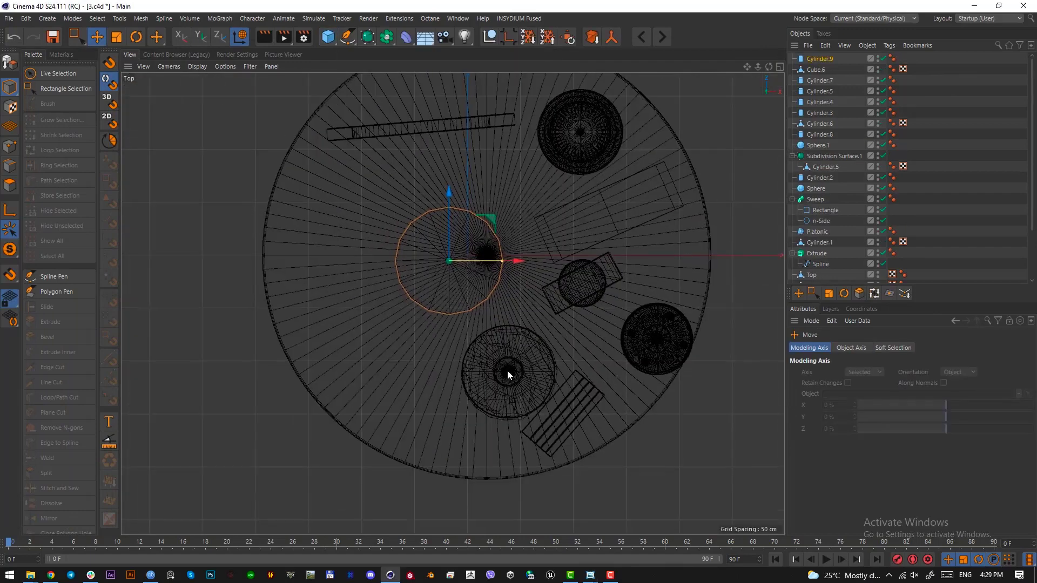
scroll(476, 294, up, 3)
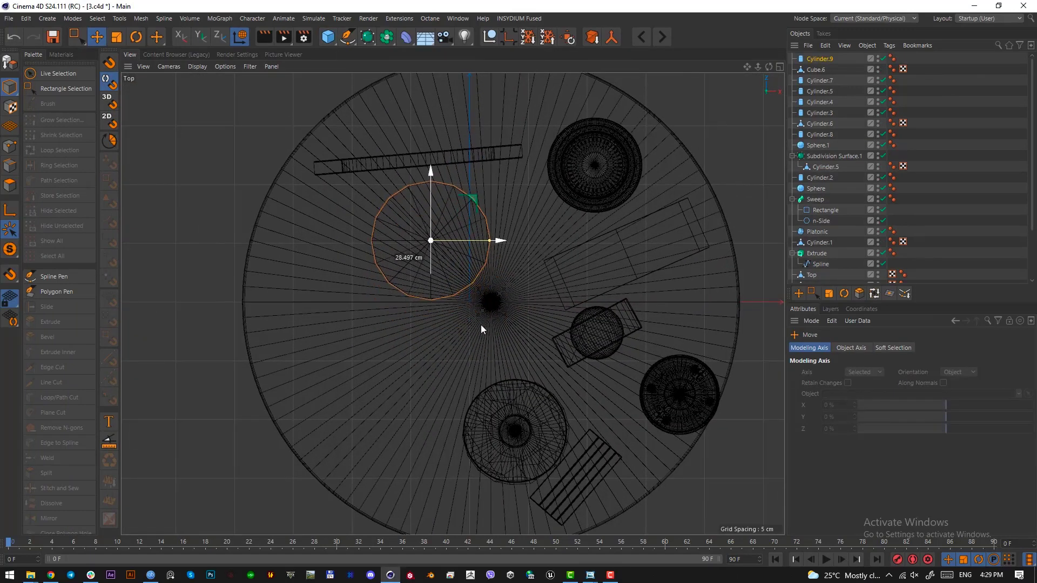
Step: Resize the new cylinder to a radius of about 74 cm and a height of about 48 cm in front of the arch
key(F1)
drag(396, 291, 448, 364)
key(F2)
mouse_move(494, 331)
mouse_down()
mouse_move(496, 342)
mouse_move(474, 326)
mouse_up()
drag(509, 282, 522, 284)
drag(519, 328, 515, 327)
Step: Lower the wide cylinder until it rests on the round platform, aligning it in the side view
key(F1)
drag(403, 345, 410, 403)
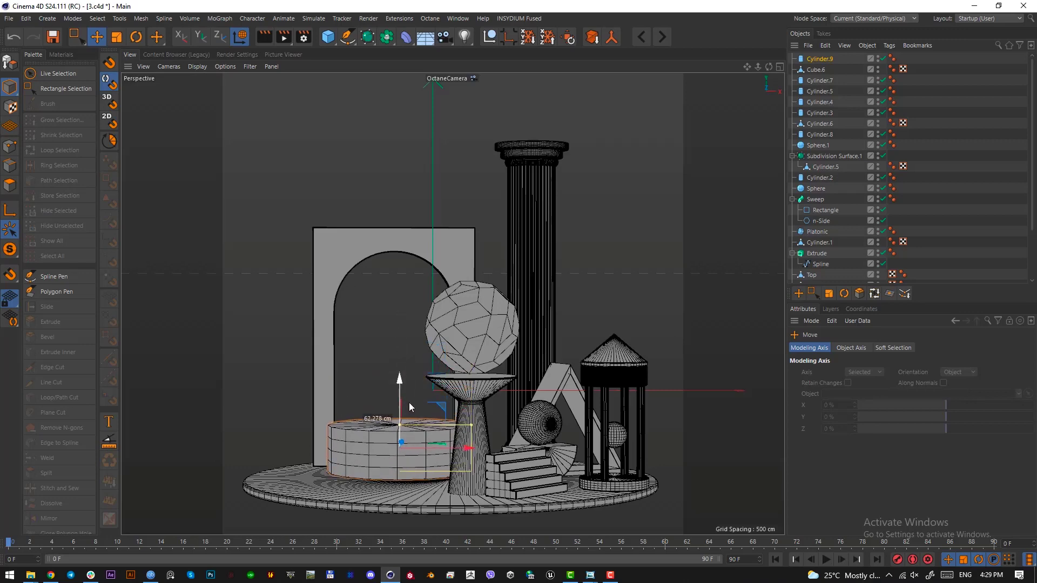
key(F3)
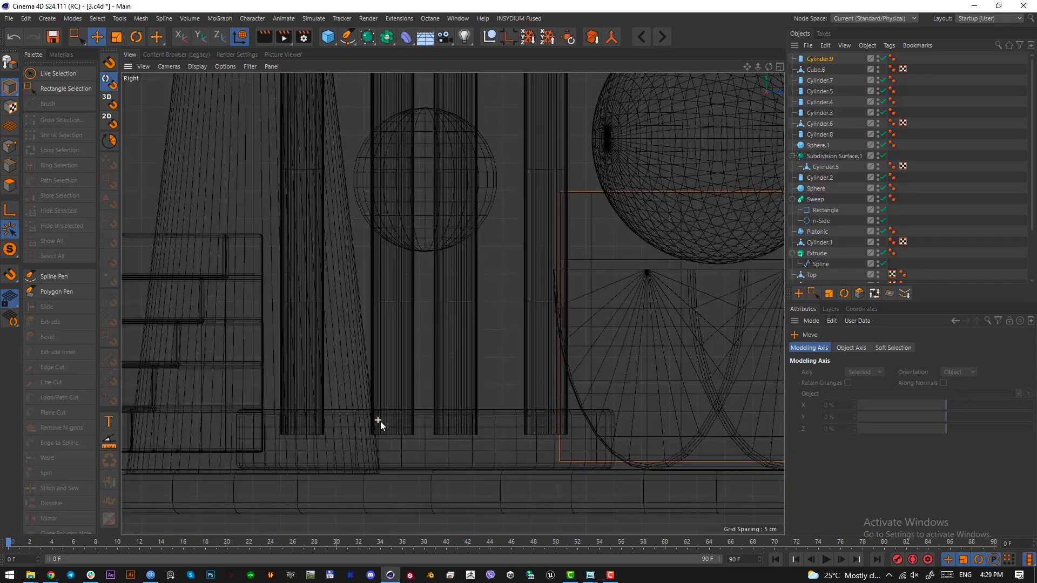
alt+middle_drag(713, 465, 355, 432)
drag(514, 413, 511, 418)
key(F1)
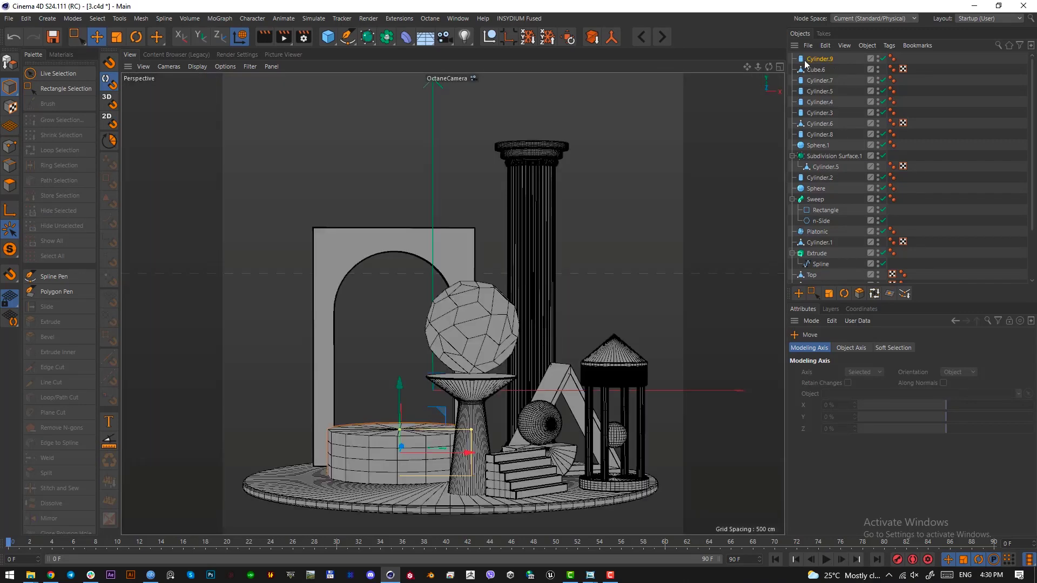
Step: Set the wide cylinder's height segments to 1 and rotation segments to 50
click(815, 59)
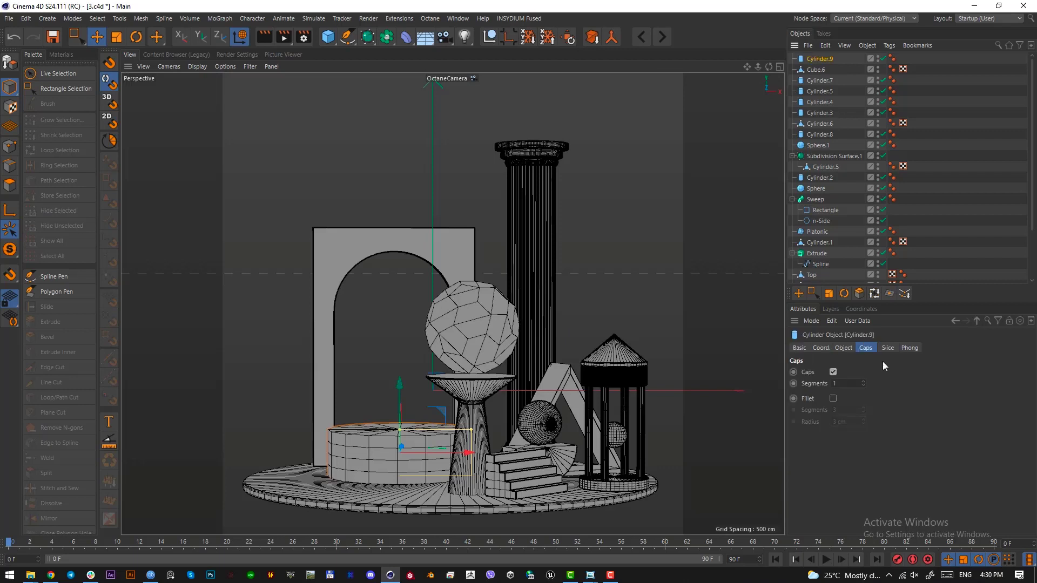
click(844, 348)
click(874, 395)
text(16)
click(874, 407)
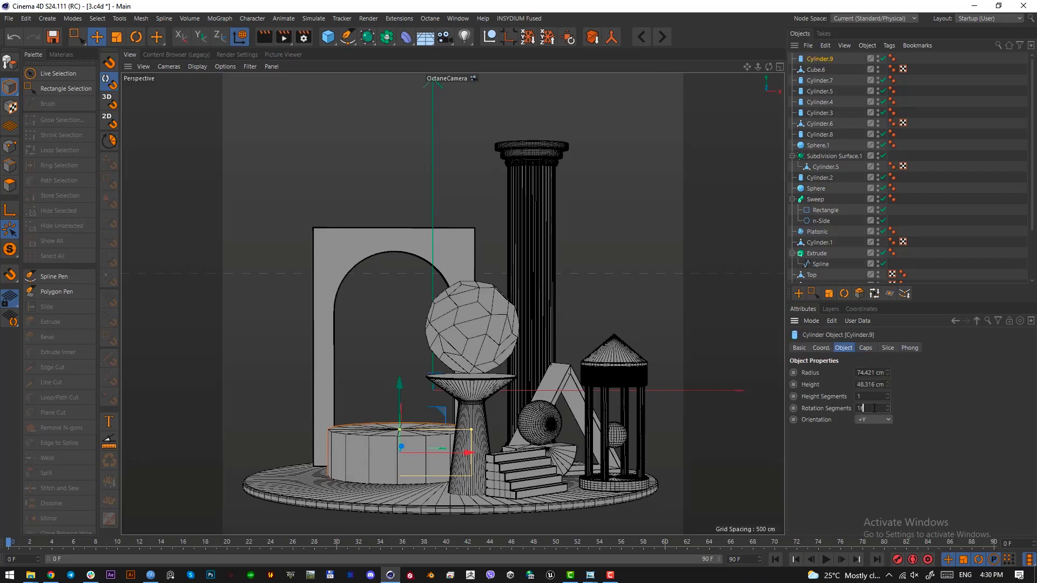
text(50)
key(Return)
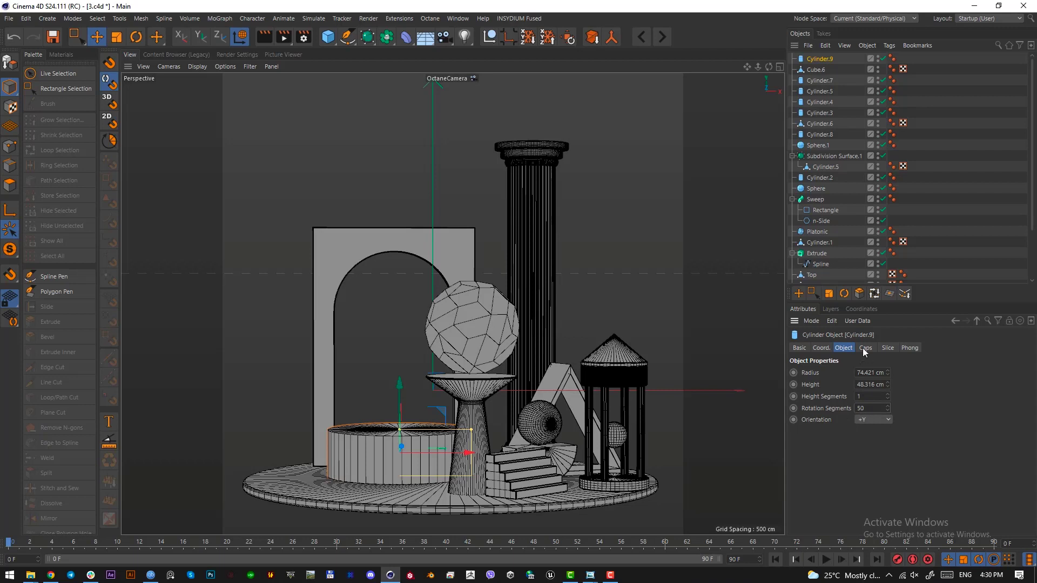
Step: Round the cylinder's edges with a 2 cm fillet and resize it to about 53 cm radius and 79 cm height
click(865, 348)
click(833, 398)
click(850, 424)
text(2)
key(Return)
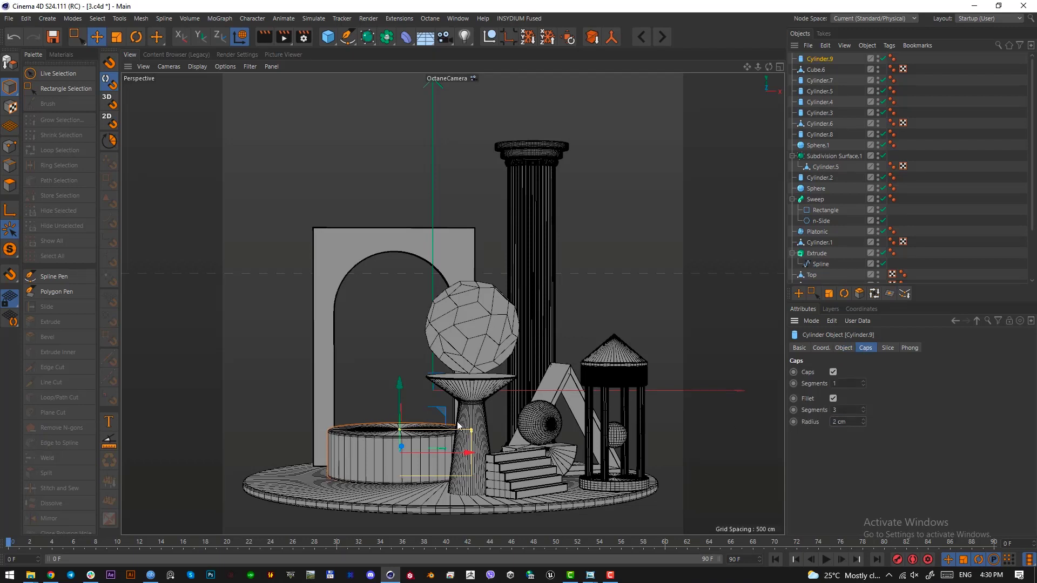
click(843, 348)
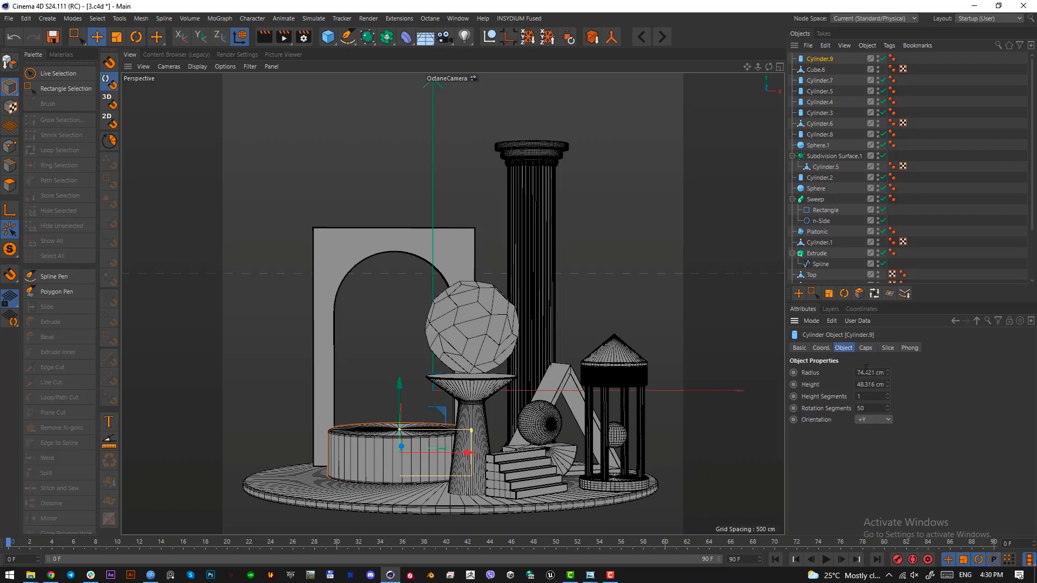
drag(889, 371, 887, 376)
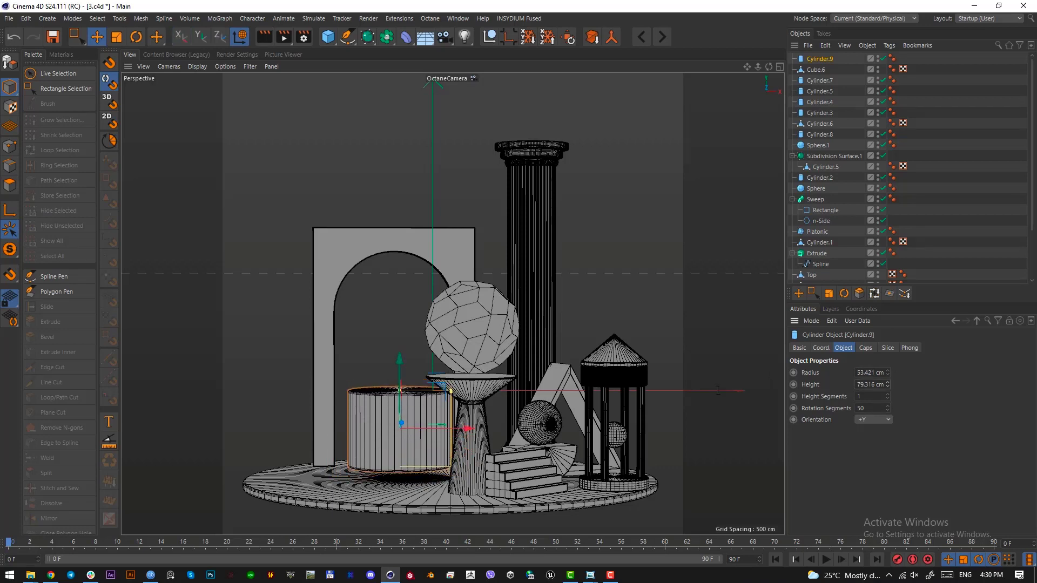
Step: Duplicate the cylinder upward, narrow the copy to a radius of about 26 cm, and lower it onto the original
drag(399, 358, 399, 277)
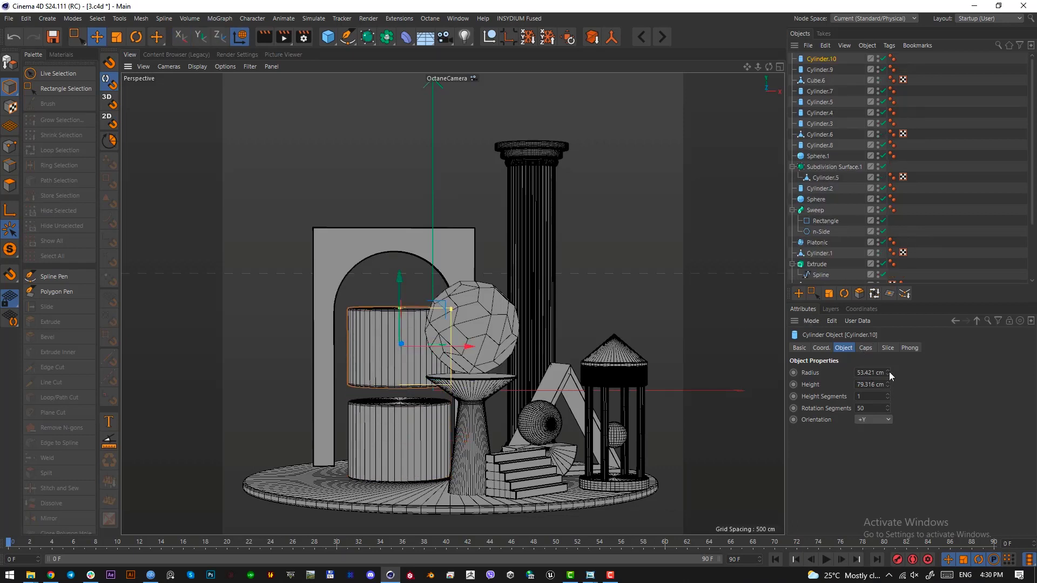
drag(887, 373, 887, 384)
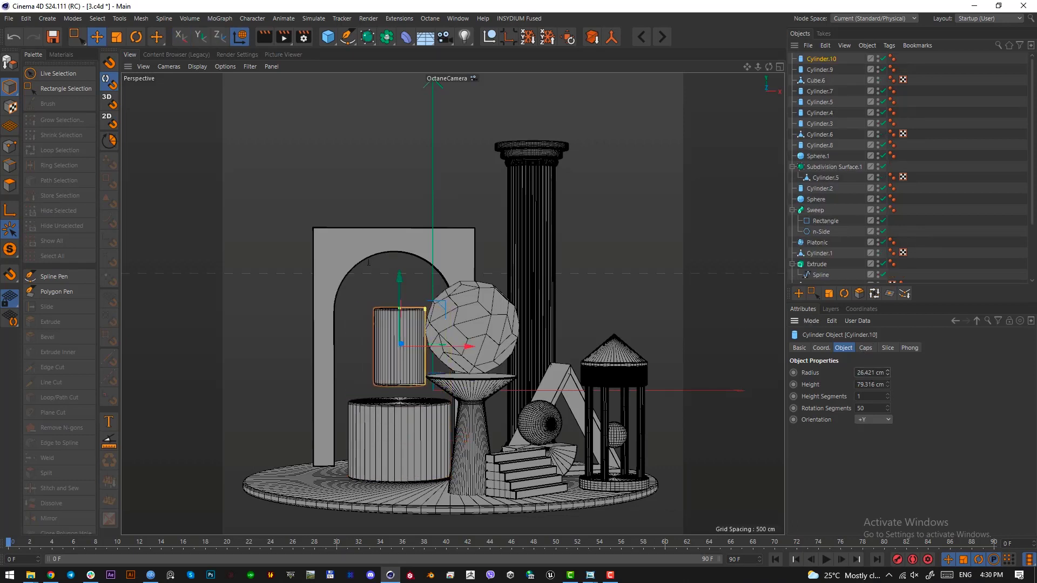
drag(400, 308, 407, 332)
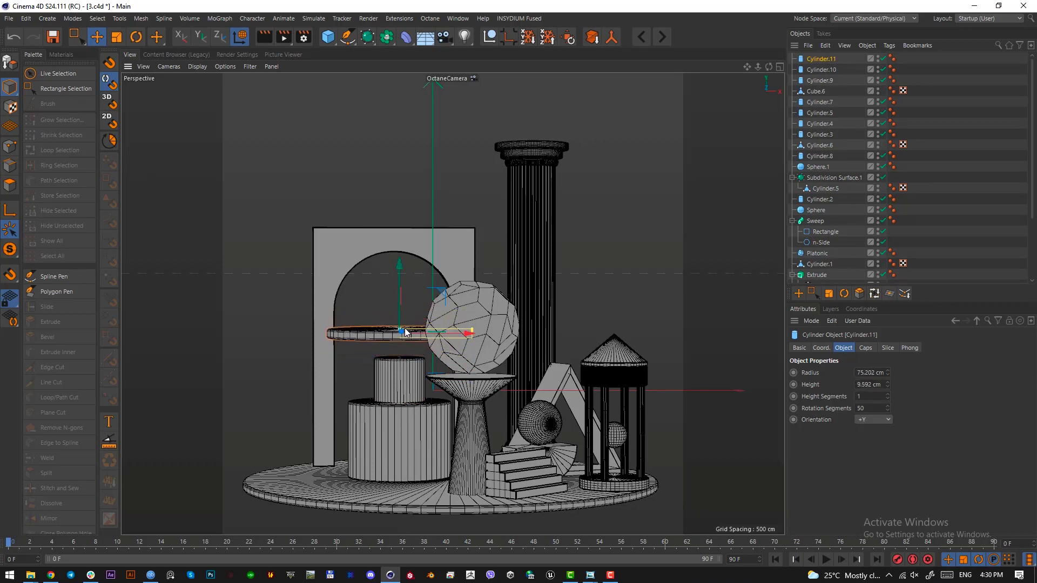
Step: Scale the flat top disc to a radius of about 53 cm, set its height to 9.82 cm, and seat it on the narrow cylinder
key(e)
key(t)
drag(440, 375, 301, 378)
key(e)
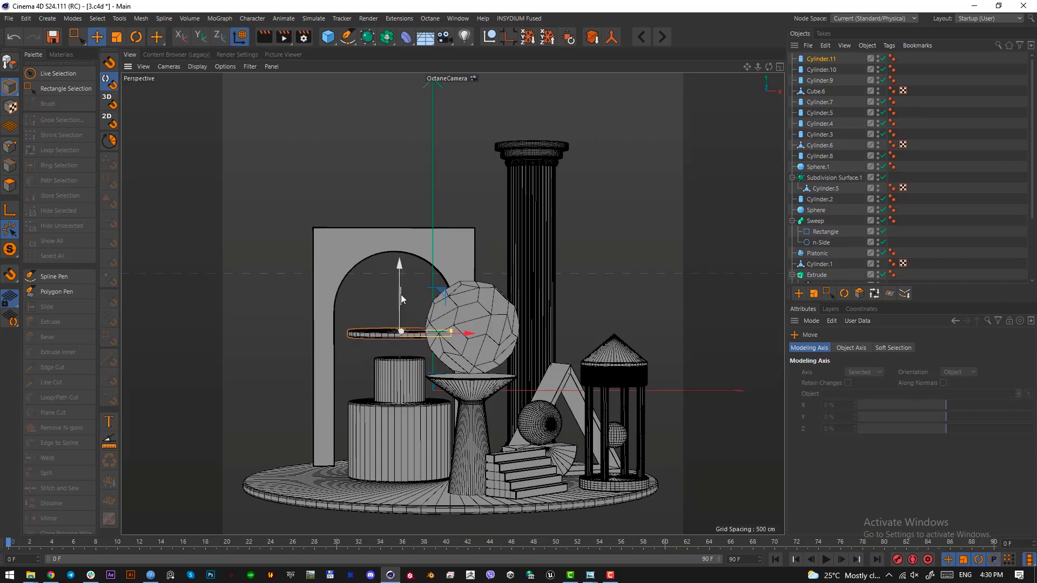
drag(401, 291, 400, 308)
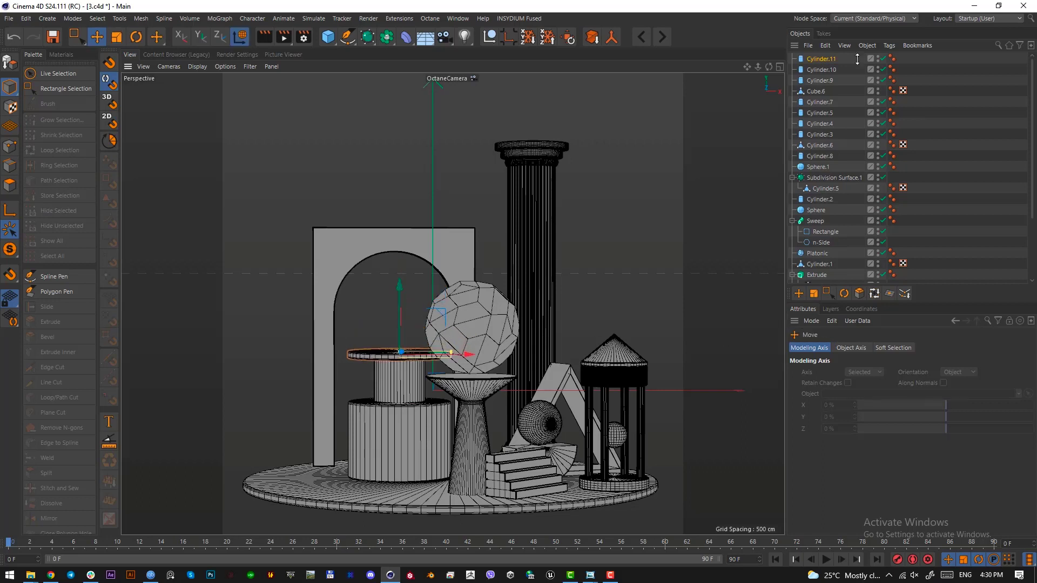
click(827, 60)
scroll(873, 384, up, 3)
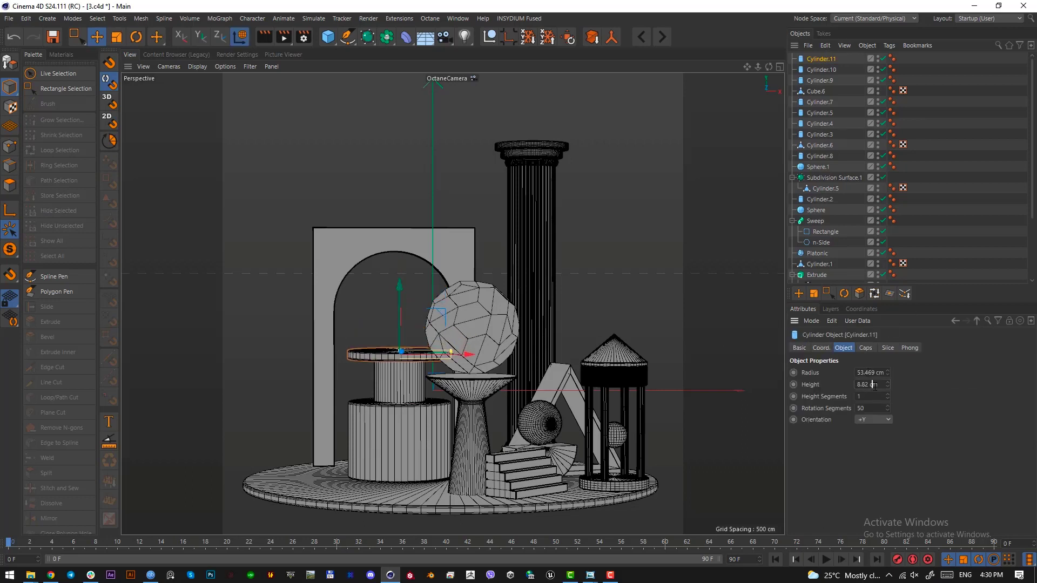
drag(398, 314, 400, 308)
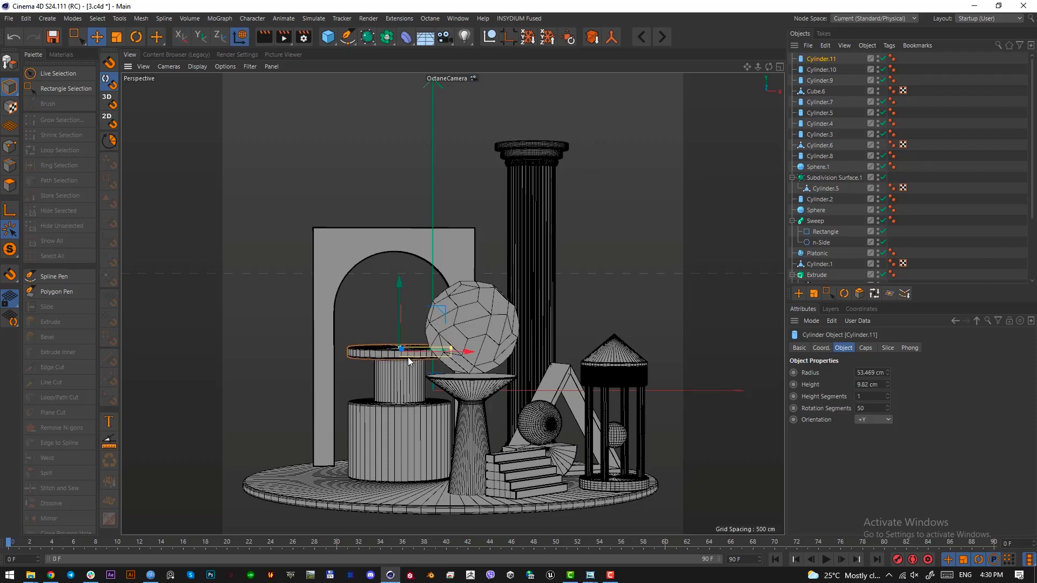
Step: Add a sphere, scale it down to a radius of about 30.7 cm, and rest it on the flat top disc
click(328, 36)
click(546, 78)
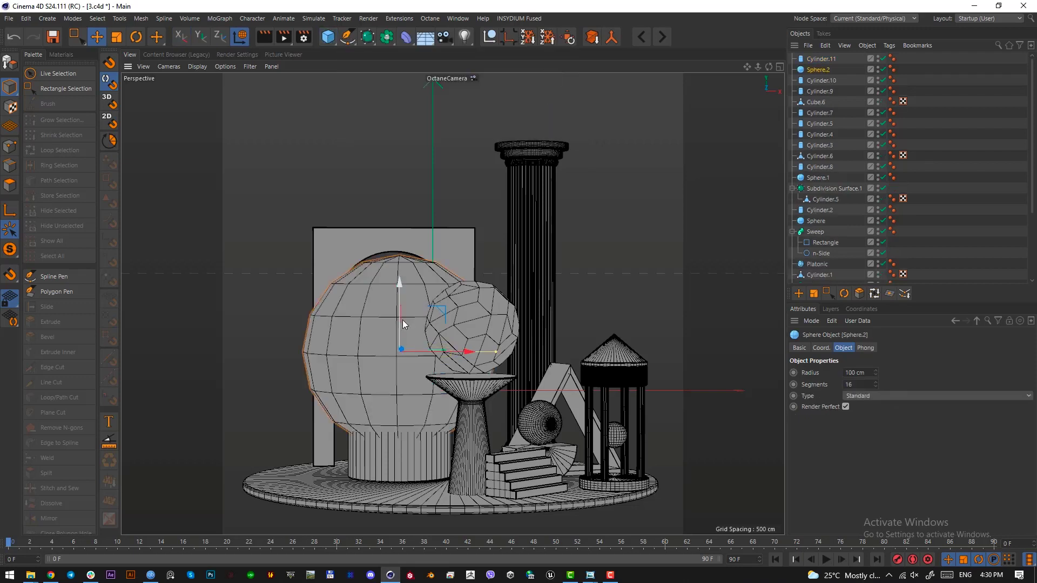
key(t)
drag(548, 444, 212, 479)
key(e)
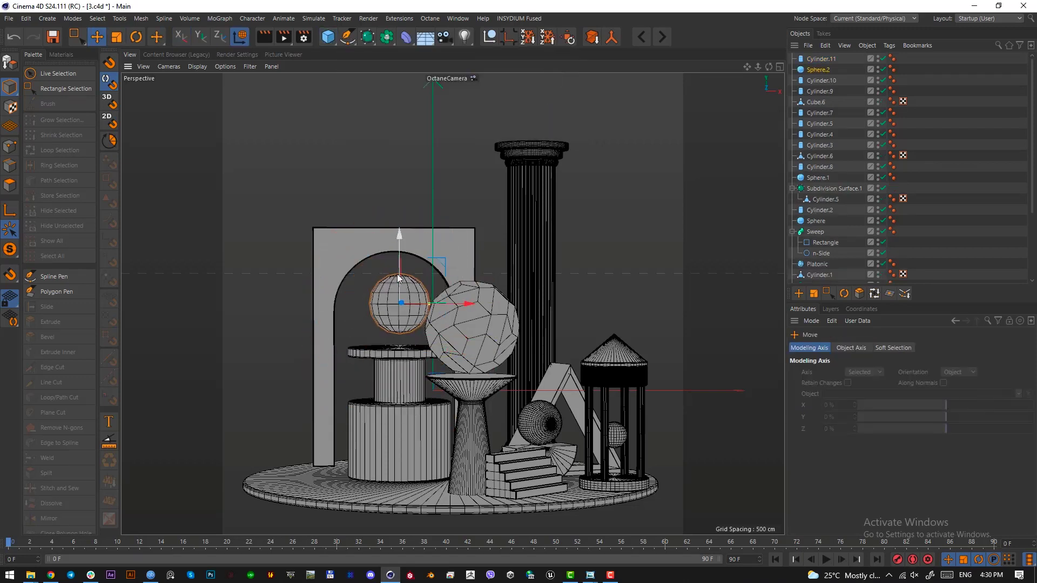
drag(399, 236, 400, 250)
Step: Set the segments of the sphere on the stacked cylinders to 50
click(820, 70)
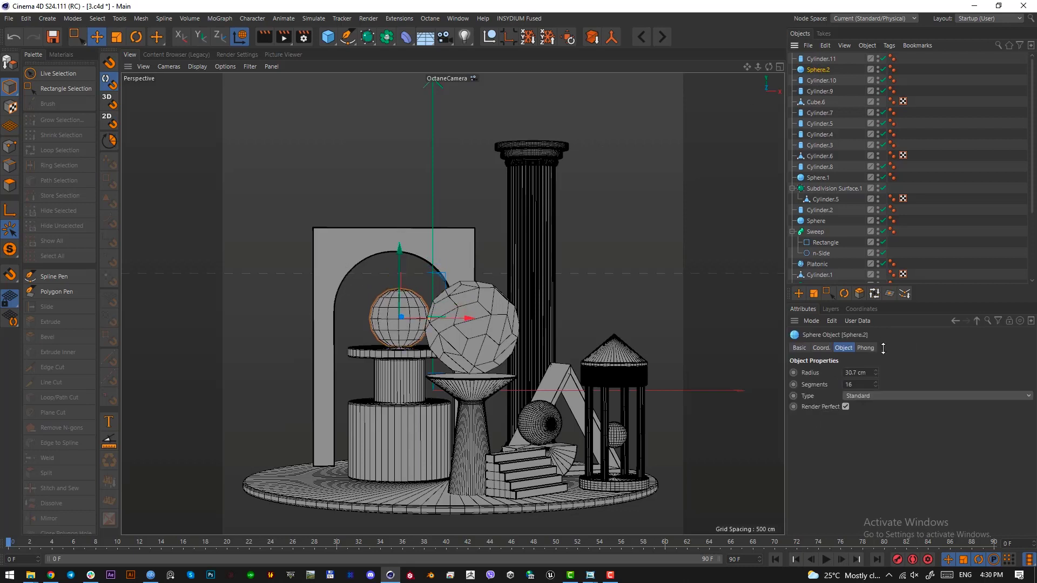
click(860, 384)
text(50)
key(Return)
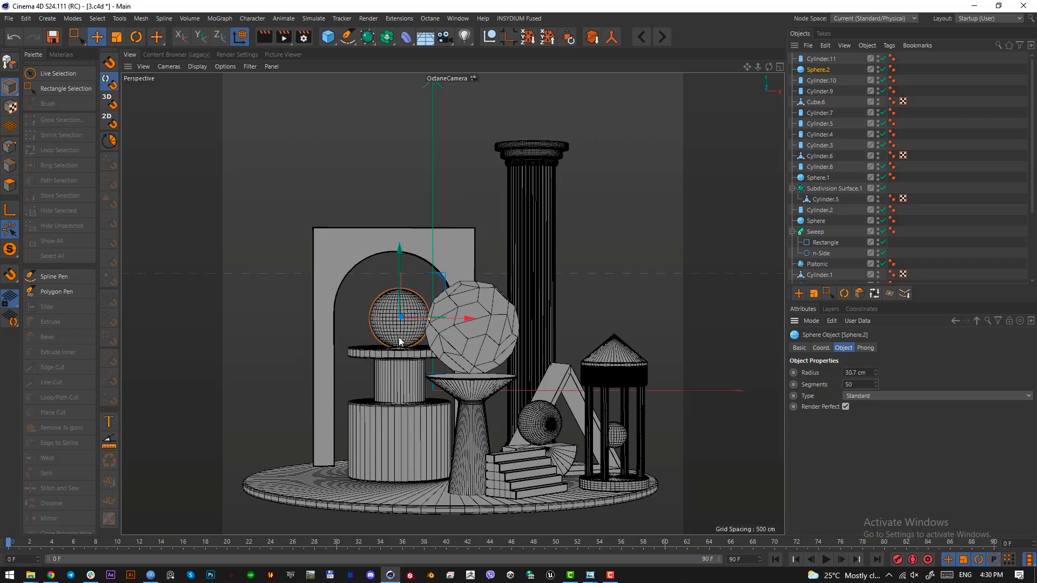
Step: Add an upside-down cone about 11.3 cm in bottom radius and 24.7 cm high, and raise it above the sphere on the stacked cylinders
click(328, 36)
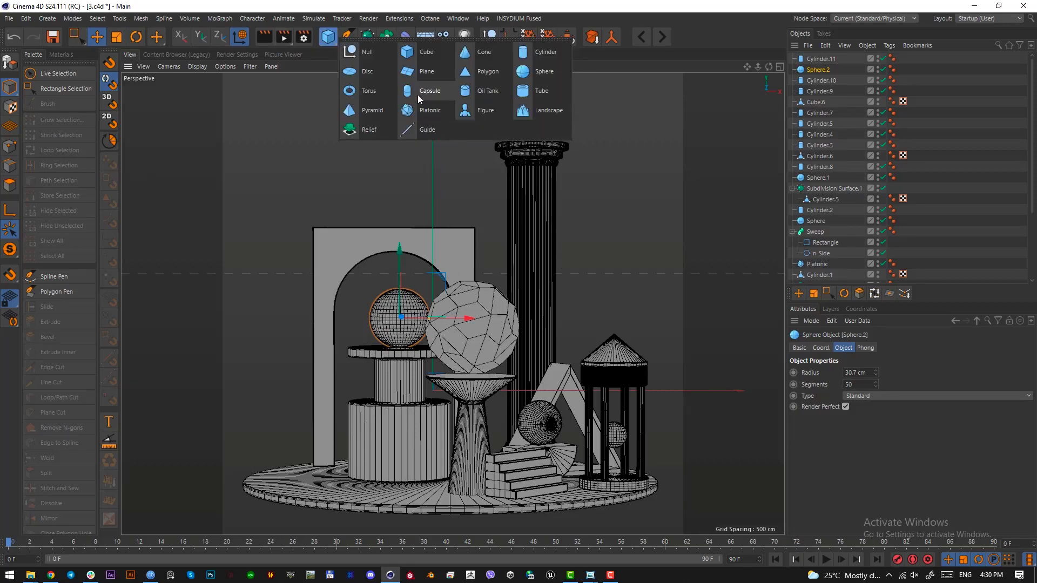
click(482, 52)
key(r)
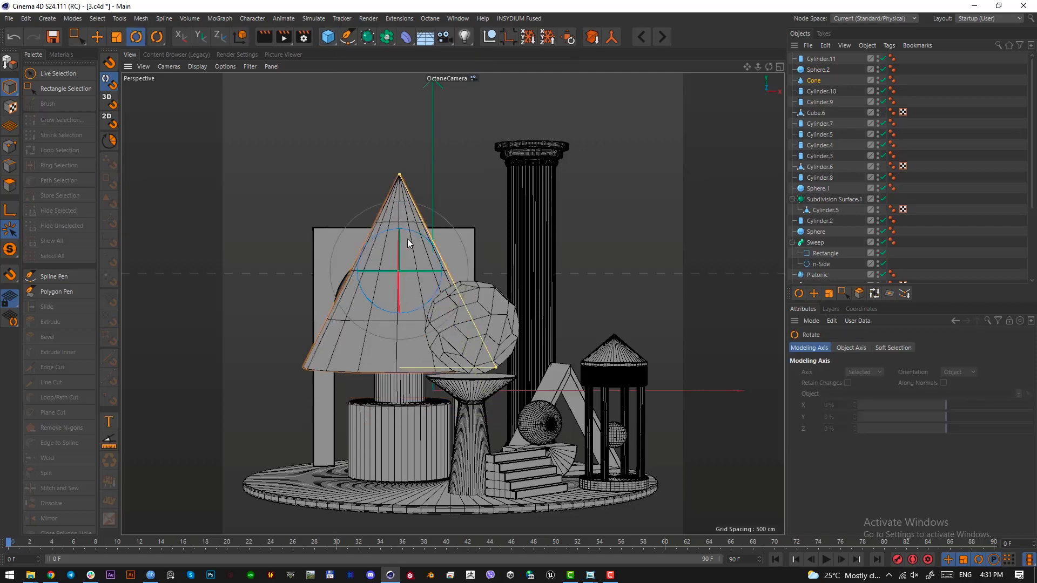
drag(397, 242, 400, 487)
key(t)
drag(495, 338, 240, 456)
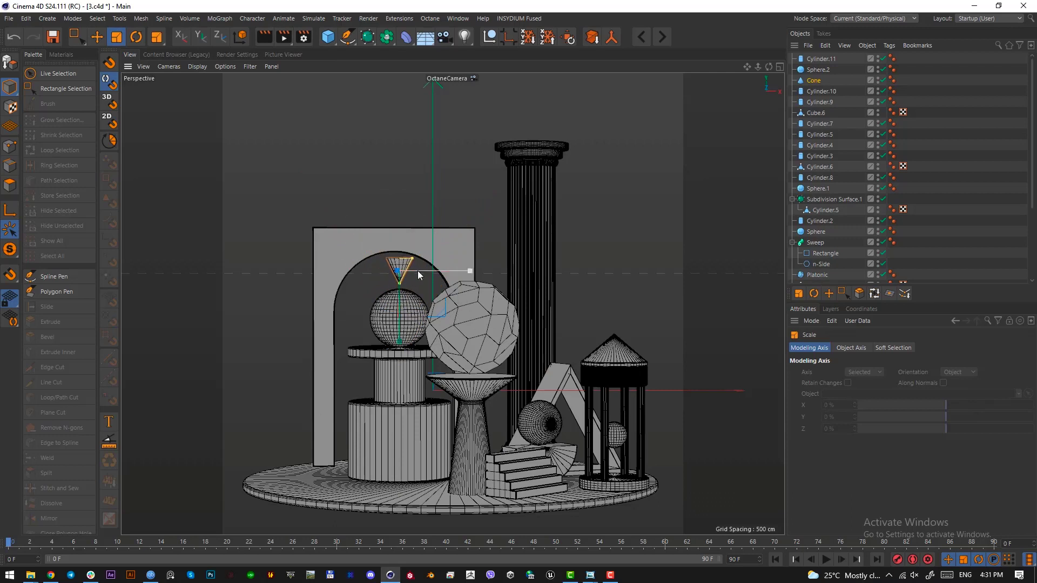
key(e)
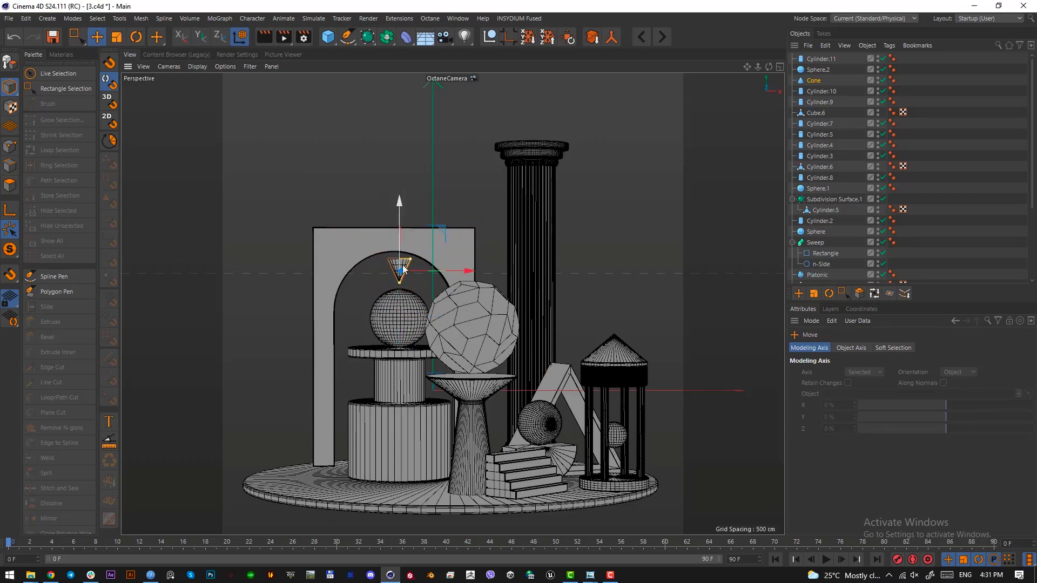
drag(399, 248, 400, 180)
Step: Add a small sphere, scale it down to slightly narrower than the cone, and place it just above the cone
click(328, 36)
click(522, 70)
key(t)
drag(397, 183, 229, 361)
key(e)
drag(400, 191, 401, 183)
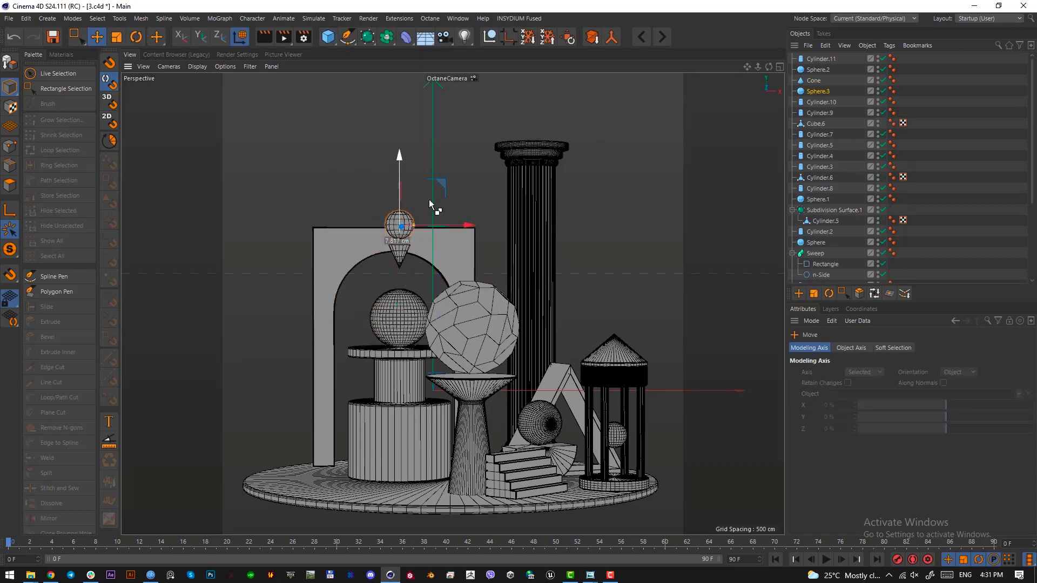
key(t)
drag(395, 231, 308, 313)
key(e)
drag(403, 197, 403, 206)
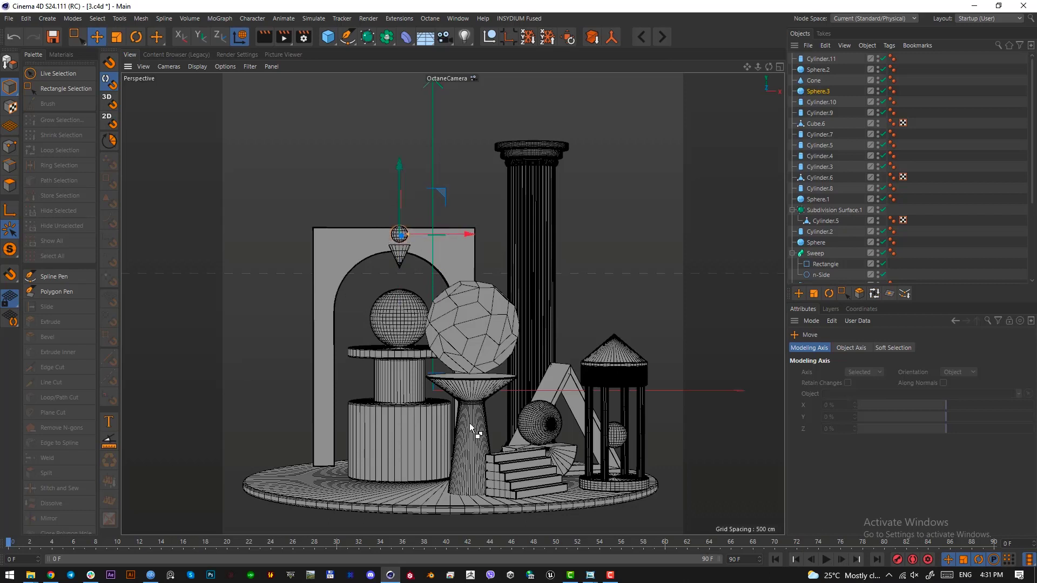
Step: Lower the cone and small sphere together until the cone's tip nears the large sphere, and save the scene
click(477, 440)
click(403, 253)
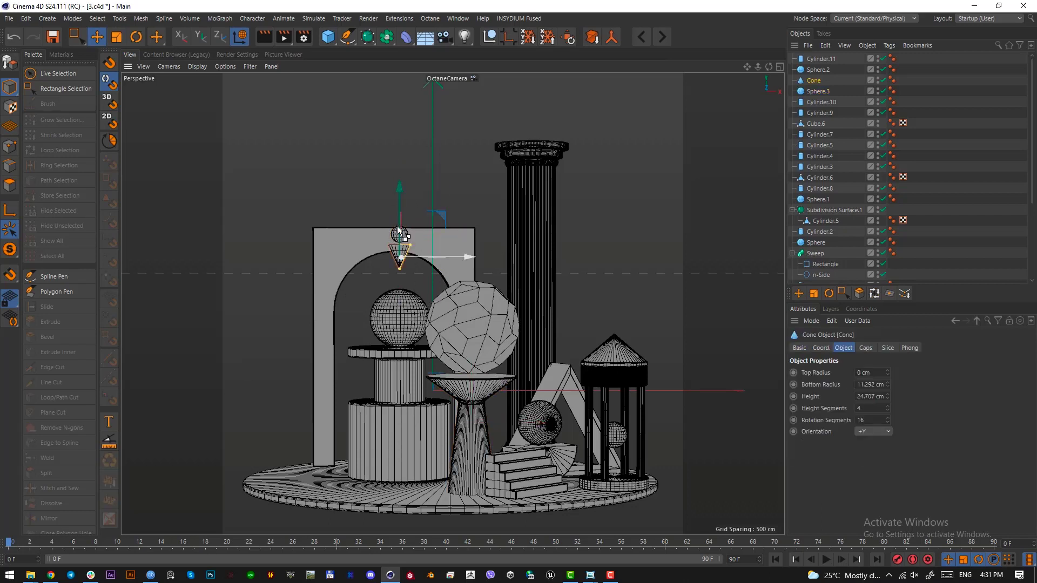
shift+click(400, 234)
drag(400, 209, 431, 291)
key(t)
click(437, 164)
key(ctrl+s)
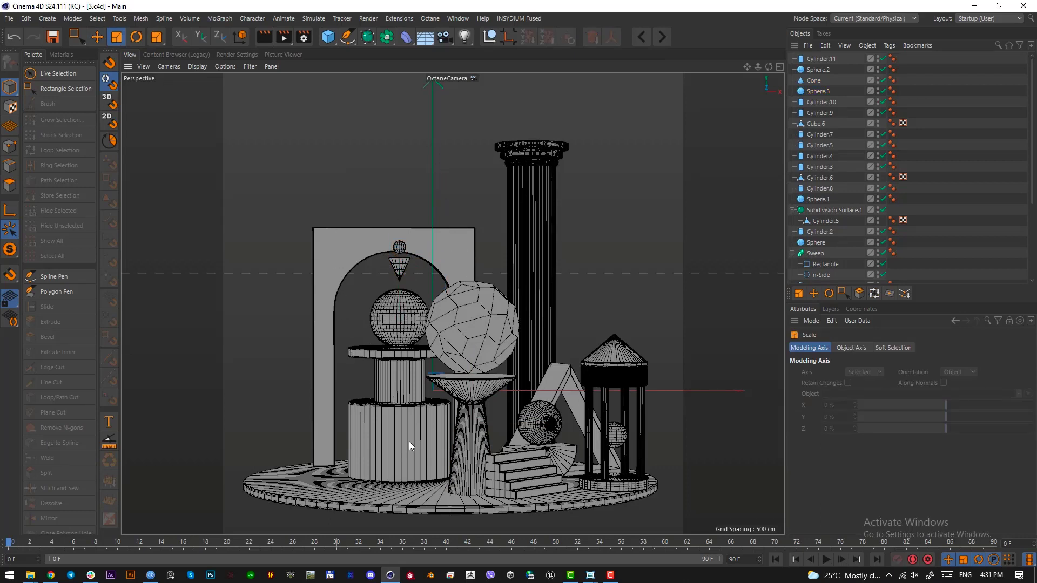
Step: Add a cylinder at the arch, move it towards the arch's outer end in top view, and rotate it so its round face points forward
click(364, 239)
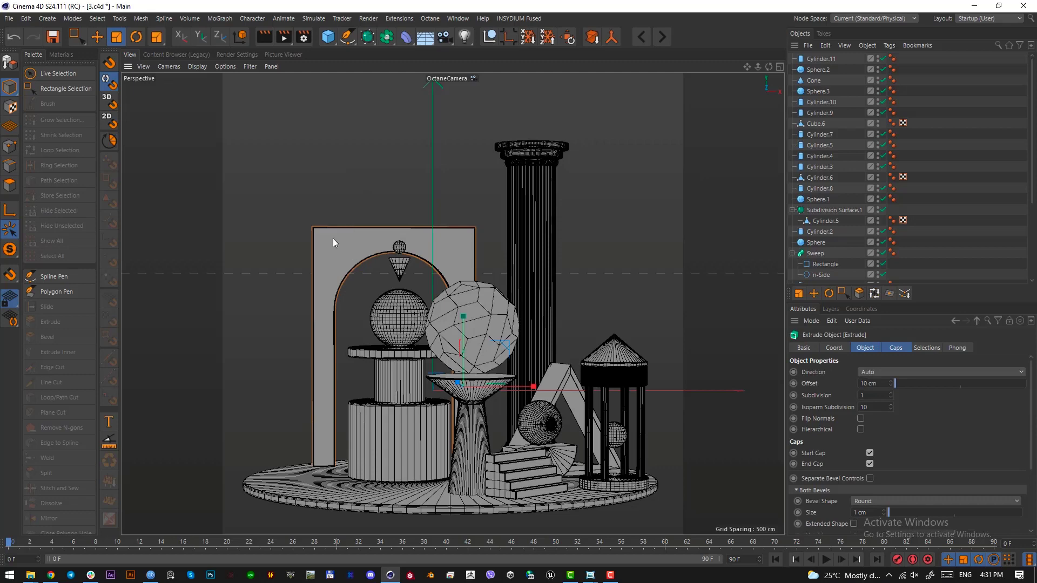
click(331, 37)
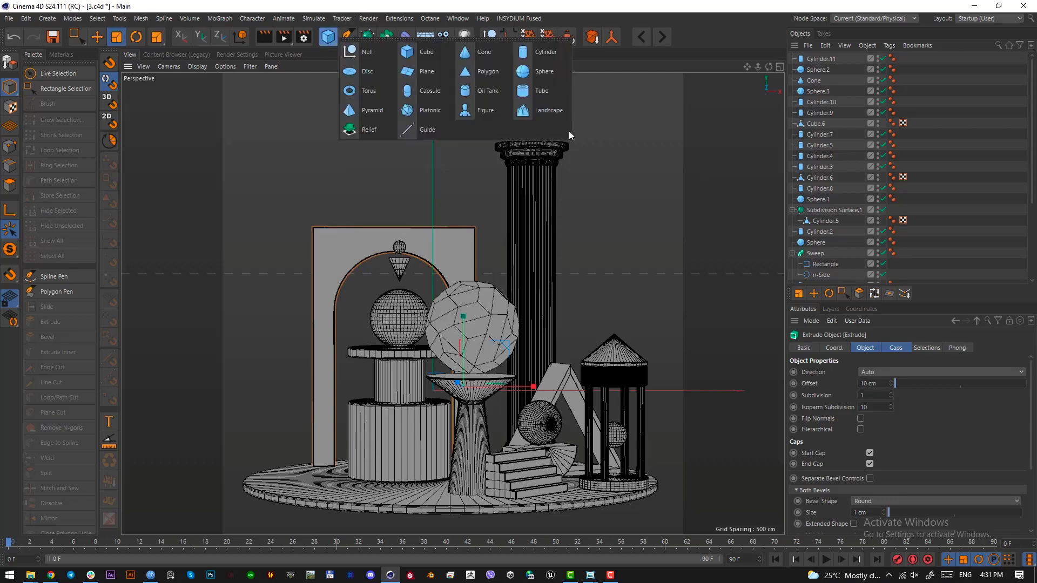
click(533, 58)
key(F2)
key(e)
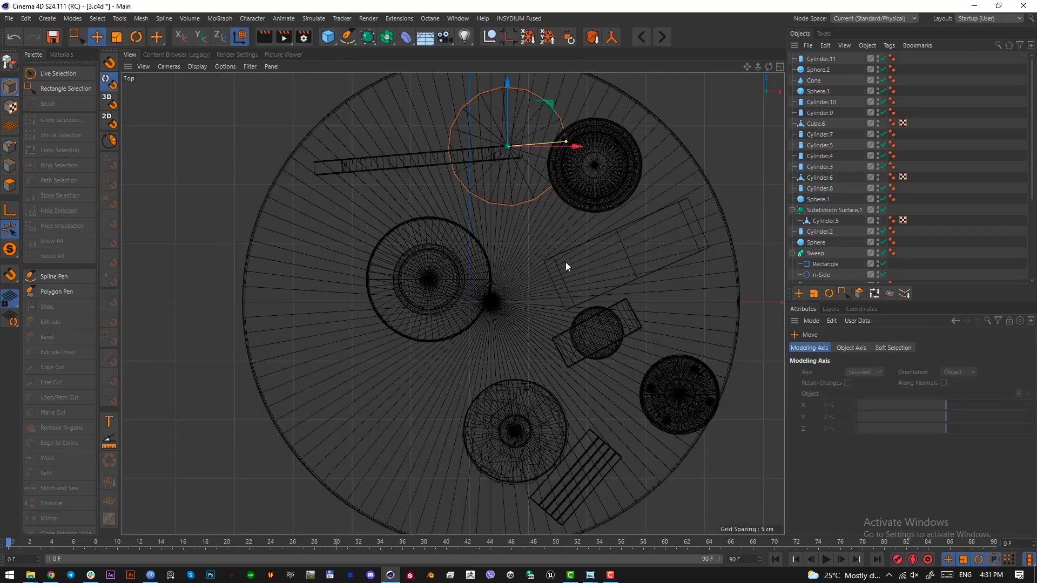
drag(565, 262, 383, 304)
key(r)
scroll(412, 358, down, 3)
alt+middle_drag(413, 358, 427, 432)
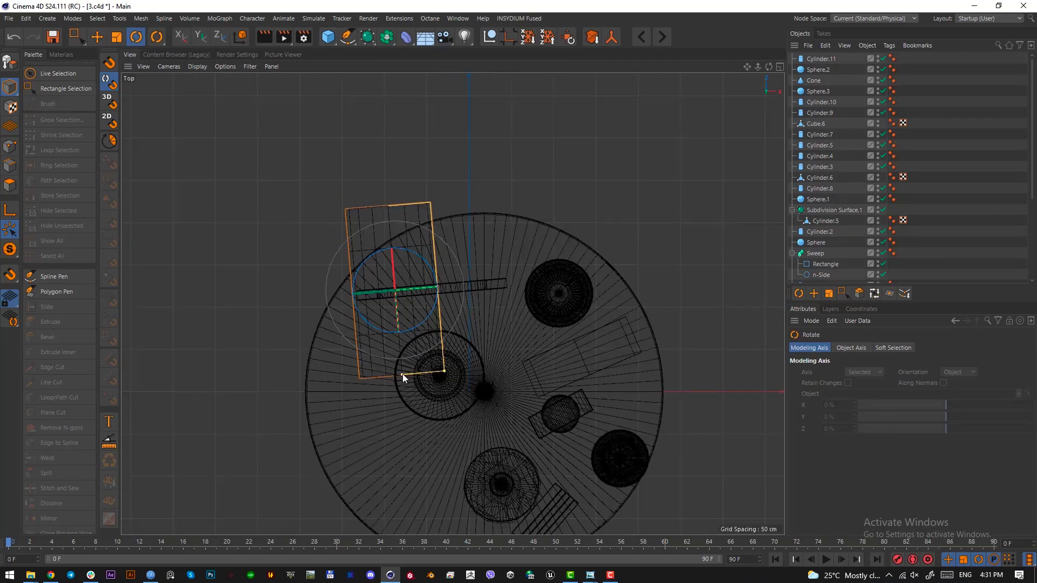
Step: Thin the cylinder to a height of about 7.34 cm, align it with the arch's depth, and raise it onto the arch's top
drag(403, 374, 396, 299)
scroll(391, 289, up, 5)
alt+right_drag(439, 280, 476, 280)
drag(410, 325, 410, 304)
key(e)
drag(459, 349, 478, 356)
key(F1)
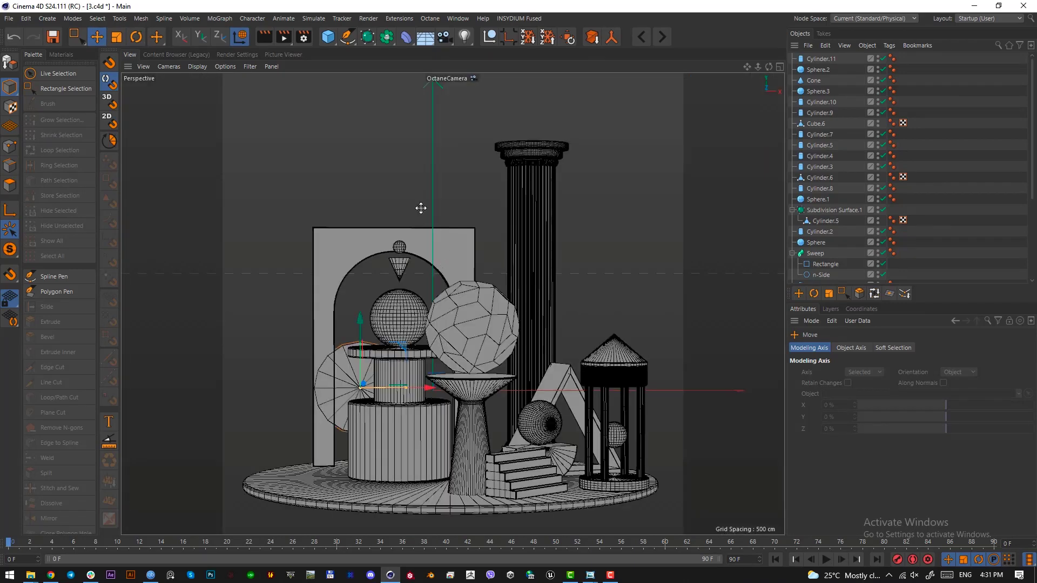
click(370, 141)
drag(370, 141, 370, 137)
Step: Set the height segments of the disc on the arch to 1 and its rotation segments to 50
scroll(818, 73, down, 5)
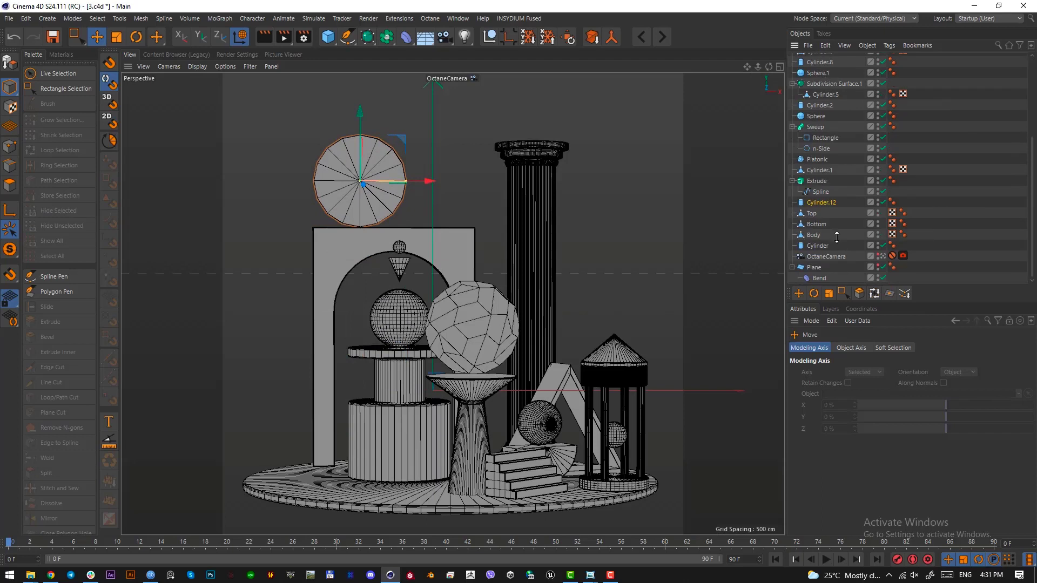
click(824, 203)
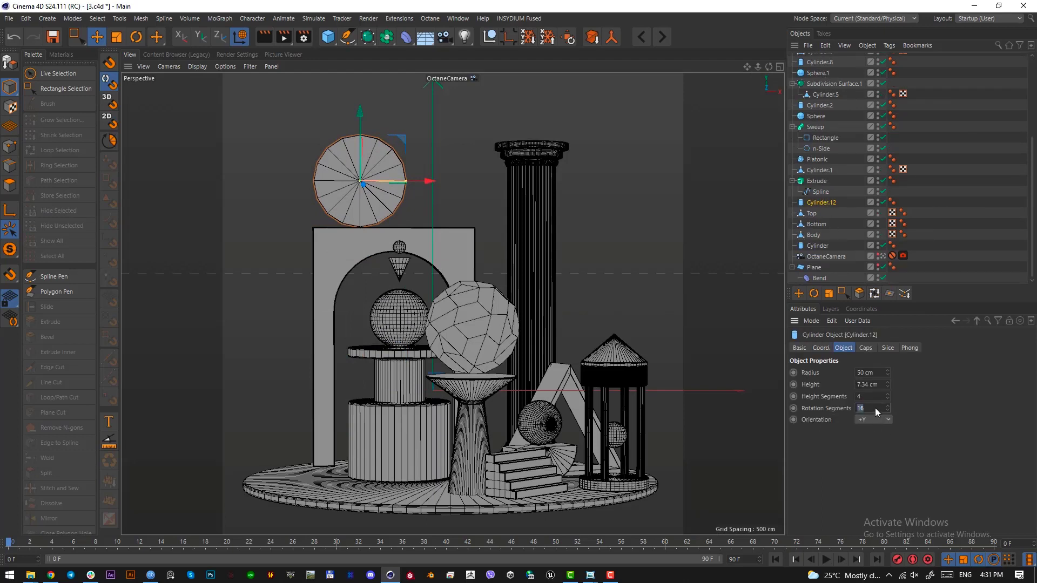
text(50)
key(Return)
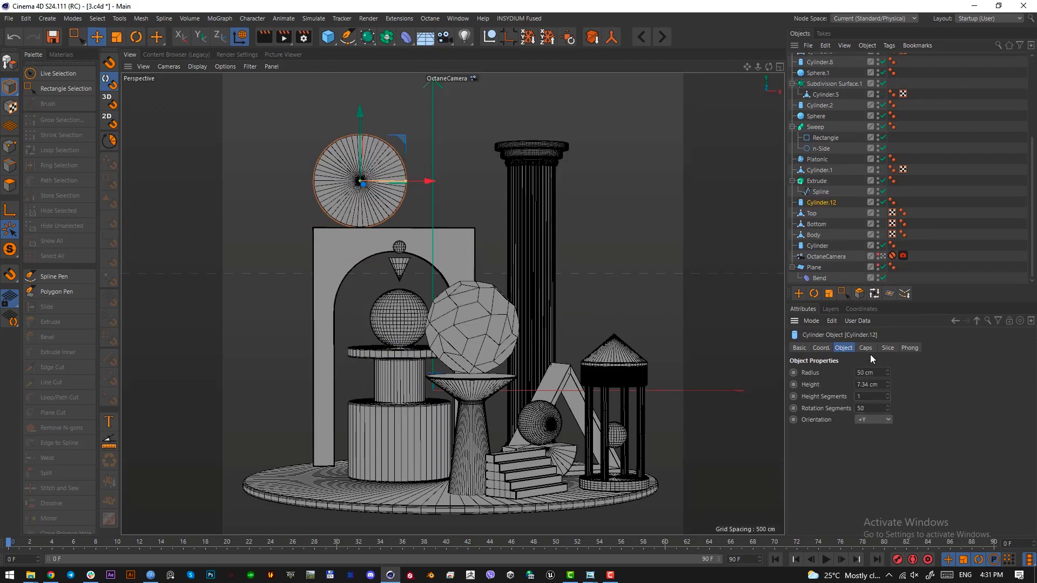
Step: Slice the disc on the arch into a half from 0° to 180° and round its edges with a 2 cm fillet
click(887, 348)
click(840, 372)
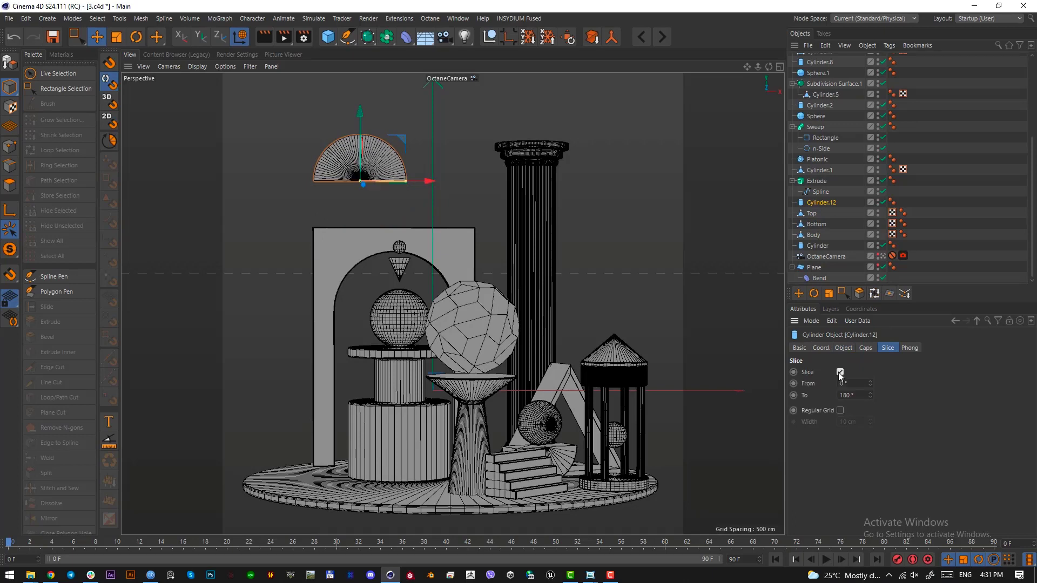
click(865, 348)
double_click(847, 424)
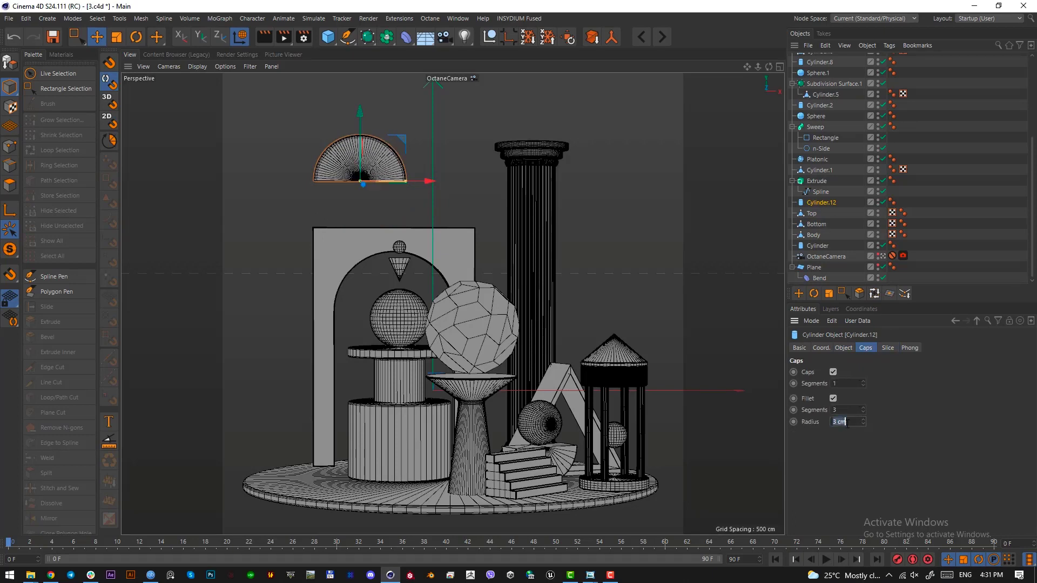
text(2)
key(Return)
Step: Rotate the half disc on the arch so its round side faces down and its flat edge slopes down towards the column
key(r)
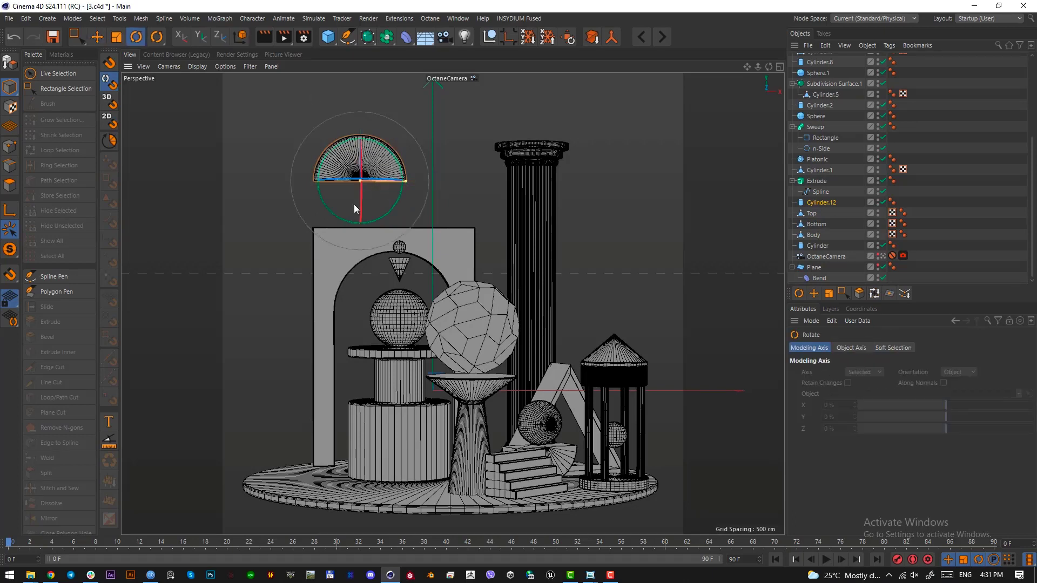
drag(337, 215, 431, 156)
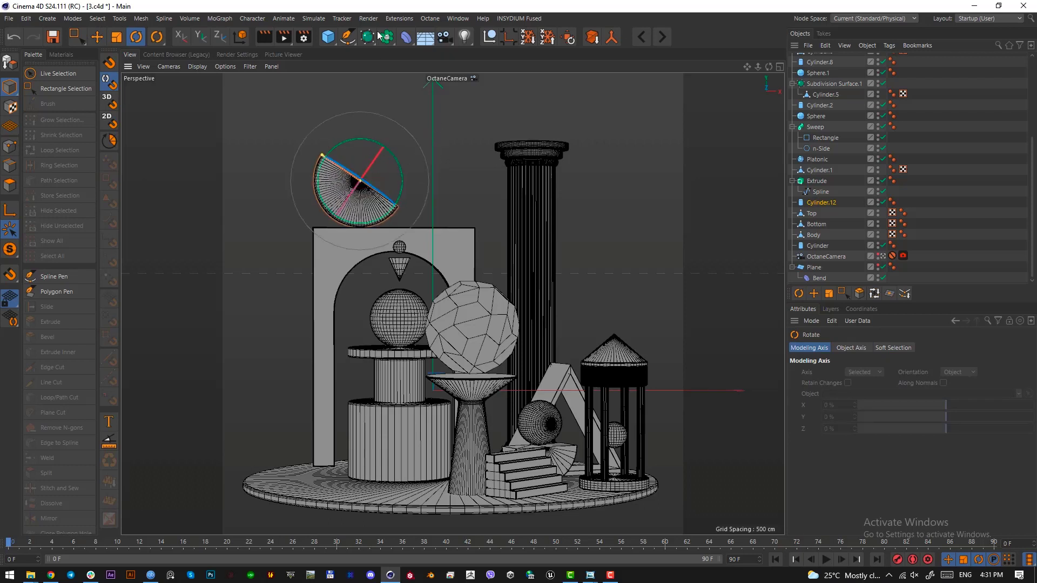
click(328, 37)
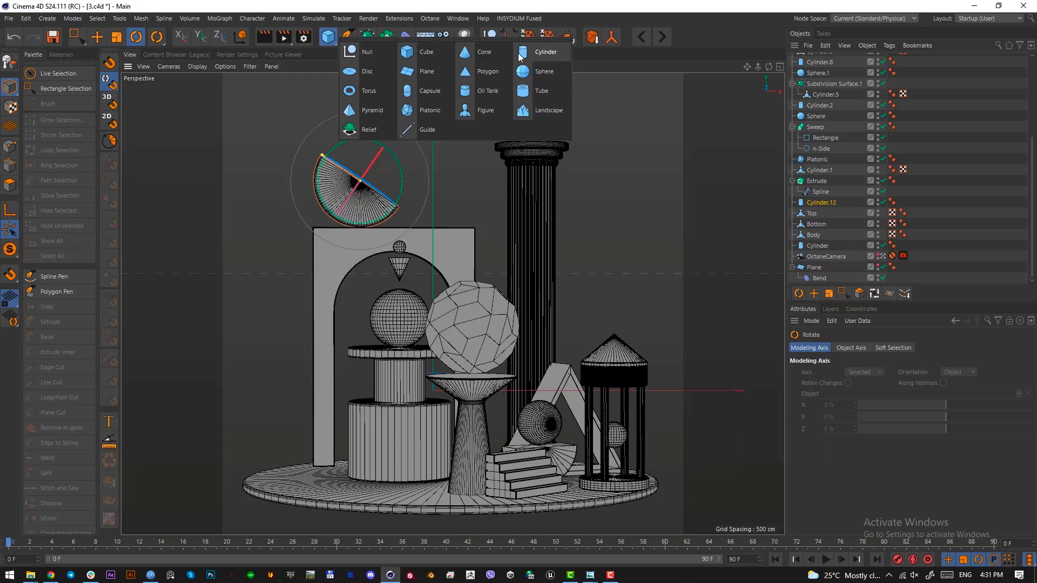
click(549, 219)
Step: Duplicate the half disc, move the copy diagonally up, and scale it down to a radius of about 21 cm
click(360, 210)
key(ctrl+v)
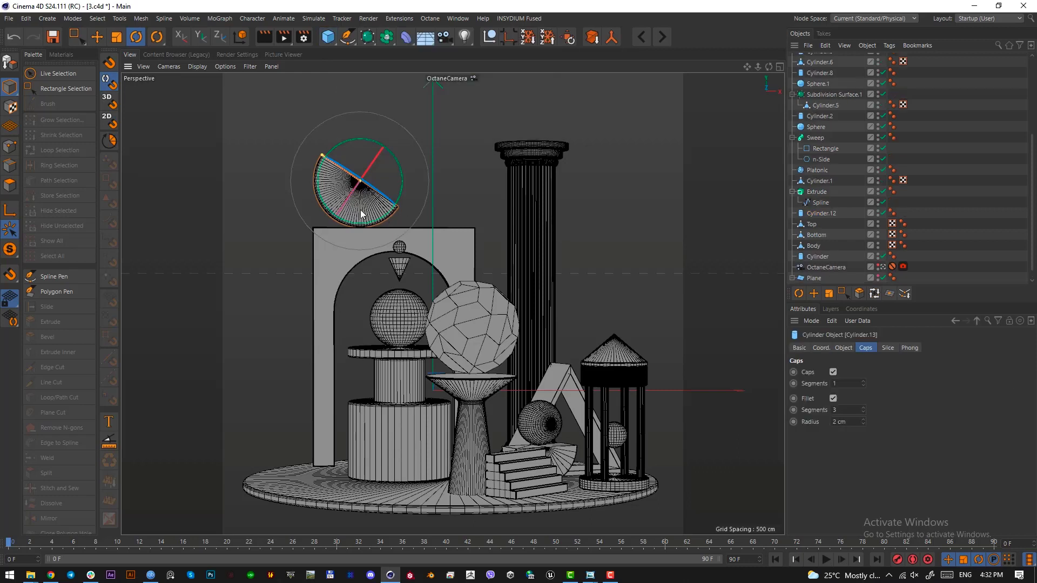
key(e)
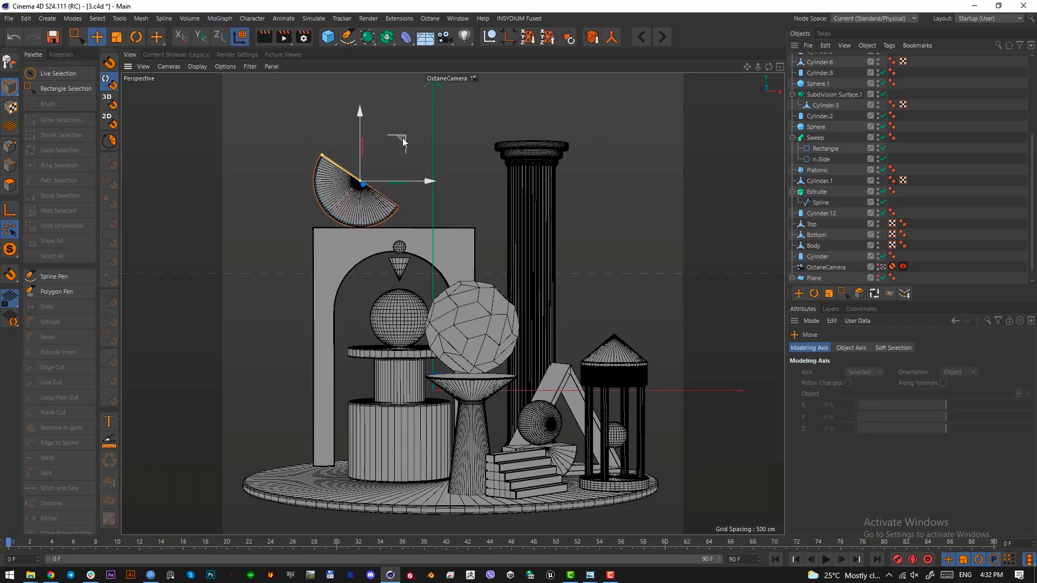
drag(400, 144, 414, 122)
key(t)
drag(539, 216, 346, 265)
scroll(864, 92, up, 5)
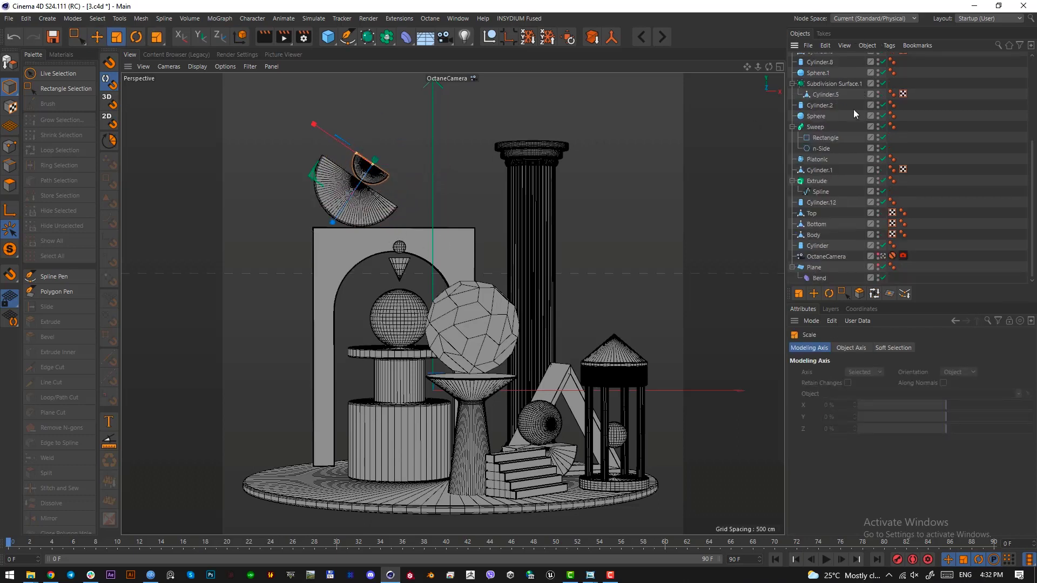
Step: Turn off slicing on the small copy to make it a full disc
click(820, 59)
click(888, 348)
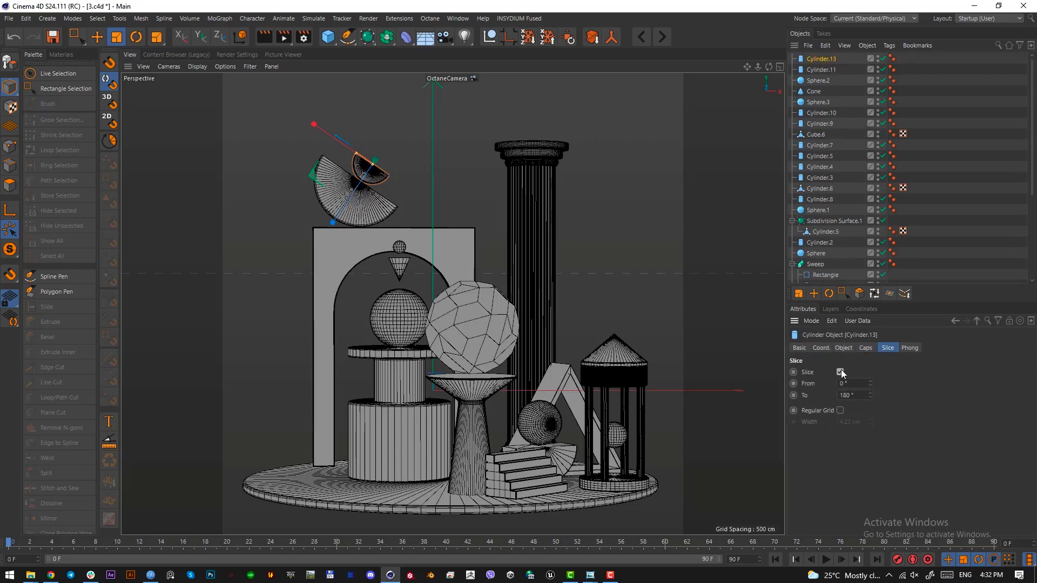
click(840, 372)
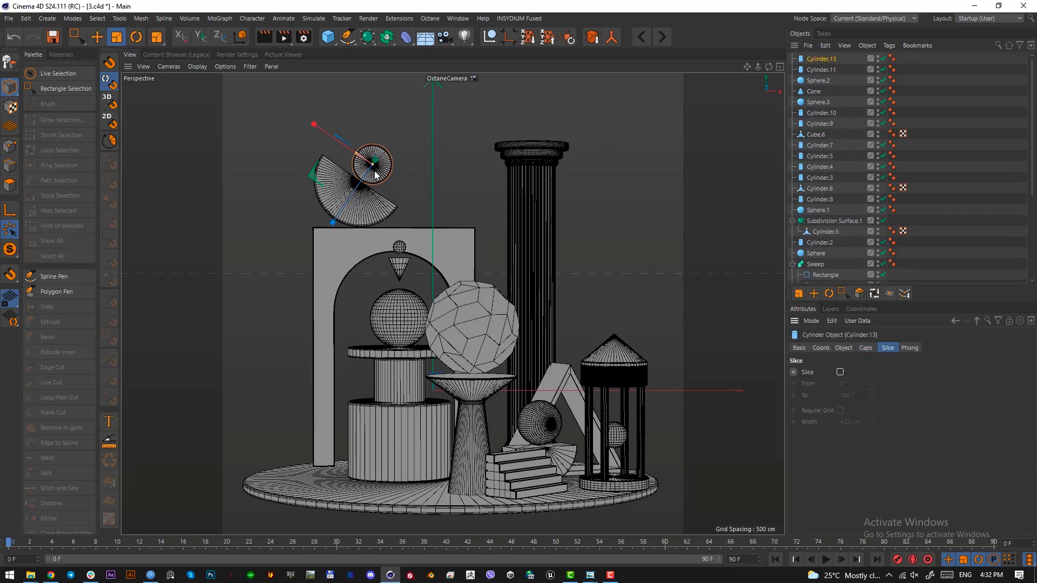
Step: In the front view, position the small disc against the half disc's sloping flat edge, partway down the slope
key(e)
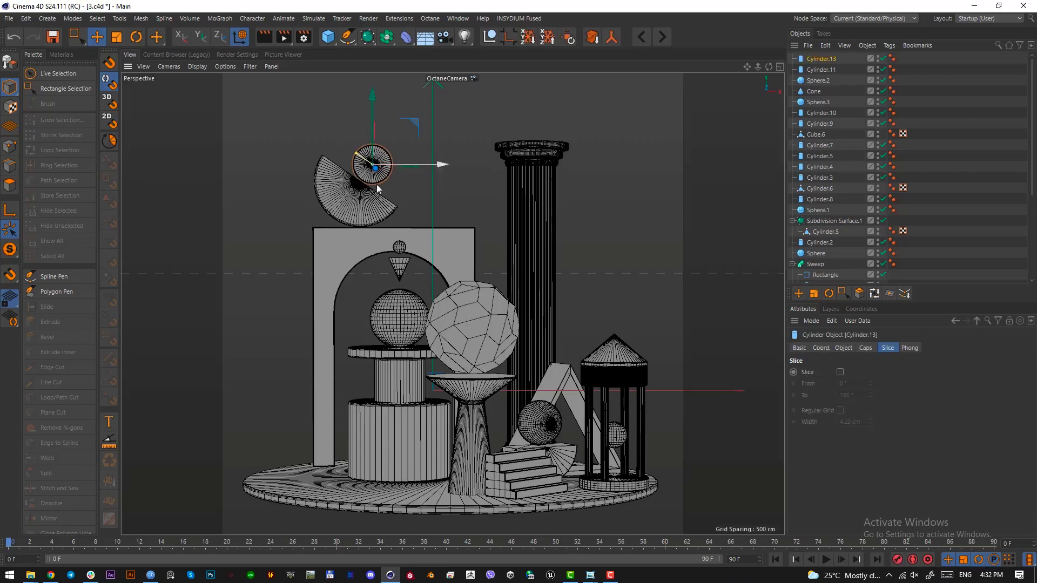
key(F4)
alt+right_drag(387, 167, 532, 183)
drag(539, 361, 523, 368)
alt+right_drag(304, 445, 276, 465)
alt+middle_drag(320, 460, 447, 339)
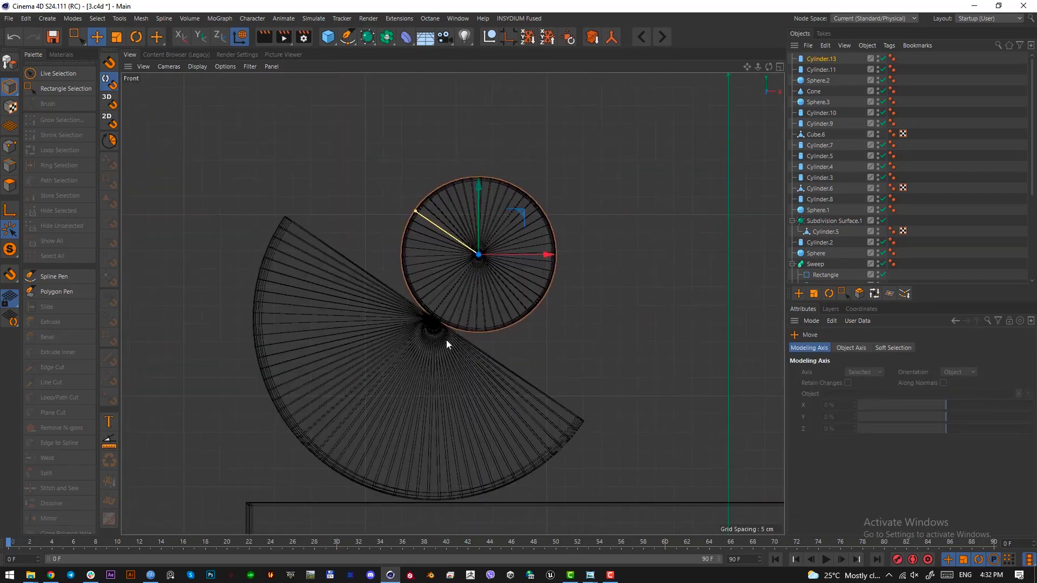
alt+right_drag(446, 339, 454, 310)
alt+middle_drag(453, 309, 434, 296)
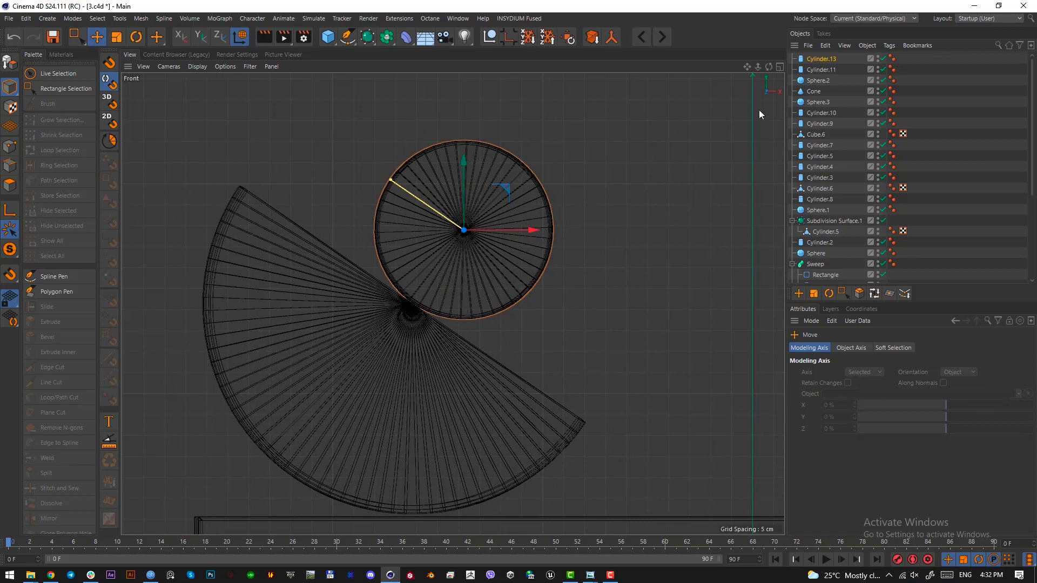
click(821, 59)
drag(527, 280, 580, 327)
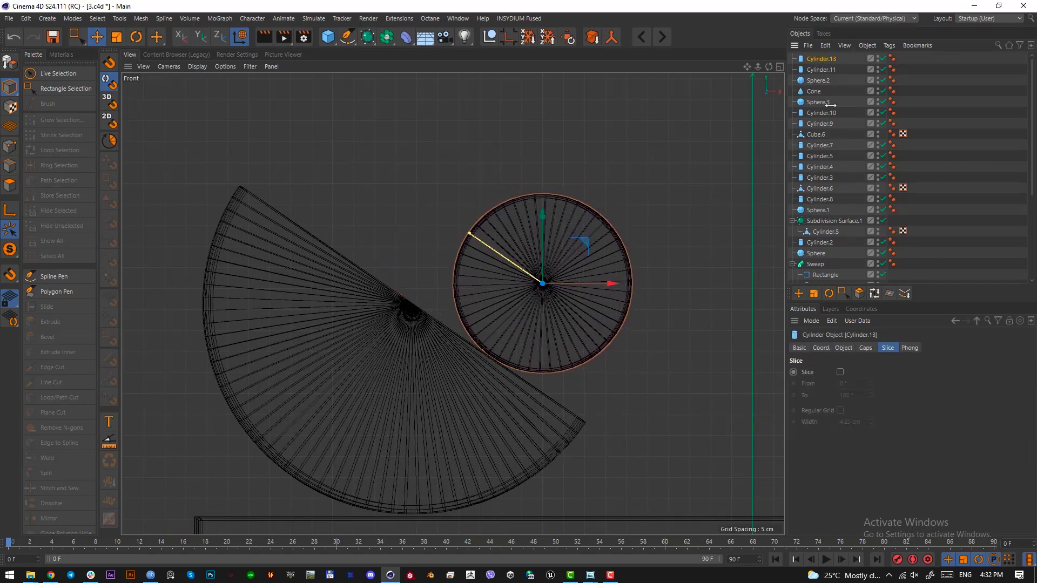
Step: Return to the camera view and examine the concentric rings around the column in the reference image
click(843, 348)
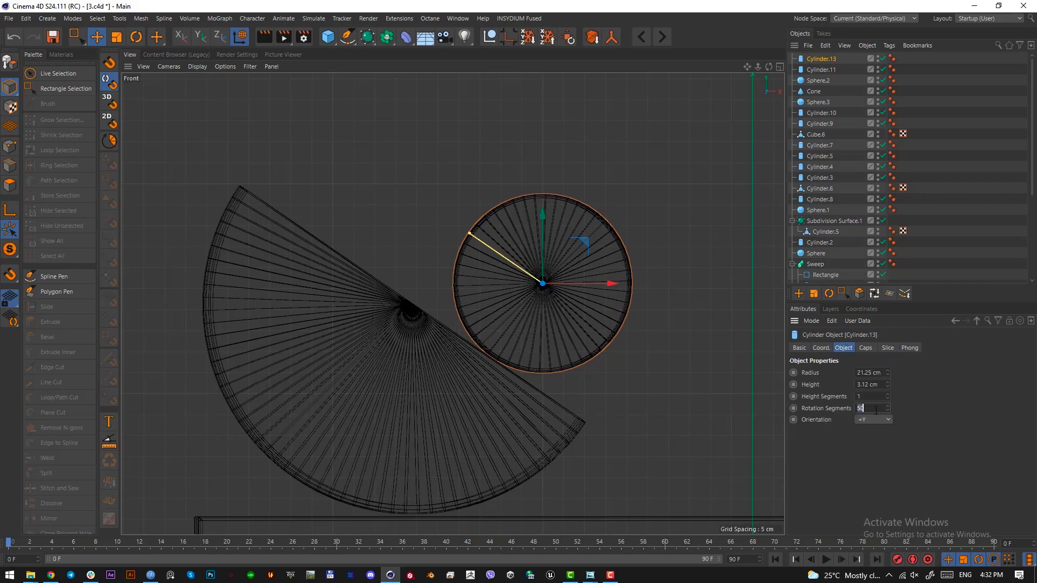
key(F1)
click(547, 385)
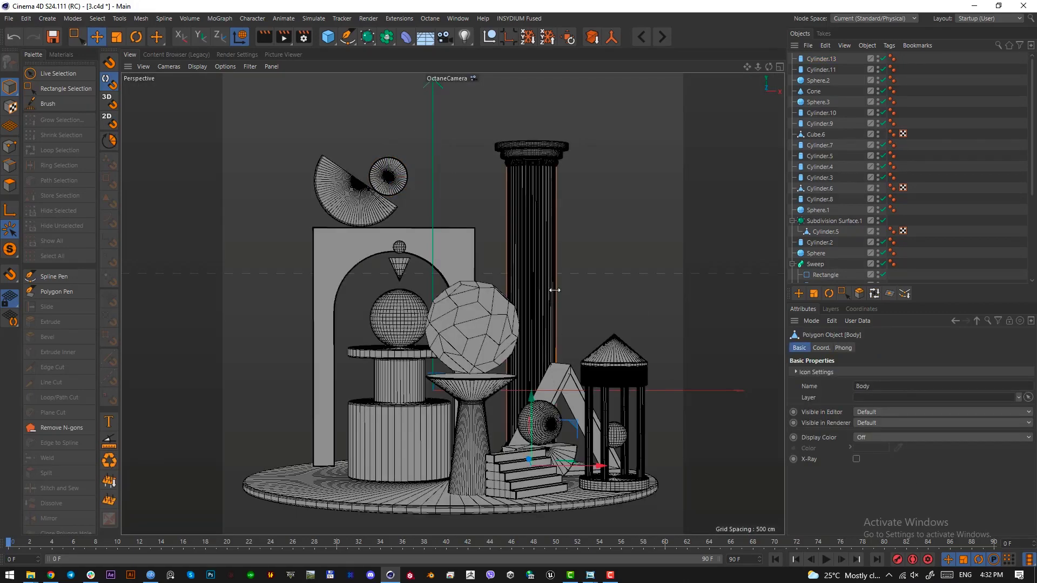
key(alt+Tab)
key(Print)
drag(369, 176, 534, 349)
click(526, 362)
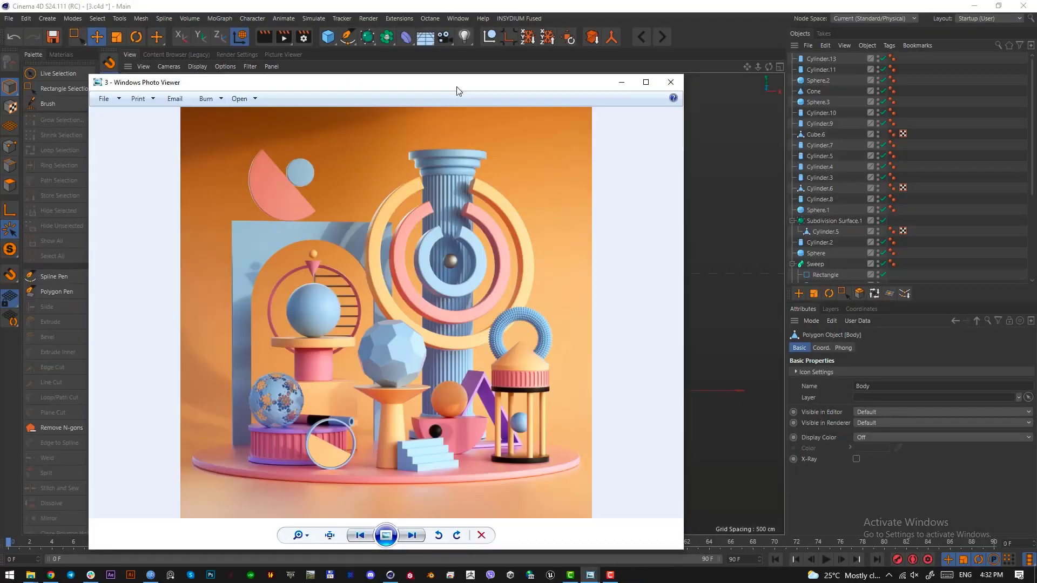
drag(455, 88, 0, 65)
Step: Add a tube, move it up in front of the column, and rotate it so its opening faces the camera
click(327, 37)
click(551, 86)
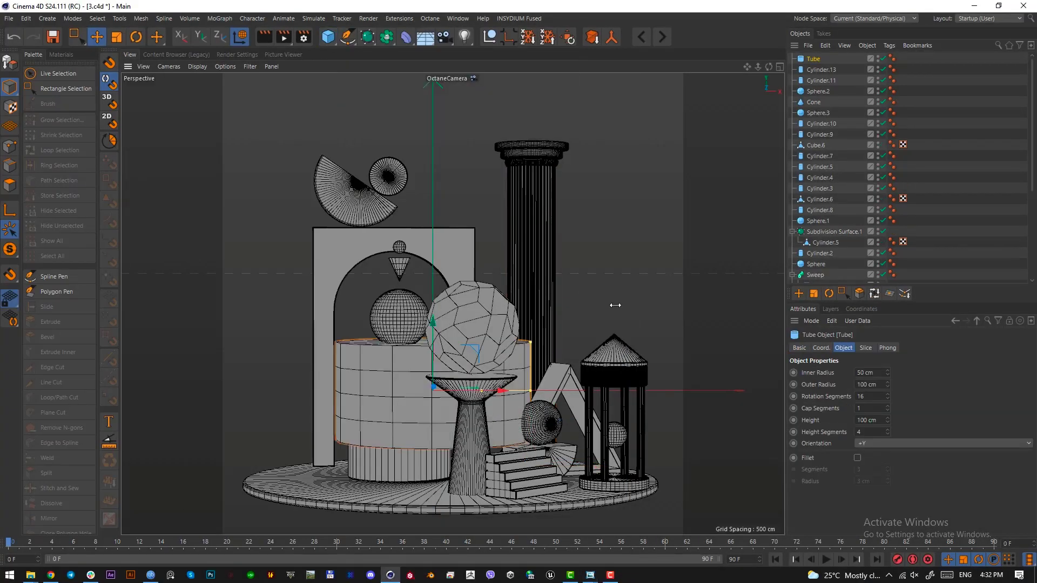
drag(612, 302, 740, 206)
key(r)
drag(566, 271, 611, 307)
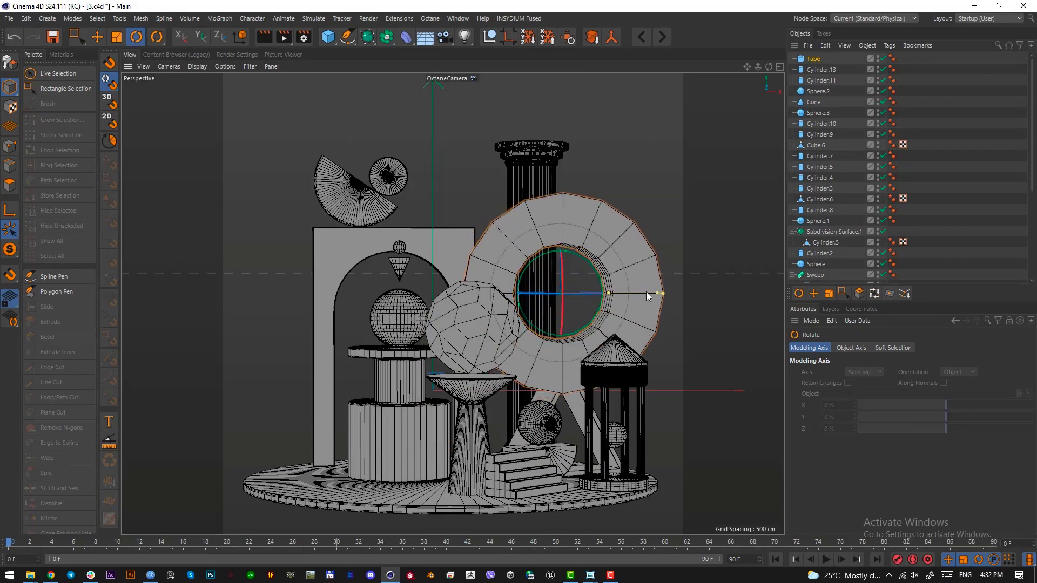
Step: Set the tube's height segments to 1
click(813, 59)
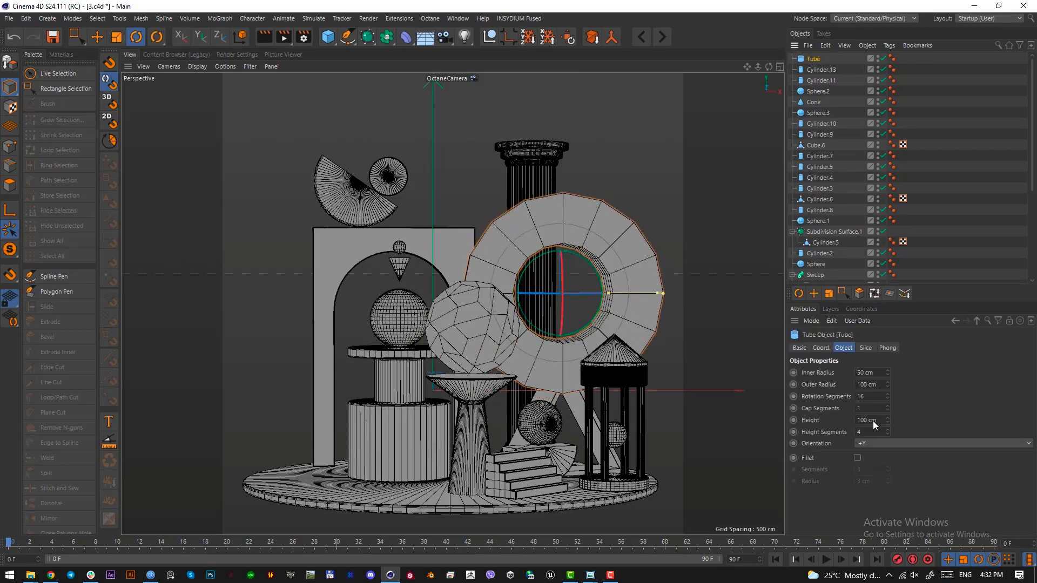
click(873, 420)
click(871, 432)
text(1)
key(Return)
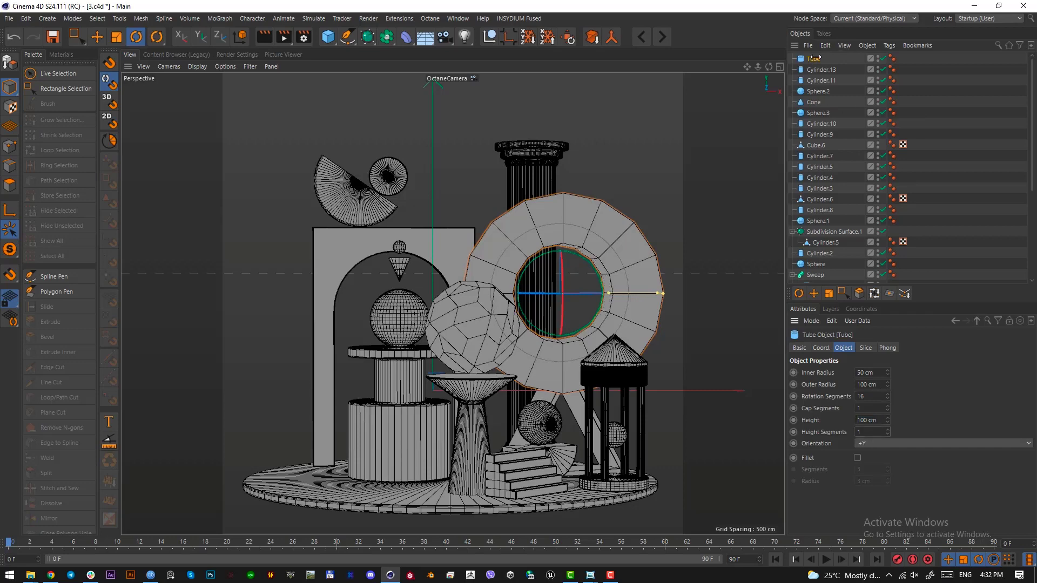
Step: Reduce the tube's depth in the top view and widen its inner radius to form a slim, shallow ring
key(F2)
scroll(583, 329, down, 6)
scroll(493, 373, up, 3)
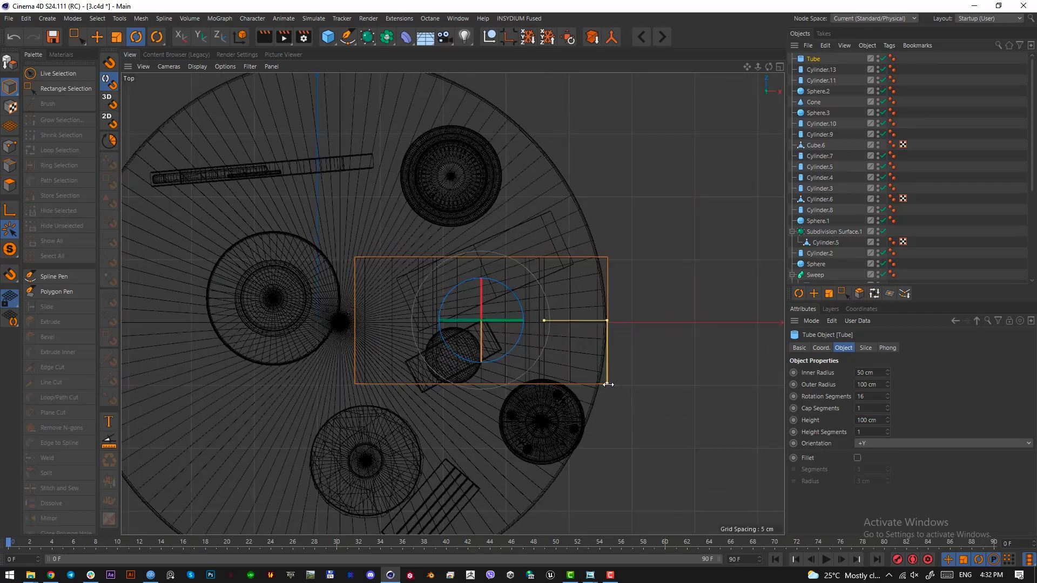
drag(609, 384, 638, 349)
key(e)
key(F1)
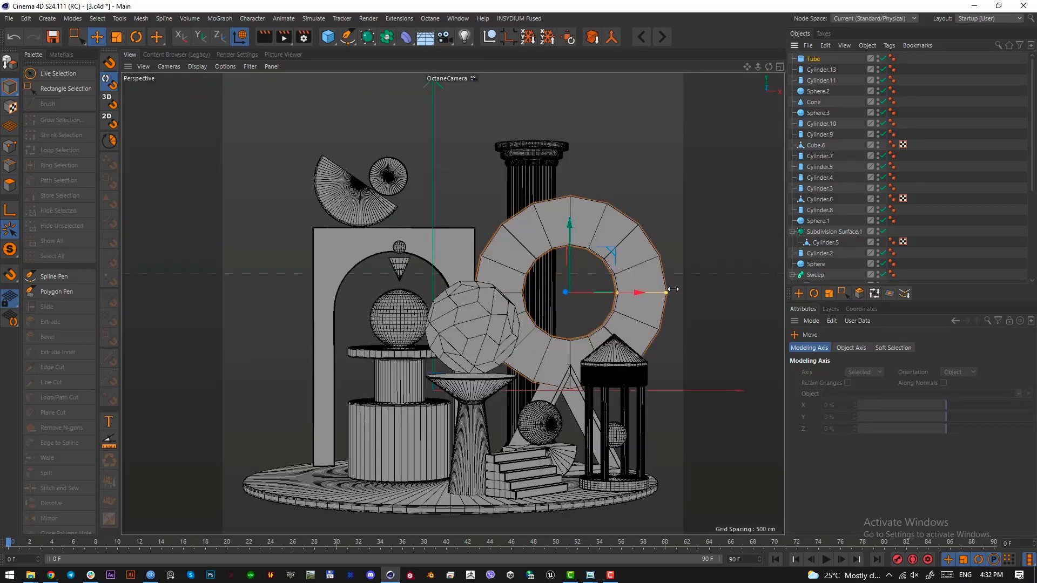
drag(617, 293, 650, 296)
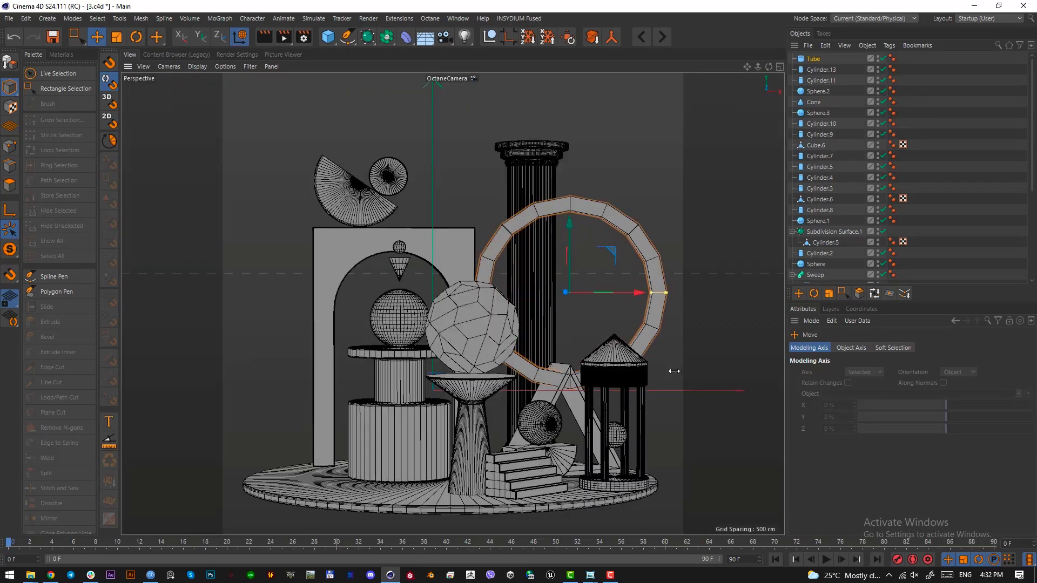
Step: Scale the ring up to an outer radius of about 106 cm and raise it over the upper part of the column
key(t)
drag(674, 371, 686, 370)
key(e)
drag(593, 255, 584, 214)
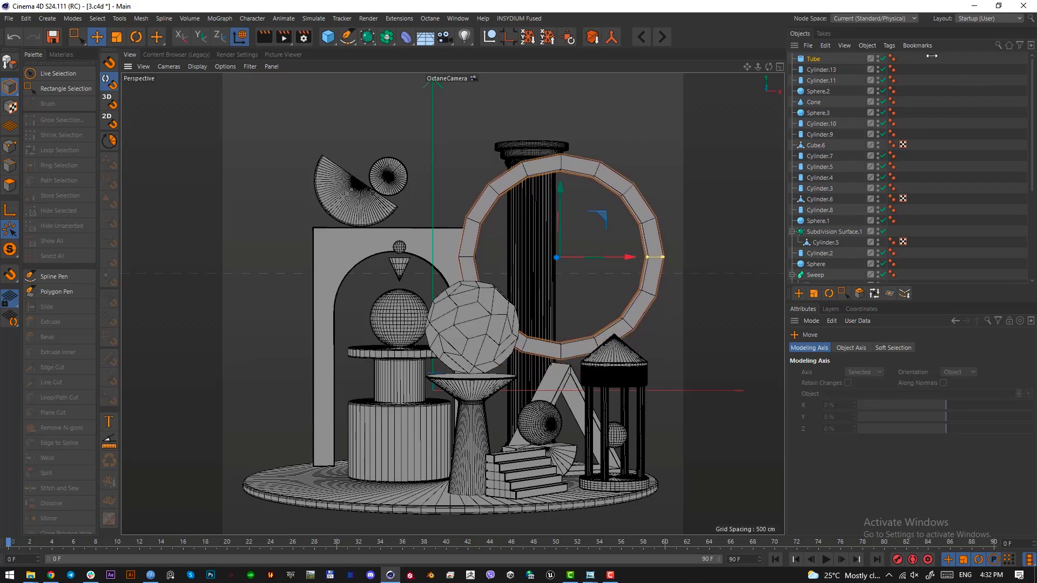
Step: Set the ring's rotation segments to 100
click(800, 58)
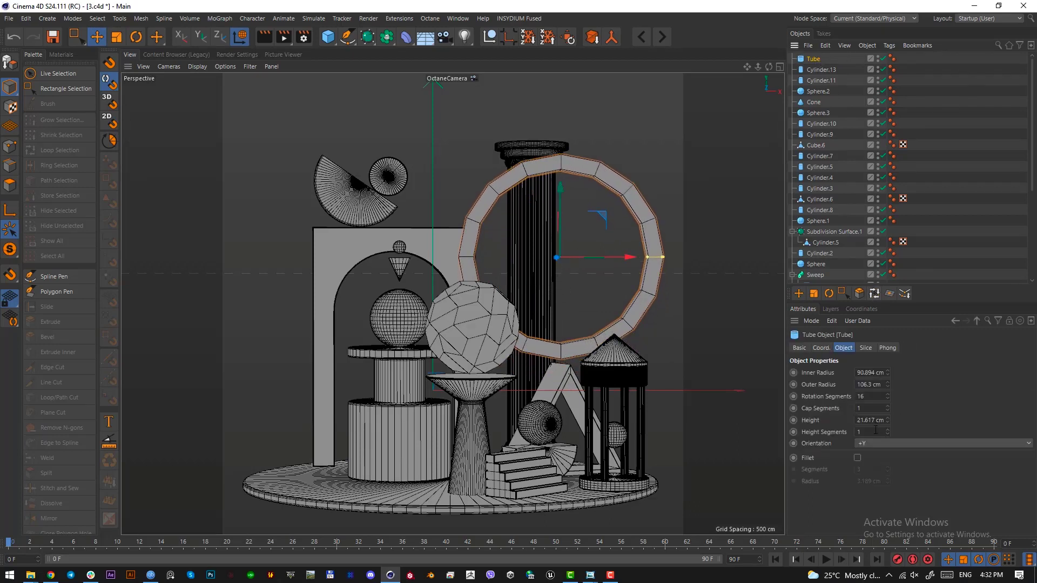
click(872, 395)
text(100)
key(Return)
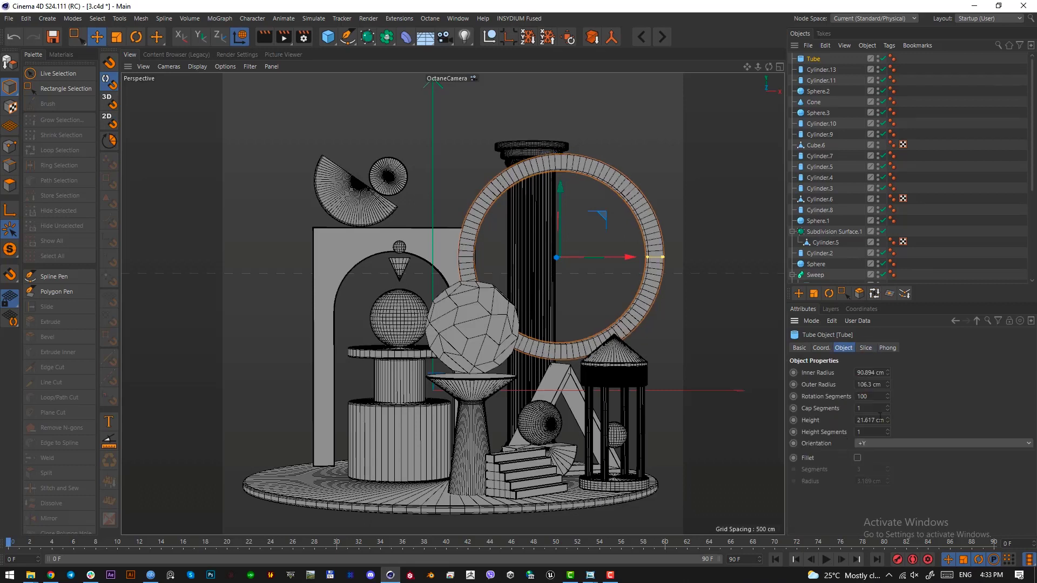
Step: Enable the ring's fillet and set the fillet radius to 1 cm
click(858, 459)
click(866, 481)
text(2)
key(Return)
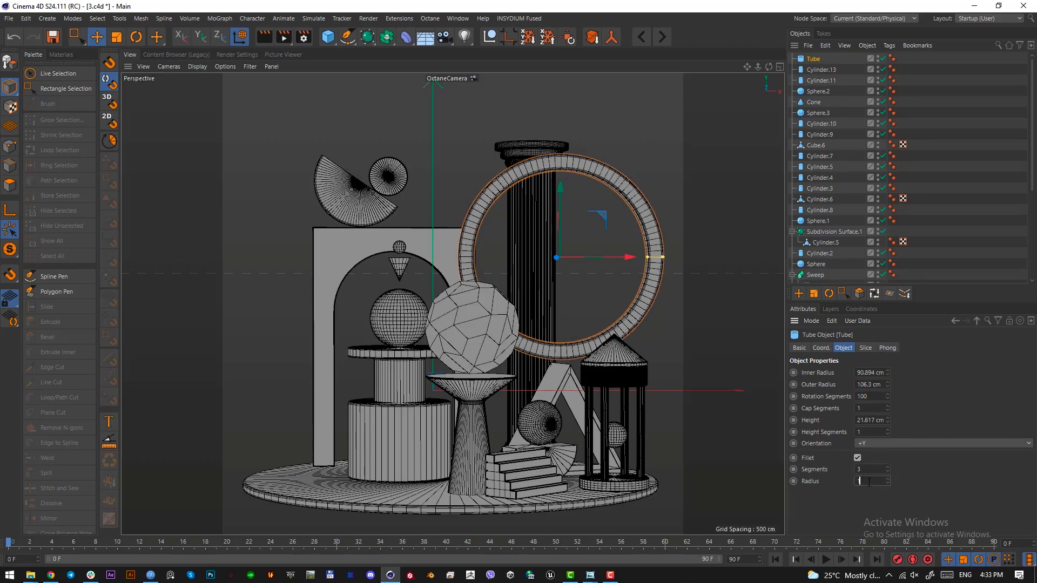
key(Return)
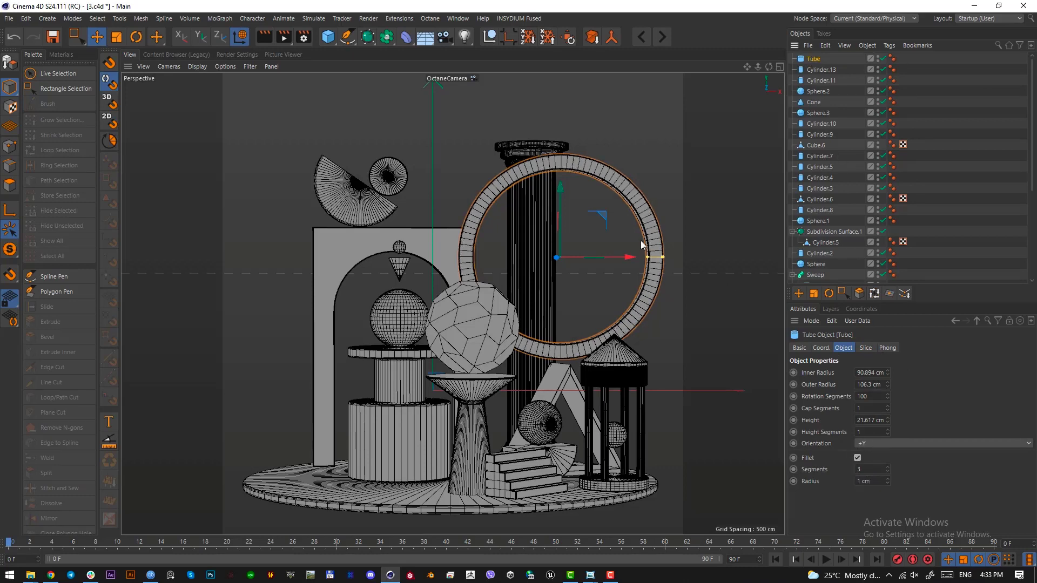
Step: Duplicate the ring and scale the copy down concentrically to an outer radius of about 69 cm
key(ctrl+v)
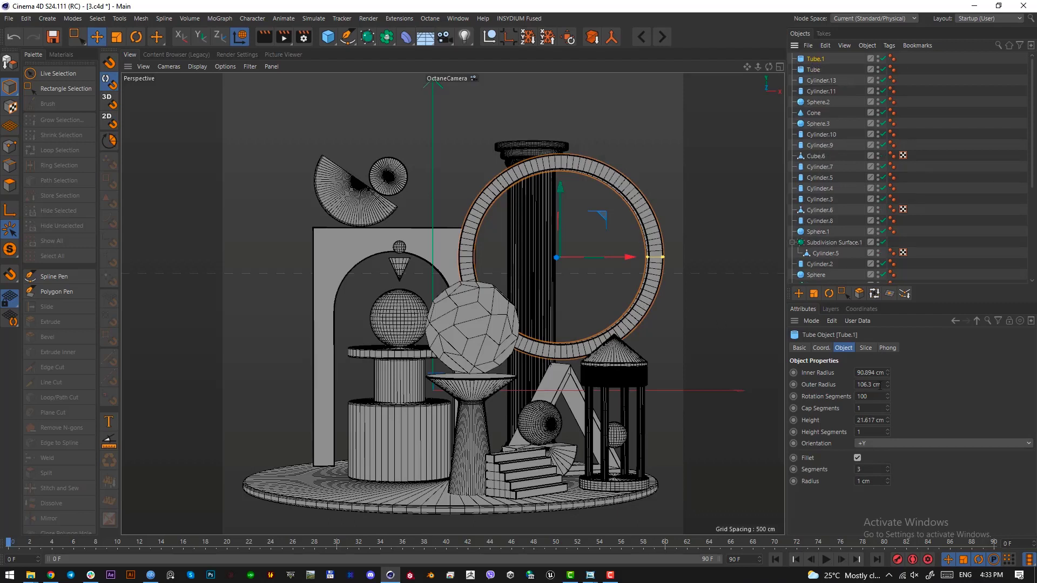
key(t)
drag(675, 332, 545, 368)
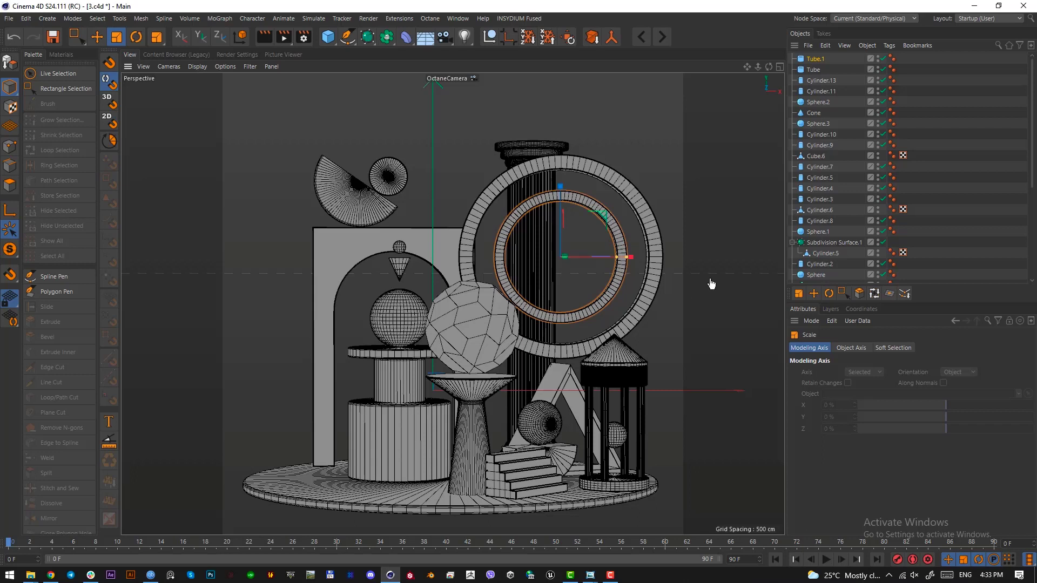
Step: Thicken the smaller ring by setting its inner radius to 54.809 cm
click(656, 281)
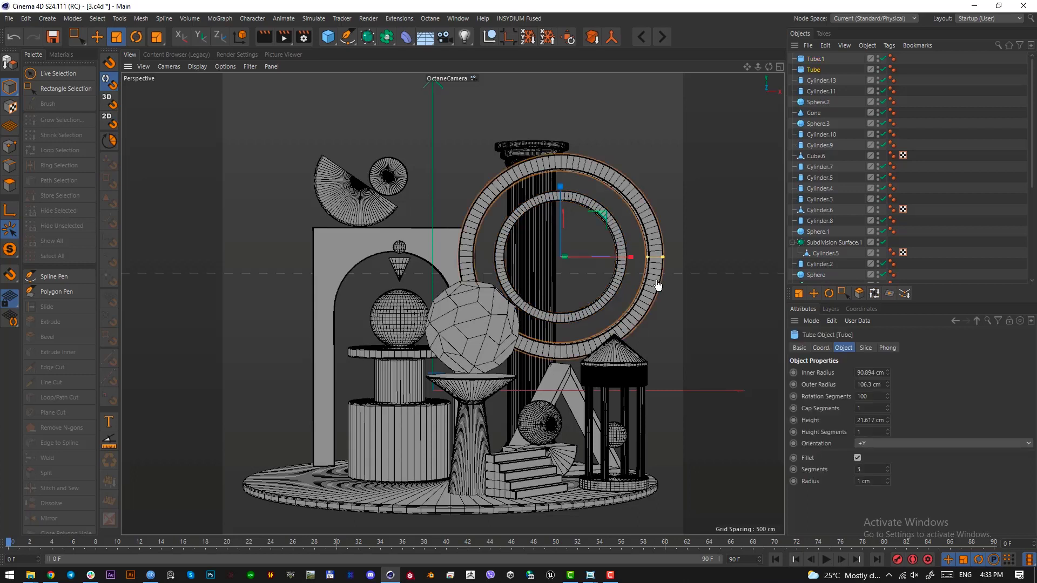
click(616, 277)
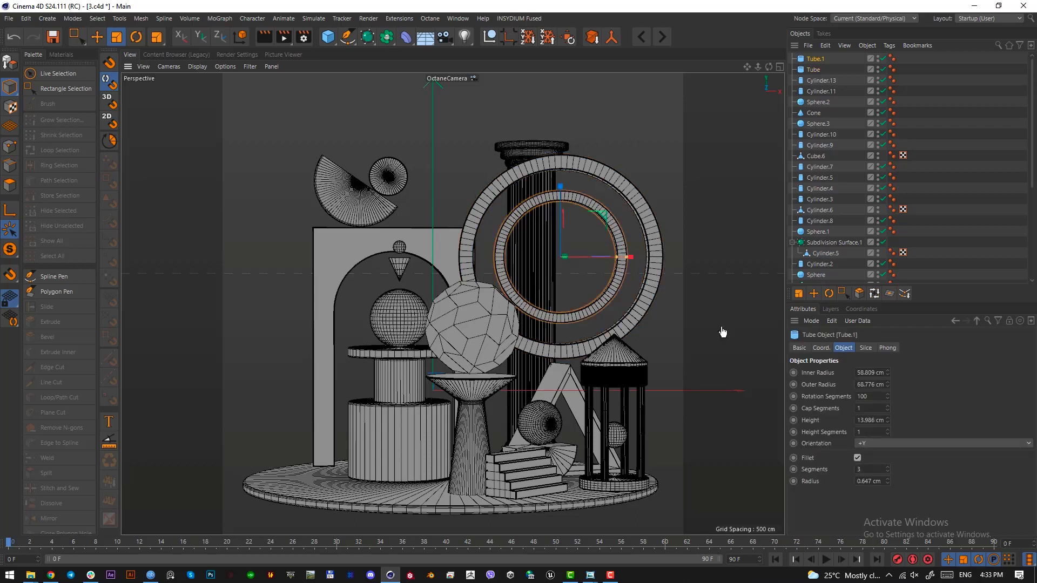
click(887, 375)
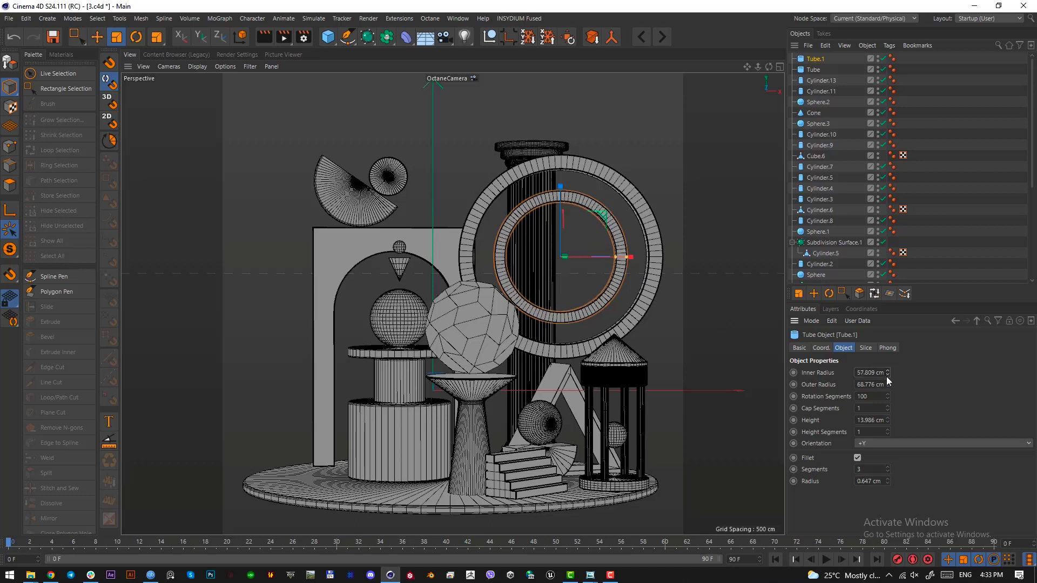
click(886, 377)
click(886, 377)
click(886, 377)
click(886, 377)
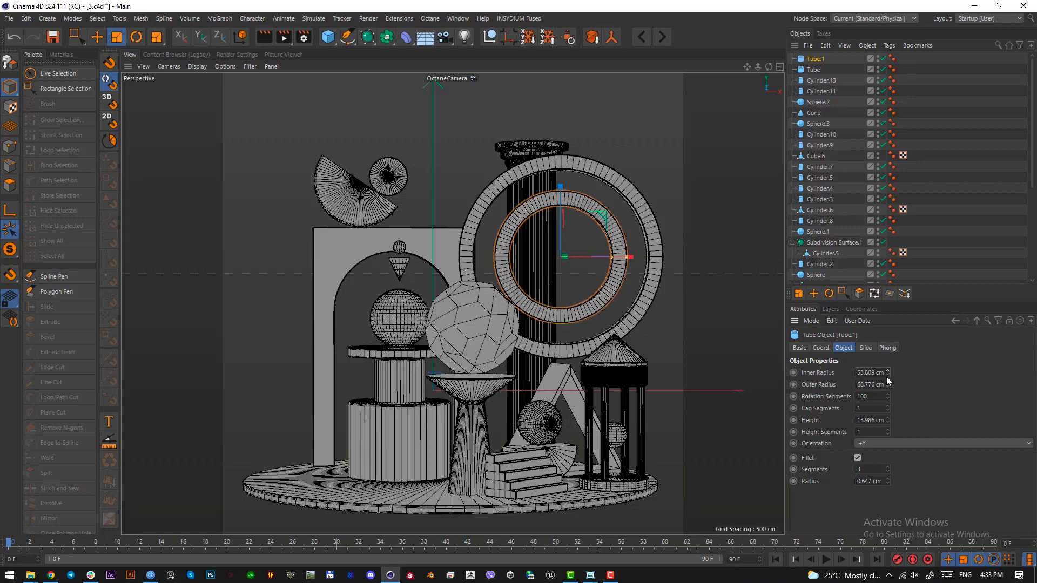
click(886, 370)
Step: Measure a section of the outer ring with a screen-capture selection and close the capture
key(Print)
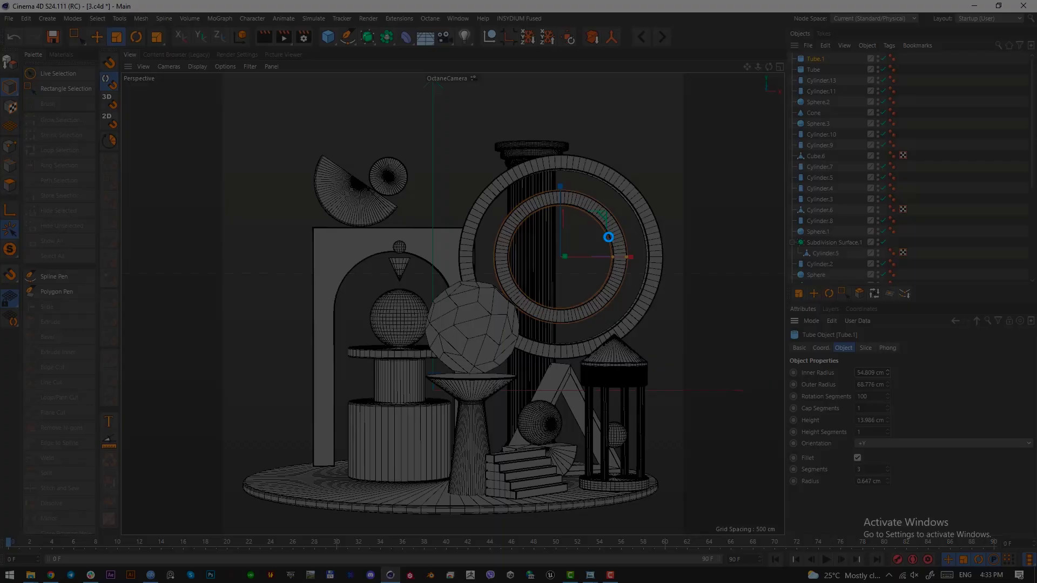
mouse_move(627, 249)
mouse_down()
mouse_move(609, 237)
mouse_move(642, 241)
mouse_up()
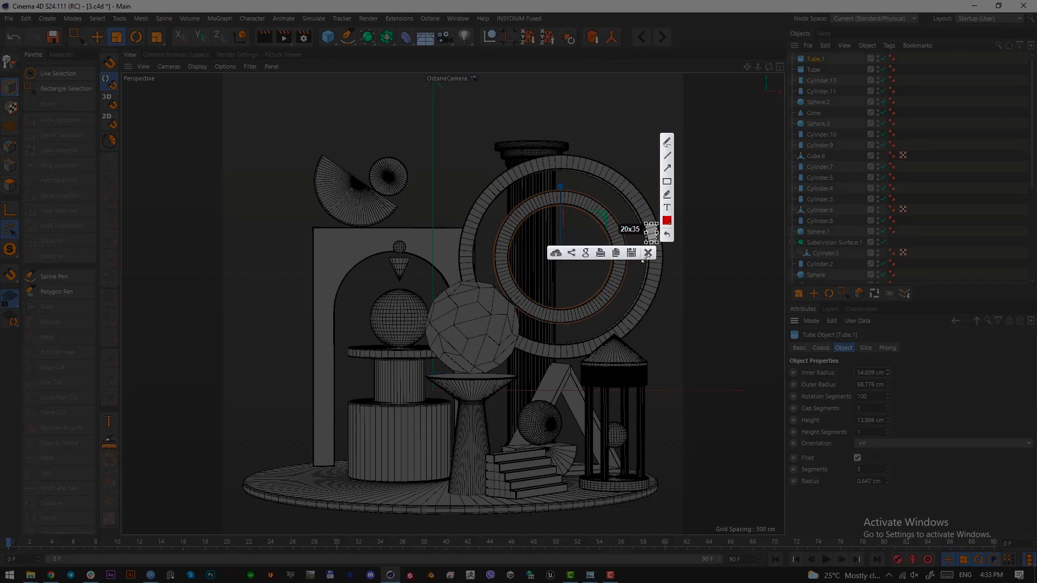
click(647, 254)
key(ctrl+v)
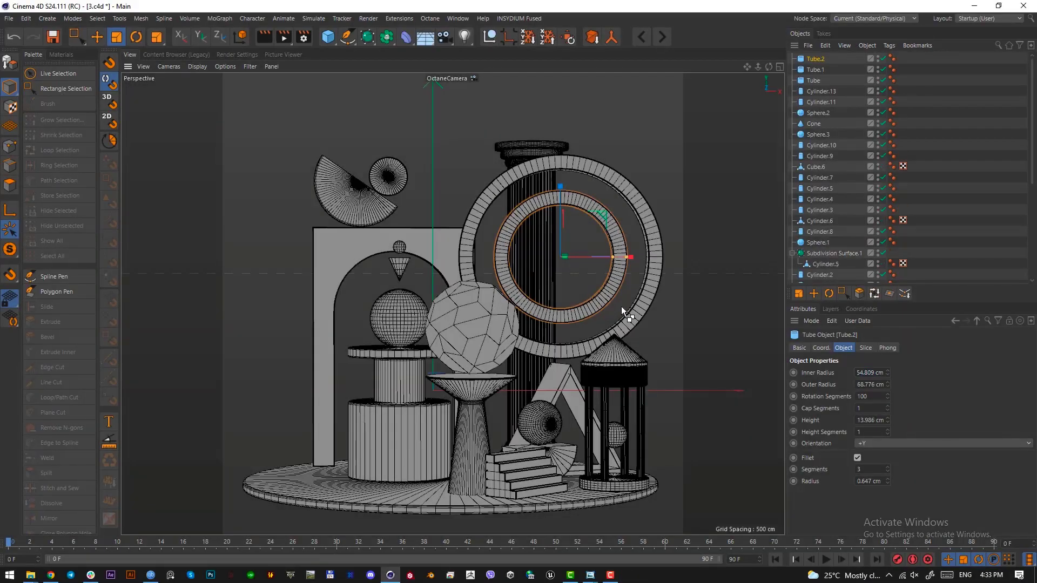
mouse_move(614, 257)
mouse_down()
mouse_move(589, 260)
mouse_move(615, 259)
mouse_up()
key(ctrl+z)
key(ctrl+z)
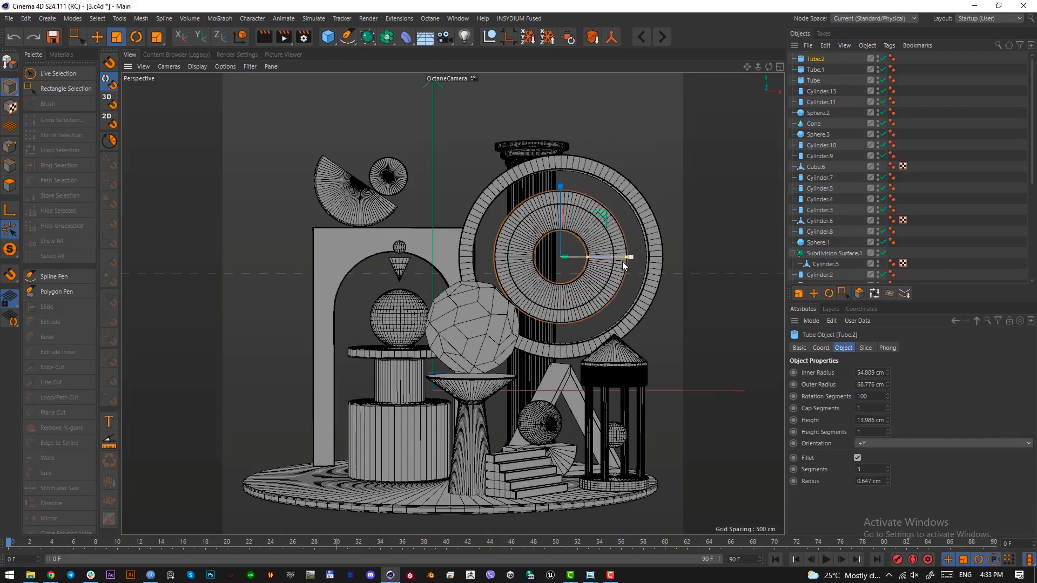
drag(887, 386, 887, 402)
key(ctrl+z)
key(ctrl+z)
drag(681, 354, 599, 382)
key(ctrl+z)
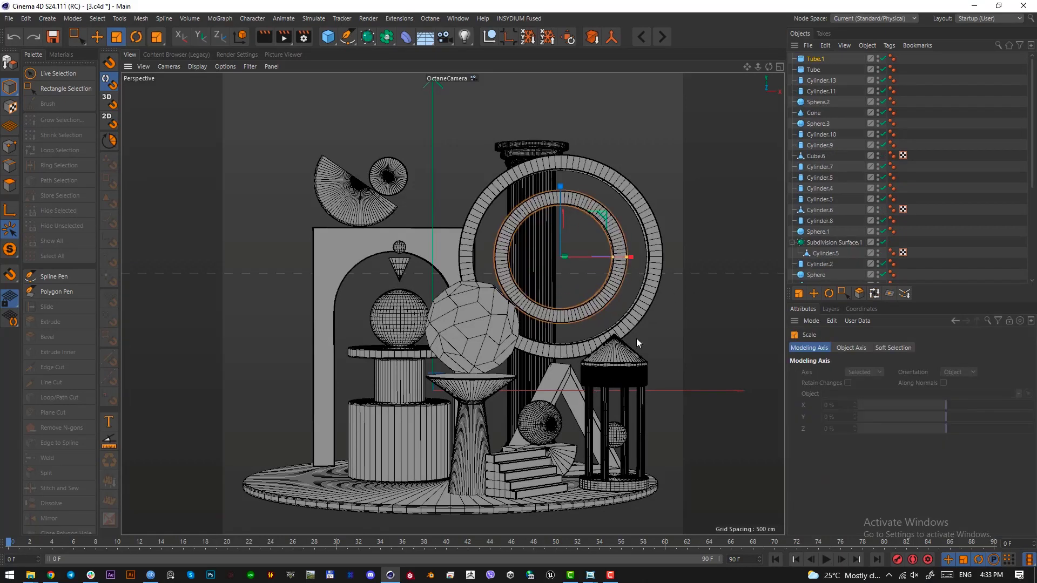
Step: Duplicate the smaller ring, scale the copy to an outer radius of about 32 cm, and set its inner radius to 20.815 cm
key(ctrl+c)
key(ctrl+v)
drag(637, 335, 501, 433)
click(816, 59)
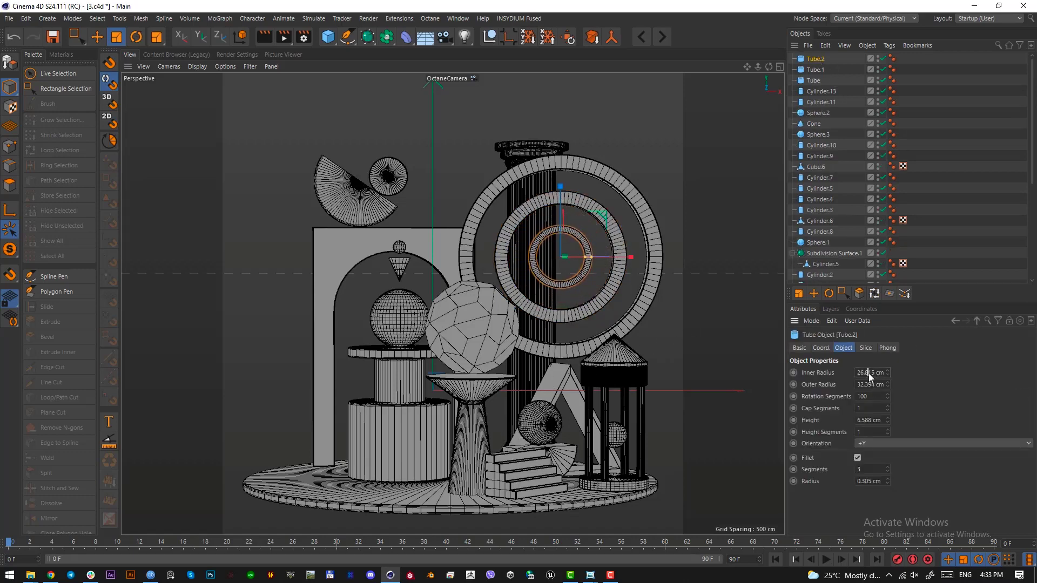
scroll(869, 374, down, 1)
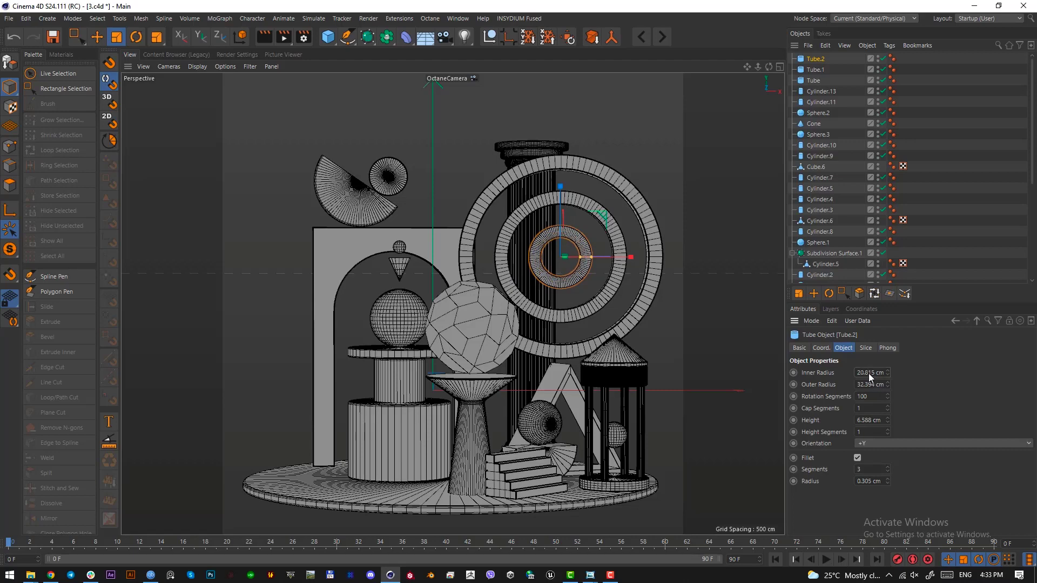
Step: Enable slicing on all three rings, running from 115° to 432°, to leave an opening at their upper side
click(866, 349)
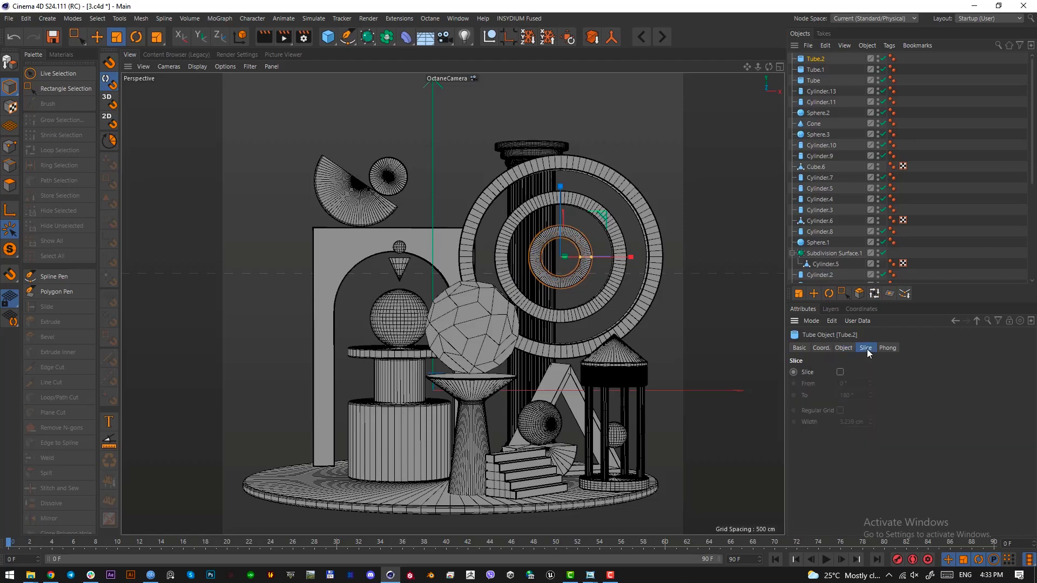
shift+click(814, 79)
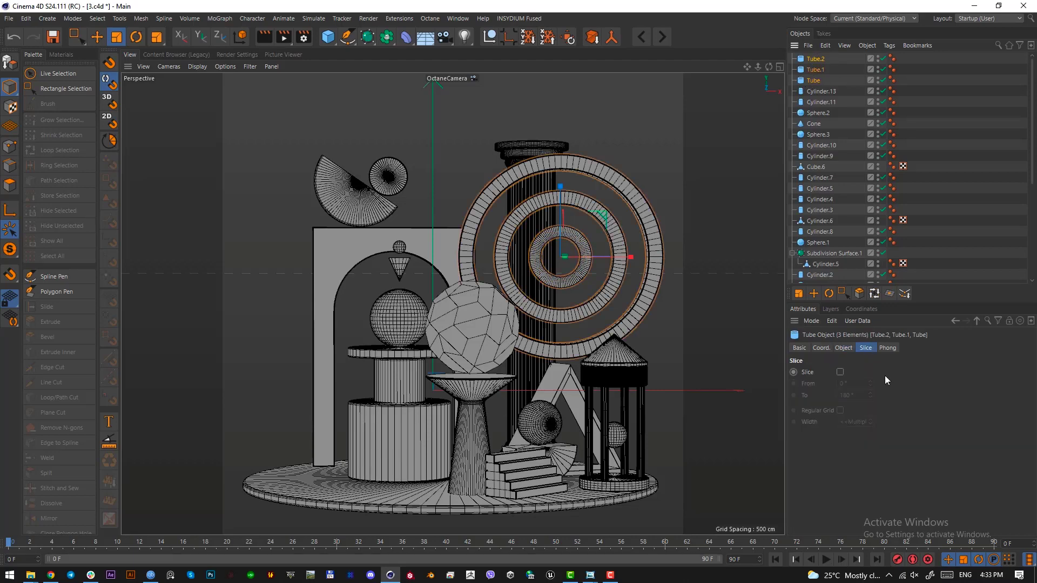
click(841, 372)
mouse_move(870, 383)
mouse_down()
mouse_move(871, 393)
mouse_move(870, 380)
mouse_up()
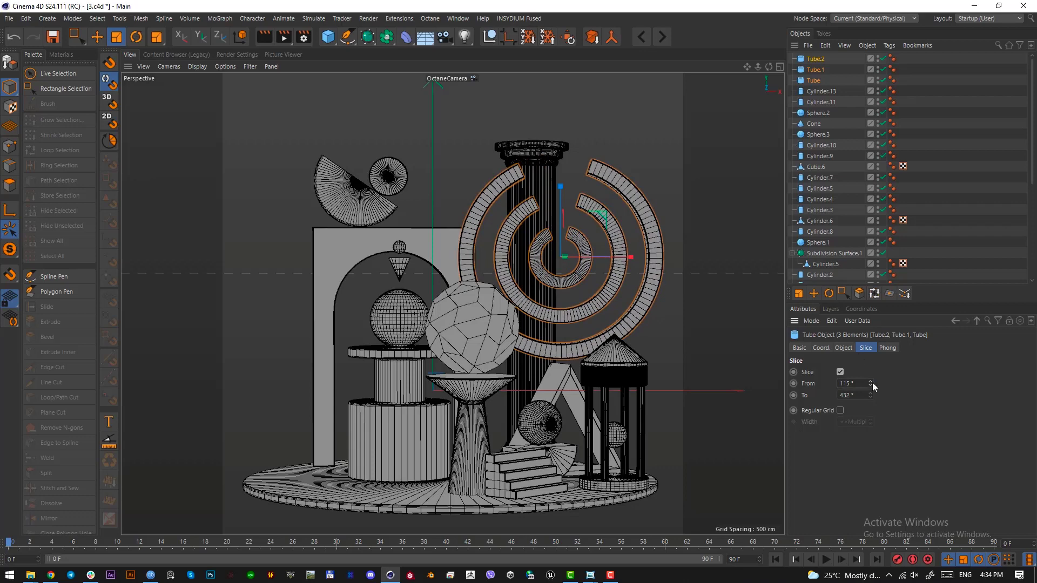
Step: Turn the three sliced rings slightly sideways and move them up in front of the column
key(r)
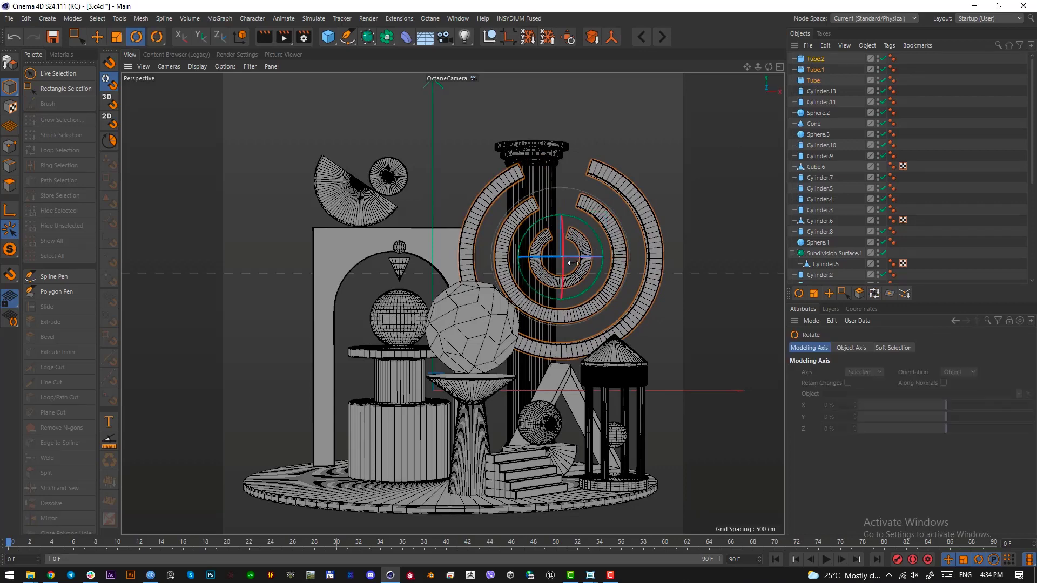
mouse_move(573, 263)
mouse_down()
mouse_move(597, 261)
mouse_move(573, 263)
mouse_up()
key(e)
drag(643, 295, 639, 278)
click(813, 59)
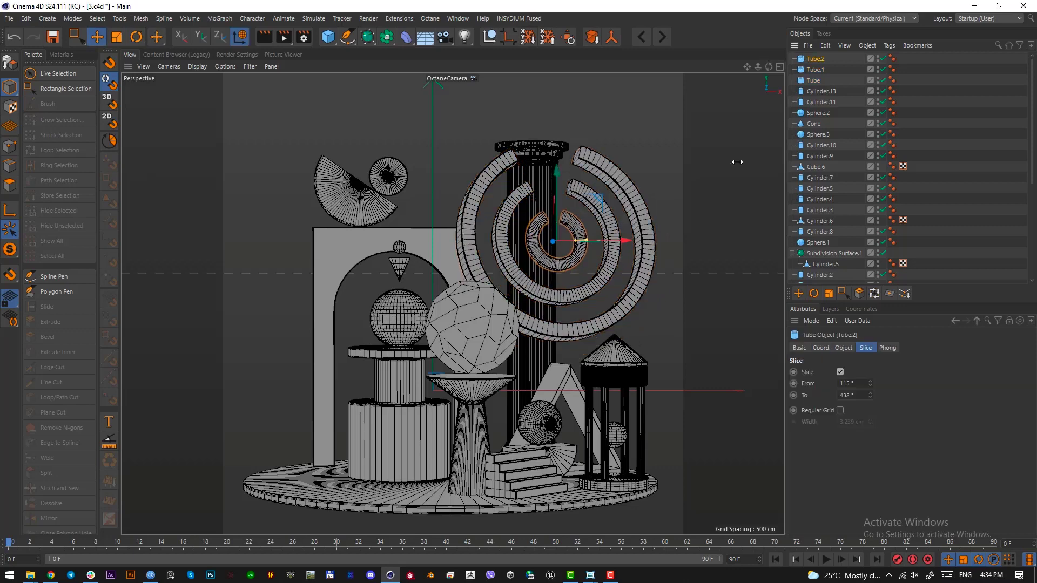
Step: Add a sphere at the centre of the concentric rings, scale it down to a small ball and save the scene
drag(349, 36, 553, 69)
key(t)
drag(679, 247, 361, 473)
click(682, 156)
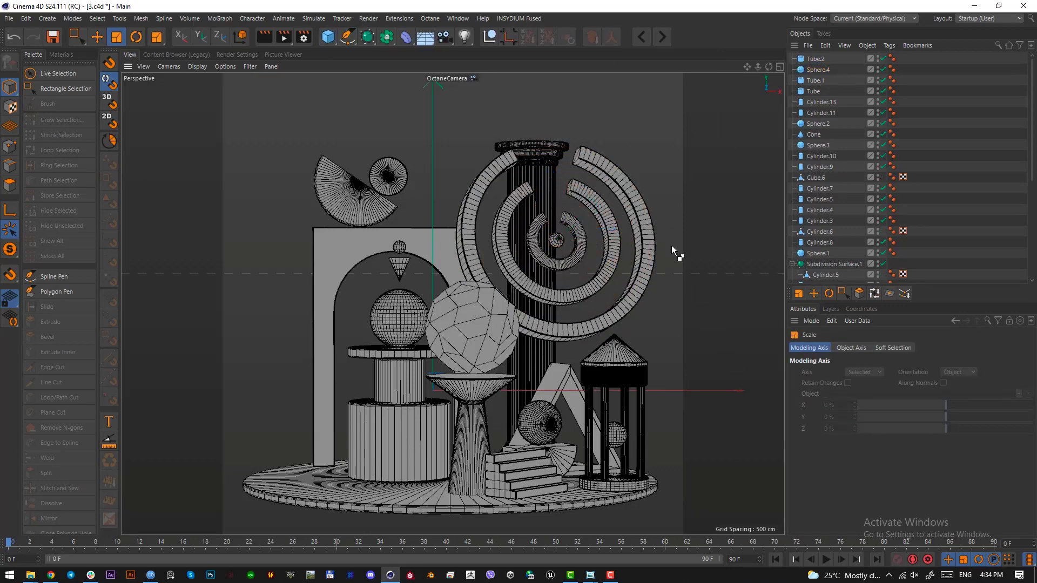
key(ctrl+s)
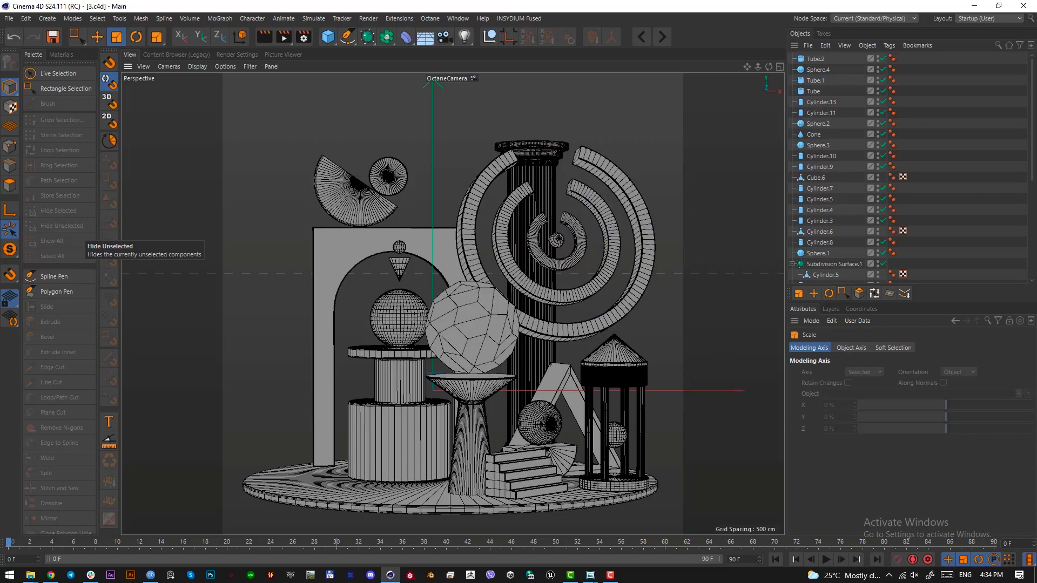
Step: Examine the low ribbed podium and the matching ribbed band under the cone roof in the reference image
drag(0, 104, 406, 93)
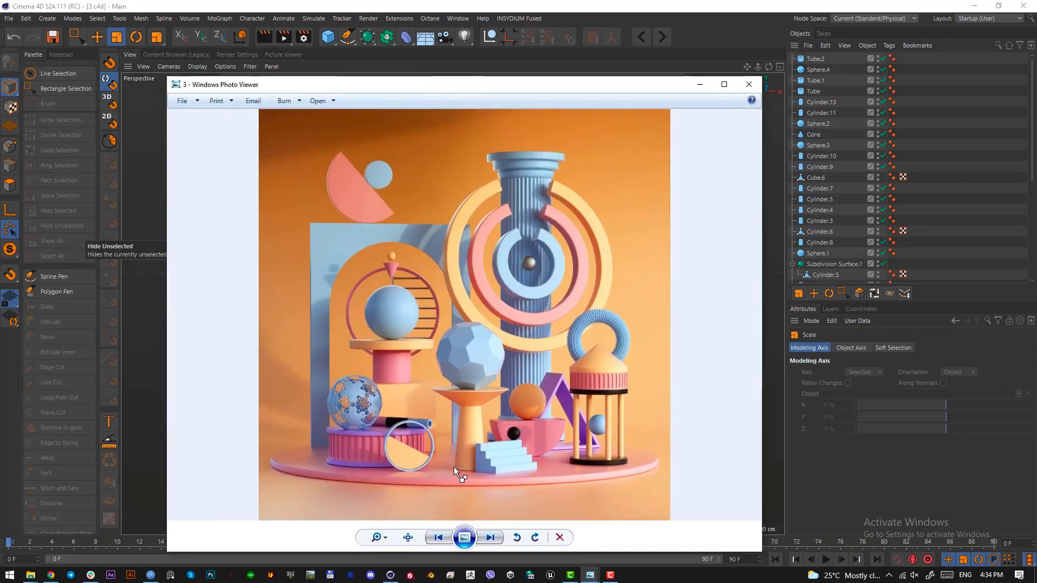
key(Print)
drag(324, 421, 435, 472)
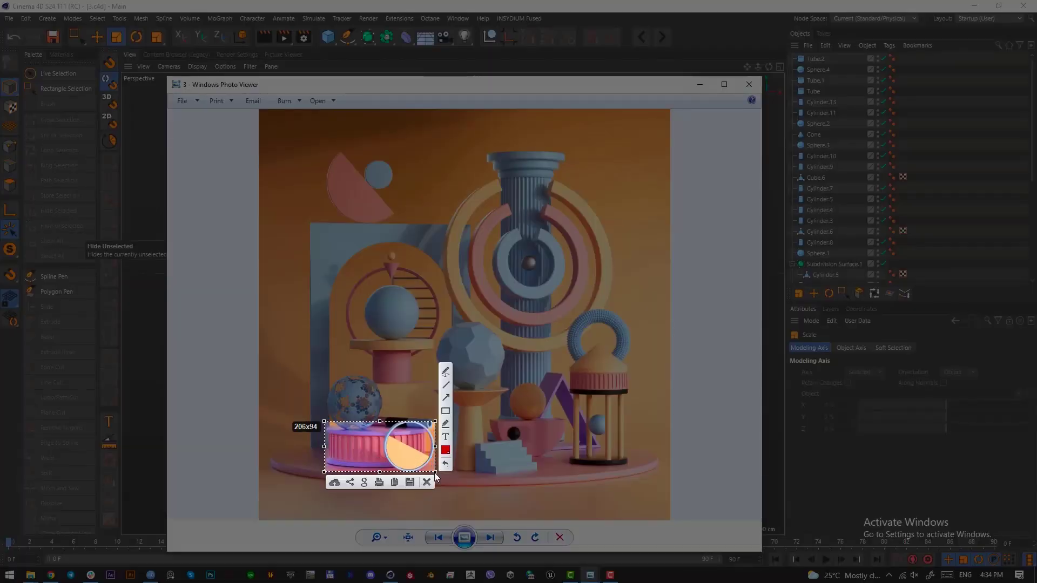
drag(569, 371, 627, 389)
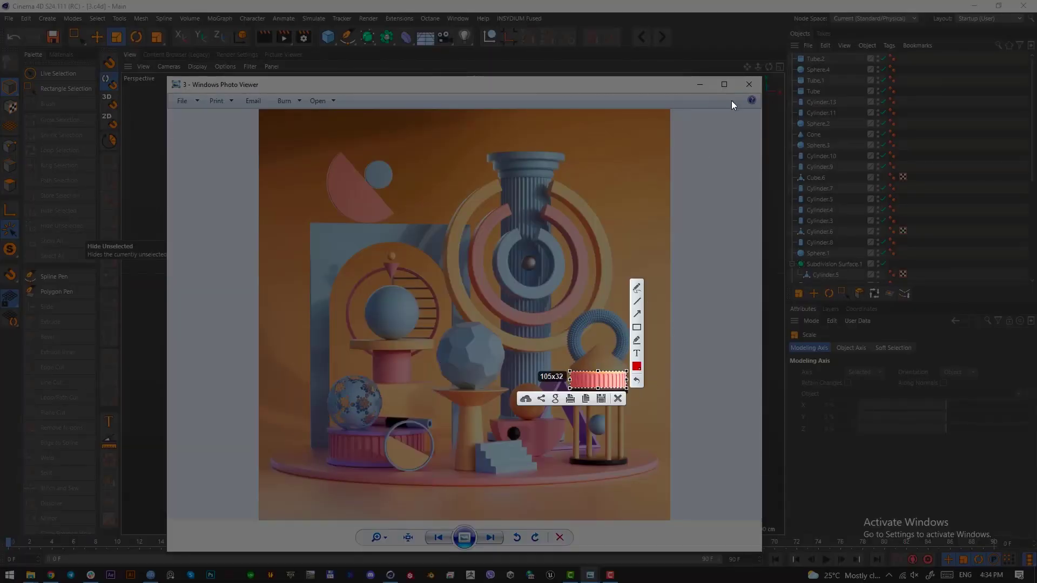
click(618, 399)
drag(711, 105, 52, 93)
Step: Duplicate the pavilion's base disc and raise the copy to sit directly beneath the ribbed band under the cone roof
click(610, 372)
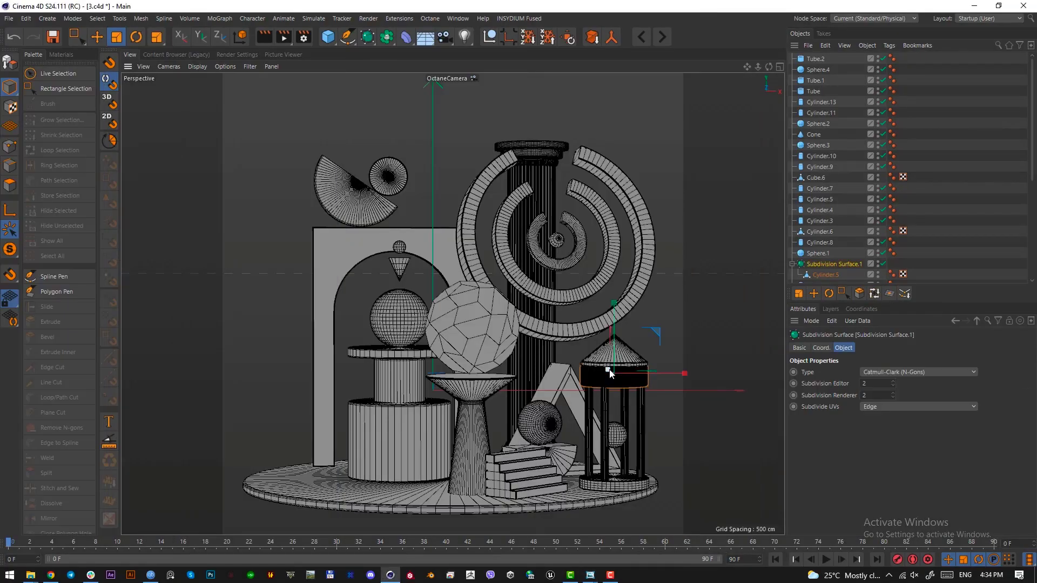
click(629, 484)
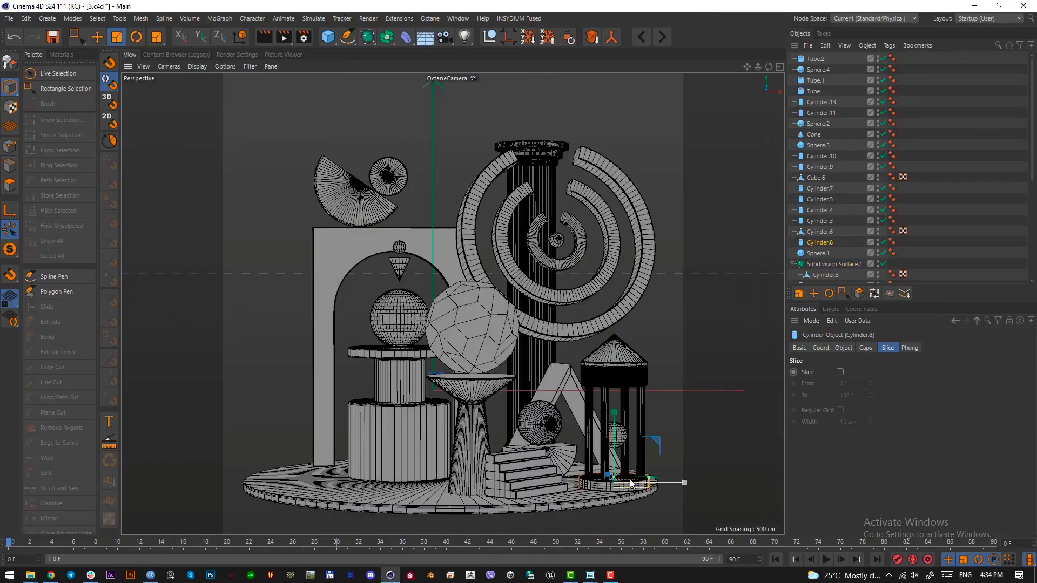
key(e)
ctrl+drag(615, 440, 615, 351)
key(F3)
scroll(407, 338, down, 3)
scroll(382, 355, down, 5)
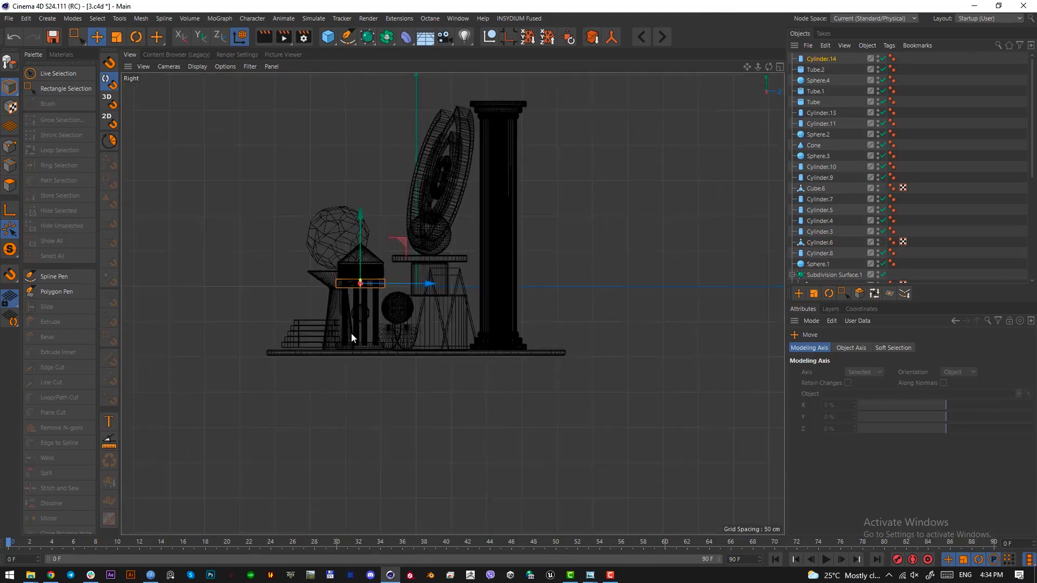
scroll(363, 289, up, 8)
drag(335, 322, 339, 297)
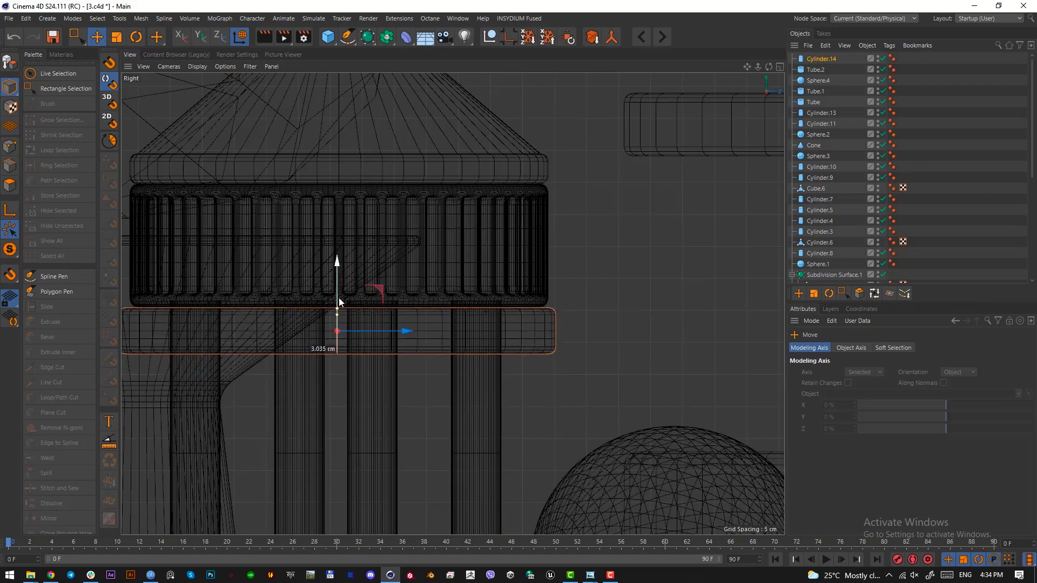
key(F1)
Step: Check the copied disc's alignment with the pavilion from above and inspect its radius
click(638, 374)
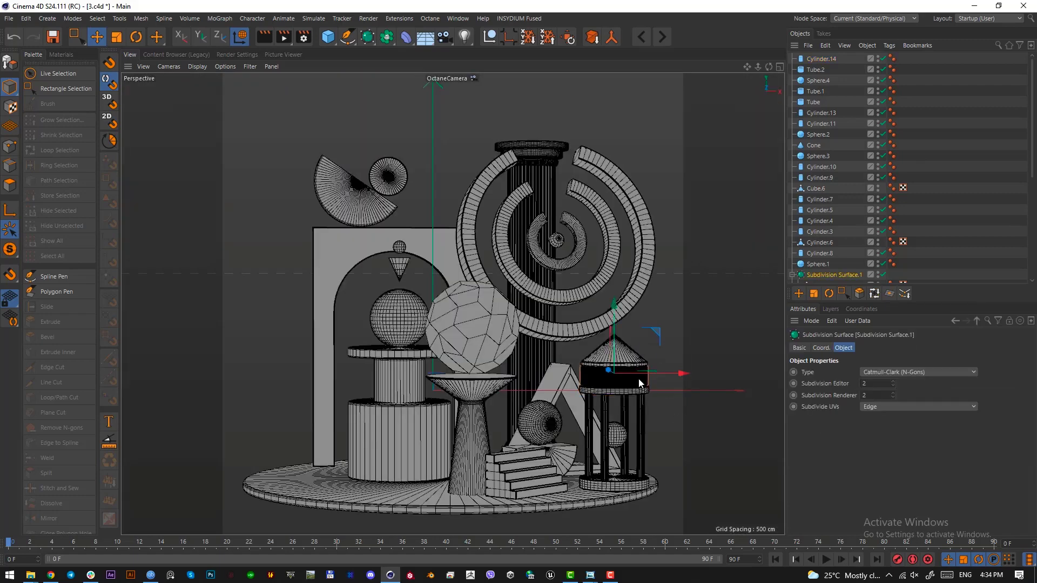
click(633, 386)
key(F2)
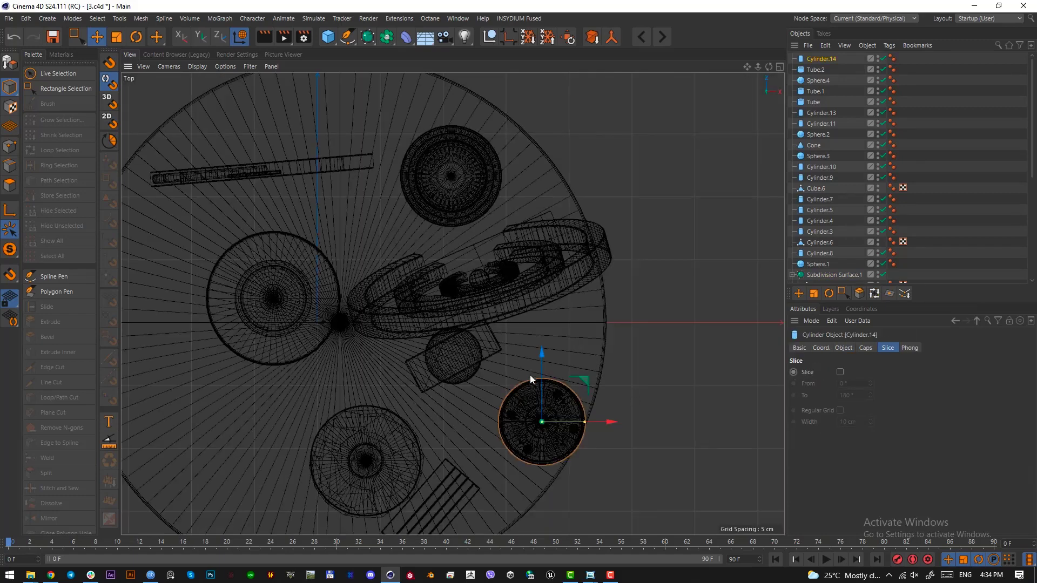
scroll(530, 375, up, 5)
key(F1)
click(843, 348)
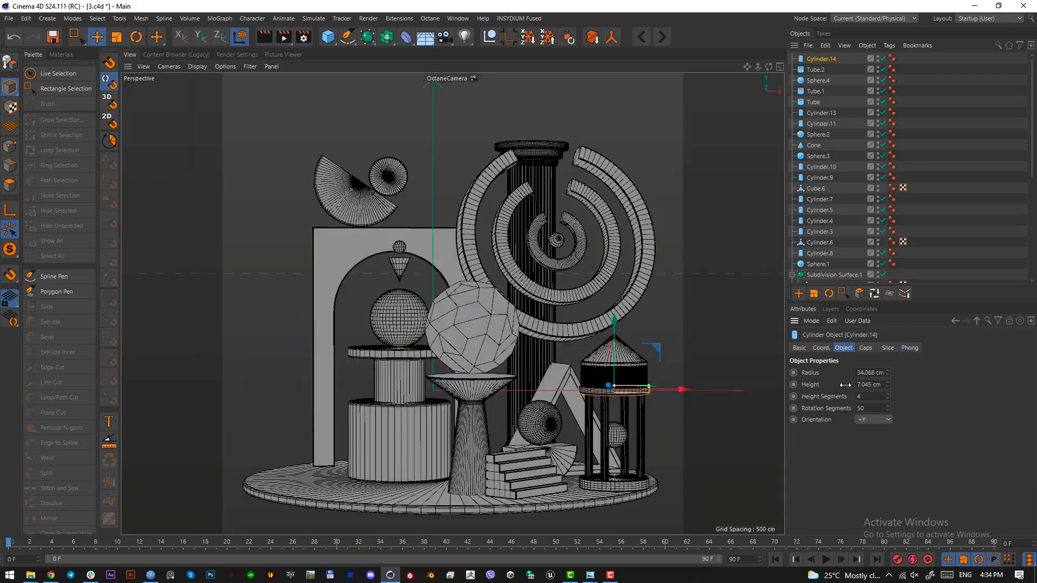
click(870, 372)
scroll(871, 372, up, 3)
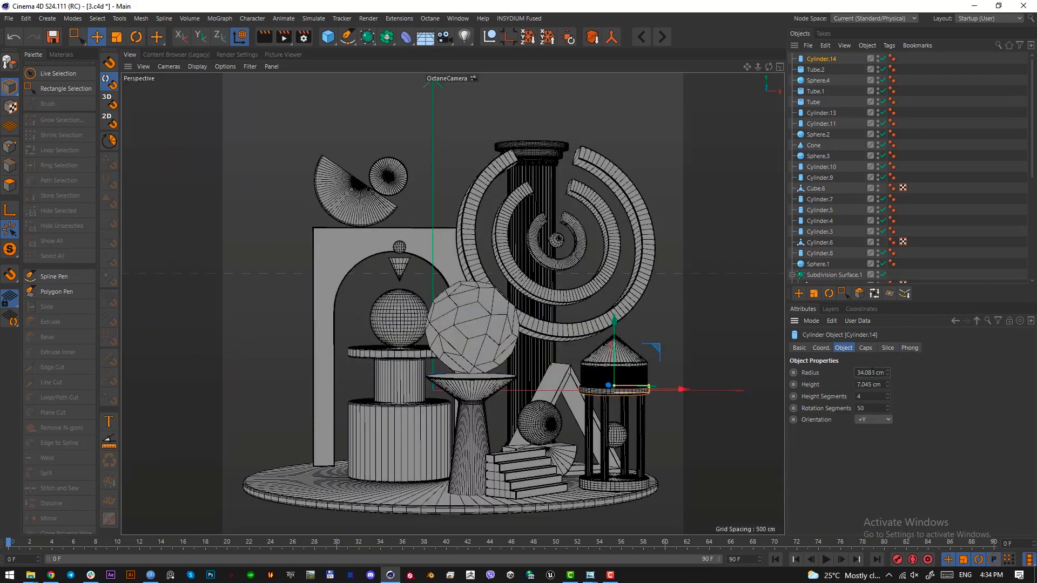
Step: Duplicate the ribbed band together with its disc and place the copies at the front left of the round platform
shift+click(588, 390)
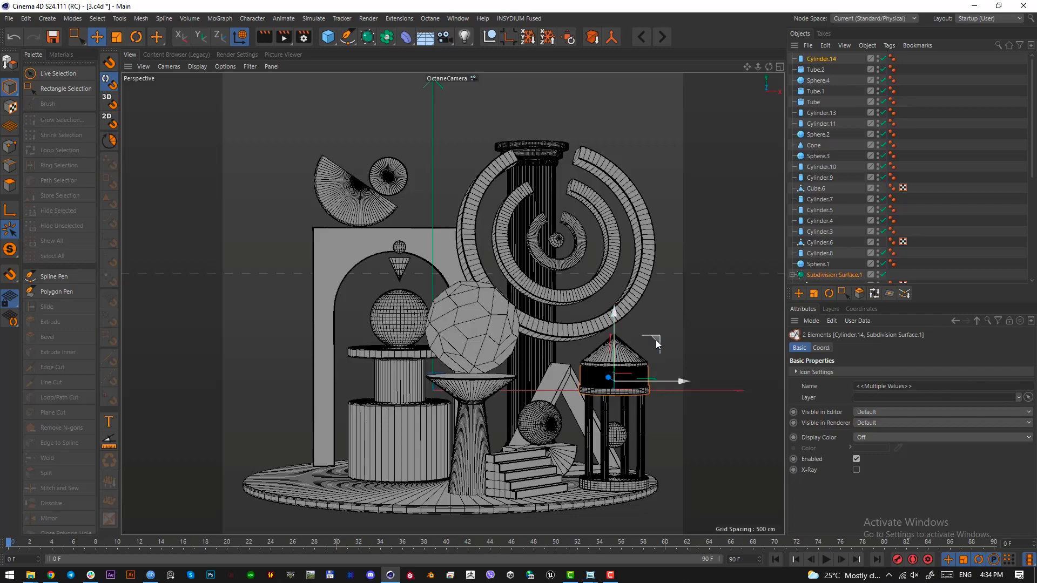
ctrl+drag(655, 338, 397, 434)
key(F2)
scroll(413, 429, down, 8)
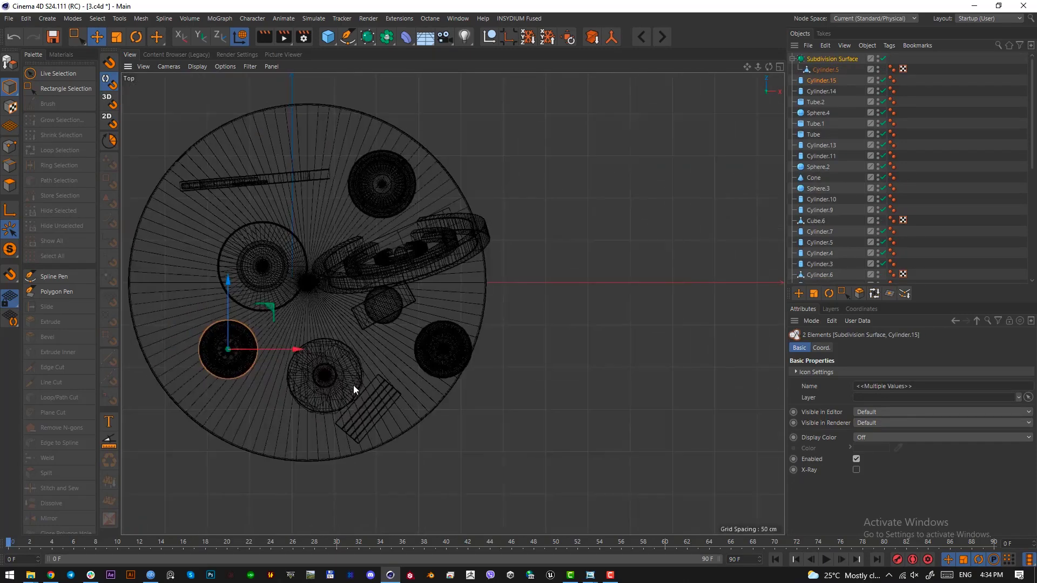
alt+middle_drag(354, 387, 547, 380)
drag(444, 358, 469, 355)
key(ctrl+z)
Step: Lower the copied ribbed drum and disc so that they stand on the round platform
key(F3)
scroll(389, 412, down, 3)
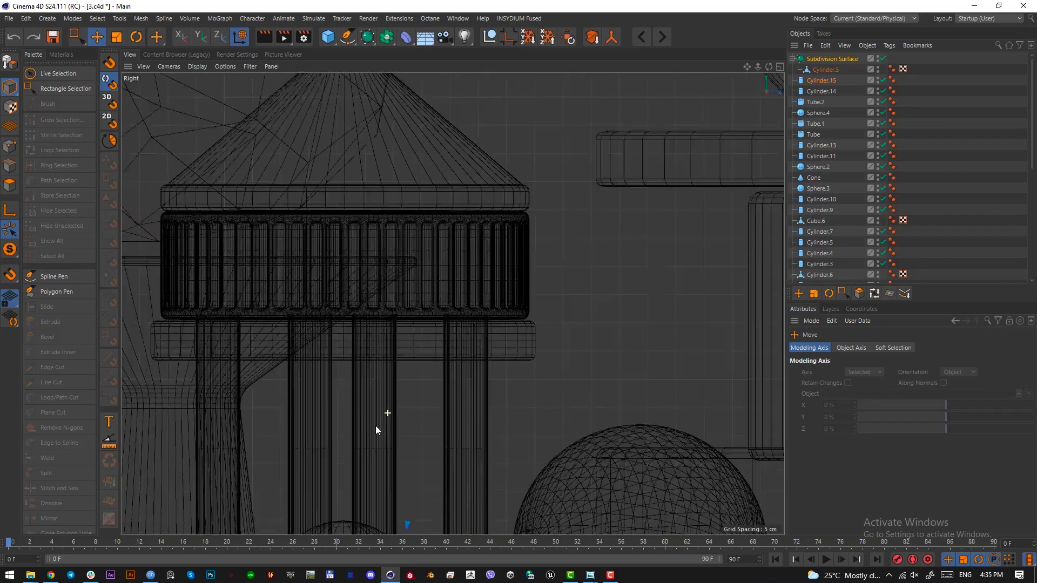
alt+middle_drag(374, 430, 428, 214)
scroll(422, 389, up, 1)
key(F4)
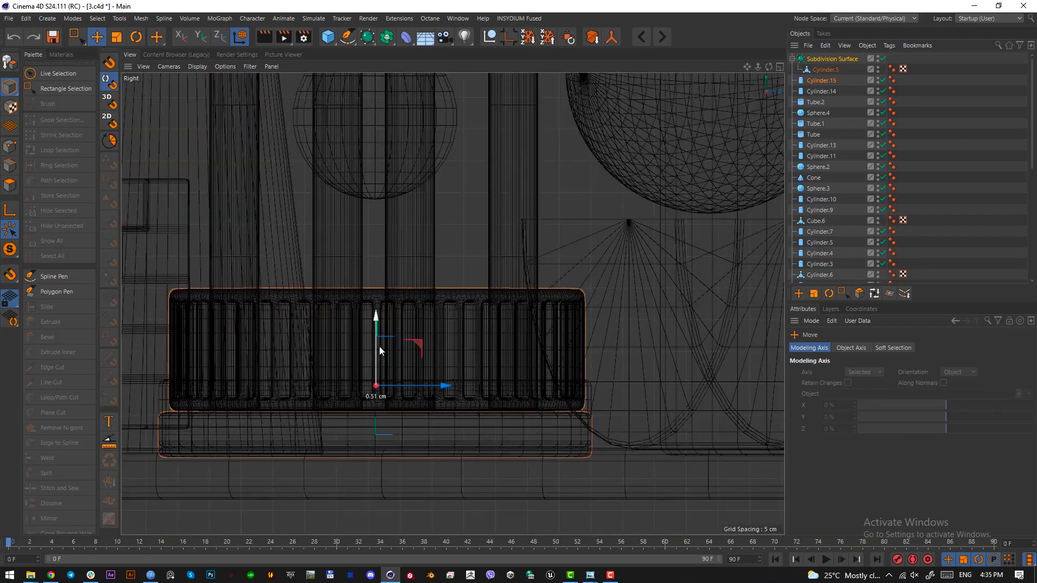
key(F1)
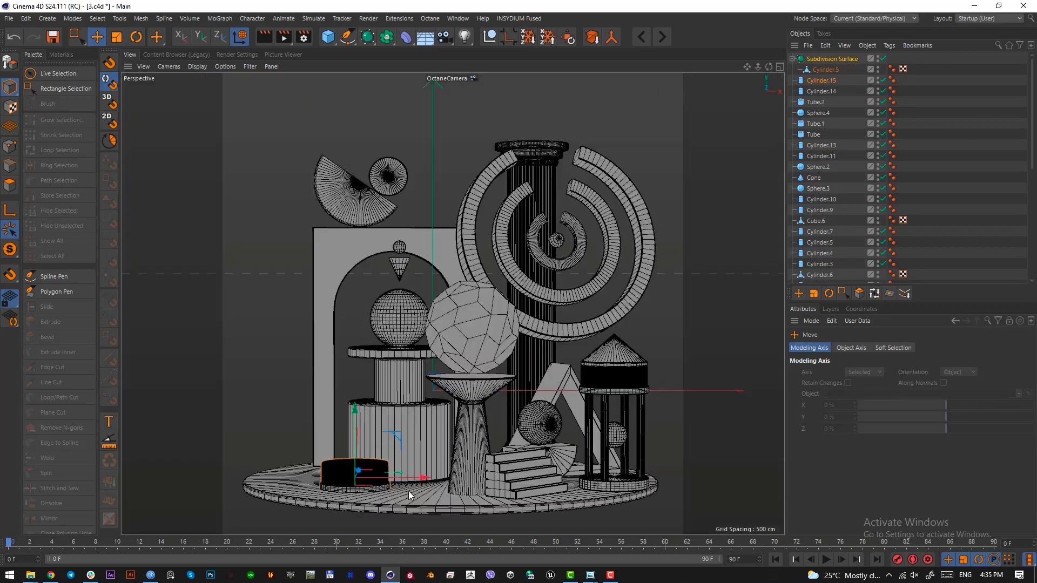
Step: Convert the copied ribbed drum and its disc into editable polygon objects
click(816, 59)
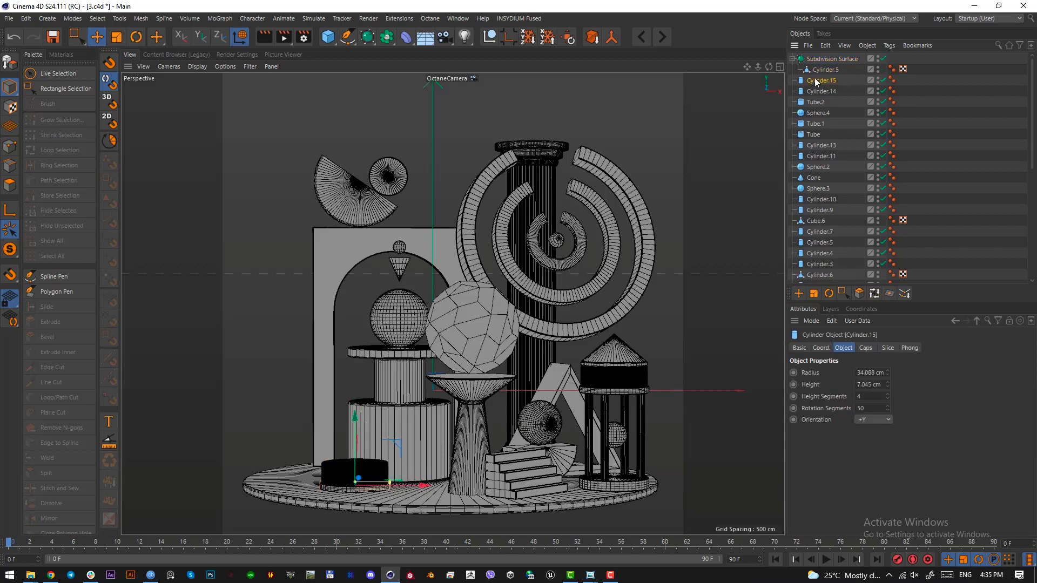
shift+click(819, 80)
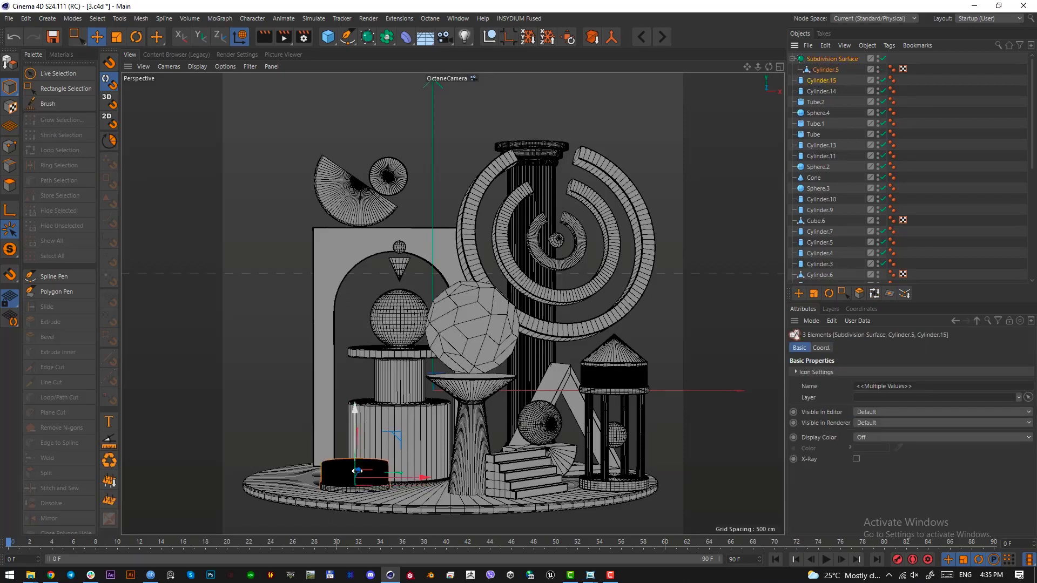
key(c)
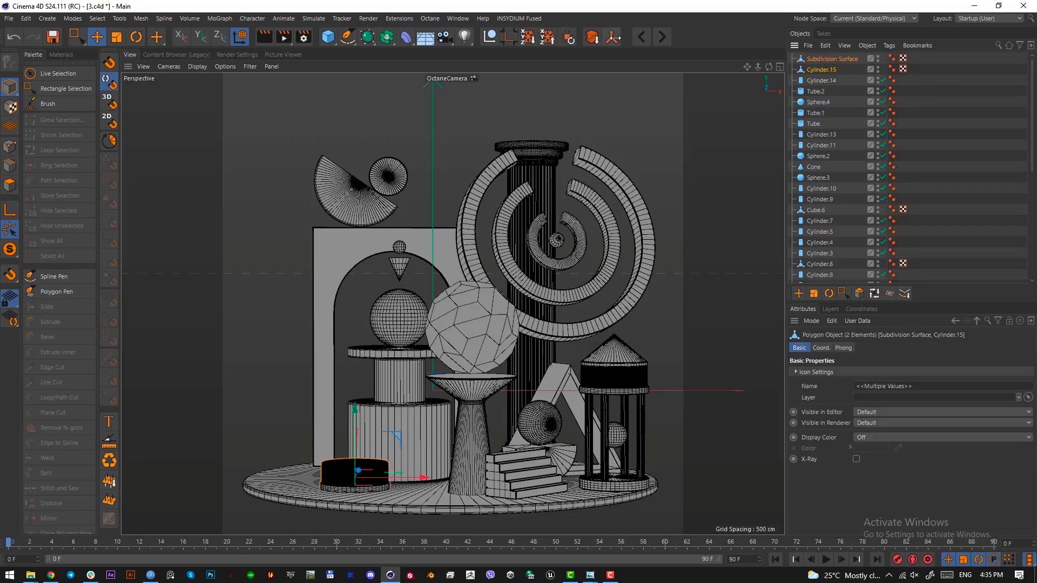
Step: Select all points of the copied drum and disc and scale them up into a wider podium
key(F2)
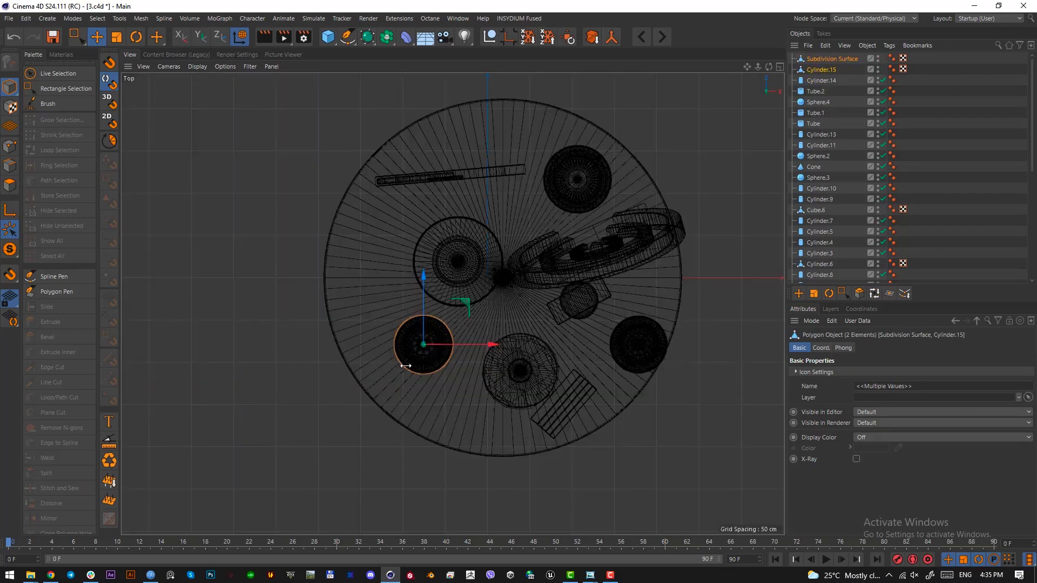
scroll(405, 366, up, 5)
click(10, 146)
scroll(447, 295, up, 2)
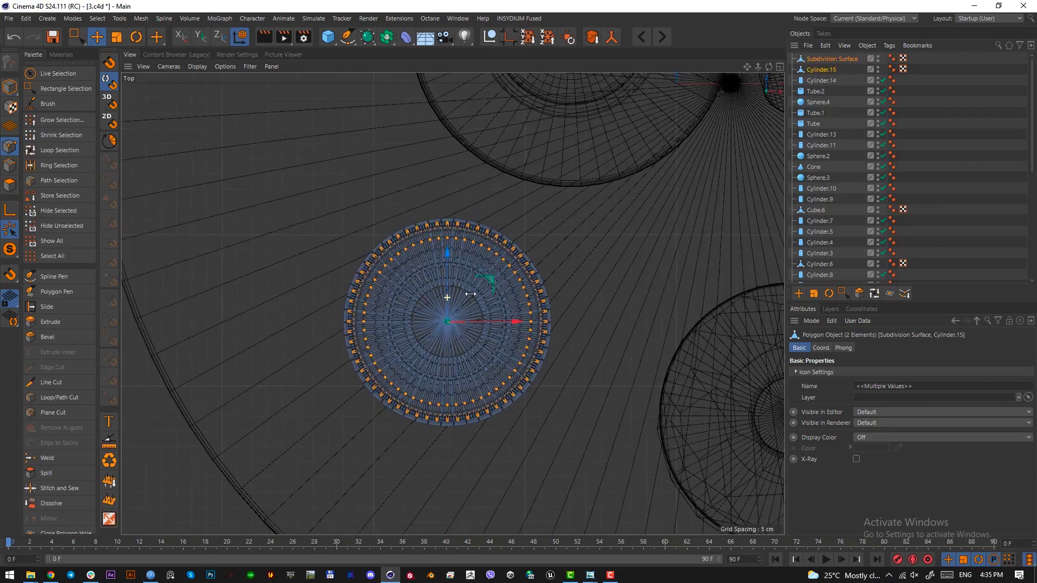
key(ctrl+a)
key(t)
drag(483, 274, 805, 265)
key(F1)
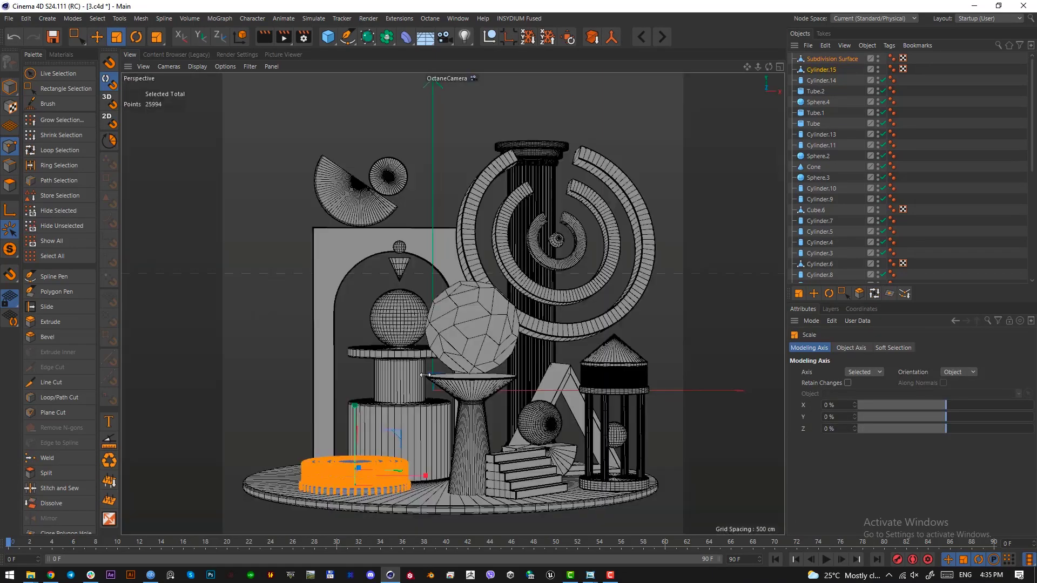
Step: Adjust the height of the enlarged podium's points against the platform and return to model mode
key(e)
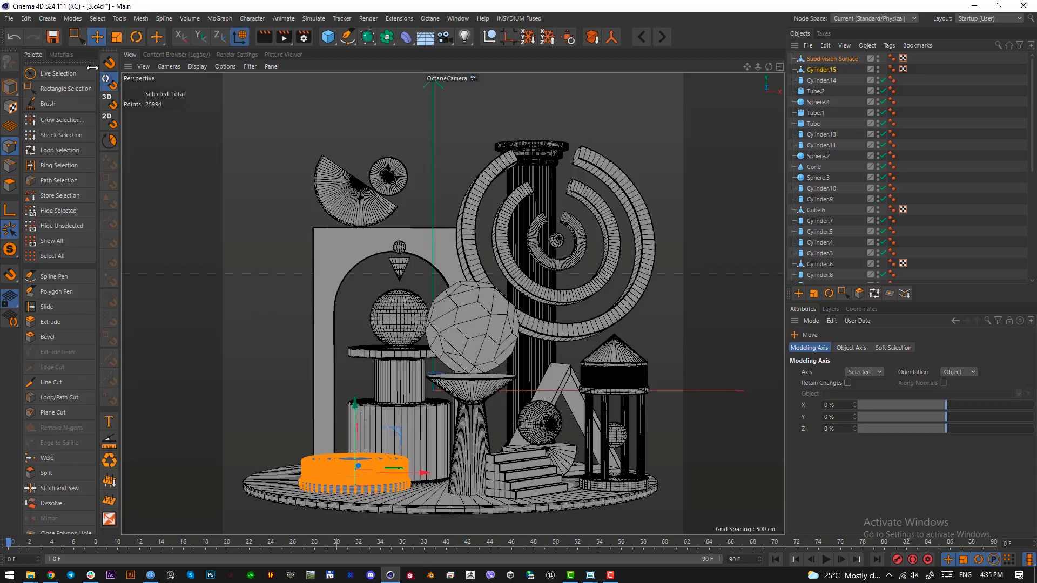
key(F3)
scroll(435, 415, down, 1)
drag(379, 308, 380, 315)
click(11, 88)
key(F1)
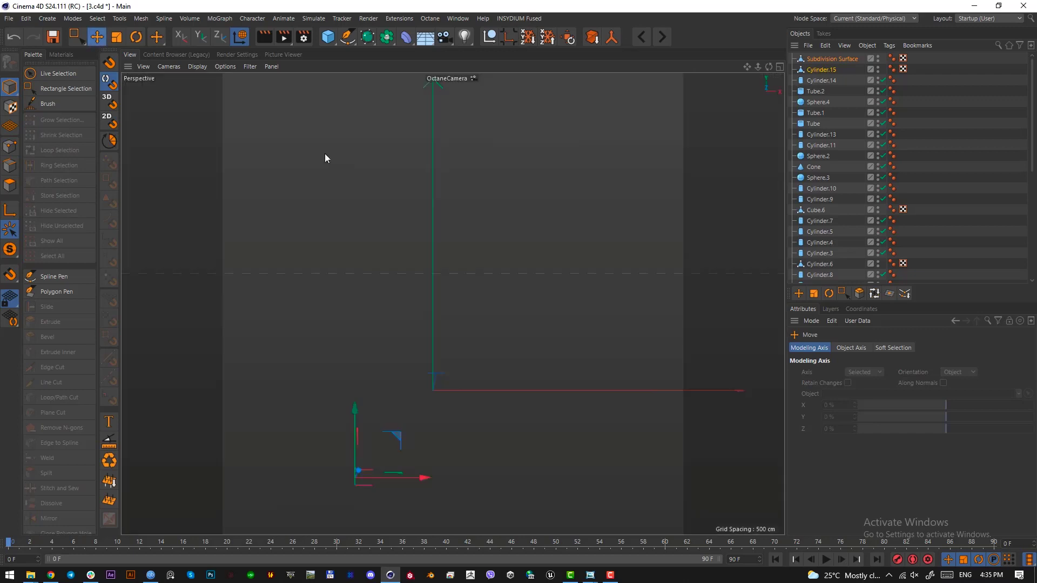
Step: Duplicate the podium's bottom disc upward to form a cap on top of the ribbed drum
click(374, 491)
shift+click(367, 466)
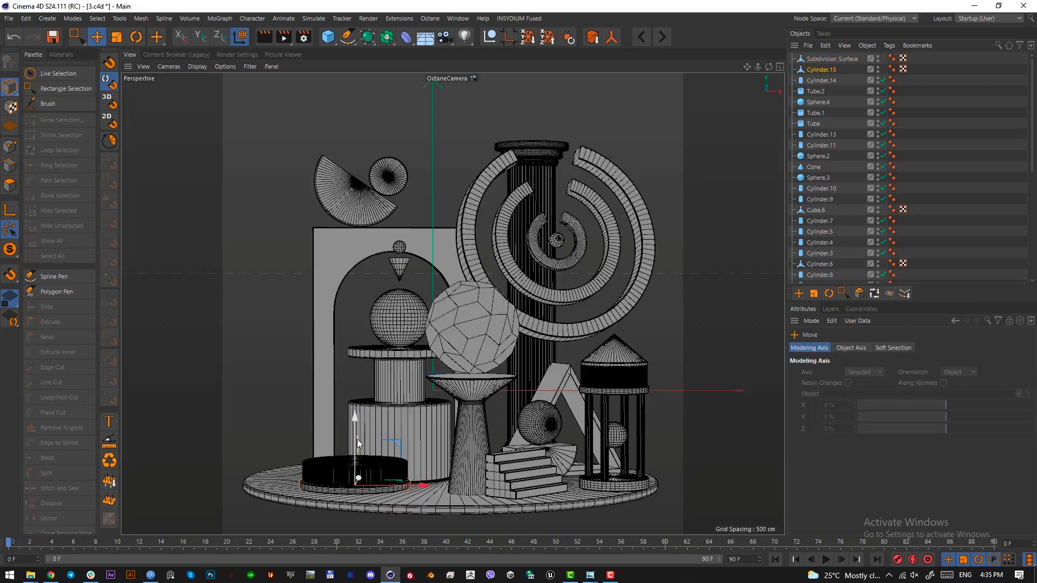
drag(358, 439, 360, 404)
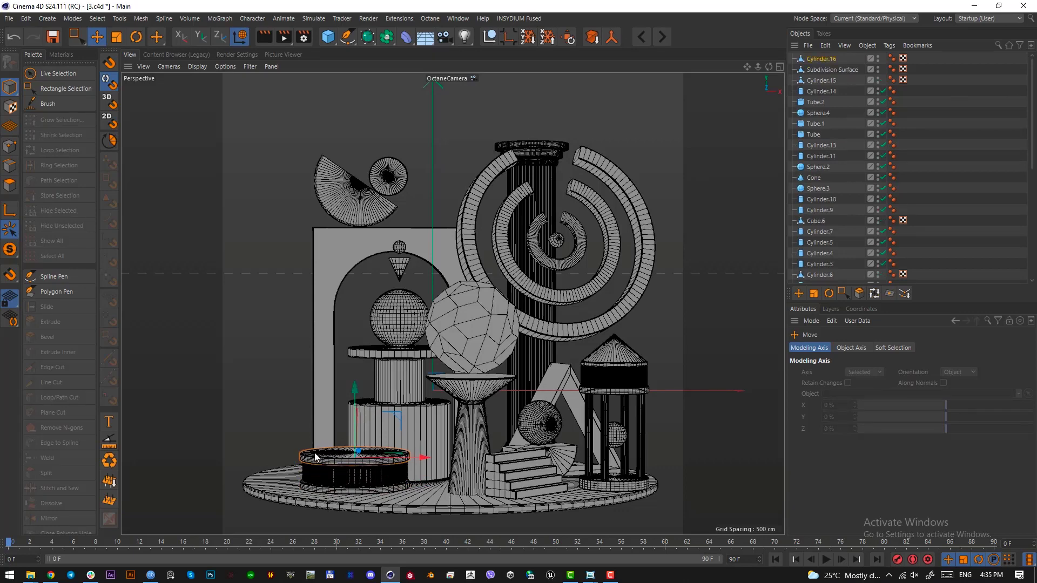
Step: Examine the pen-like tube lying on top of the ribbed podium in the reference image
key(alt+Tab)
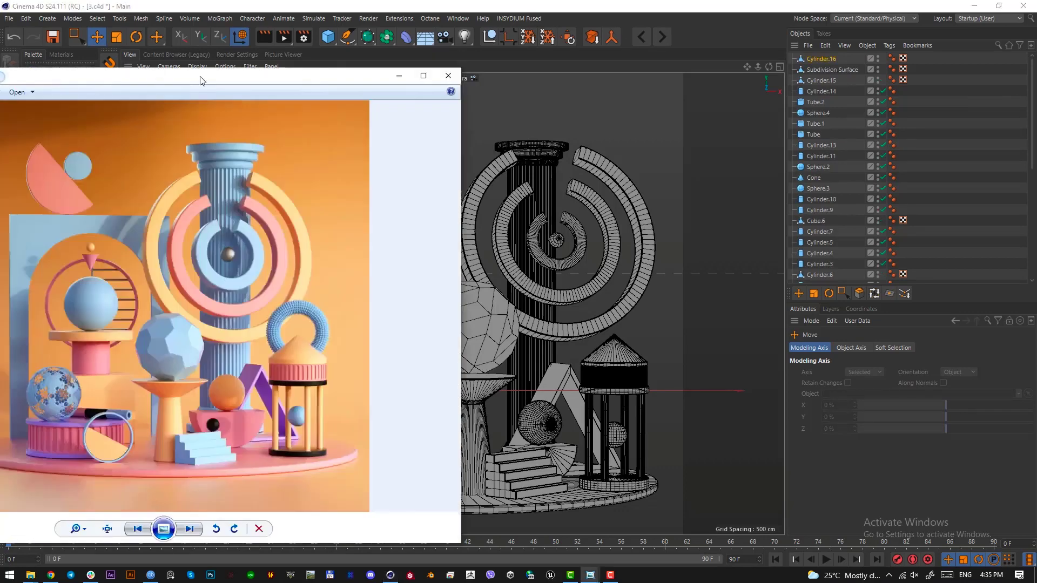
drag(201, 76, 354, 76)
key(Print)
drag(221, 400, 300, 418)
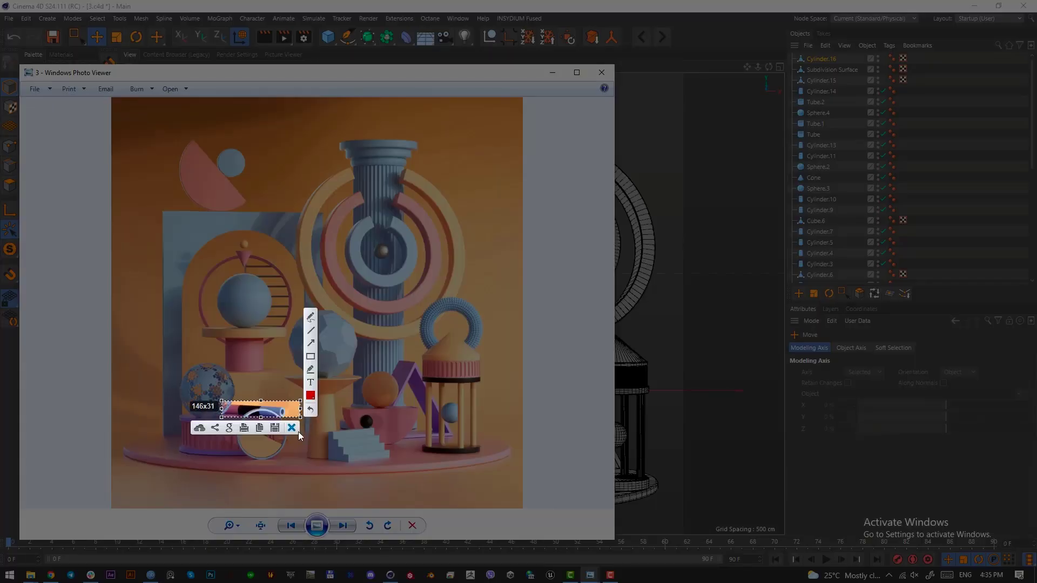
click(298, 431)
drag(386, 74, 0, 74)
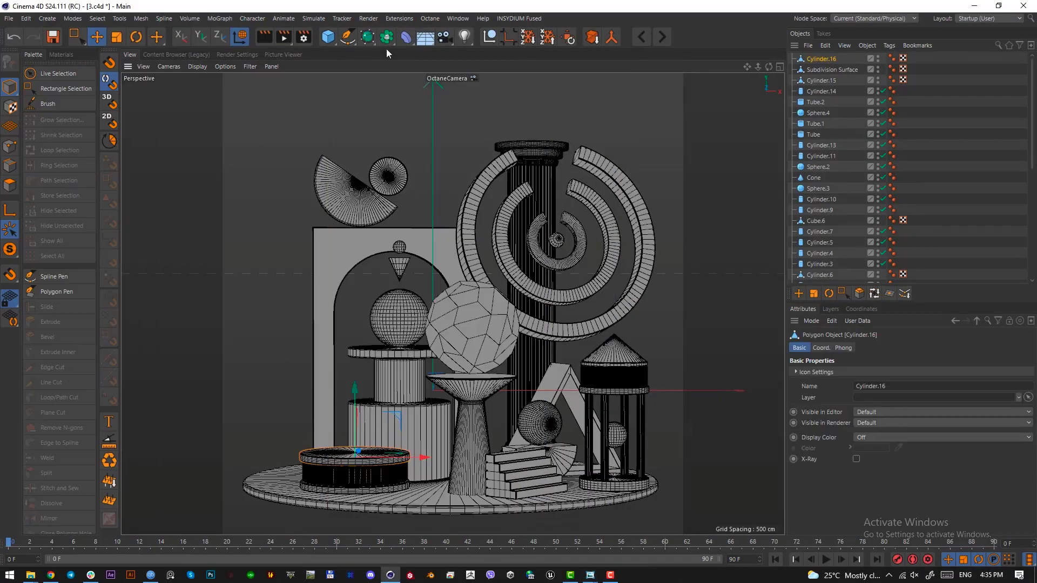
Step: Add a tube at the podium's top disc and rotate it to lie on its side
click(327, 36)
click(542, 91)
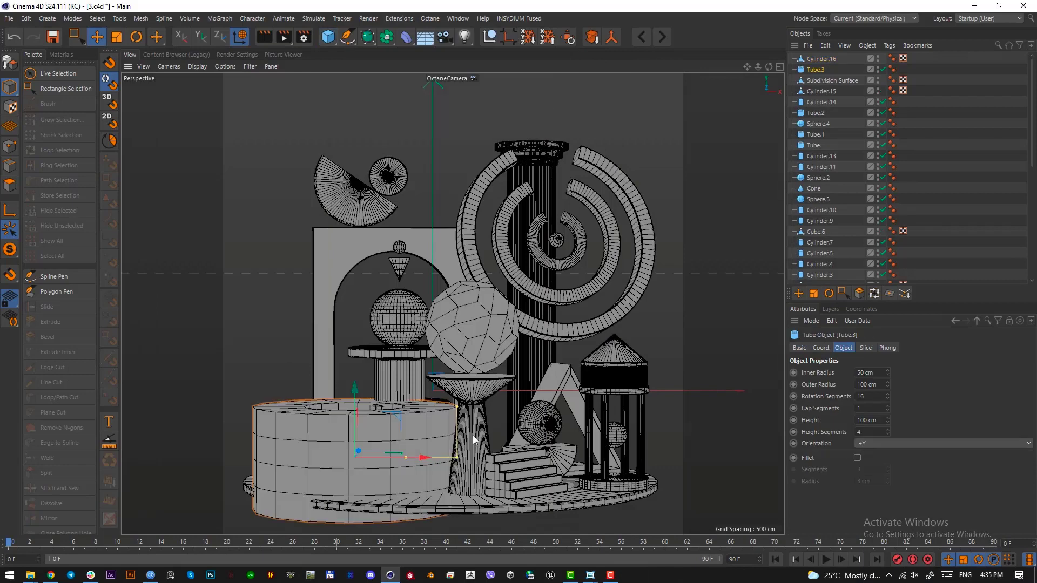
key(r)
drag(352, 430, 354, 482)
Step: Turn the lying tube diagonally across the podium and shrink its outer radius to a slim pipe
key(F2)
scroll(419, 357, up, 4)
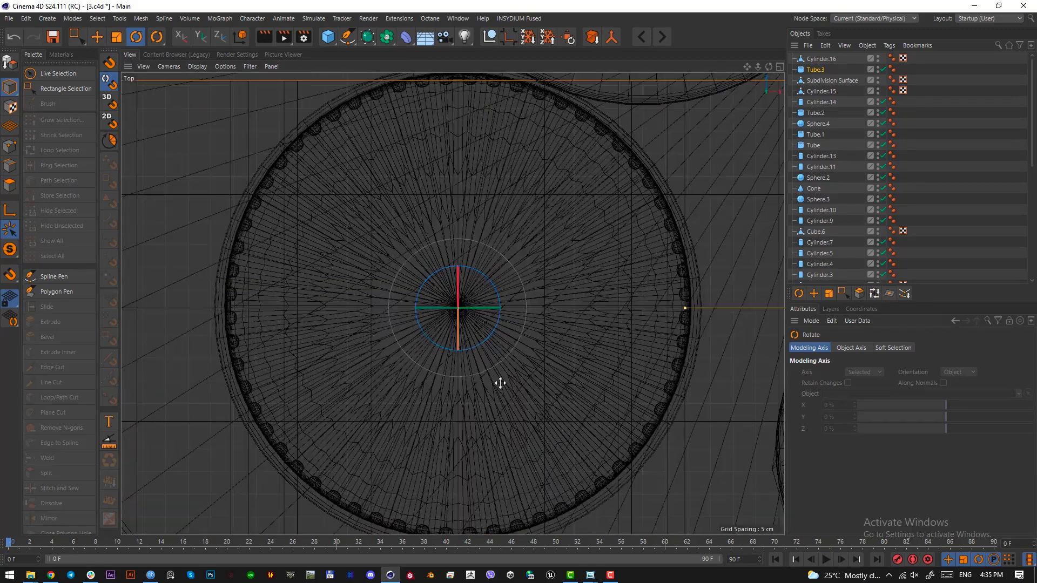
drag(475, 348, 521, 354)
scroll(519, 359, down, 3)
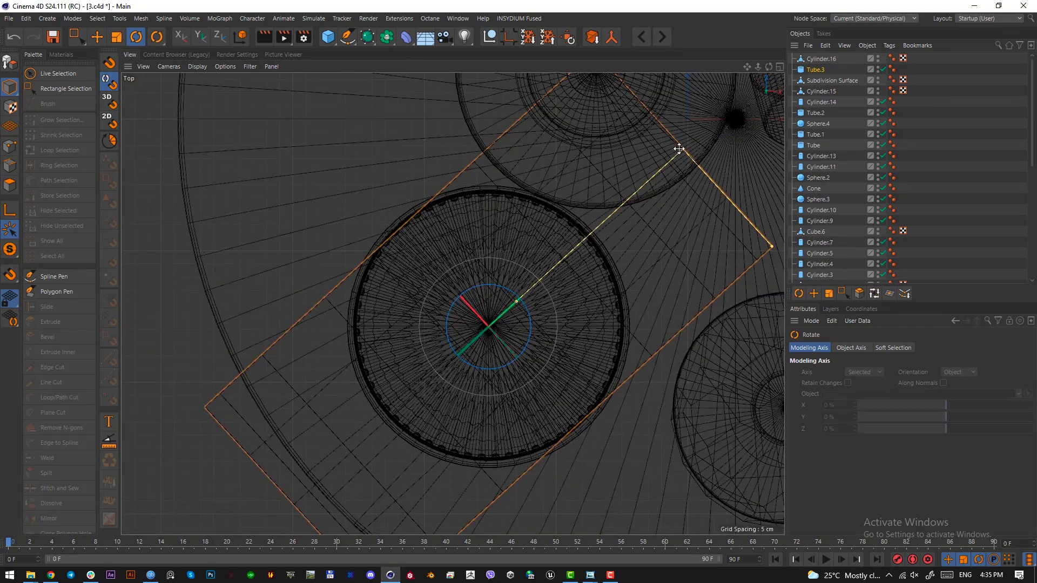
drag(678, 145, 538, 325)
key(F1)
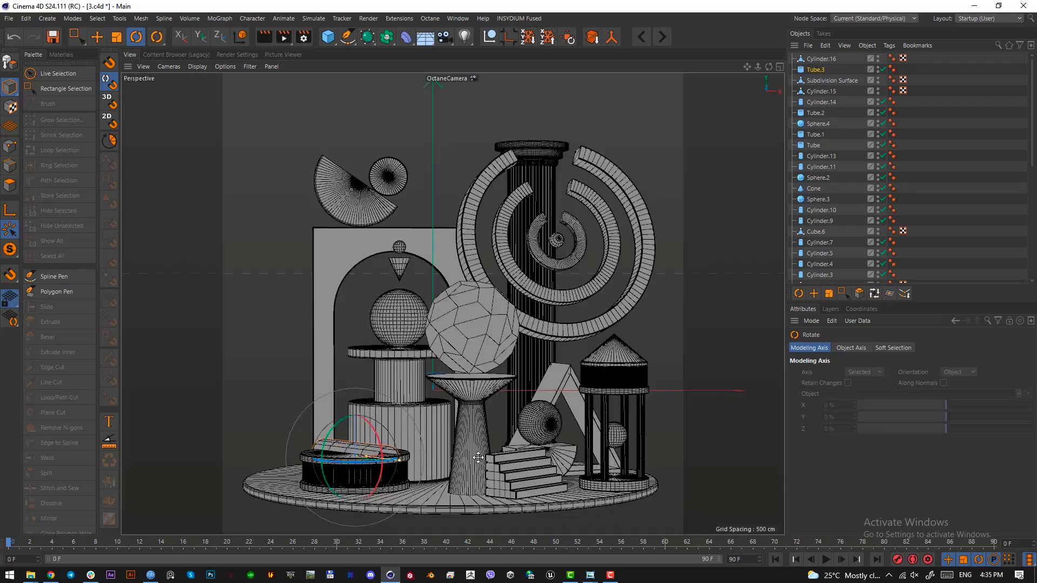
Step: Scale the tube down uniformly to an outer radius of about 5.9 cm and lower it back close to the podium's top
key(e)
drag(355, 433, 357, 391)
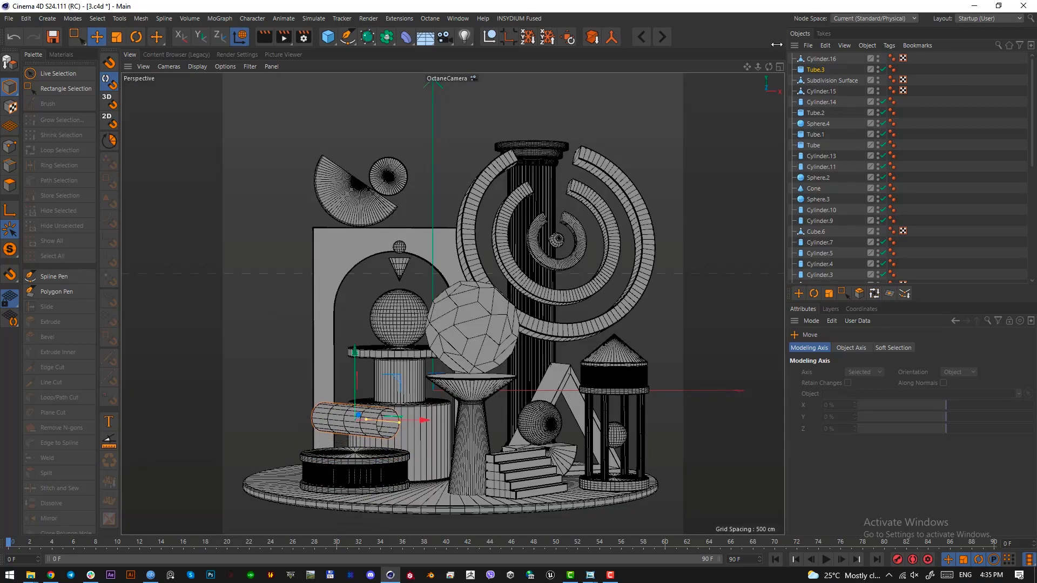
click(816, 70)
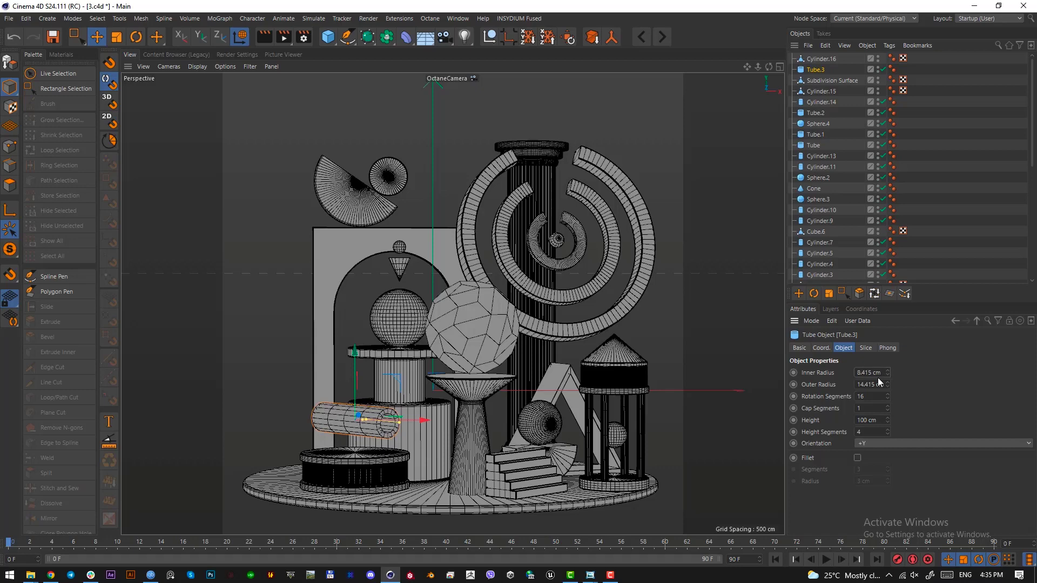
scroll(878, 377, down, 8)
drag(472, 462, 263, 527)
key(ctrl+z)
key(t)
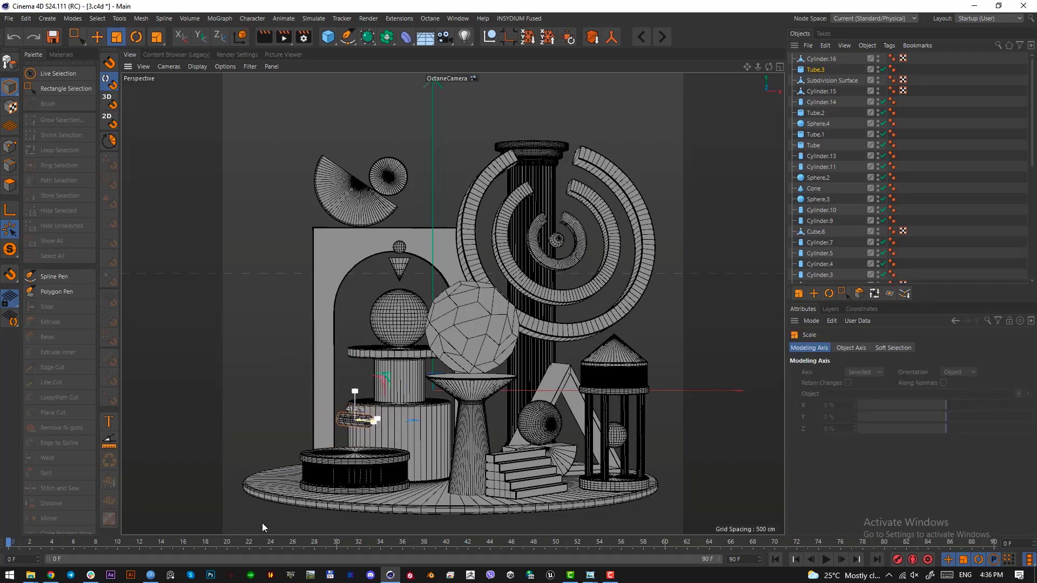
key(e)
drag(353, 392, 358, 413)
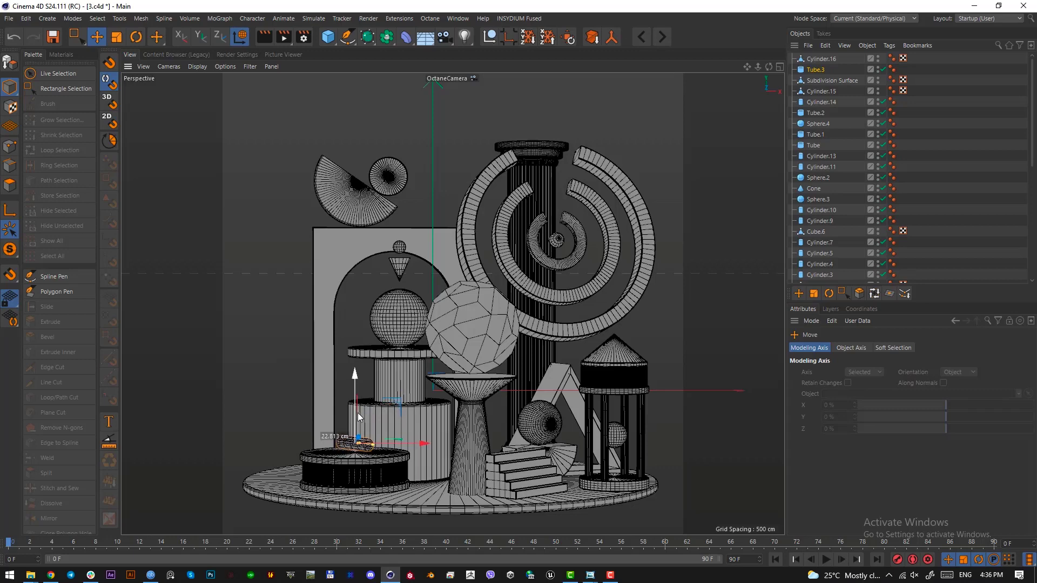
Step: Set the tube's height to 32.9 cm and its height segments to 1
click(814, 71)
double_click(862, 420)
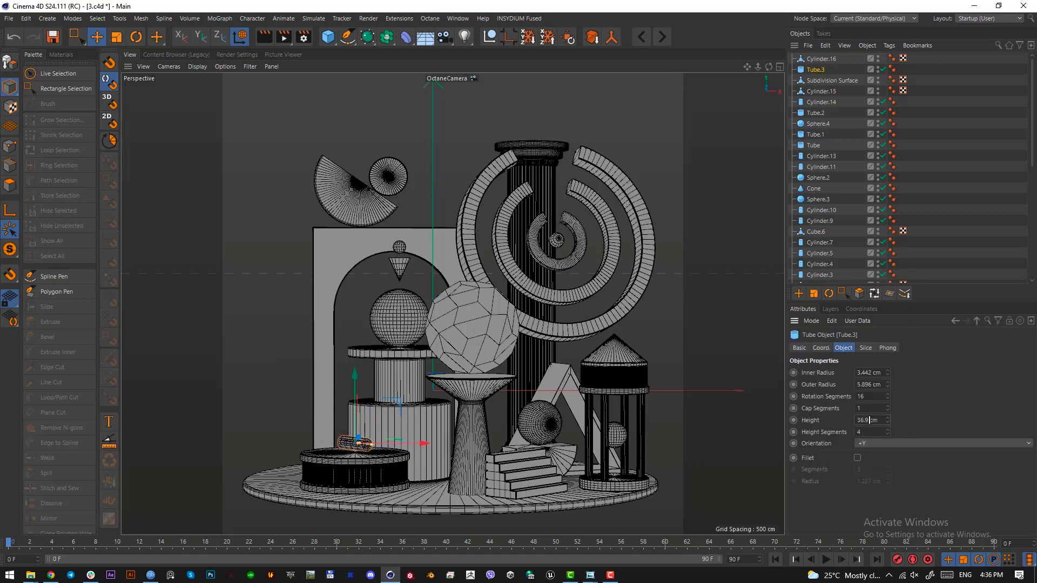
text(32.9)
key(BackSpace)
text(1)
key(Return)
Step: In the top view, move the tube about 19.7 cm diagonally away from the podium's centre
key(F2)
scroll(486, 328, up, 5)
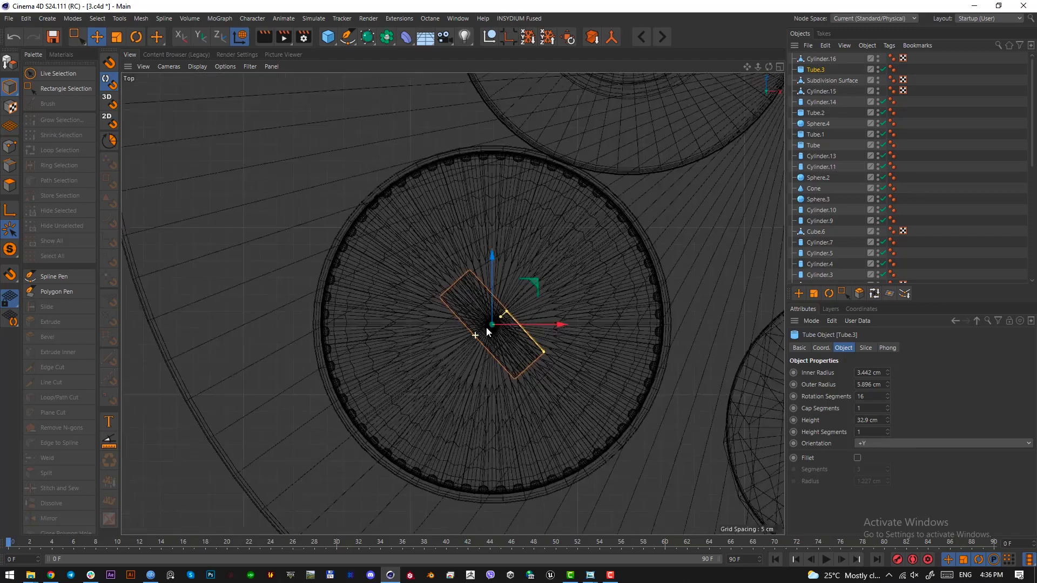
scroll(486, 327, up, 4)
drag(547, 271, 466, 181)
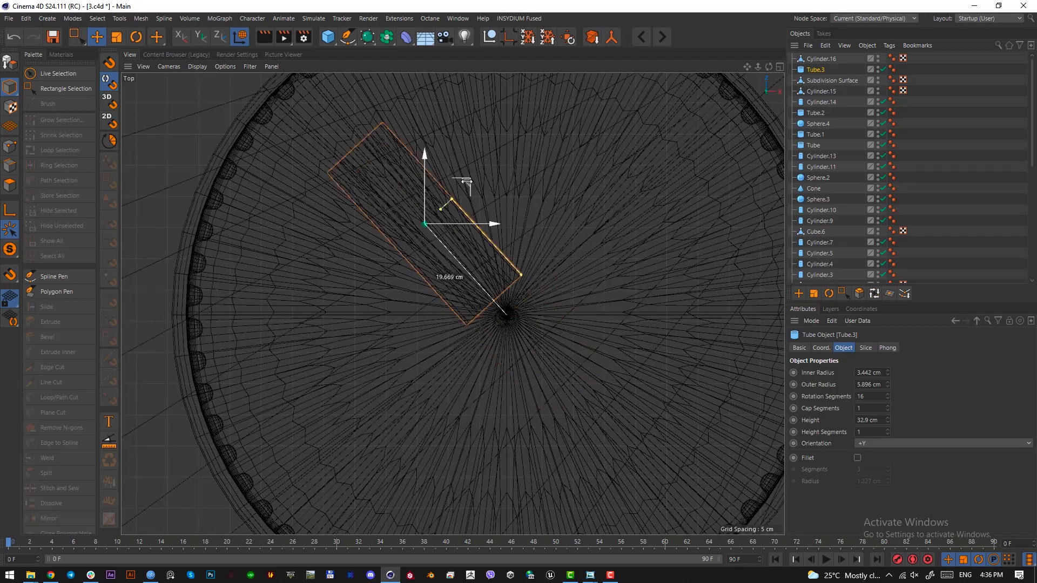
scroll(372, 414, down, 3)
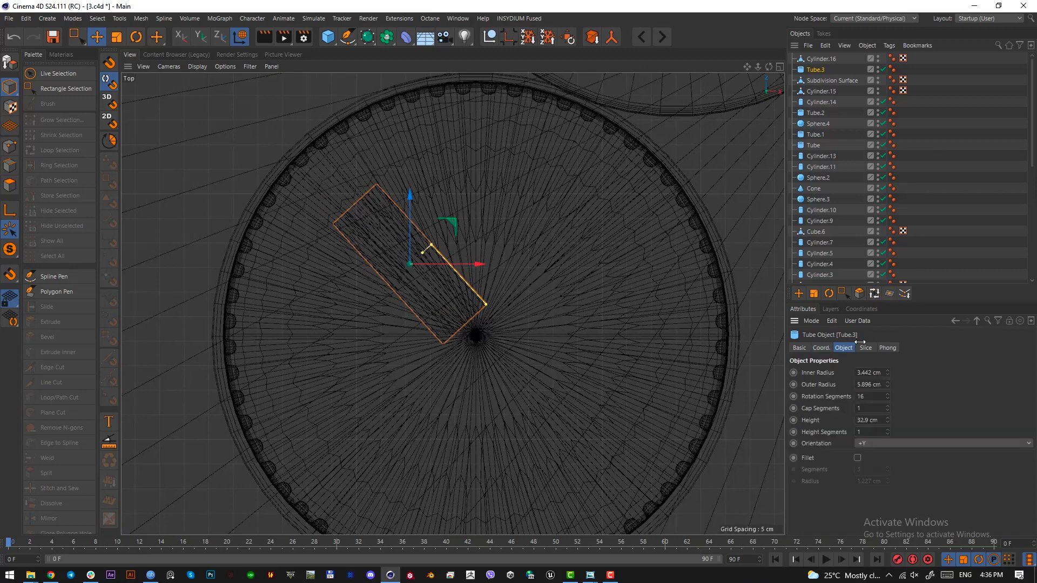
key(e)
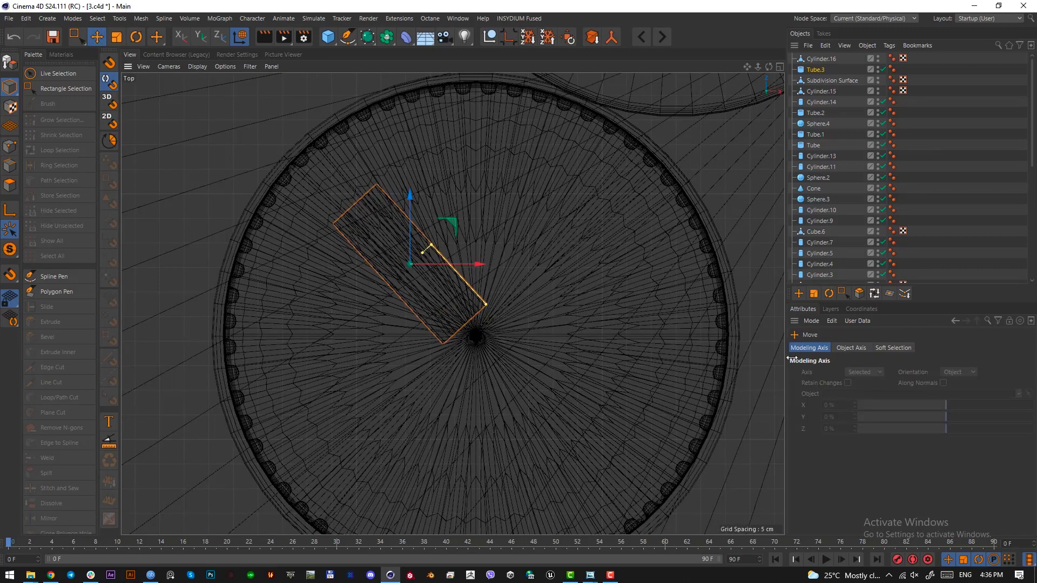
click(893, 348)
click(853, 348)
click(797, 348)
click(852, 348)
click(896, 348)
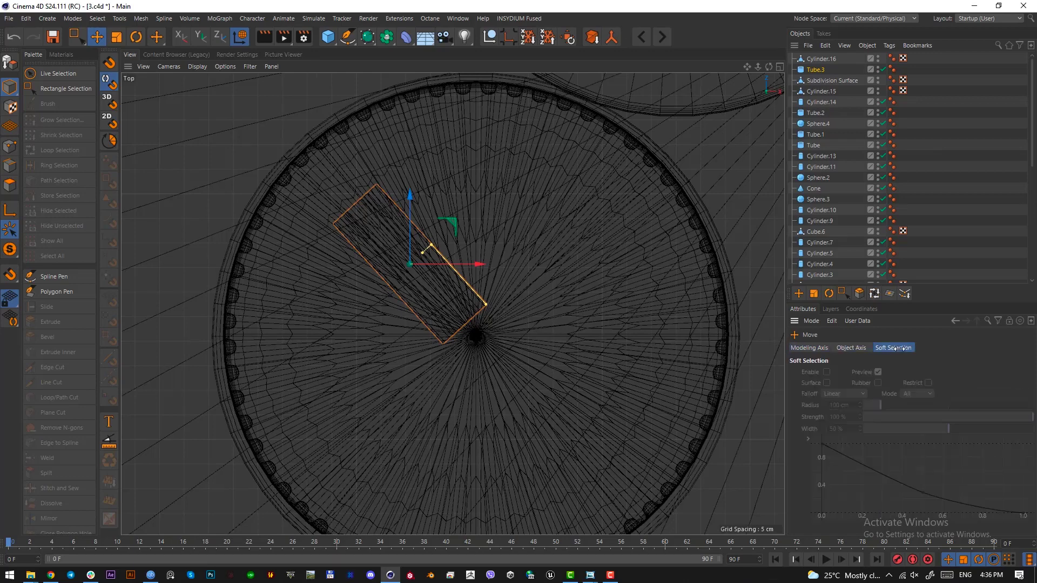
click(852, 347)
click(805, 348)
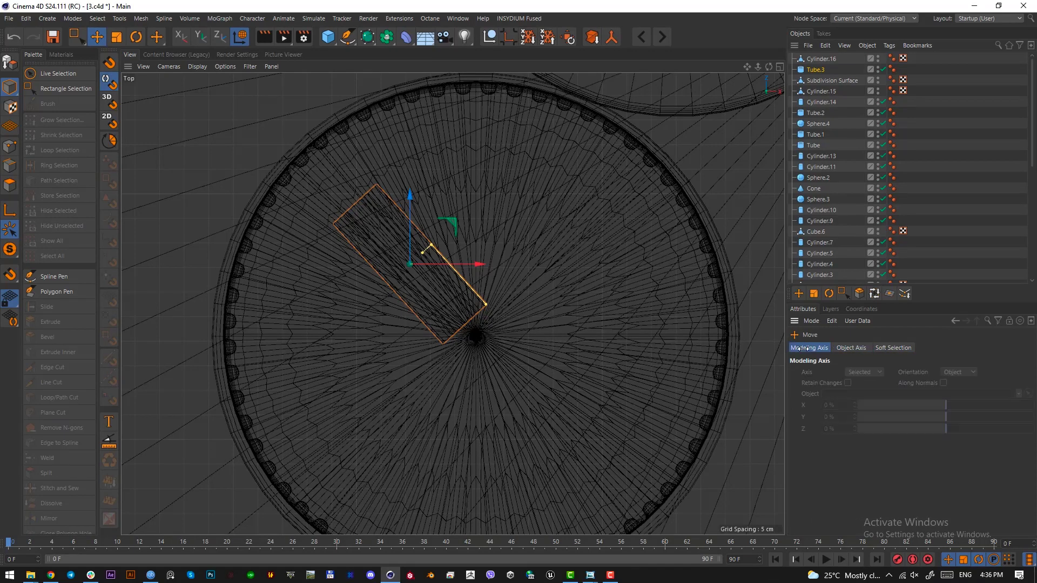
Step: Shift the tube diagonally further outward, closer to the podium's rim
click(814, 69)
scroll(541, 291, down, 2)
drag(533, 300, 511, 271)
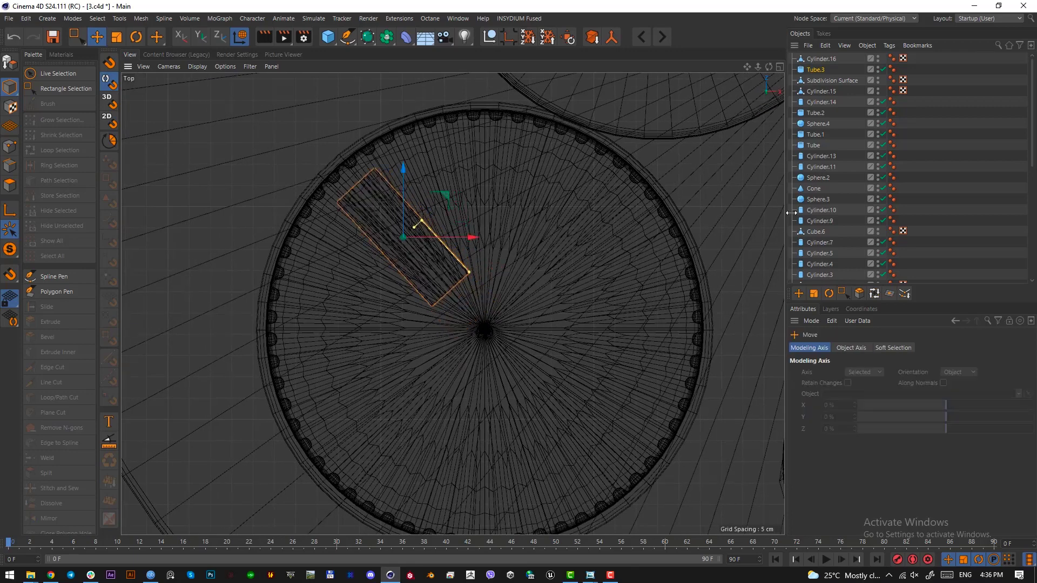
click(820, 69)
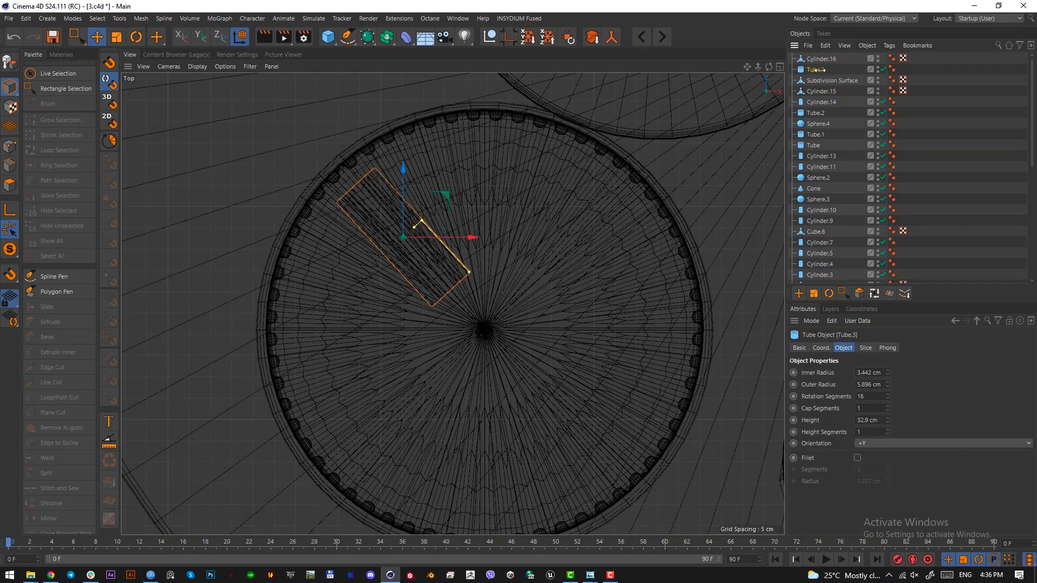
key(r)
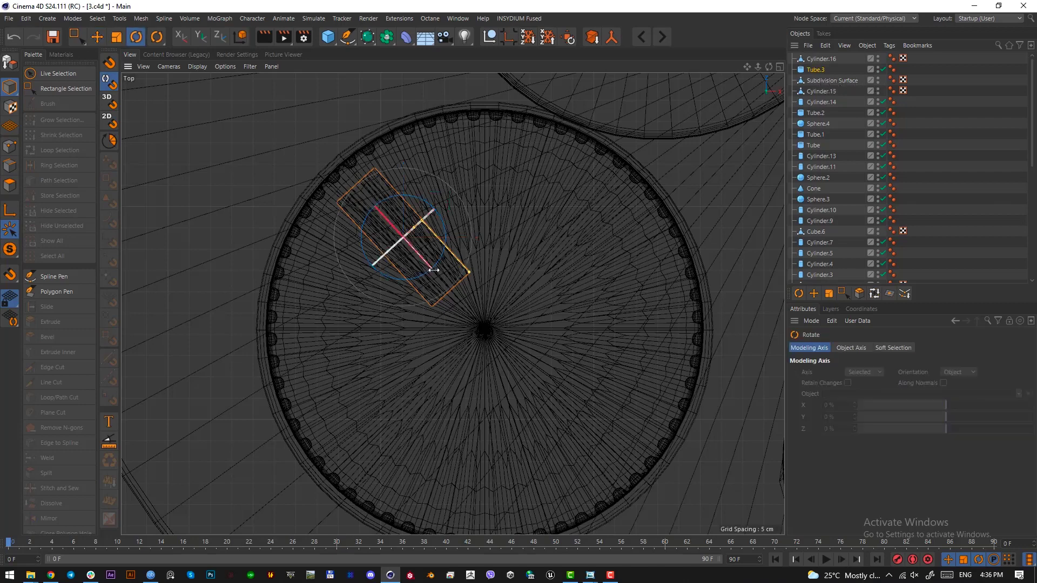
drag(437, 271, 390, 281)
key(ctrl+z)
key(ctrl+z)
click(404, 239)
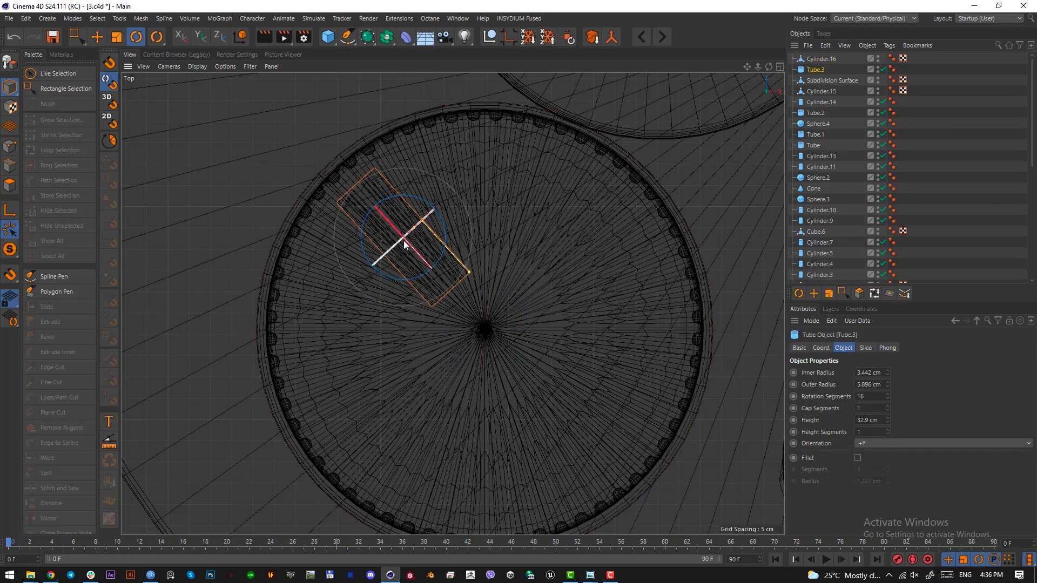
key(e)
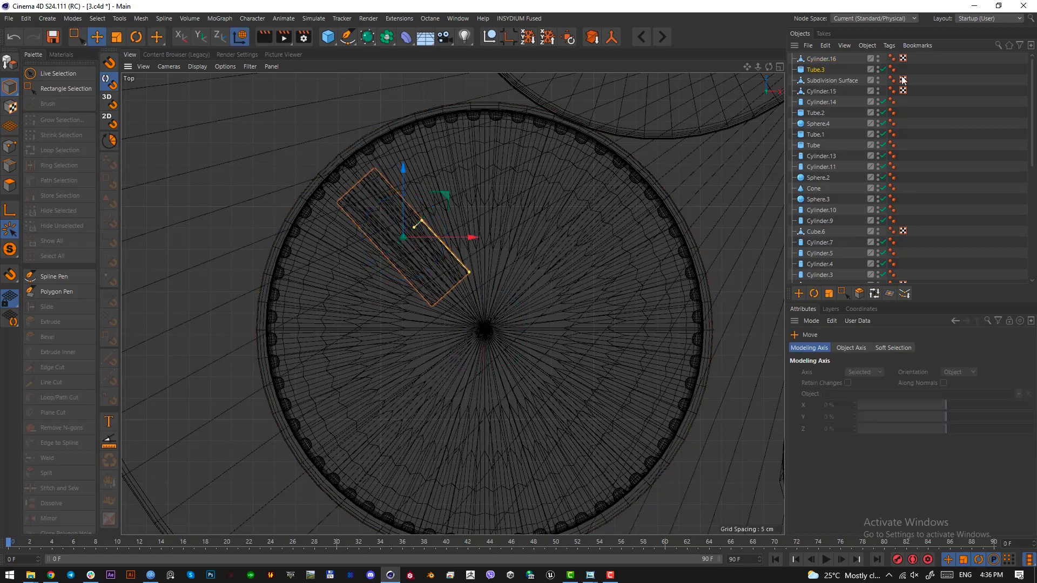
click(809, 61)
click(810, 68)
Step: In the right view, lower the tube vertically to the surface of the podium's top disc
key(F1)
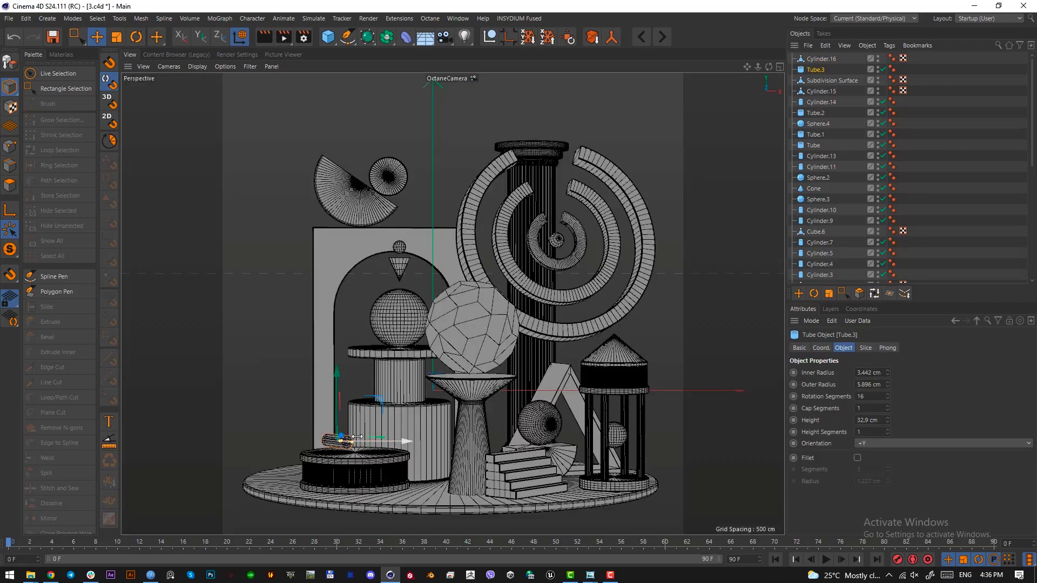
click(9, 183)
key(F2)
key(F1)
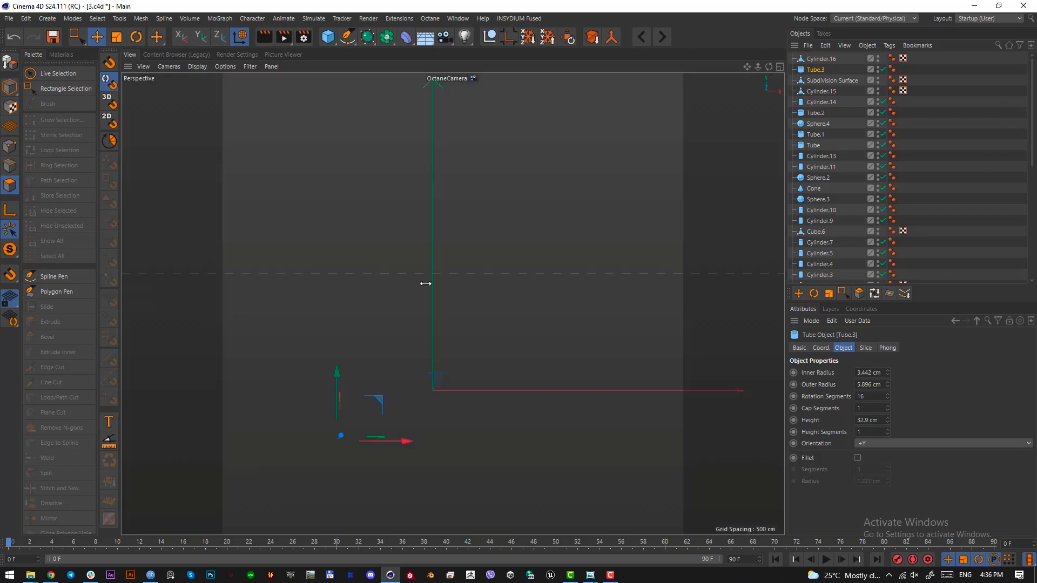
key(F4)
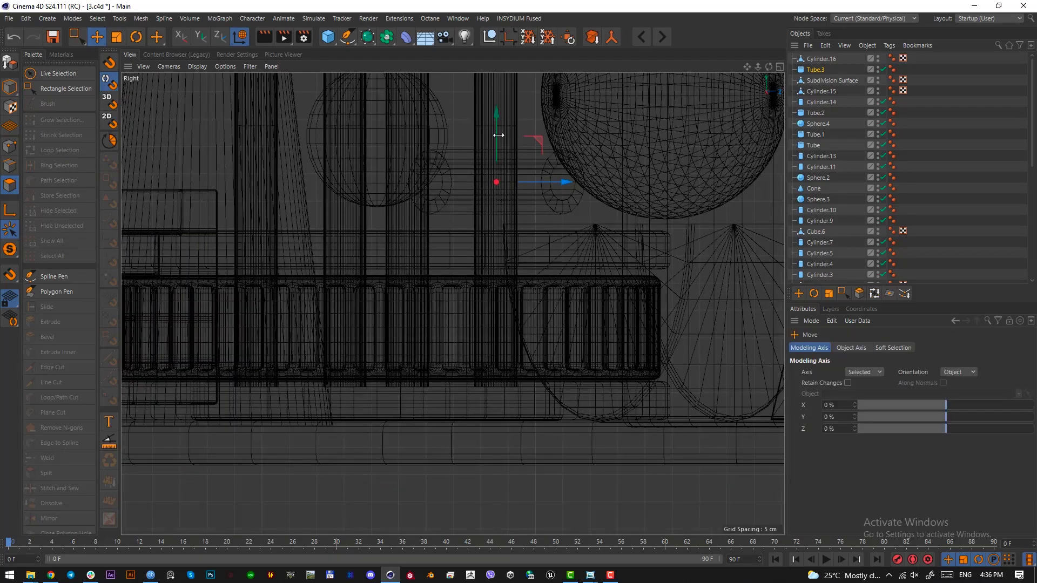
drag(498, 135, 499, 154)
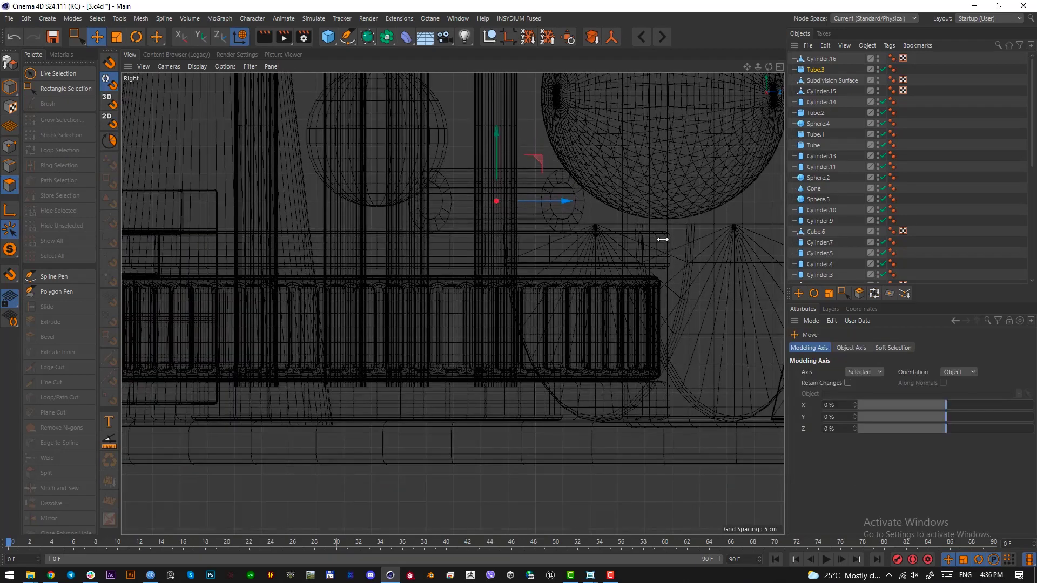
key(F1)
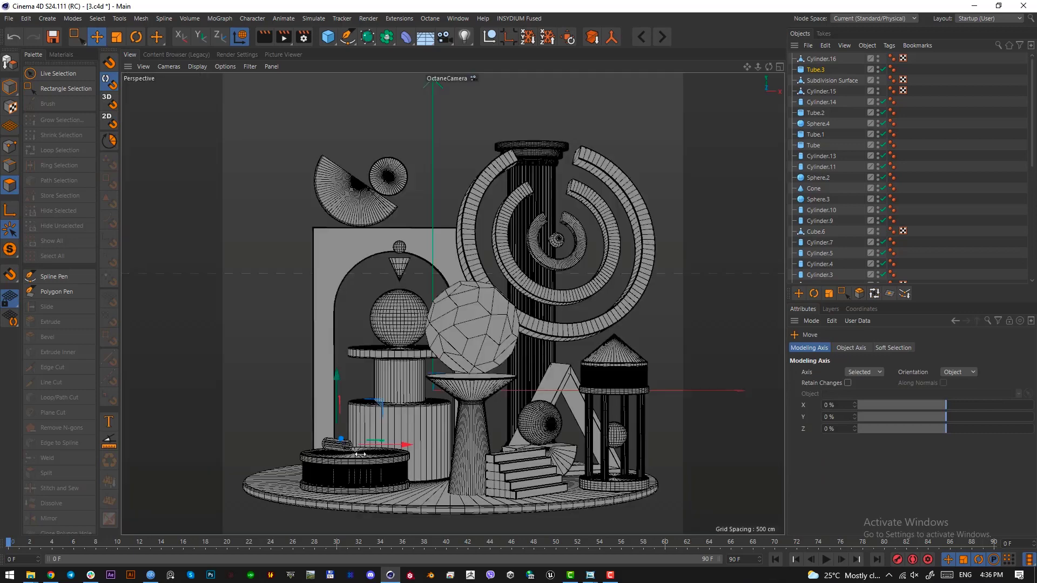
click(10, 87)
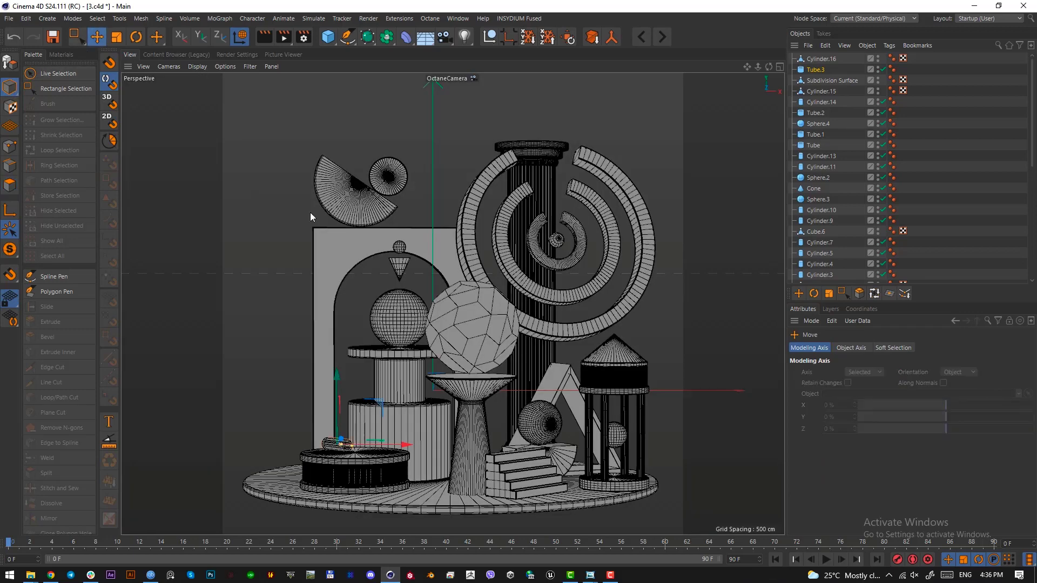
Step: Lower the podium's top disc slightly onto the ribbed drum
click(401, 453)
key(F3)
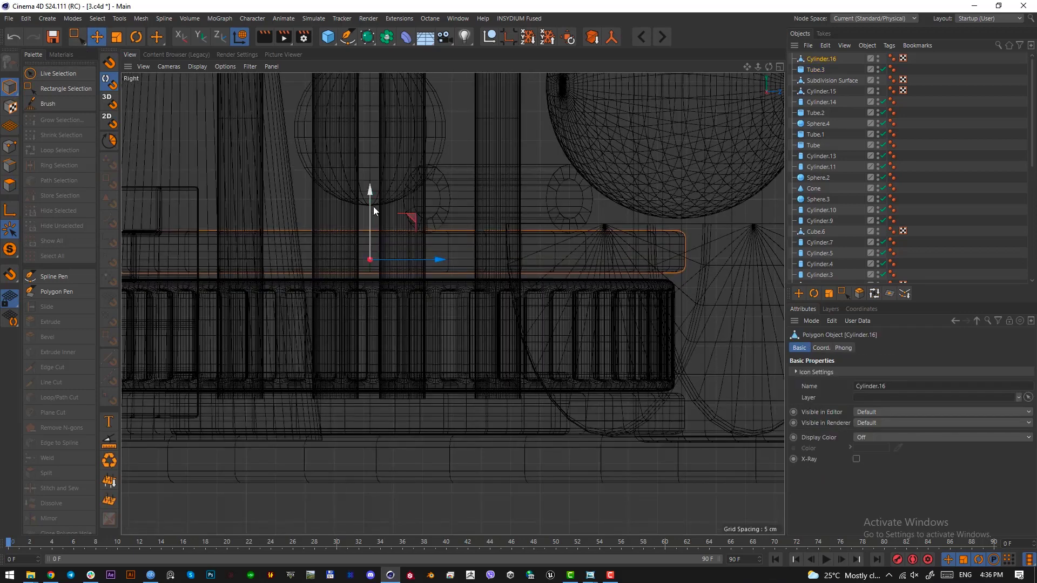
drag(374, 207, 375, 215)
Step: Lower the tube to rest on the top disc and set its rotation segments to 50
click(559, 191)
drag(498, 155, 499, 161)
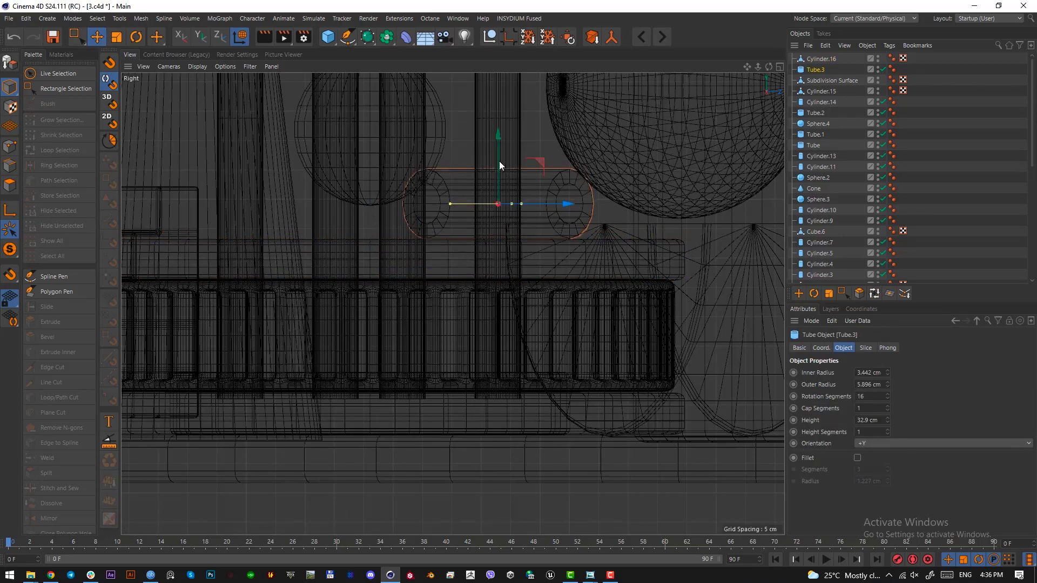
click(873, 396)
key(F1)
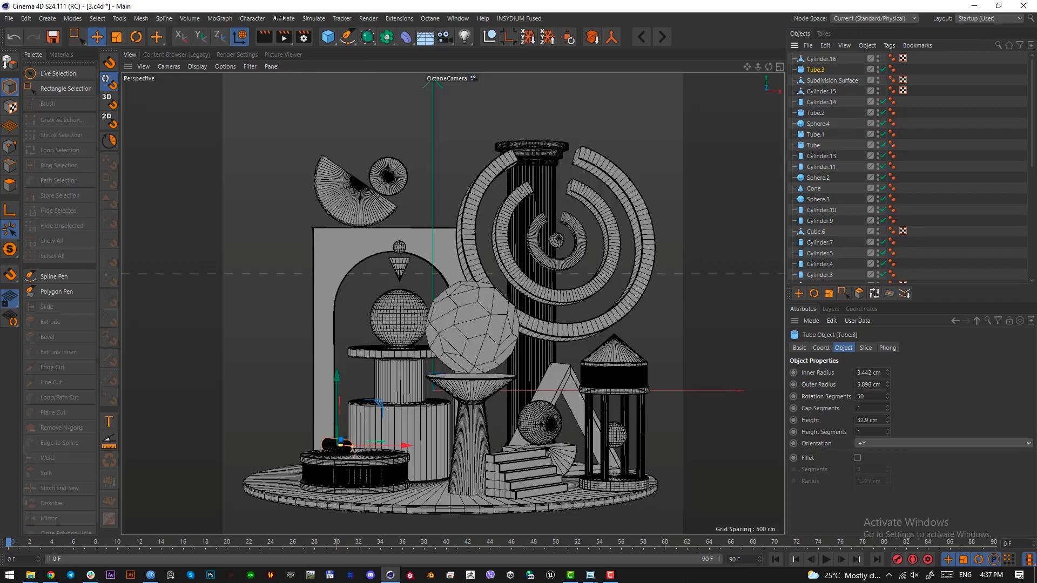
Step: Add a Cloner as the parent of the tube and set its mode to Linear
click(219, 18)
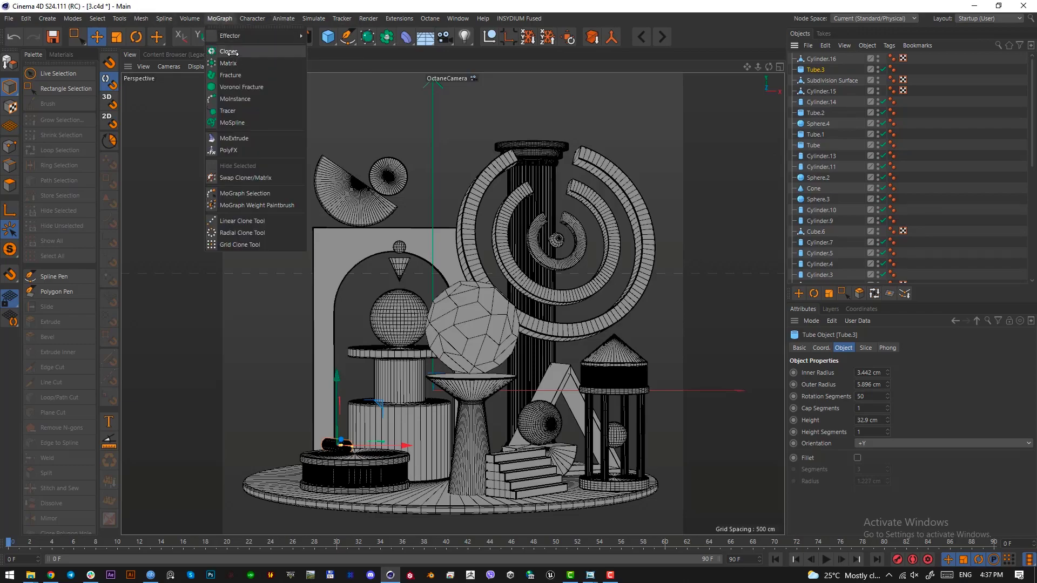
alt+click(243, 63)
key(F2)
scroll(377, 266, down, 5)
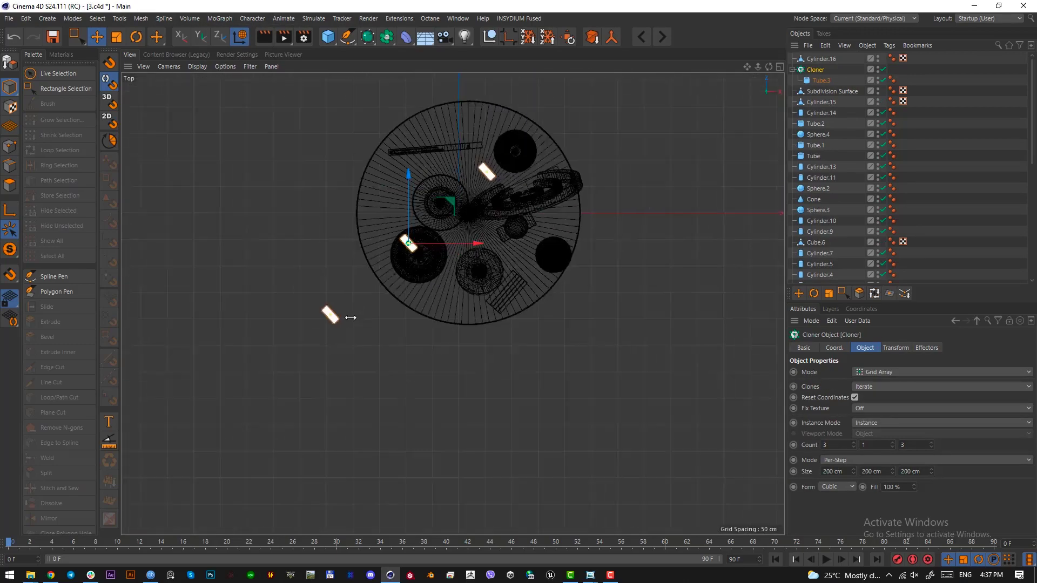
scroll(401, 276, up, 3)
click(942, 372)
click(871, 384)
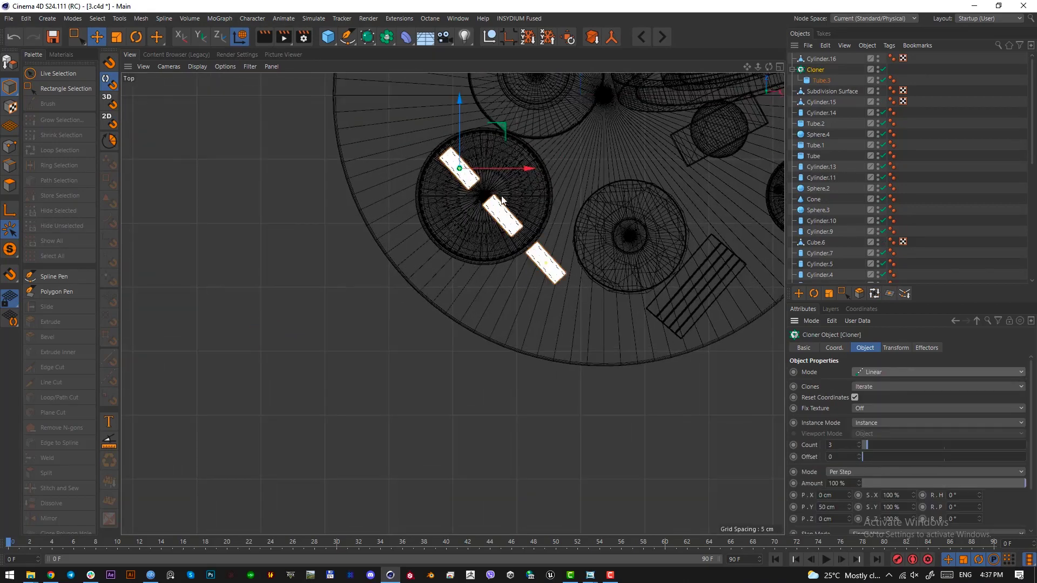
Step: Reduce the Y position step between the Cloner's three tubes to 34 cm
scroll(503, 177, up, 3)
alt+middle_drag(503, 177, 478, 223)
double_click(851, 446)
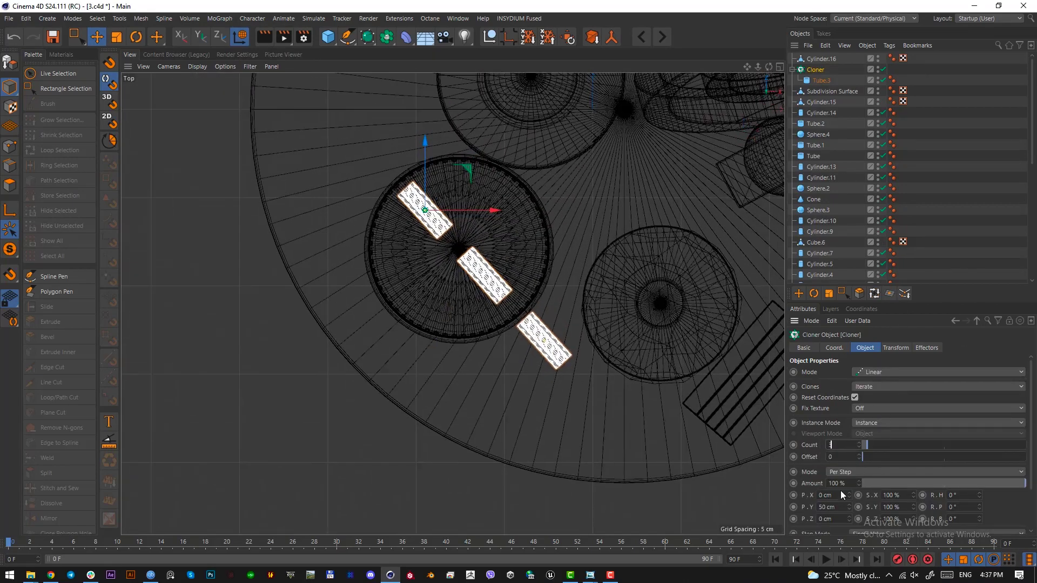
scroll(838, 506, down, 16)
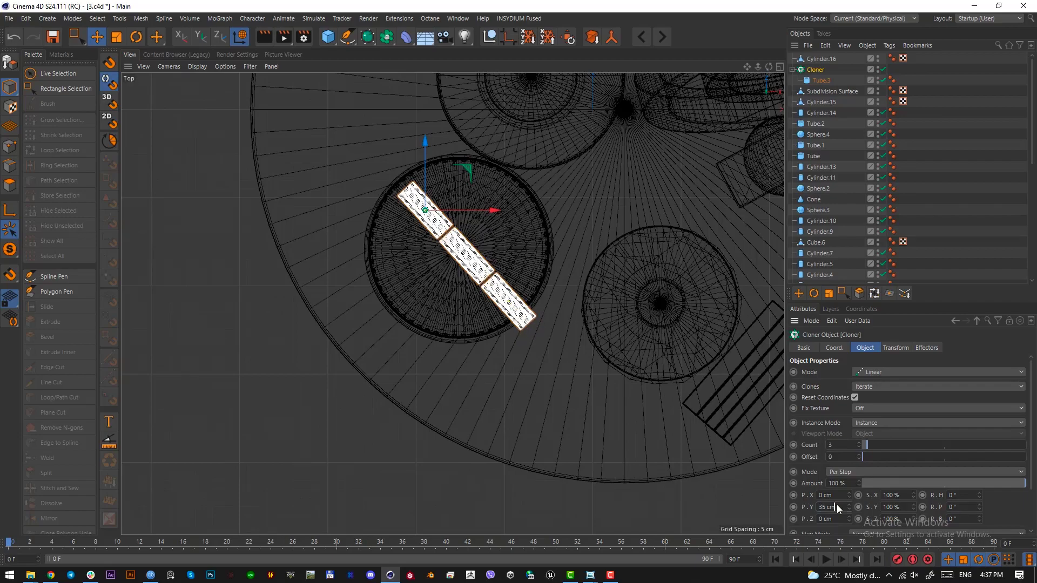
scroll(549, 332, up, 6)
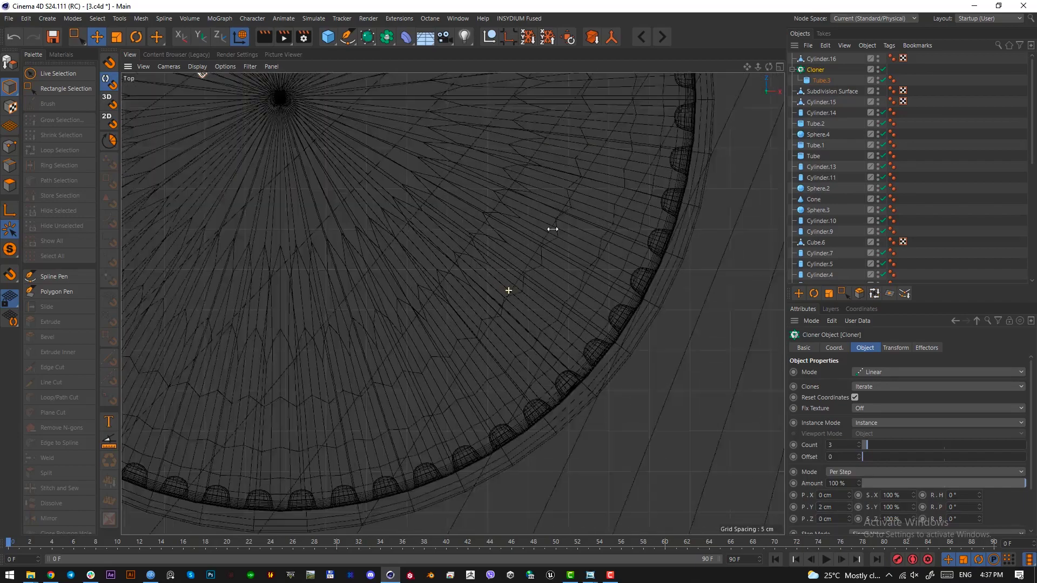
scroll(410, 221, up, 2)
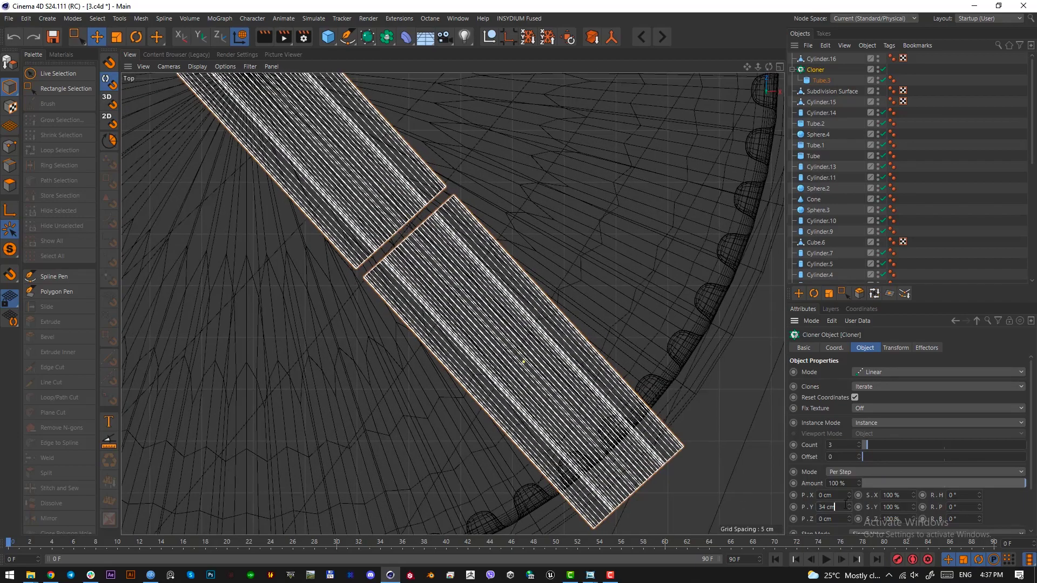
scroll(842, 506, down, 1)
scroll(843, 507, up, 1)
scroll(843, 508, down, 1)
scroll(843, 508, up, 1)
Step: Set the Y position step between the cloned tubes to 34.3 cm
double_click(842, 507)
text(34.5)
key(Return)
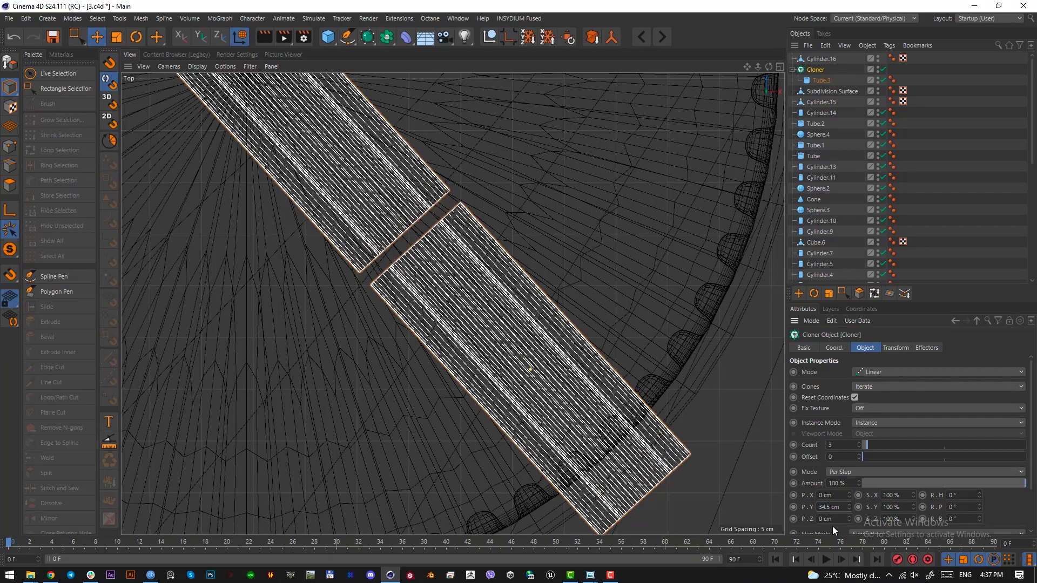
key(BackSpace)
text(3)
key(Return)
Step: Tighten the gaps between the cloned tubes by setting the Cloner's Y position step to 33 cm
scroll(456, 306, down, 1)
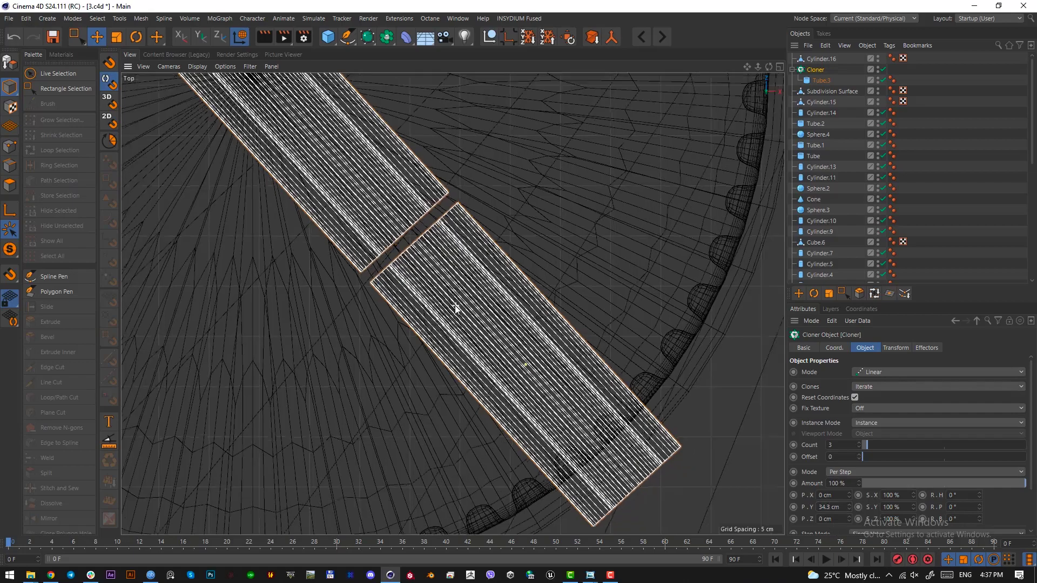
scroll(455, 308, down, 6)
click(828, 507)
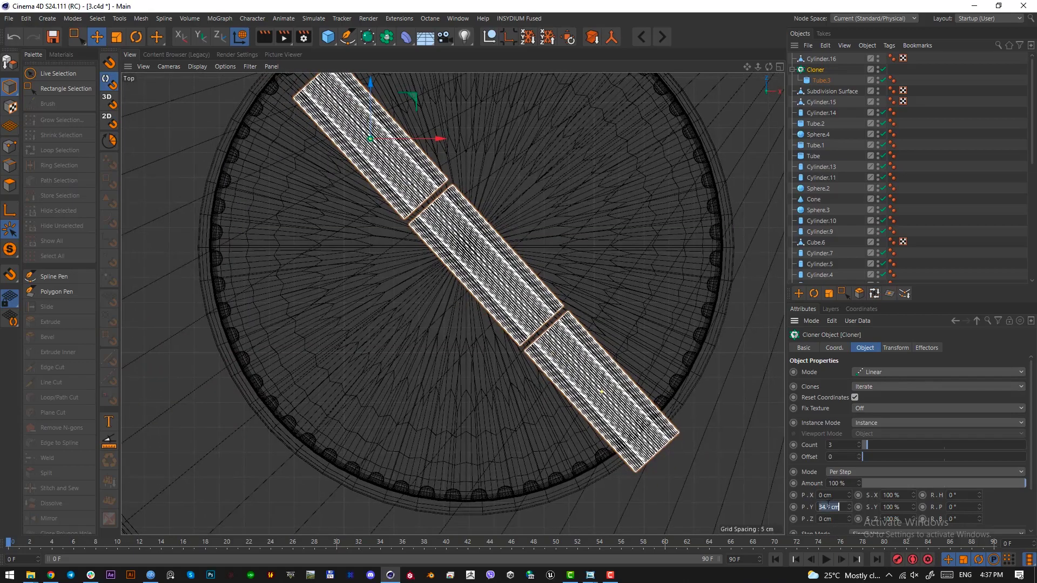
text(34)
key(Return)
click(827, 507)
text(33)
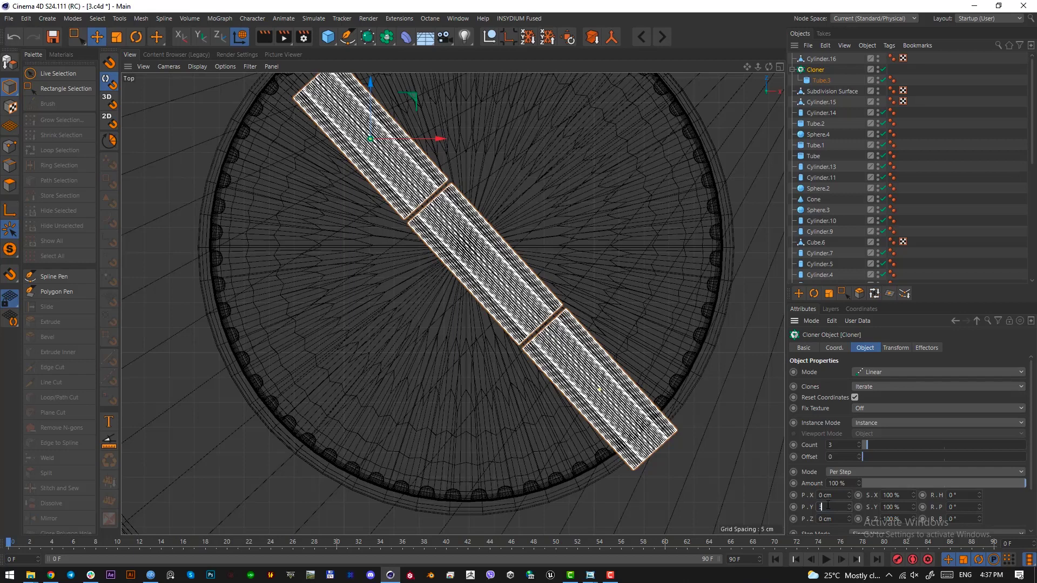
key(Return)
click(627, 332)
Step: Convert the tube Cloner to editable geometry and save the project
key(F1)
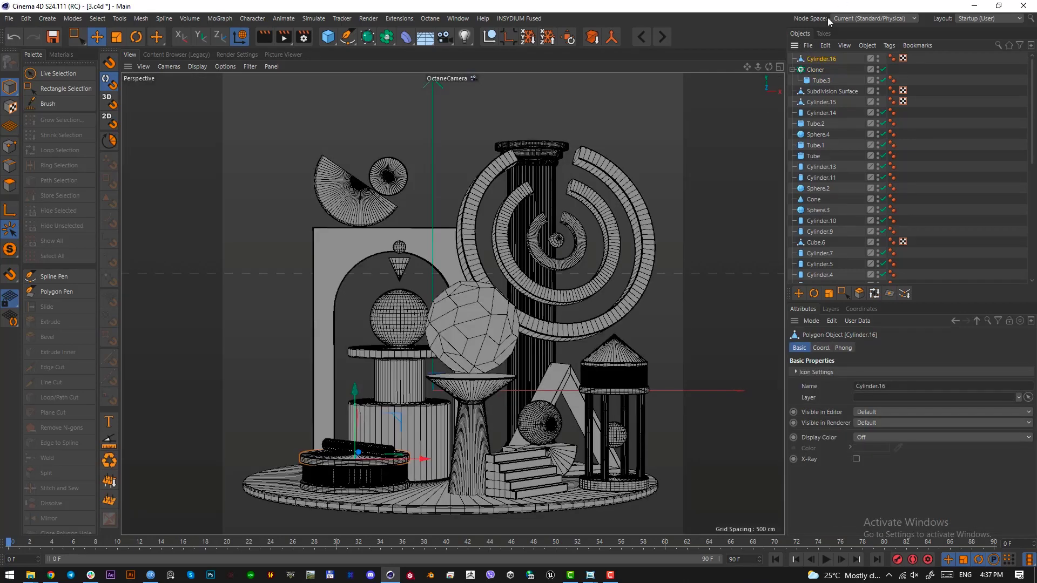
click(814, 70)
key(c)
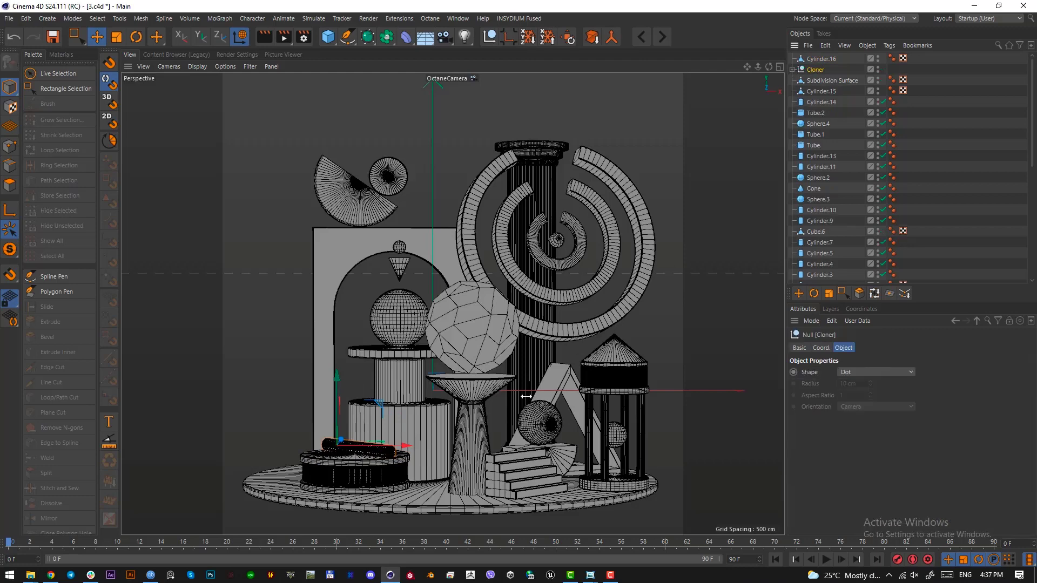
key(ctrl+s)
Step: Add a Sphere primitive centred on the ribbed podium's top disc
click(329, 36)
click(319, 456)
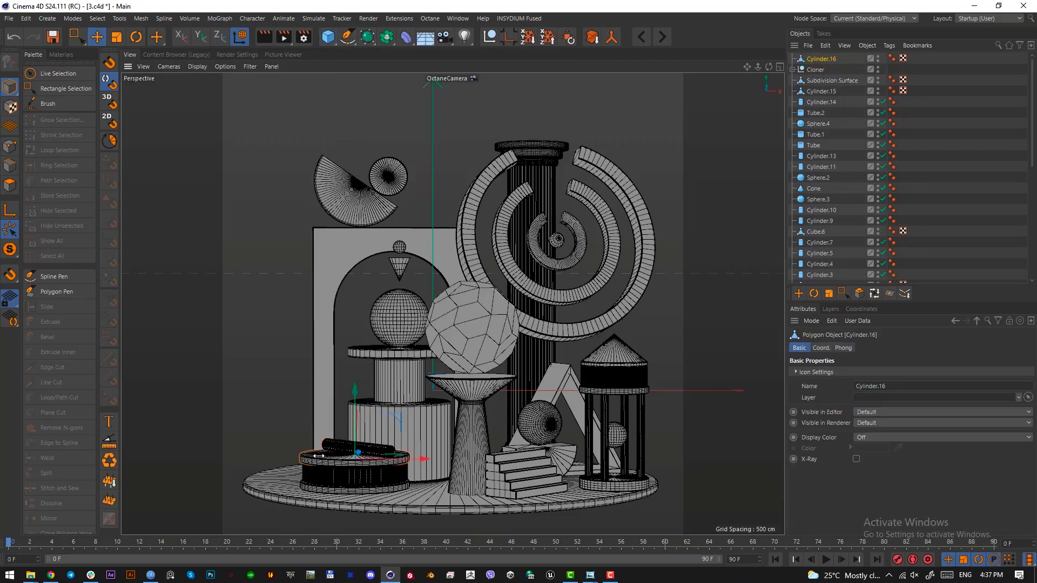
click(328, 37)
click(543, 71)
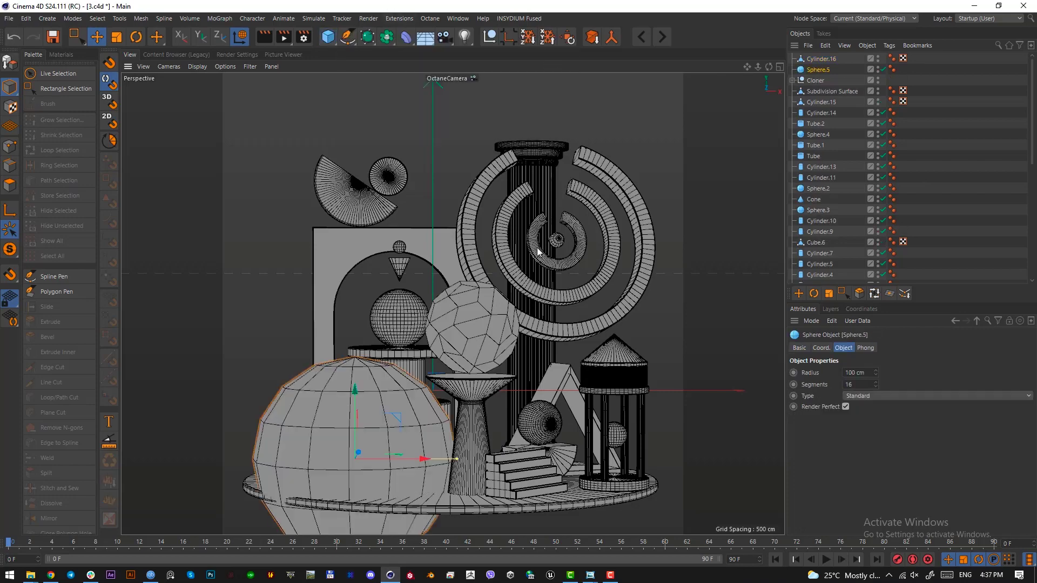
Step: Scale the sphere to a radius of about 16.45 cm and move it to the front-left edge of the ribbed podium's top
key(F2)
scroll(545, 241, down, 6)
key(t)
drag(610, 349, 327, 424)
key(e)
key(F1)
key(t)
key(e)
drag(471, 416, 322, 392)
key(ctrl+z)
key(t)
key(e)
drag(416, 377, 413, 351)
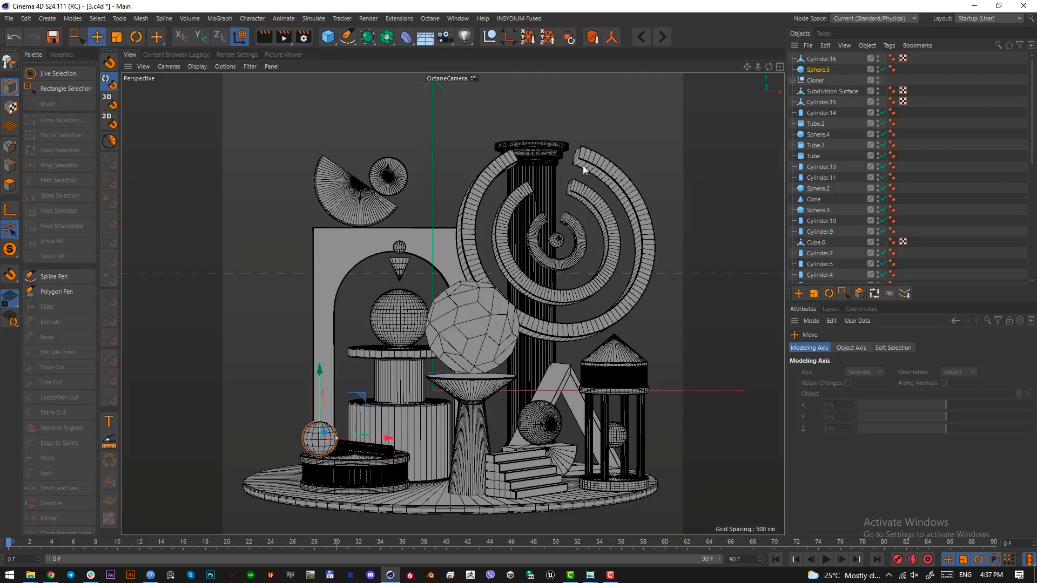
Step: Make the podium sphere editable and select all of its polygons
click(832, 69)
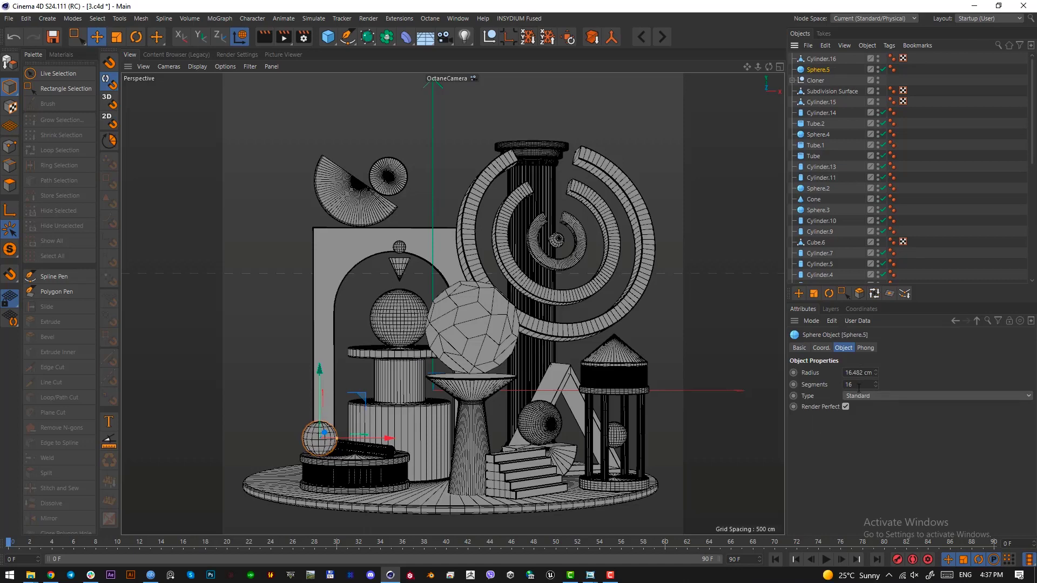
key(c)
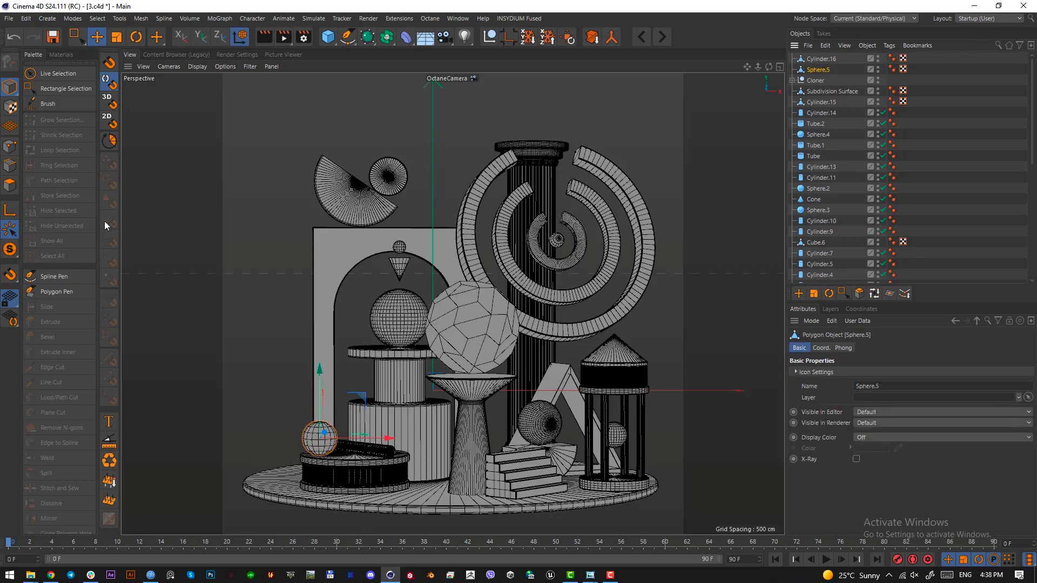
click(16, 186)
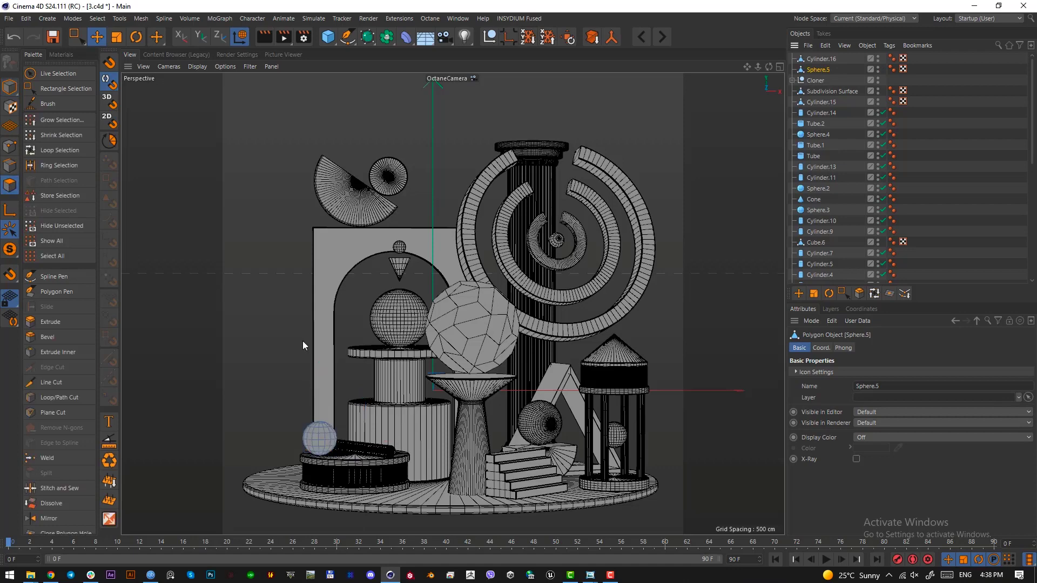
key(ctrl+a)
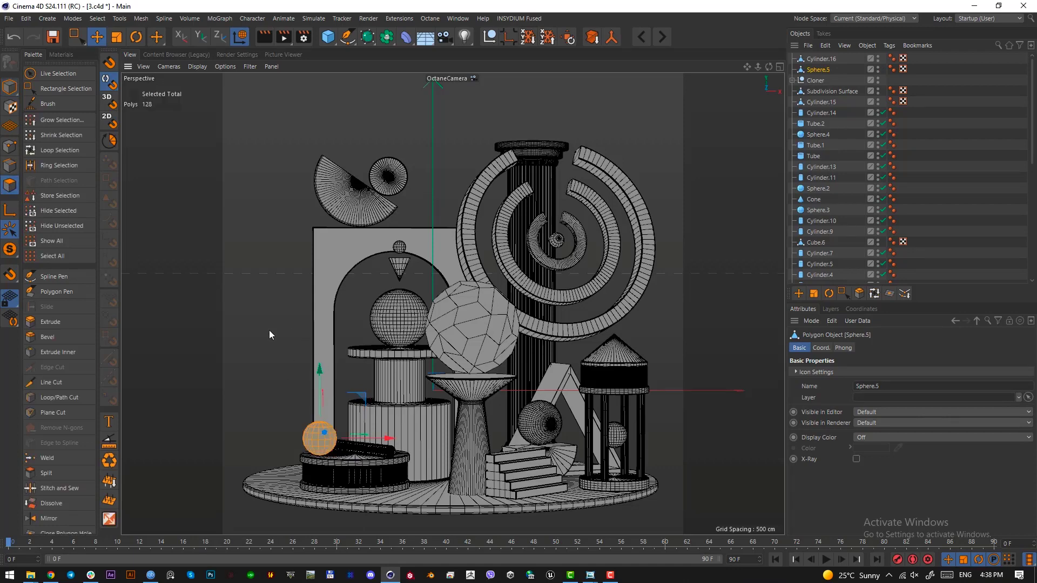
Step: Extrude the sphere's polygons individually by about 1.8 cm with Preserve Groups off, and return to Model mode
key(d)
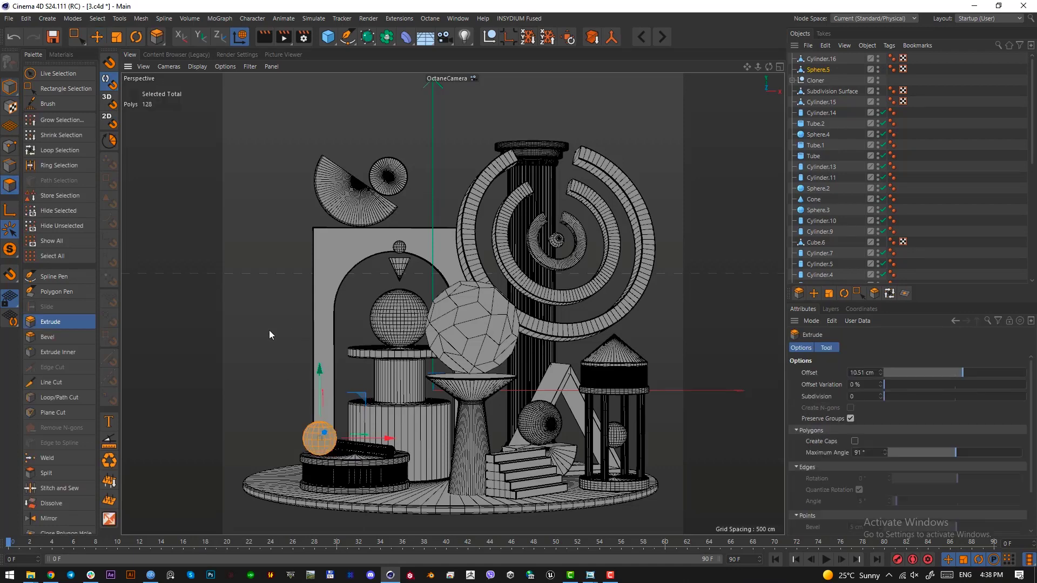
click(851, 419)
mouse_move(384, 338)
mouse_down()
mouse_move(363, 338)
mouse_move(431, 338)
mouse_move(337, 338)
mouse_move(371, 338)
mouse_up()
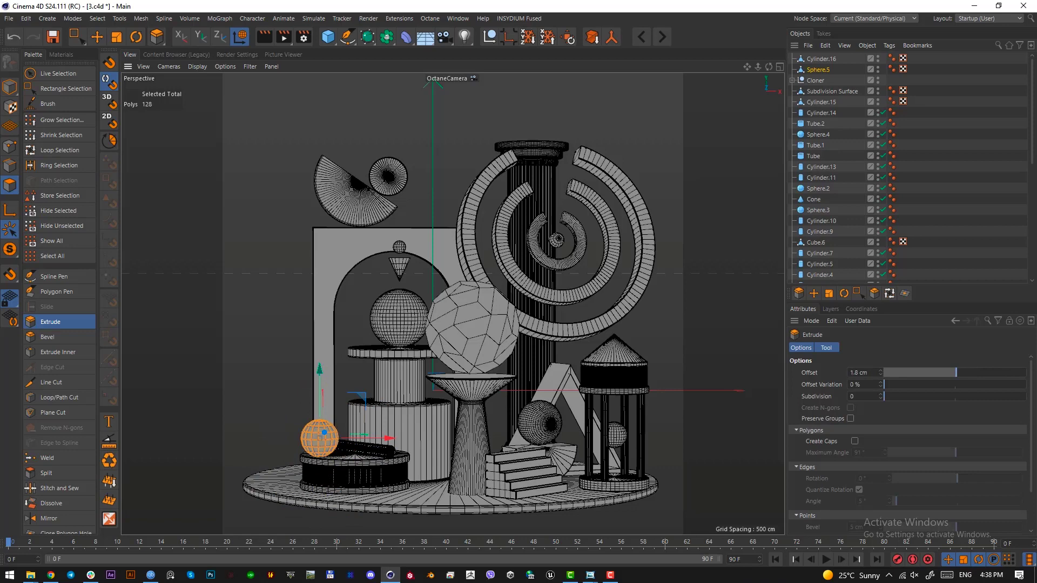
click(10, 87)
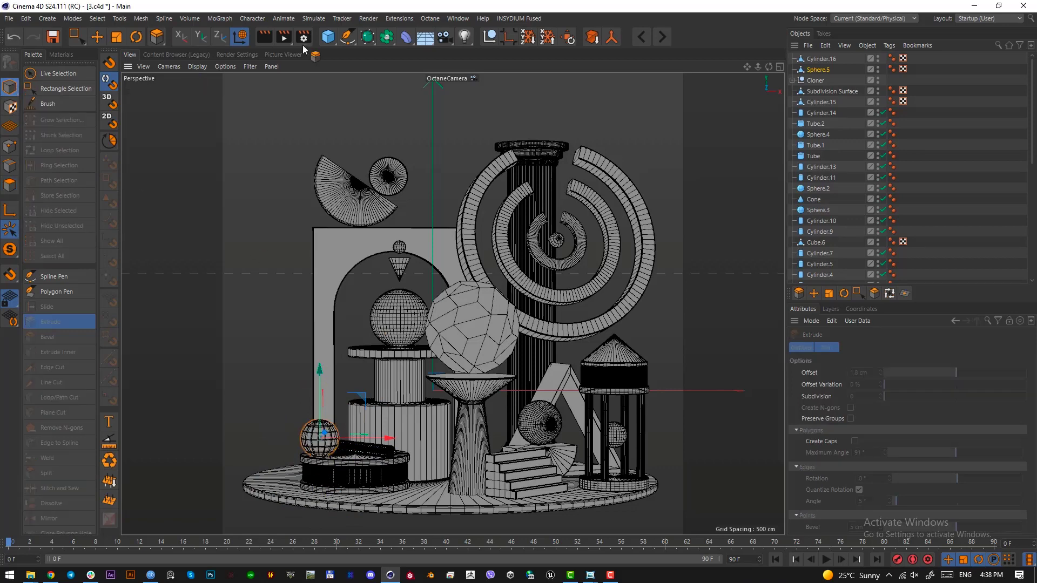
Step: Place the extruded sphere under a Subdivision Surface and raise the resulting bumpy ball slightly
click(368, 37)
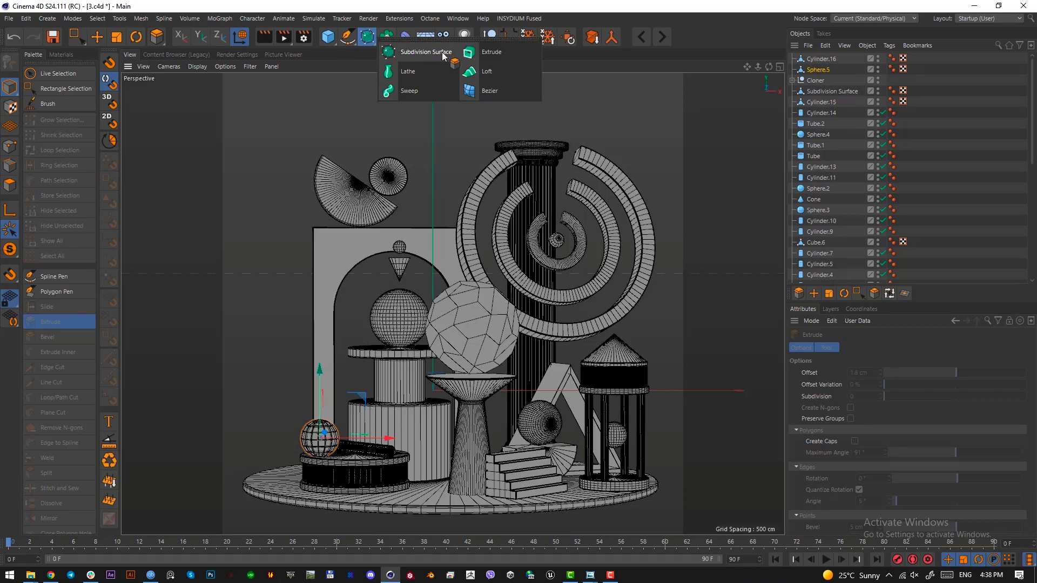
alt+click(443, 54)
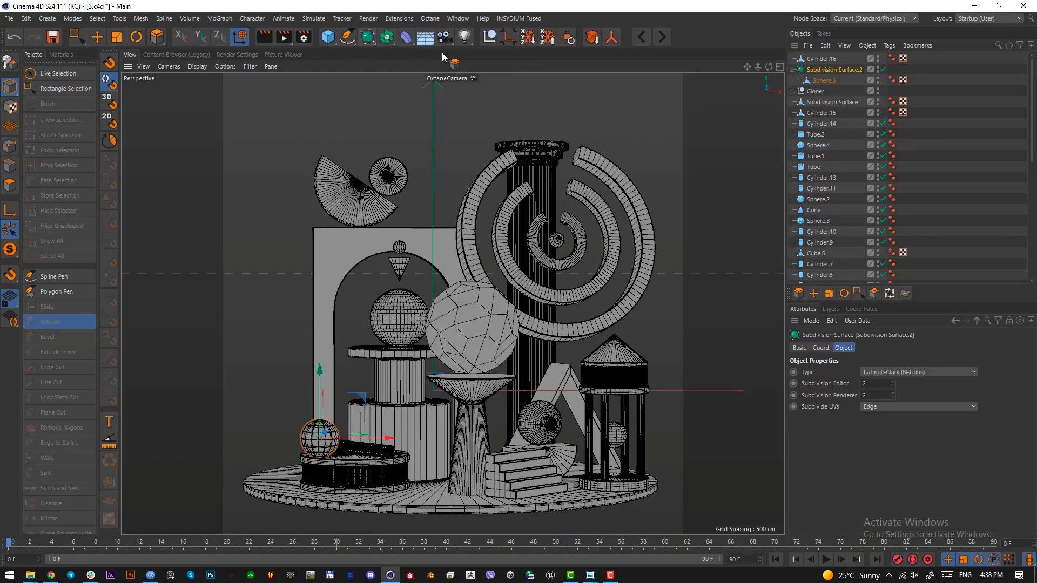
key(F3)
scroll(450, 374, down, 3)
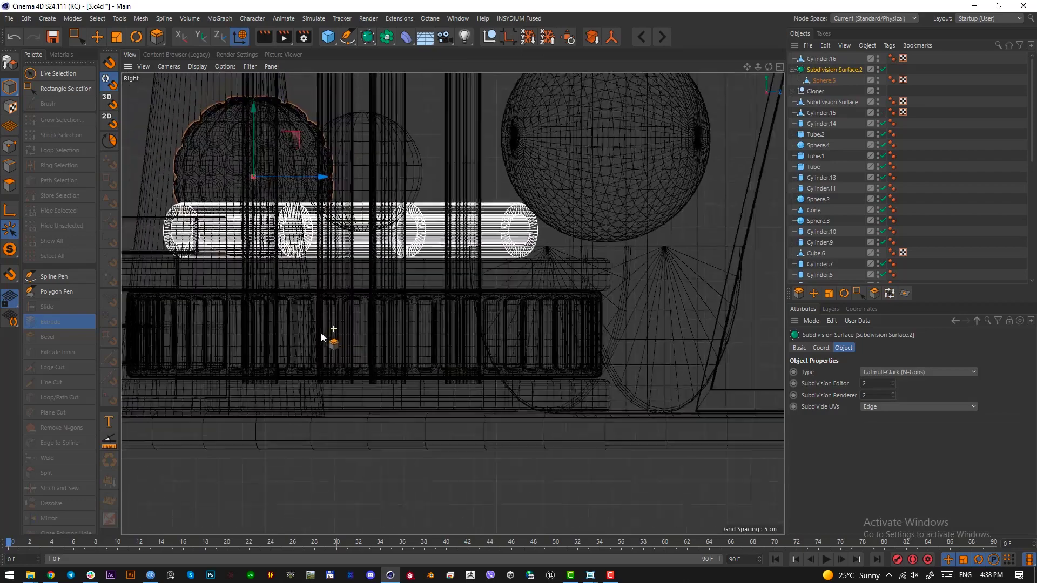
key(e)
mouse_move(260, 140)
mouse_down()
mouse_move(261, 112)
mouse_move(265, 128)
mouse_up()
key(F1)
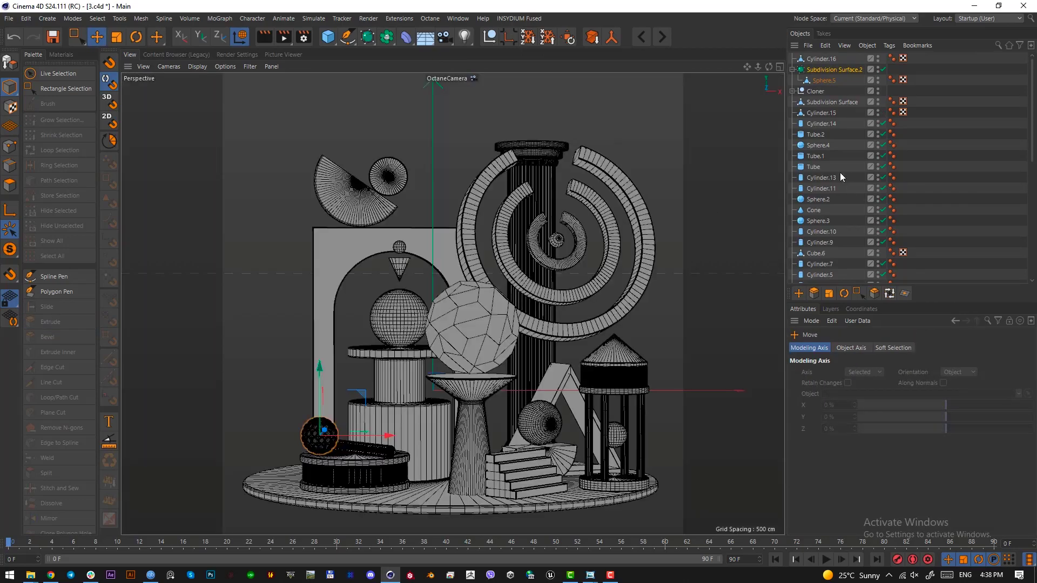
Step: Inspect the bumpy ball outside the OctaneCamera, lower it onto the podium's top disc, and restore the camera view
scroll(886, 237, down, 5)
click(883, 256)
scroll(340, 363, up, 5)
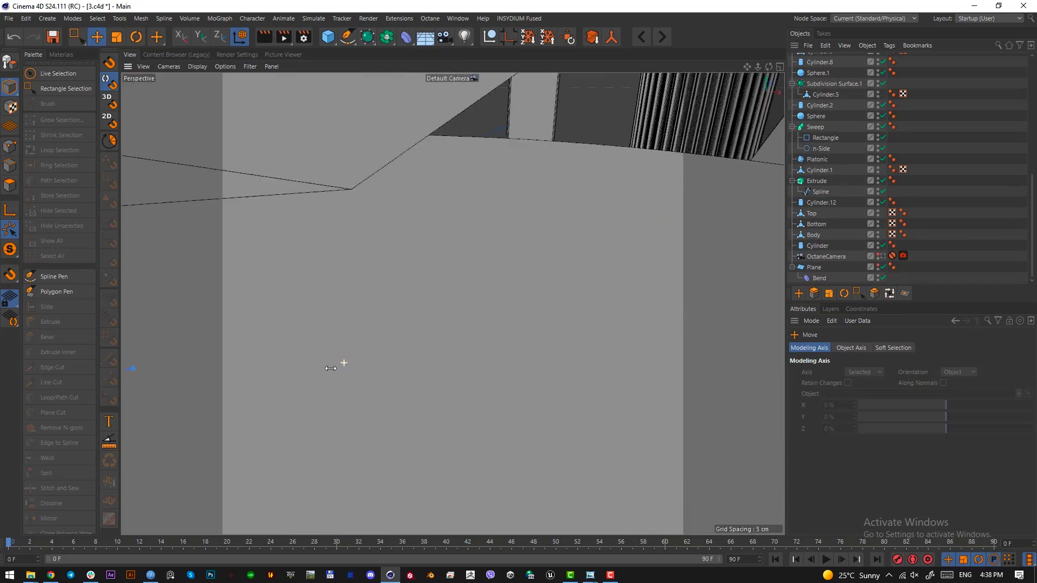
alt+drag(340, 363, 659, 263)
alt+right_drag(412, 350, 237, 320)
alt+right_drag(295, 378, 486, 346)
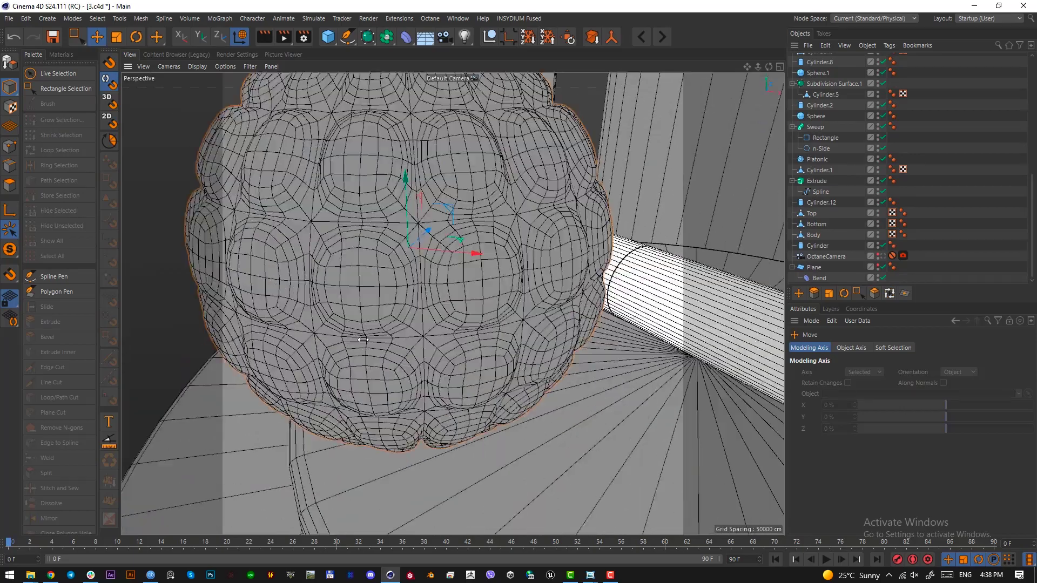
alt+drag(443, 345, 410, 281)
alt+right_drag(540, 281, 467, 291)
alt+drag(525, 269, 478, 316)
drag(386, 208, 386, 232)
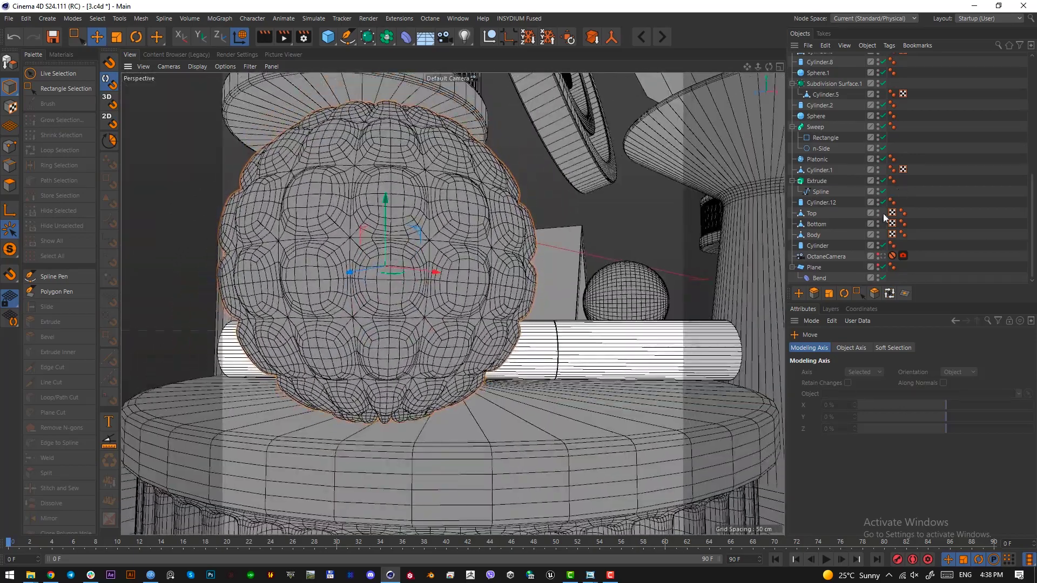
click(884, 259)
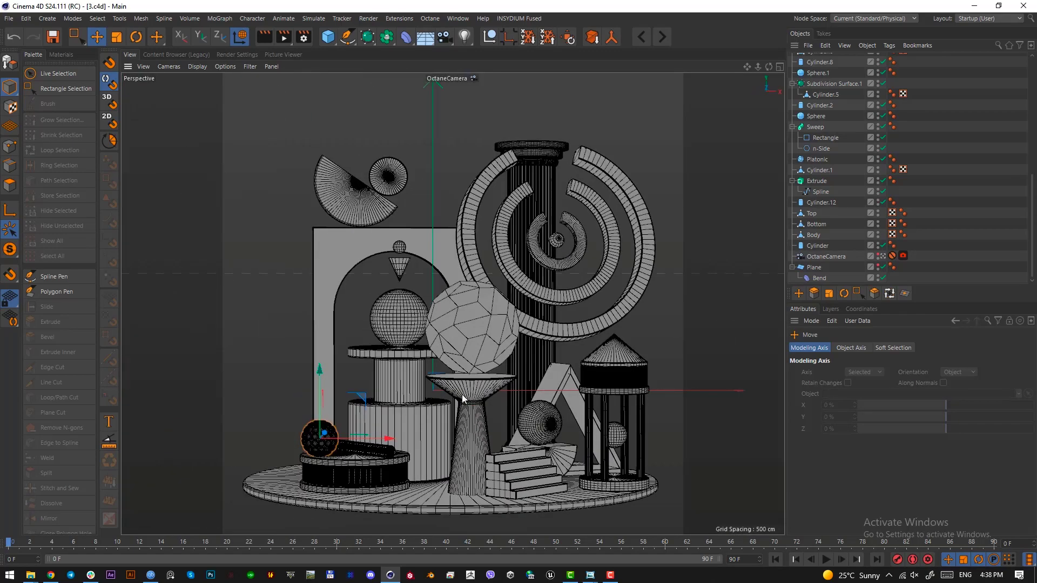
Step: Add a Tube primitive and move it onto the round base in front of the ribbed podium
click(399, 495)
drag(327, 37, 534, 90)
key(F2)
key(e)
alt+right_drag(516, 326, 516, 393)
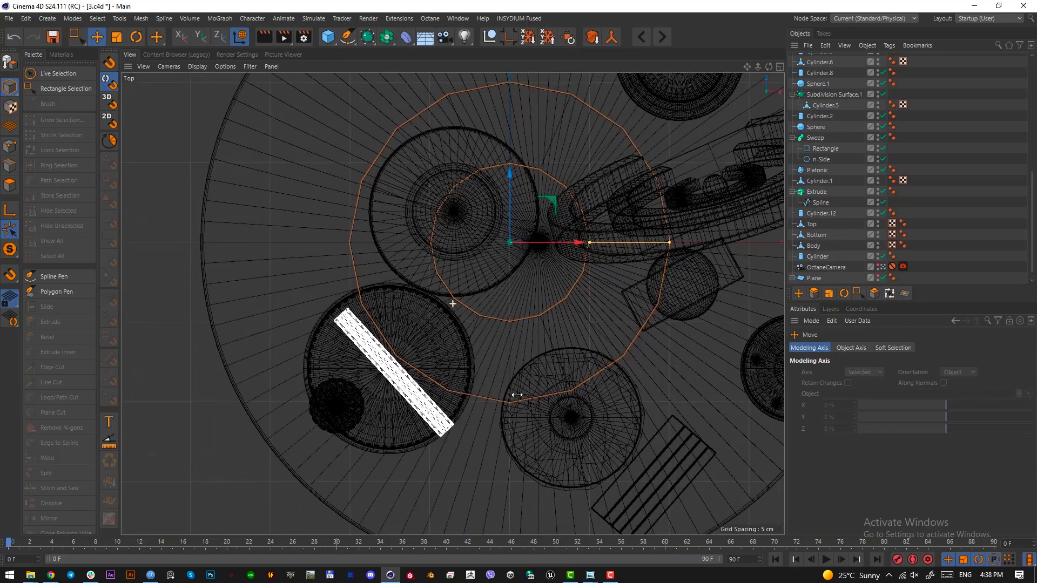
drag(548, 323, 497, 479)
alt+middle_drag(498, 479, 403, 320)
alt+right_drag(403, 320, 407, 274)
drag(415, 316, 394, 485)
Step: Scale the new tube down to an outer radius of about 28.3 cm
key(F1)
key(r)
key(t)
drag(642, 448, 309, 499)
Step: Stand the tube on its edge facing the camera and turn it slightly about the vertical axis
key(F2)
key(e)
click(431, 408)
key(r)
click(386, 334)
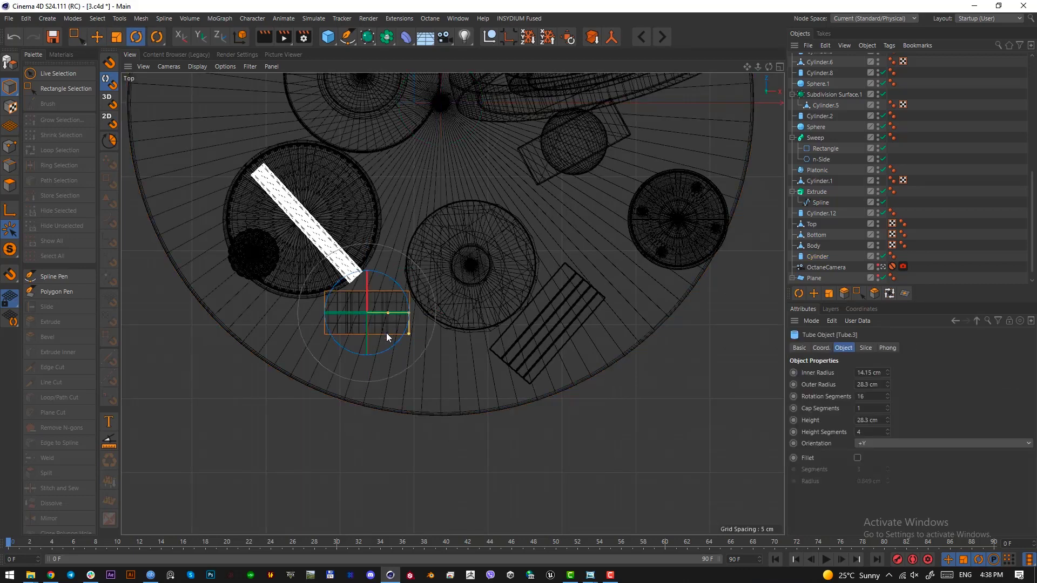
key(r)
click(394, 350)
click(380, 320)
drag(380, 352, 396, 357)
Step: Thin the upright tube to a height of about 4.45 cm and lower the ring toward the round base
scroll(389, 307, up, 3)
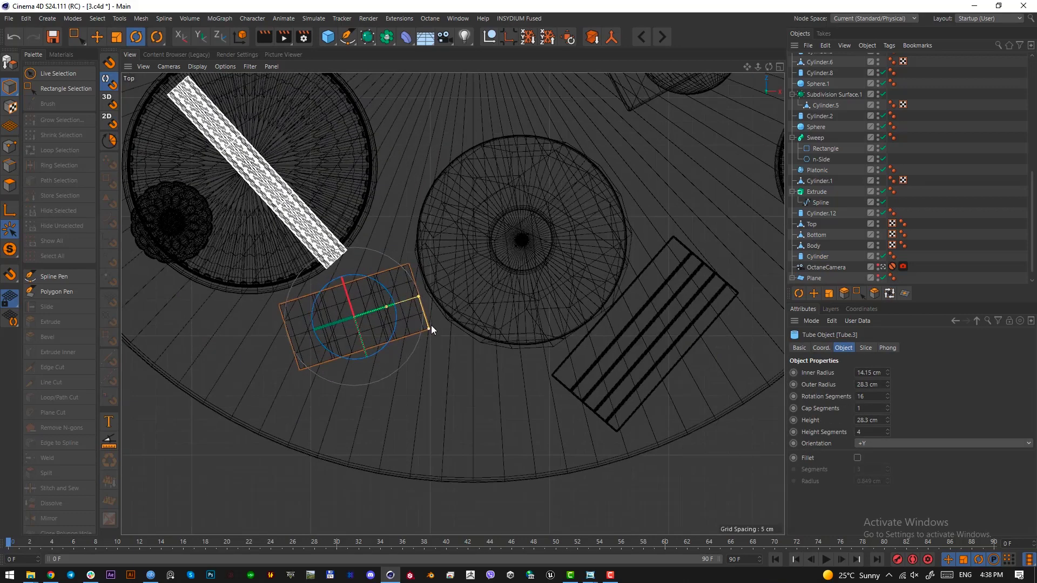
drag(431, 325, 421, 300)
key(F1)
key(e)
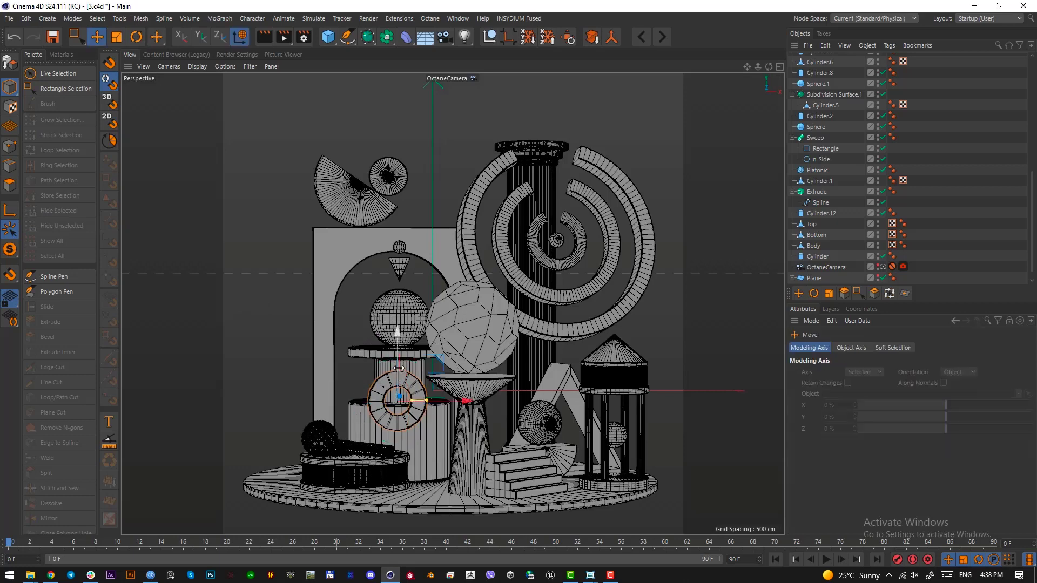
drag(401, 365, 400, 432)
Step: Move the ring forward on the round base, farther from the ribbed podium
key(F2)
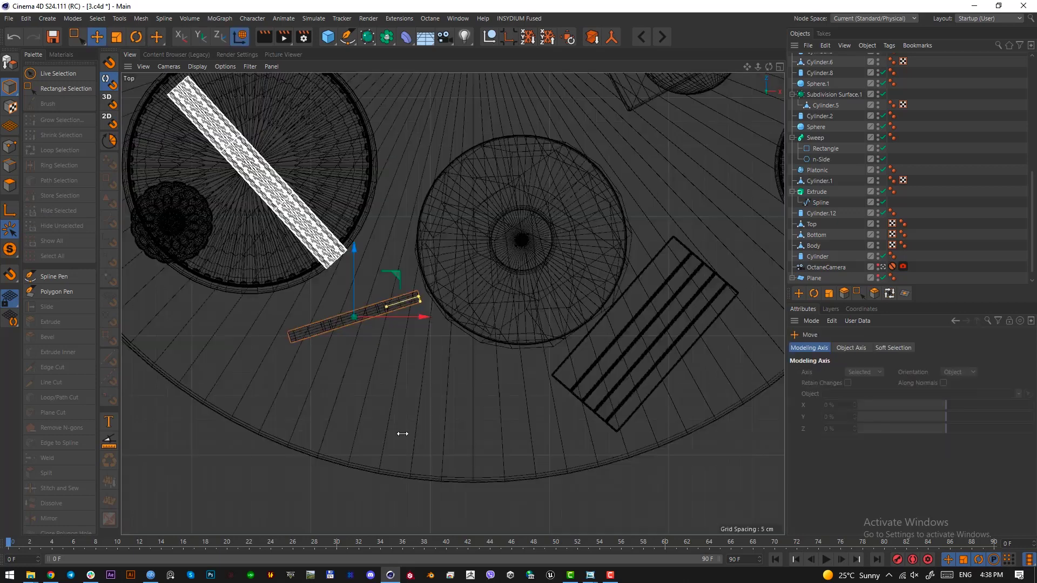
scroll(371, 347, up, 2)
scroll(363, 329, up, 2)
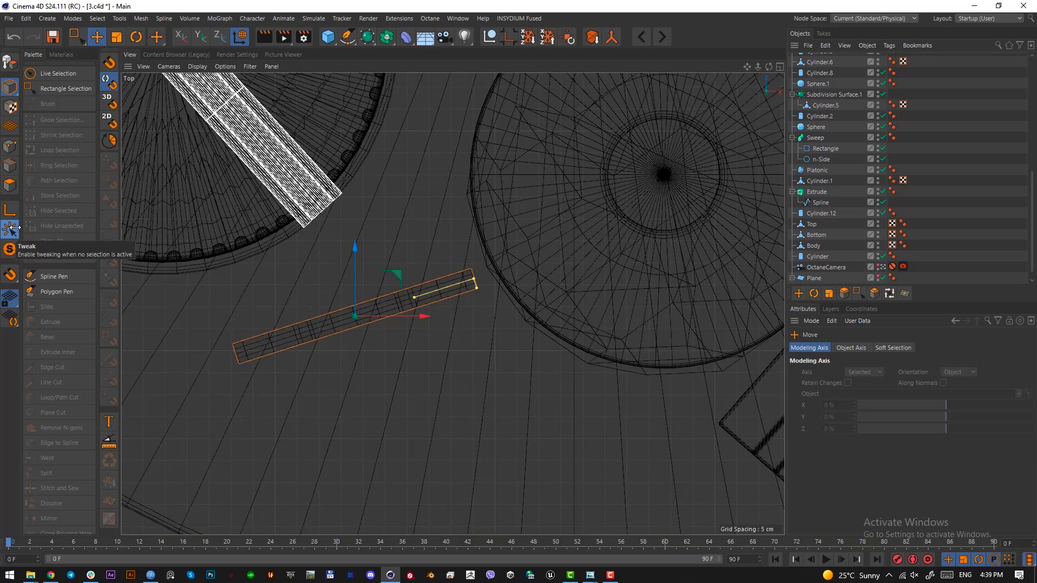
key(F1)
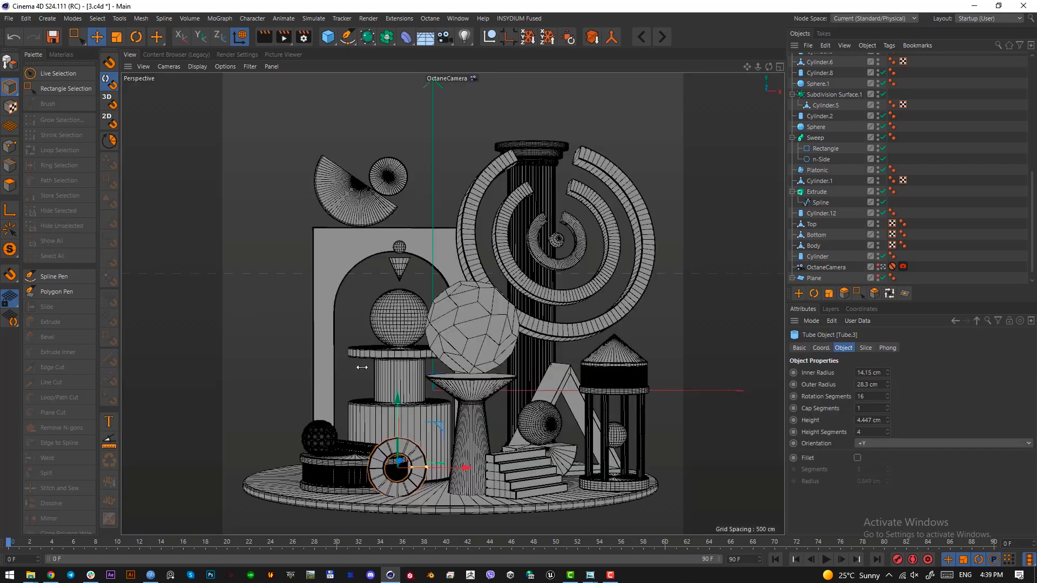
key(F2)
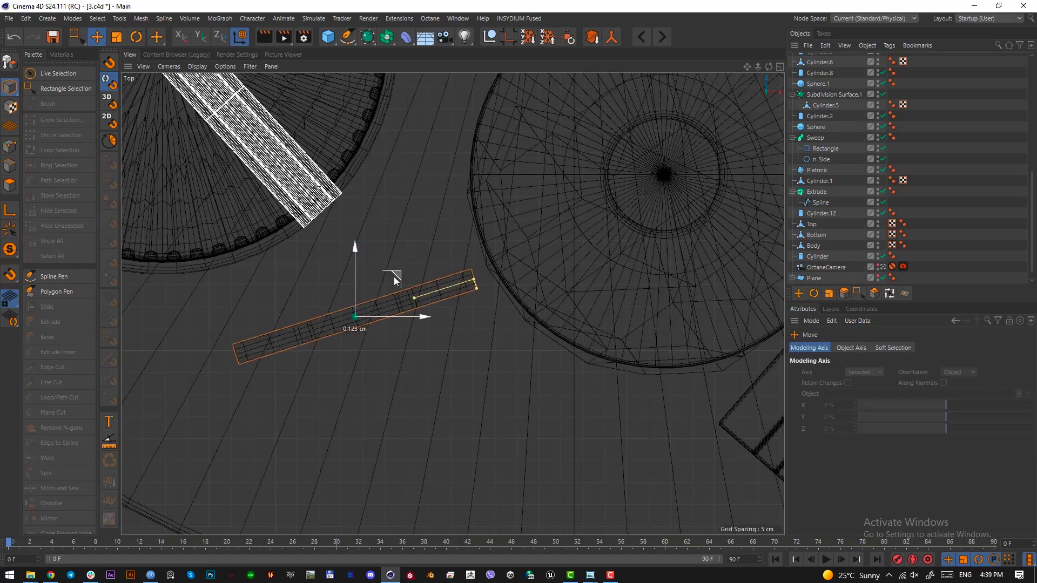
drag(347, 284, 354, 317)
Step: Try rotating the ring by about 3° around the vertical axis, and undo the rotation
key(r)
mouse_move(381, 378)
mouse_down()
mouse_move(358, 407)
mouse_move(398, 383)
mouse_up()
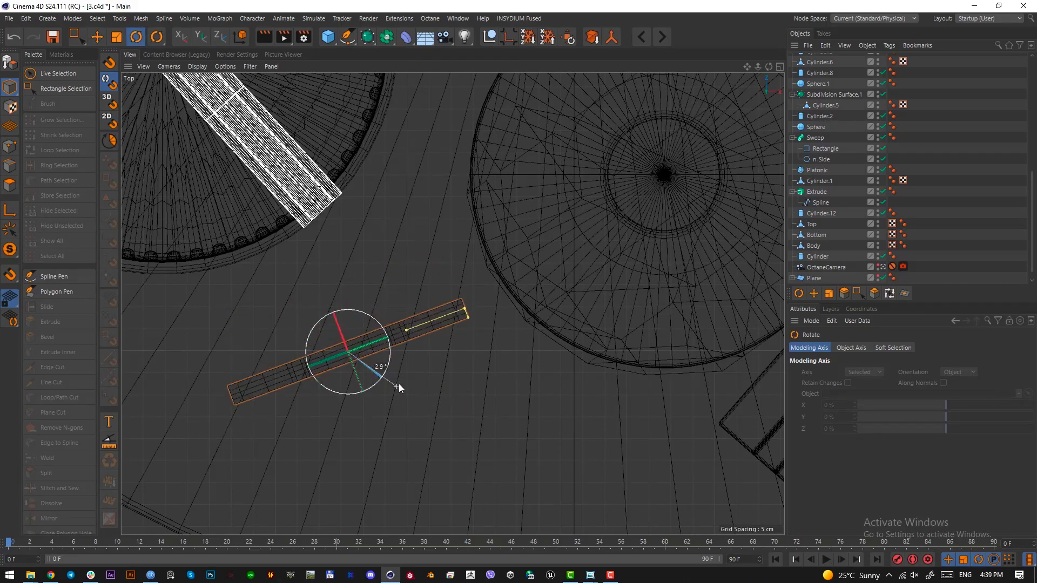
key(ctrl+z)
Step: Nudge the ring's position on the base and switch the transform axes to the object's own coordinate system
key(e)
drag(346, 296, 347, 298)
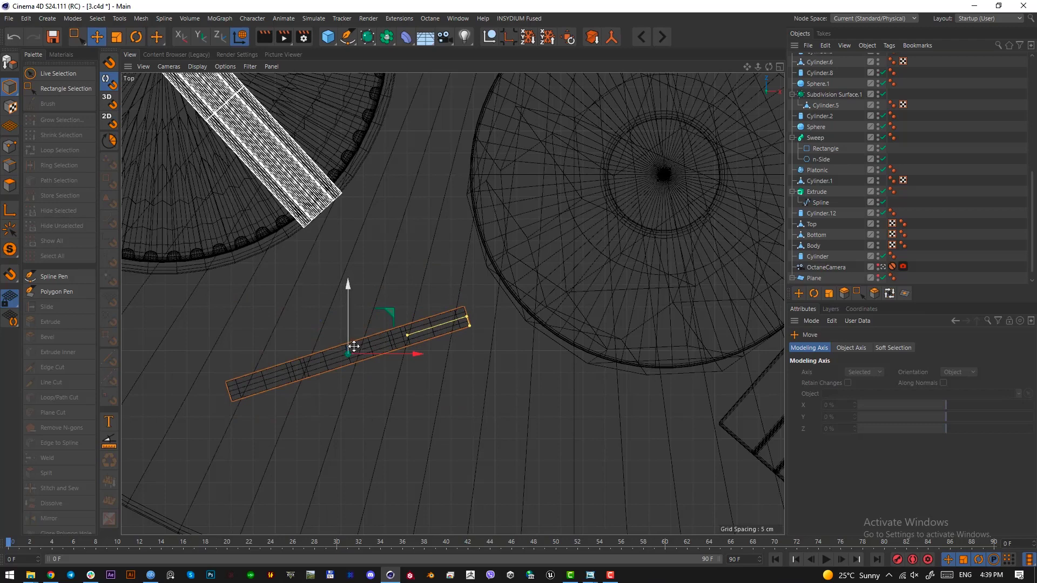
click(851, 348)
click(809, 348)
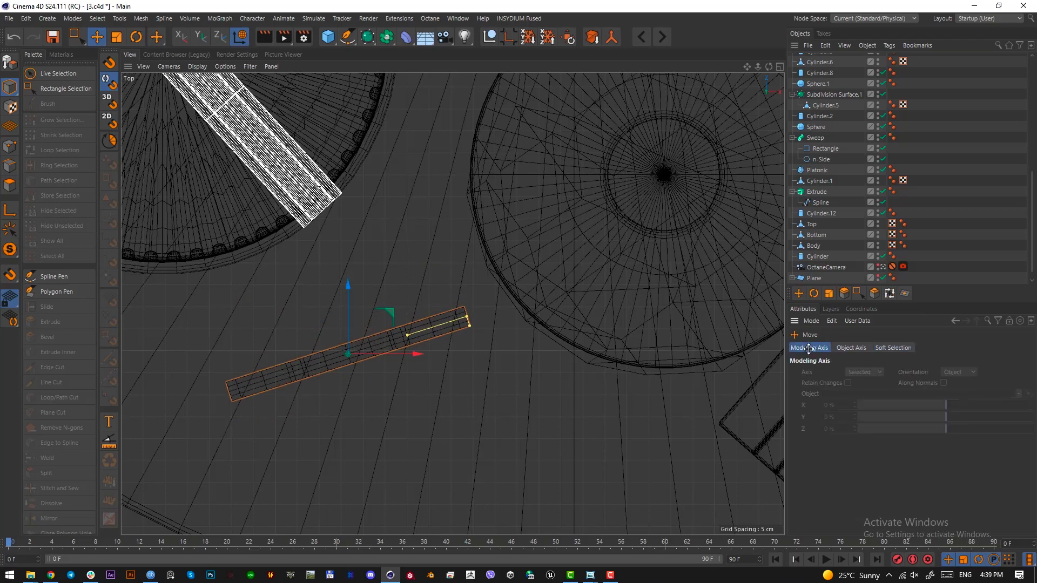
click(241, 36)
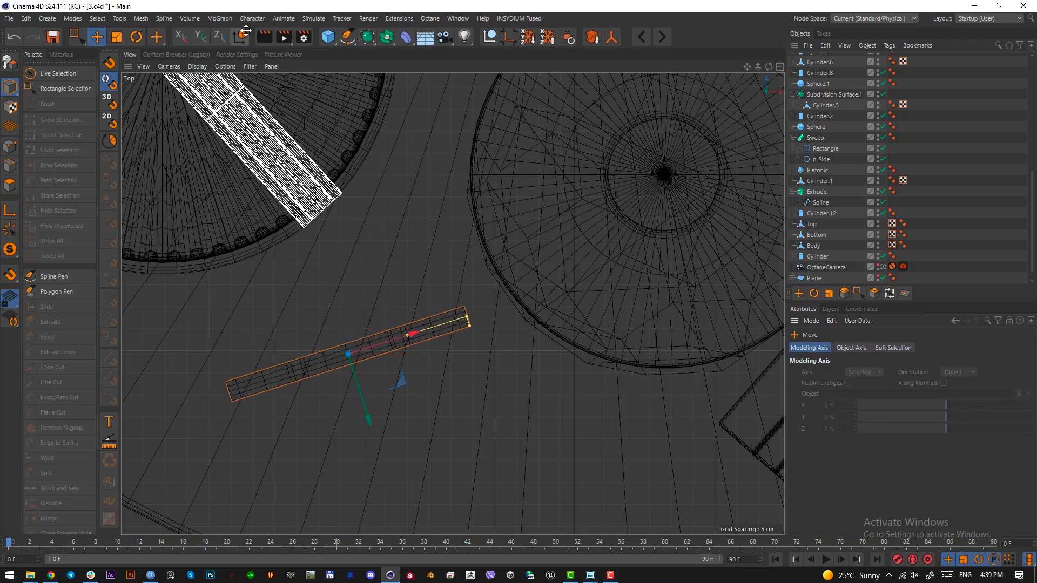
click(240, 36)
click(240, 36)
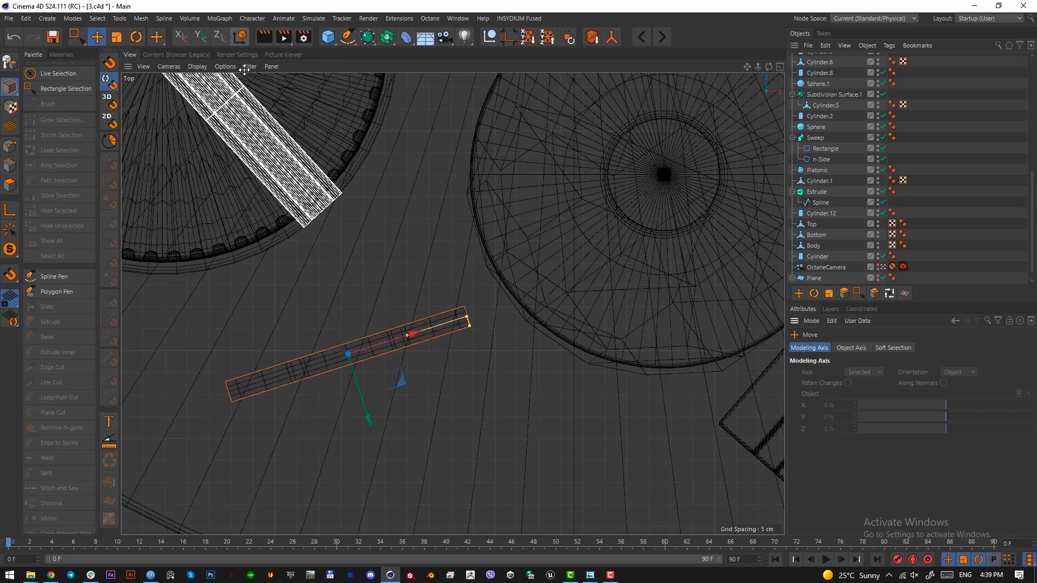
click(238, 37)
click(238, 37)
click(238, 37)
click(238, 38)
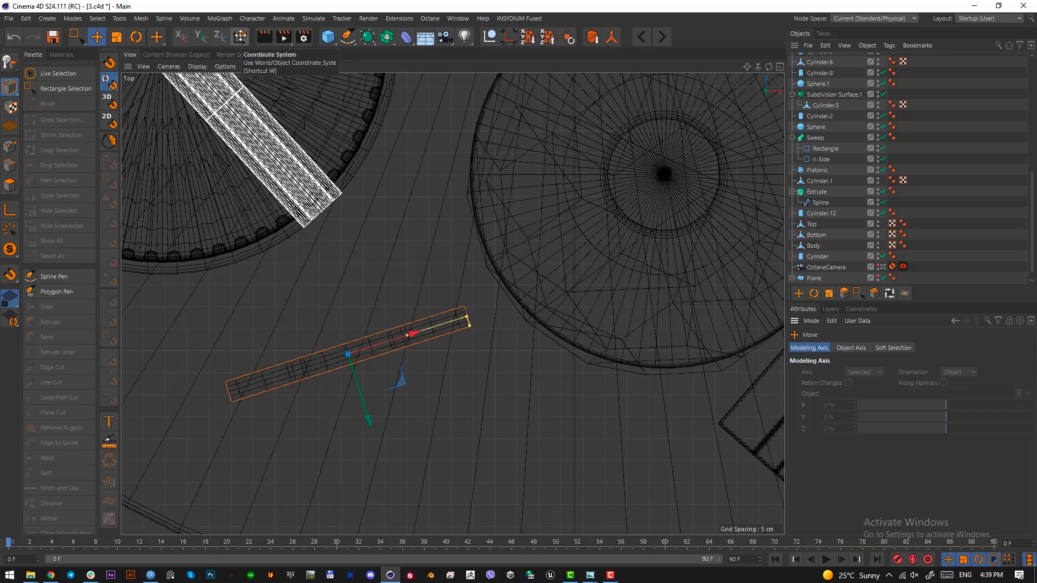
Step: Thin the ring's wall by enlarging its inner radius to about 22 cm, and set its rotation segments to 50
key(F1)
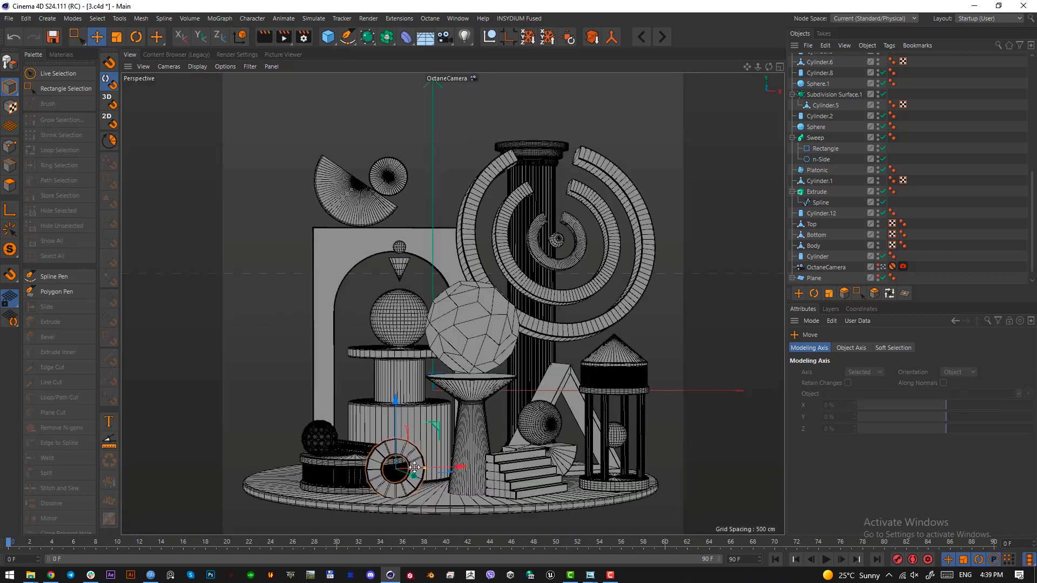
drag(411, 468, 418, 468)
scroll(844, 158, down, 1)
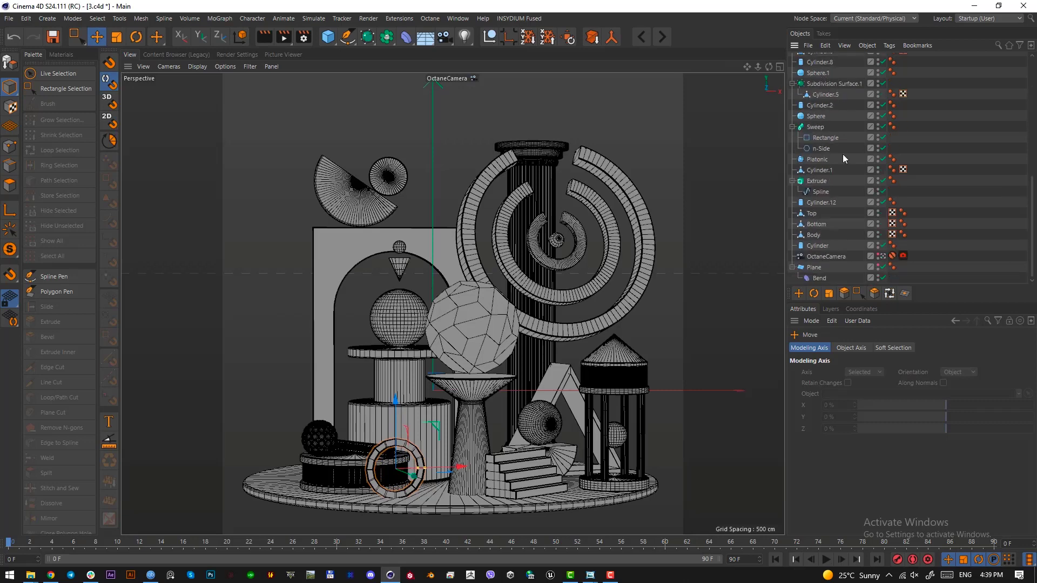
scroll(816, 124, up, 8)
click(815, 60)
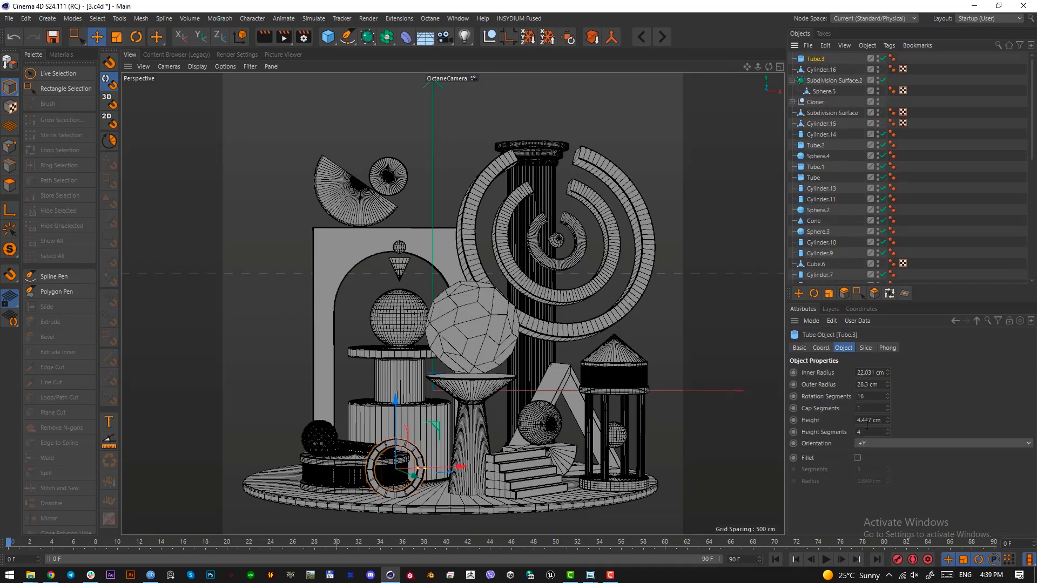
click(874, 395)
key(Return)
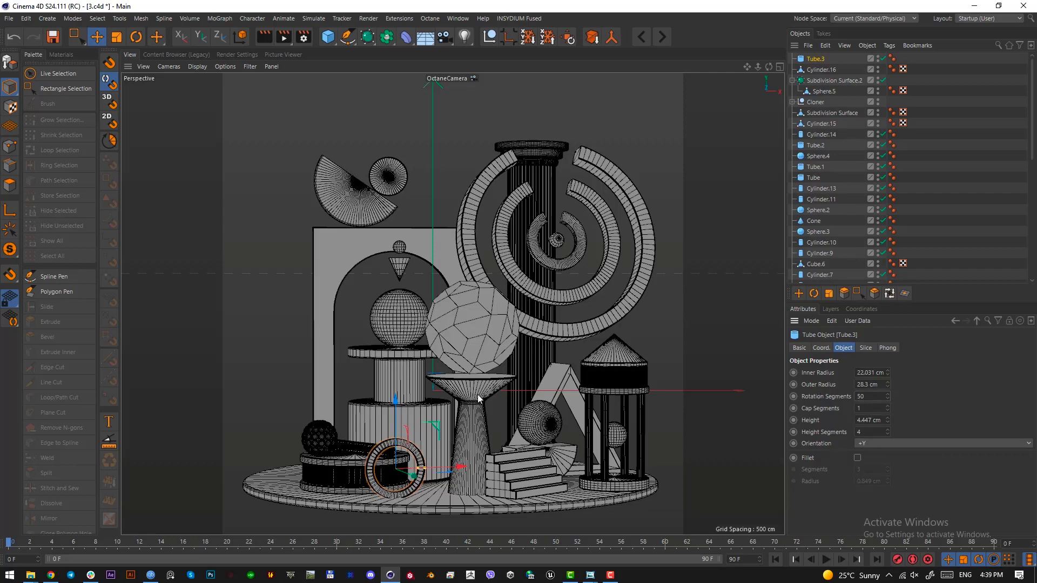
Step: Extend the ring's height to about 15.9 cm and reduce its outer radius to about 23.6 cm
key(F2)
drag(485, 329, 462, 323)
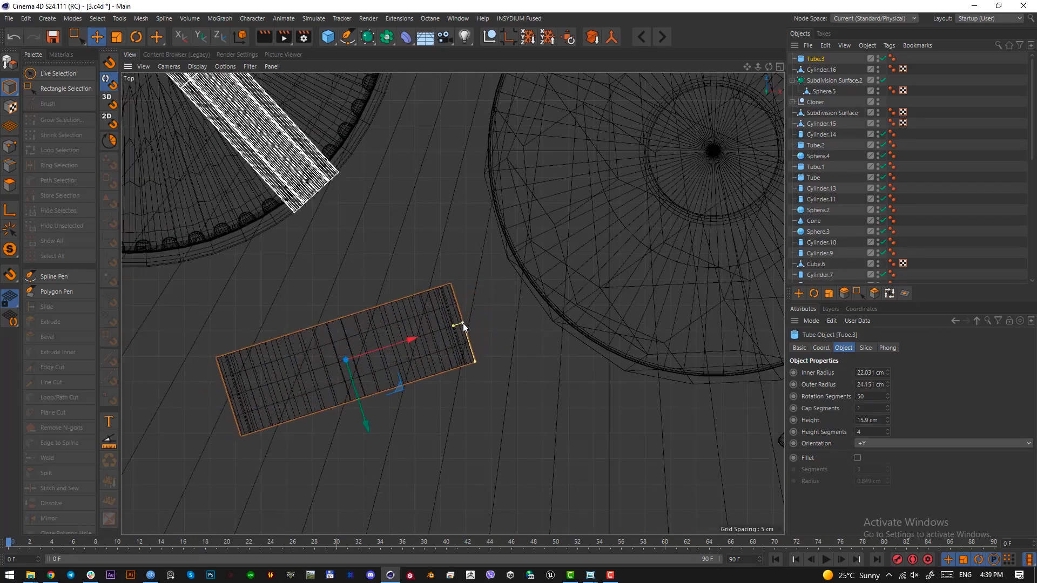
key(F1)
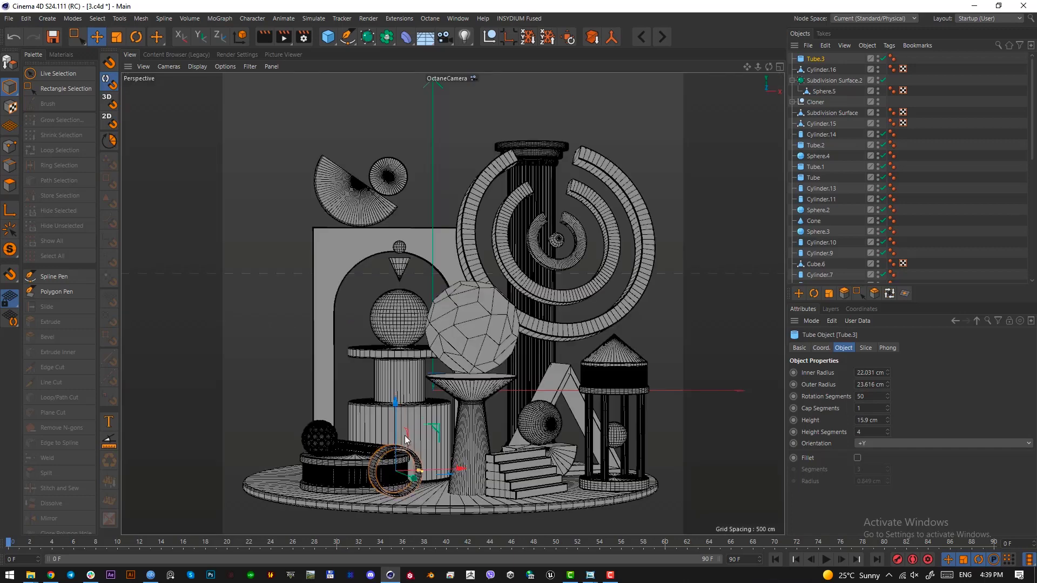
Step: Rotate the ring slightly about the vertical axis and lower it to rest on the round base
key(r)
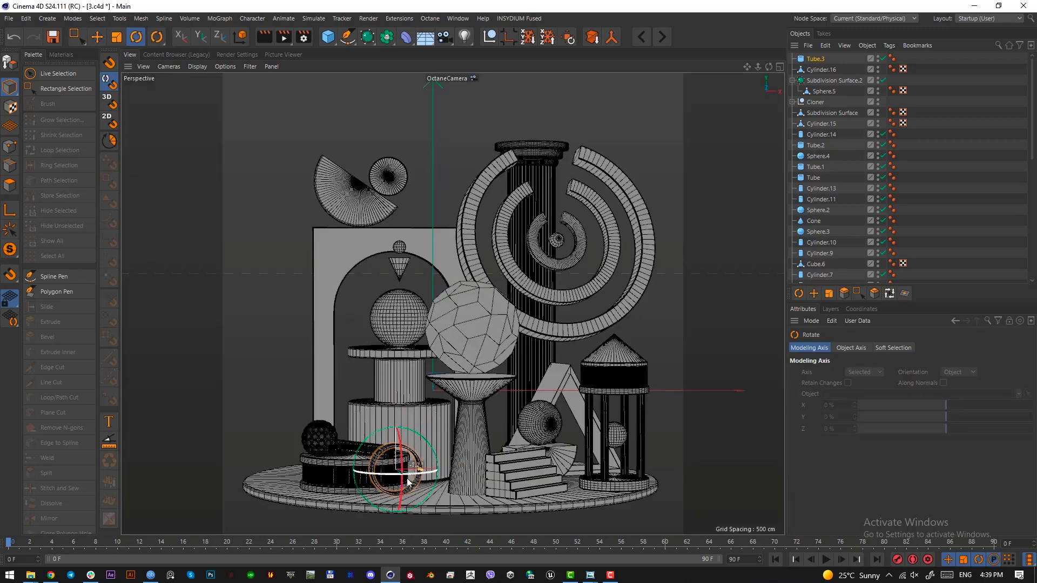
key(e)
key(F3)
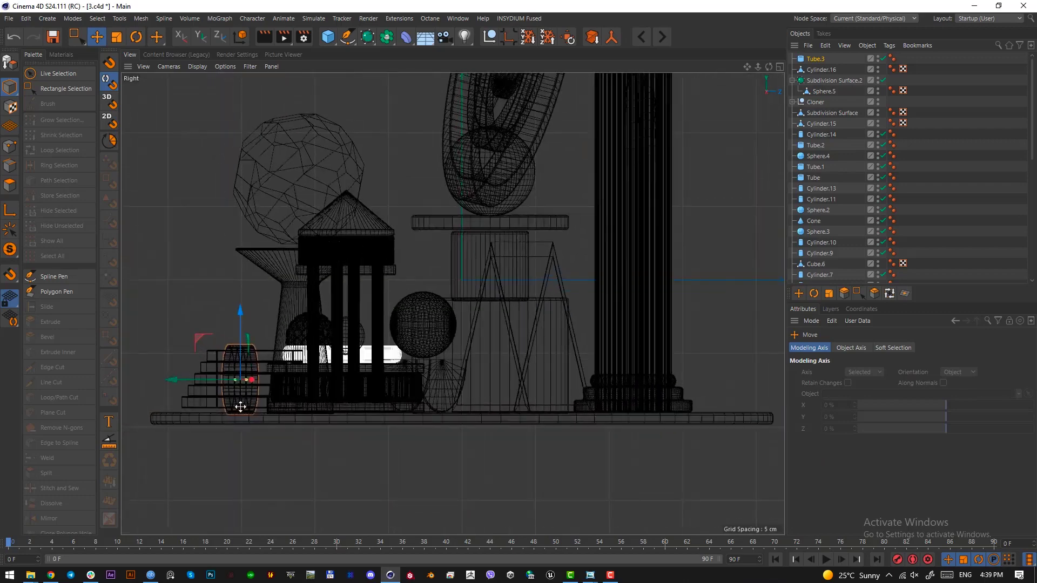
scroll(241, 407, up, 5)
key(F1)
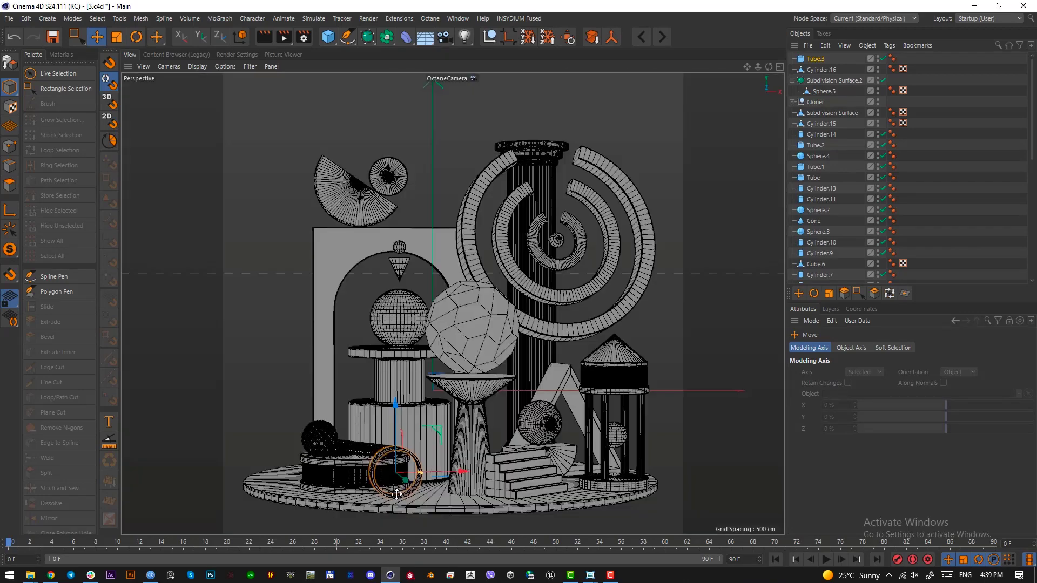
Step: Add a cylinder at the ring's position and shrink its radius to about 21.4 cm to fit inside the ring
click(328, 37)
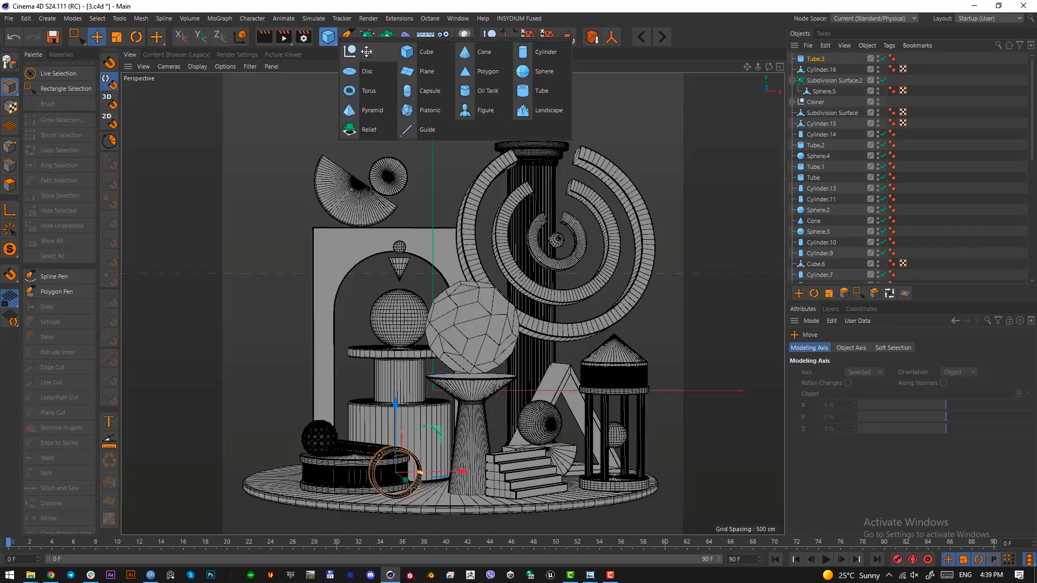
click(551, 56)
key(F4)
scroll(340, 455, down, 4)
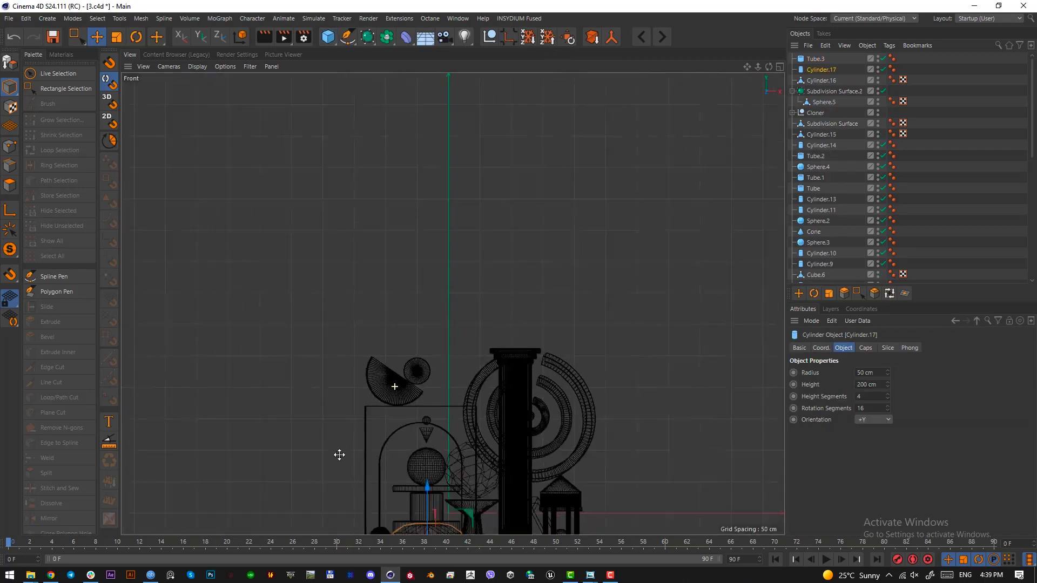
scroll(339, 455, up, 10)
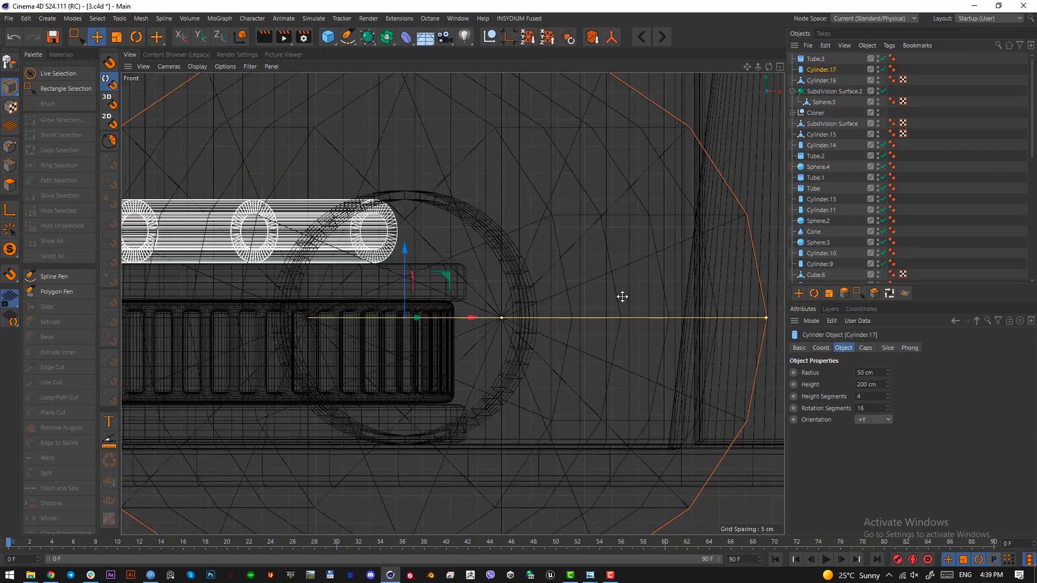
drag(767, 316, 614, 357)
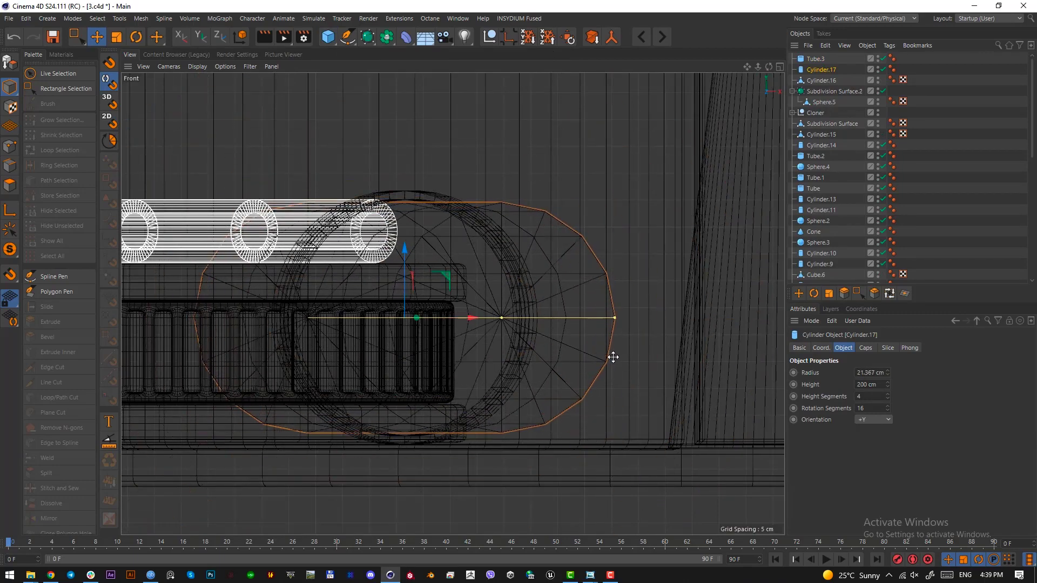
Step: Shorten the new cylinder's height to about 16 cm and set its rotation segments to 50
key(F2)
scroll(405, 347, down, 5)
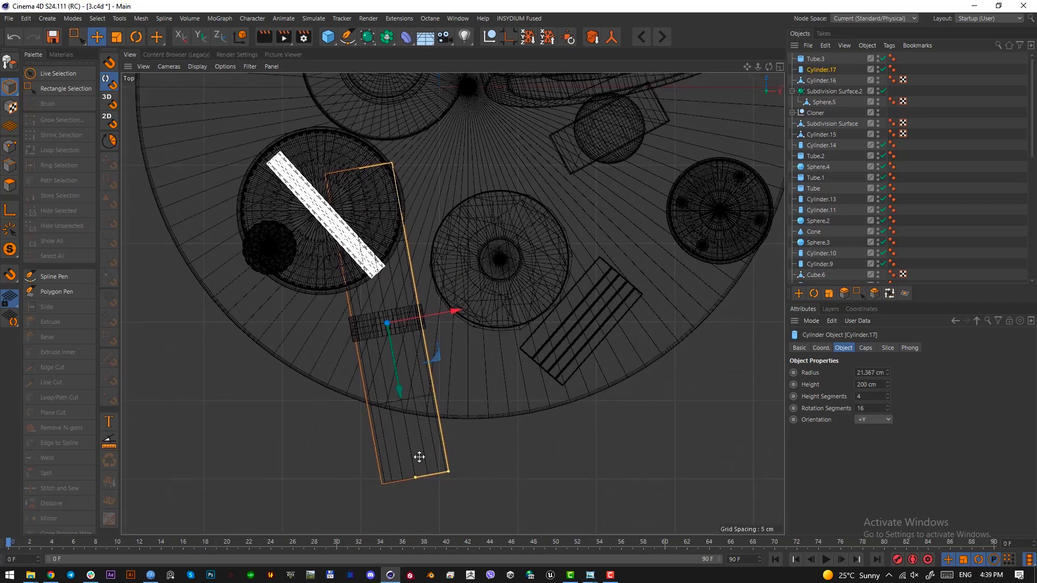
drag(416, 475, 389, 338)
key(F1)
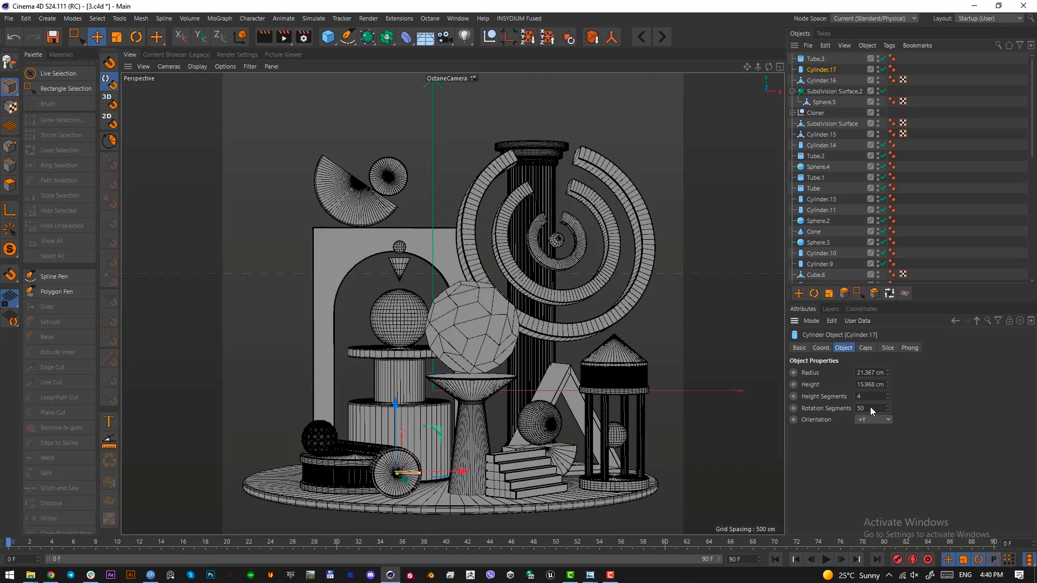
Step: Slice the cylinder in half from 0° to 180°, try shifting the slice's start angle, and undo the shift
click(887, 348)
click(840, 371)
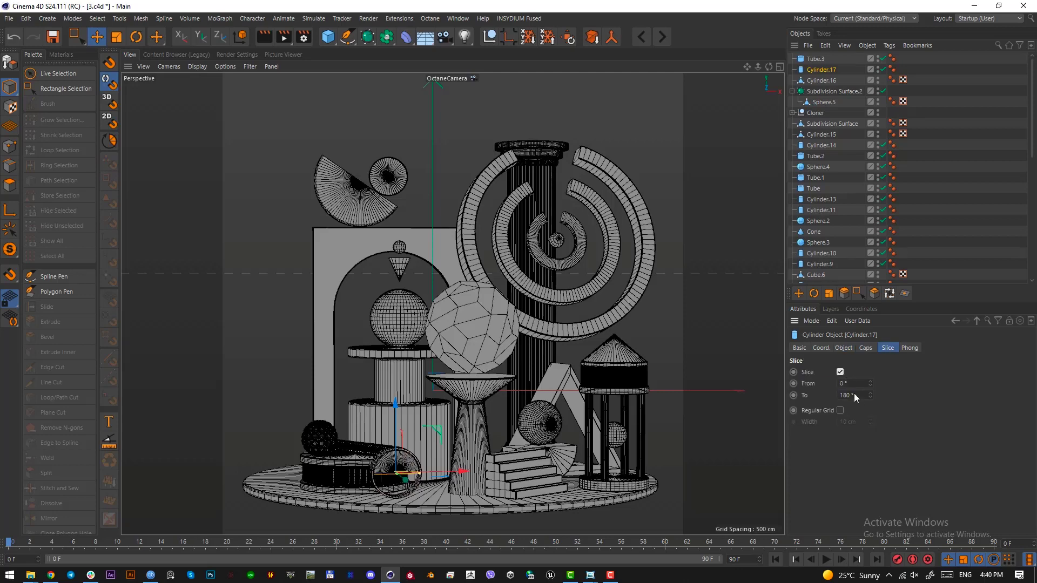
drag(865, 385, 871, 351)
key(ctrl+z)
key(ctrl+z)
key(ctrl+z)
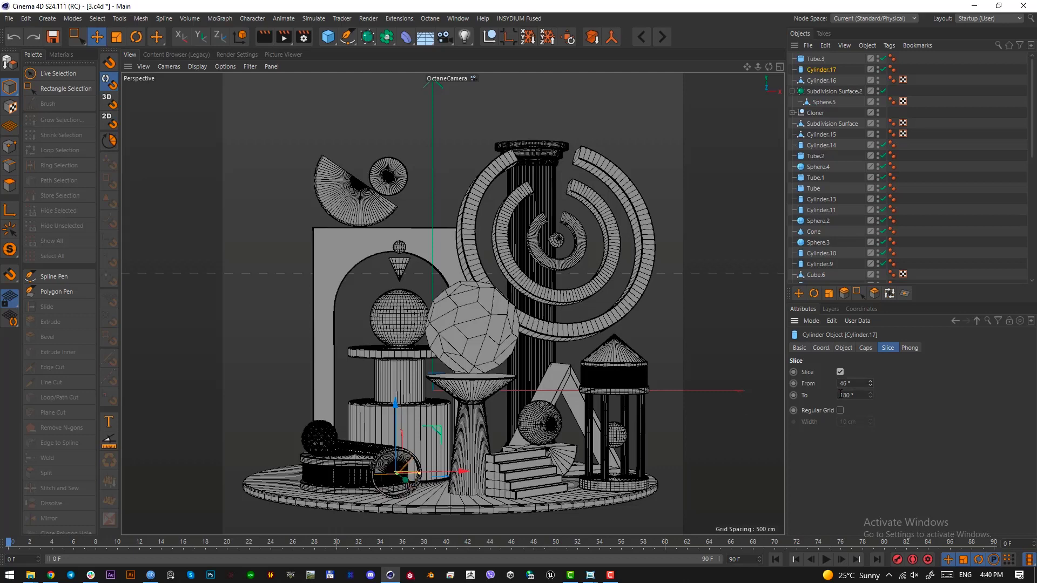
Step: Rotate the half cylinder about its central axis so it sits tilted inside the ring, and save the scene
key(r)
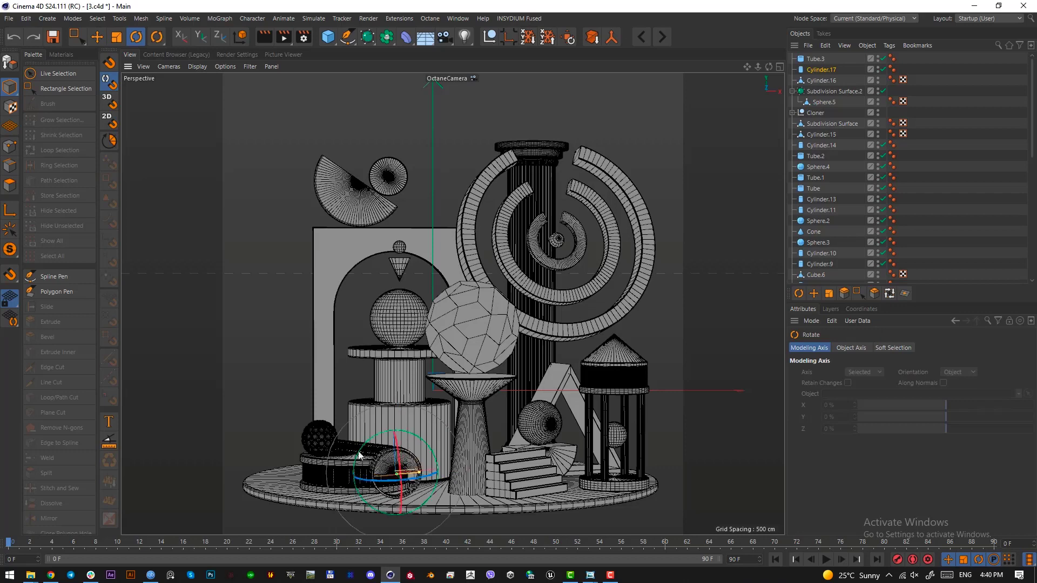
key(ctrl+z)
key(F2)
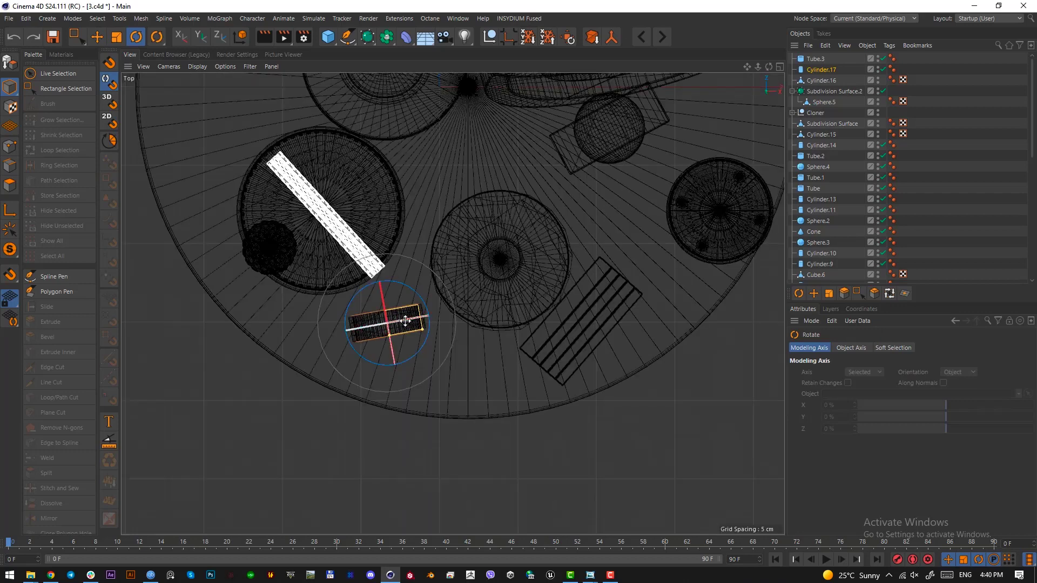
drag(405, 319, 213, 375)
key(F1)
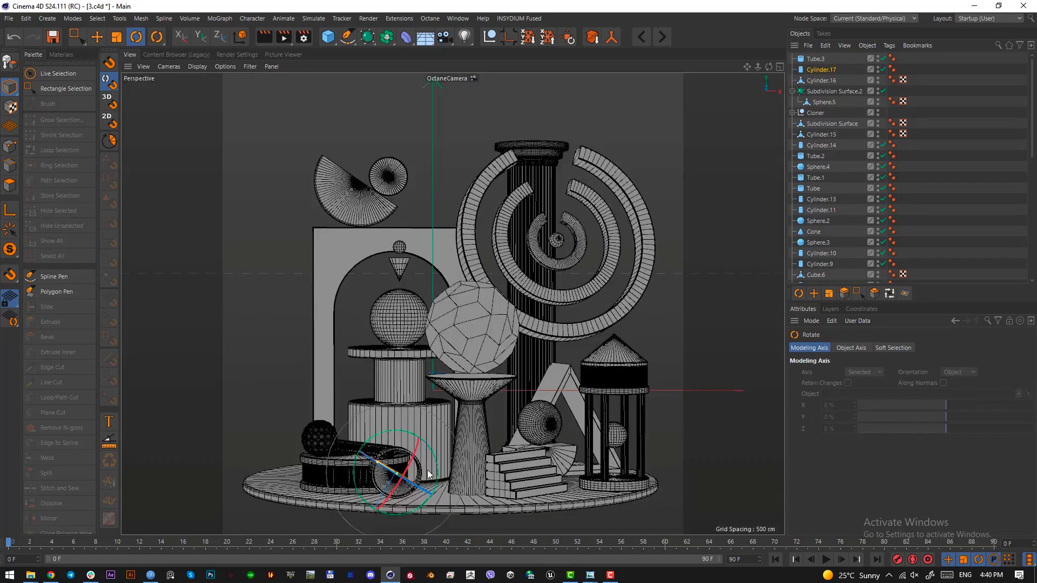
key(ctrl+s)
click(669, 376)
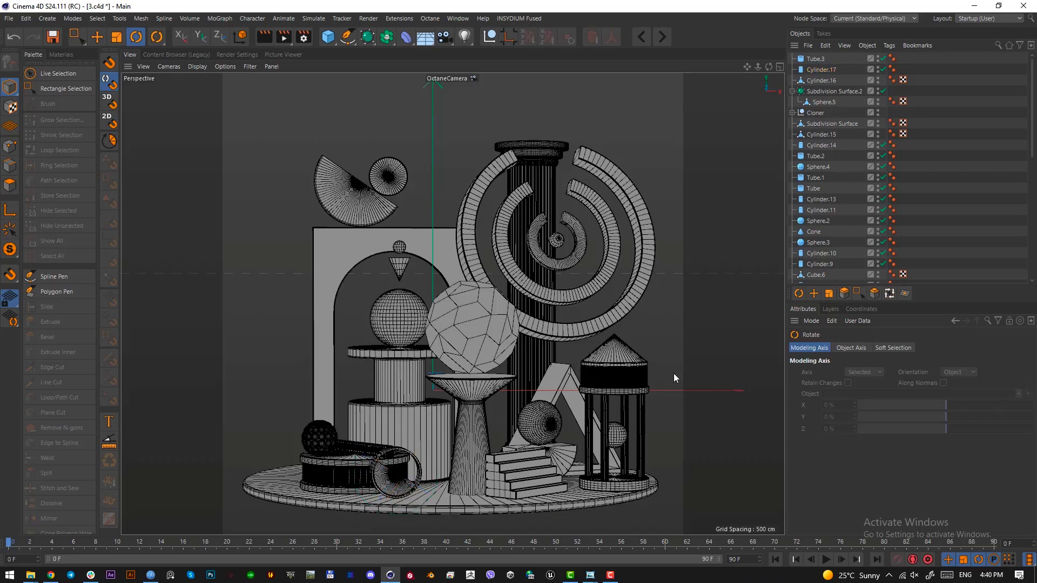
key(ctrl+s)
Step: Show the scene's materials and select the pink Bottom material
click(61, 54)
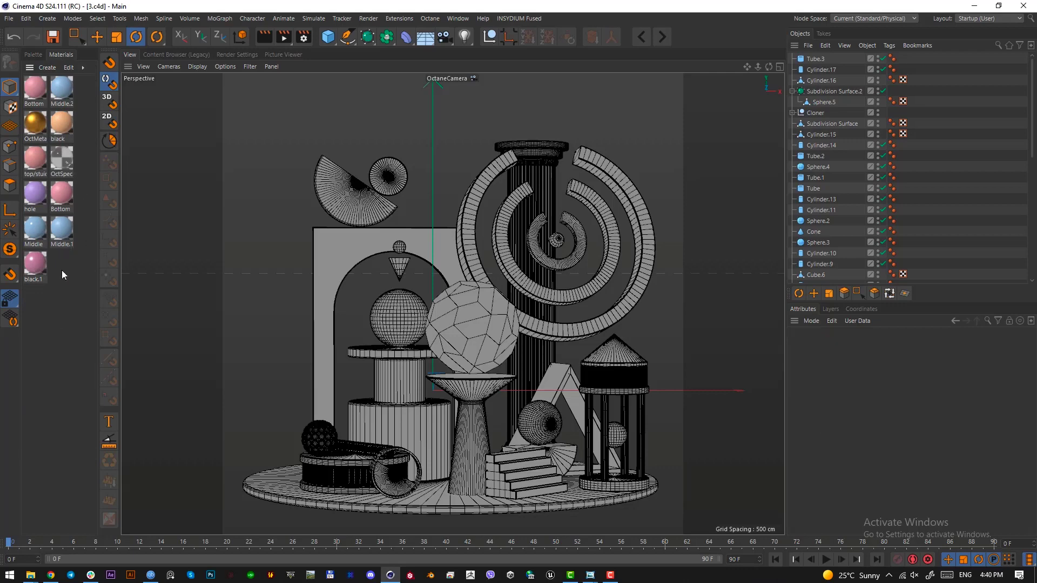
click(57, 195)
click(50, 291)
click(34, 86)
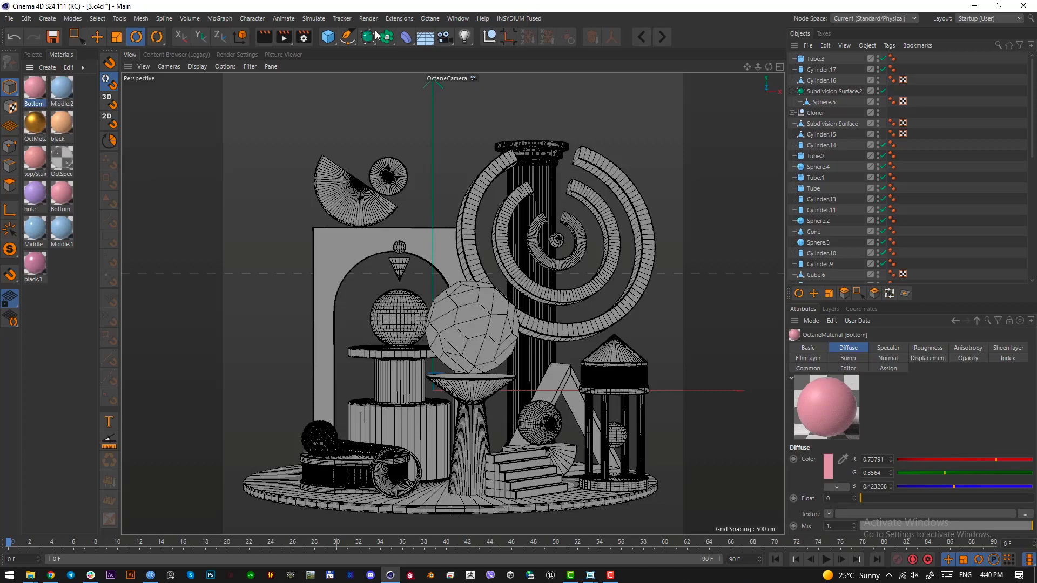
Step: Open the Octane Live Viewer and dock it beside the perspective viewport
click(426, 18)
click(453, 46)
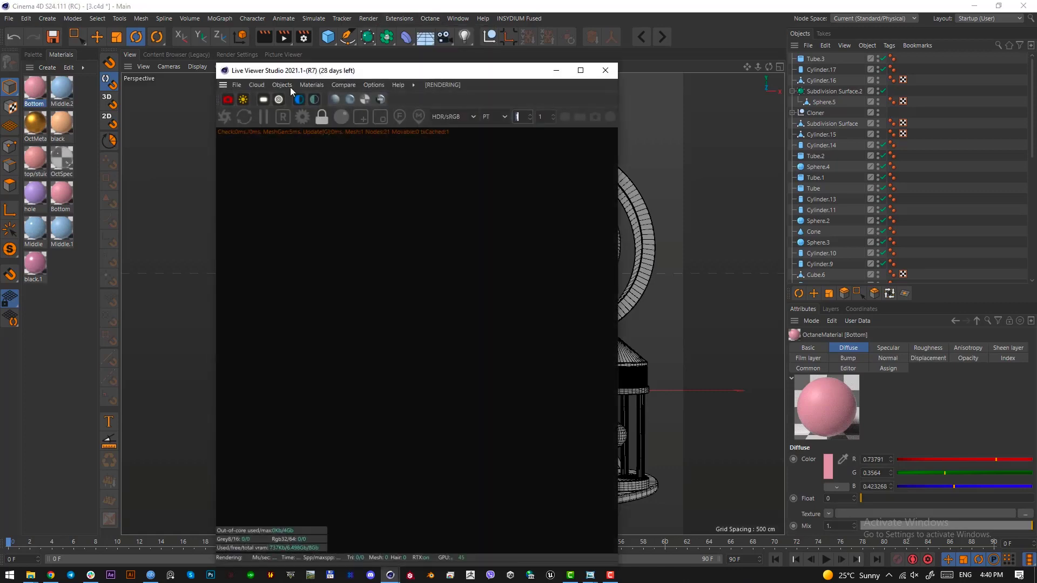
drag(225, 87, 734, 231)
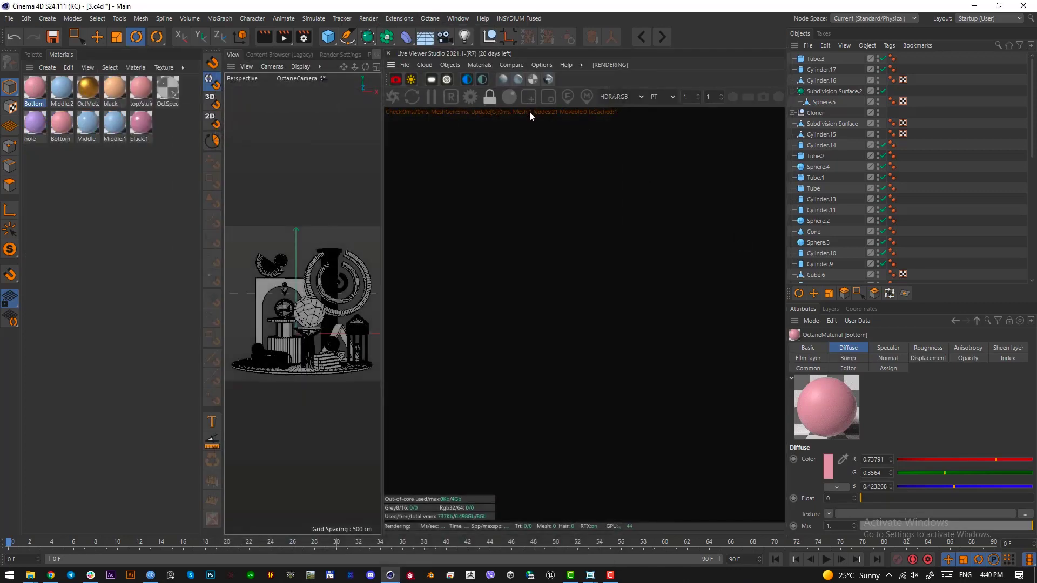
Step: Review the path tracing kernel options in the Octane settings and close them
click(474, 97)
drag(562, 378, 732, 469)
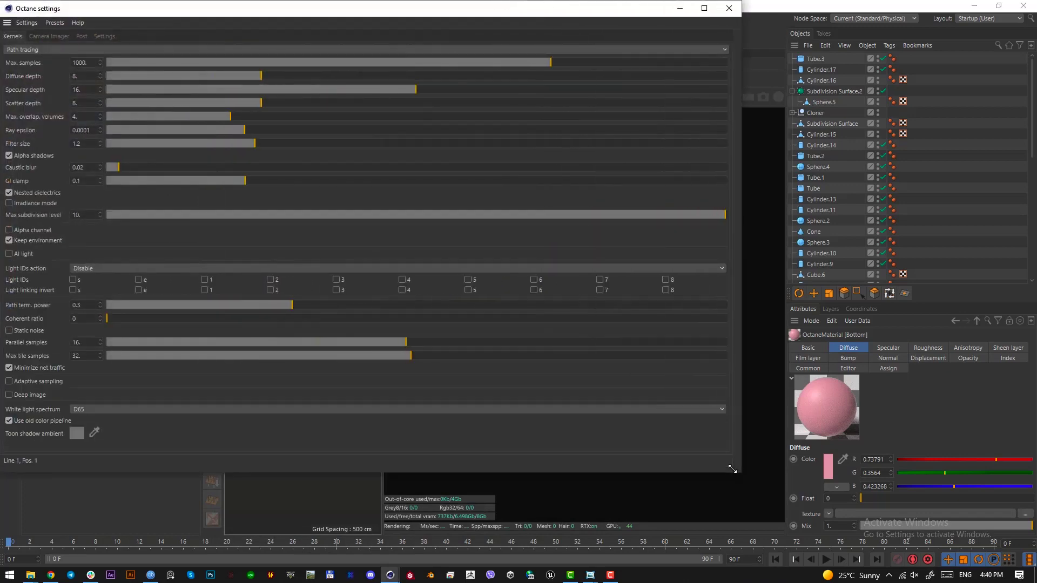
drag(466, 9, 537, 48)
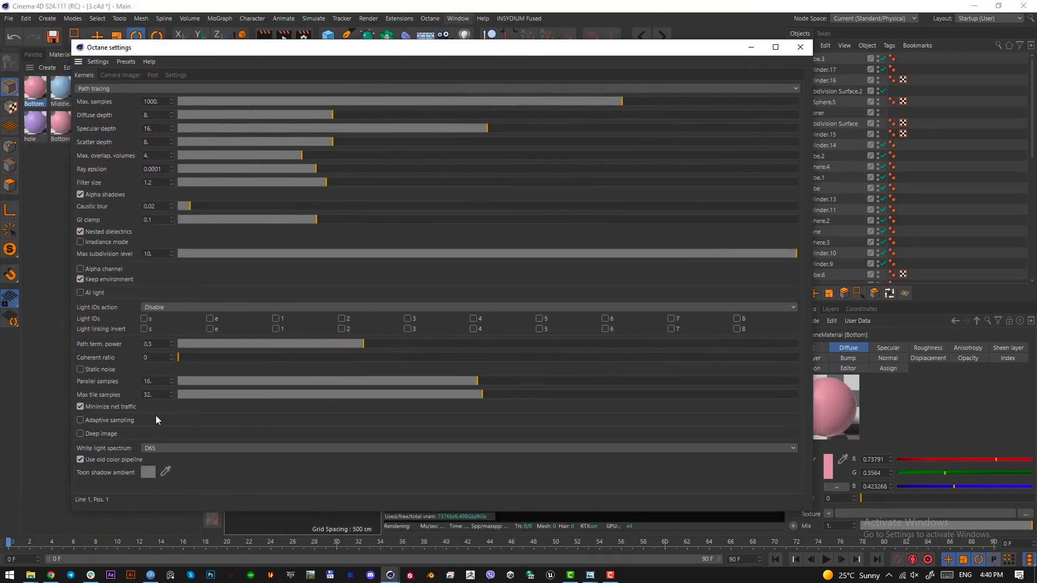
click(800, 47)
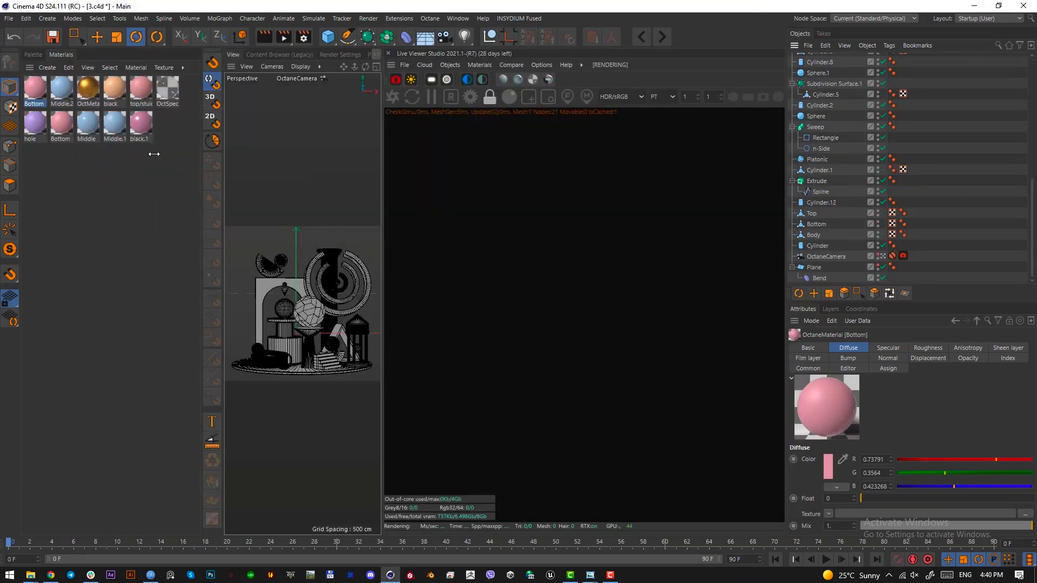
Step: Examine the Bottom material's roughness and diffuse color, and the diffuse settings of the blue, metal, black and top/stuidio materials
double_click(35, 88)
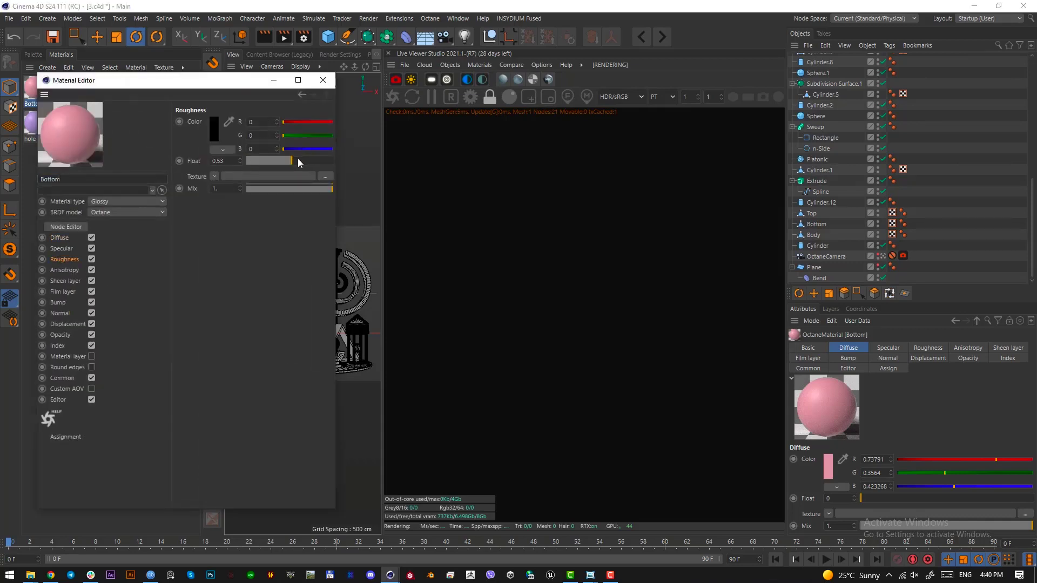
click(61, 238)
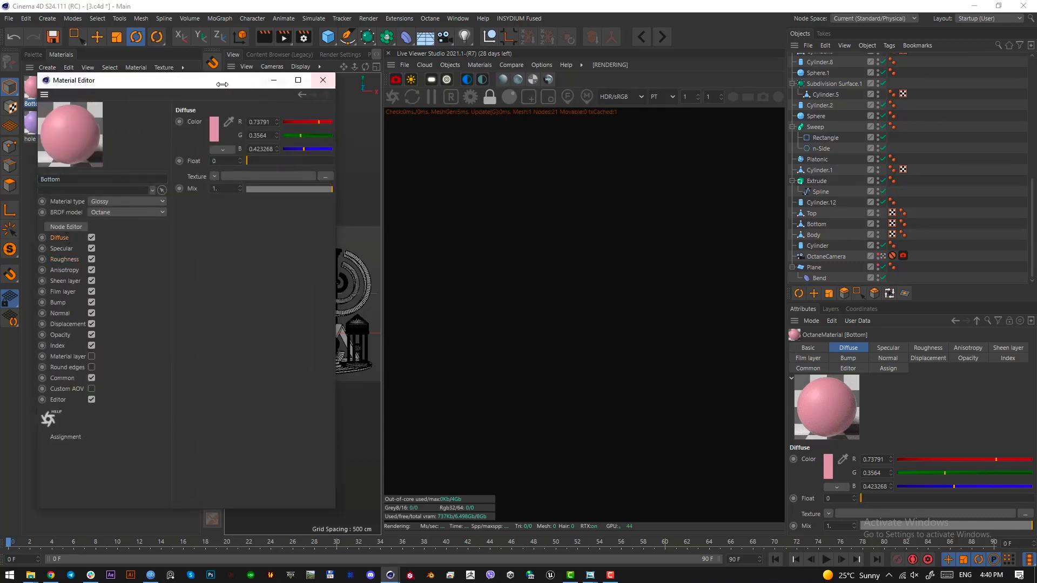
drag(270, 81, 512, 85)
click(64, 86)
click(88, 86)
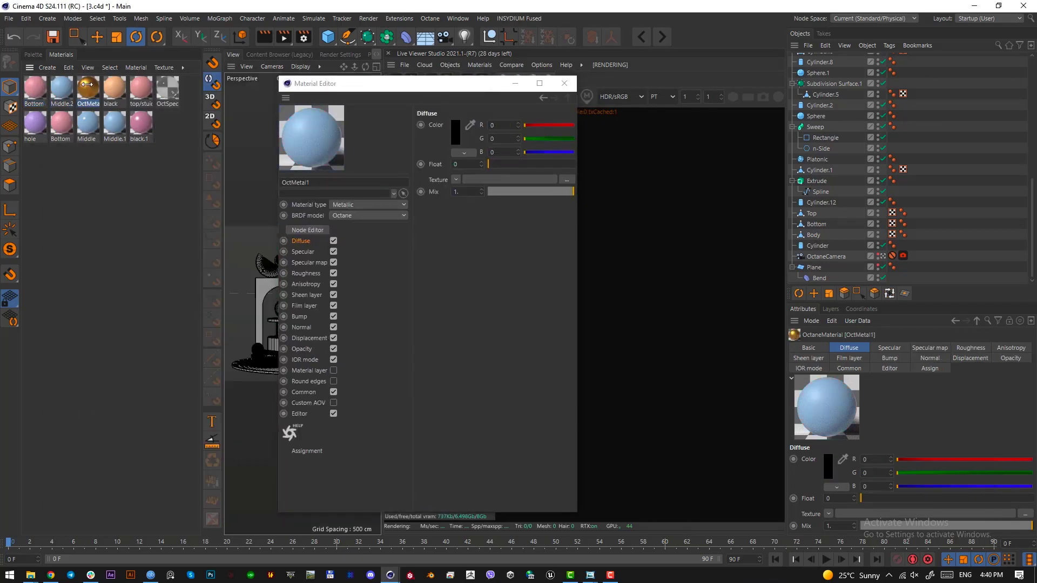
click(114, 86)
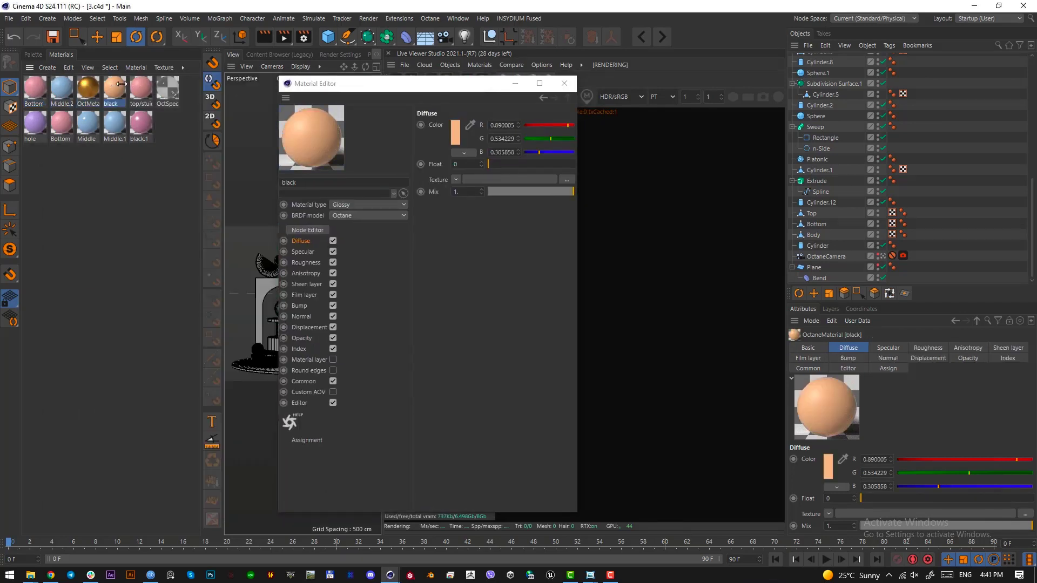
click(139, 87)
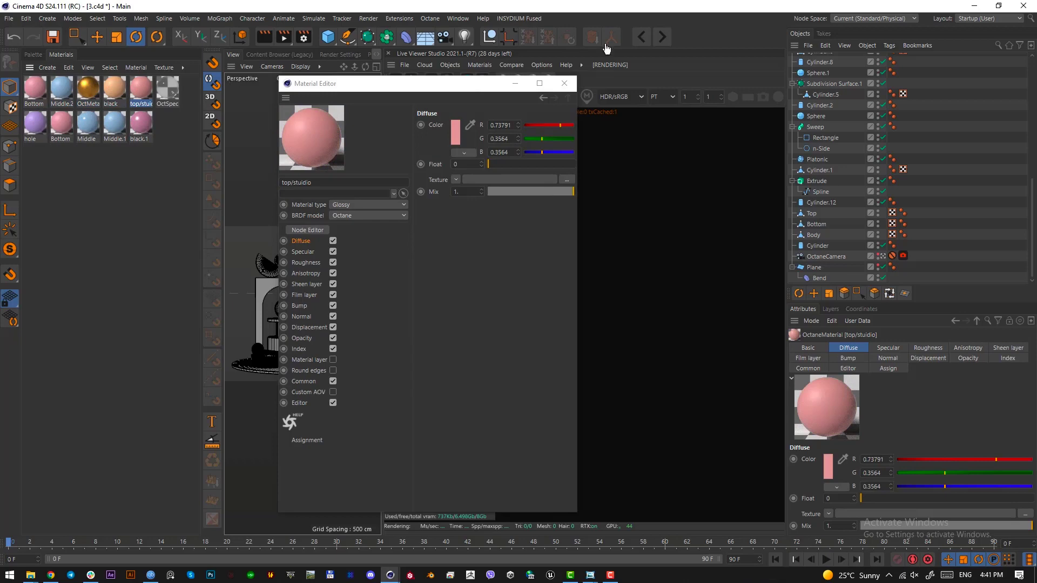
Step: Close the material editor and narrow the material list to two columns to enlarge the perspective viewport
click(168, 87)
click(564, 83)
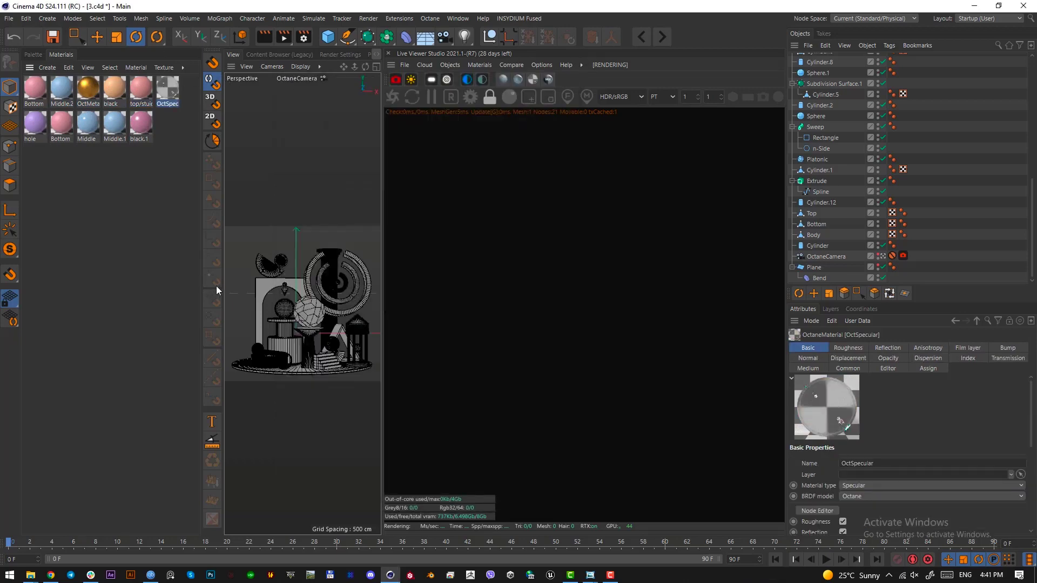
drag(202, 283, 99, 283)
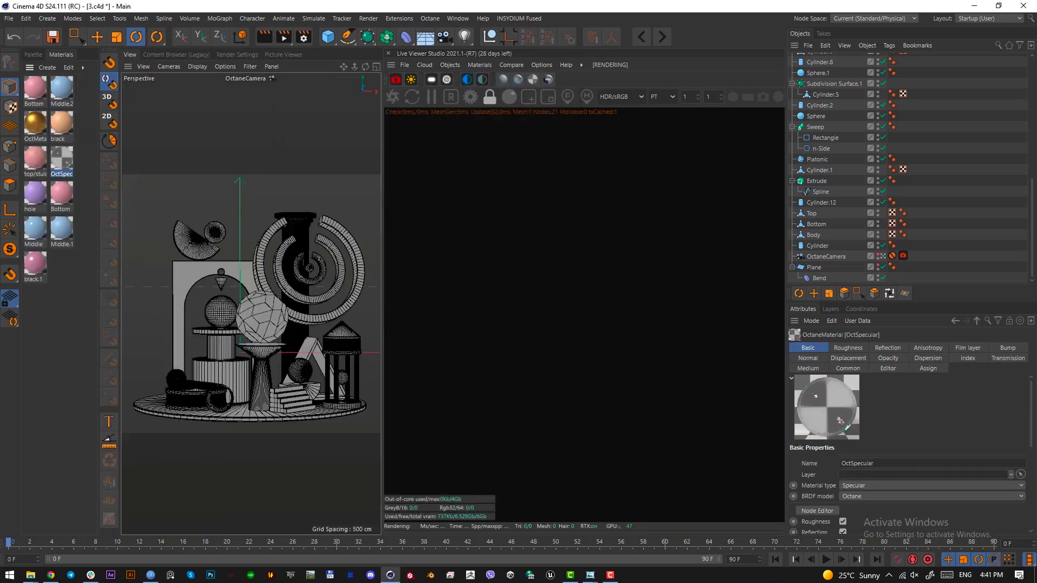
Step: Add an Octane HDRI environment with the texture studio03.exr from the HDRI folder and start the live render
click(469, 80)
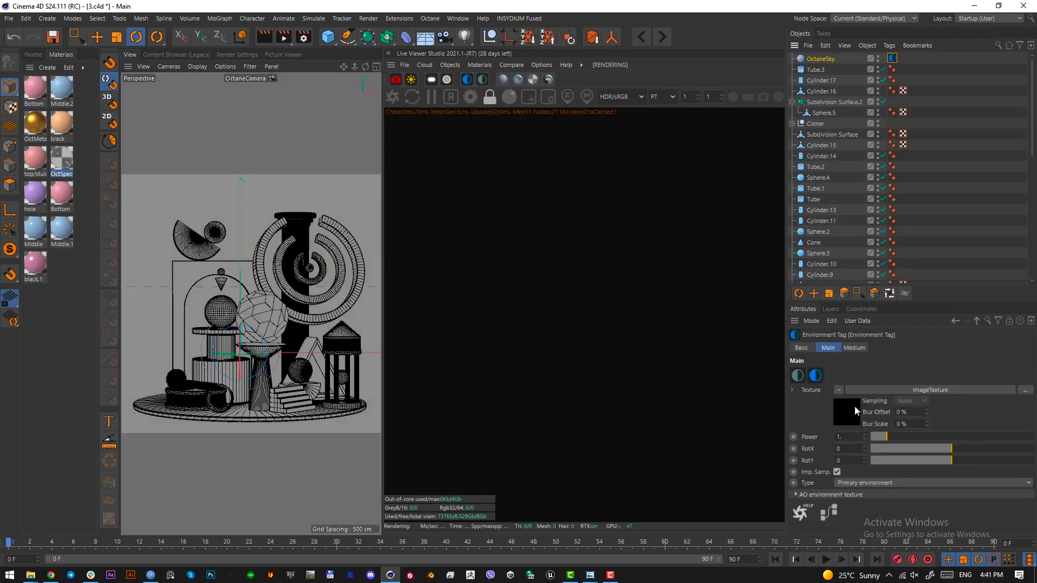
click(1017, 372)
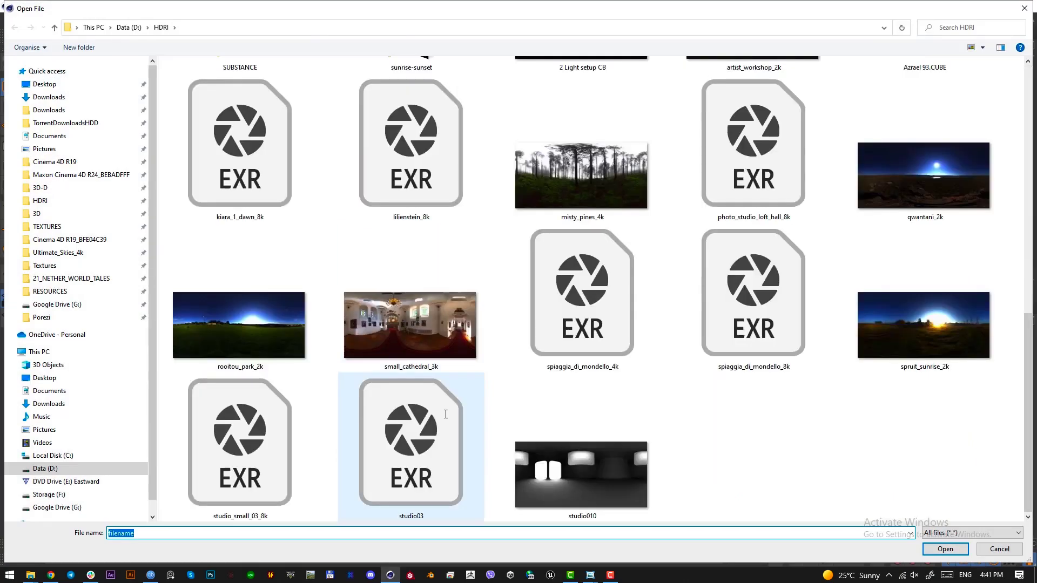
click(425, 453)
double_click(425, 454)
click(603, 336)
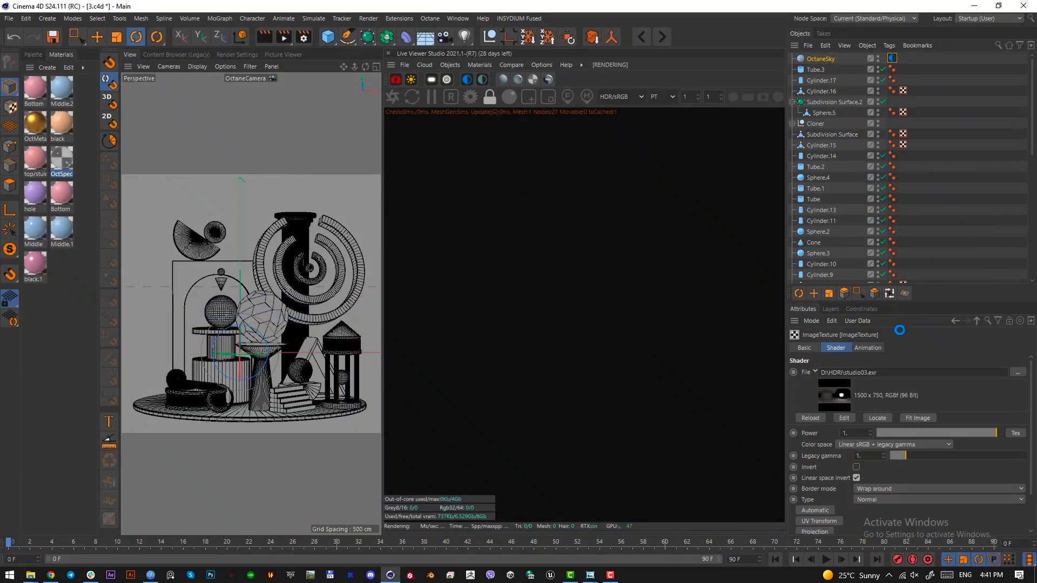
click(395, 98)
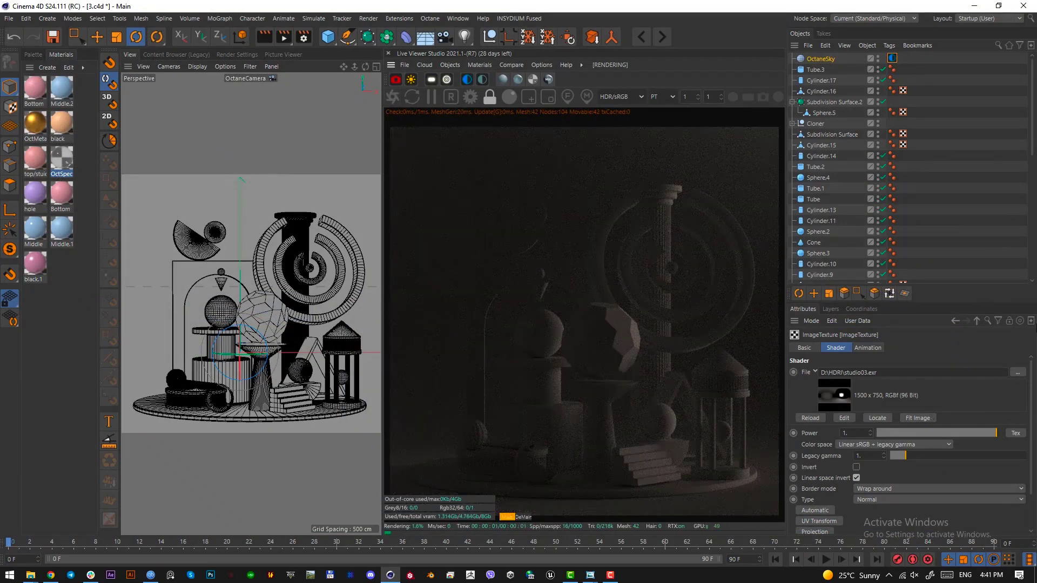
Step: Raise the OctaneSky environment power to about 2.35 and check its image texture
click(977, 321)
drag(886, 438, 909, 437)
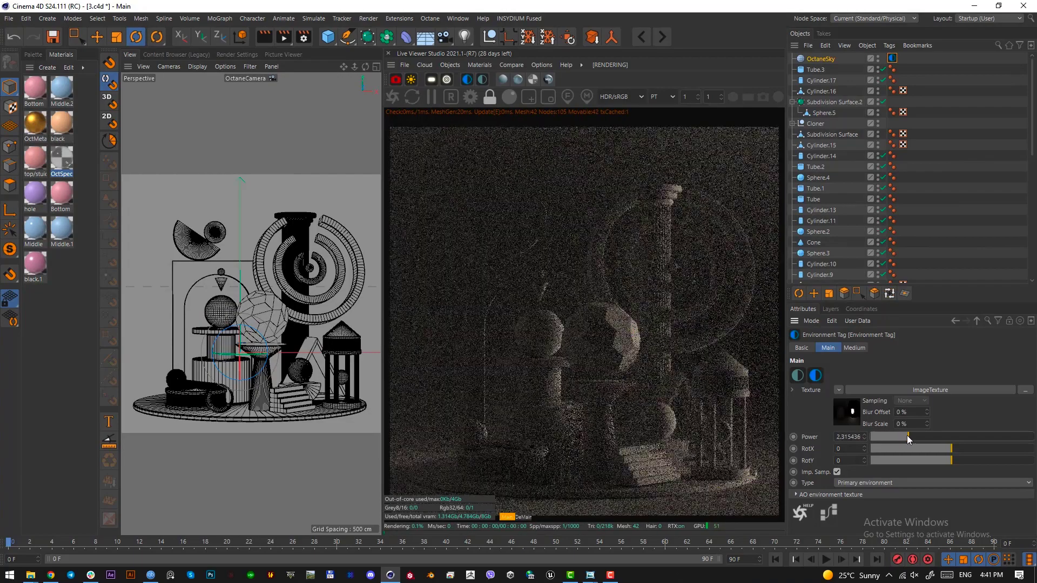
click(852, 413)
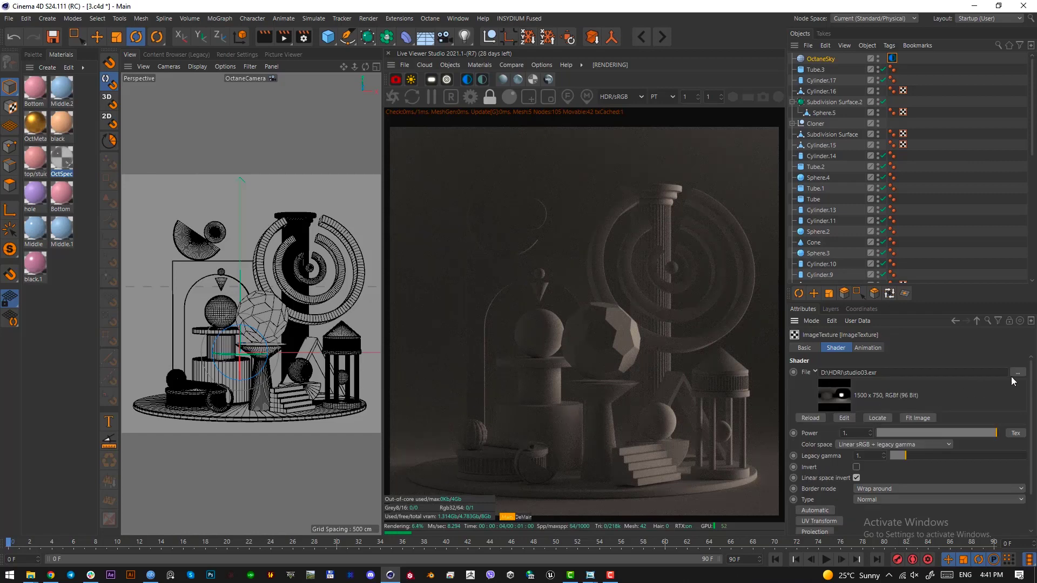
click(892, 58)
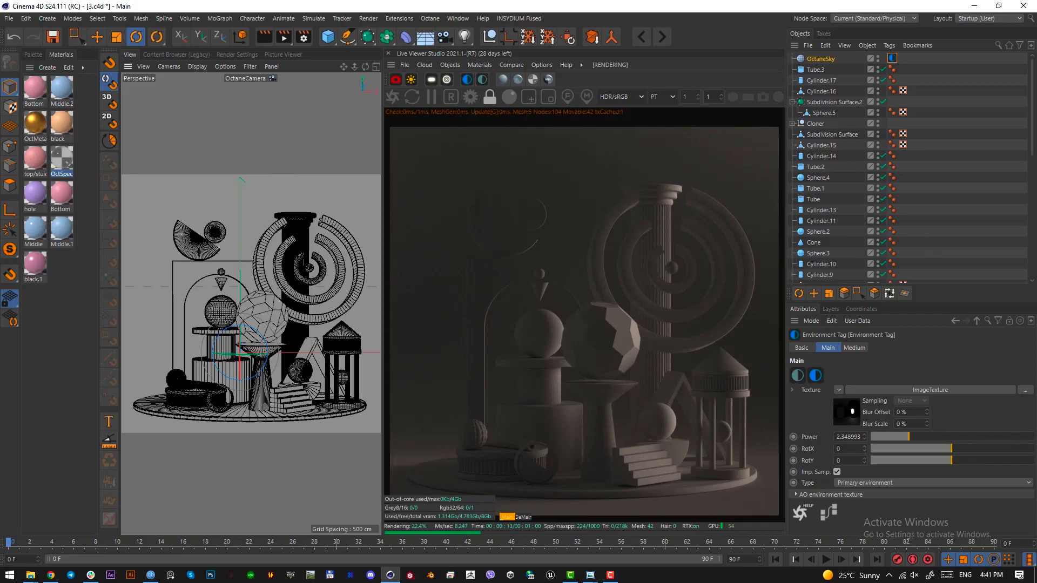
Step: Lower the staircase slightly in the right view so it rests on the round base
click(287, 399)
key(F3)
scroll(169, 319, down, 2)
alt+middle_drag(162, 316, 238, 324)
scroll(189, 308, up, 3)
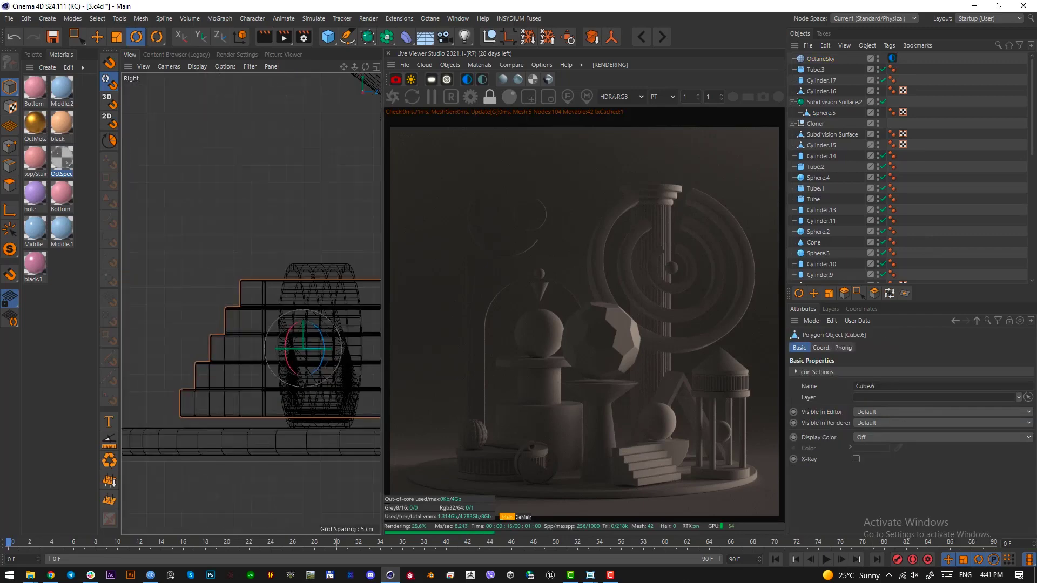
key(e)
drag(303, 304, 303, 316)
key(F1)
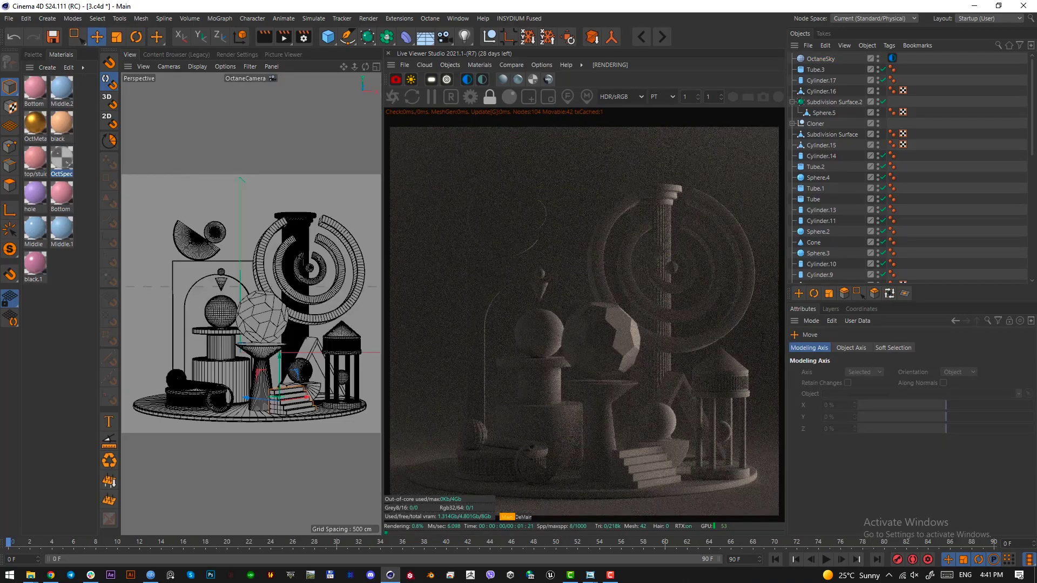
Step: Set the environment power to about 4.9 and its RotX to about -0.034
click(892, 59)
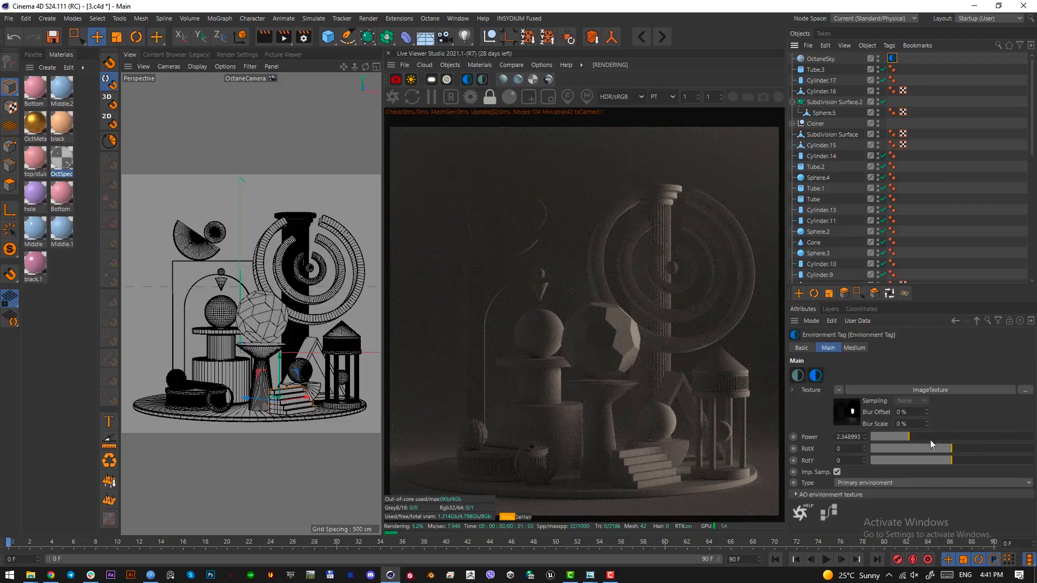
mouse_move(930, 439)
mouse_down()
mouse_move(950, 437)
mouse_move(948, 448)
mouse_up()
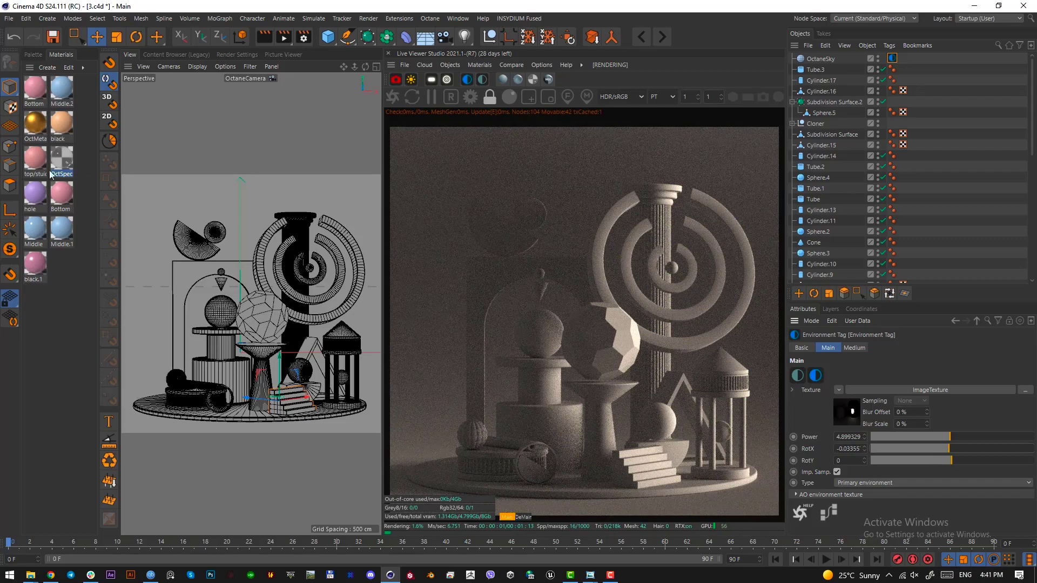
click(49, 349)
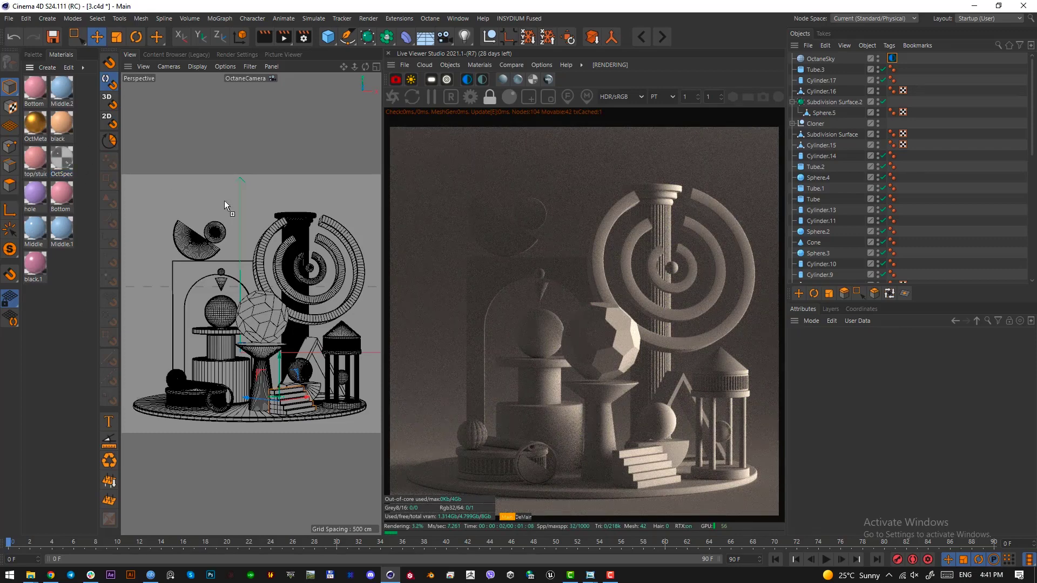
Step: Apply the peach material named black to the background and move OctaneSky directly above Plane in the object hierarchy
drag(225, 200, 234, 258)
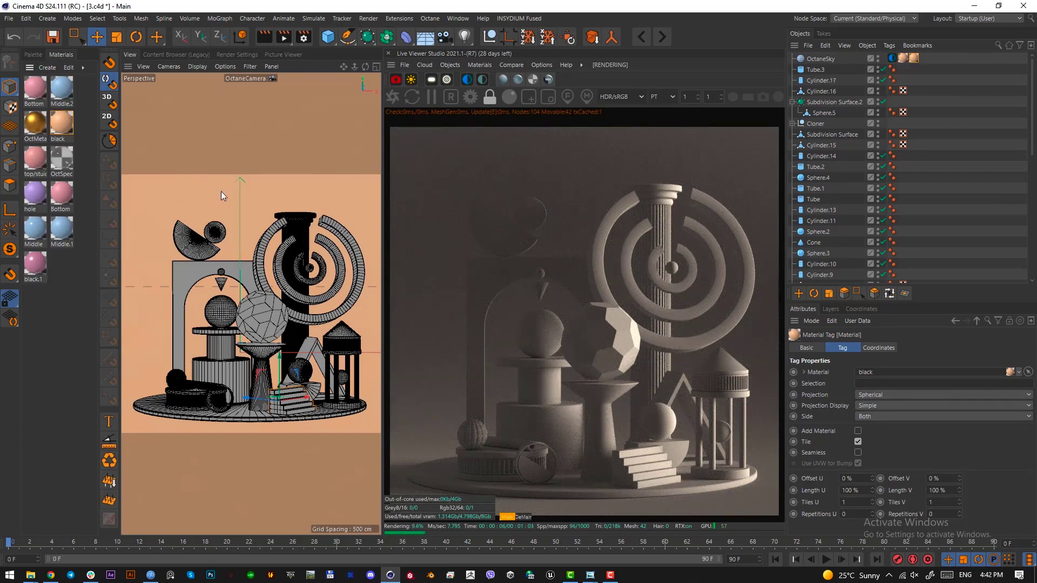
scroll(845, 280, down, 1)
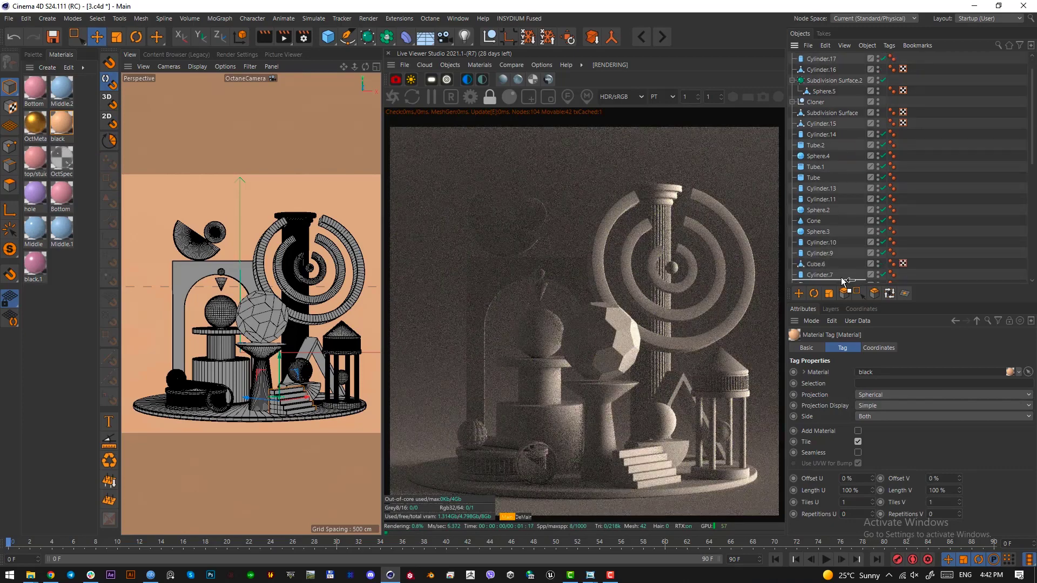
drag(844, 280, 828, 262)
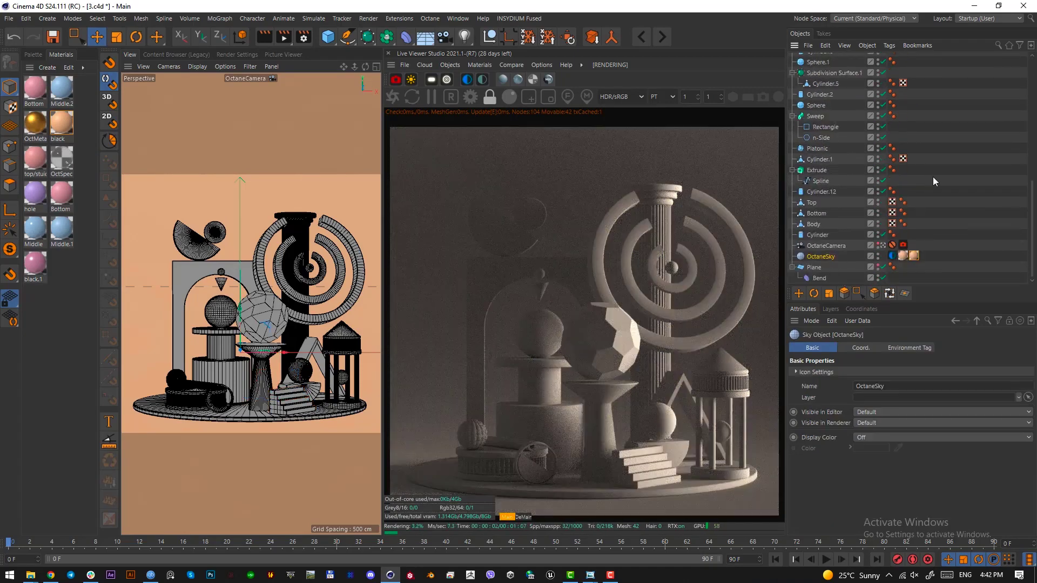
Step: Delete the black material tags from OctaneSky while keeping the OctaneCamera tag
click(903, 245)
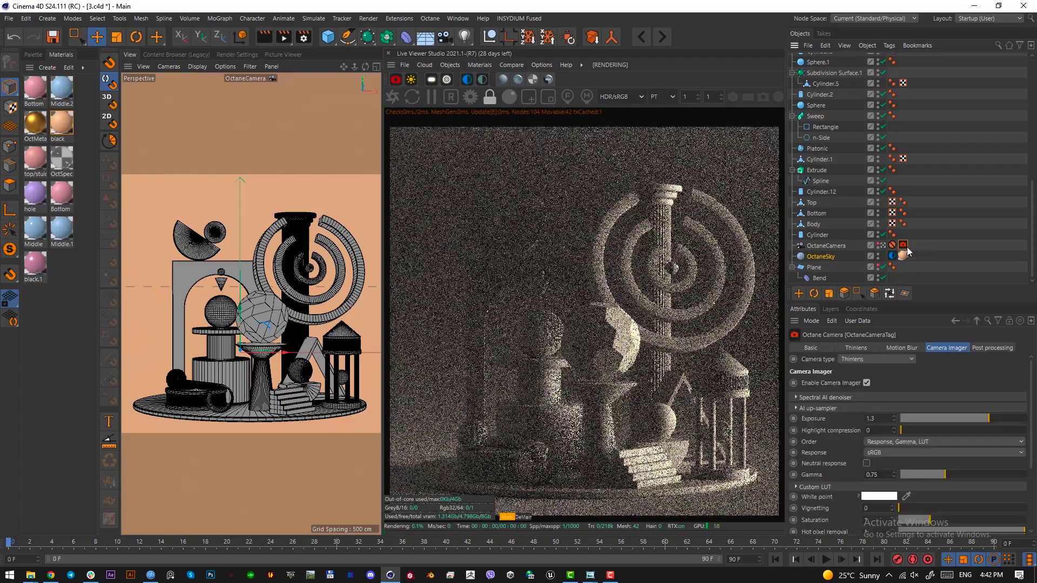
key(Delete)
scroll(926, 201, down, 7)
key(ctrl+z)
click(903, 256)
key(Delete)
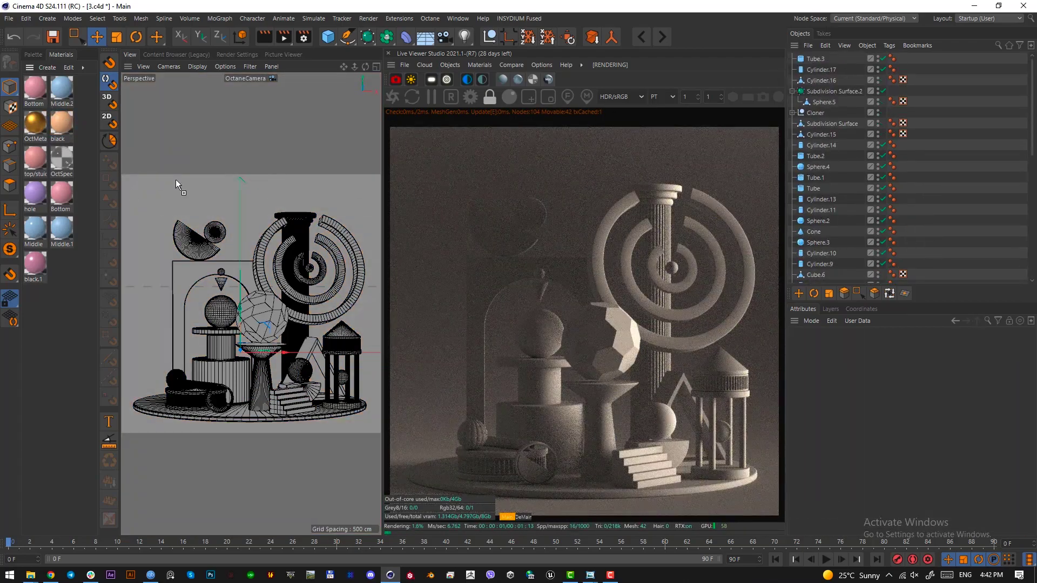
drag(176, 179, 176, 179)
scroll(1014, 157, down, 10)
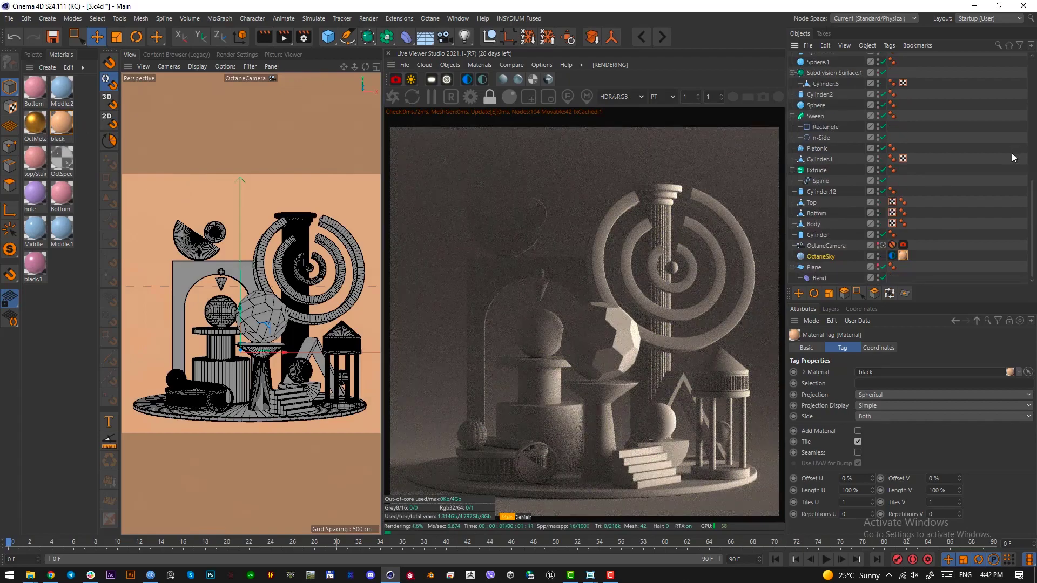
key(Delete)
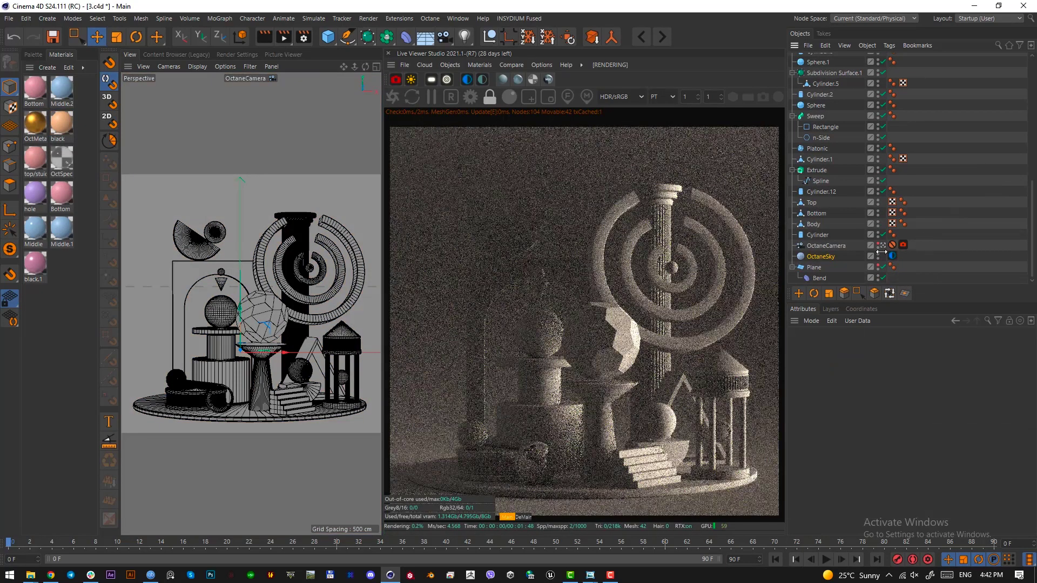
Step: Show the bent backdrop Plane in the viewport and apply the peach black material to it
click(875, 267)
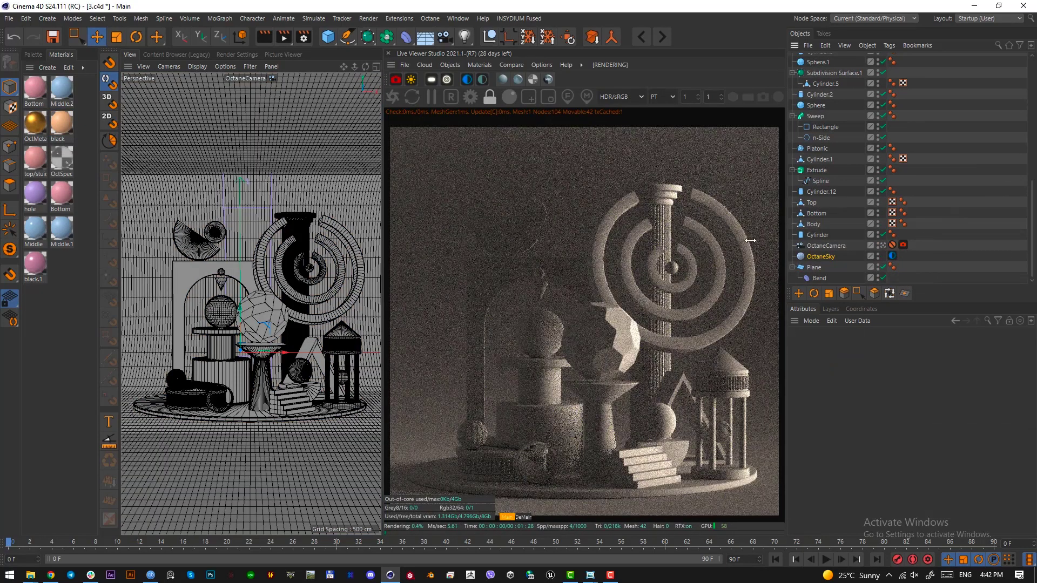
drag(61, 139, 198, 174)
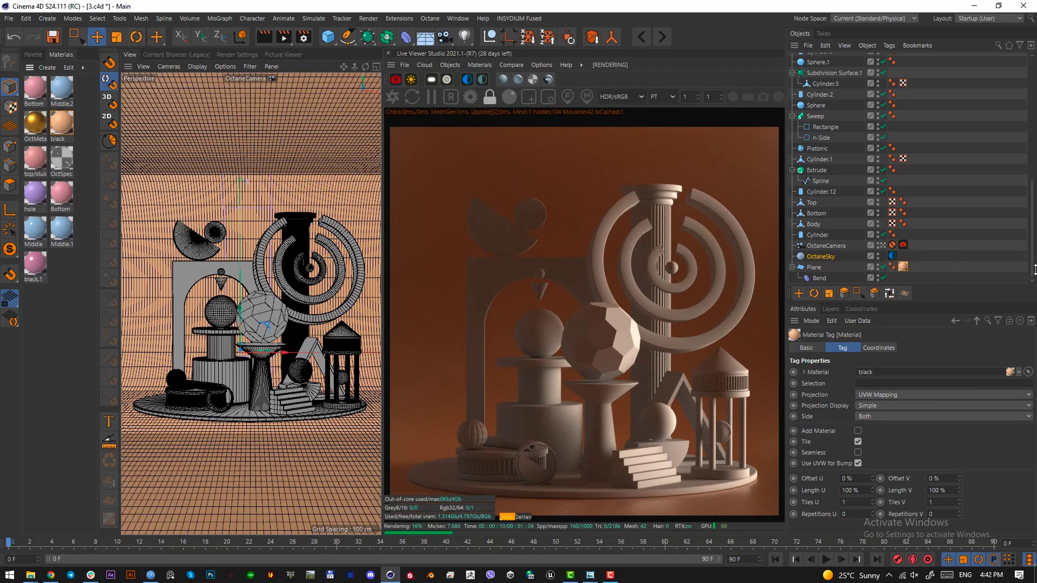
Step: Rotate the HDRI environment to a RotX of about -0.121
click(893, 256)
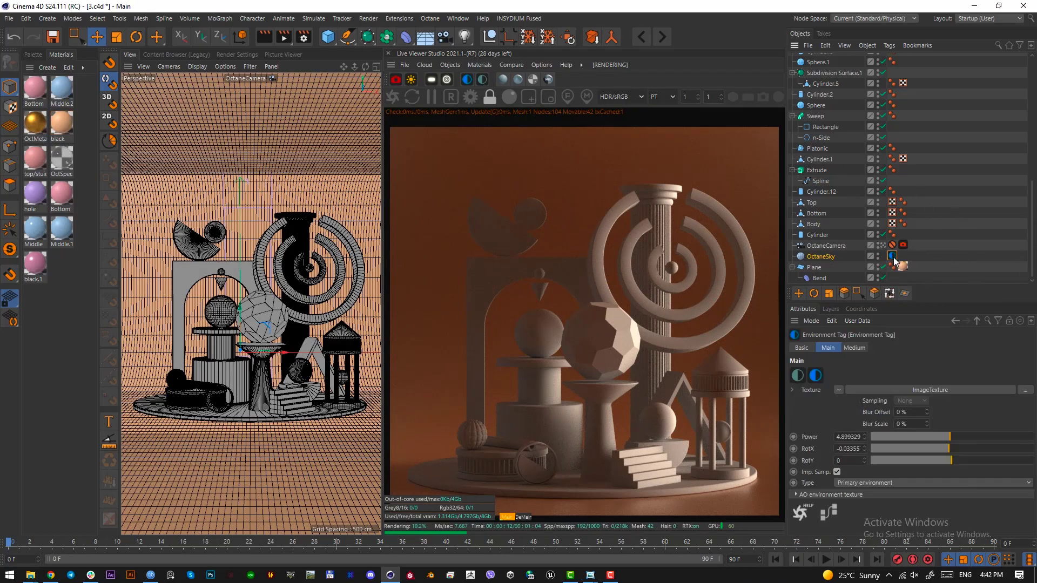
drag(957, 452, 941, 445)
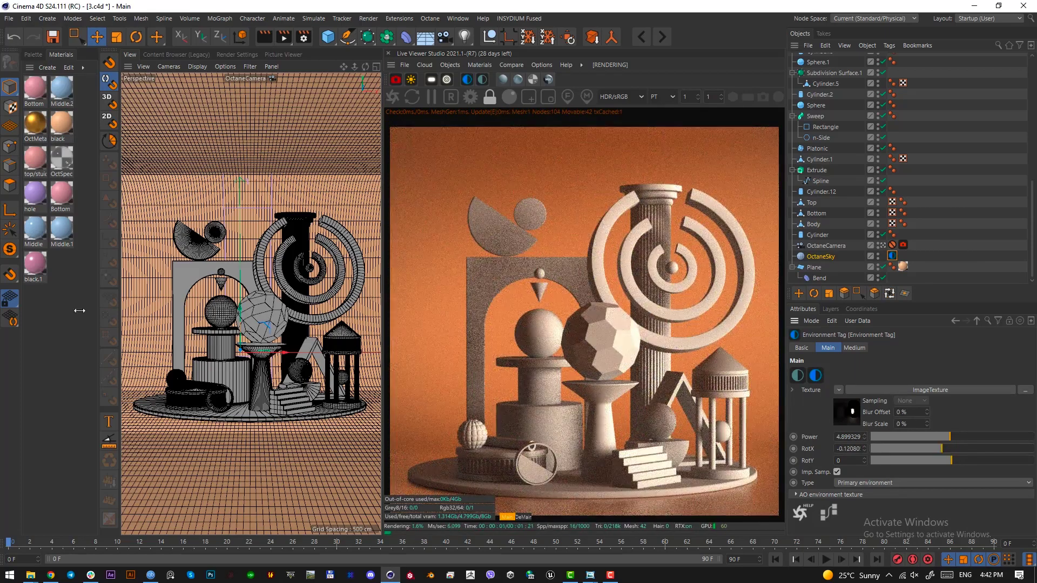
click(79, 311)
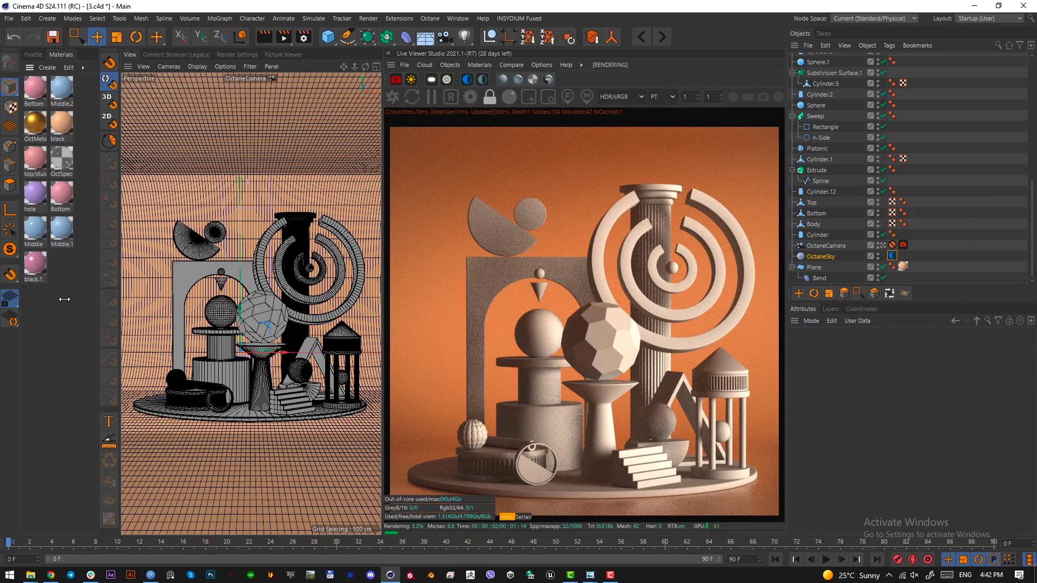
Step: Apply blue materials to the stairs and polyhedron and peach black to the pedestal, and lower the polyhedron slightly onto it
drag(63, 228, 255, 393)
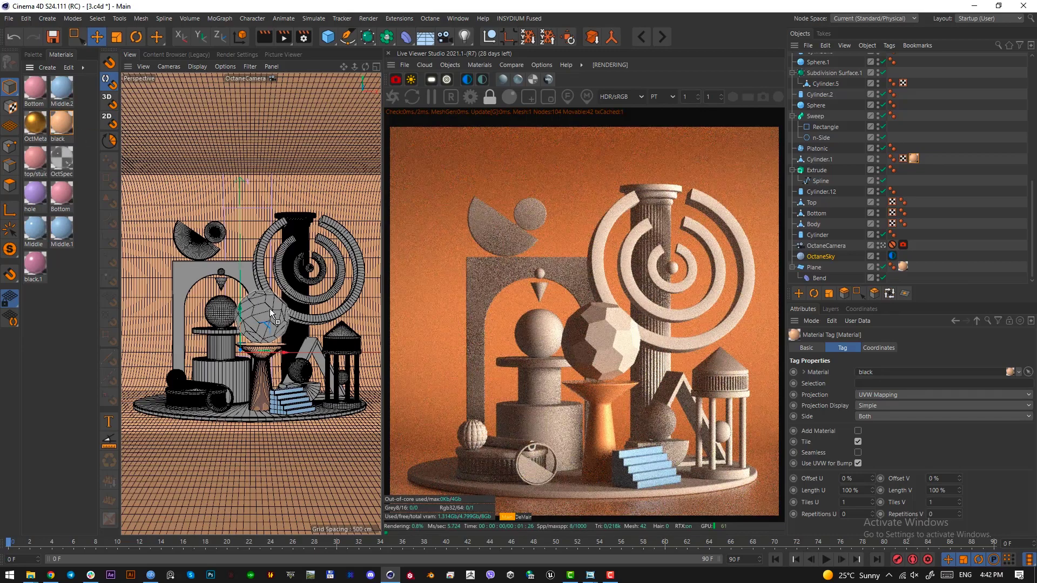
drag(272, 313, 270, 315)
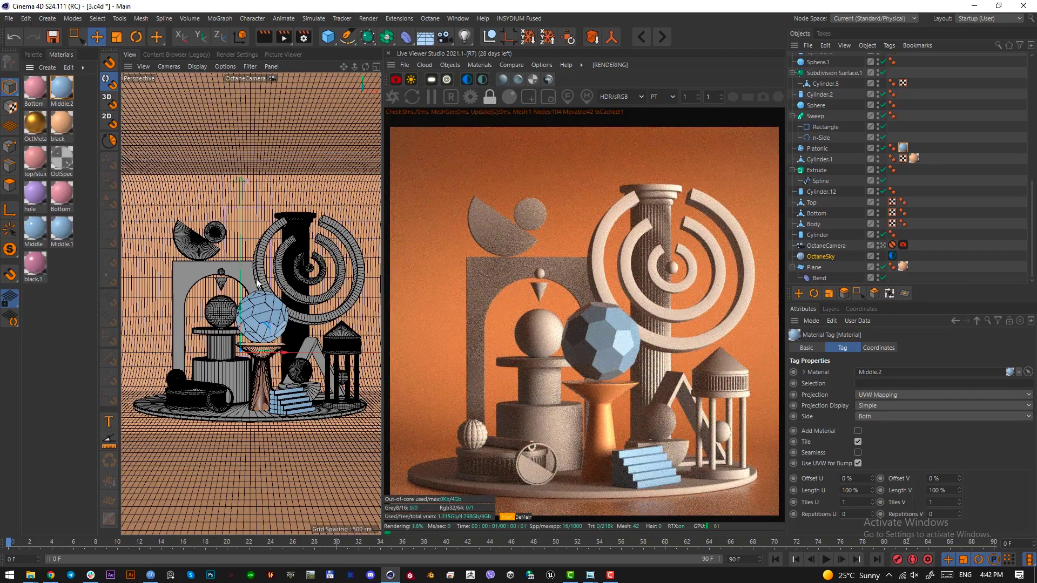
click(269, 324)
drag(261, 286, 262, 287)
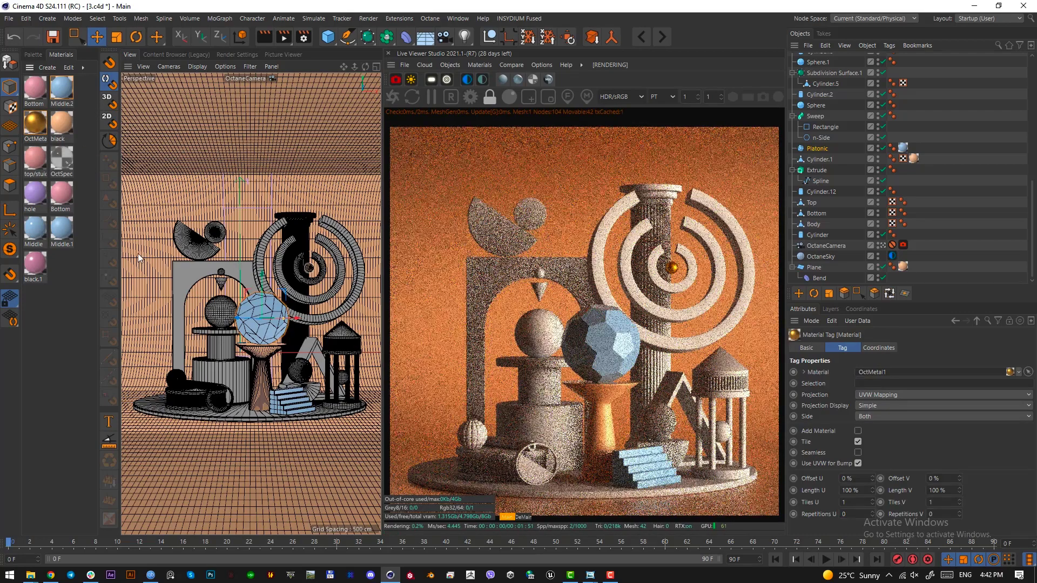
Step: Apply blue, pink and peach materials to the inner, middle and outer rings, and blue Middle.2 to the column's top and body
drag(61, 228, 299, 267)
drag(61, 193, 340, 289)
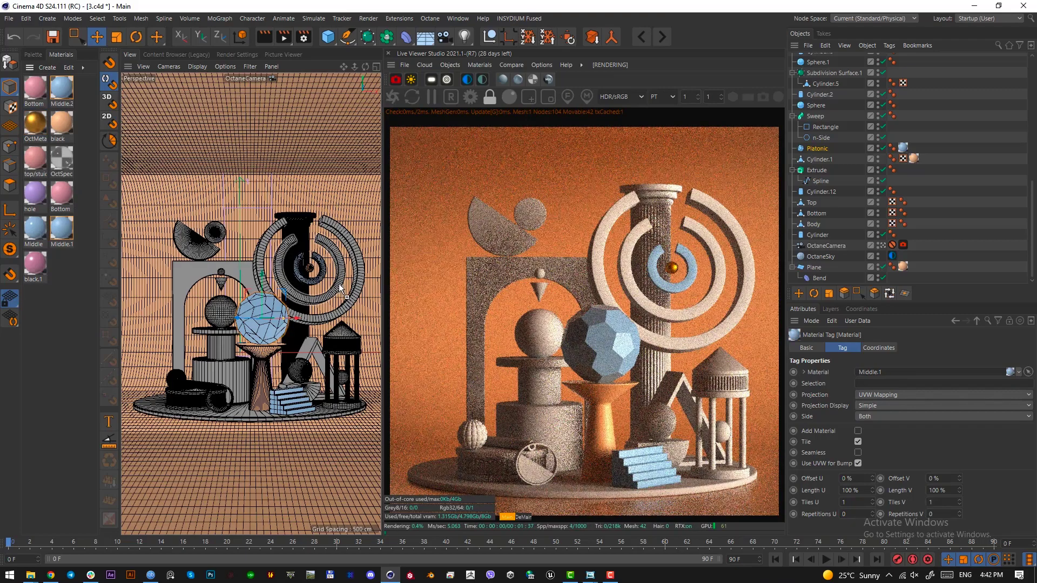
drag(61, 114, 346, 309)
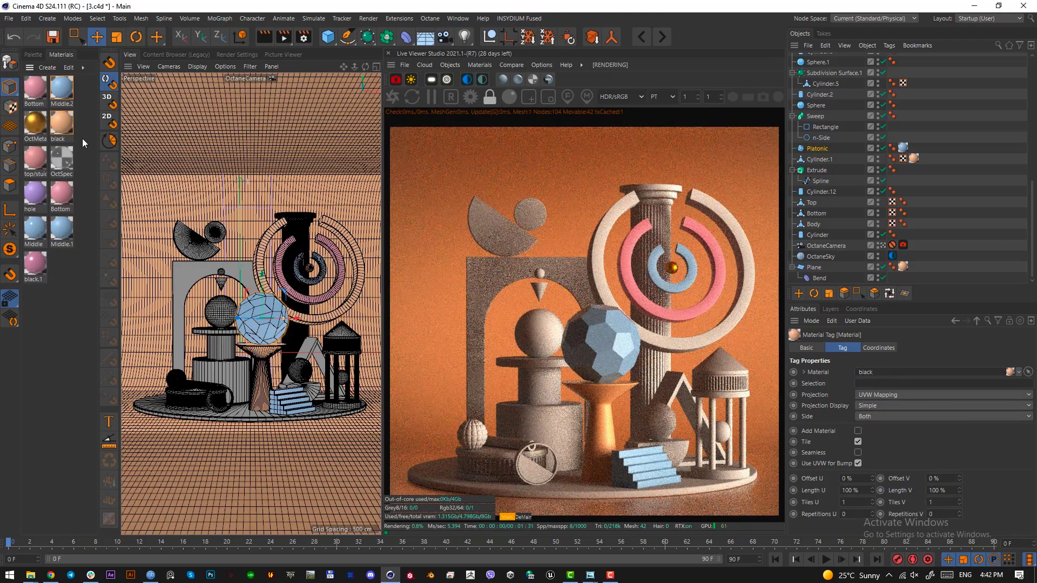
drag(54, 92, 291, 217)
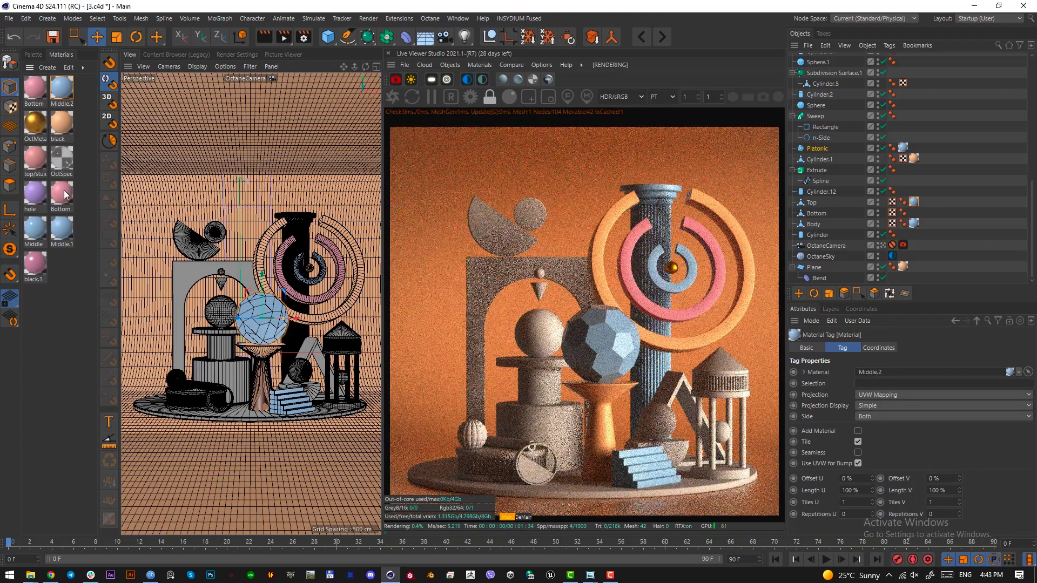
Step: Apply the pink Bottom material to the half bowl behind the stairs and peach black to the sphere resting in it
drag(41, 176, 274, 344)
drag(313, 390, 312, 390)
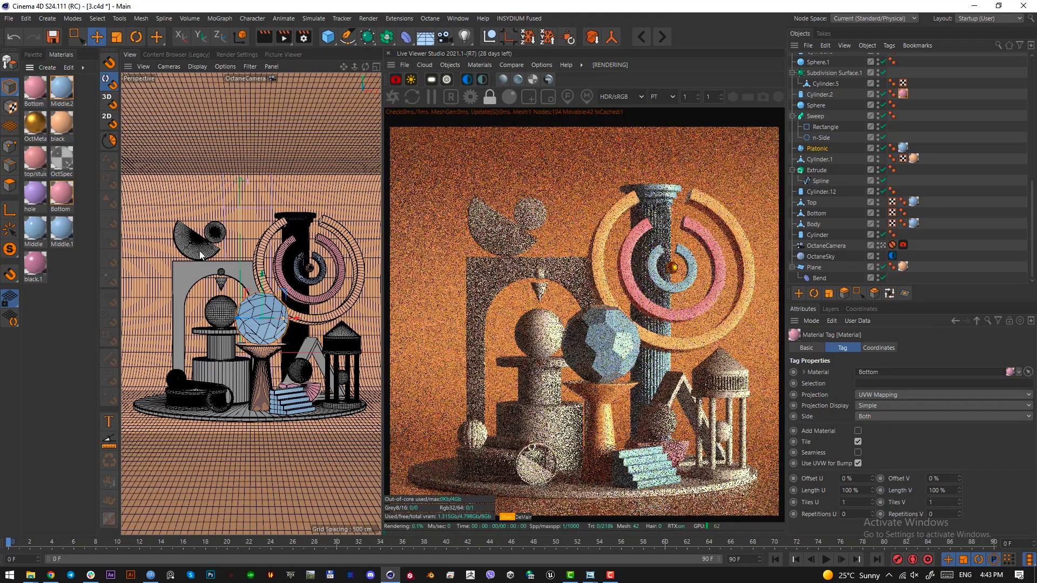
drag(286, 342, 301, 371)
Step: Apply peach black to the small front disc, the large drum and the round plate, and pink to the cylinder between drum and plate
drag(69, 148, 214, 406)
drag(263, 437, 229, 403)
drag(60, 125, 232, 368)
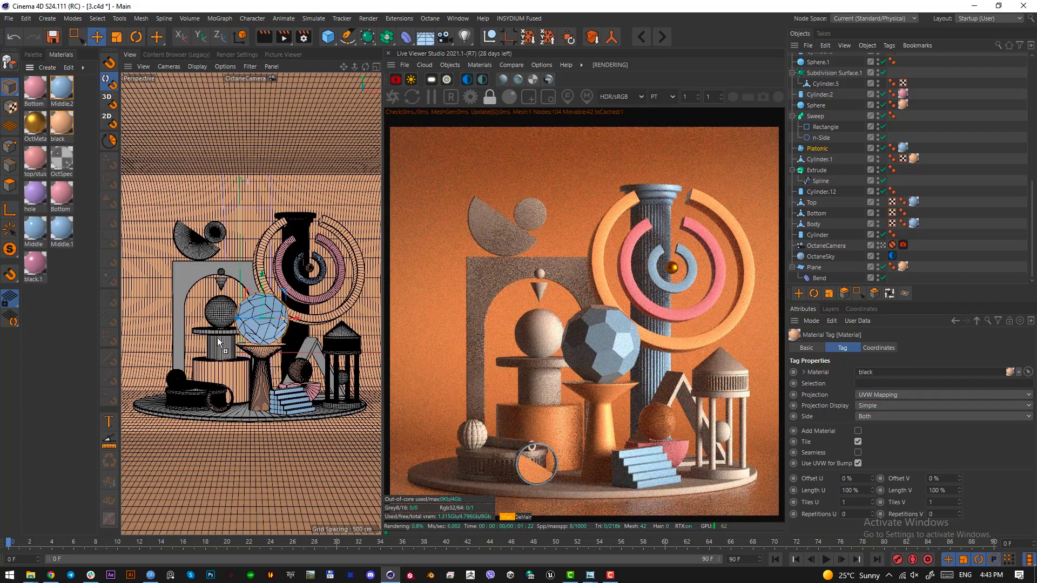
drag(47, 105, 202, 331)
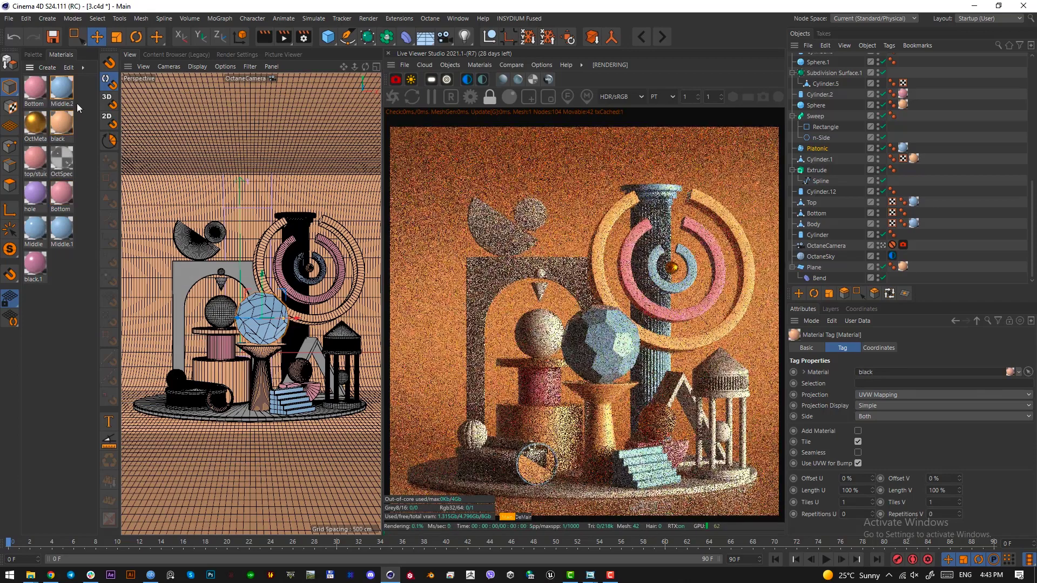
Step: Apply blue Middle.2 to the arch, and pink Bottom and purple hole materials to the parts of the ribbed front drum
drag(58, 119, 183, 280)
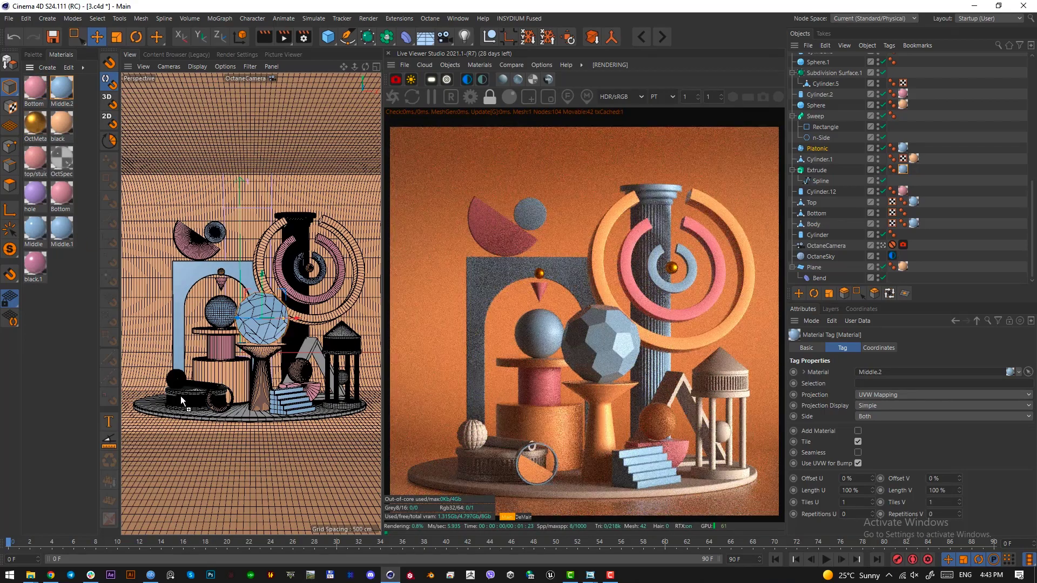
drag(181, 400, 181, 399)
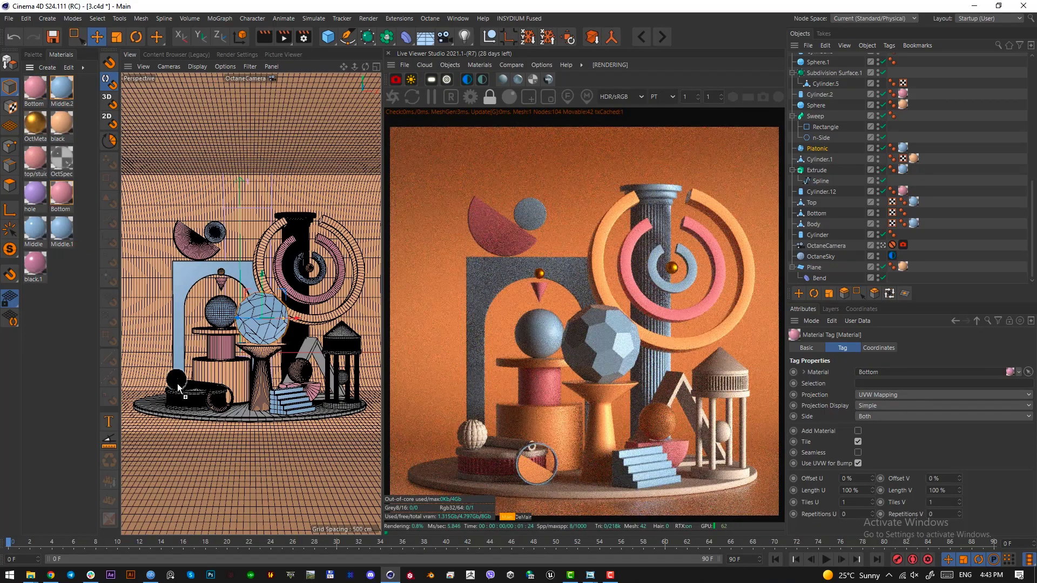
drag(35, 193, 183, 414)
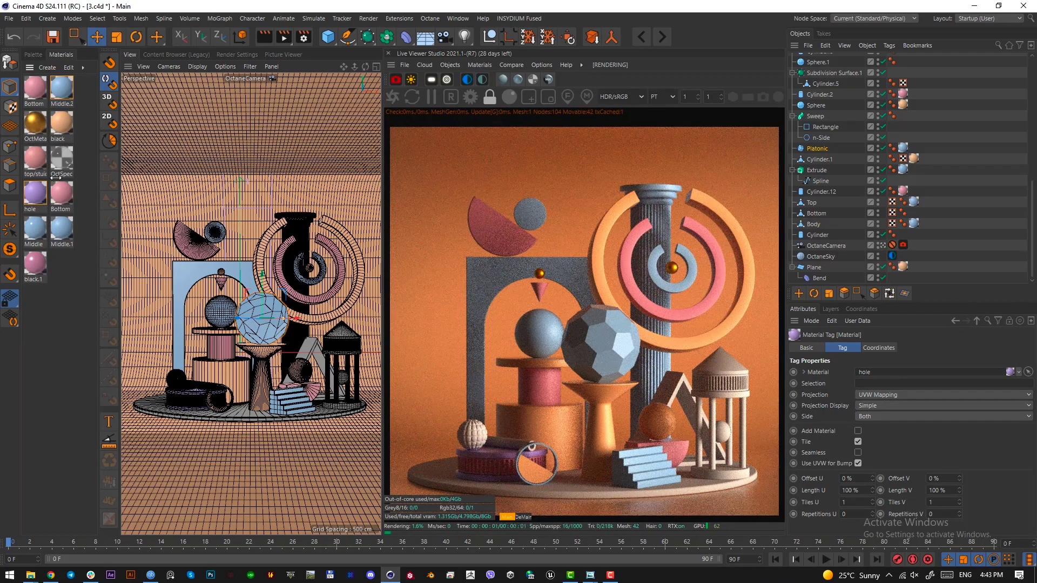
Step: Apply purple hole to the gazebo's roof and base and the triangular frame, pink to its ribbed band, peach black to its columns, and OctMetal1 to its sphere
drag(35, 193, 341, 332)
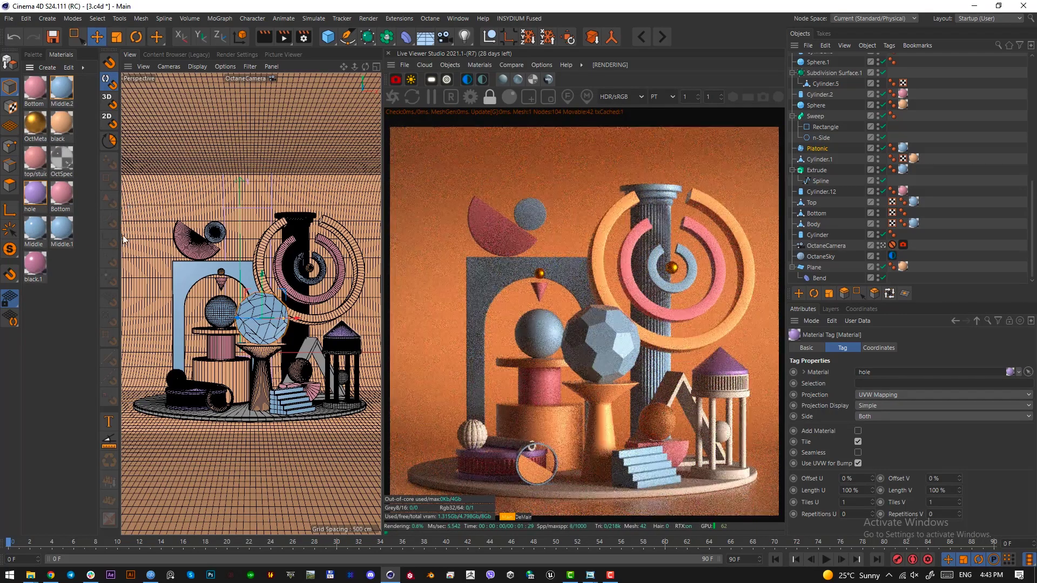
drag(44, 192, 345, 406)
drag(292, 350, 357, 385)
drag(64, 134, 331, 361)
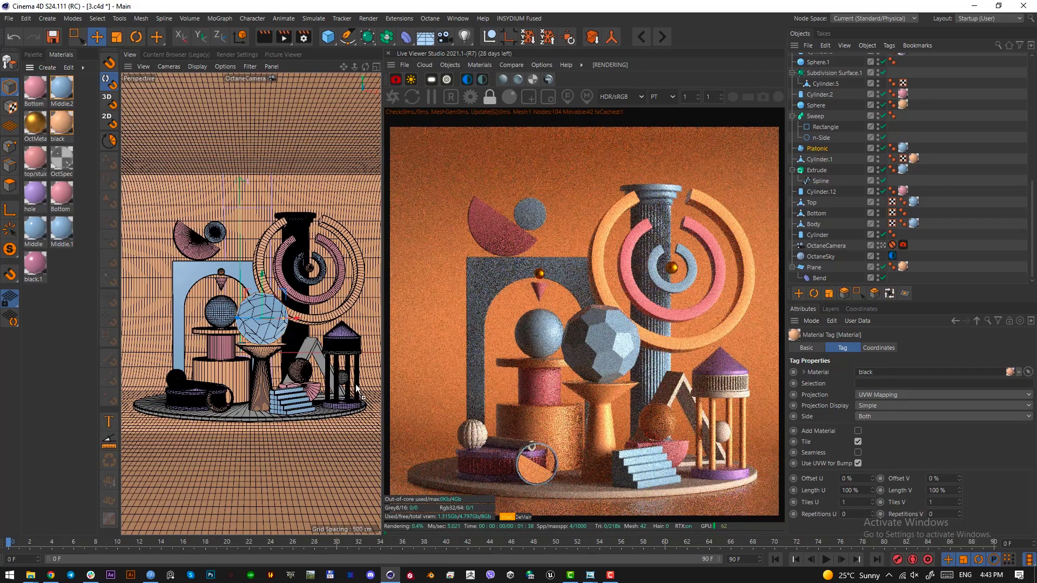
drag(344, 378, 344, 378)
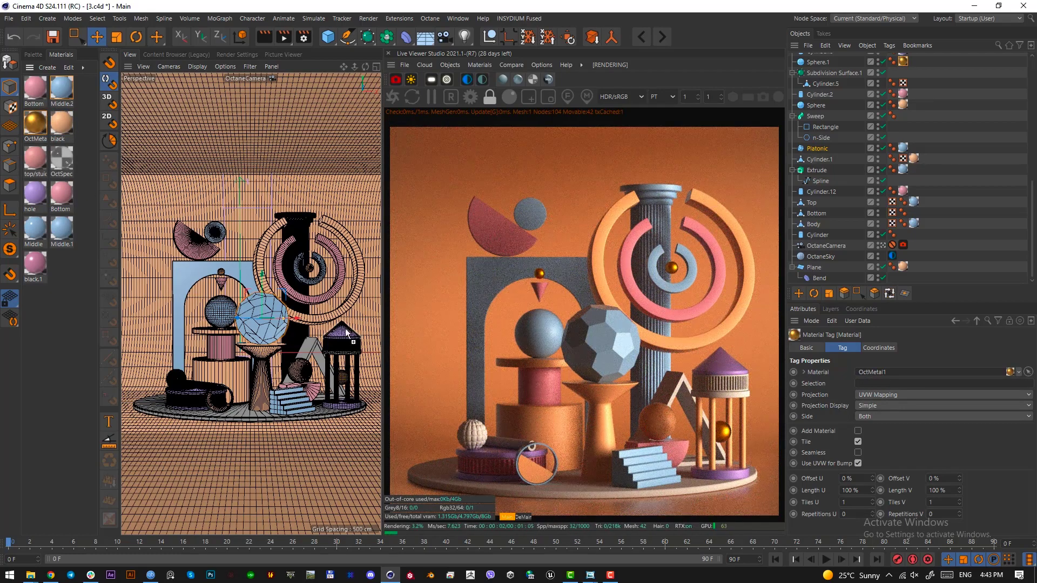
drag(346, 332, 316, 350)
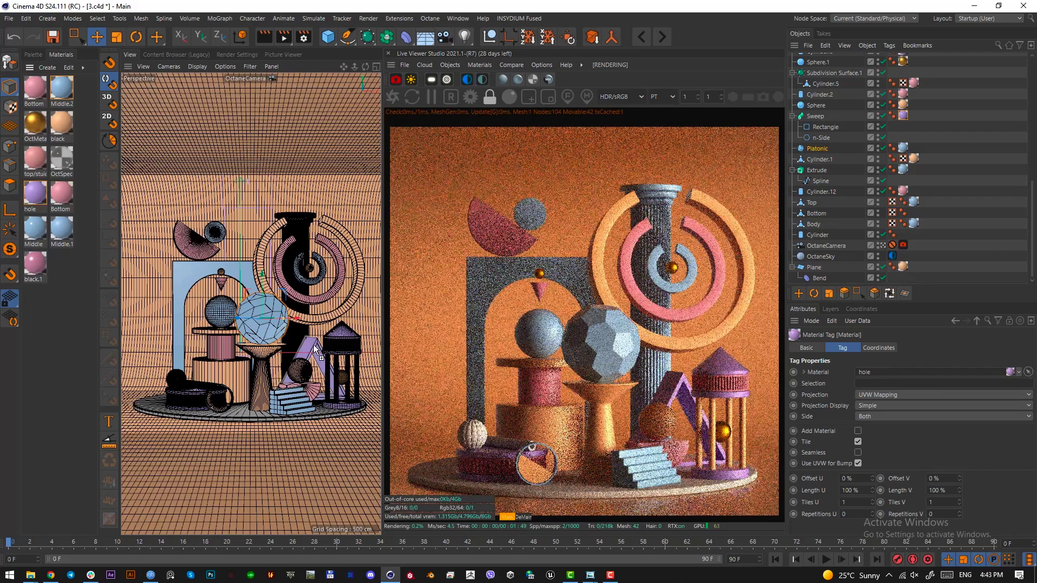
Step: Apply OctSpecular and then blue Middle.1 to the small segmented sphere, and pink Bottom to the large round base
drag(85, 190, 176, 378)
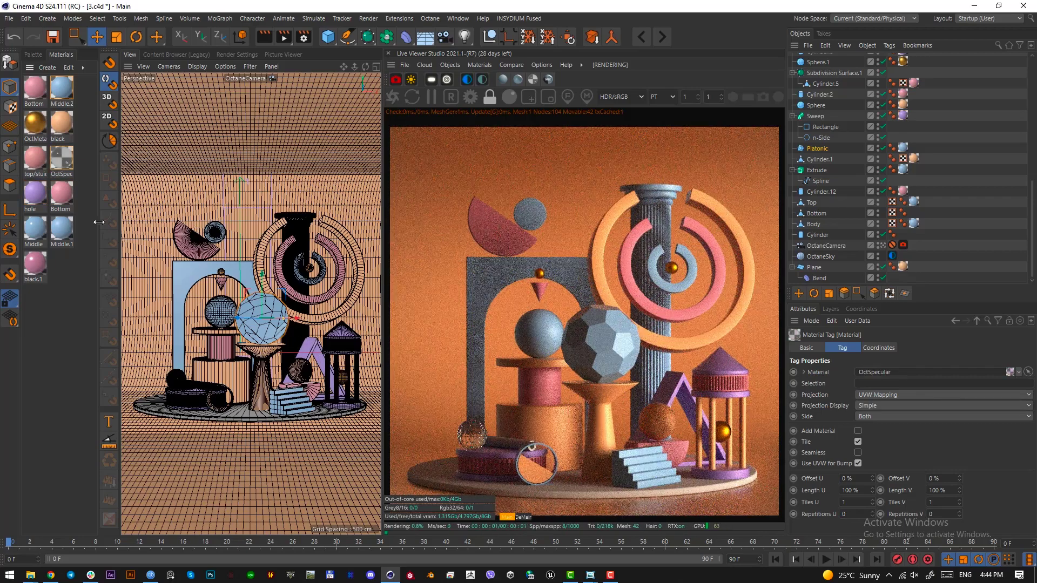
drag(174, 372, 481, 440)
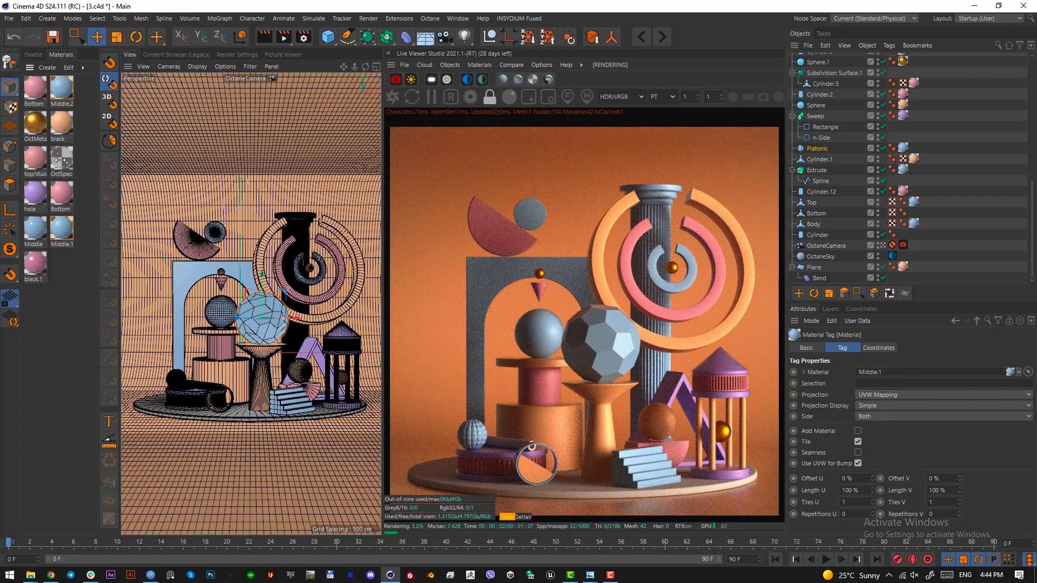
drag(306, 446, 303, 442)
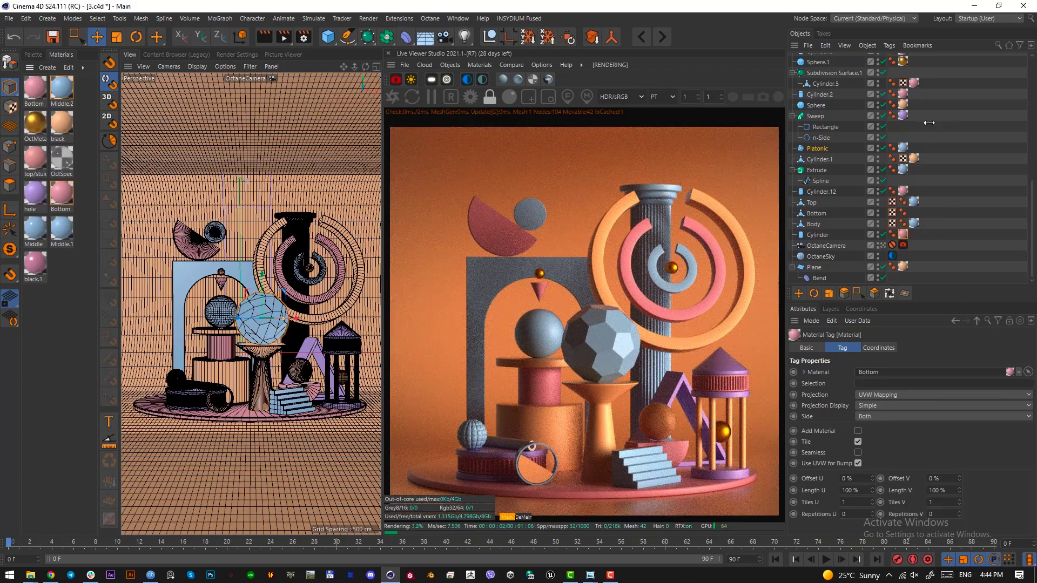
Step: Rotate the OctaneSky HDRI environment to a RotX of about -0.201
click(893, 256)
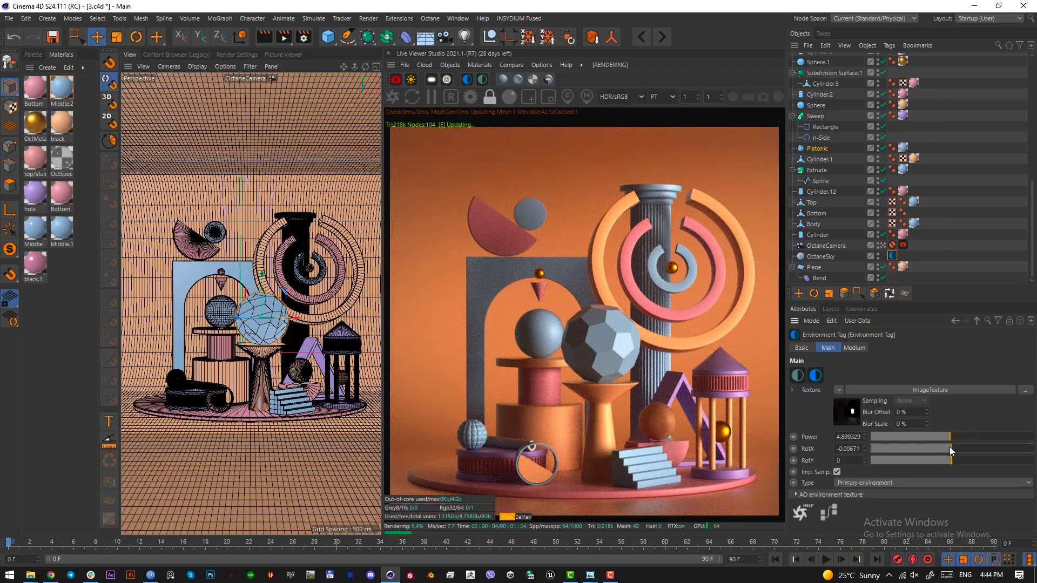
drag(949, 446, 936, 450)
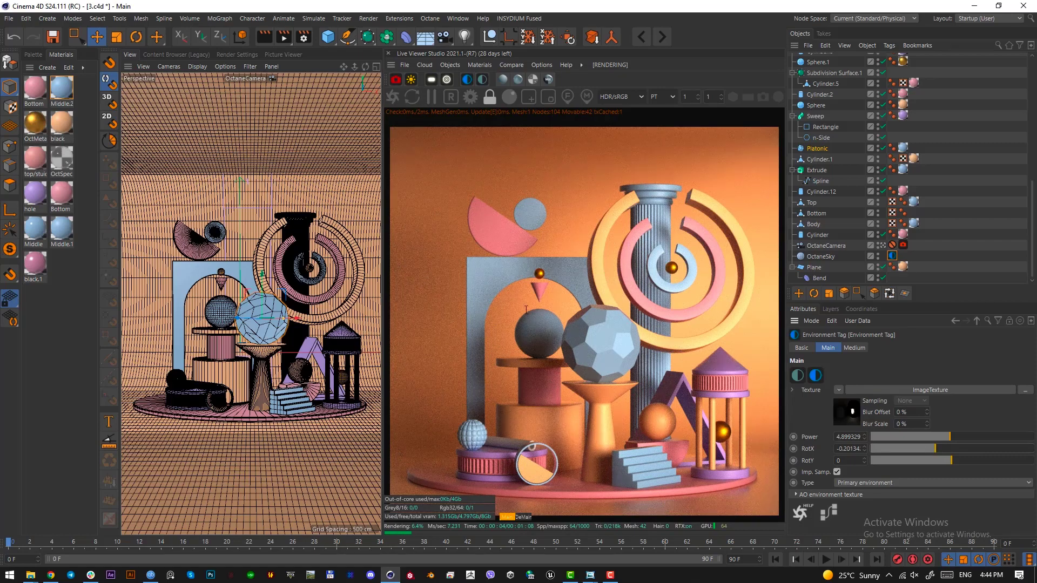
Step: Add an Octane area light with camera and shadow visibility turned off and its power set to about 8.2
click(431, 79)
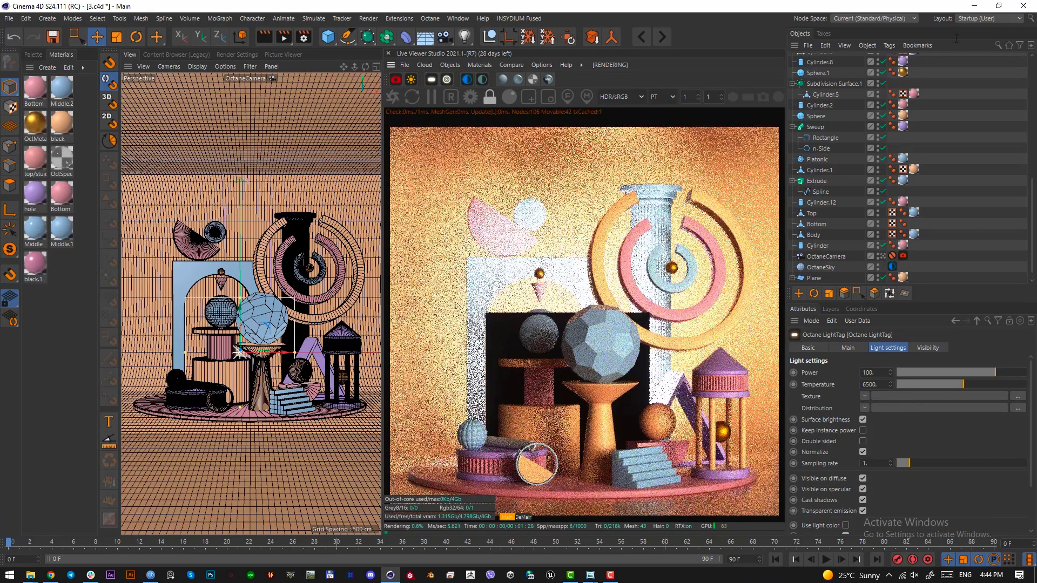
scroll(929, 107, up, 7)
scroll(929, 106, up, 2)
click(924, 347)
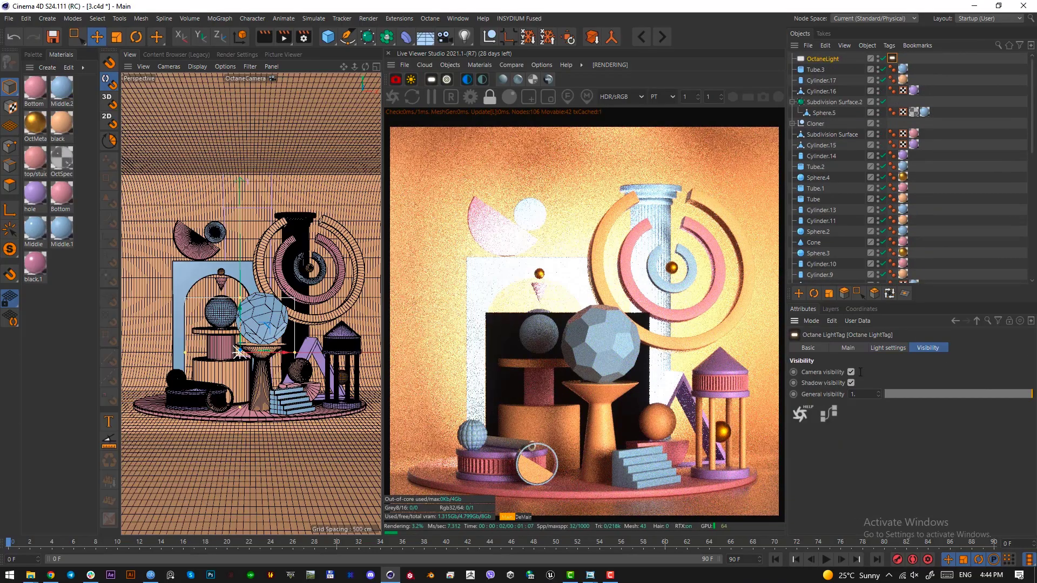
click(851, 372)
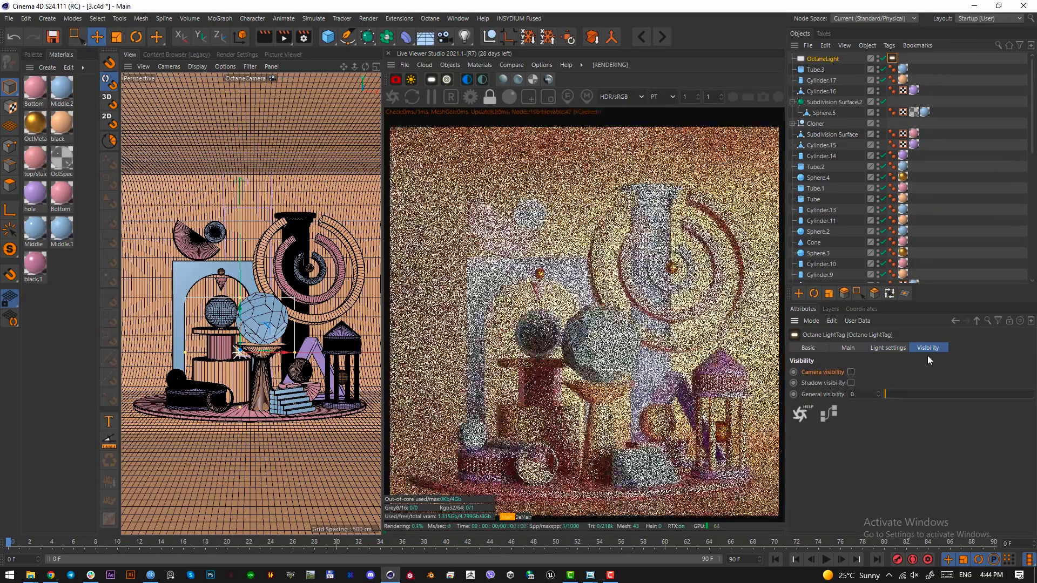
click(888, 347)
drag(925, 372, 978, 373)
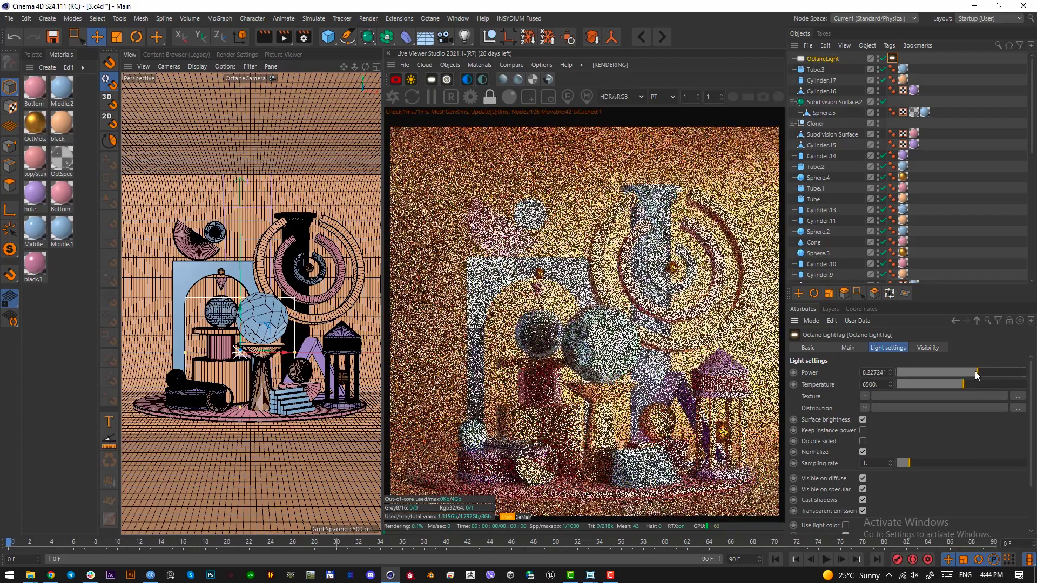
Step: Rotate the OctaneLight in the top view to face across the scene and move it toward the base's left edge
click(825, 60)
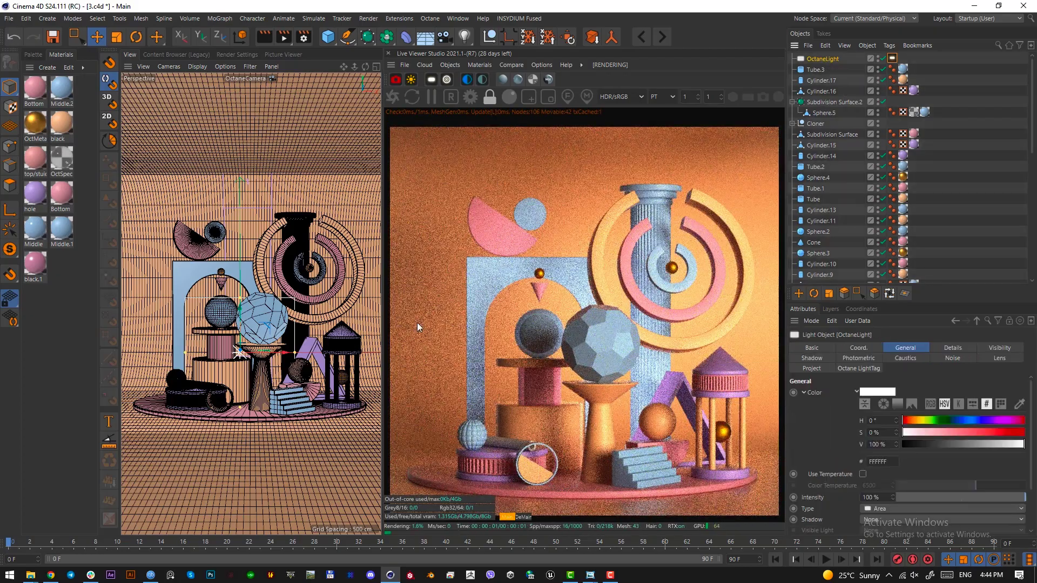
key(F2)
key(r)
scroll(259, 340, down, 3)
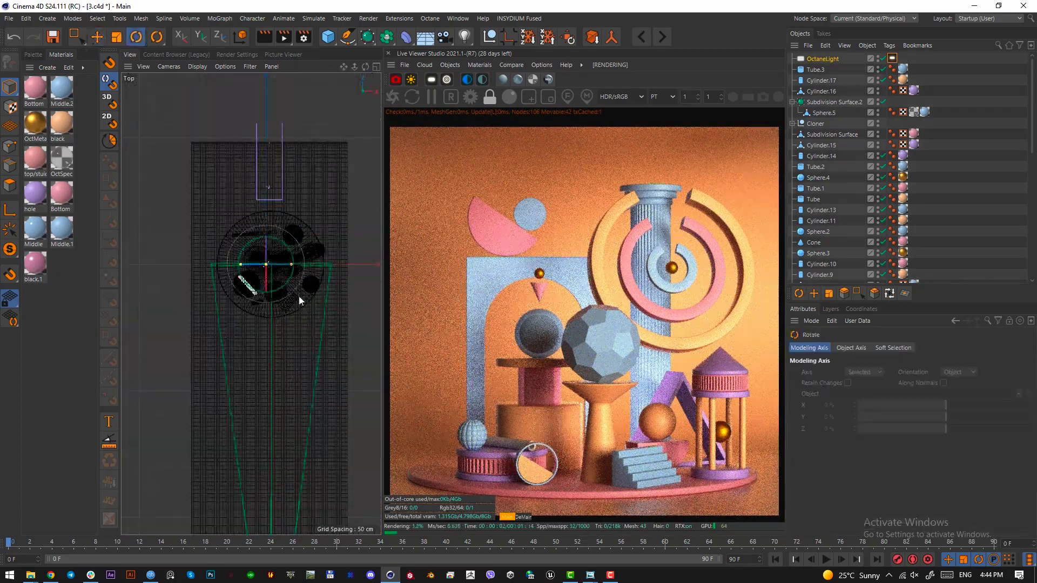
drag(287, 279, 229, 328)
key(e)
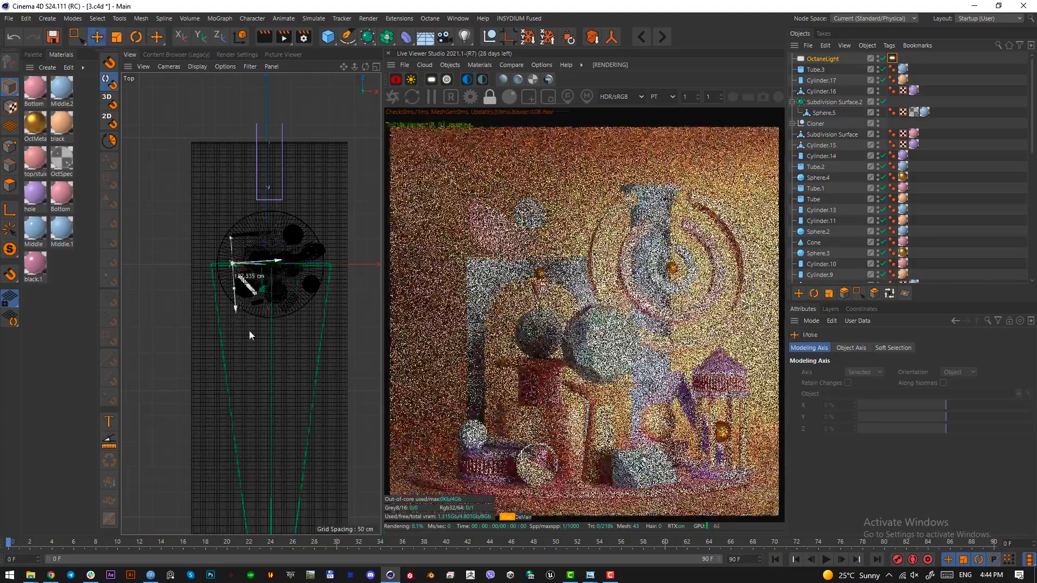
Step: Raise and resize the OctaneLight in the side view, and move it farther out beyond the base's left edge in the top view
key(F3)
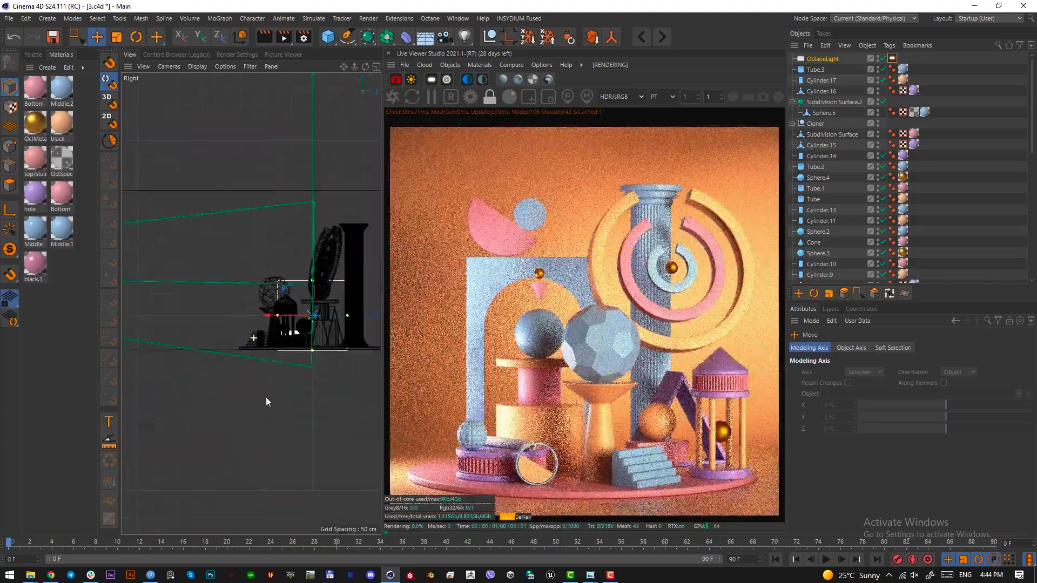
drag(298, 381, 294, 335)
key(t)
mouse_move(275, 396)
mouse_down()
mouse_move(295, 385)
mouse_move(280, 383)
mouse_up()
key(F2)
key(e)
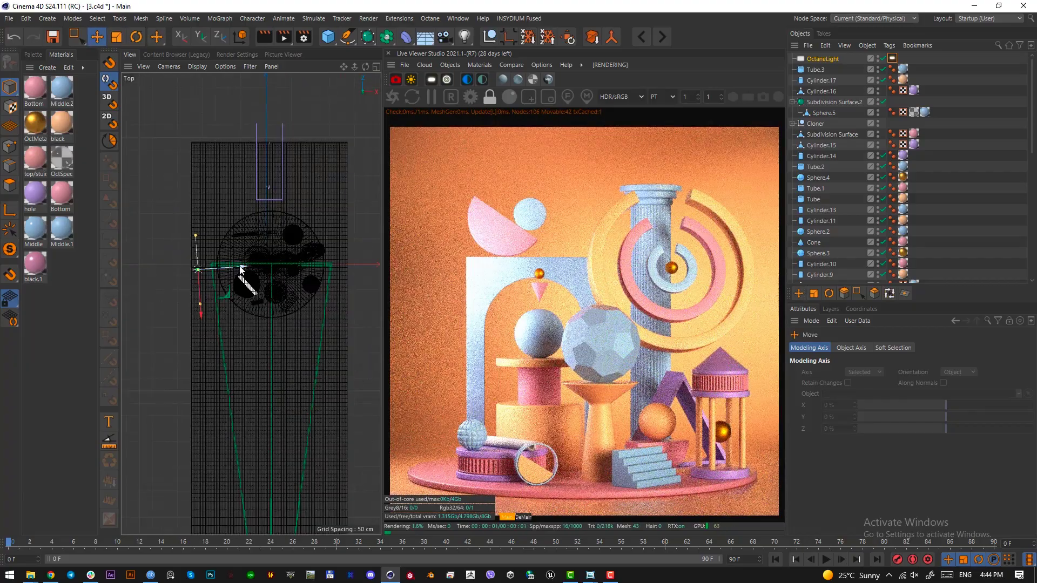
drag(239, 274, 197, 272)
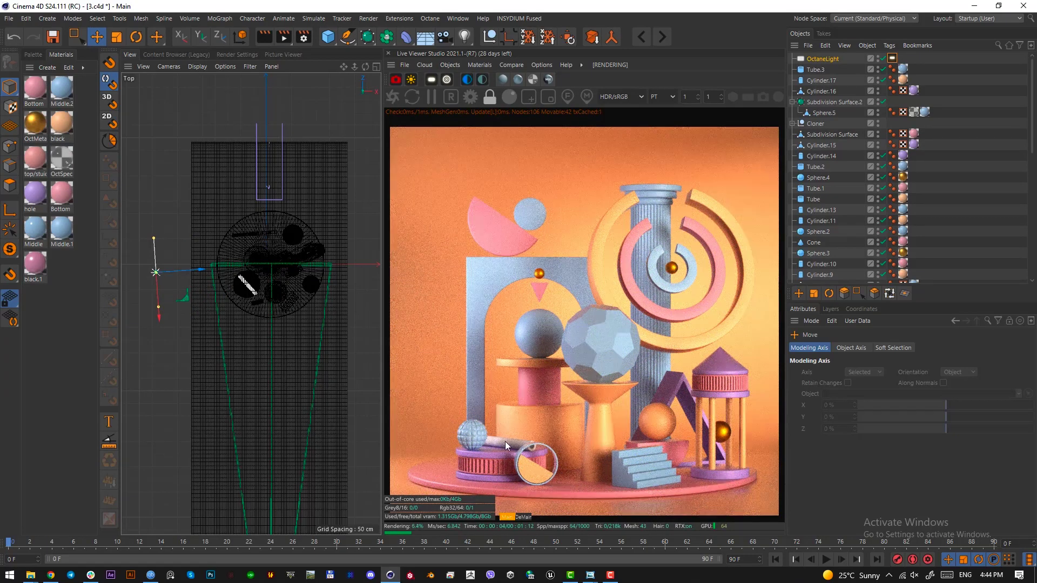
Step: Apply the Middle.1, OctMetal1 and top/stuidio materials to the small parts lying on the front drum behind the disc
key(F1)
click(73, 232)
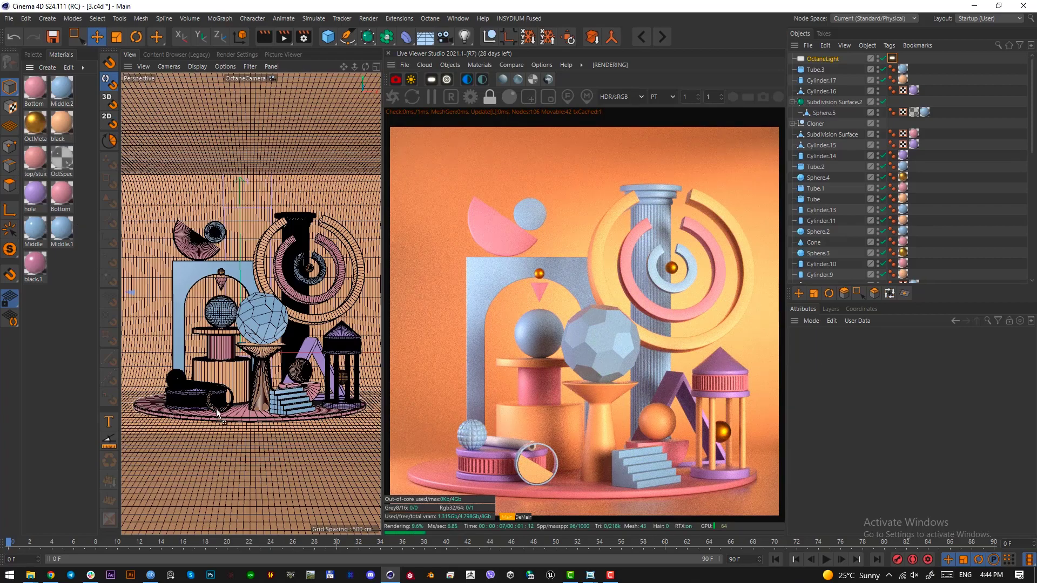
drag(217, 413, 208, 382)
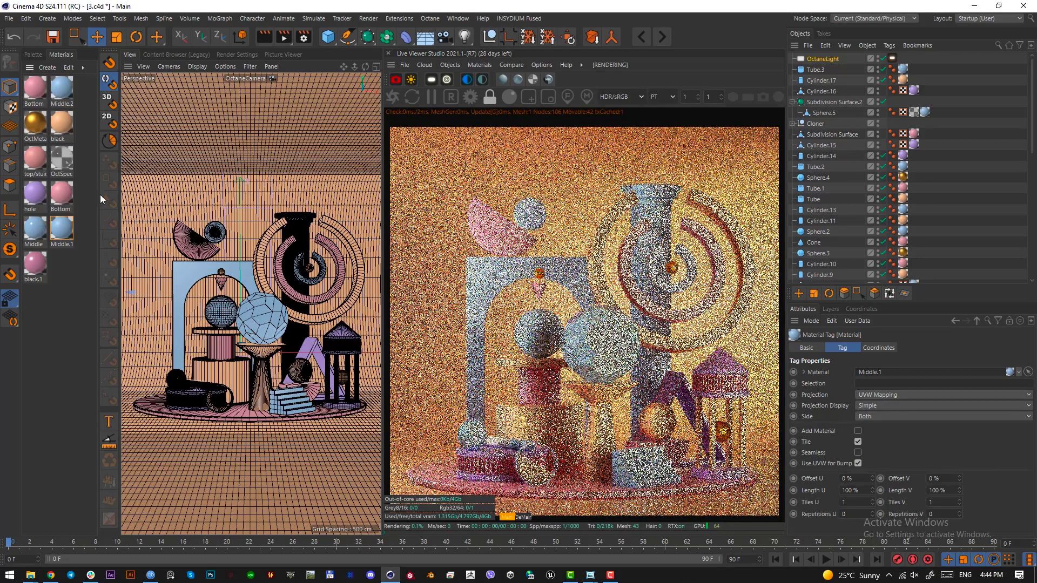
drag(61, 192, 138, 265)
key(ctrl+z)
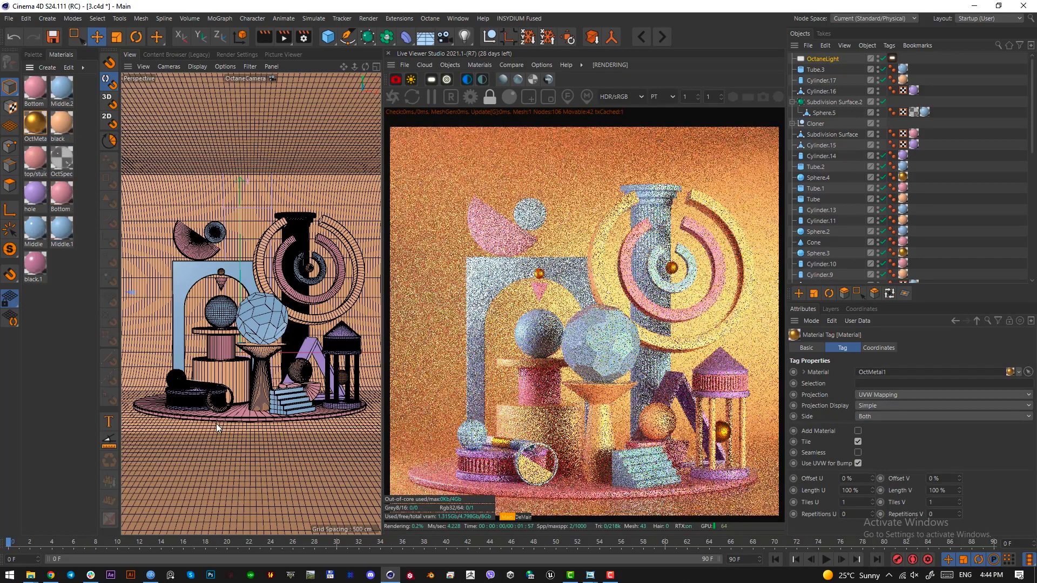
drag(49, 152, 230, 400)
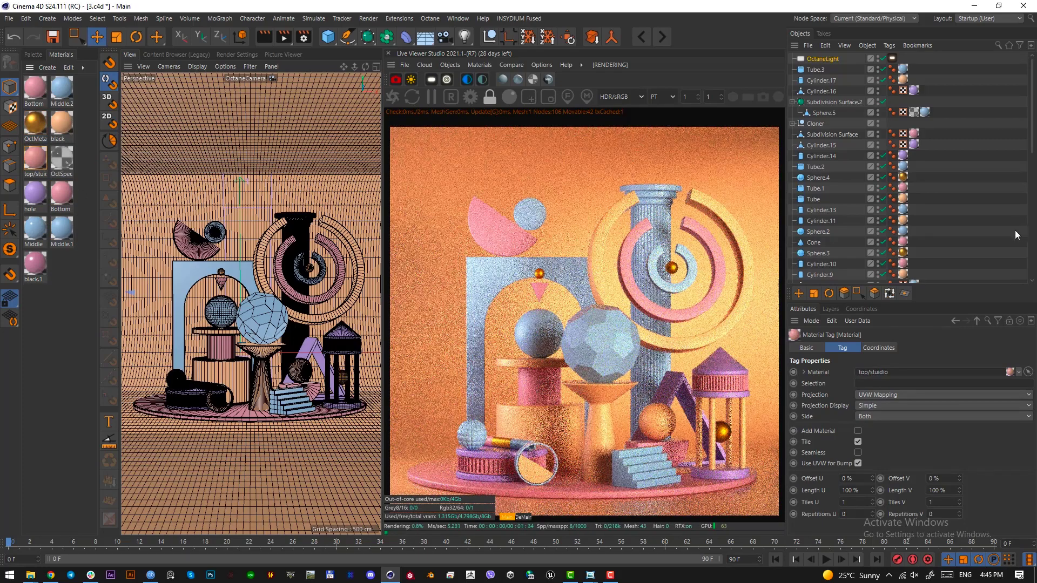
Step: Delete the protection tag from OctaneCamera and reframe the camera slightly on the composition
scroll(926, 245, down, 10)
key(Delete)
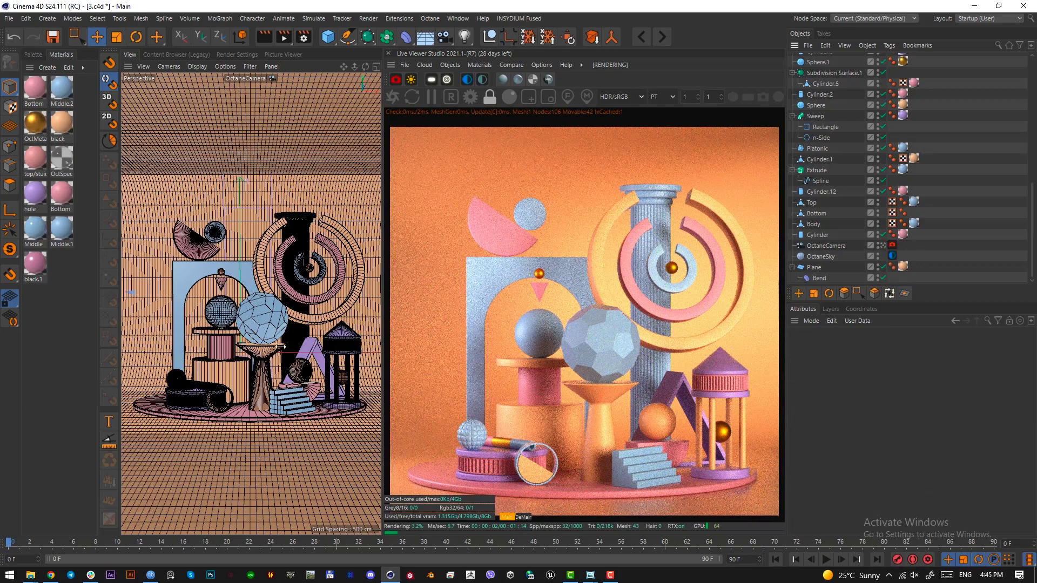
alt+middle_drag(286, 335, 283, 332)
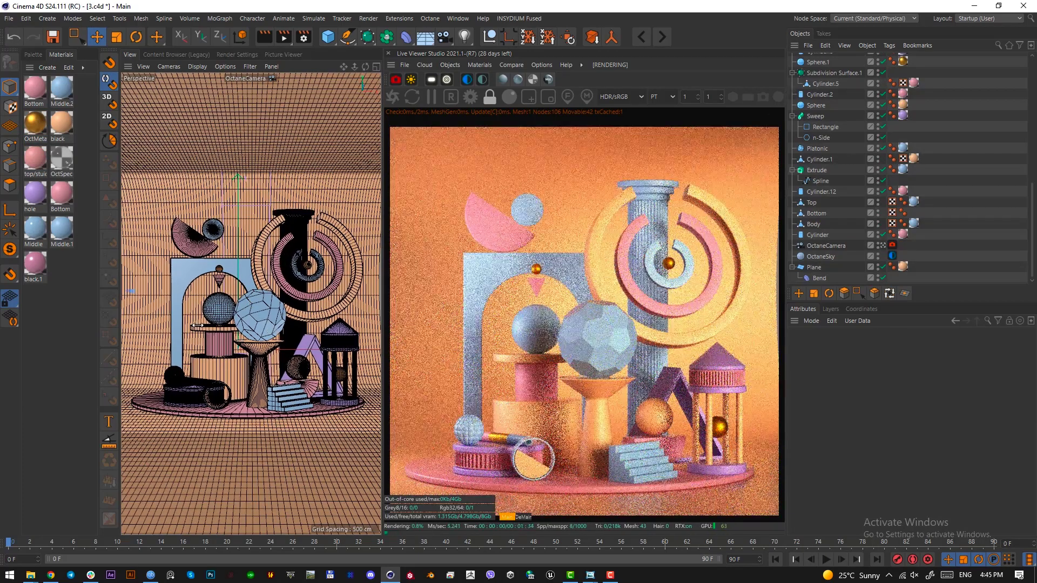
alt+drag(235, 332, 267, 322)
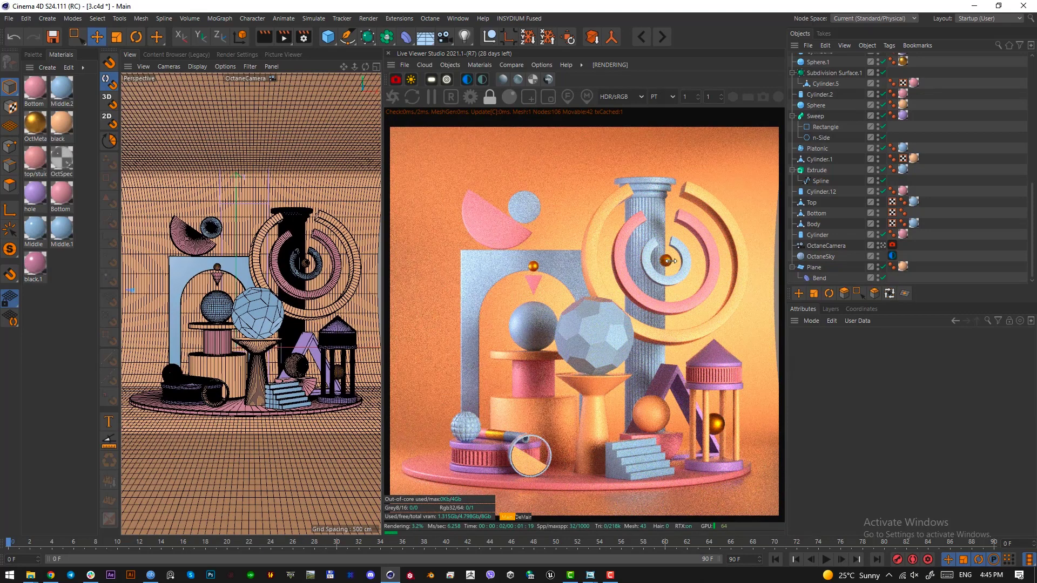
Step: Set the fillet radius of the inner blue ring to 1 cm
click(312, 268)
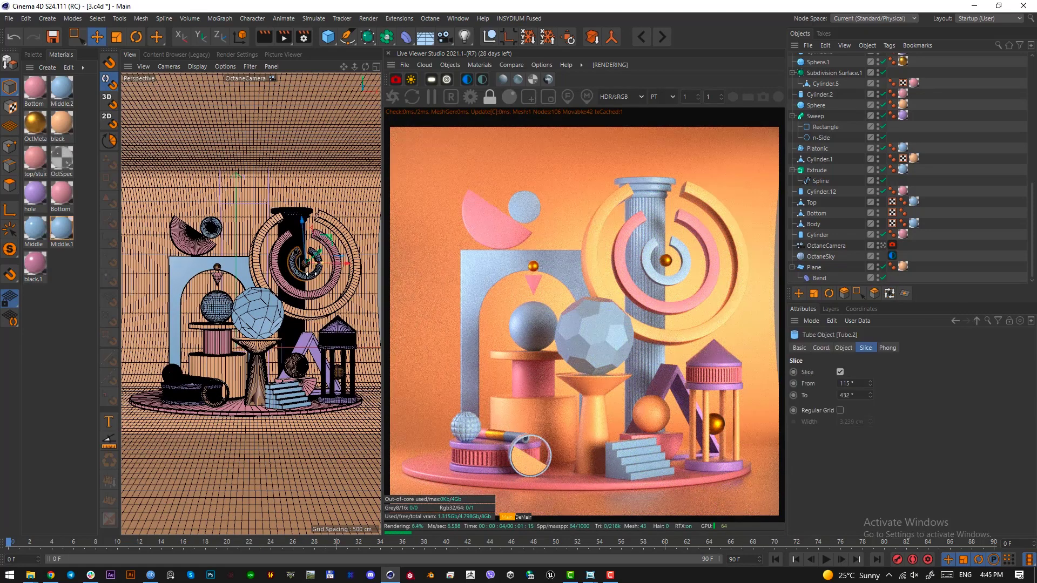
click(844, 348)
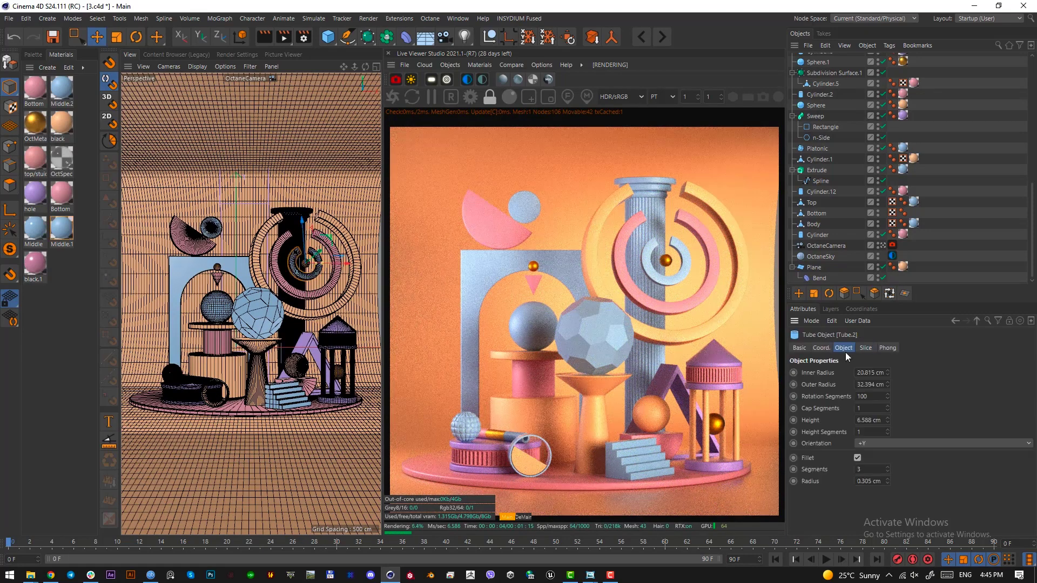
double_click(871, 480)
text(1)
key(Return)
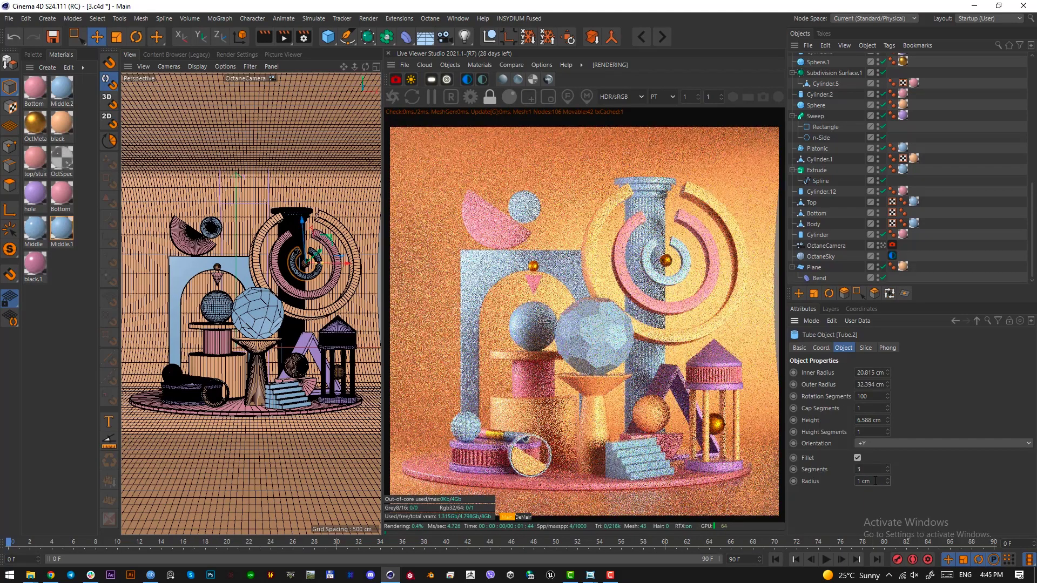
Step: Set the fillet radius of the middle pink ring to 1.5 cm and of the outer peach ring to 2 cm
click(327, 287)
double_click(871, 480)
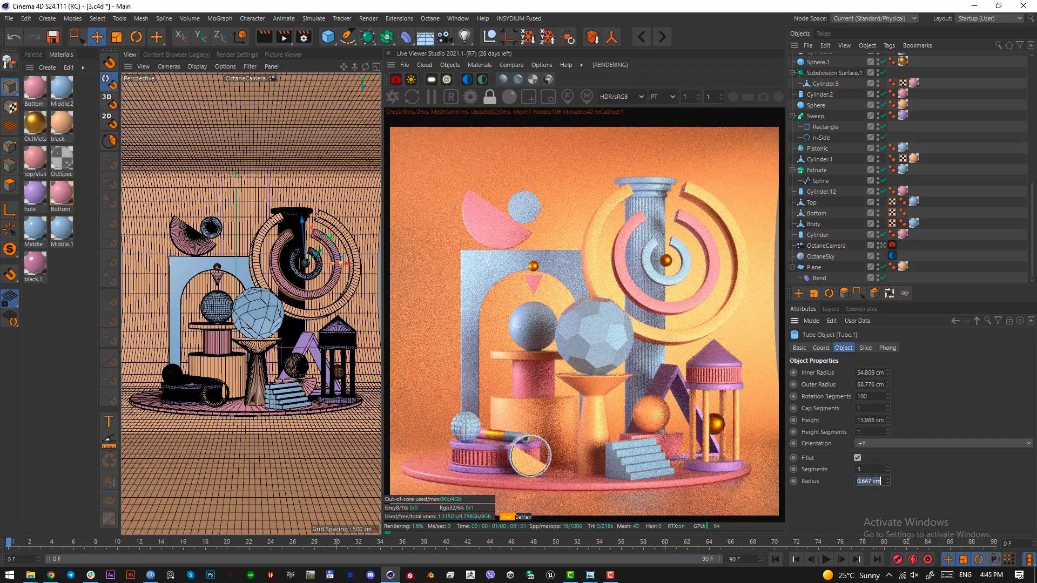
text(1.5)
key(Return)
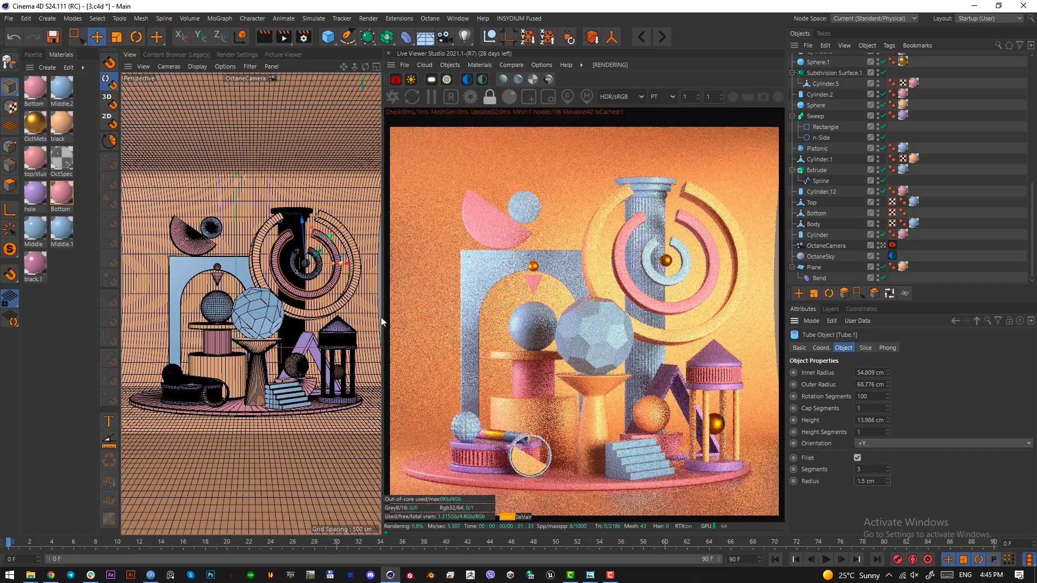
click(342, 306)
double_click(863, 481)
text(22)
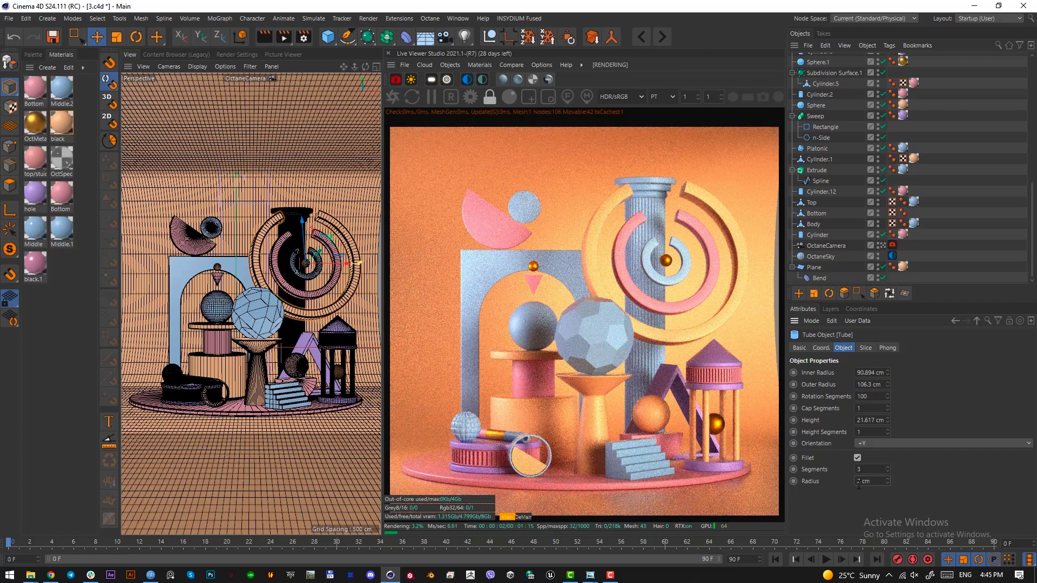
Step: Set the OctaneSky environment's Power to about 3.99 and RotX to about -0.242, and apply the pink Bottom material to the small sphere on the front drum
key(Return)
click(892, 256)
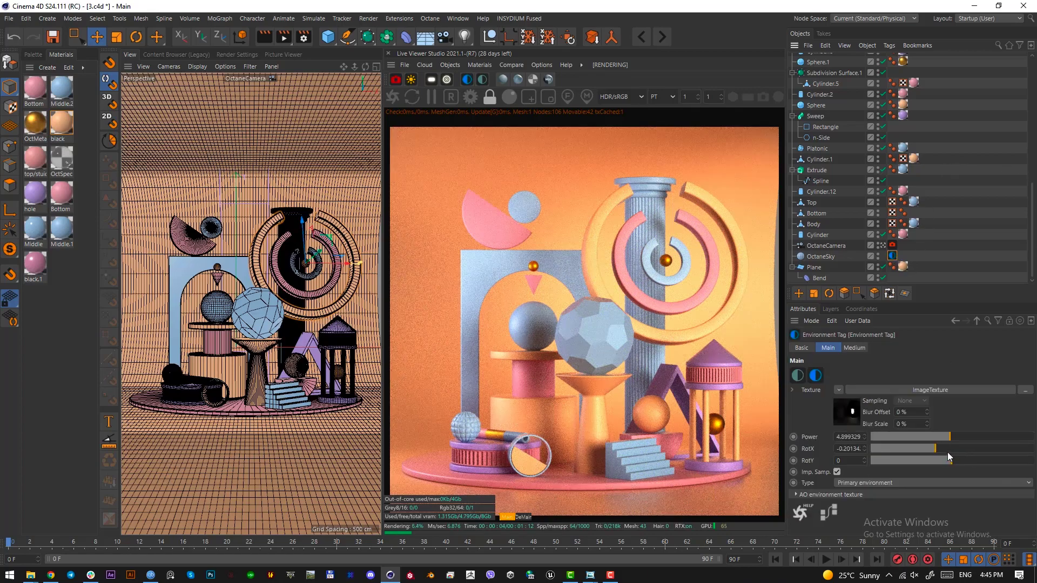
drag(941, 449, 932, 447)
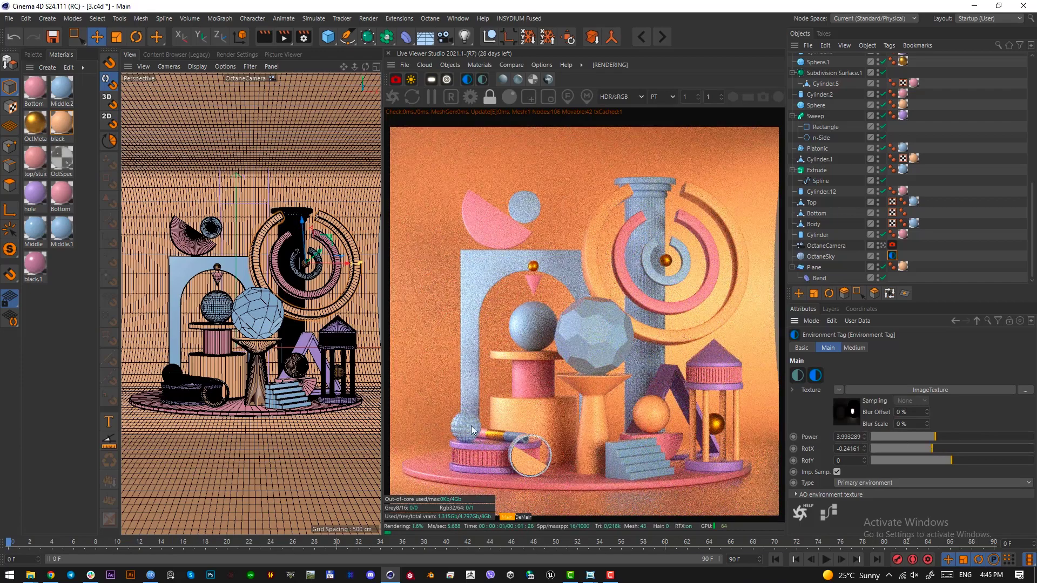
drag(69, 207, 206, 371)
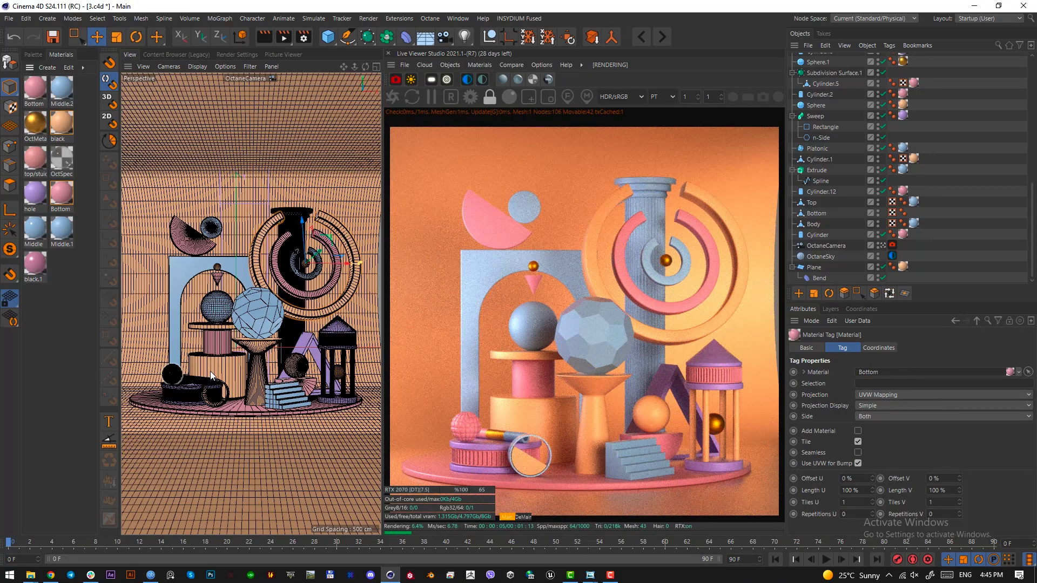
Step: Set the OctaneSky environment's Power to about 5.37 and RotX to about -0.188, and toggle off the info display in the Live Viewer
click(892, 256)
click(940, 436)
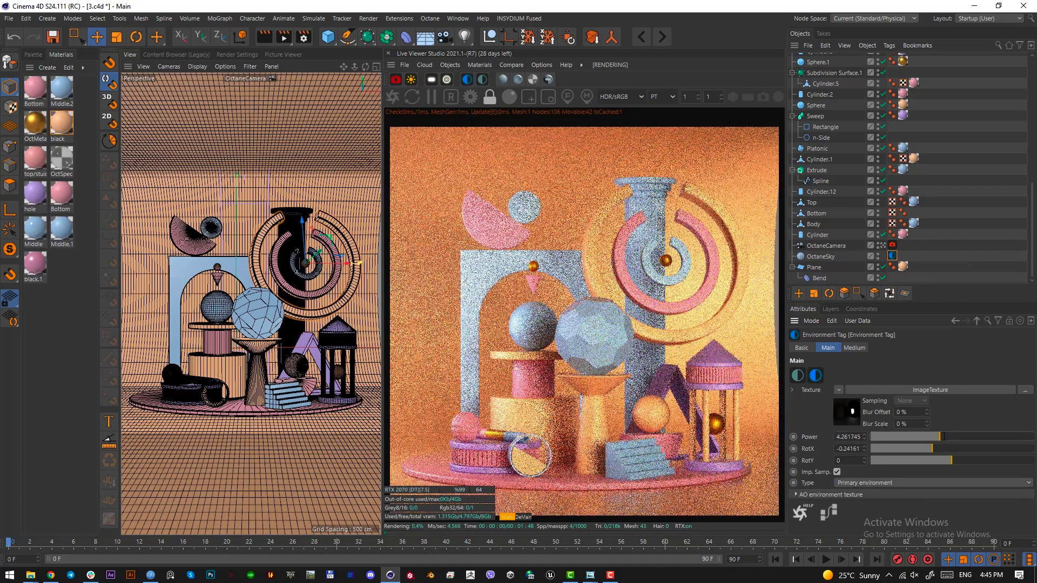
click(944, 436)
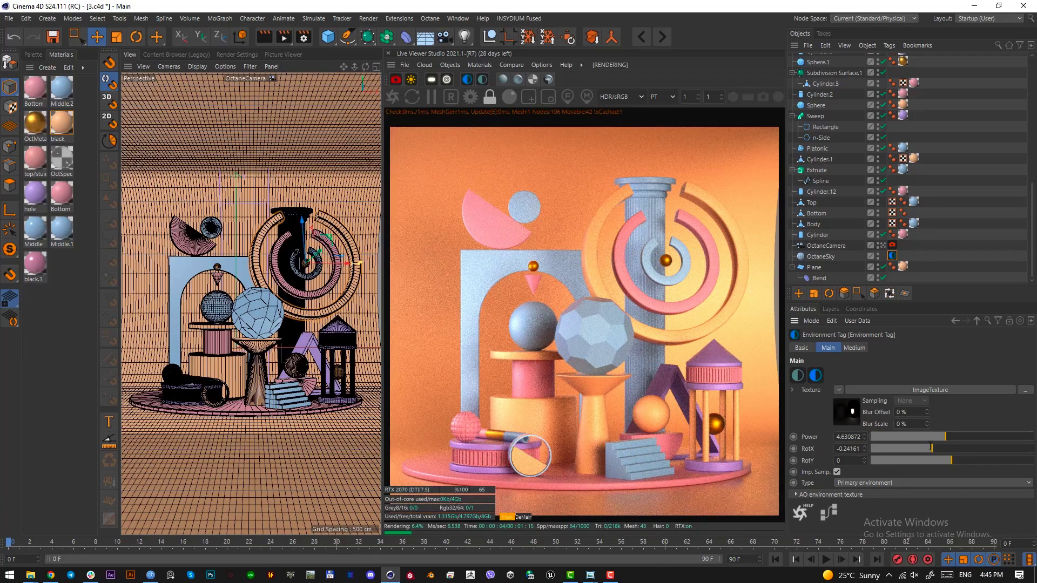
drag(930, 448, 957, 437)
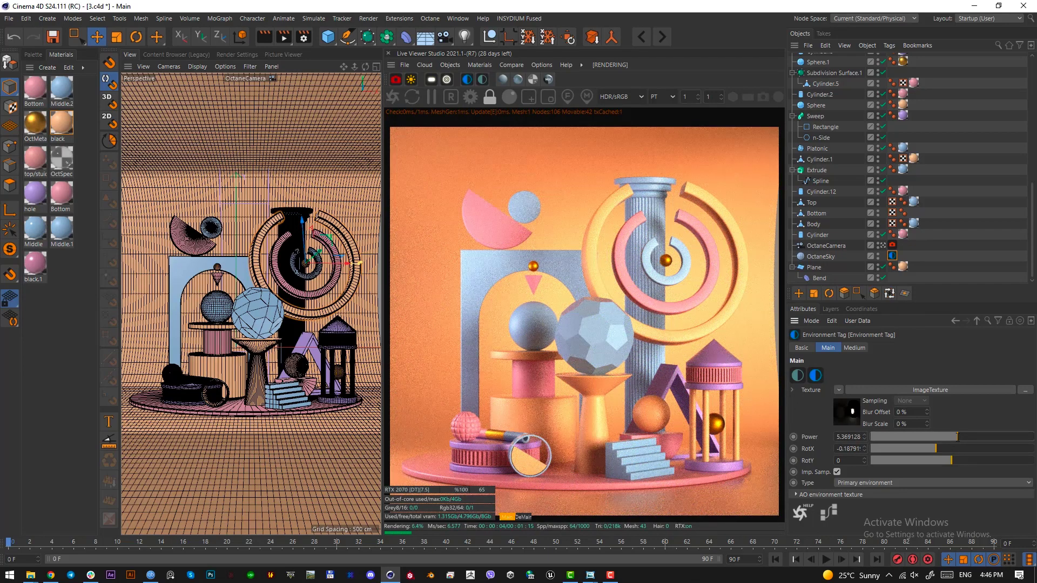
right_click(571, 378)
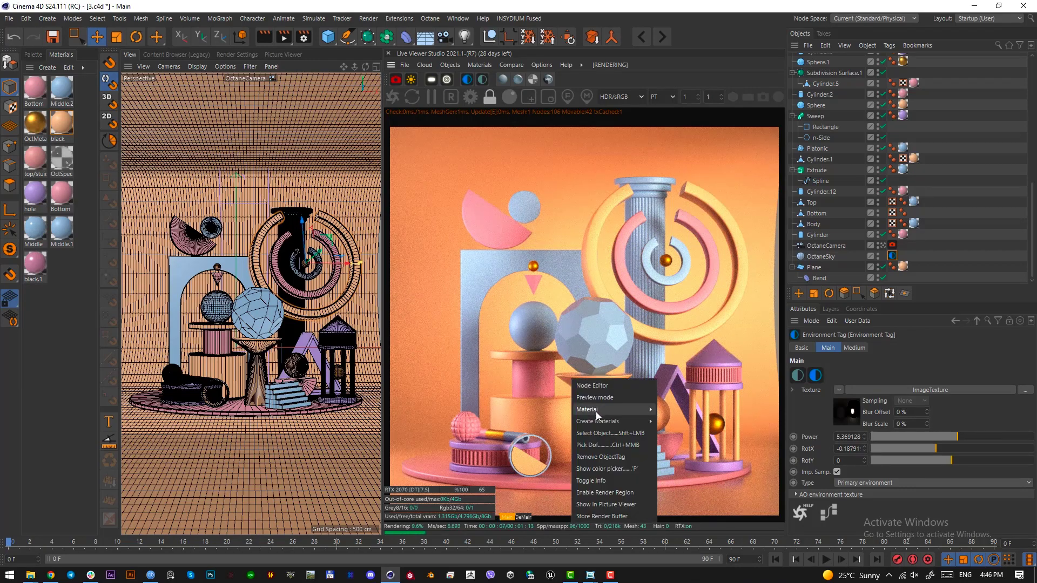
click(605, 475)
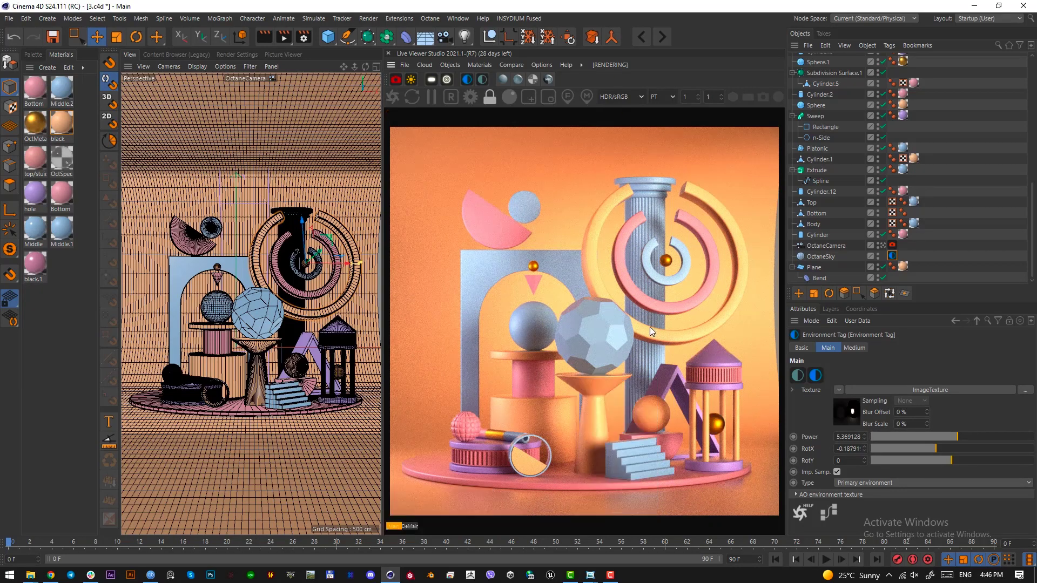
Step: Widen the backdrop plane to about 638 cm and save the scene
click(366, 306)
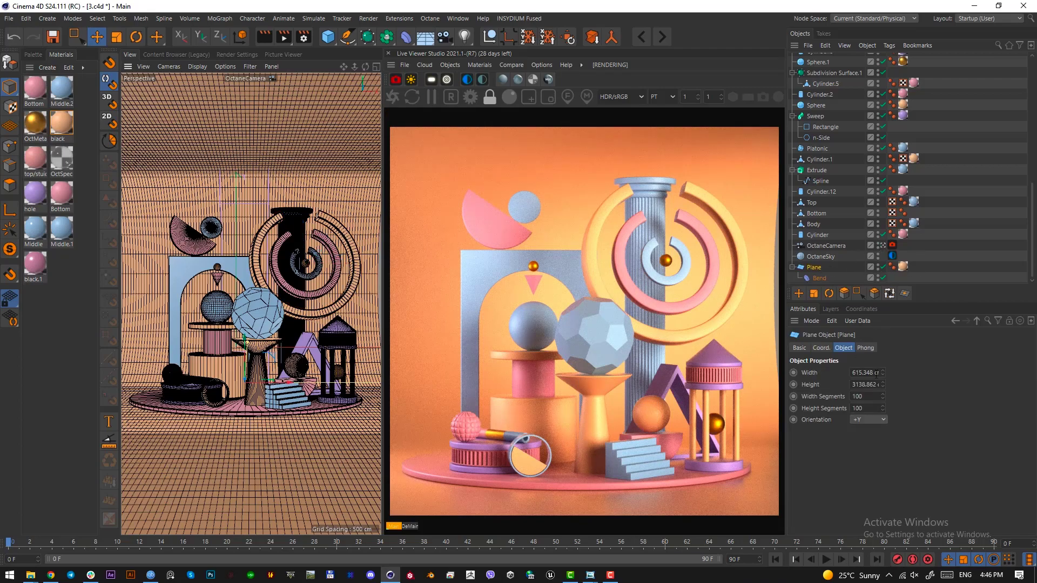
drag(883, 374, 891, 372)
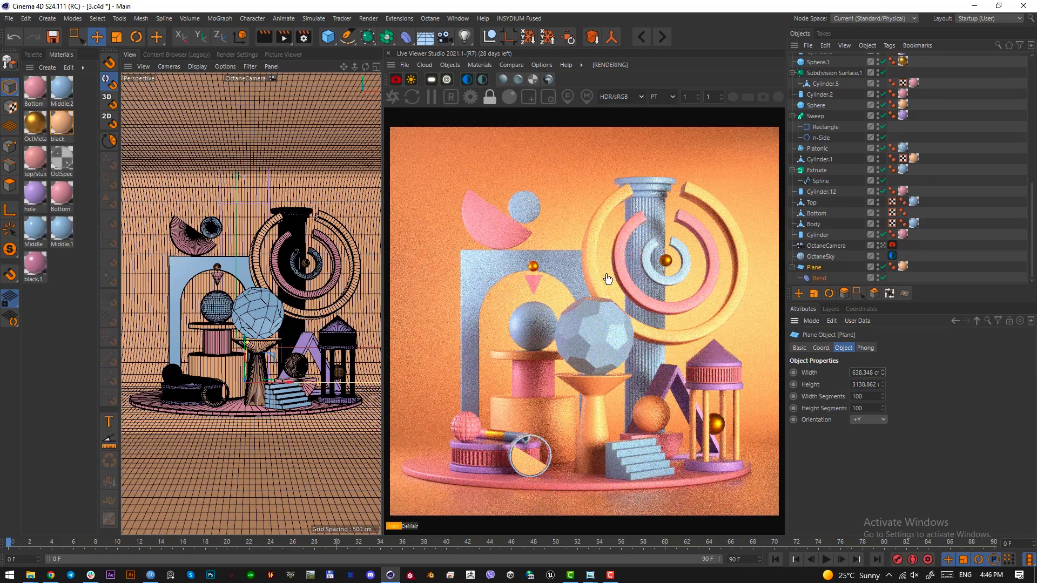
key(ctrl+s)
click(217, 279)
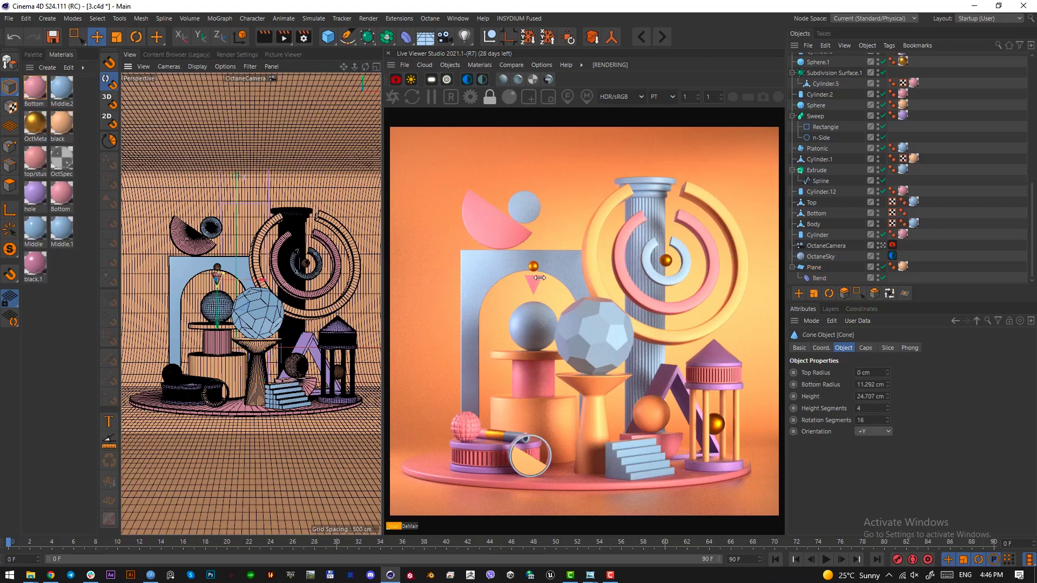
key(Print)
drag(525, 272, 542, 296)
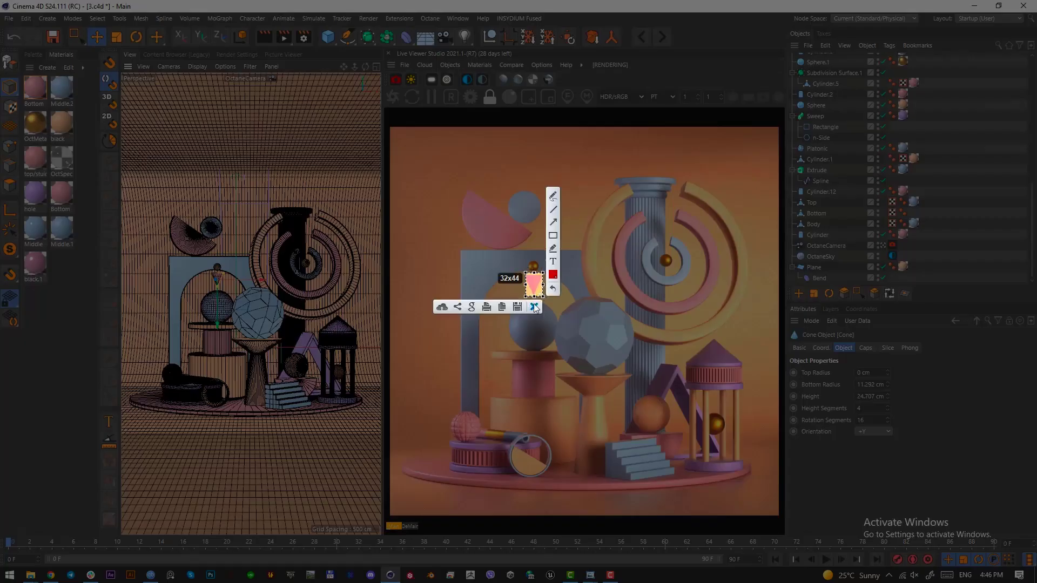
click(533, 306)
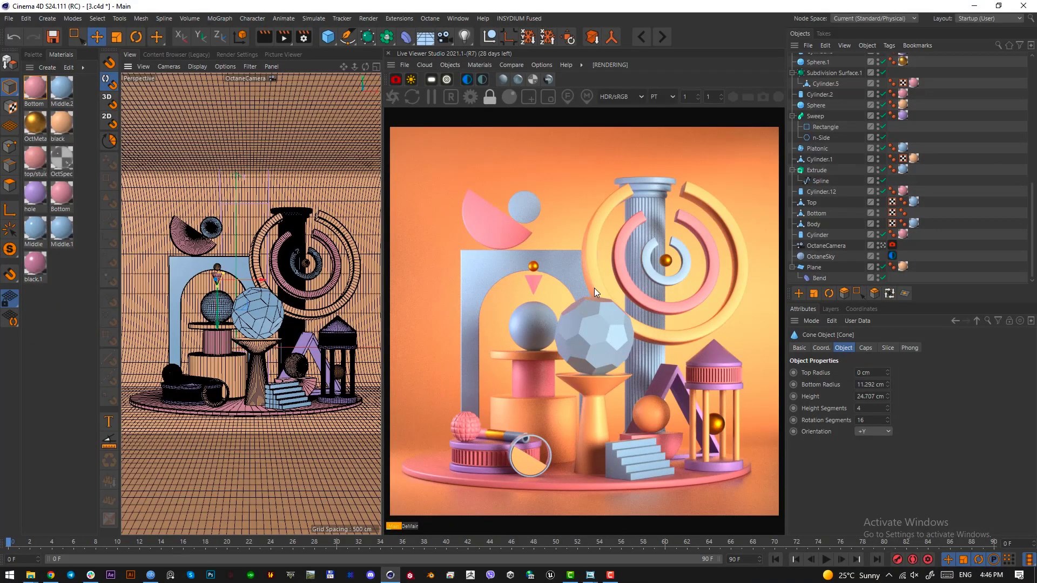
Step: In the top view, move the OctaneLight towards the front of the scene and turn it diagonally towards the objects
scroll(842, 162, up, 15)
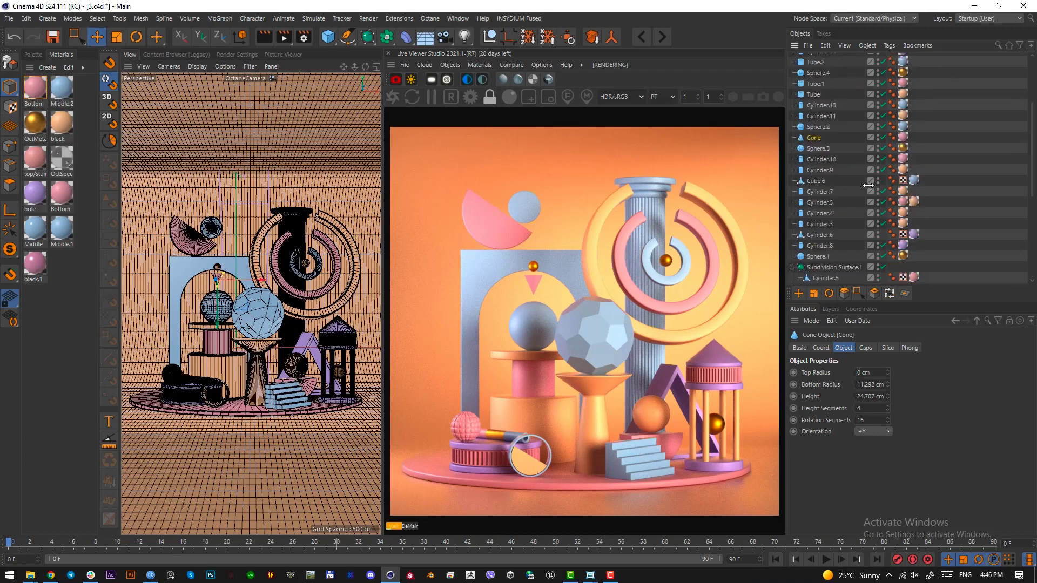
click(823, 59)
key(F2)
key(e)
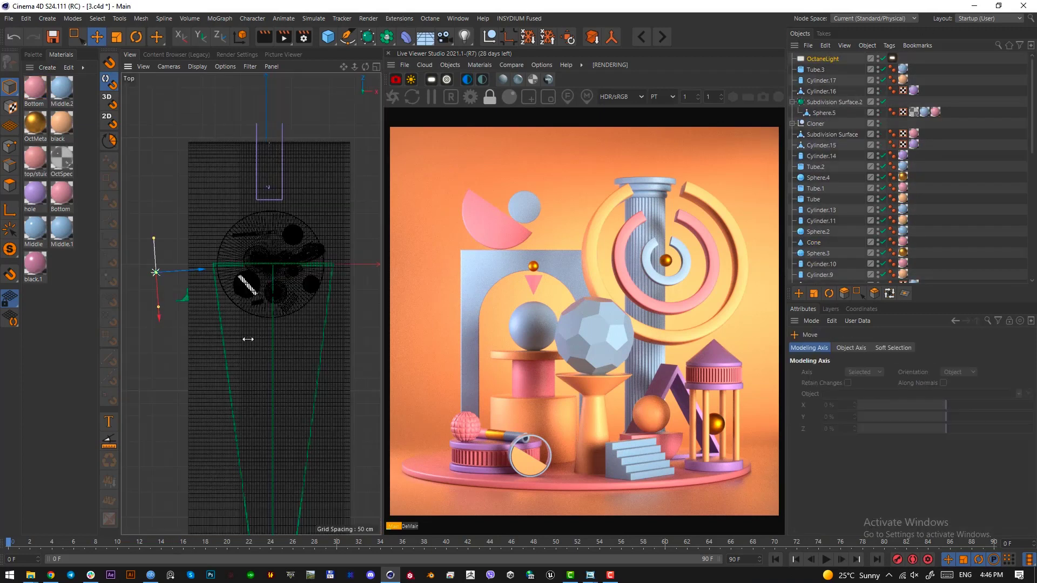
key(r)
drag(169, 293, 277, 458)
key(e)
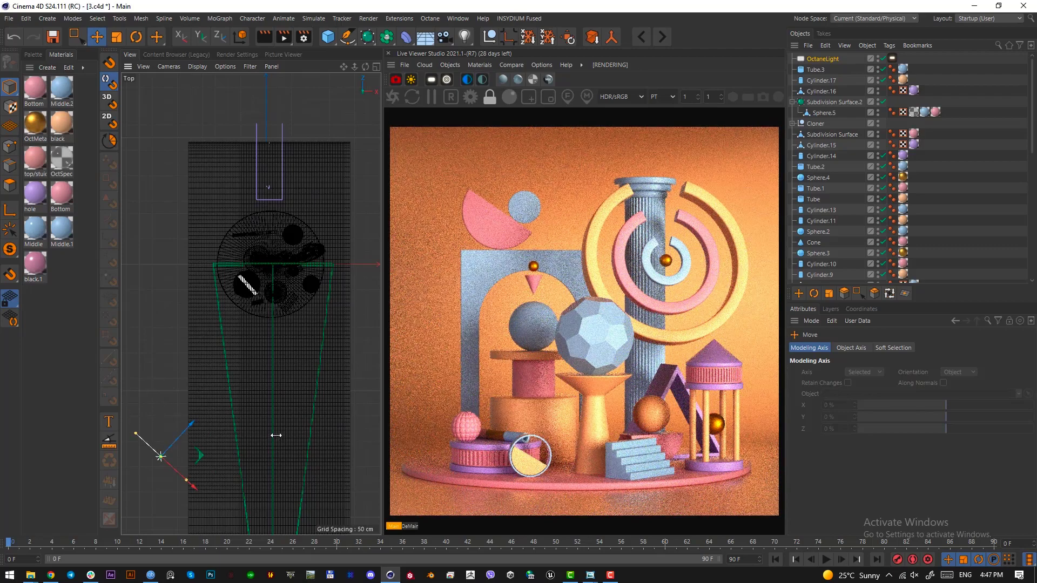
Step: Turn the OctaneLight parallel to the backdrop beside the rear of the round base, and set its power to about 5.15
key(r)
drag(188, 458, 203, 466)
key(e)
drag(254, 331, 271, 311)
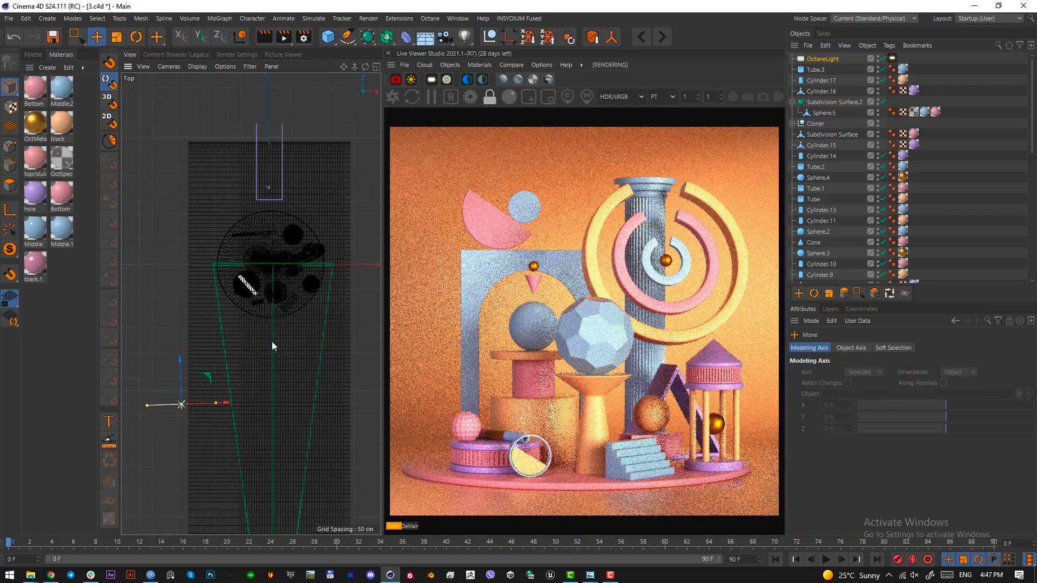
drag(267, 335, 271, 162)
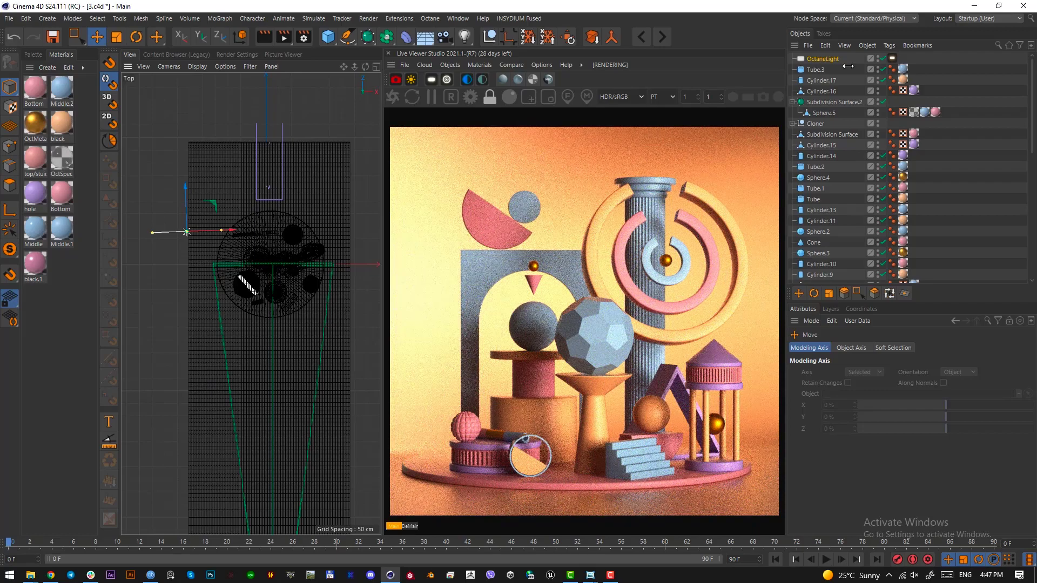
click(893, 58)
drag(975, 376, 972, 373)
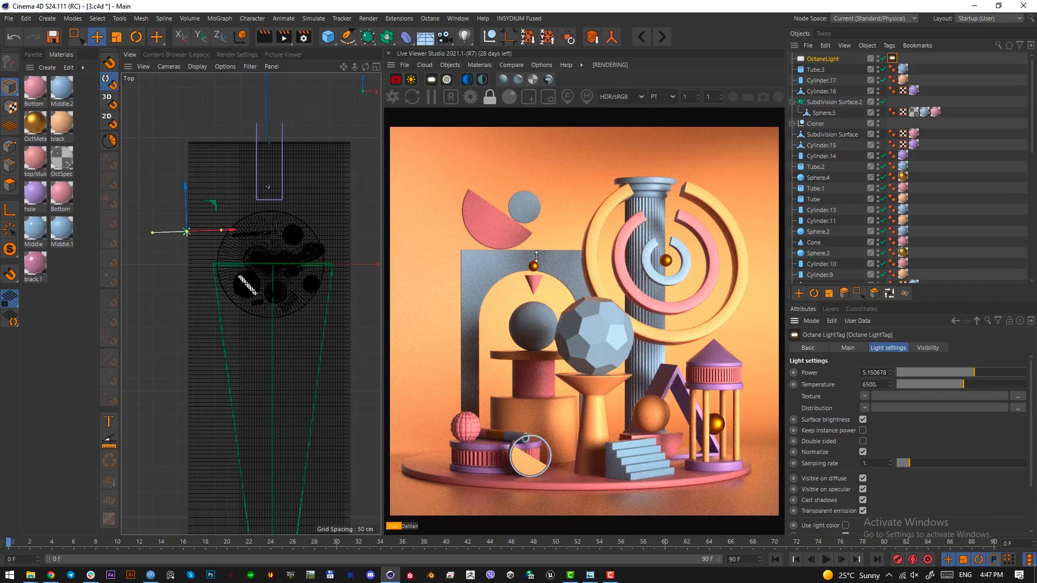
Step: Adjust the Index of the glossy Bottom material used on the pink half-disc
right_click(520, 239)
mouse_move(528, 265)
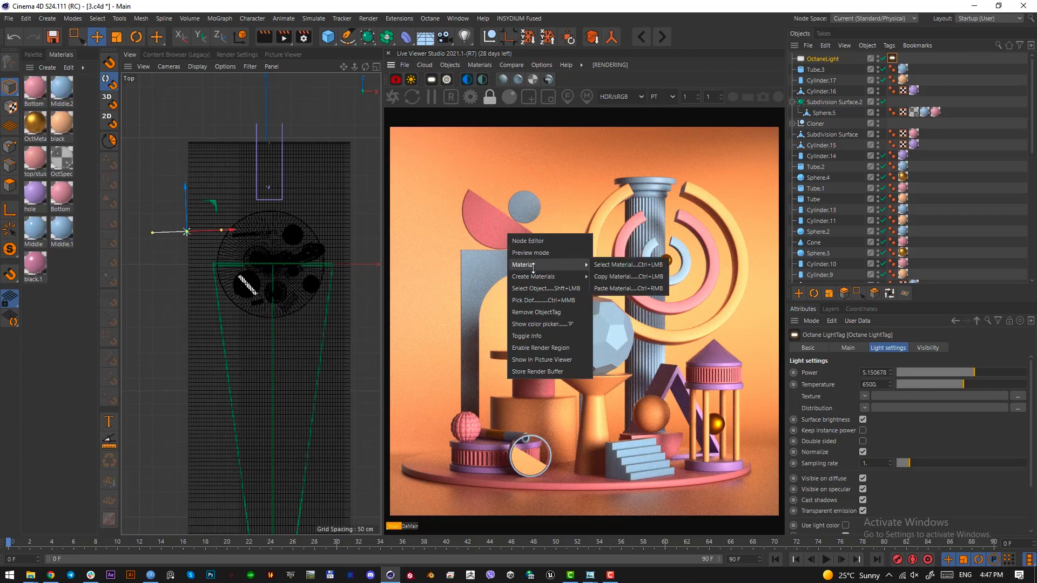
click(626, 264)
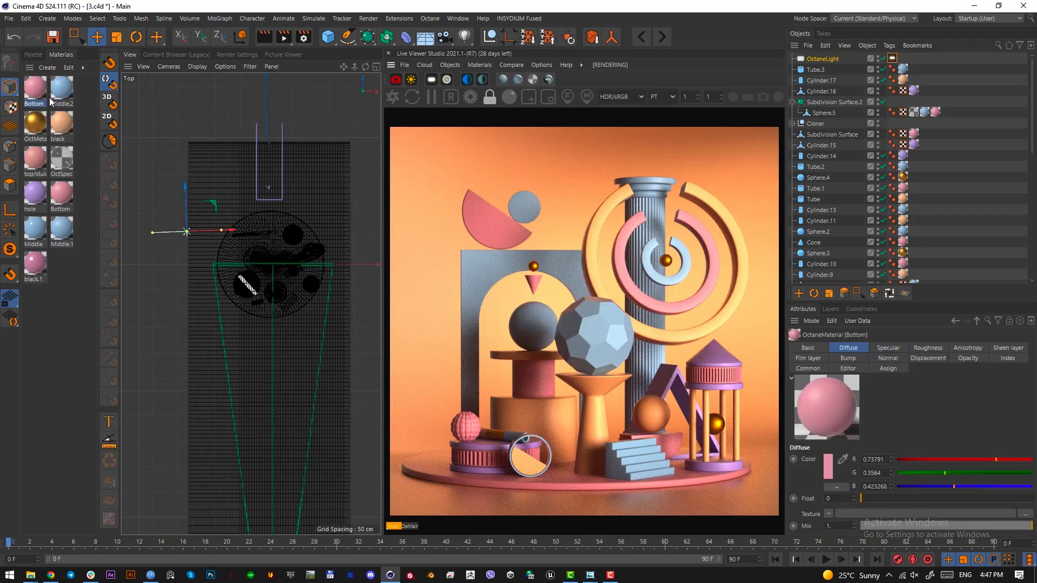
double_click(34, 89)
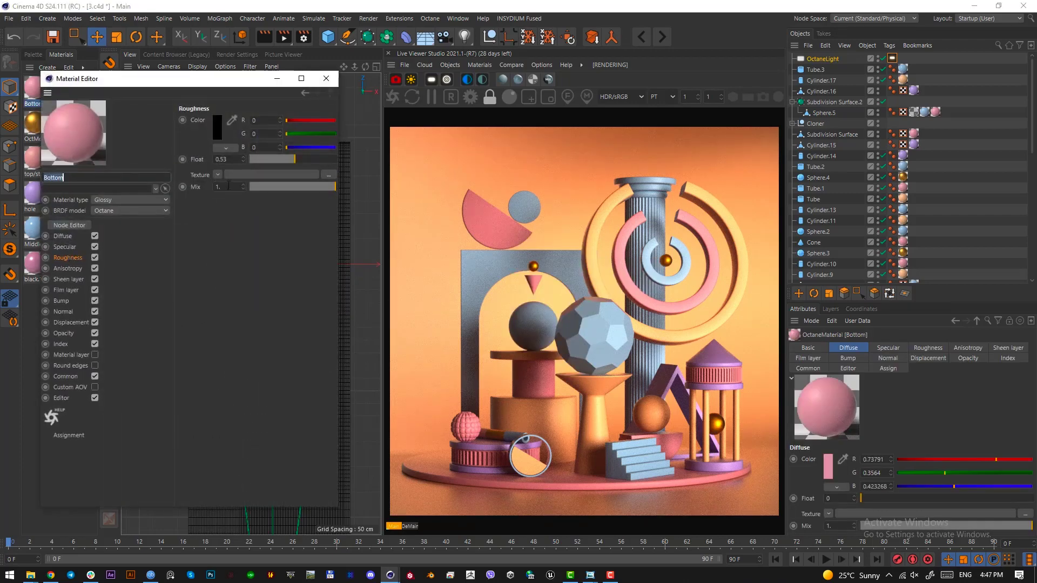
click(61, 344)
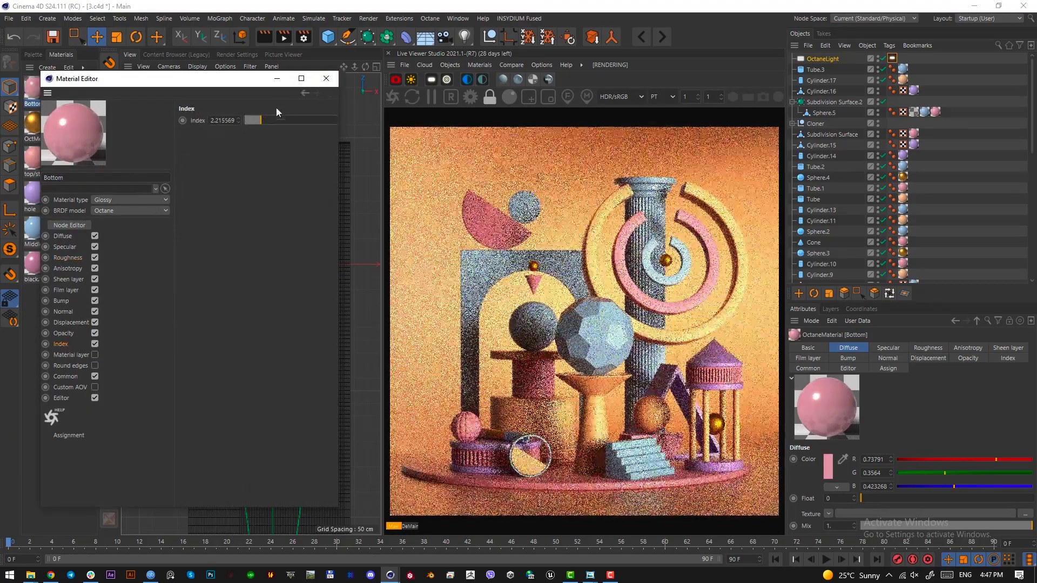
drag(261, 122, 255, 122)
click(326, 79)
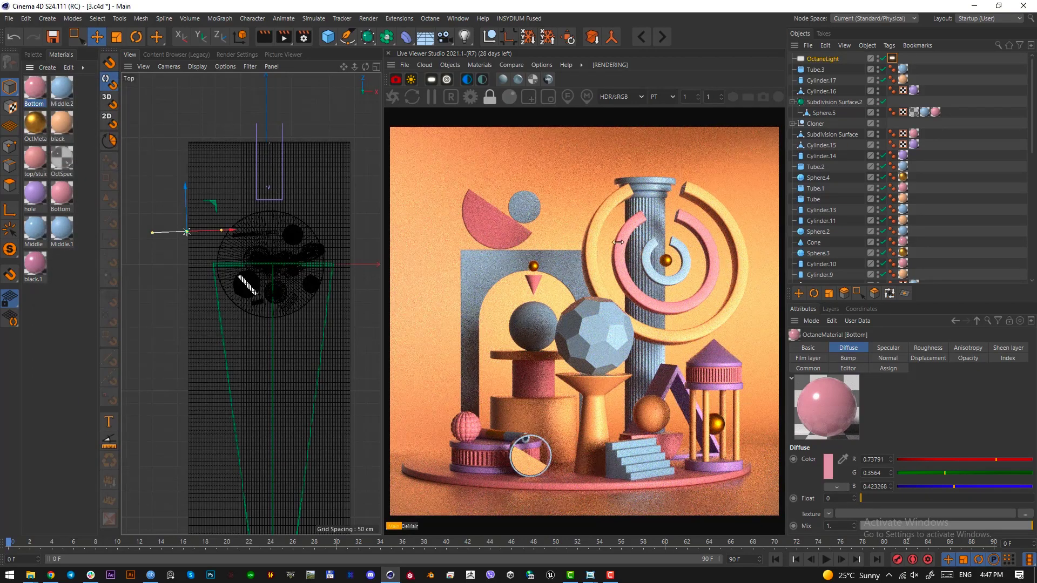
Step: Set the middle pink ring's Bottom material to a Roughness of about 0.063 and an Index of about 1.75
right_click(654, 305)
mouse_move(694, 339)
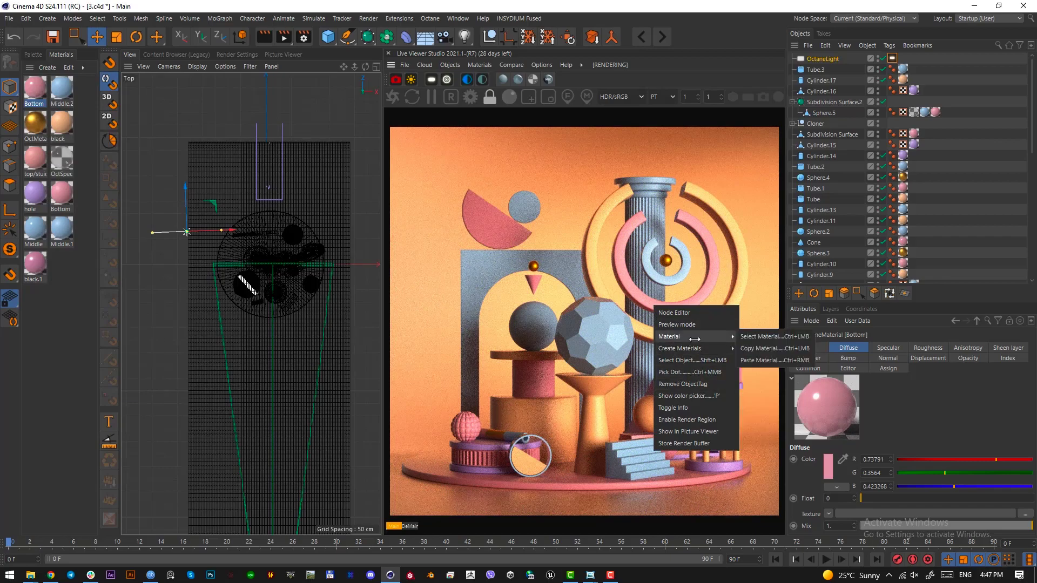
click(768, 336)
double_click(61, 194)
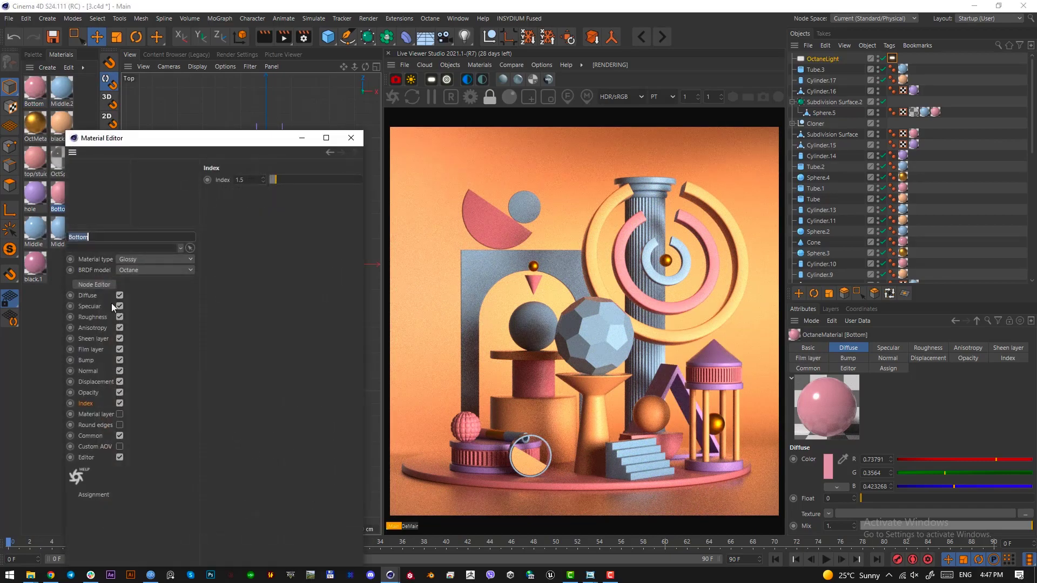
click(104, 318)
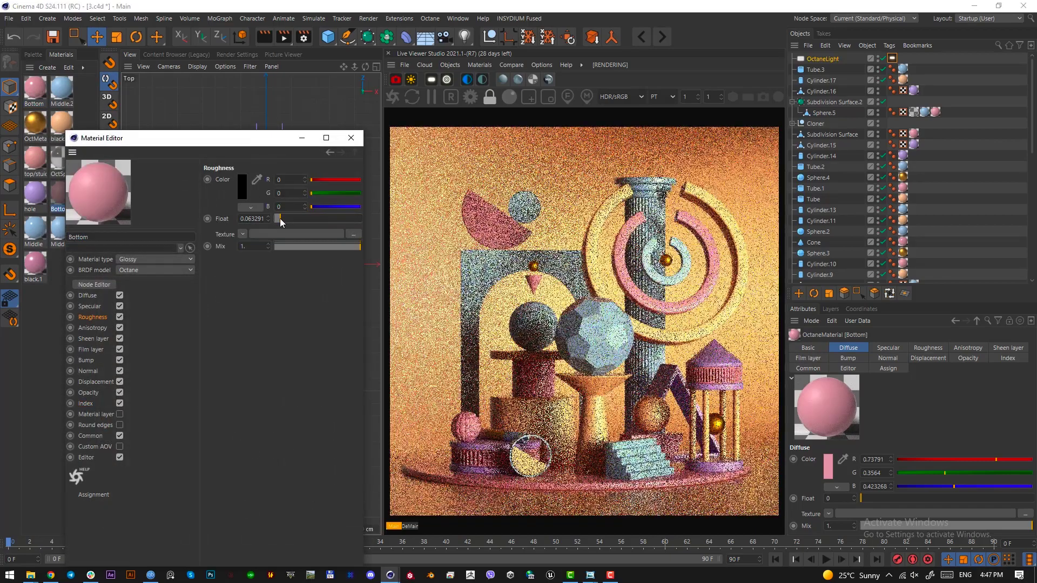
click(88, 405)
click(280, 179)
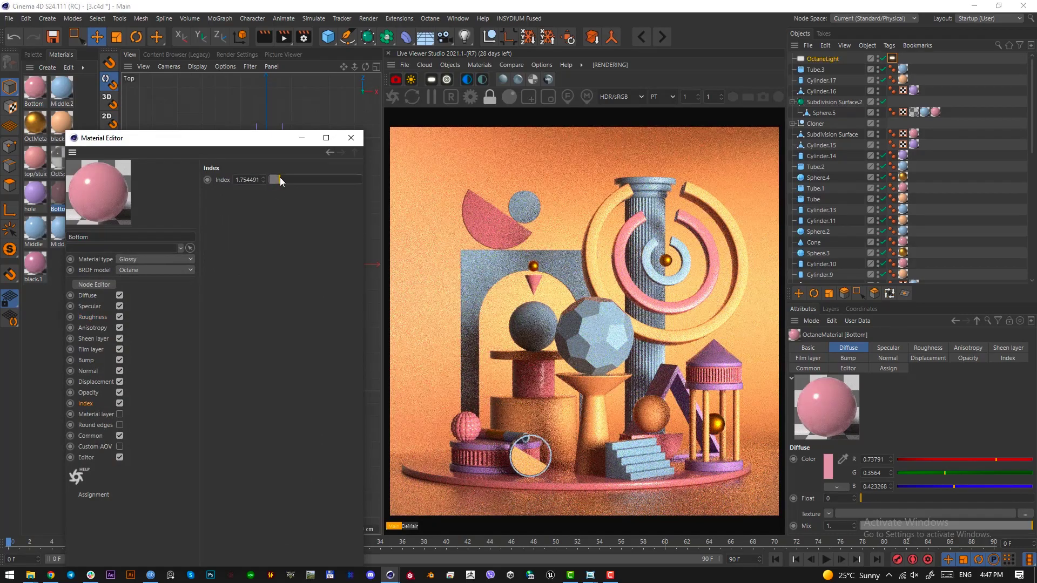
click(351, 138)
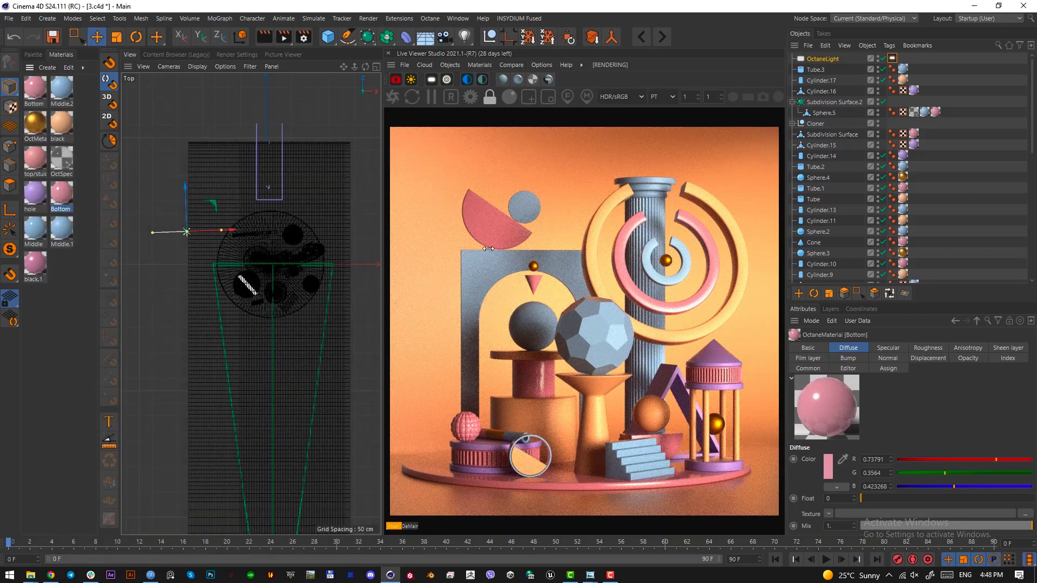
Step: Select the material assigned to the pink half-disc from the render
right_click(493, 224)
mouse_move(540, 262)
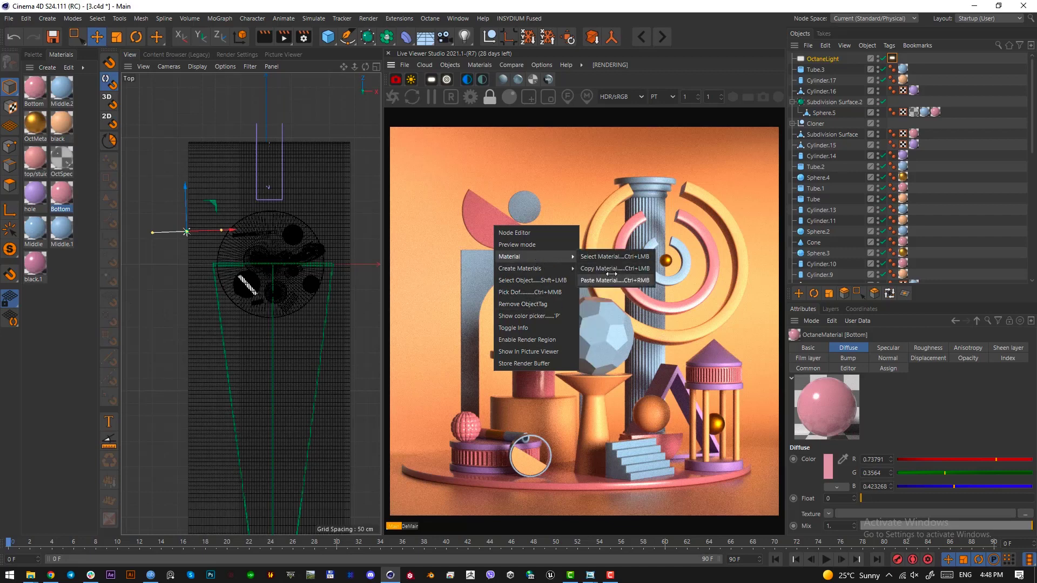
click(609, 256)
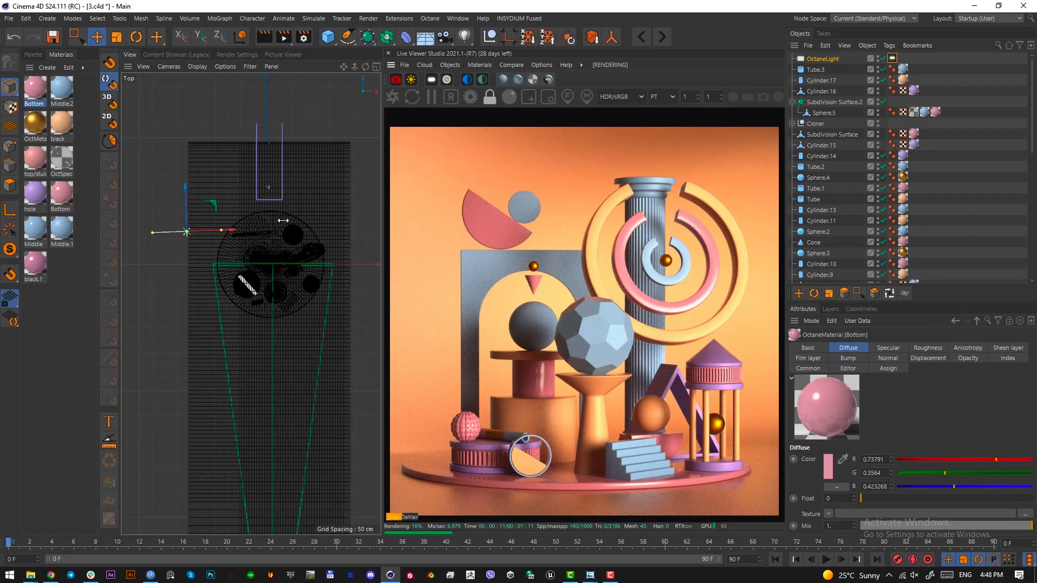
Step: In the camera view, rotate the pink half-disc and the small blue disc together above the arch
key(F1)
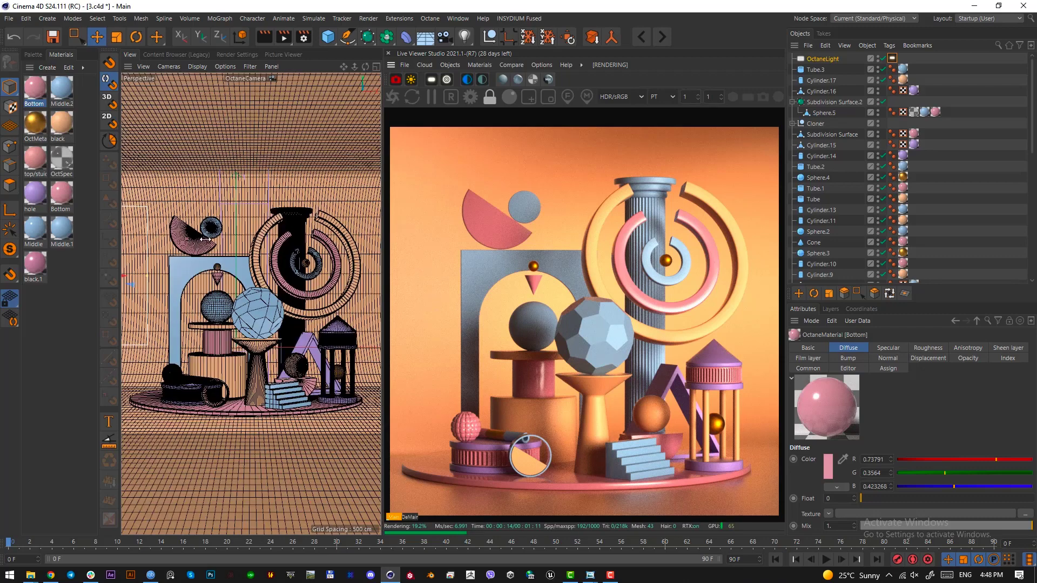
click(205, 238)
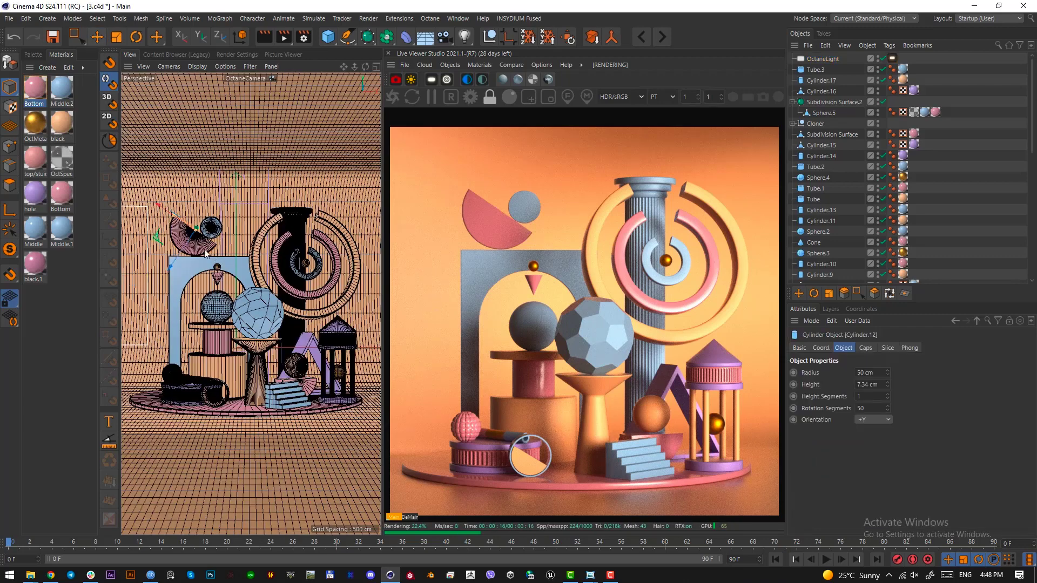
key(e)
click(216, 233)
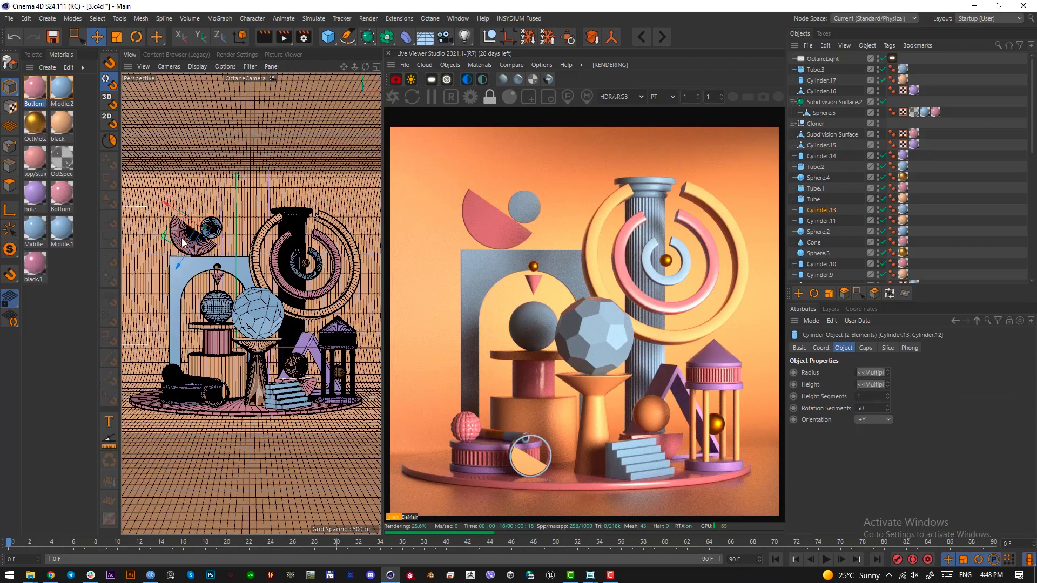
key(r)
drag(230, 224, 236, 222)
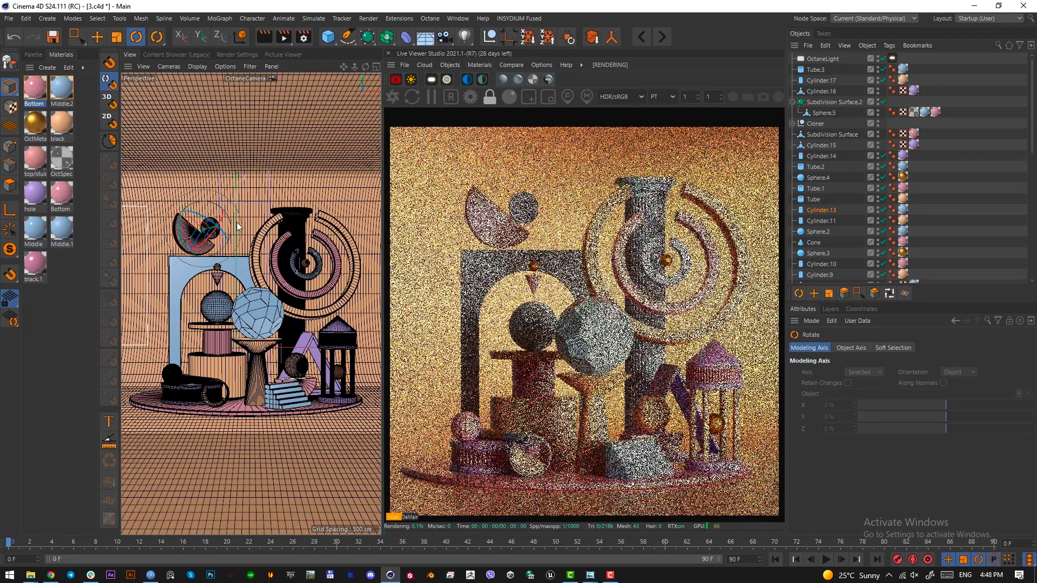
Step: Nudge the small piece floating above the arch slightly along the vertical axis, using world coordinates
key(e)
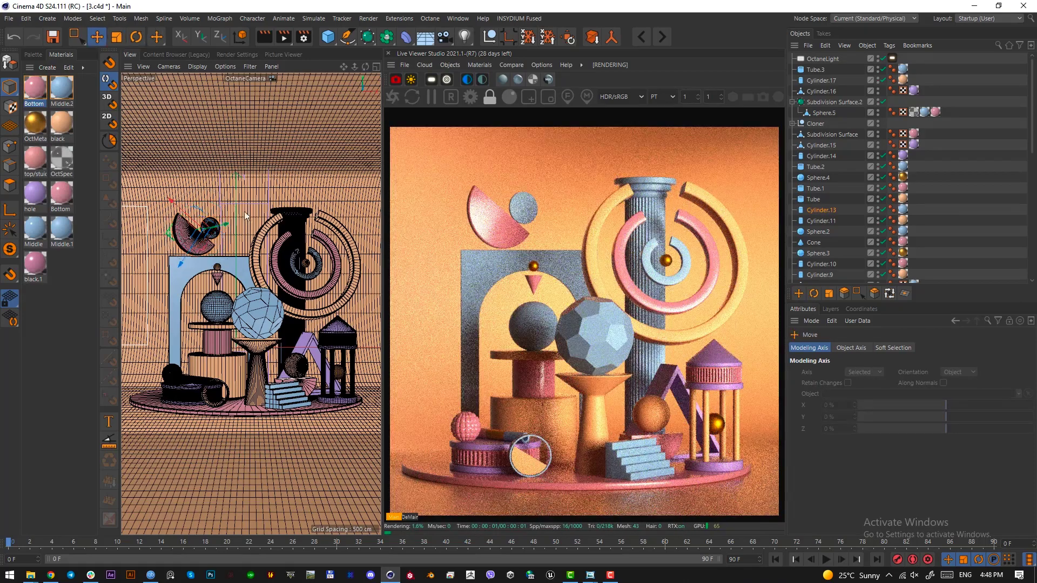
click(240, 38)
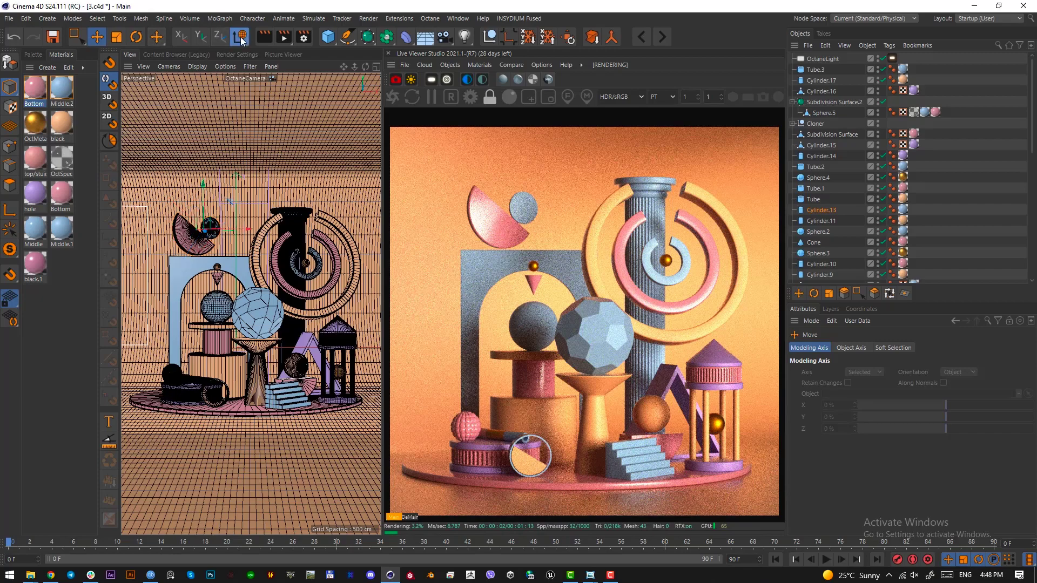
drag(203, 187, 206, 190)
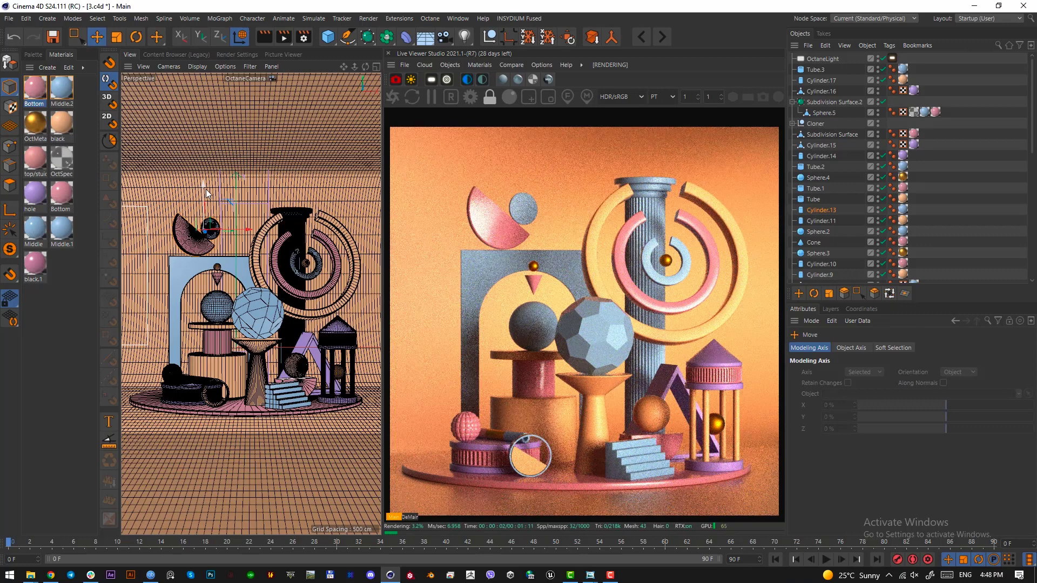
Step: Make the pink cone above the arch's sphere an editable polygon object, outside the Octane camera view
click(215, 280)
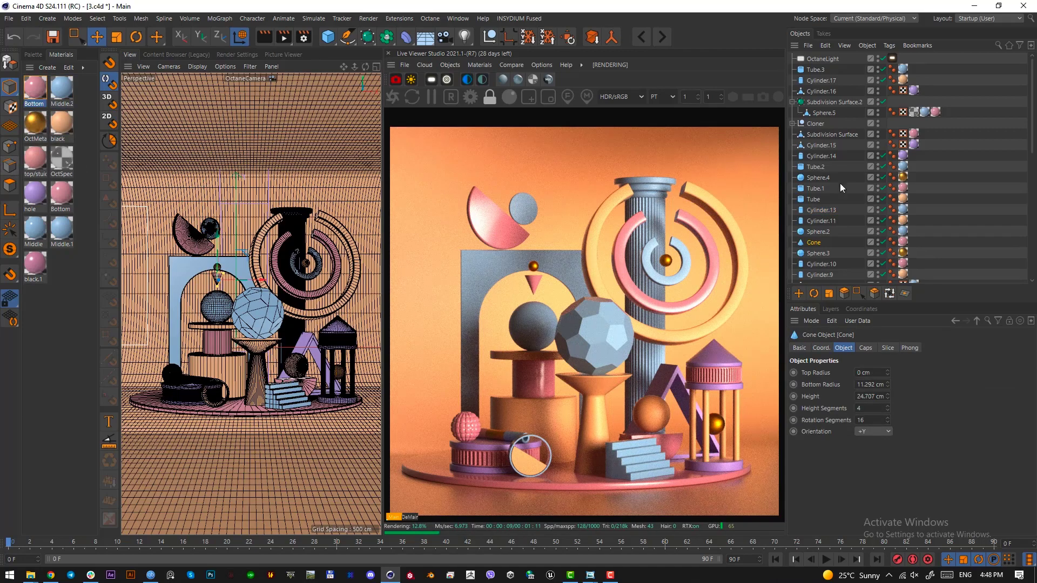
scroll(880, 256, down, 10)
click(881, 246)
scroll(255, 294, up, 5)
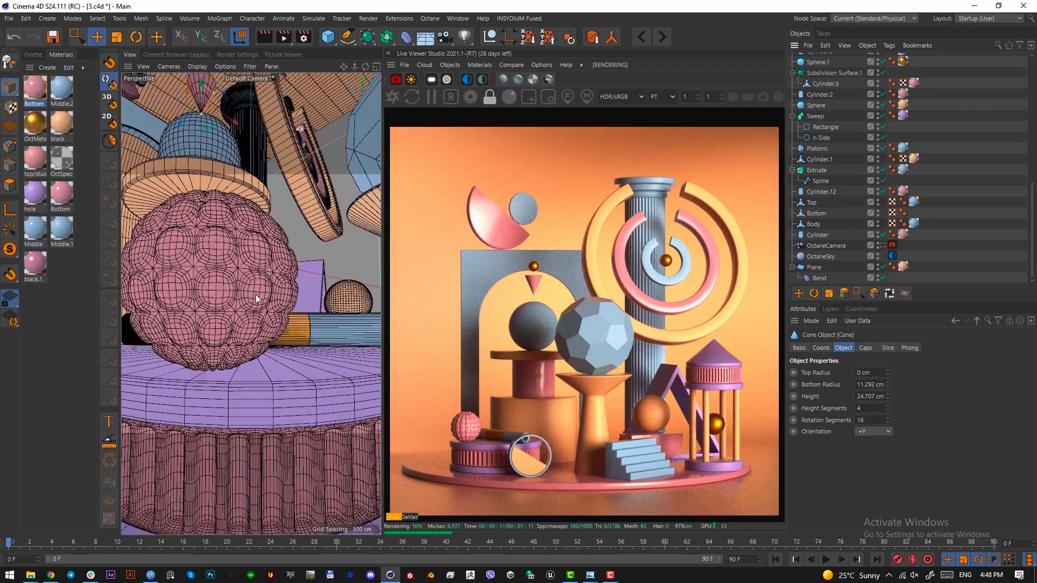
scroll(255, 294, down, 5)
alt+drag(201, 284, 242, 288)
scroll(239, 157, up, 10)
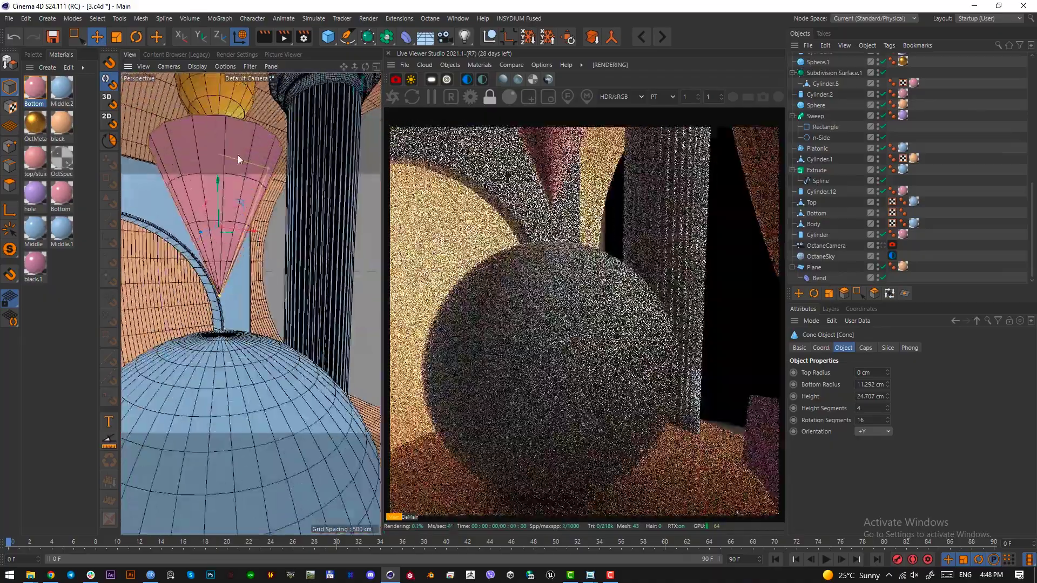
alt+drag(237, 155, 221, 283)
key(c)
alt+drag(236, 245, 231, 264)
Step: Bevel the cone's upper rim edge loop with an Offset of about 2.3 cm and 4 subdivisions, and return to the Octane camera view
key(Return)
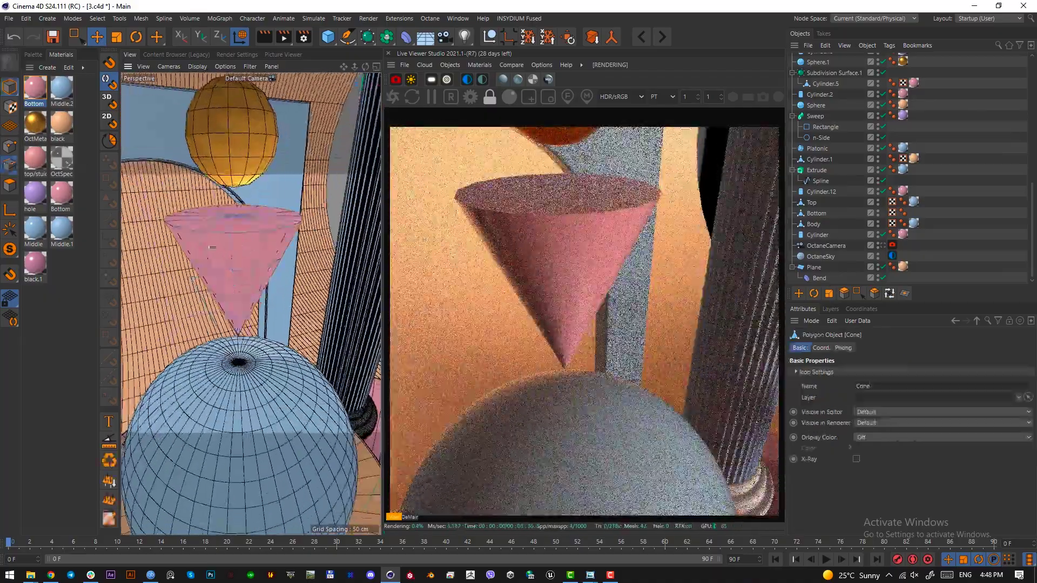
double_click(245, 231)
key(m)
key(s)
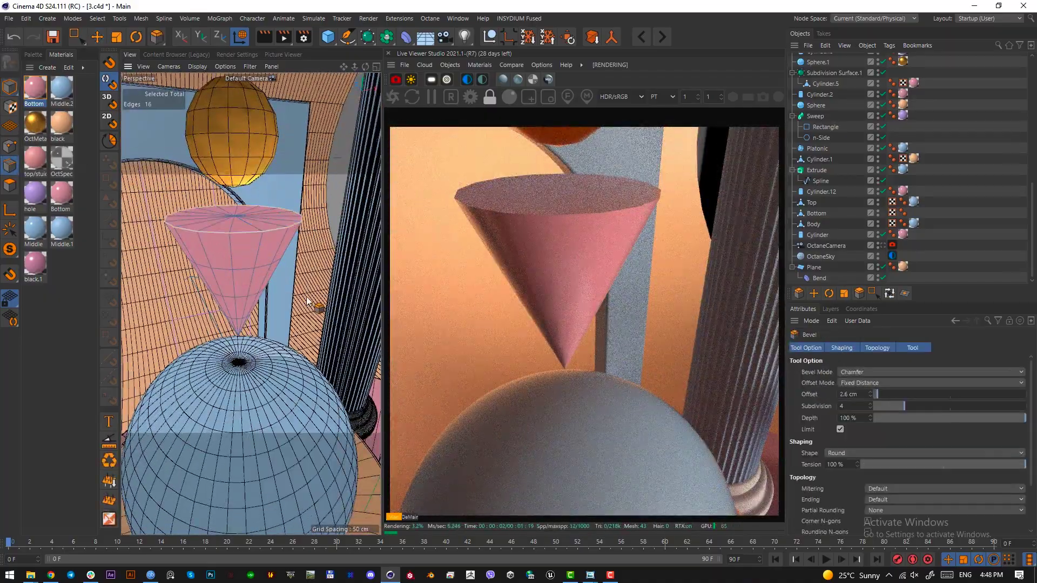
drag(308, 300, 342, 300)
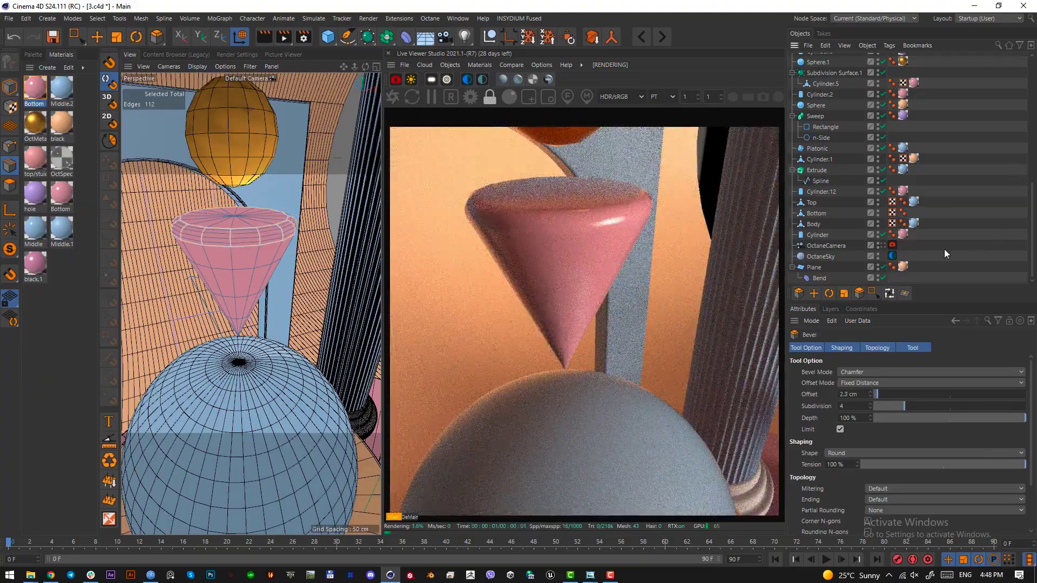
click(882, 245)
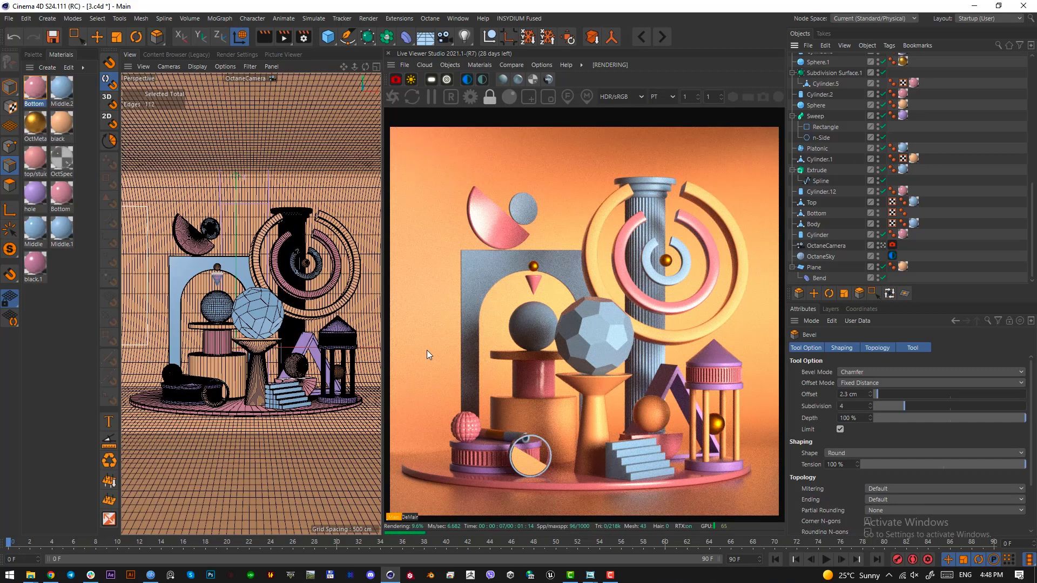
key(Print)
drag(516, 304, 552, 349)
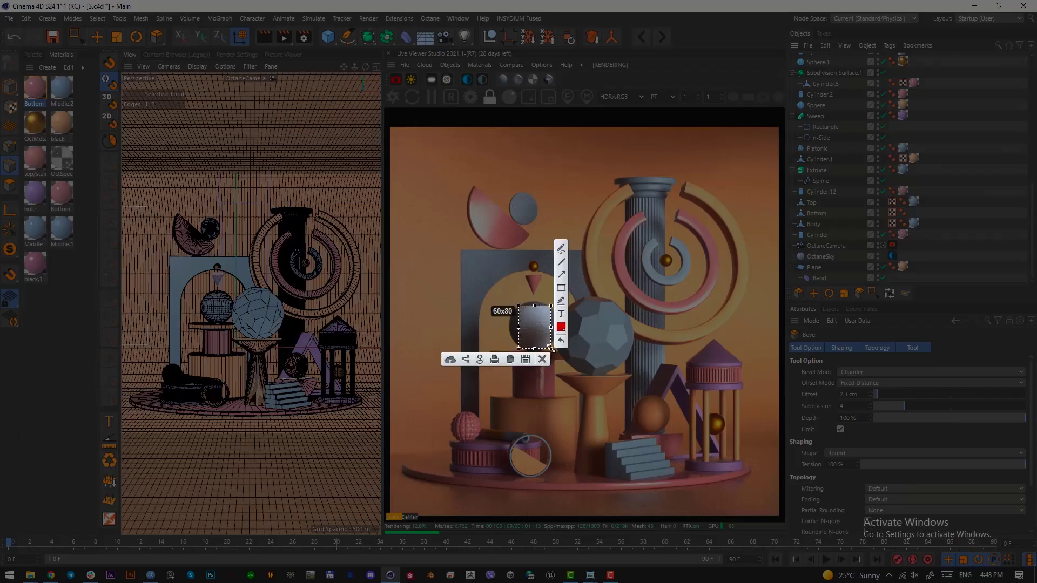
click(544, 358)
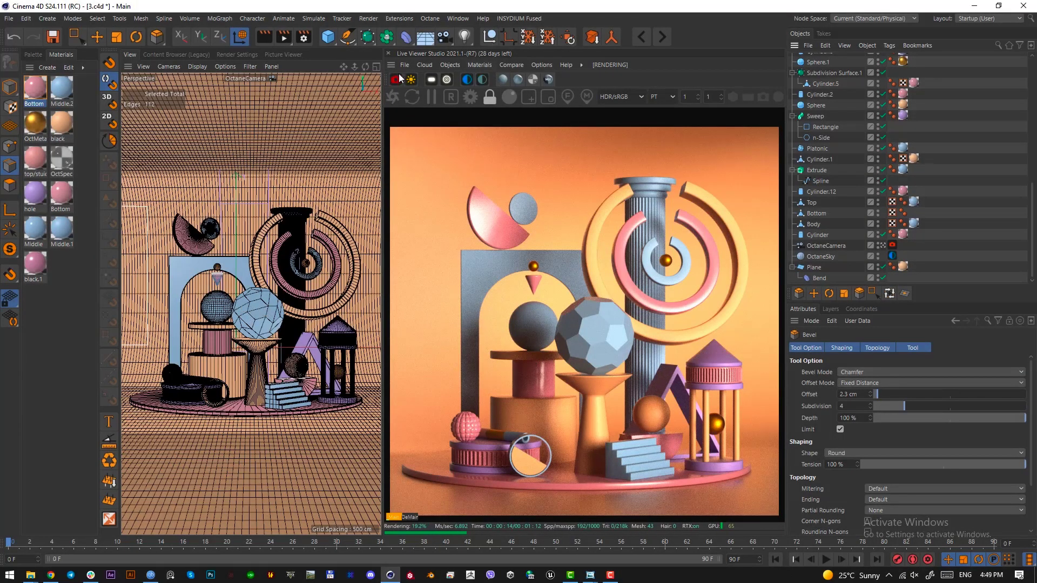
Step: Add a second Octane area light with camera and shadow visibility off, General visibility 0 and Power about 9.6
click(432, 80)
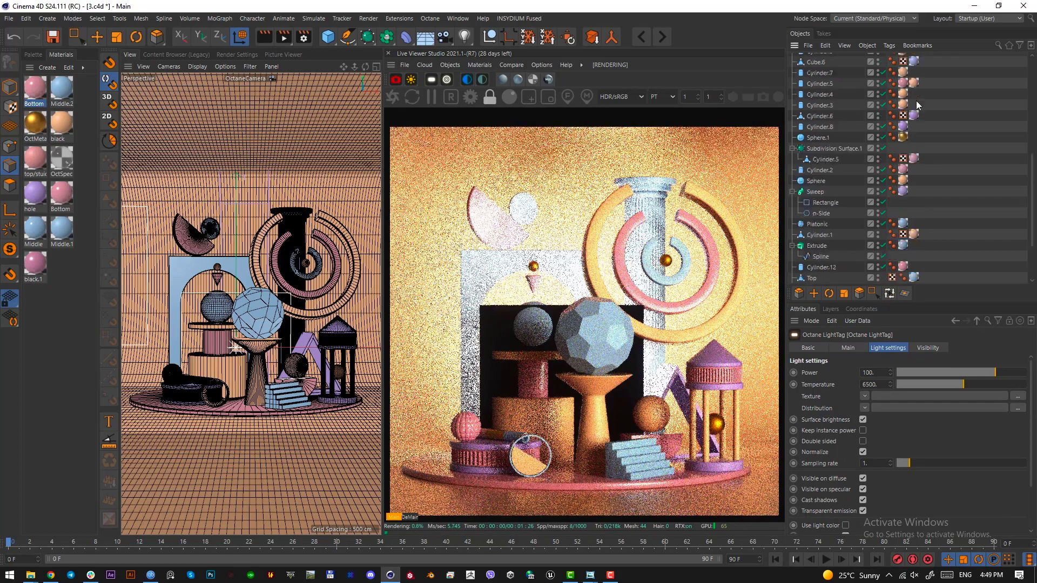
click(926, 348)
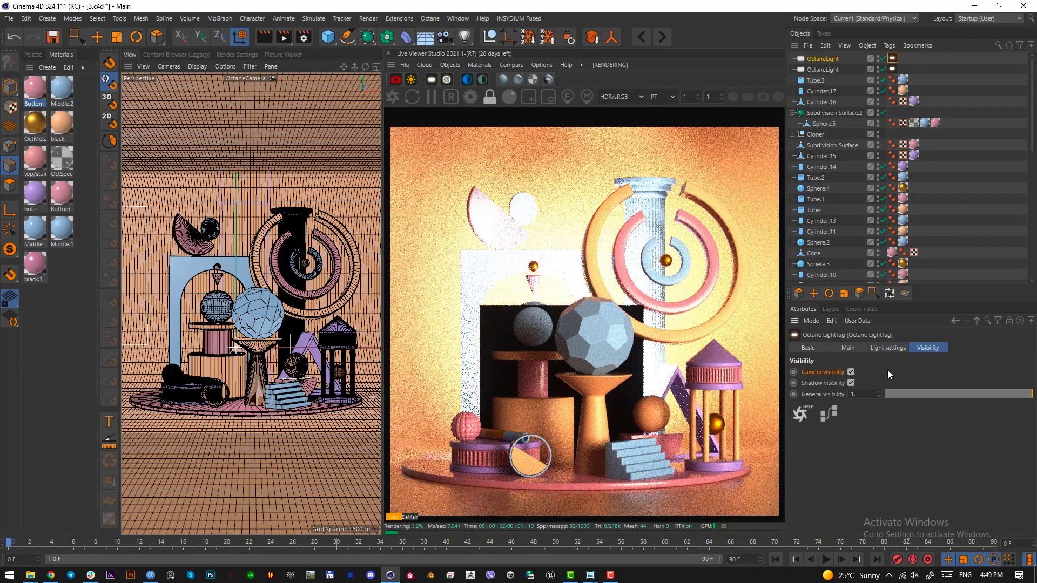
click(851, 372)
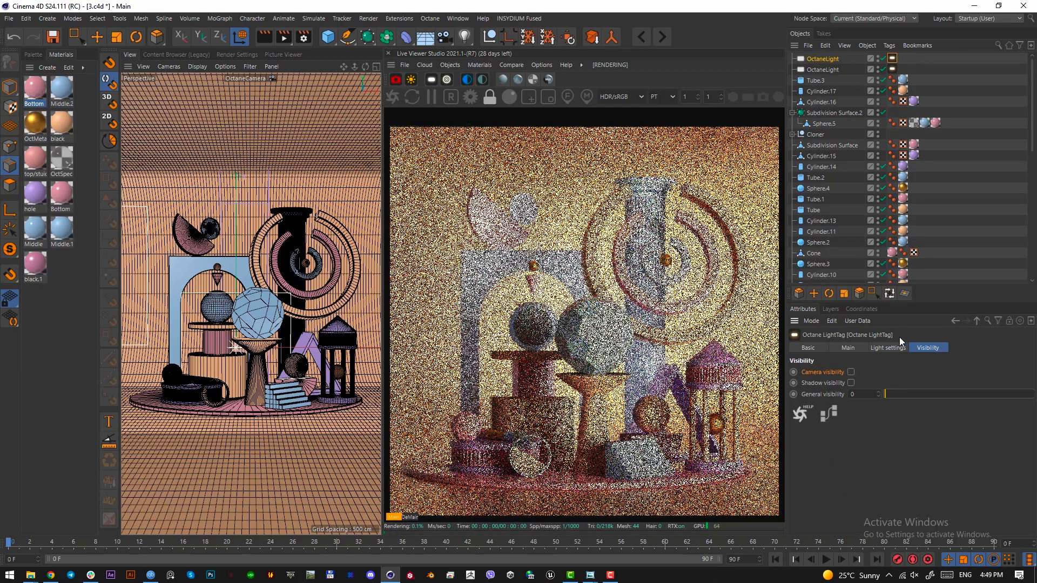
click(891, 348)
drag(991, 378, 977, 375)
Step: In the top view, move the new area light beside the sphere under the arch
click(812, 60)
key(F2)
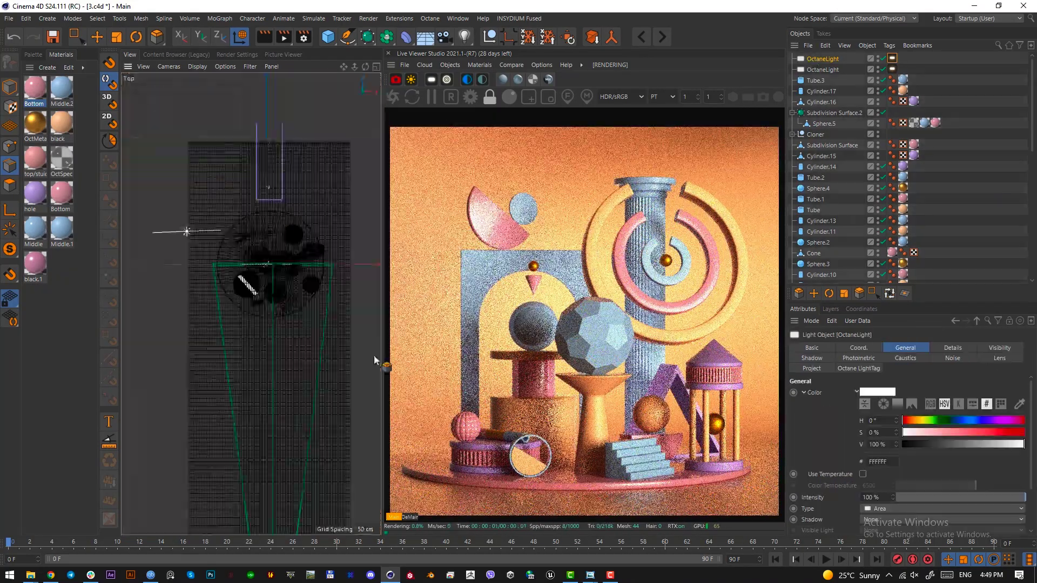
scroll(283, 330, up, 2)
key(e)
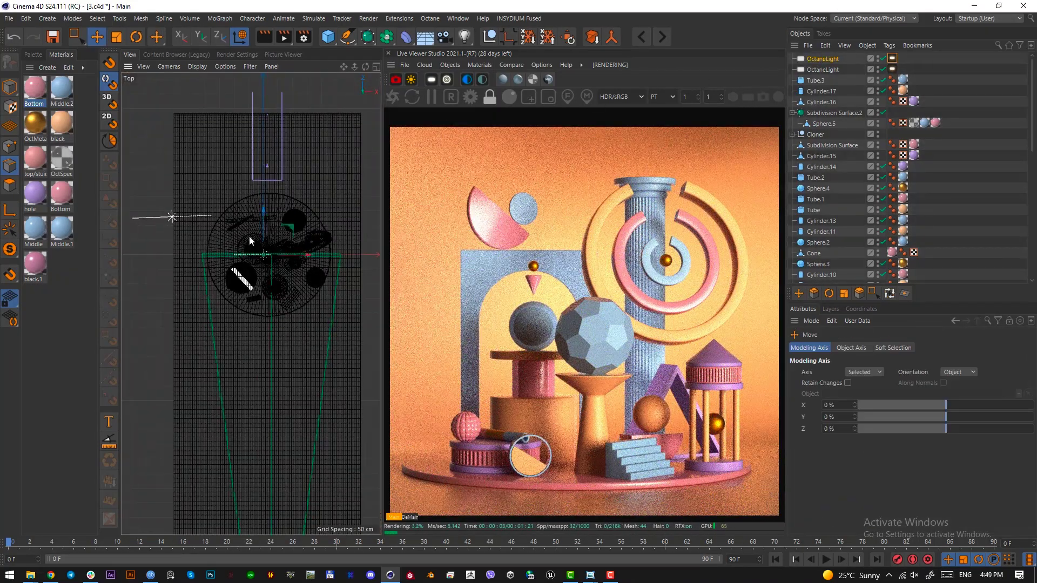
alt+right_drag(250, 237, 340, 221)
scroll(323, 371, down, 2)
drag(316, 379, 208, 350)
Step: Turn the new area light sideways toward the sphere under the arch and raise it to the sphere's height
key(r)
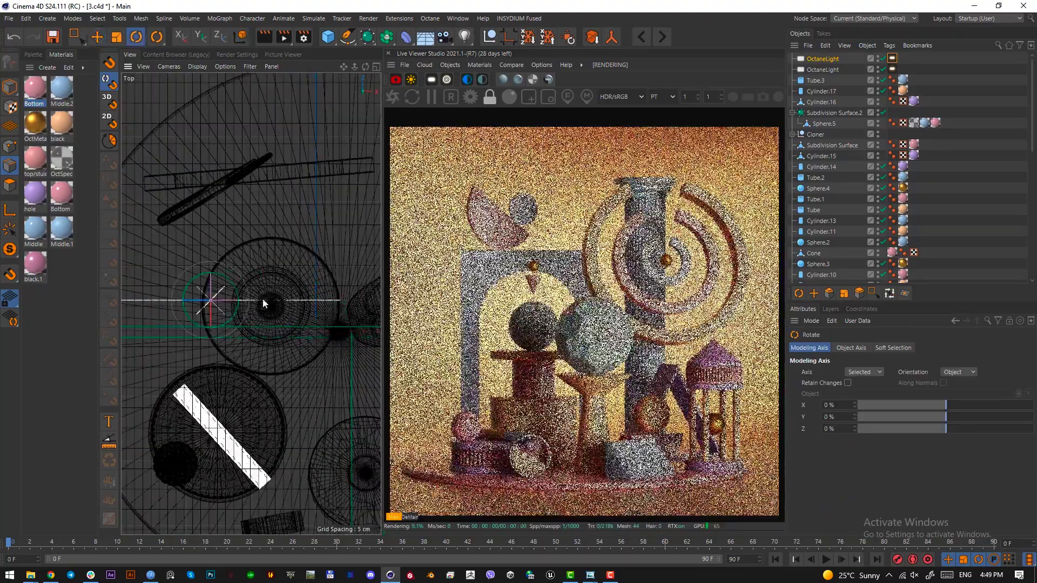
drag(237, 310, 172, 413)
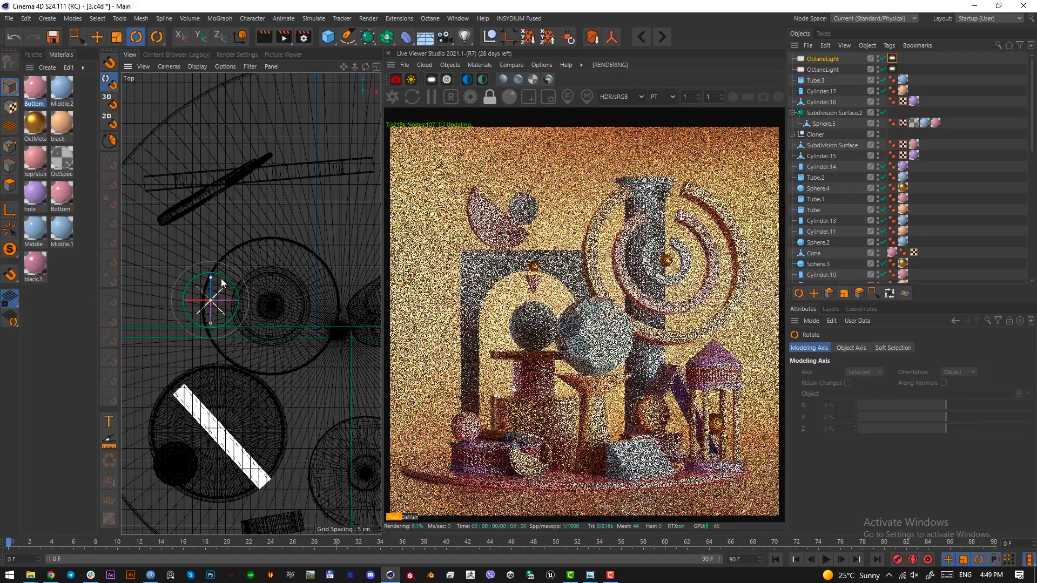
key(F3)
scroll(308, 288, up, 3)
key(e)
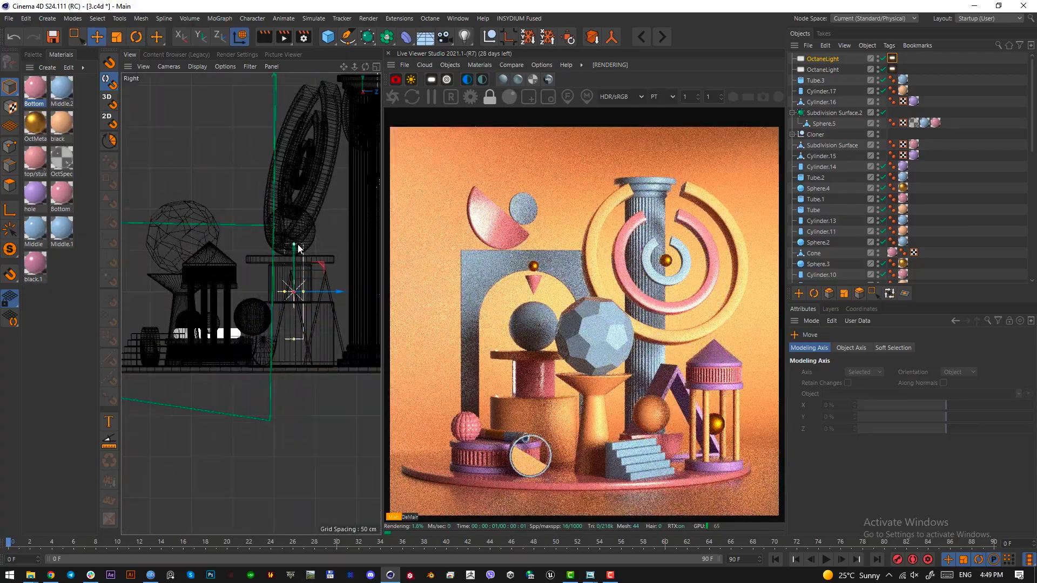
drag(296, 248, 300, 186)
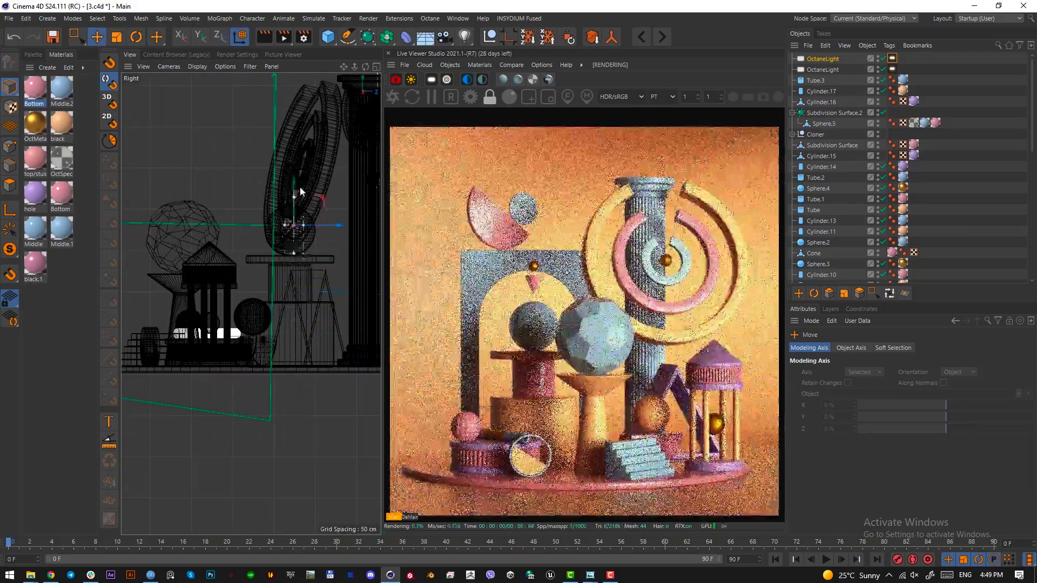
Step: Fine-tune the new light's position in the top and side views so it sits just outside the left side of the sphere
key(F2)
scroll(303, 213, down, 4)
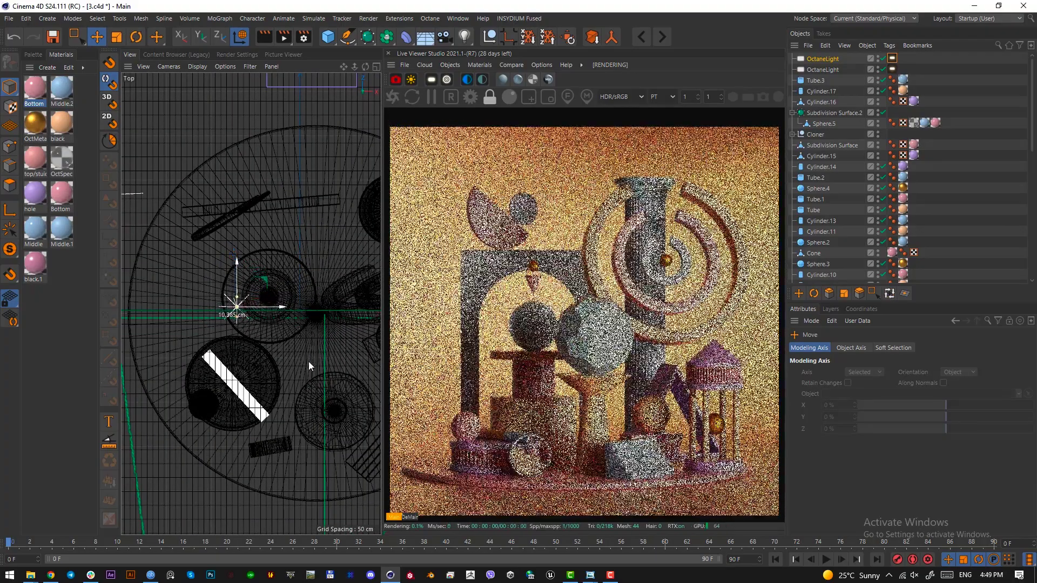
key(F3)
scroll(302, 307, down, 2)
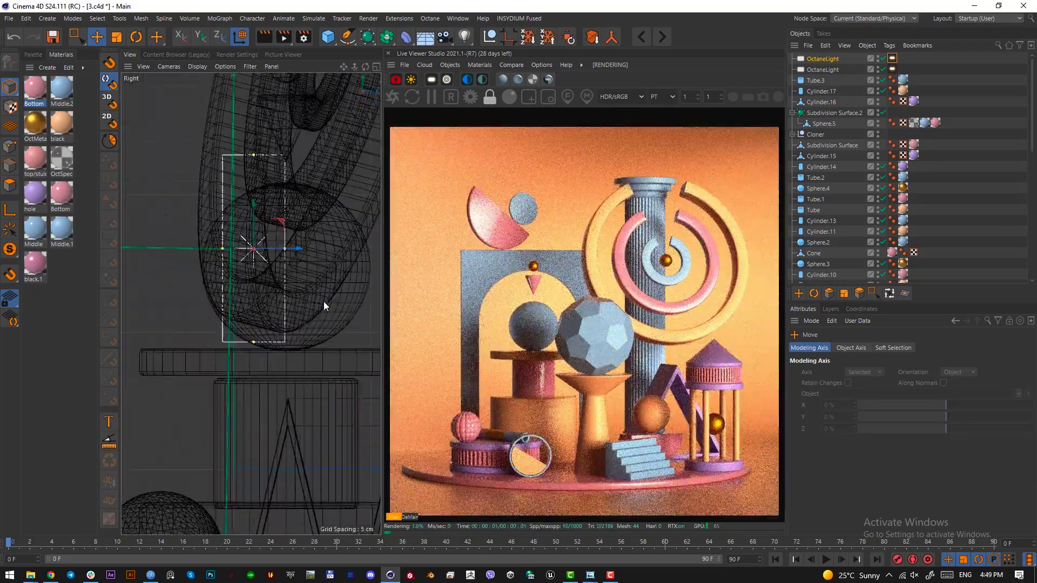
key(F2)
key(F3)
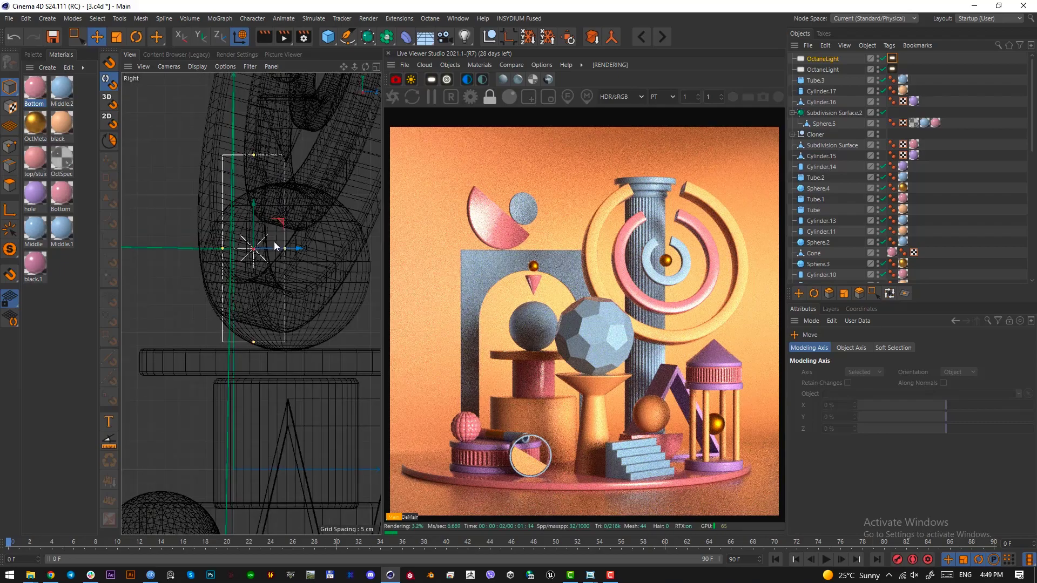
key(F2)
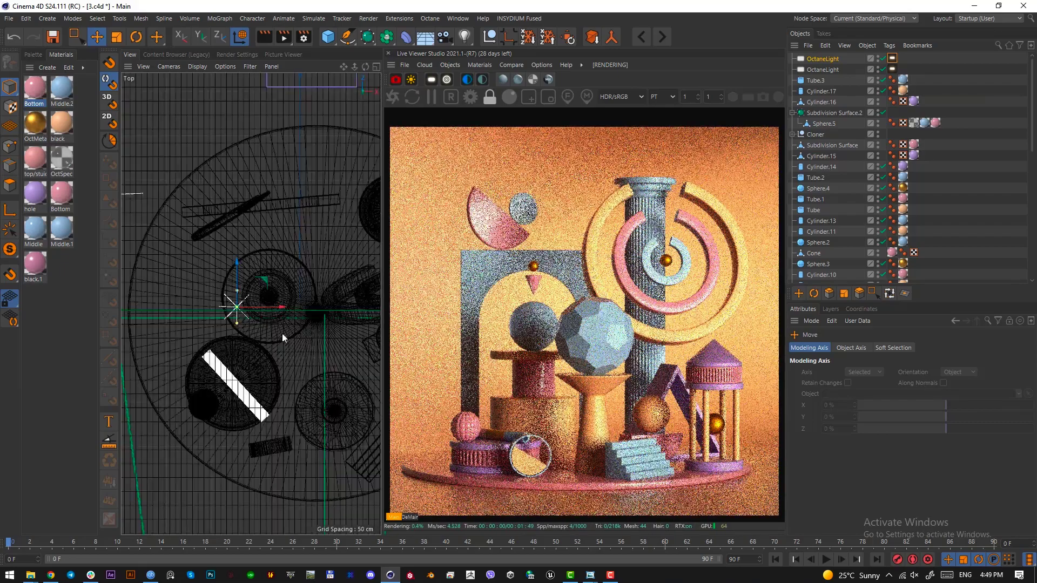
drag(209, 320, 251, 396)
key(F1)
Step: Set the new area light's Power to 30
click(891, 58)
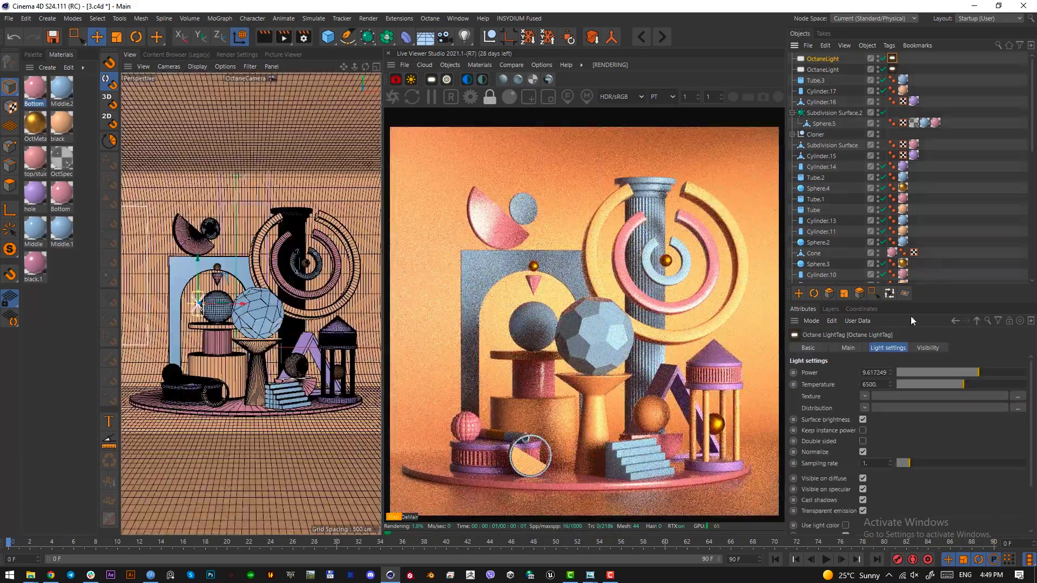
drag(979, 372, 981, 371)
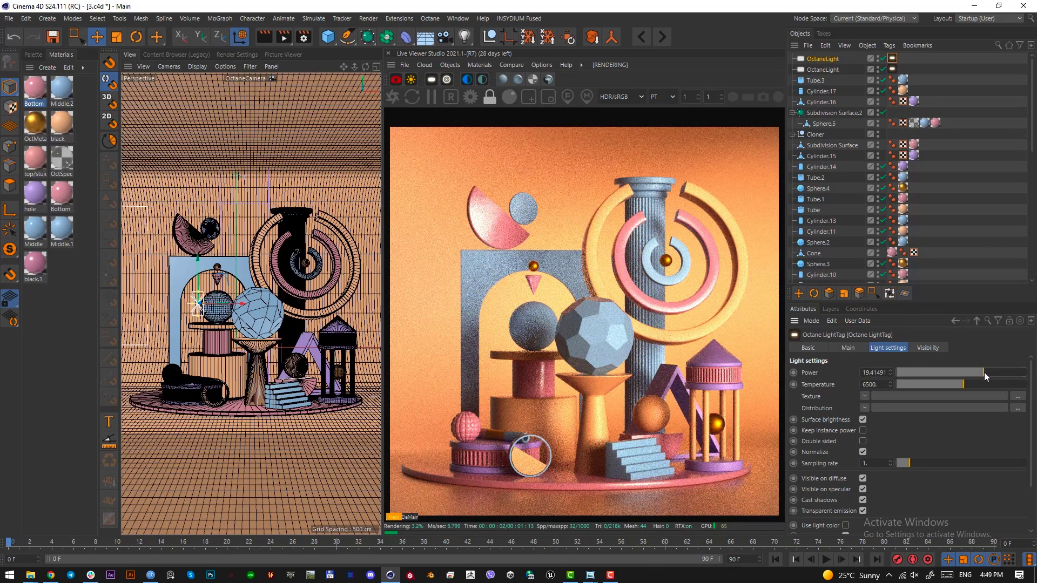
click(866, 373)
text(30.)
key(Return)
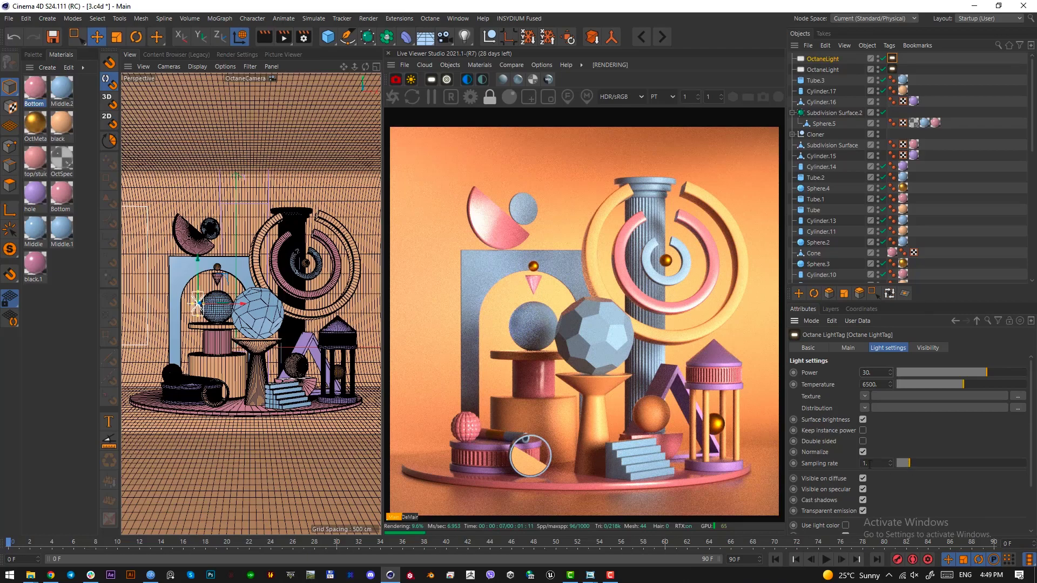
Step: Test the new area light's Sampling rate at 10 and 3, and settle on 2
text(00)
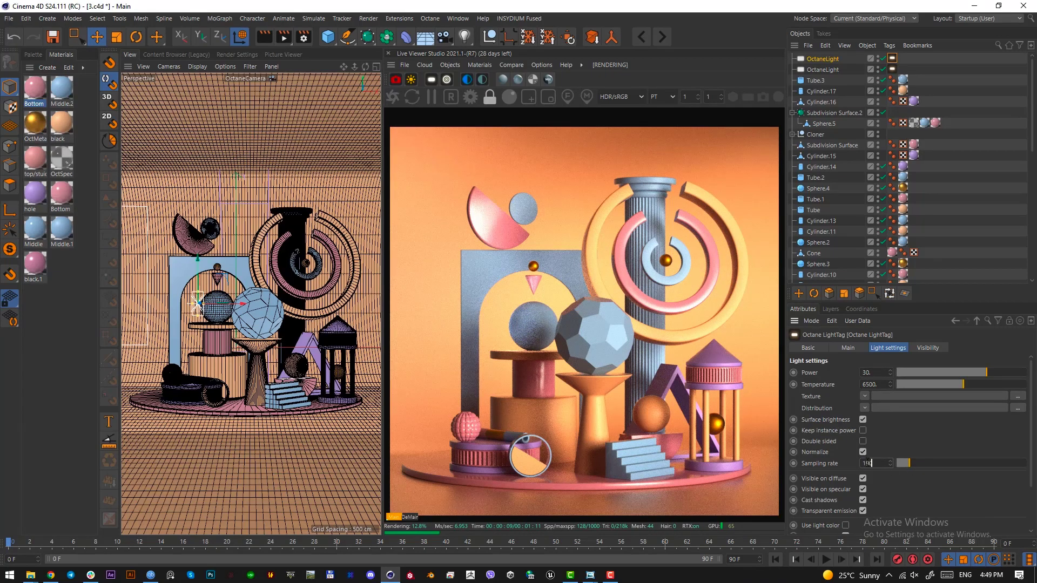
key(Return)
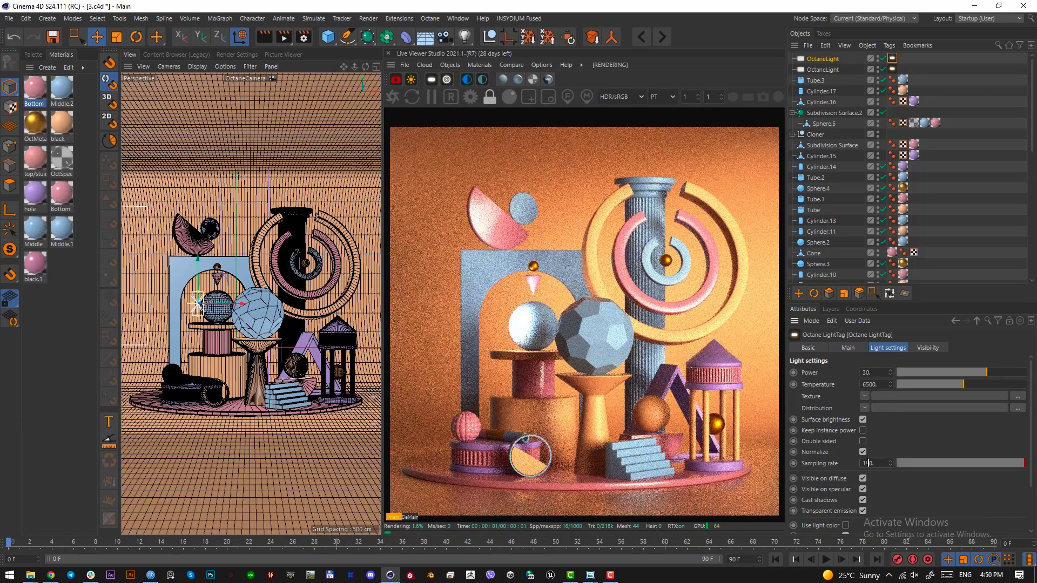
drag(862, 464, 888, 463)
text(10)
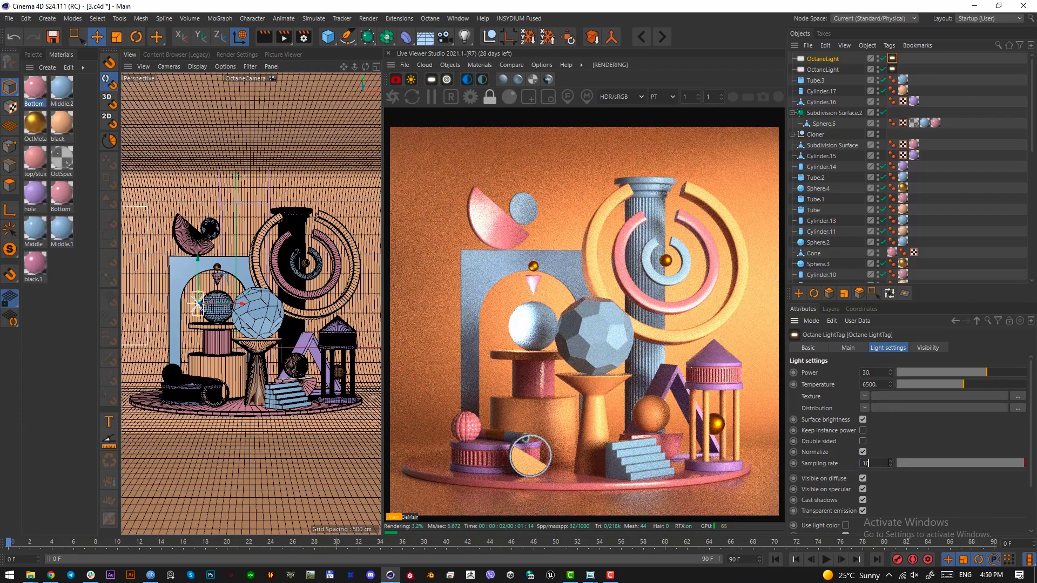
key(Return)
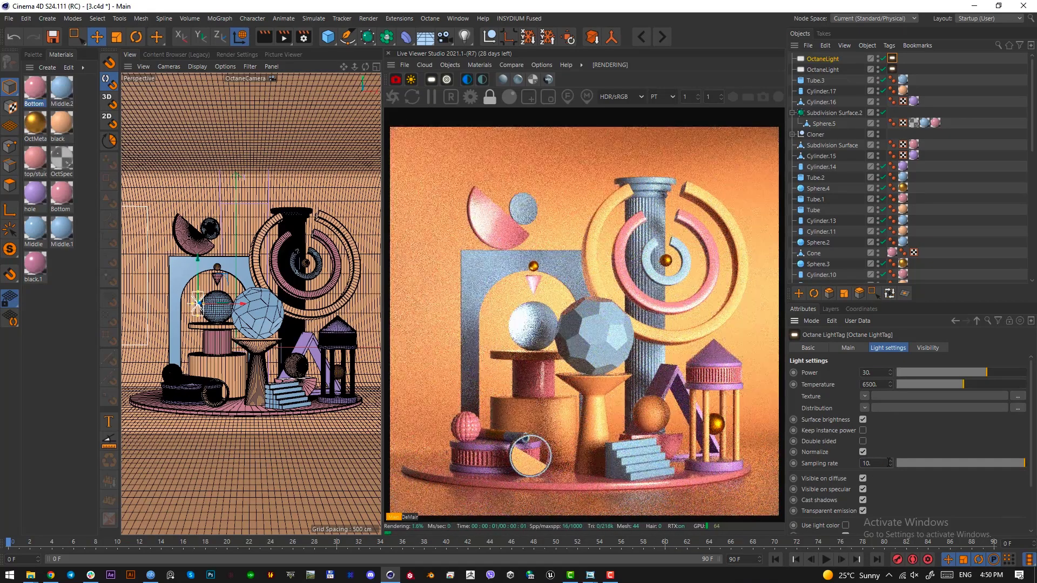
click(877, 463)
text(3)
key(Return)
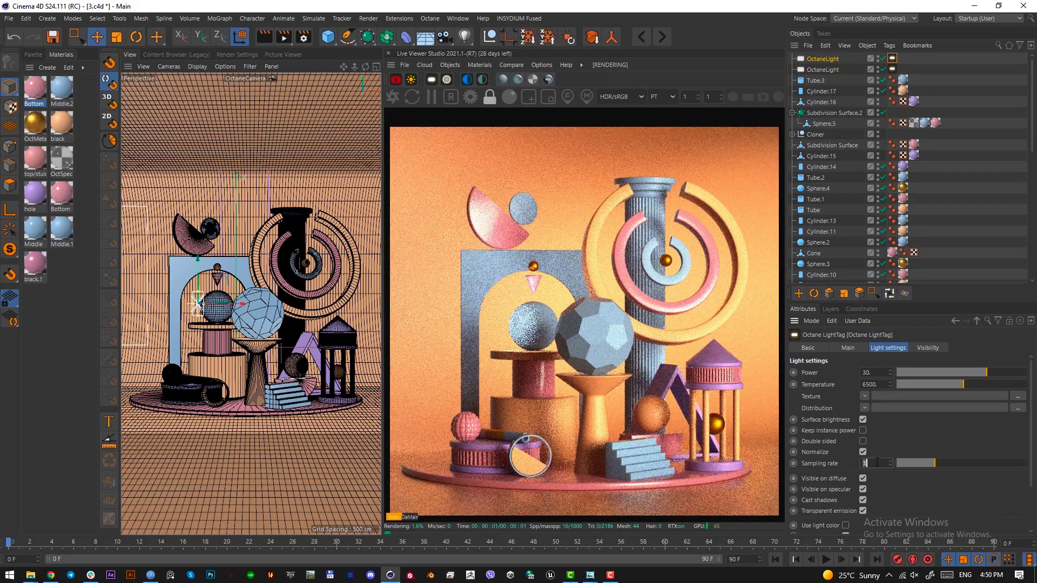
text(2)
key(Return)
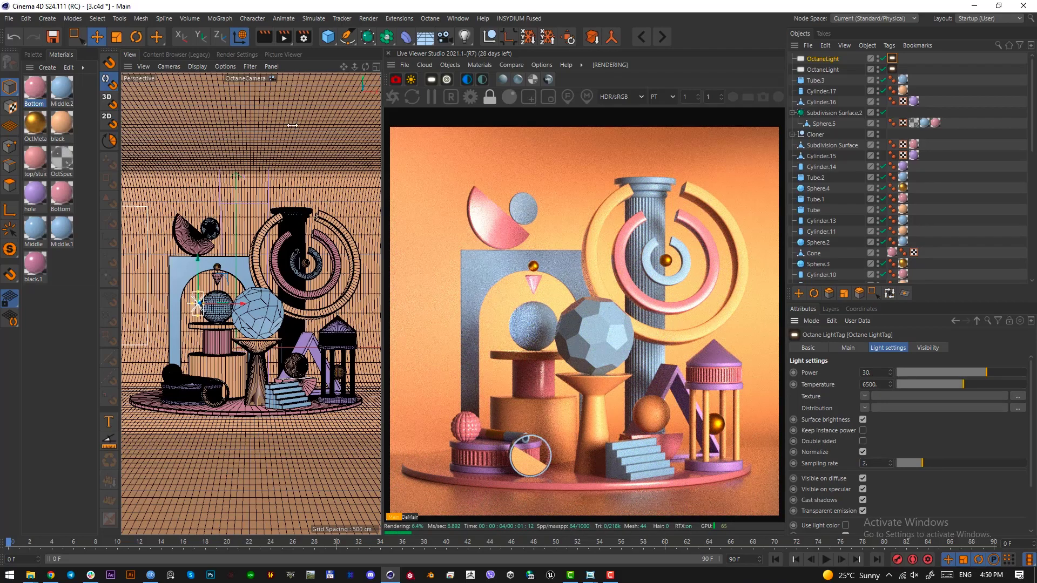
Step: Apply the gold OctMetal1 material to the large faceted polyhedron
drag(35, 122, 279, 342)
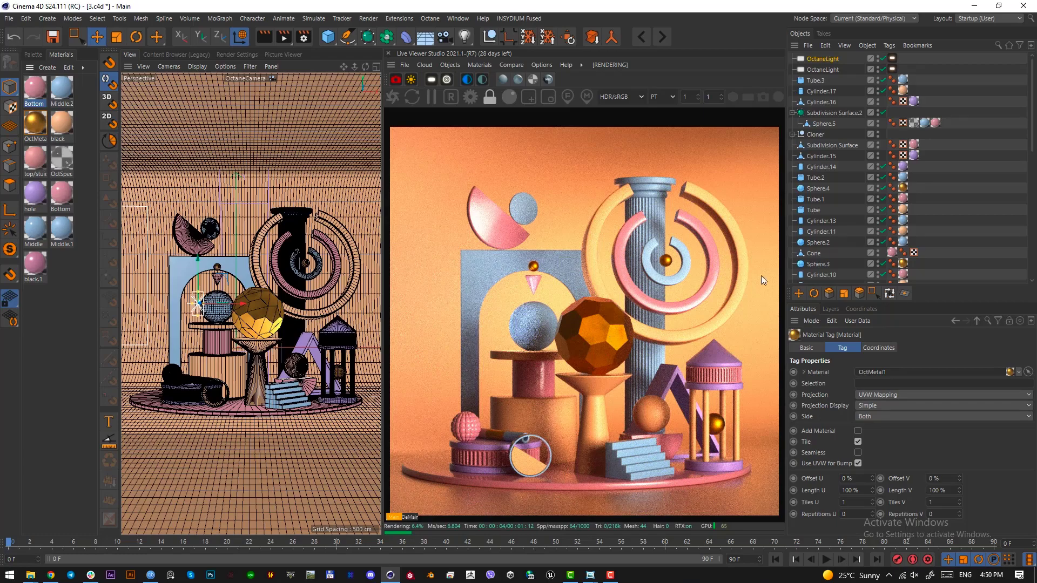
Step: Undo the last change and delete the newly added area light beside the sphere
key(ctrl+z)
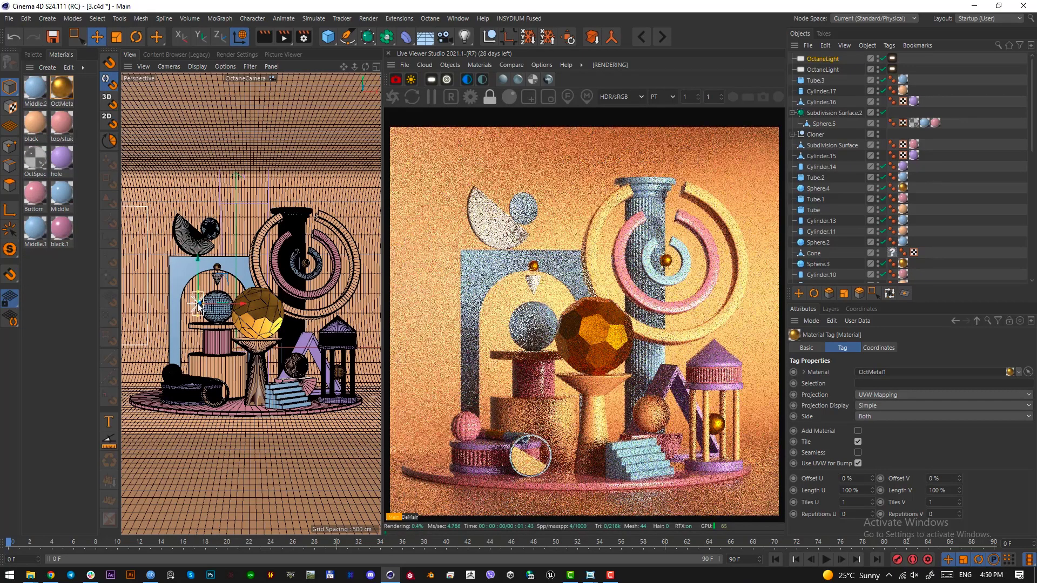
key(Delete)
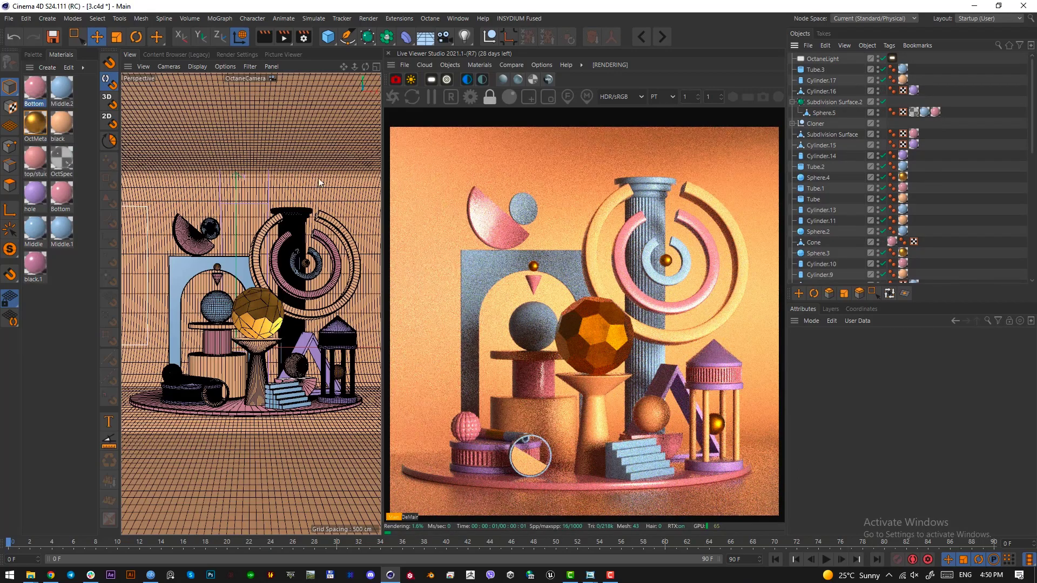
Step: Make the gold polyhedron editable, bevel all its edges with a 1.9 cm offset and 4 subdivisions, and save the scene
click(273, 325)
click(9, 165)
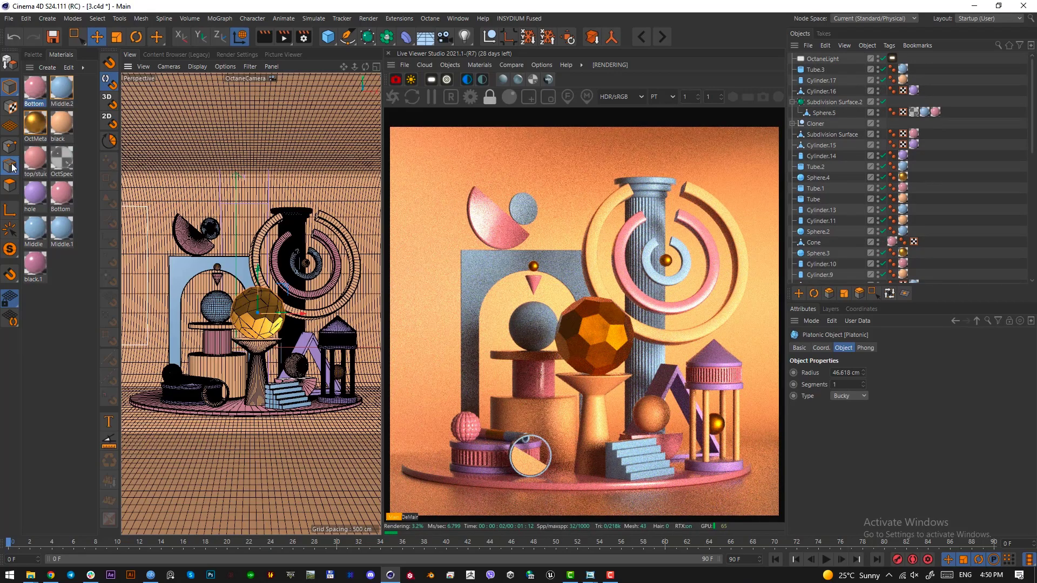
key(c)
key(ctrl+a)
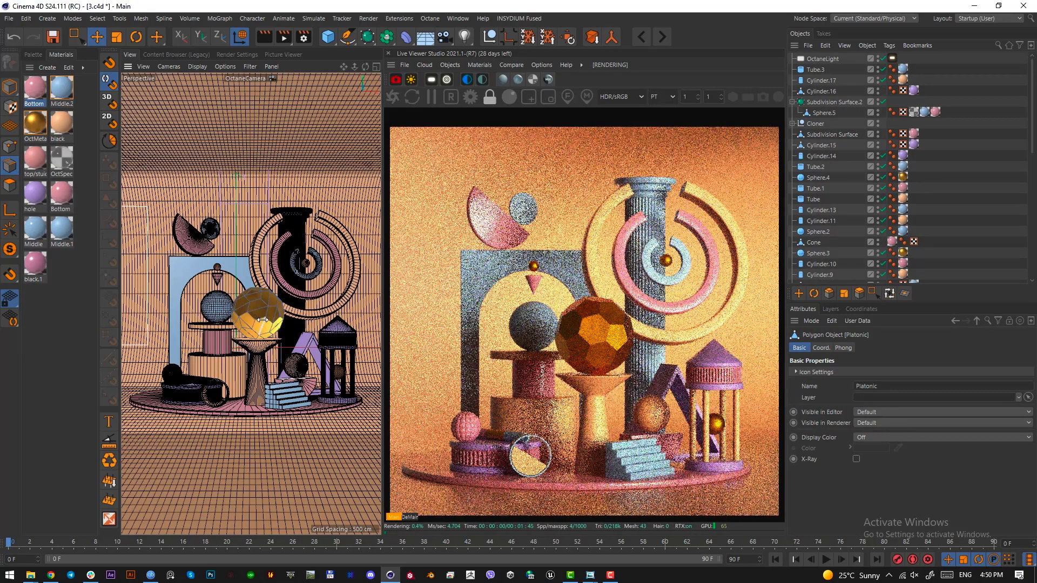
key(m)
key(s)
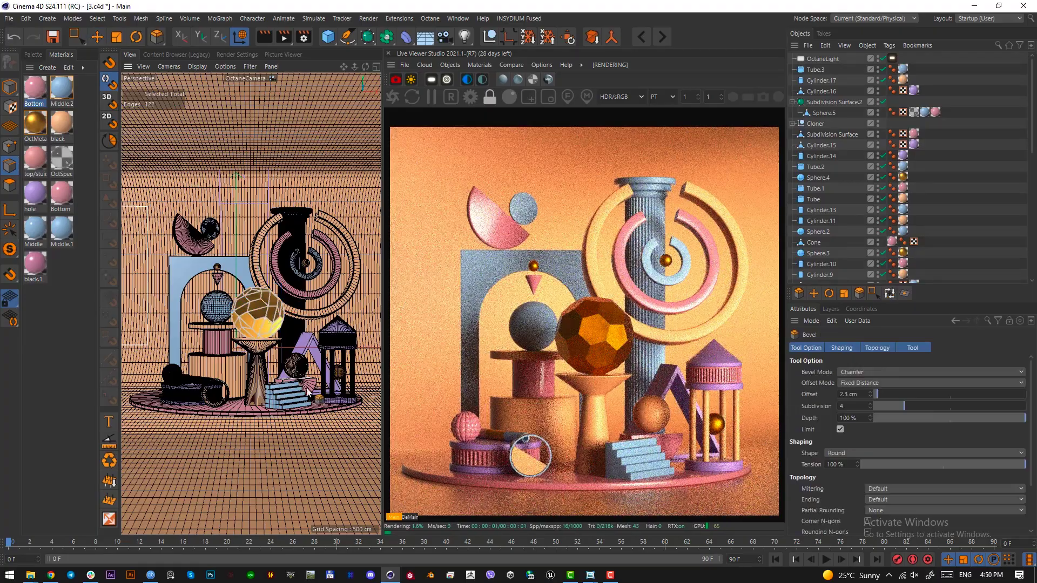
drag(307, 388, 296, 431)
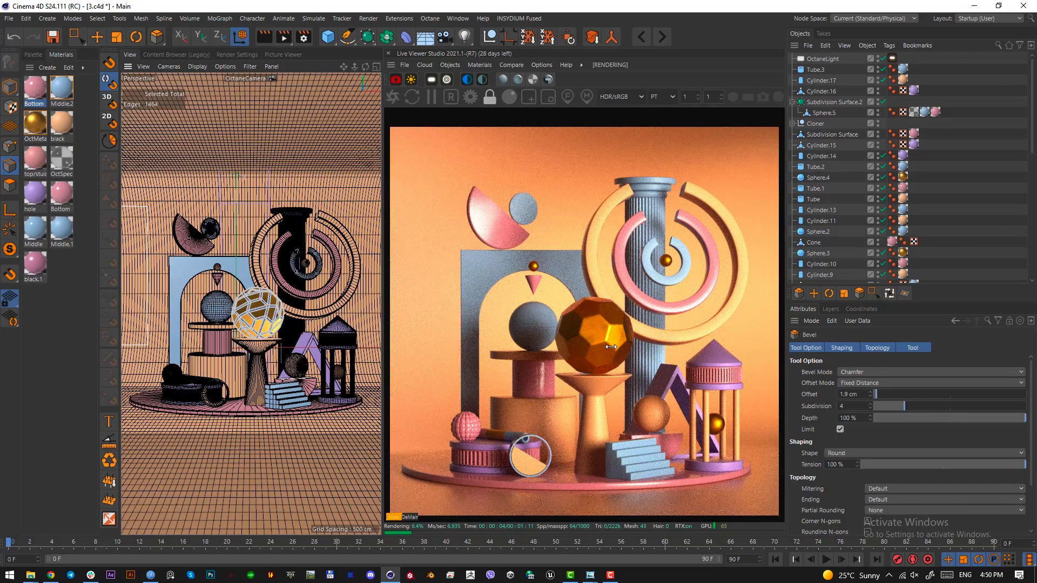
key(ctrl+s)
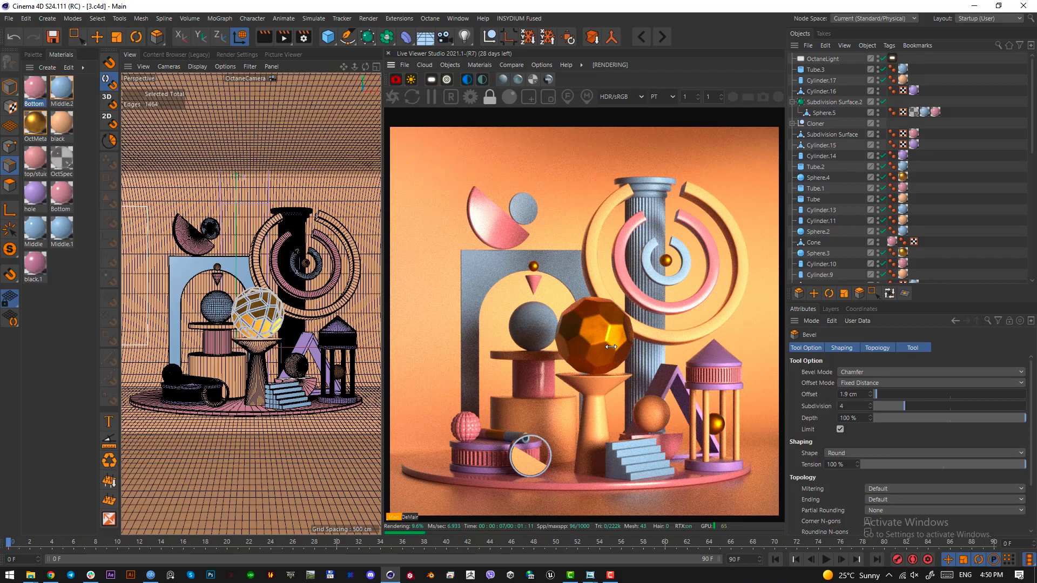
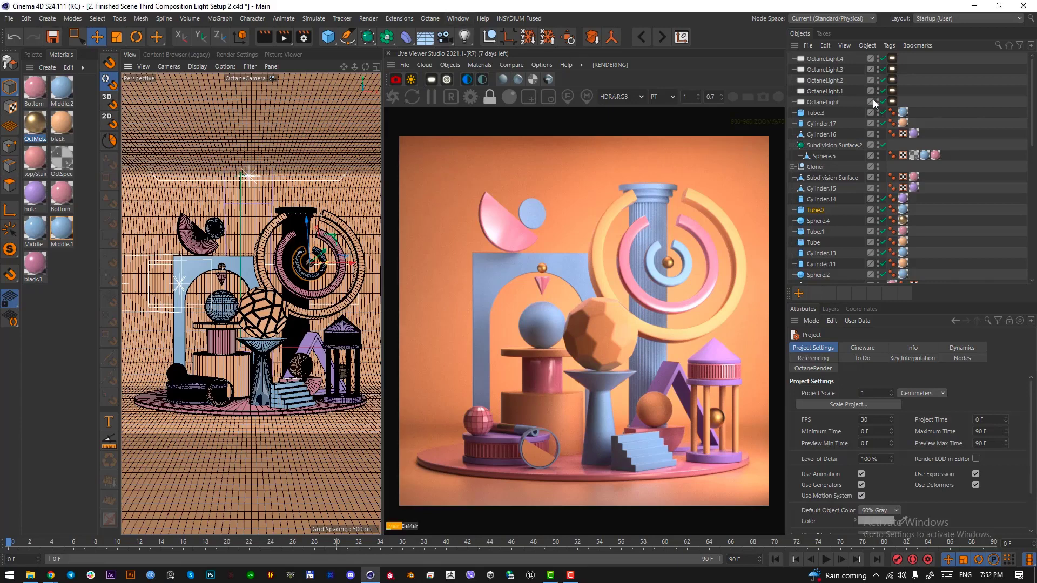
Step: Disable all five Octane lights and move the OctaneSky object directly beneath them in the object hierarchy
drag(883, 102, 883, 59)
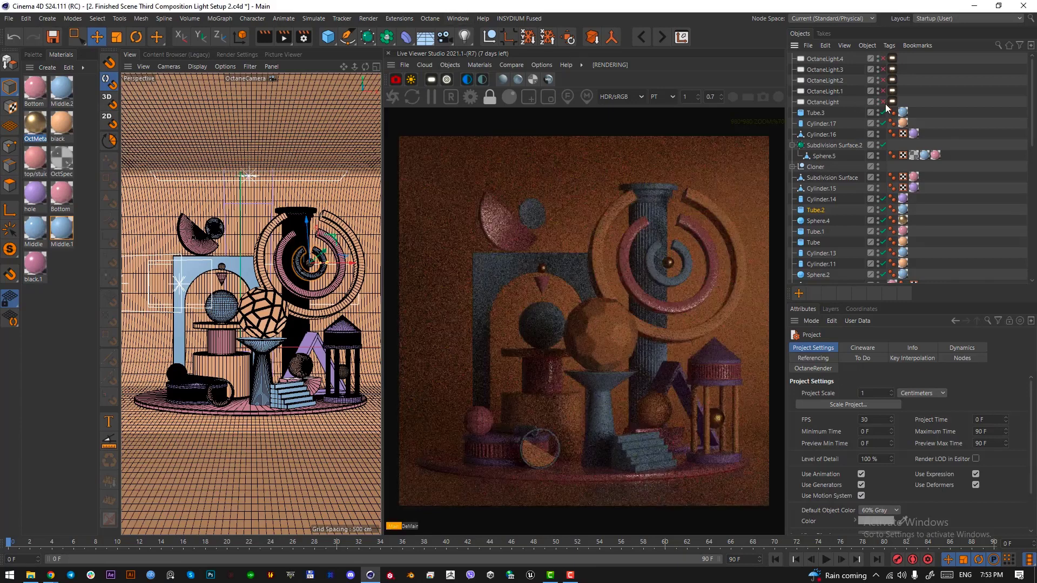
scroll(956, 165, down, 10)
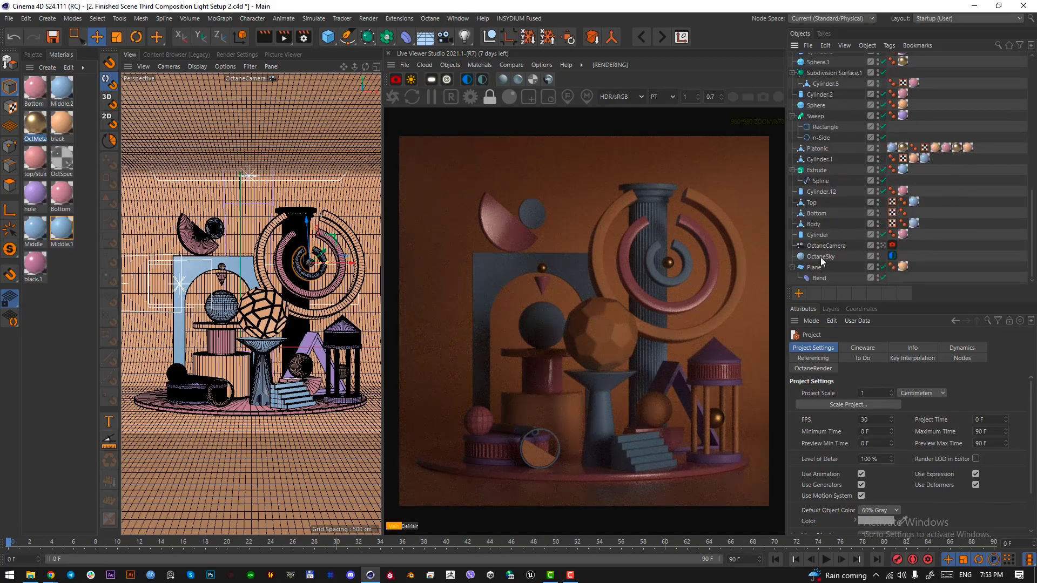
drag(820, 258, 824, 107)
click(824, 111)
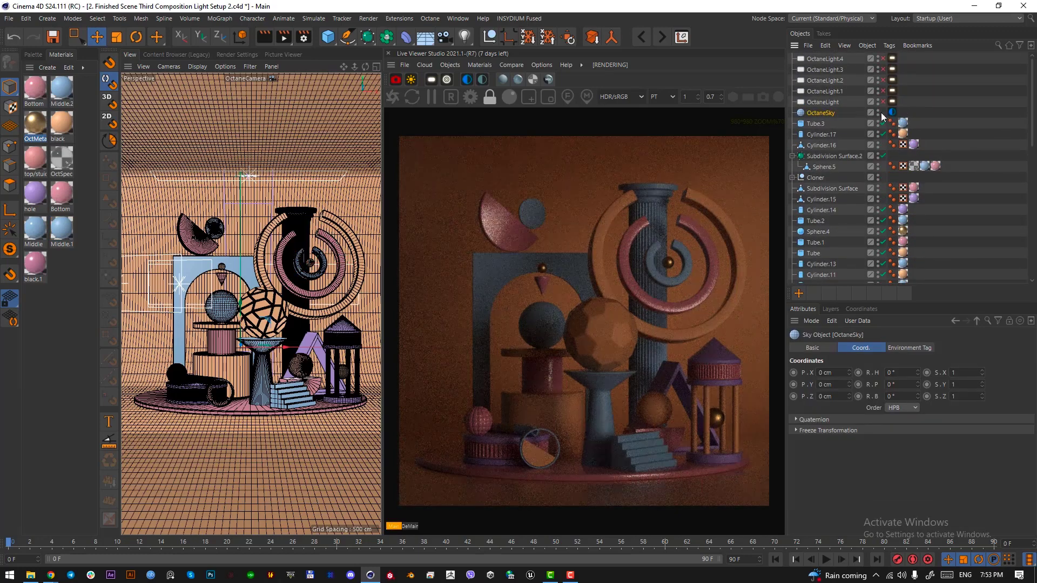
click(878, 111)
Step: Examine the OctaneSky's environment settings and the image texture that lights the scene
click(892, 112)
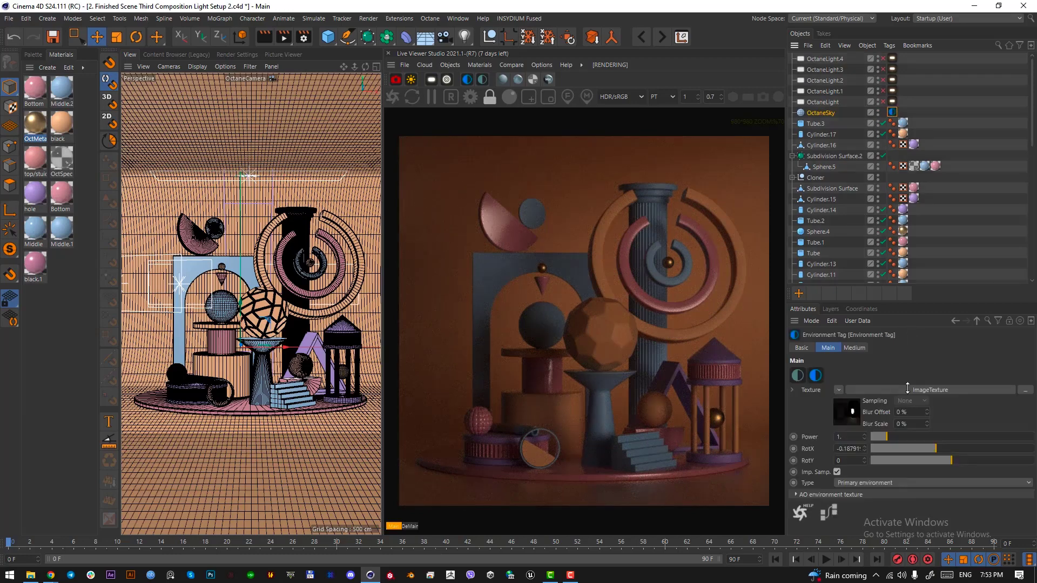
click(851, 409)
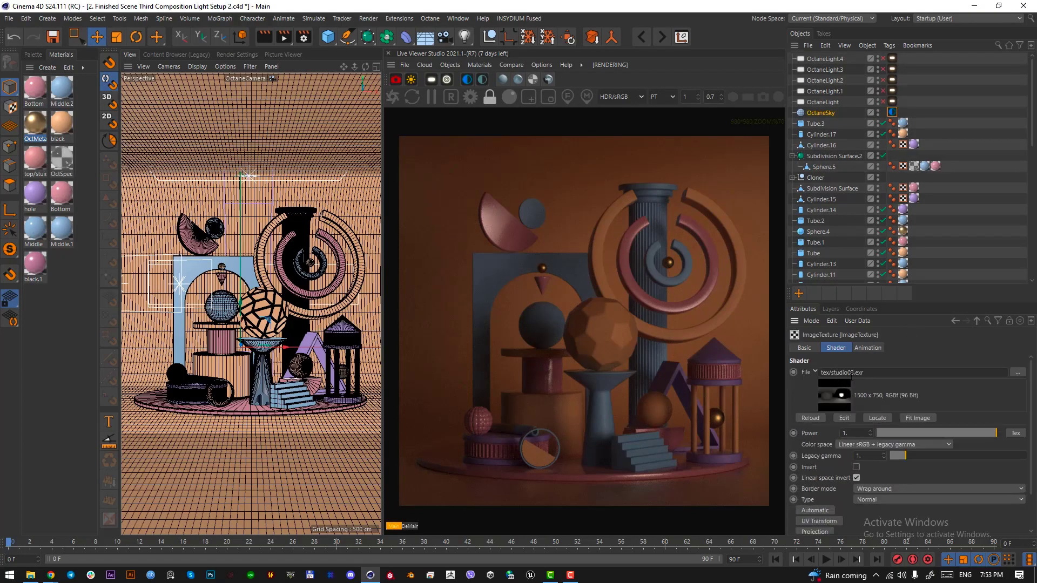
click(975, 321)
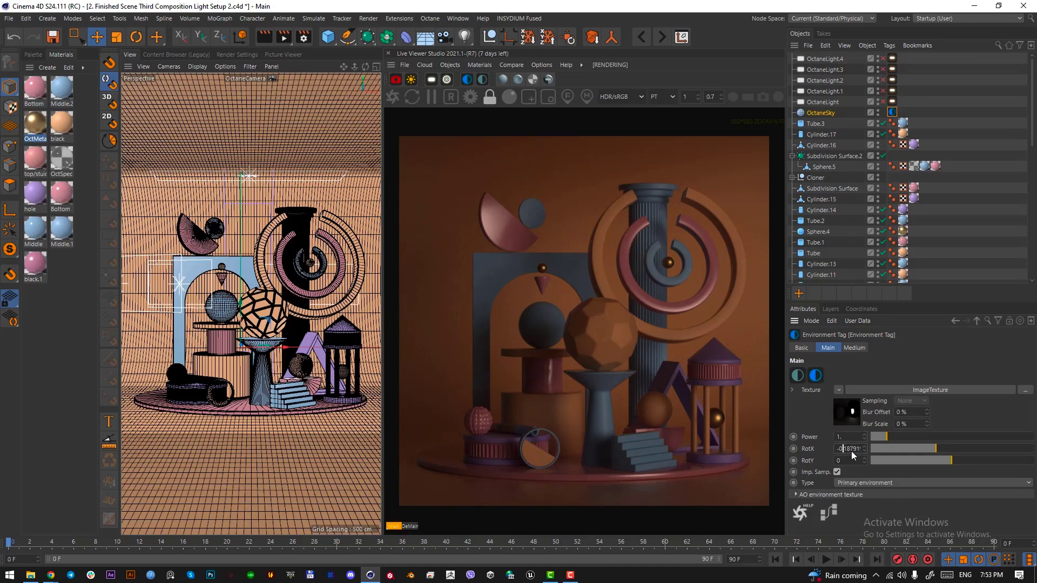
key(Print)
drag(596, 299, 556, 375)
click(588, 381)
key(Print)
drag(719, 422, 712, 409)
drag(674, 264, 667, 250)
drag(546, 272, 543, 262)
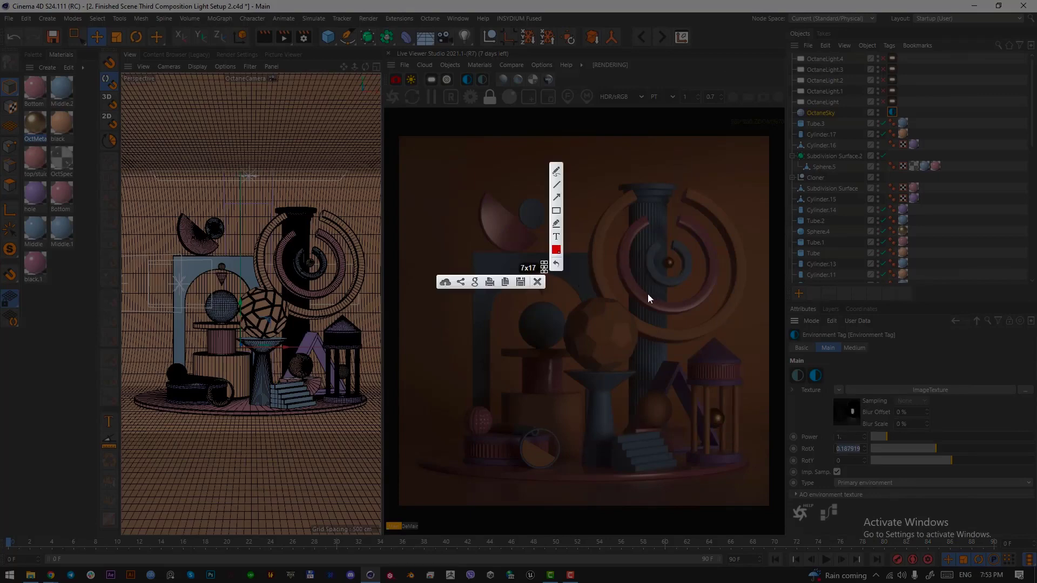
click(539, 282)
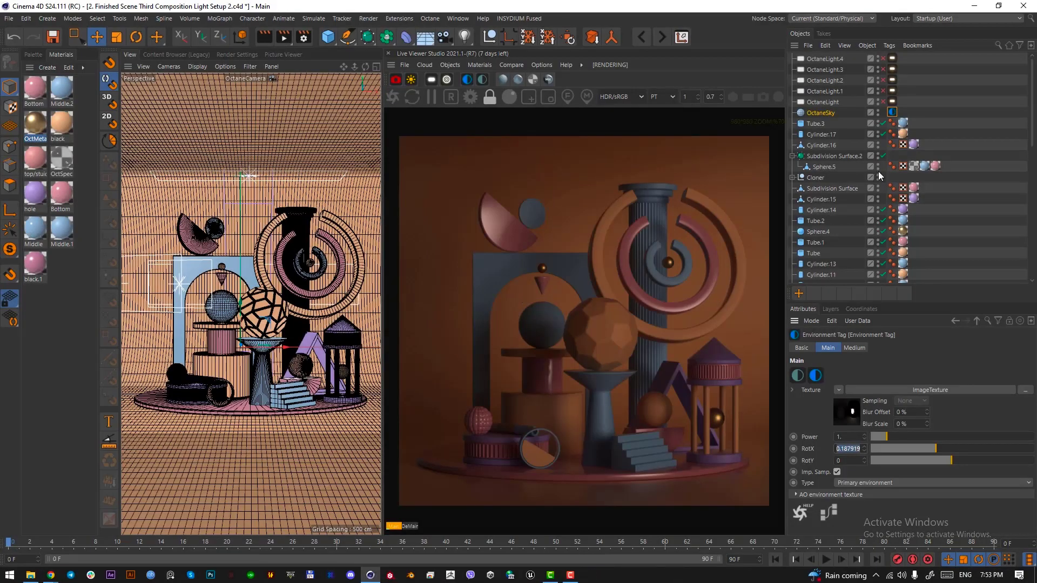
Step: Turn the first OctaneLight back on and check its placement behind the objects in the top view
click(812, 102)
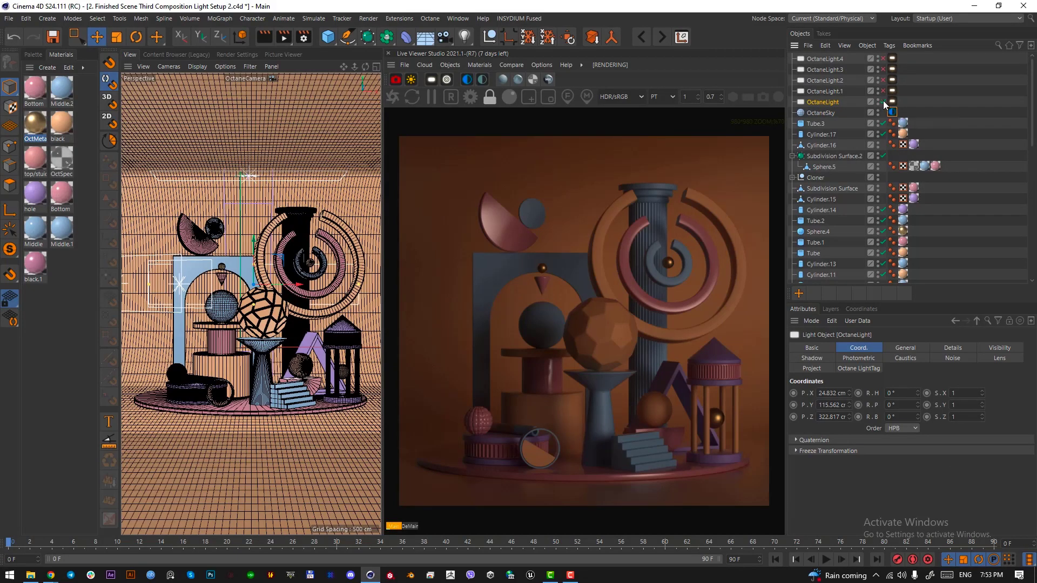
click(883, 101)
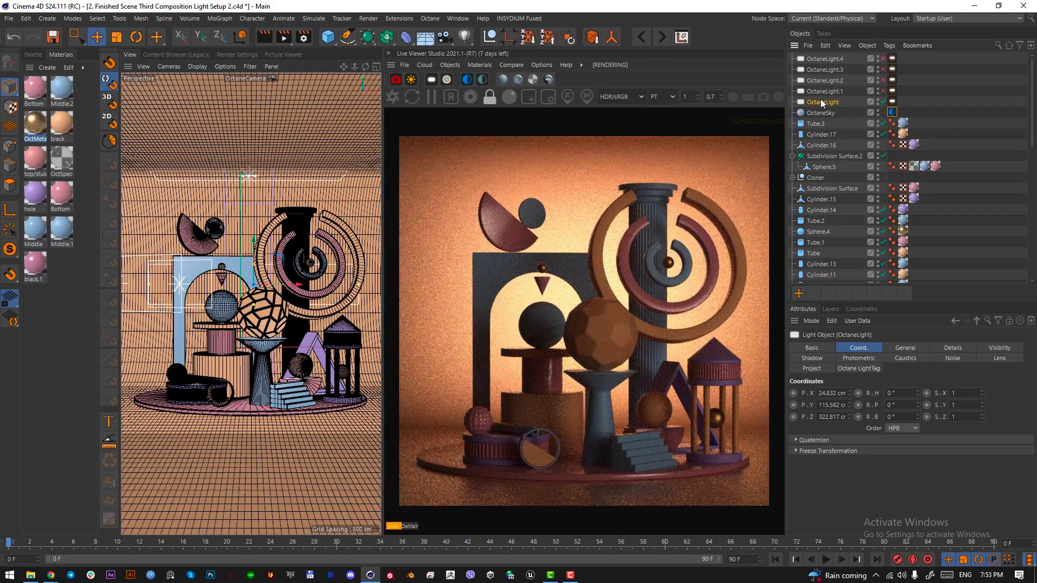
key(F2)
scroll(277, 259, down, 5)
alt+right_drag(227, 283, 195, 326)
alt+right_drag(233, 231, 249, 214)
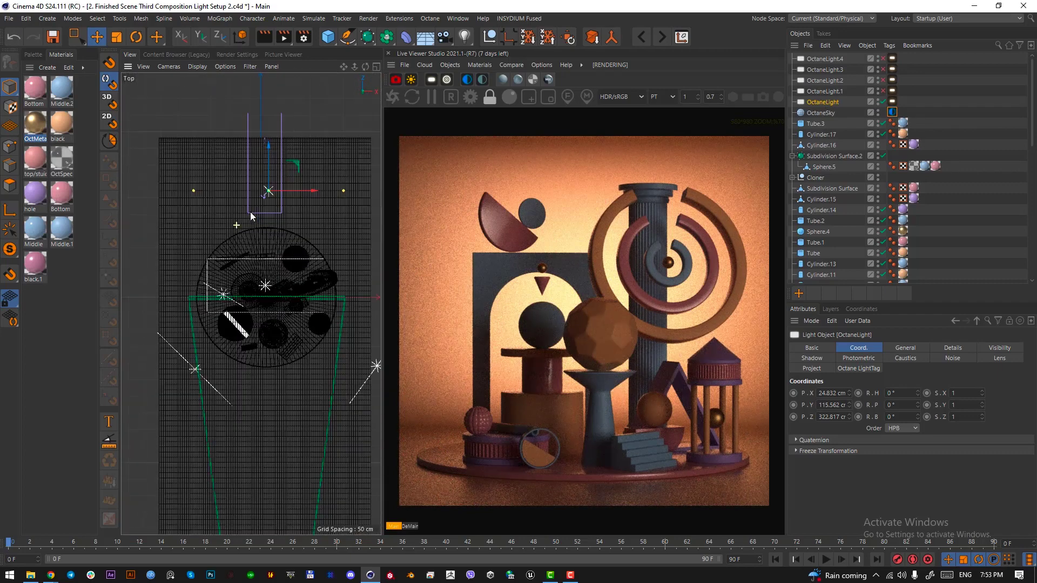
alt+right_drag(278, 170, 283, 161)
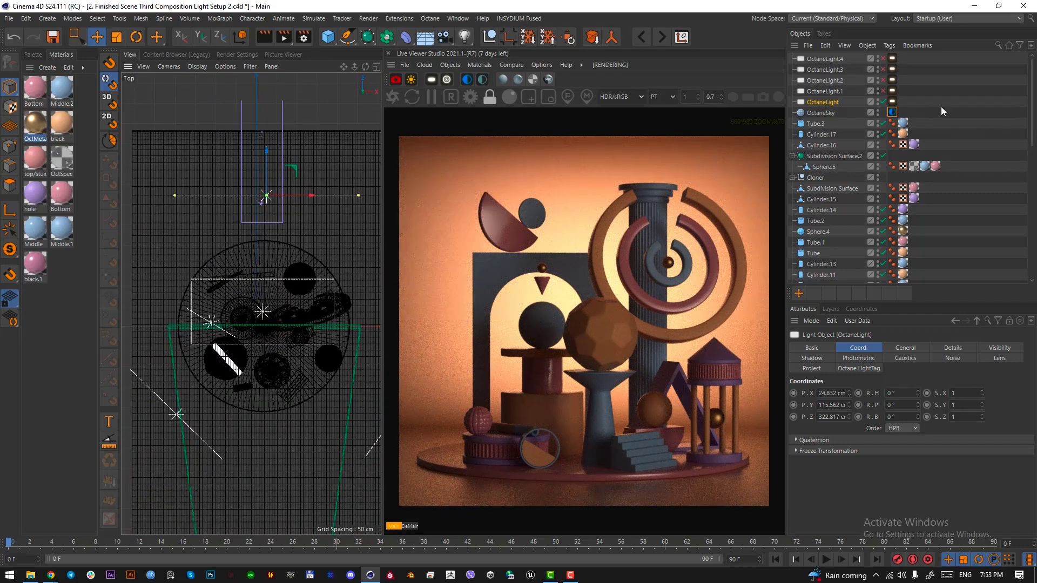
Step: Review the first OctaneLight's visibility options and light settings, and return to the camera view
click(893, 102)
click(926, 348)
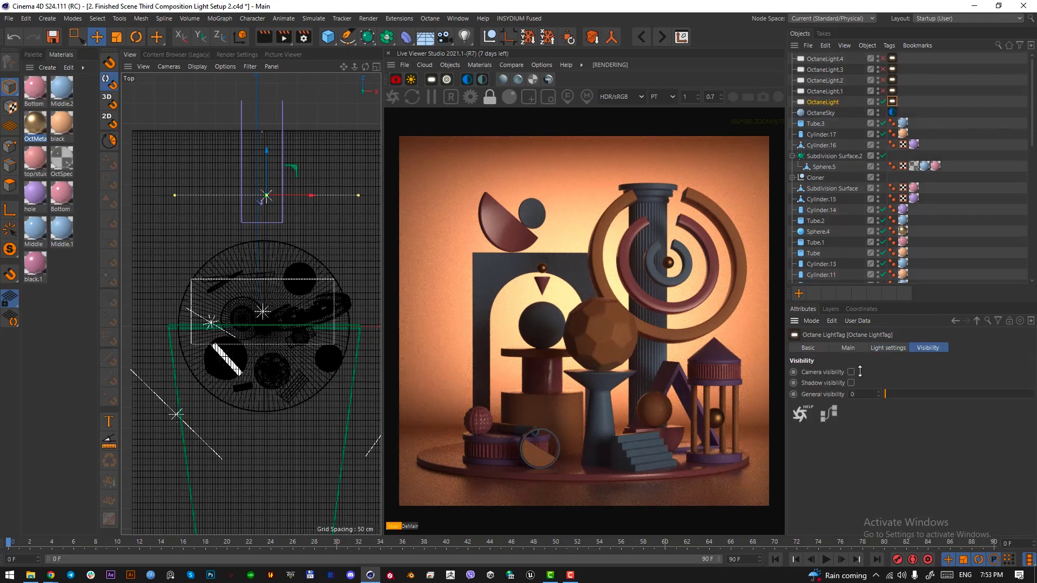
click(889, 348)
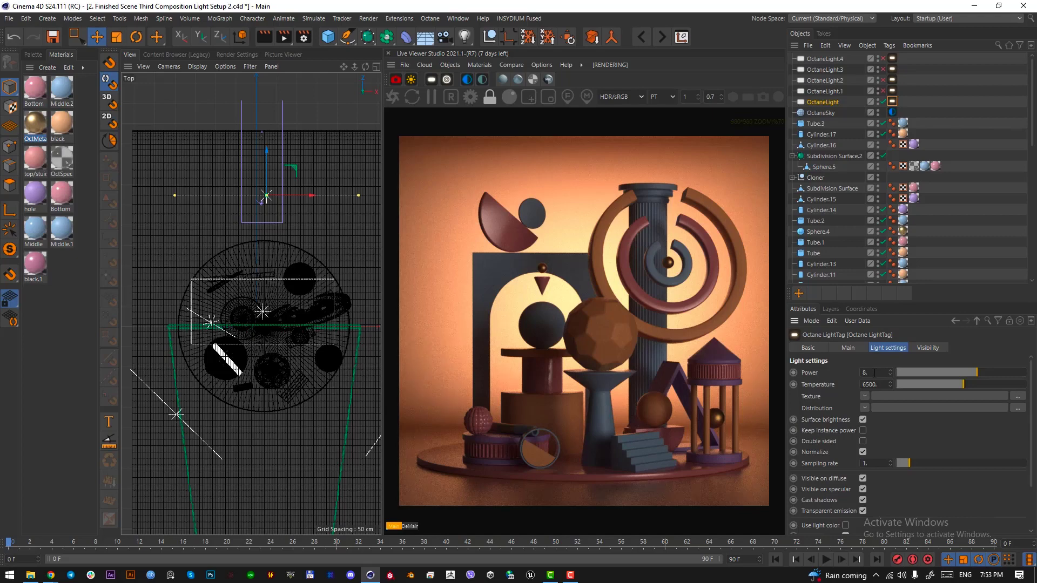
key(F1)
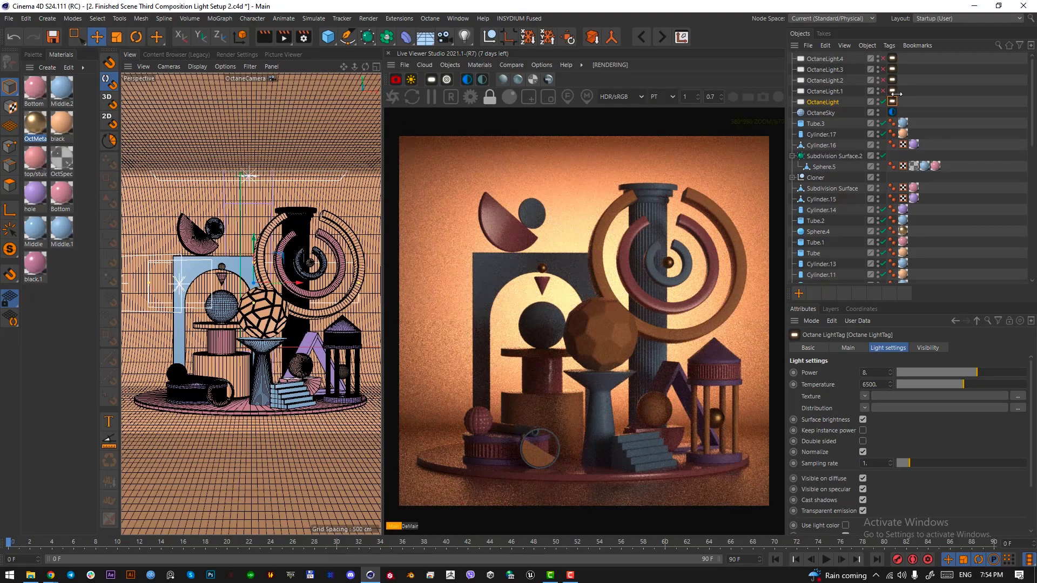
Step: Rename the first OctaneLight as back-light
double_click(821, 102)
text(back-)
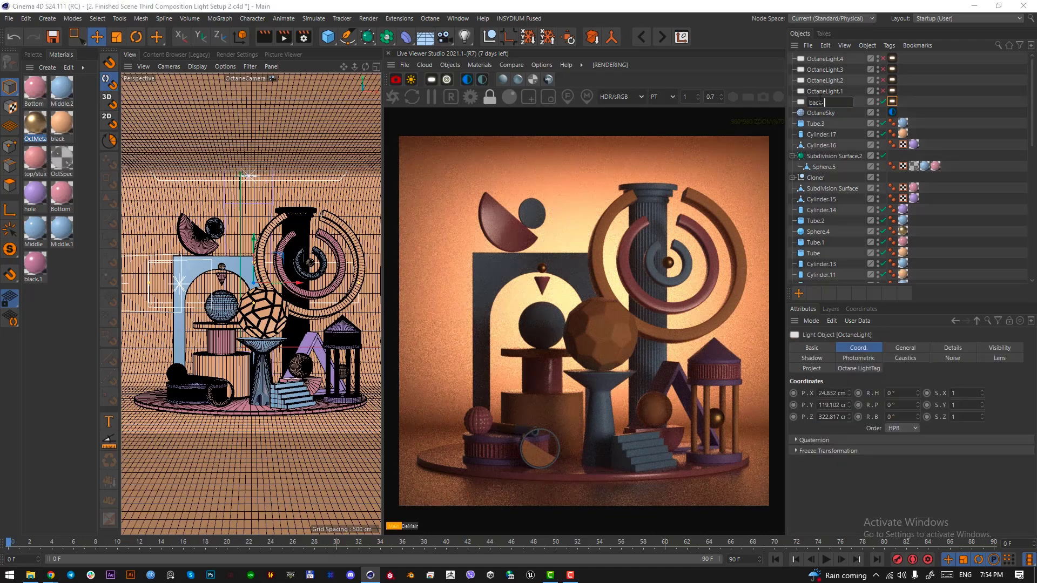
text(light)
key(Return)
Step: Turn on OctaneLight.1 and open its light settings
click(825, 91)
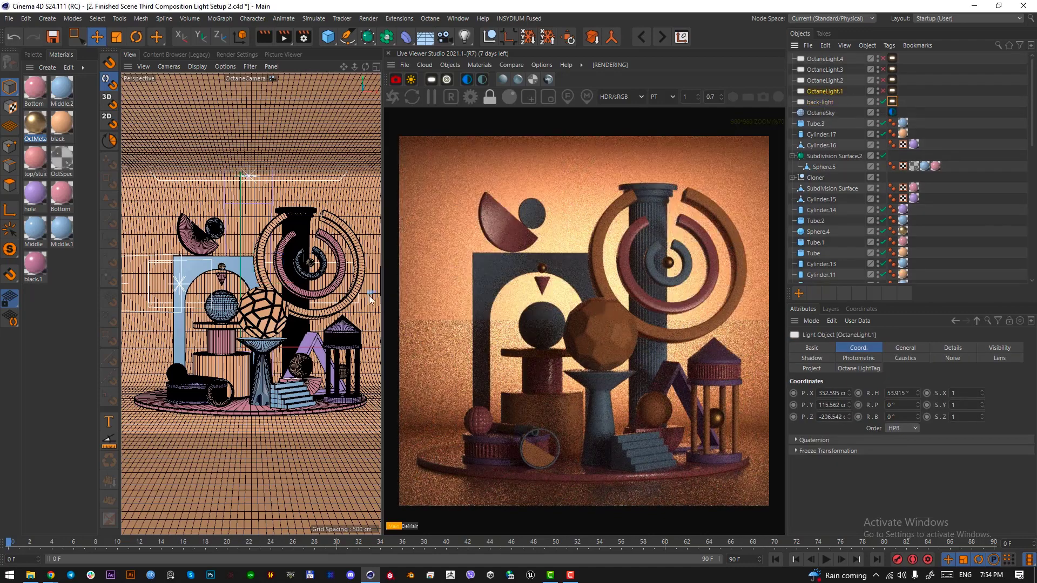
click(883, 91)
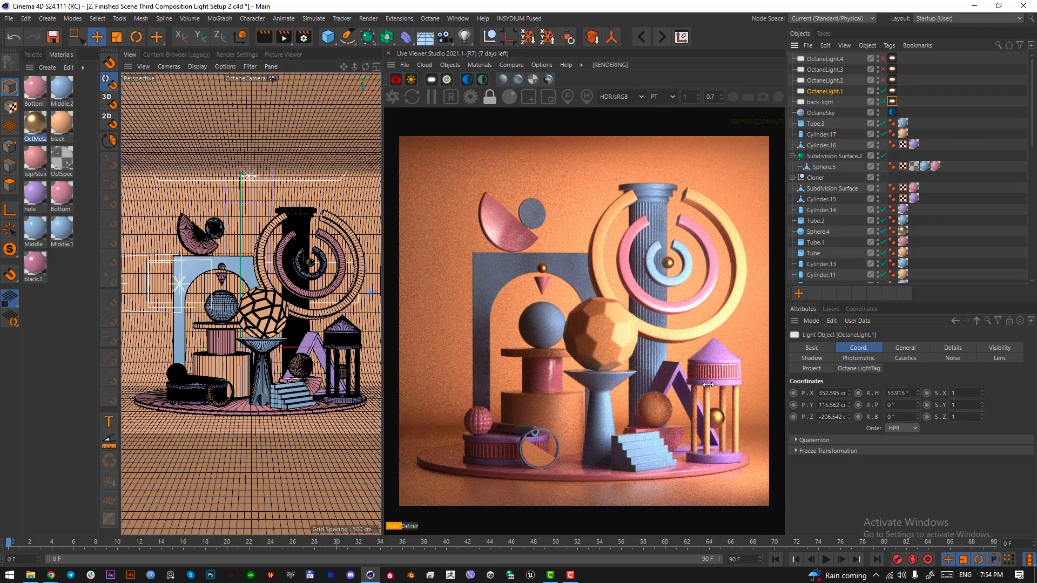
click(892, 91)
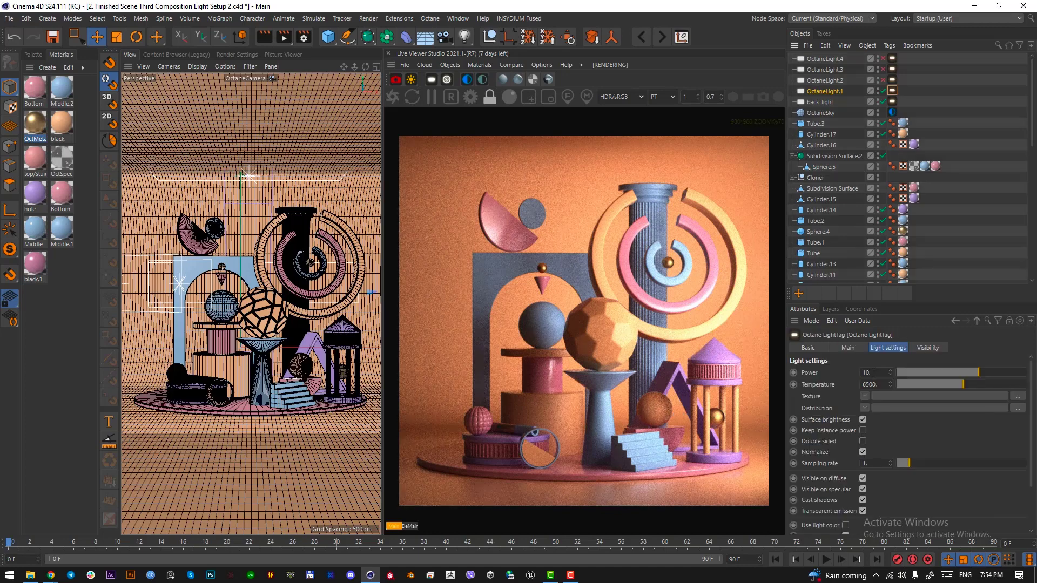
Step: Check the placement of OctaneLight.1 in the top and front views, and return to the camera view
key(F2)
scroll(288, 362, down, 3)
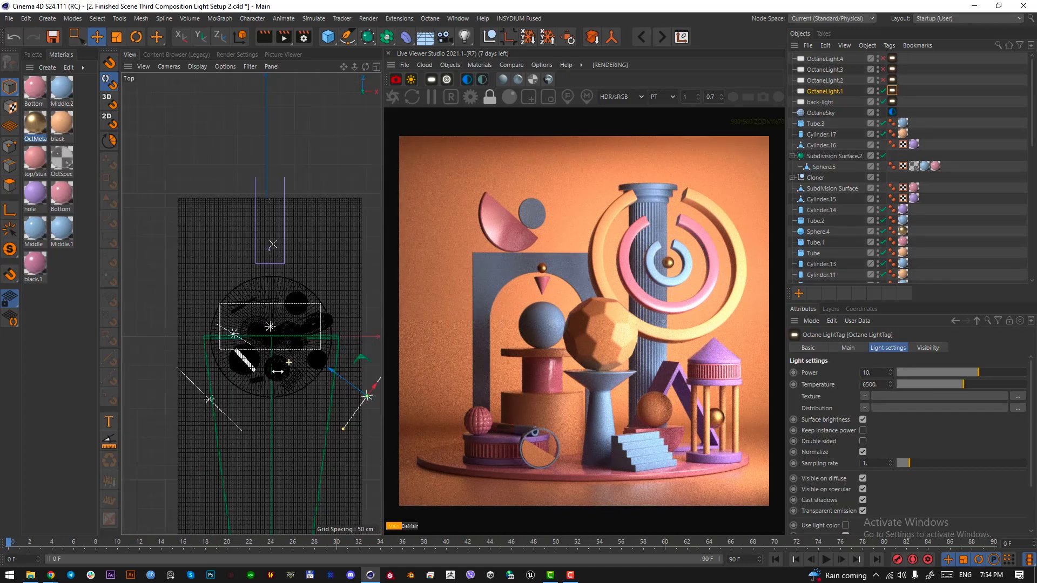
alt+middle_drag(298, 383, 220, 357)
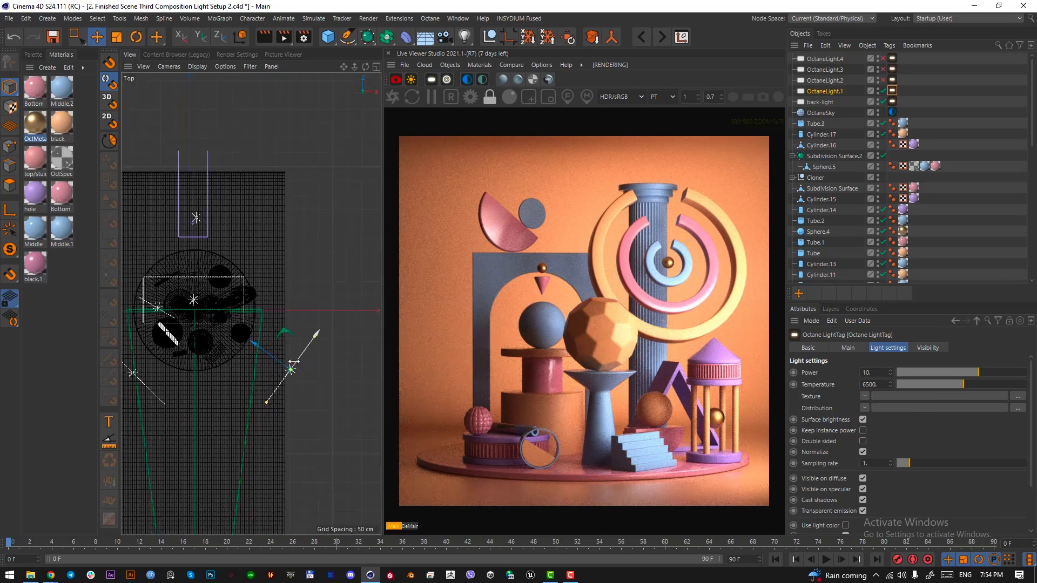
key(F4)
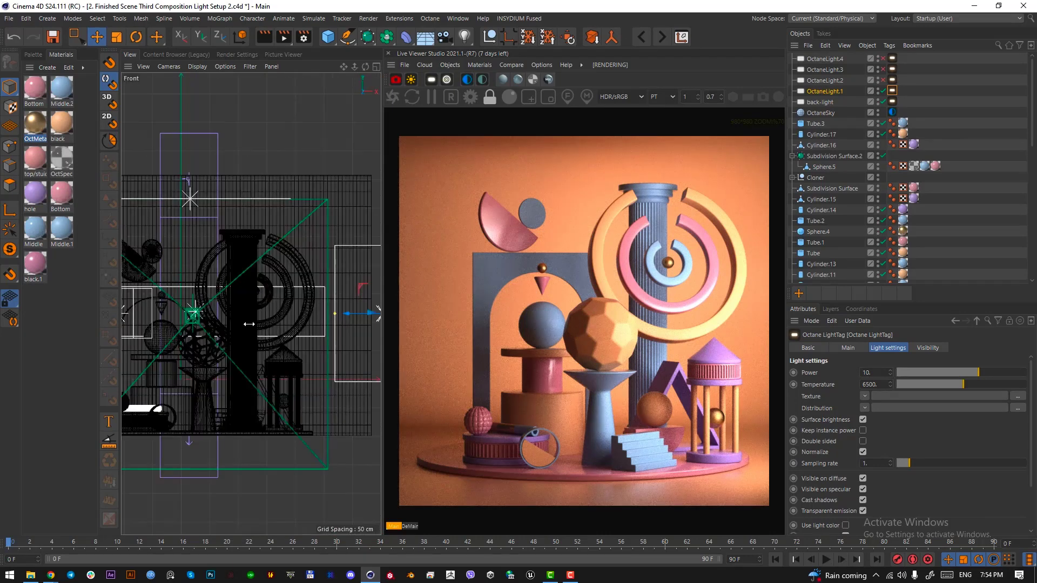
scroll(288, 344, down, 3)
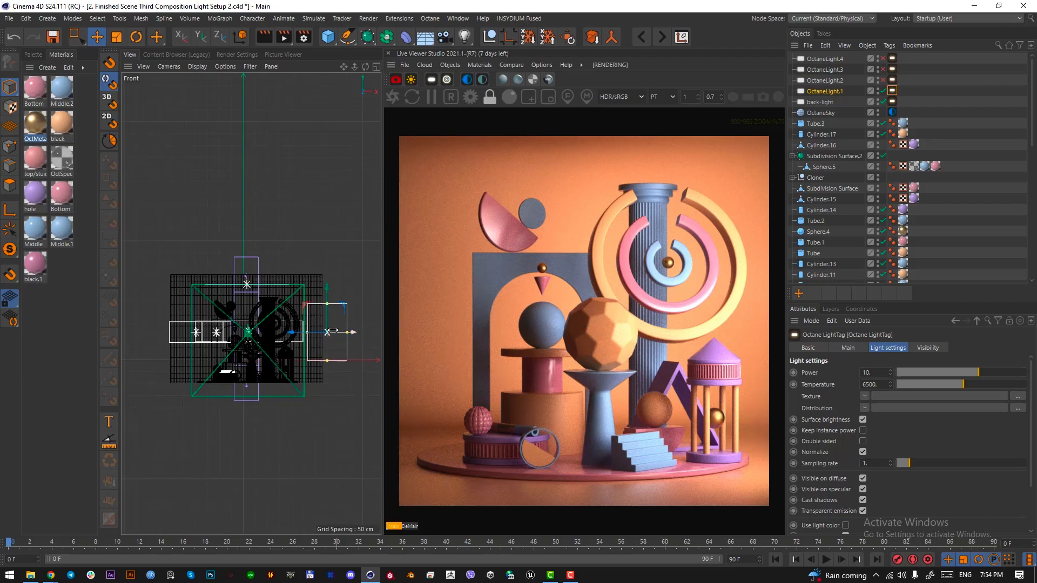
key(F1)
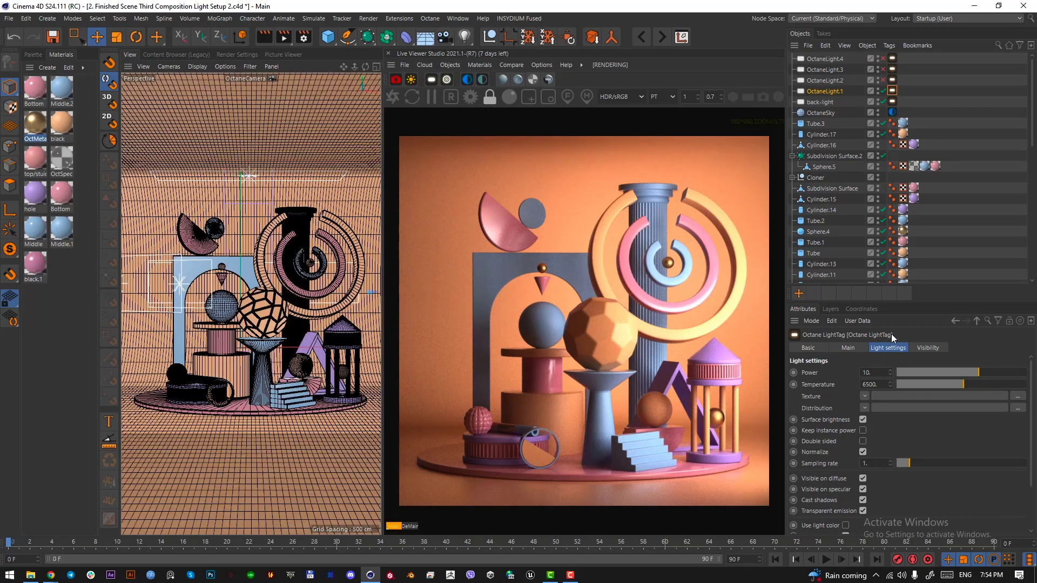
Step: Rename OctaneLight.1 as key-light
double_click(823, 92)
text(key-light)
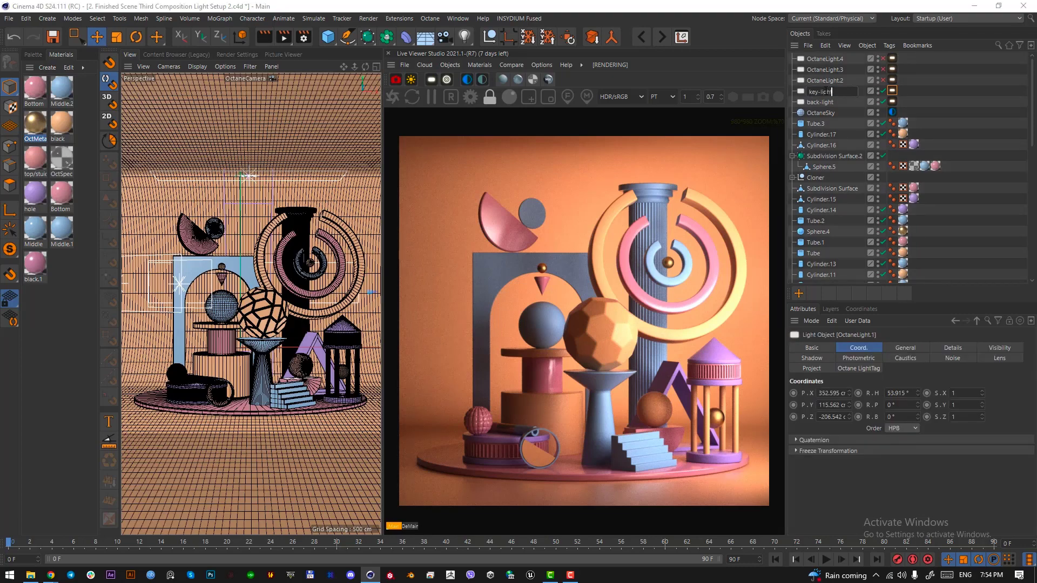
key(Return)
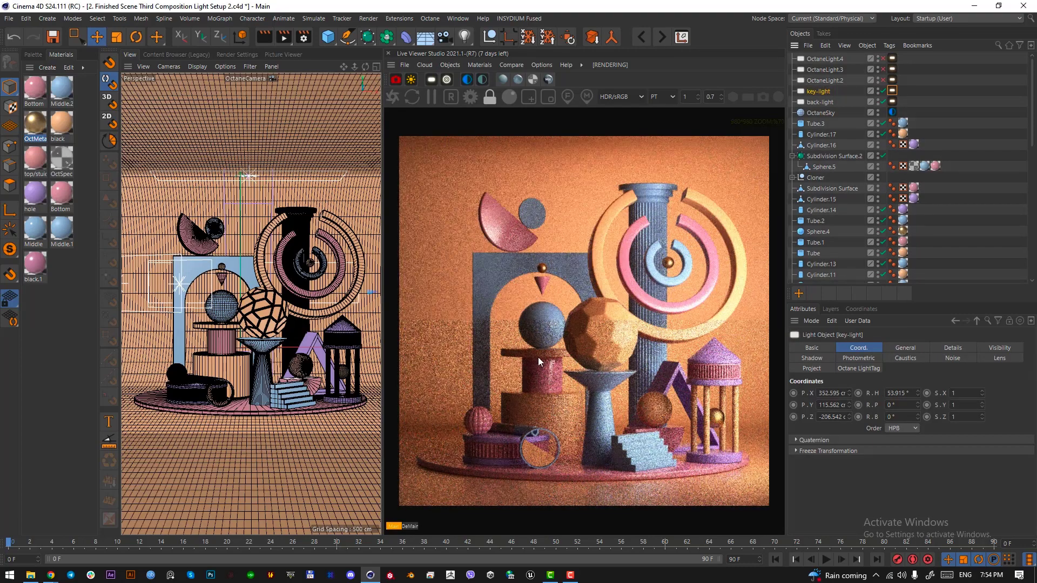
key(Print)
drag(543, 364, 586, 303)
click(579, 373)
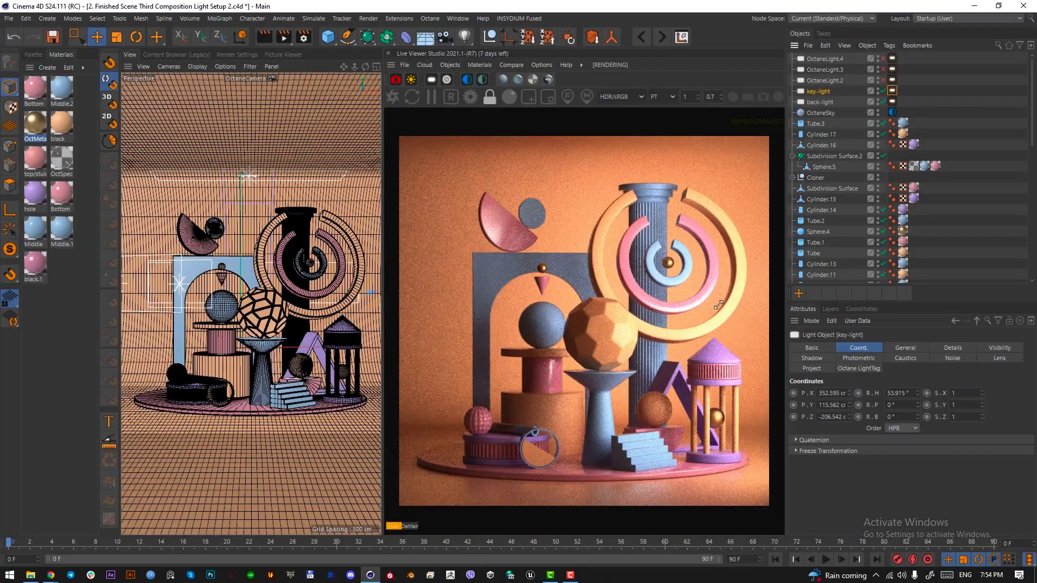
Step: Check the placement of OctaneLight.2 in the top view
click(824, 80)
key(F2)
scroll(196, 353, up, 5)
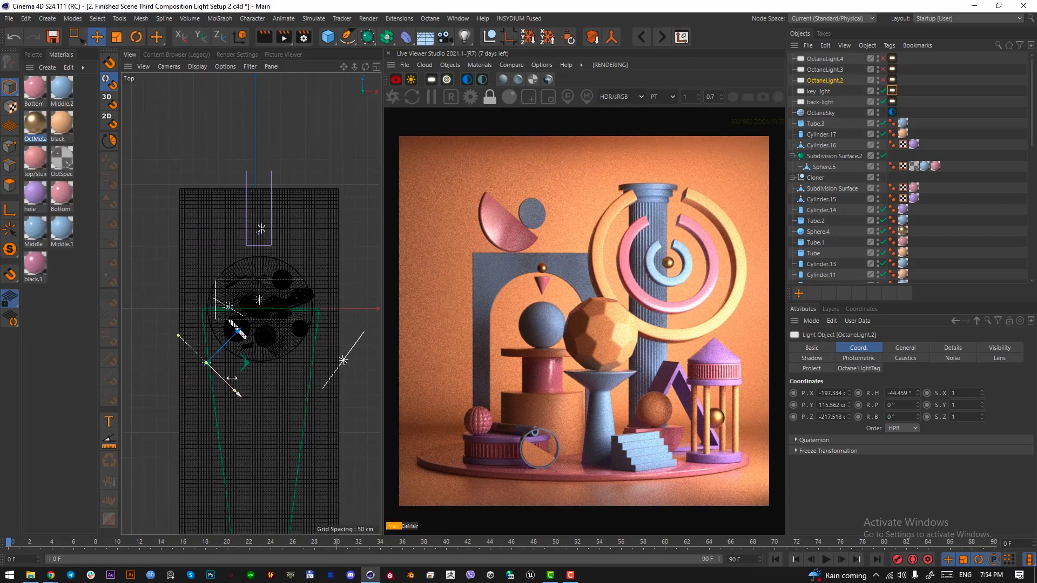
Step: Try a copy of key-light rotated toward the objects on the opposite side of the scene, and delete the copy
click(344, 360)
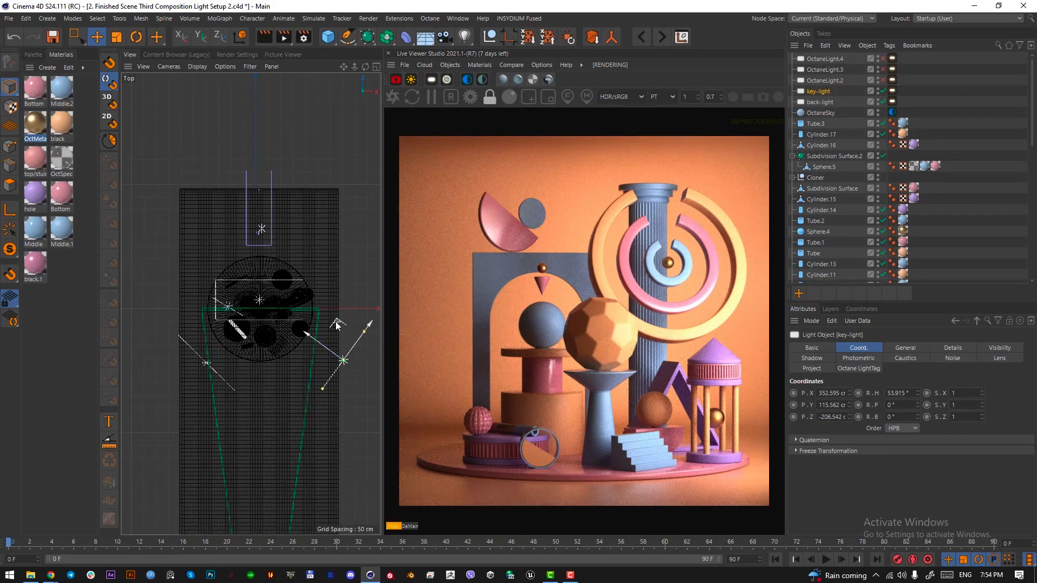
ctrl+drag(336, 323, 212, 327)
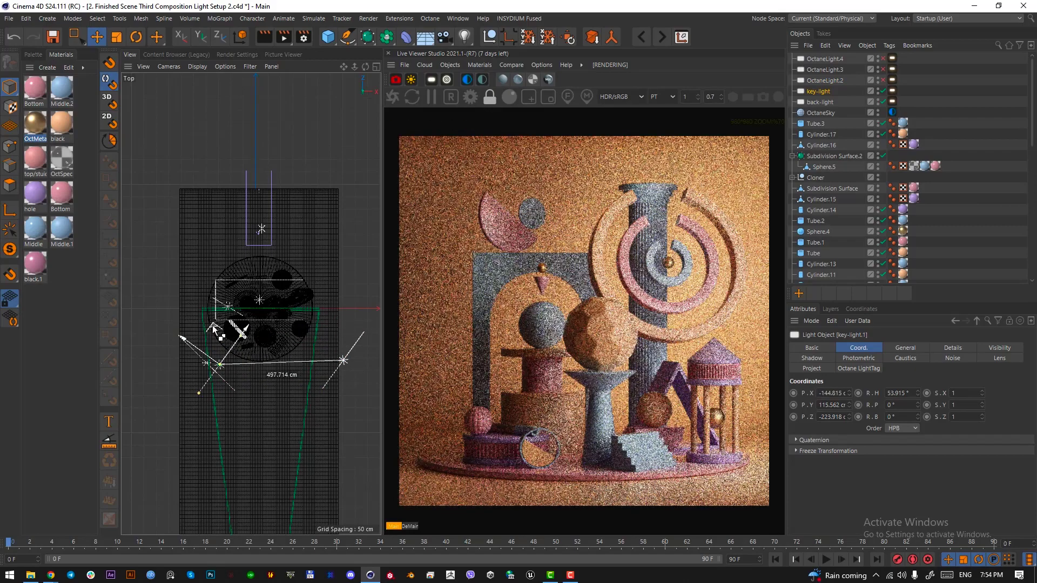
key(r)
drag(247, 359, 235, 439)
key(e)
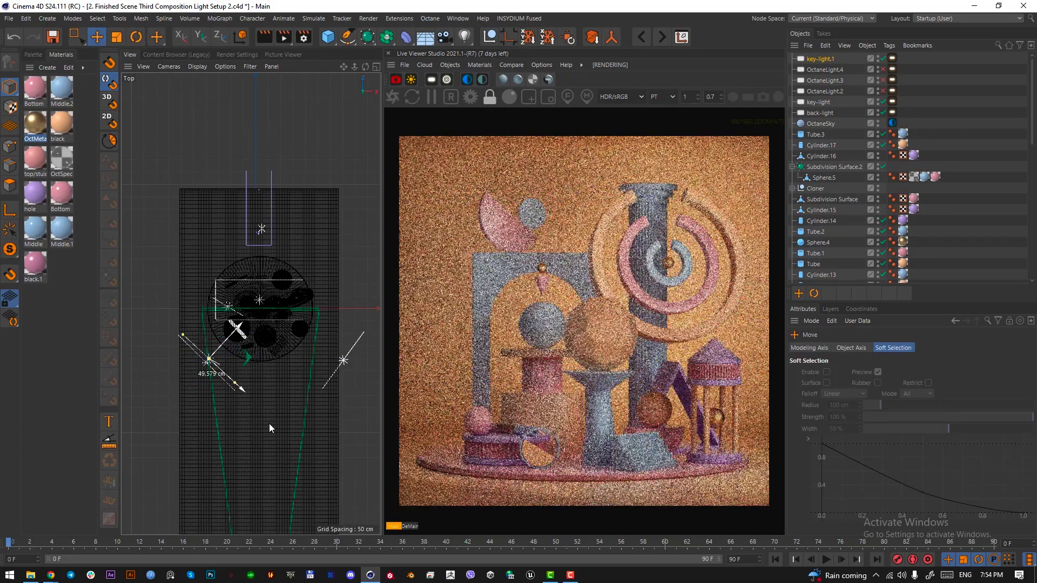
key(Delete)
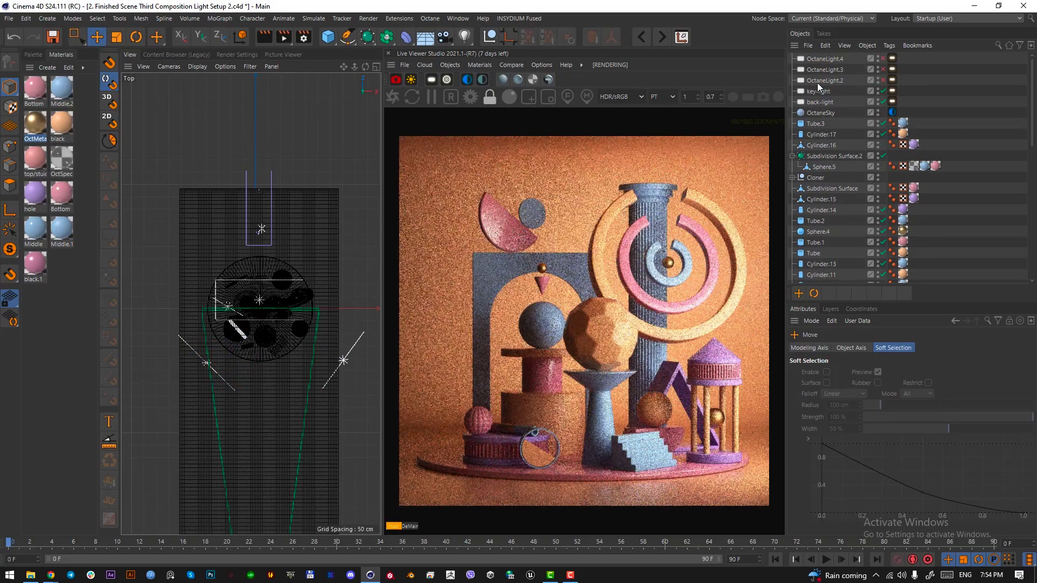
Step: Turn on OctaneLight.2 and open its light settings to check the power
click(818, 83)
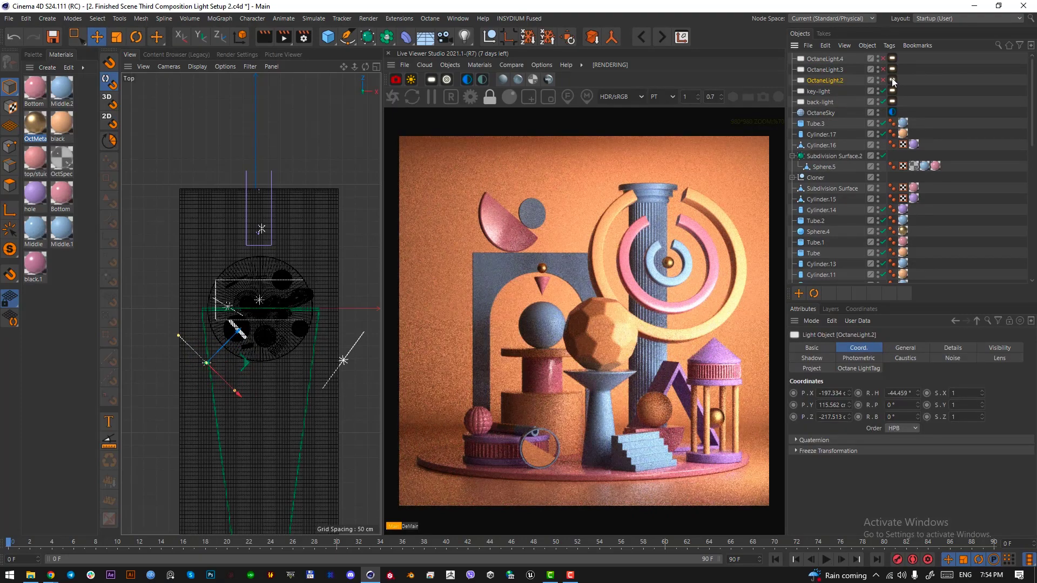
click(884, 80)
click(892, 80)
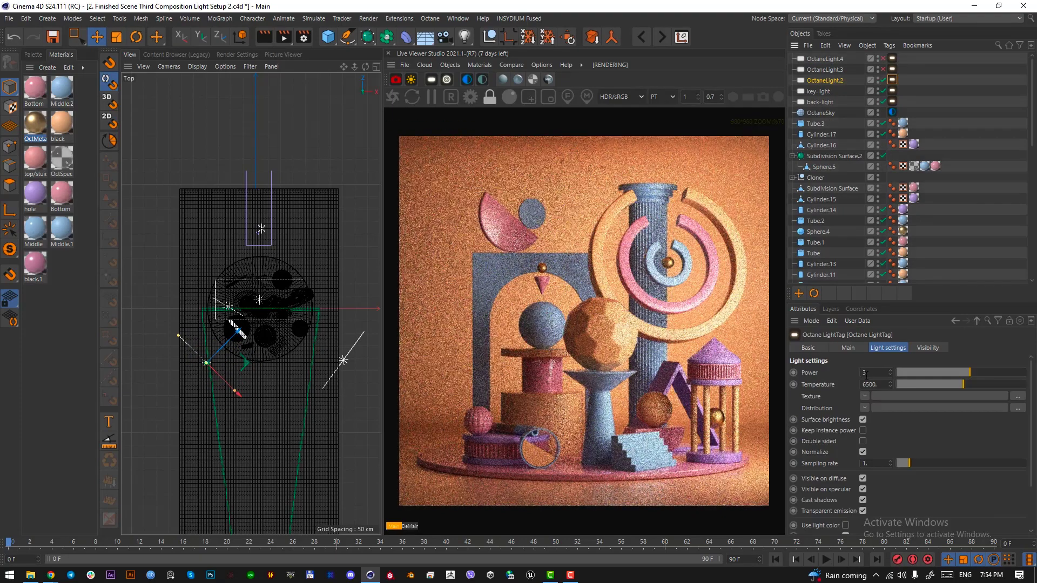
click(864, 373)
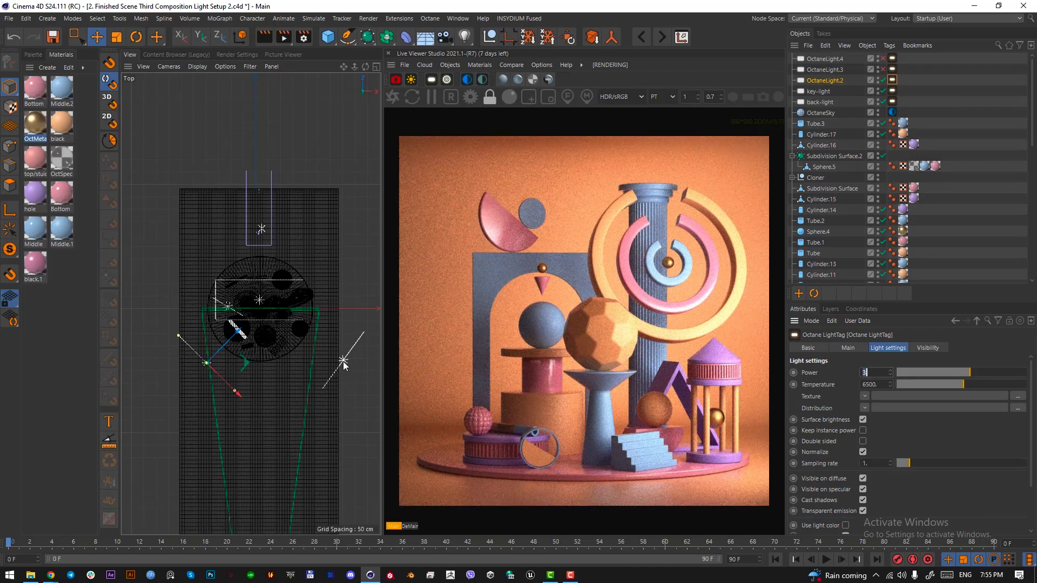
Step: Turn on OctaneLight.3 and return to the camera view
click(825, 69)
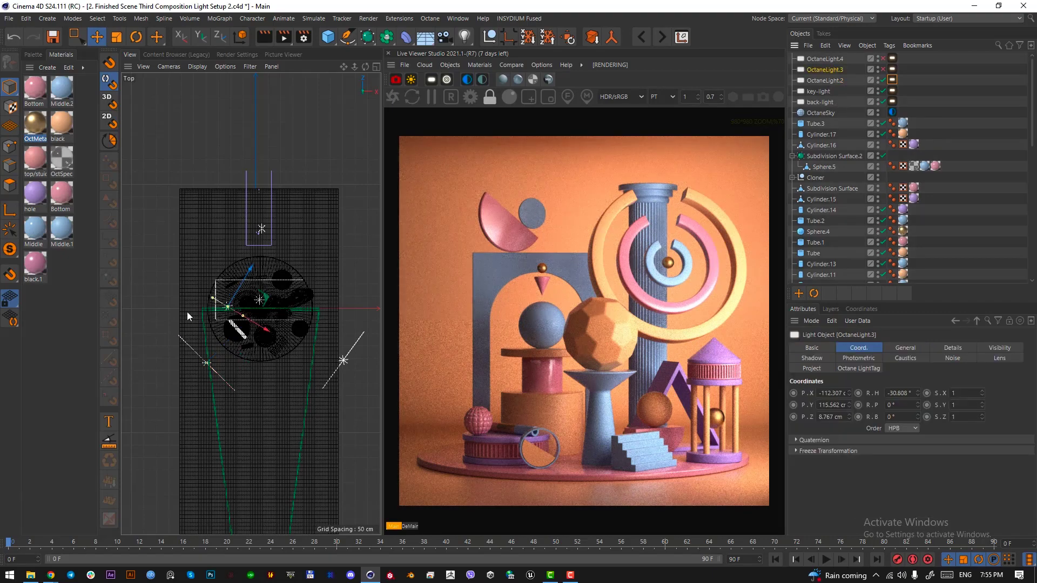
click(883, 70)
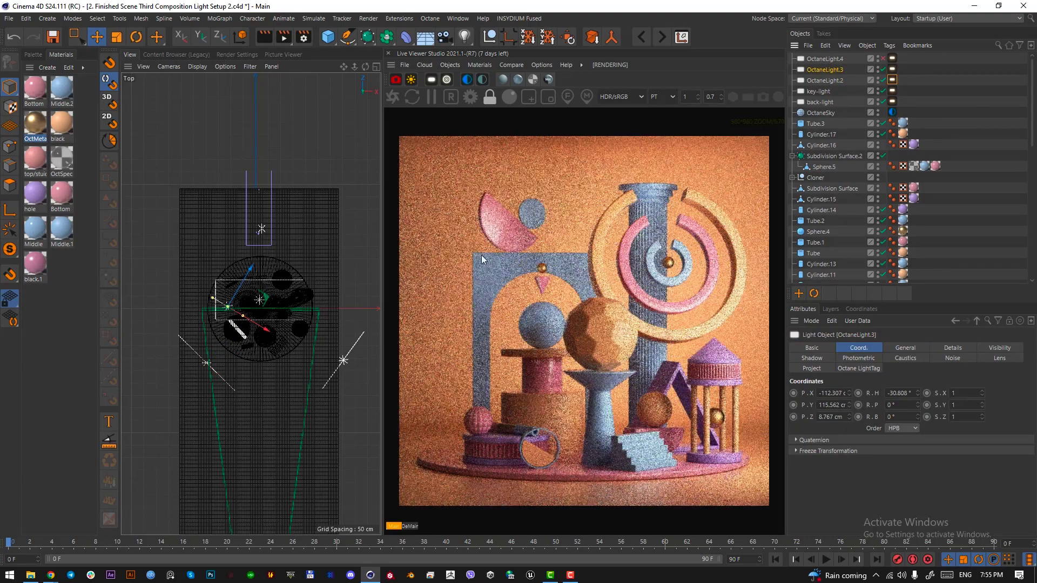
key(Print)
drag(468, 251, 527, 339)
click(518, 347)
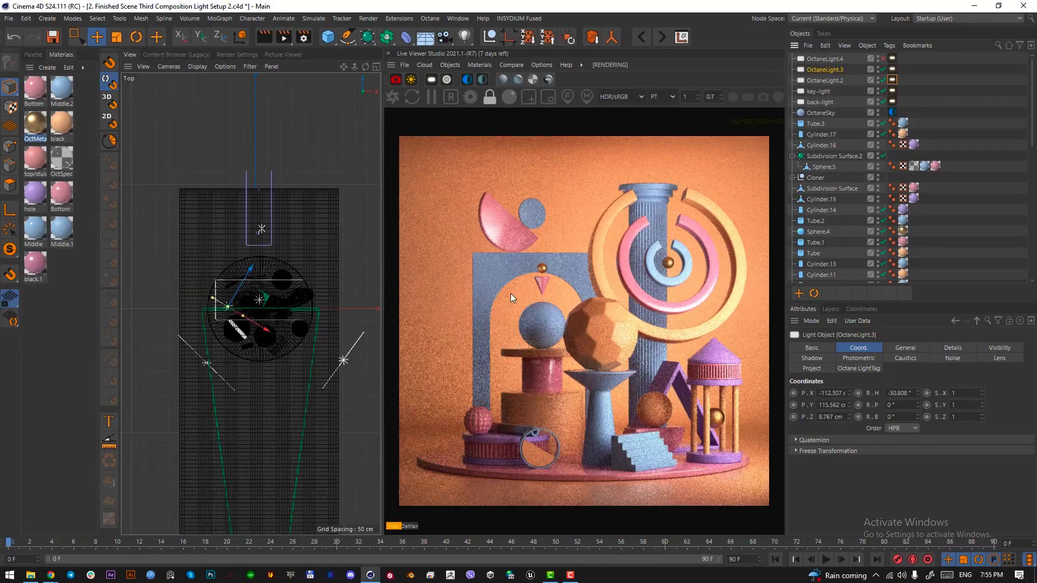
key(F1)
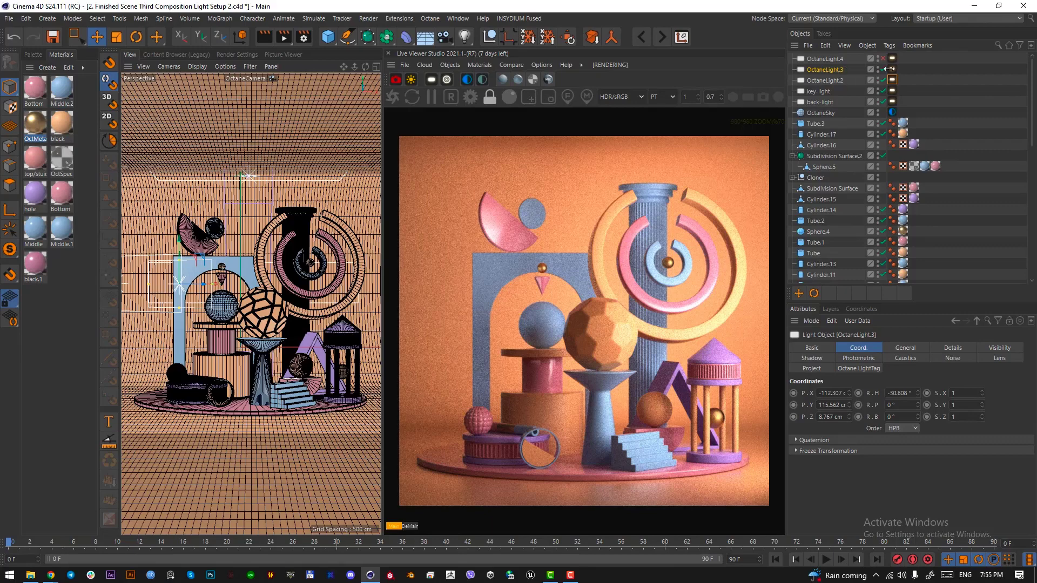
Step: Rename OctaneLight.3 as fill-light-2
double_click(831, 70)
key(BackSpace)
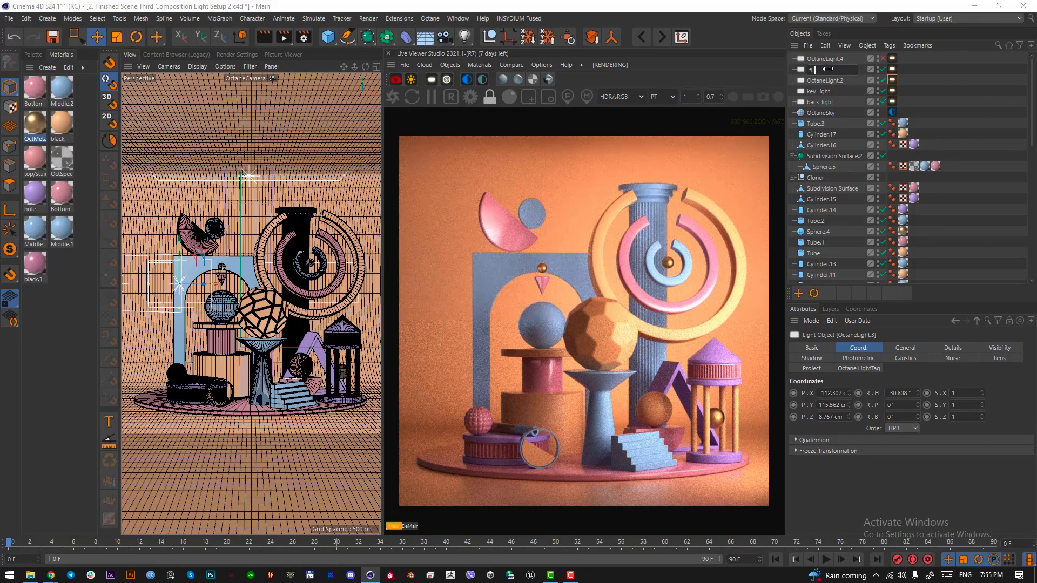
text(fill-light-2)
key(Return)
Step: Rename OctaneLight.2 as fill-light-1
double_click(821, 80)
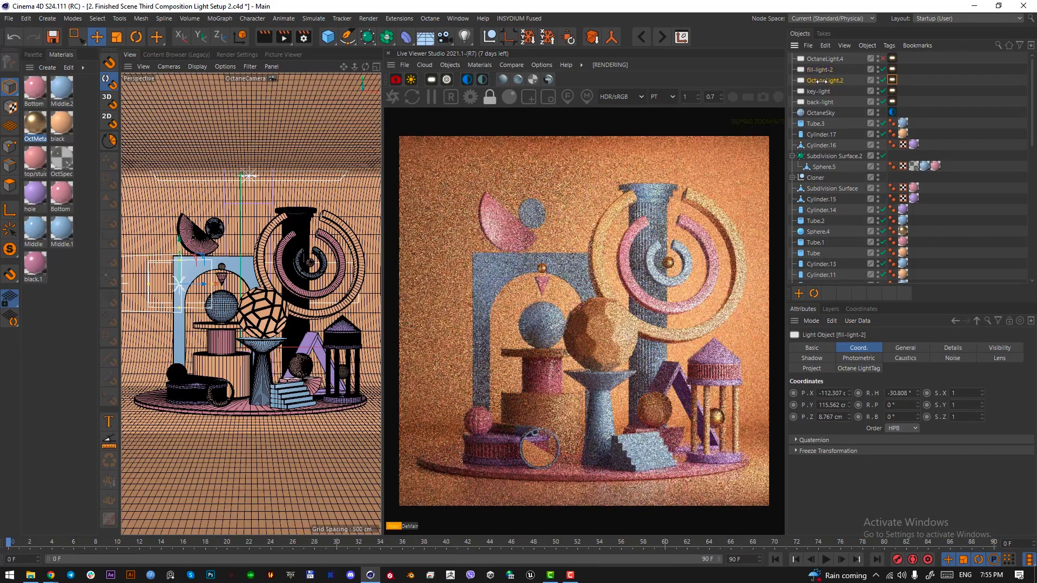
text(fill-light-)
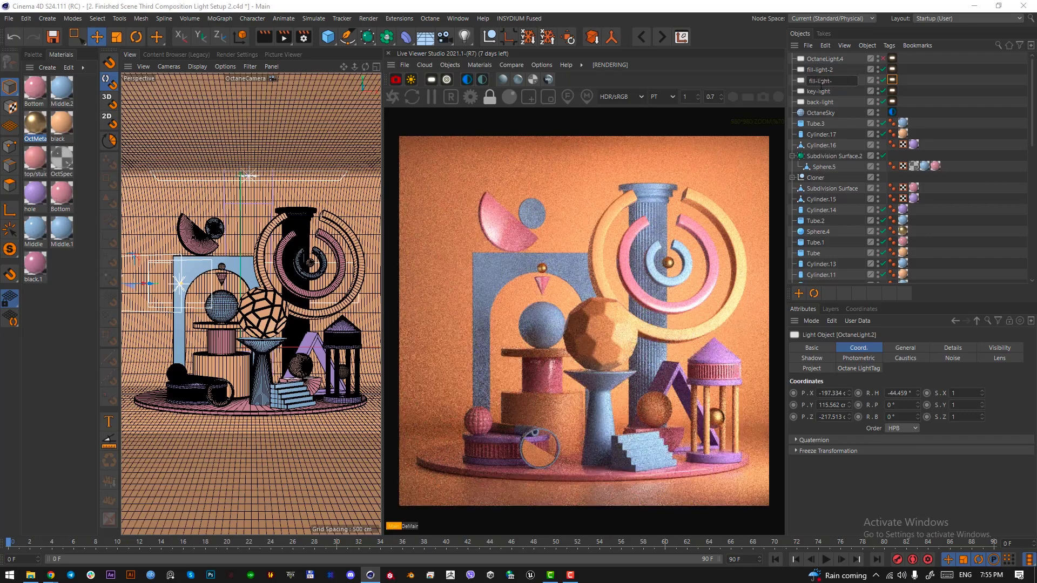
text(1)
key(Return)
Step: Set the power of fill-light-2 to 15 in its light settings
click(893, 69)
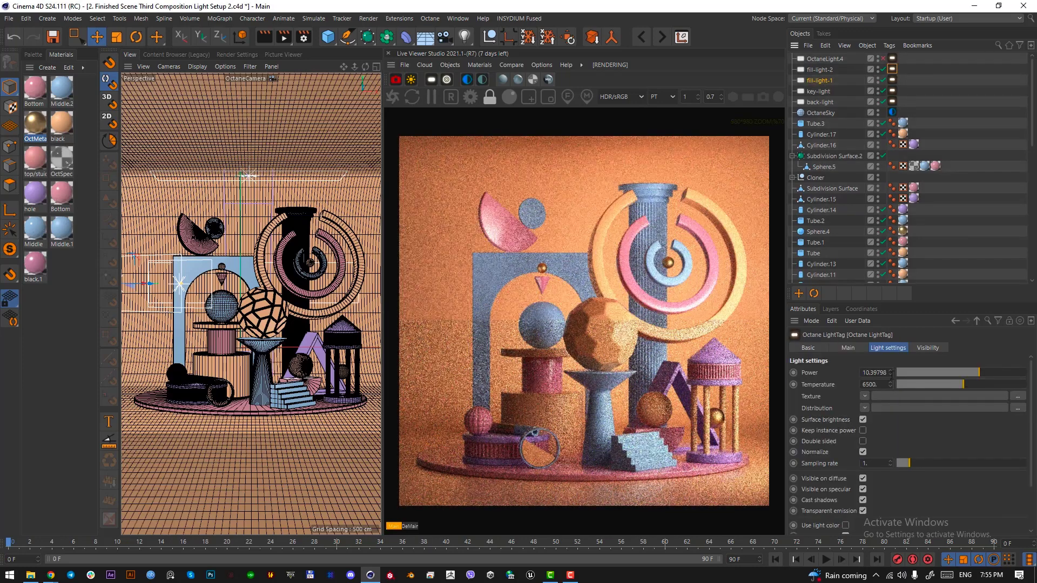
drag(888, 374, 862, 374)
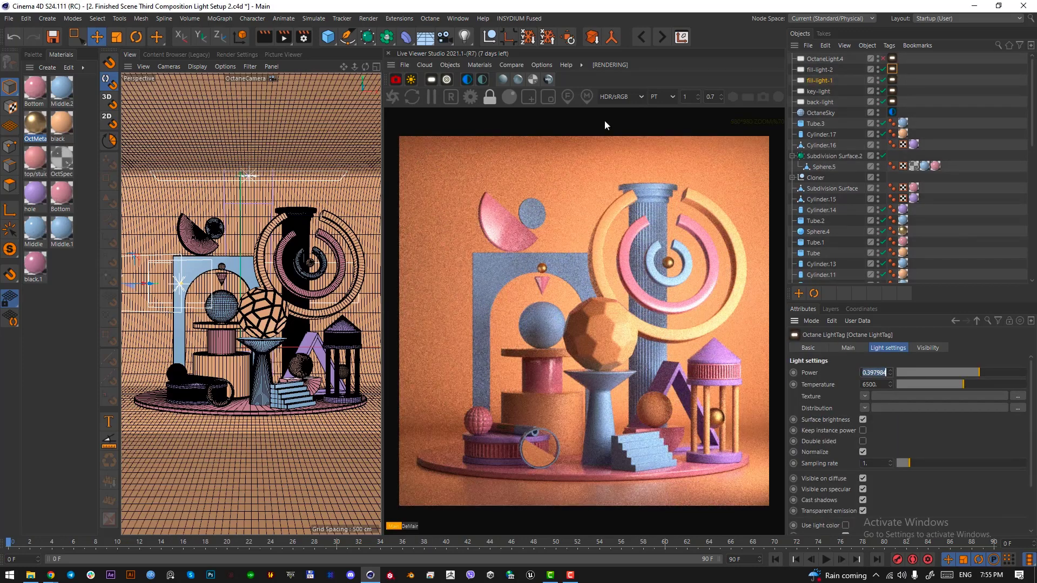
click(815, 69)
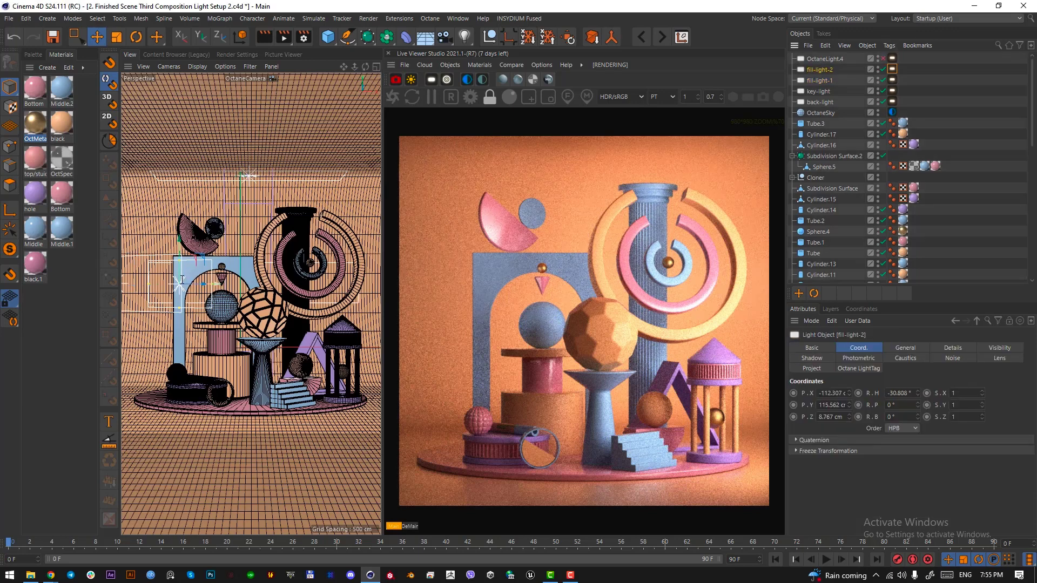
click(892, 69)
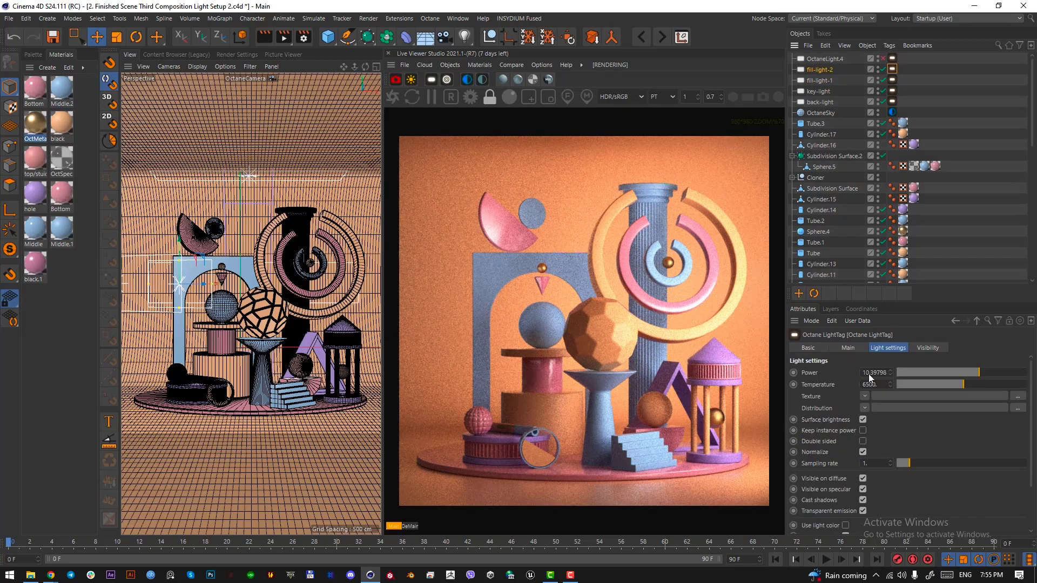
double_click(875, 373)
text(15)
key(Return)
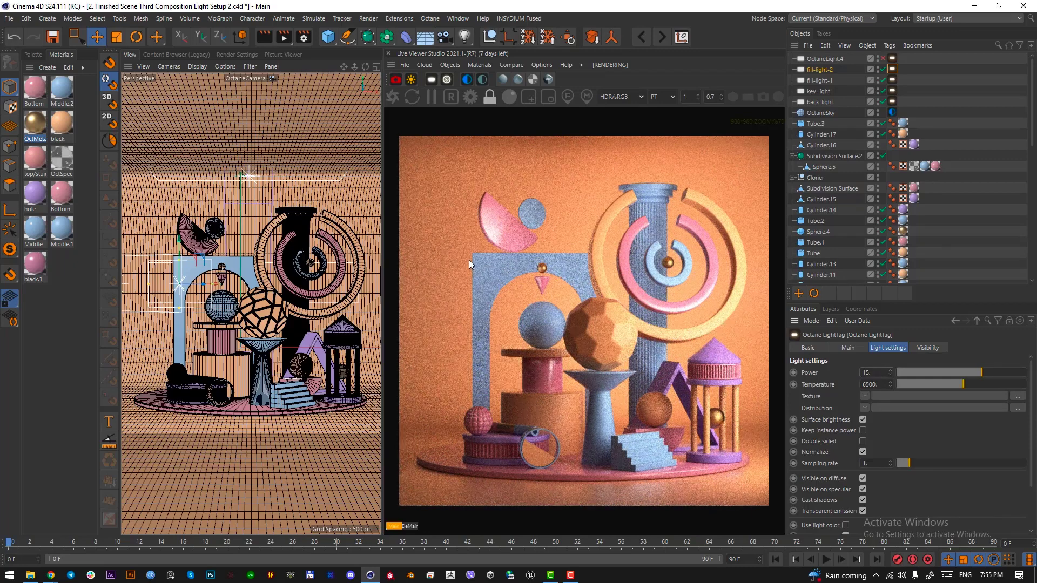
Step: Set the power of fill-light-2 to 20
key(Print)
drag(545, 354, 464, 265)
click(536, 360)
click(873, 372)
text(20)
key(Return)
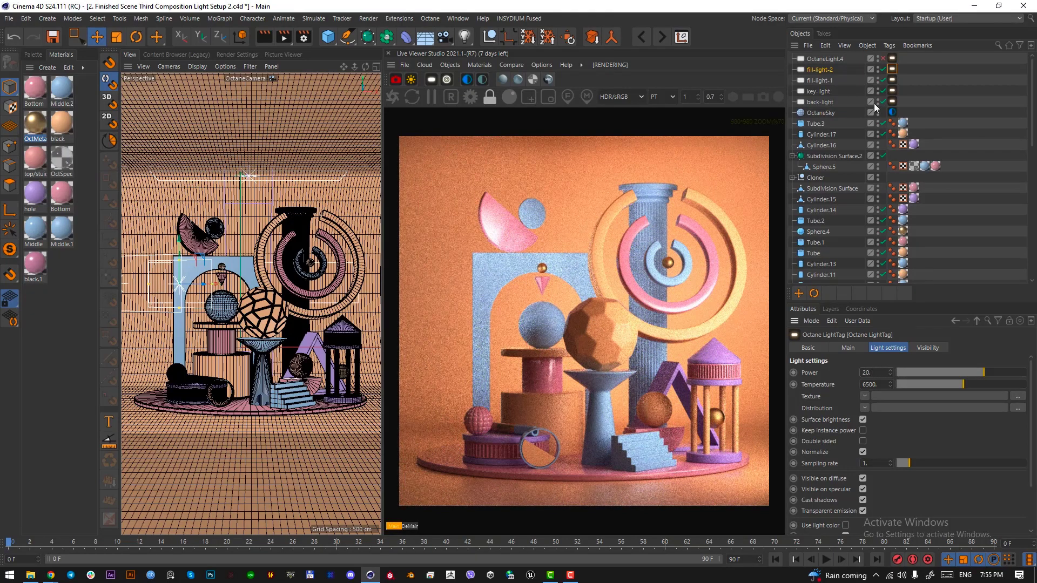
Step: Turn on OctaneLight.4 and rename it as top-light
click(830, 58)
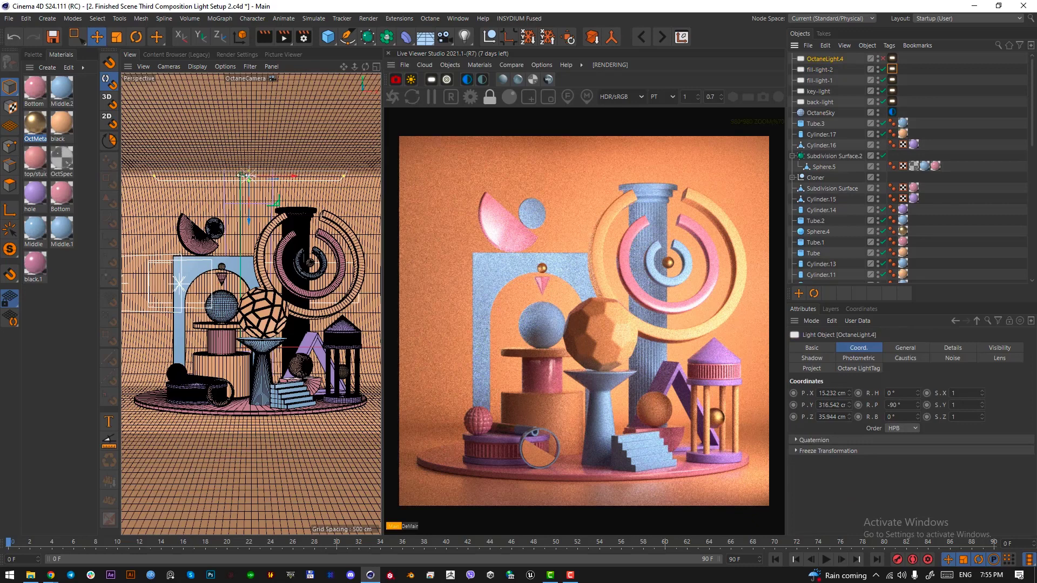
key(F2)
key(F1)
double_click(823, 58)
text(top-light)
key(Return)
Step: Open the light settings of top-light and save the scene
click(893, 58)
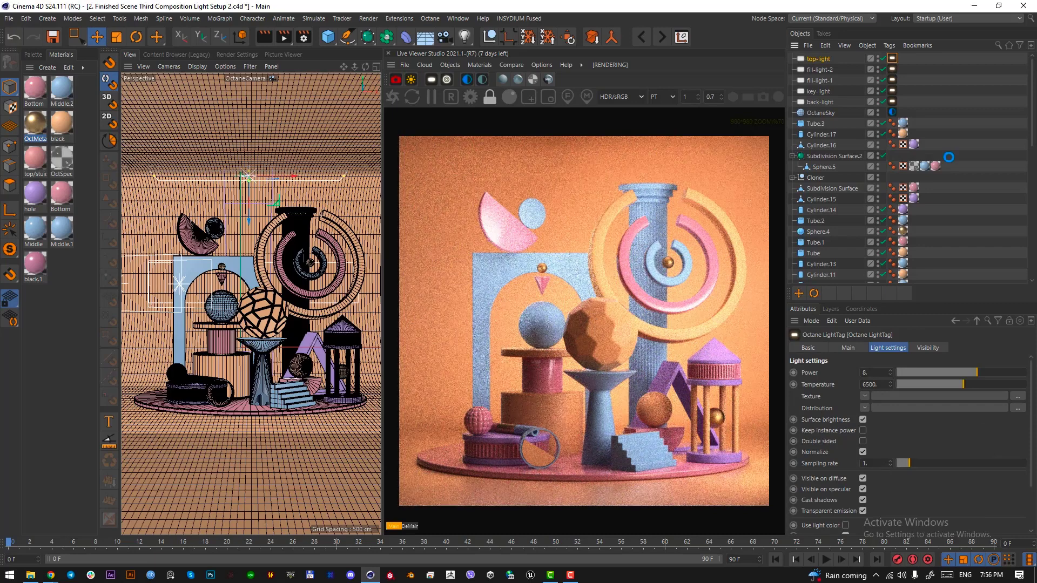
key(ctrl+s)
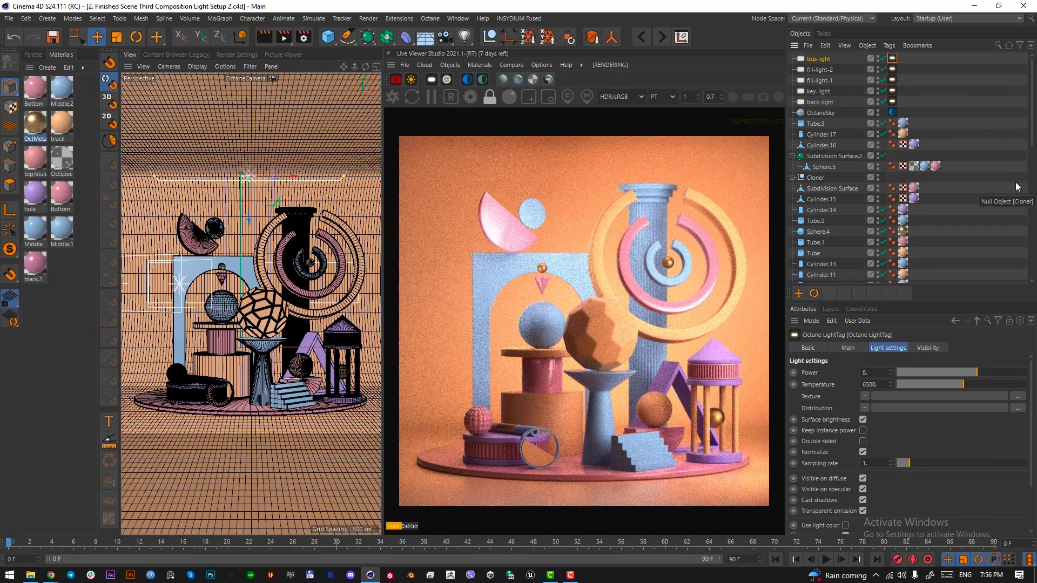
Step: Move OctaneCamera up the object list to just below back-light and open its camera tag settings
scroll(994, 189, down, 5)
drag(822, 255, 834, 108)
click(892, 112)
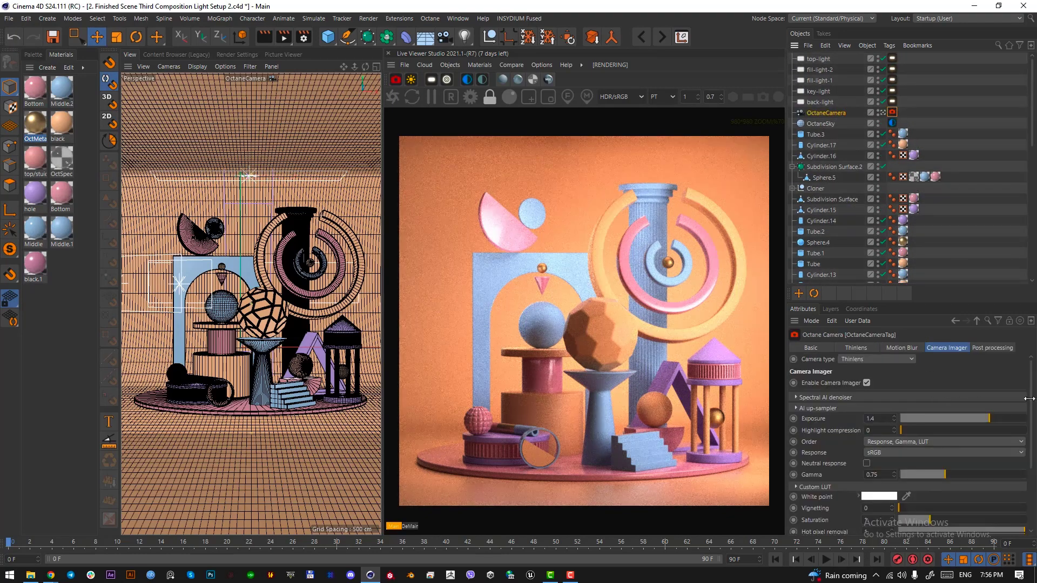
Step: Review the camera imager and post-processing settings of OctaneCamera
scroll(972, 402, down, 1)
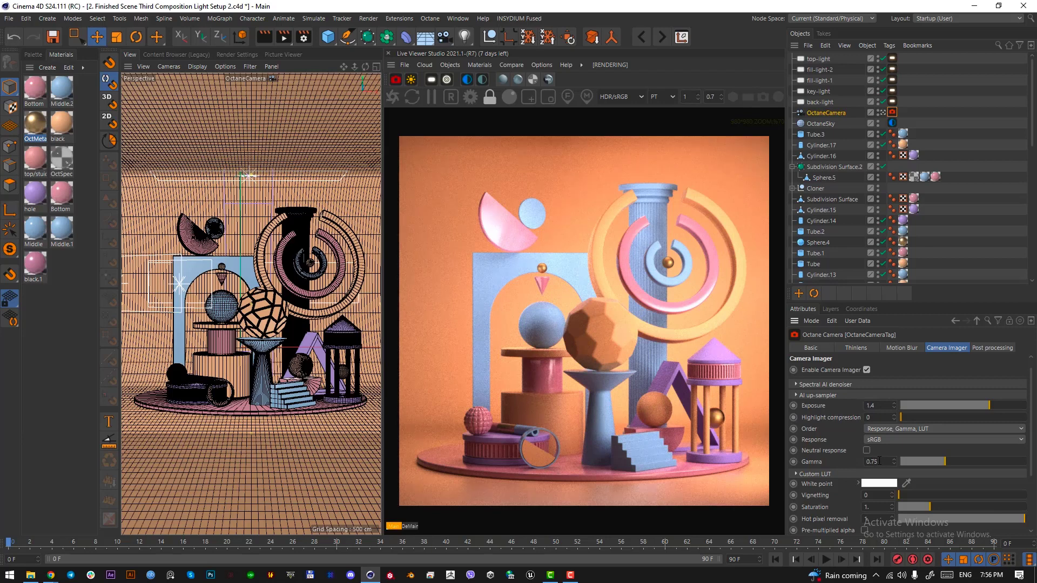
scroll(1032, 423, down, 6)
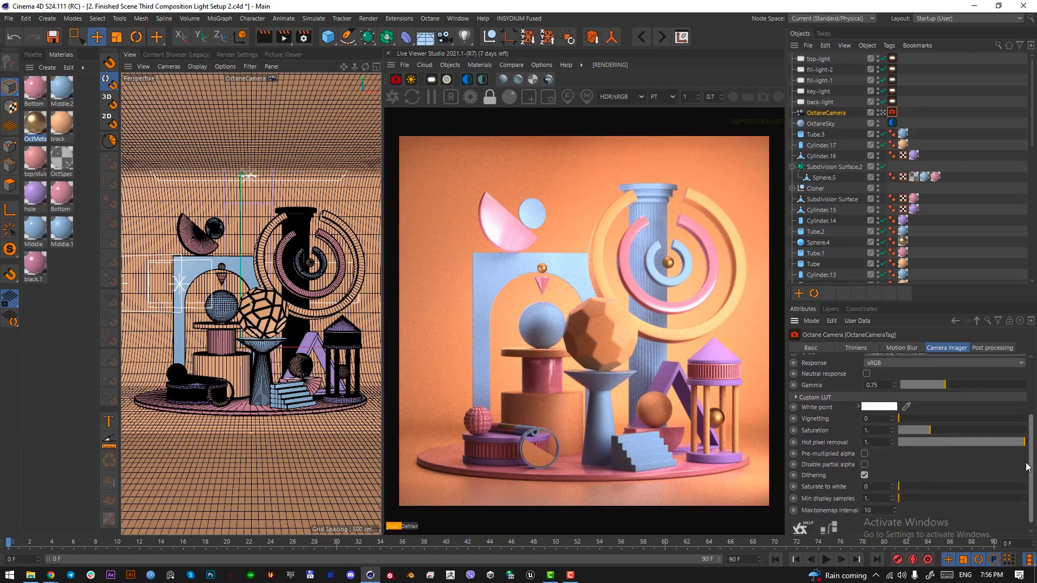
scroll(1032, 423, up, 7)
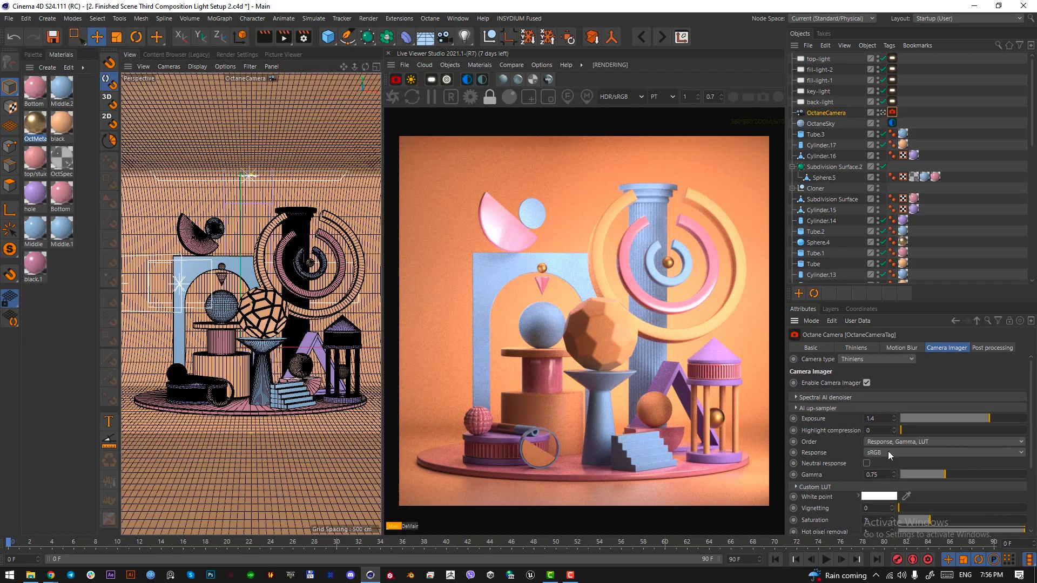
click(993, 347)
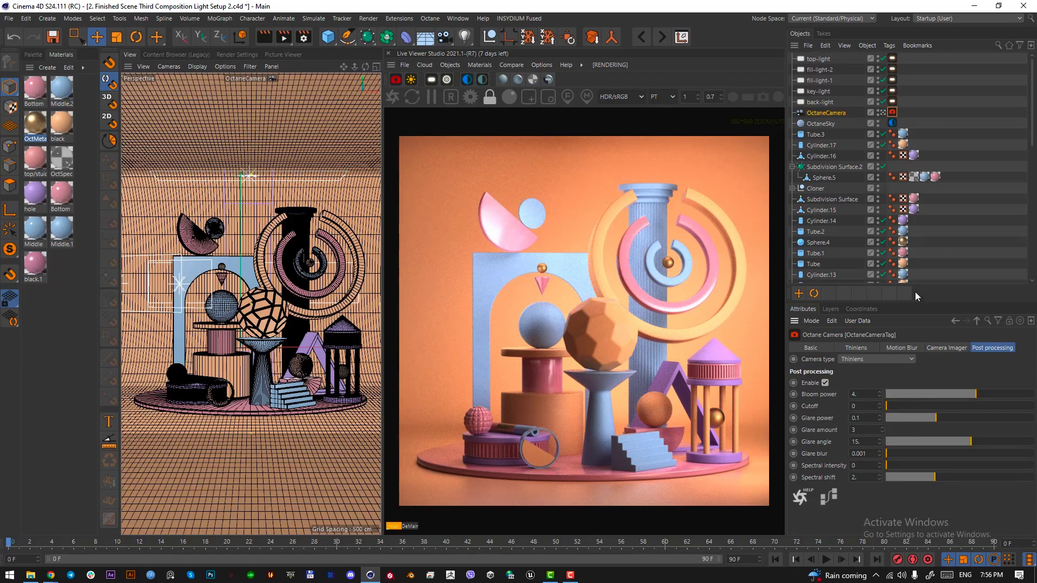
click(954, 348)
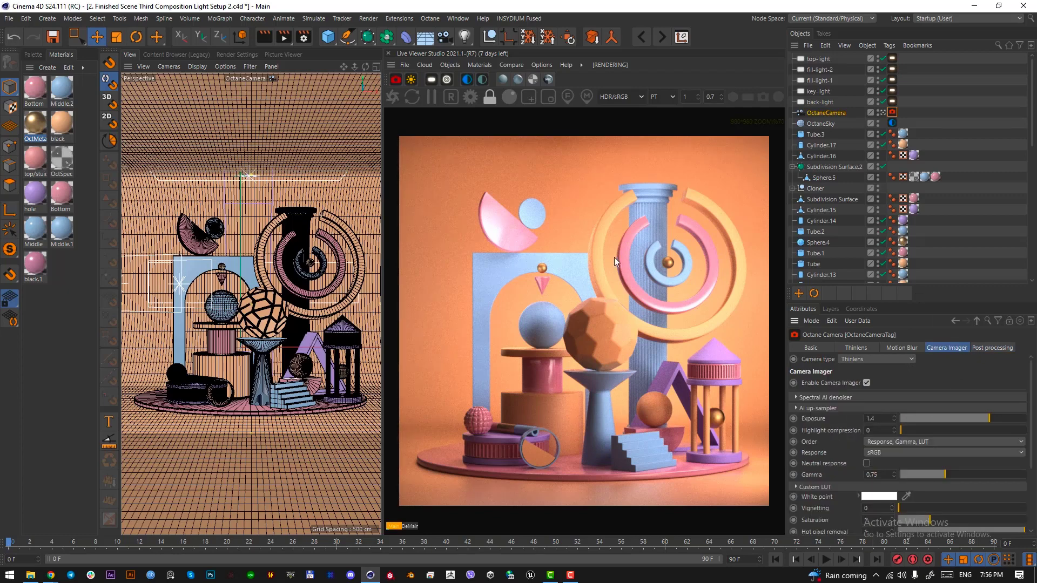